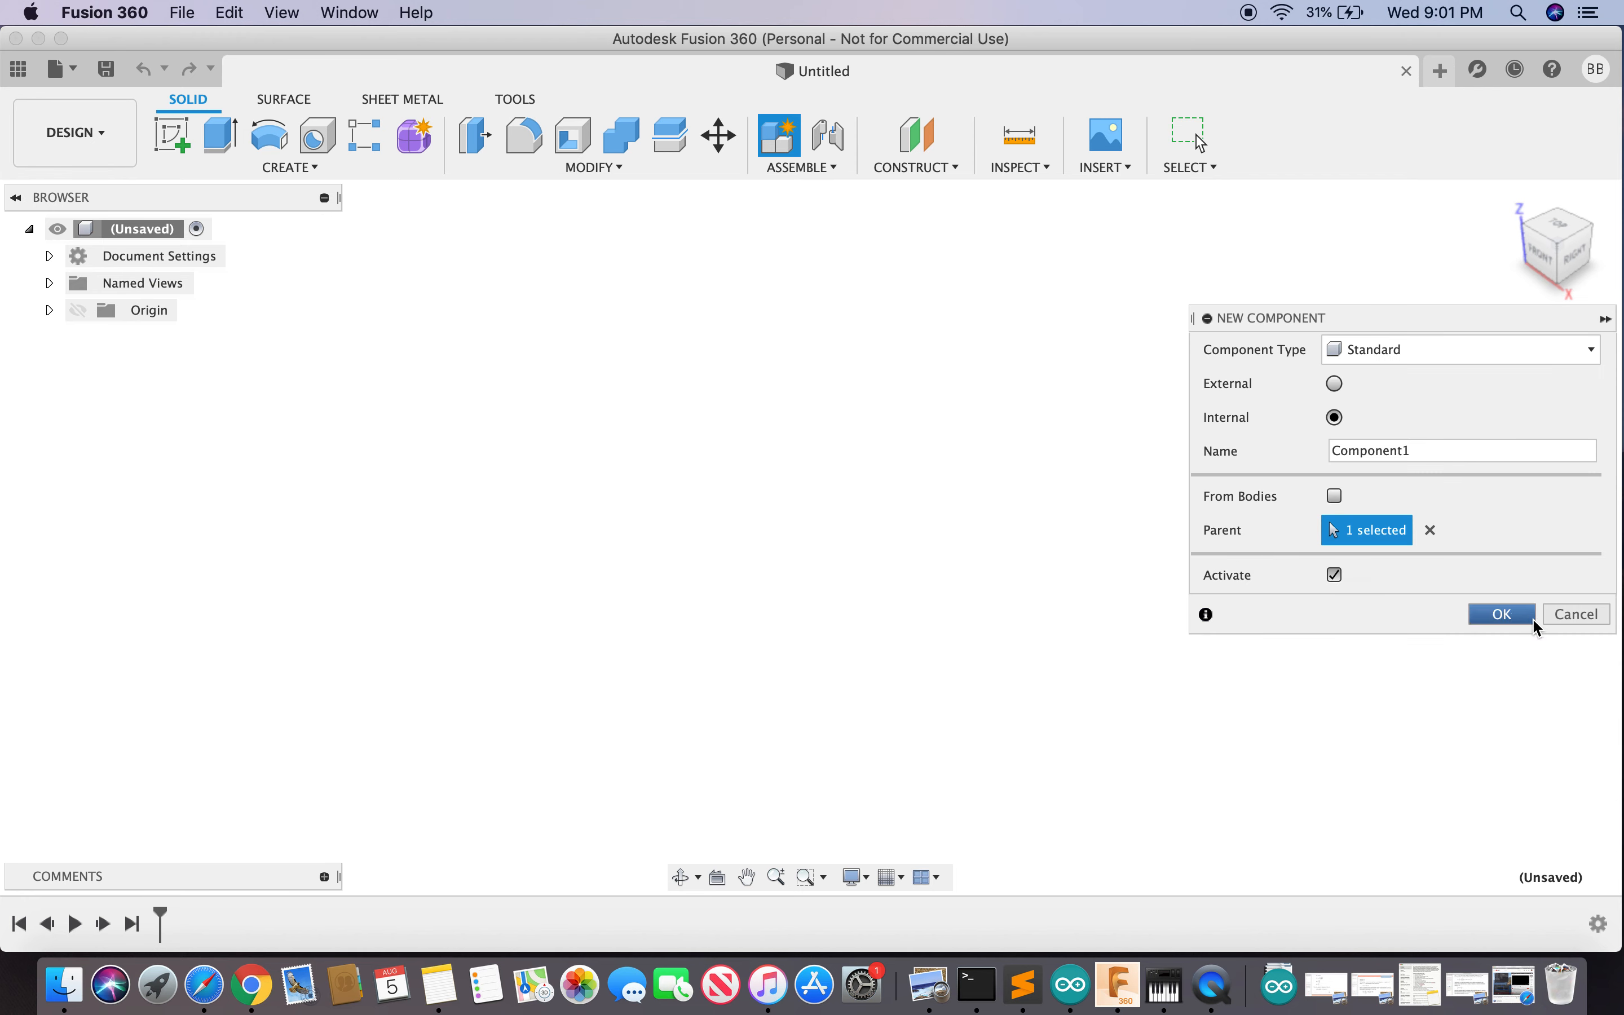
- Create an internal component named Component1 and activate it
left_click(1506, 615)
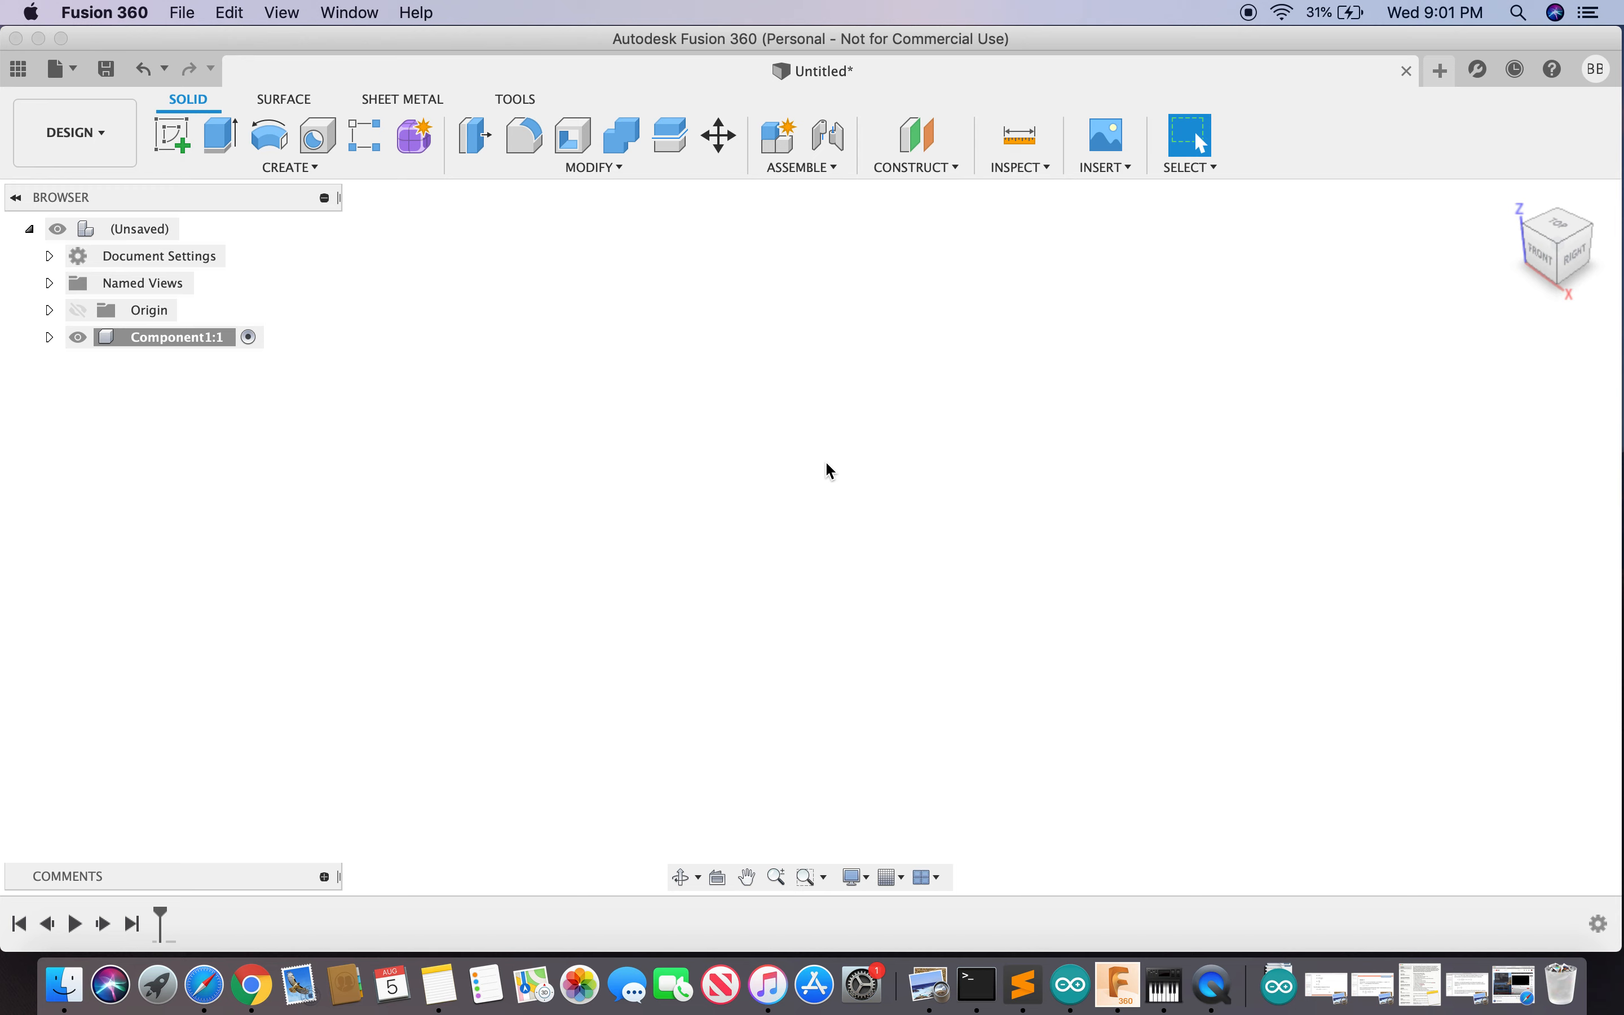
- Start the Center Diameter Circle command through the 'center' shortcut search
key("s")
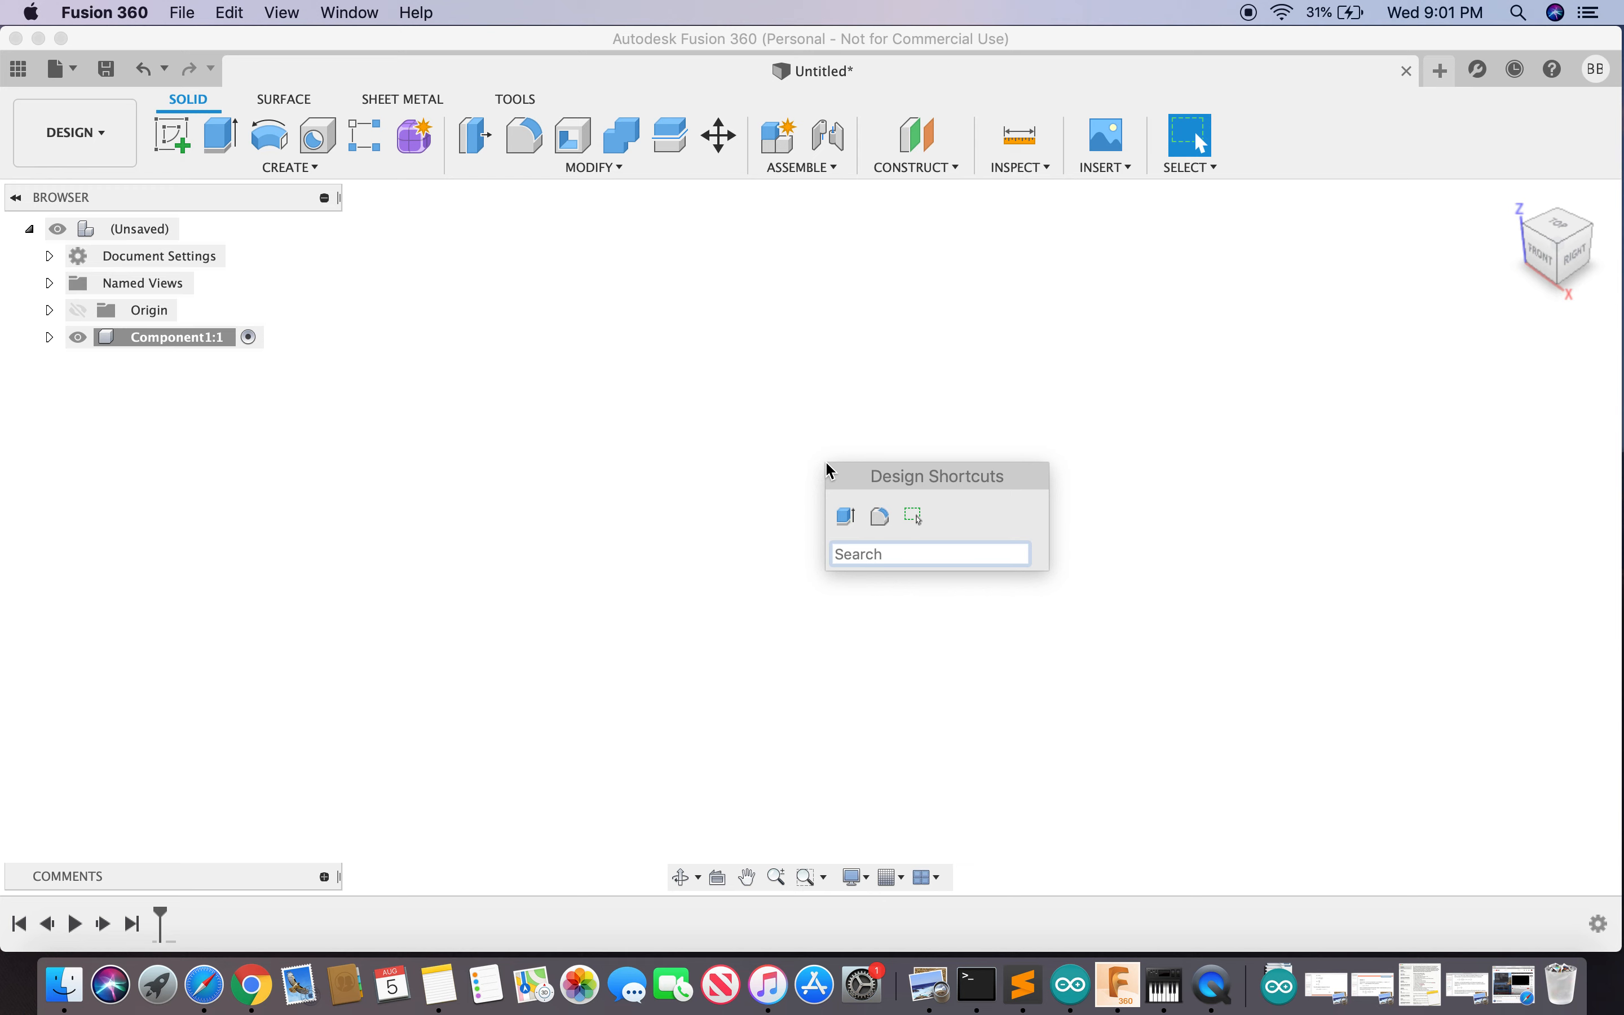
type("center")
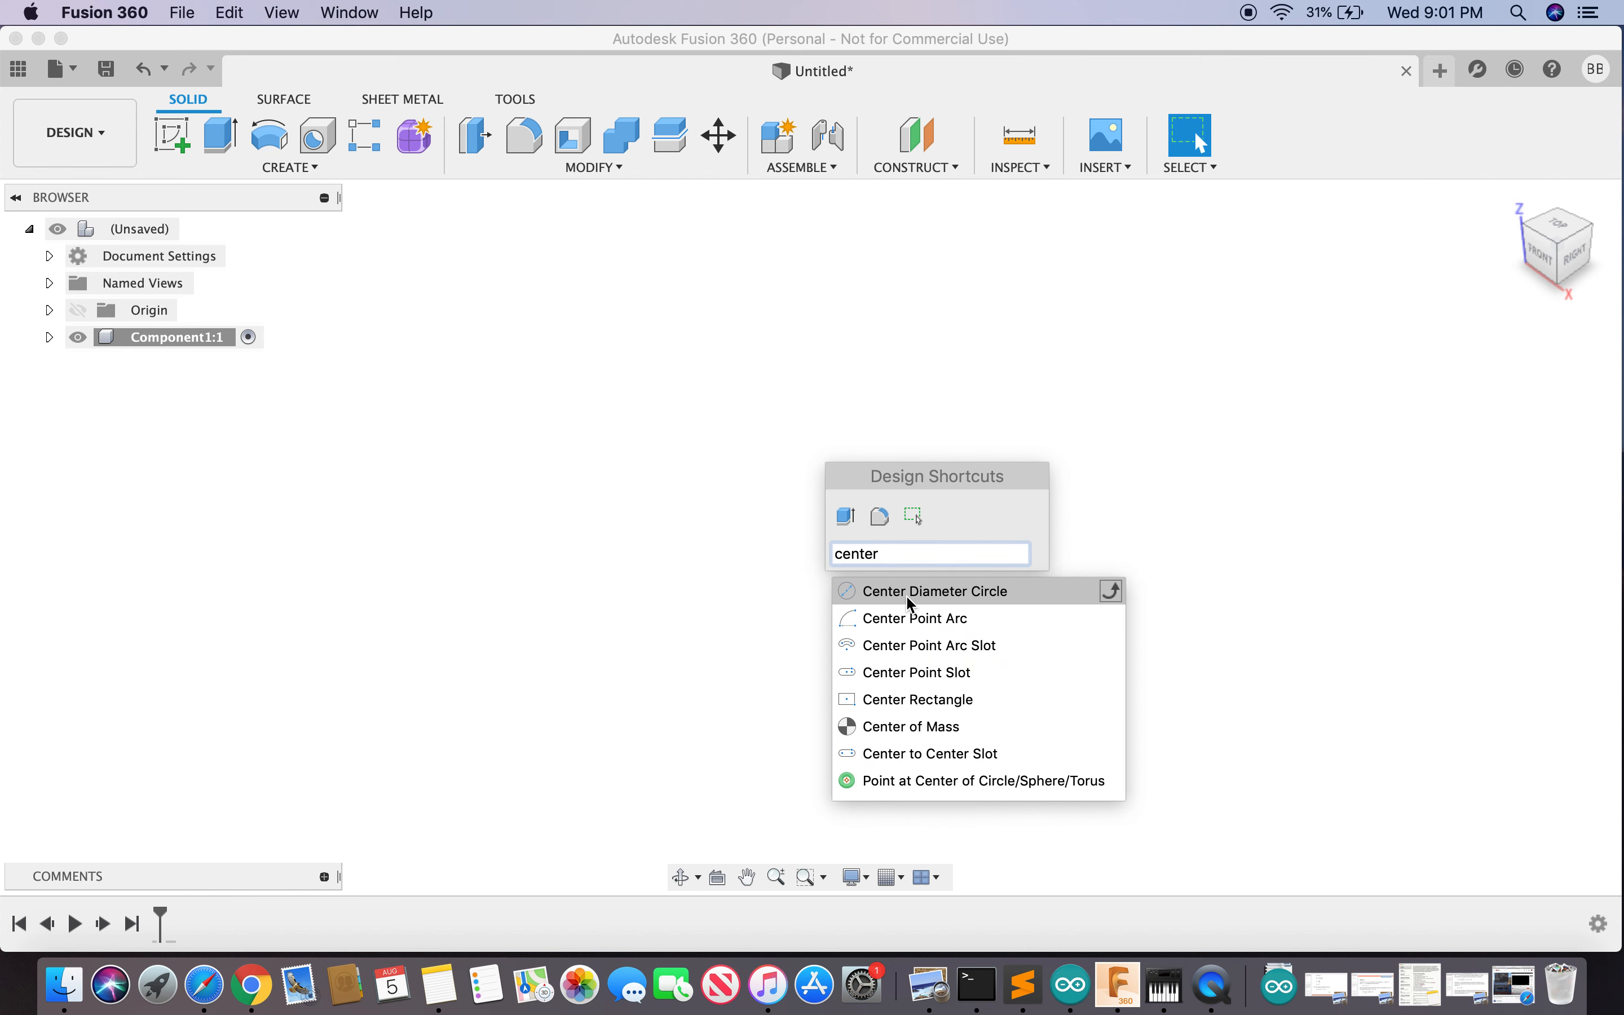
left_click(924, 592)
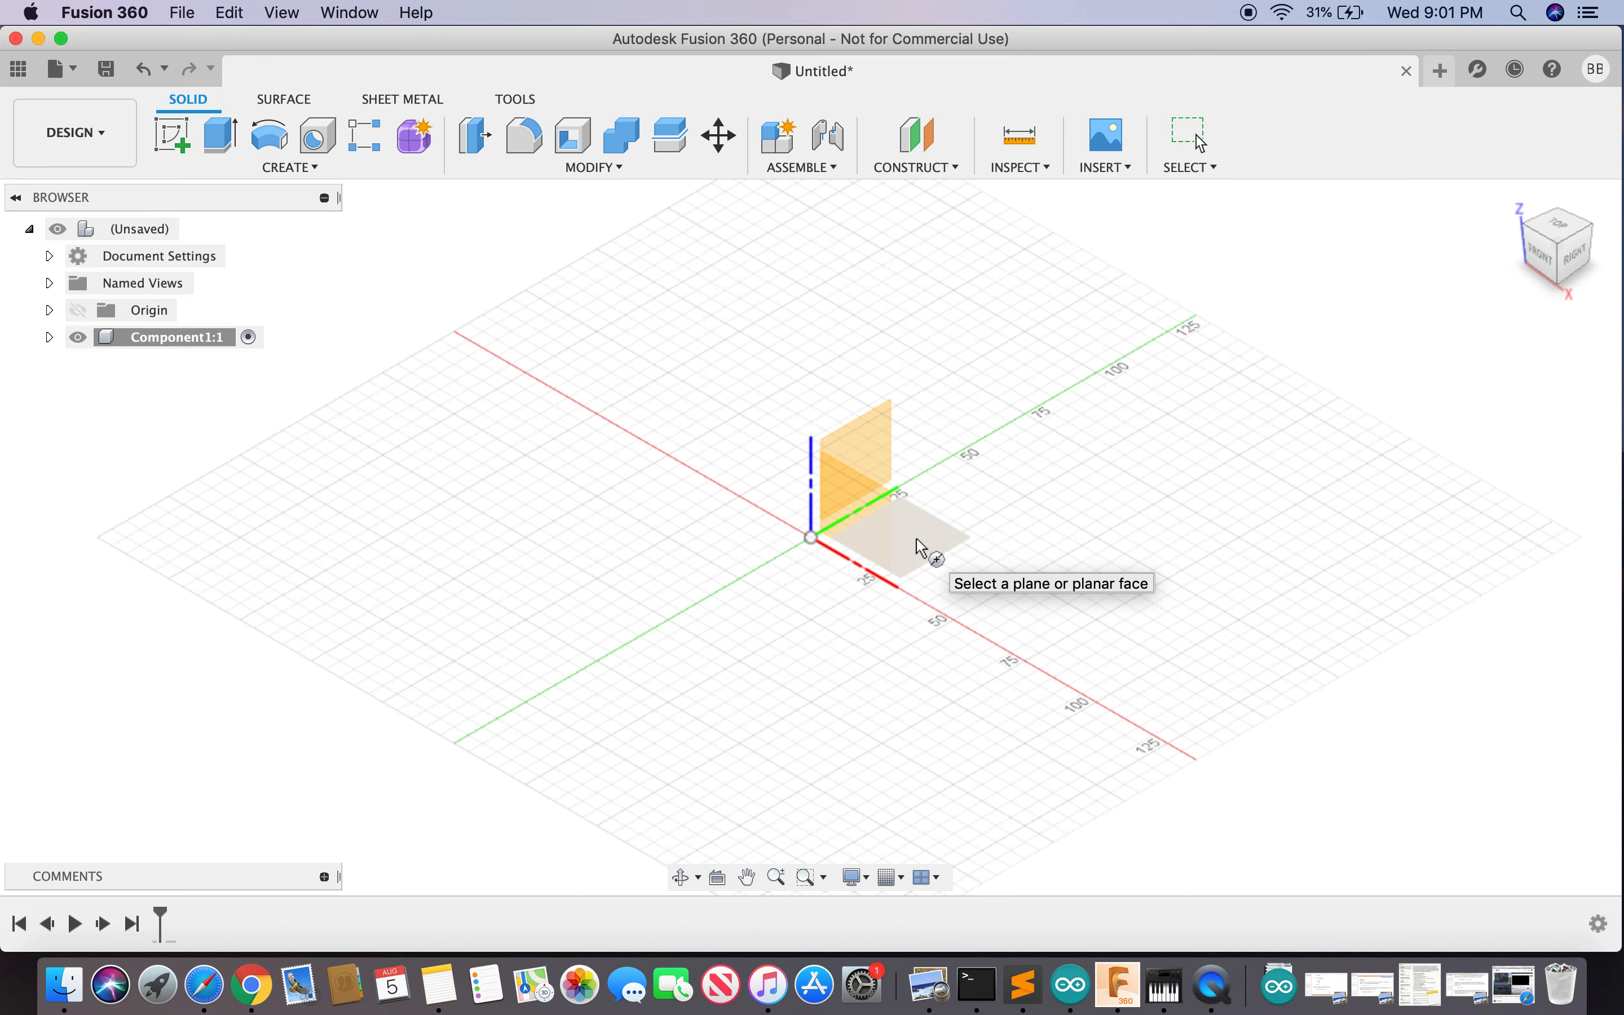
- Pick the XY plane, abandon the first circle attempt and restart Center Diameter Circle
left_click(921, 547)
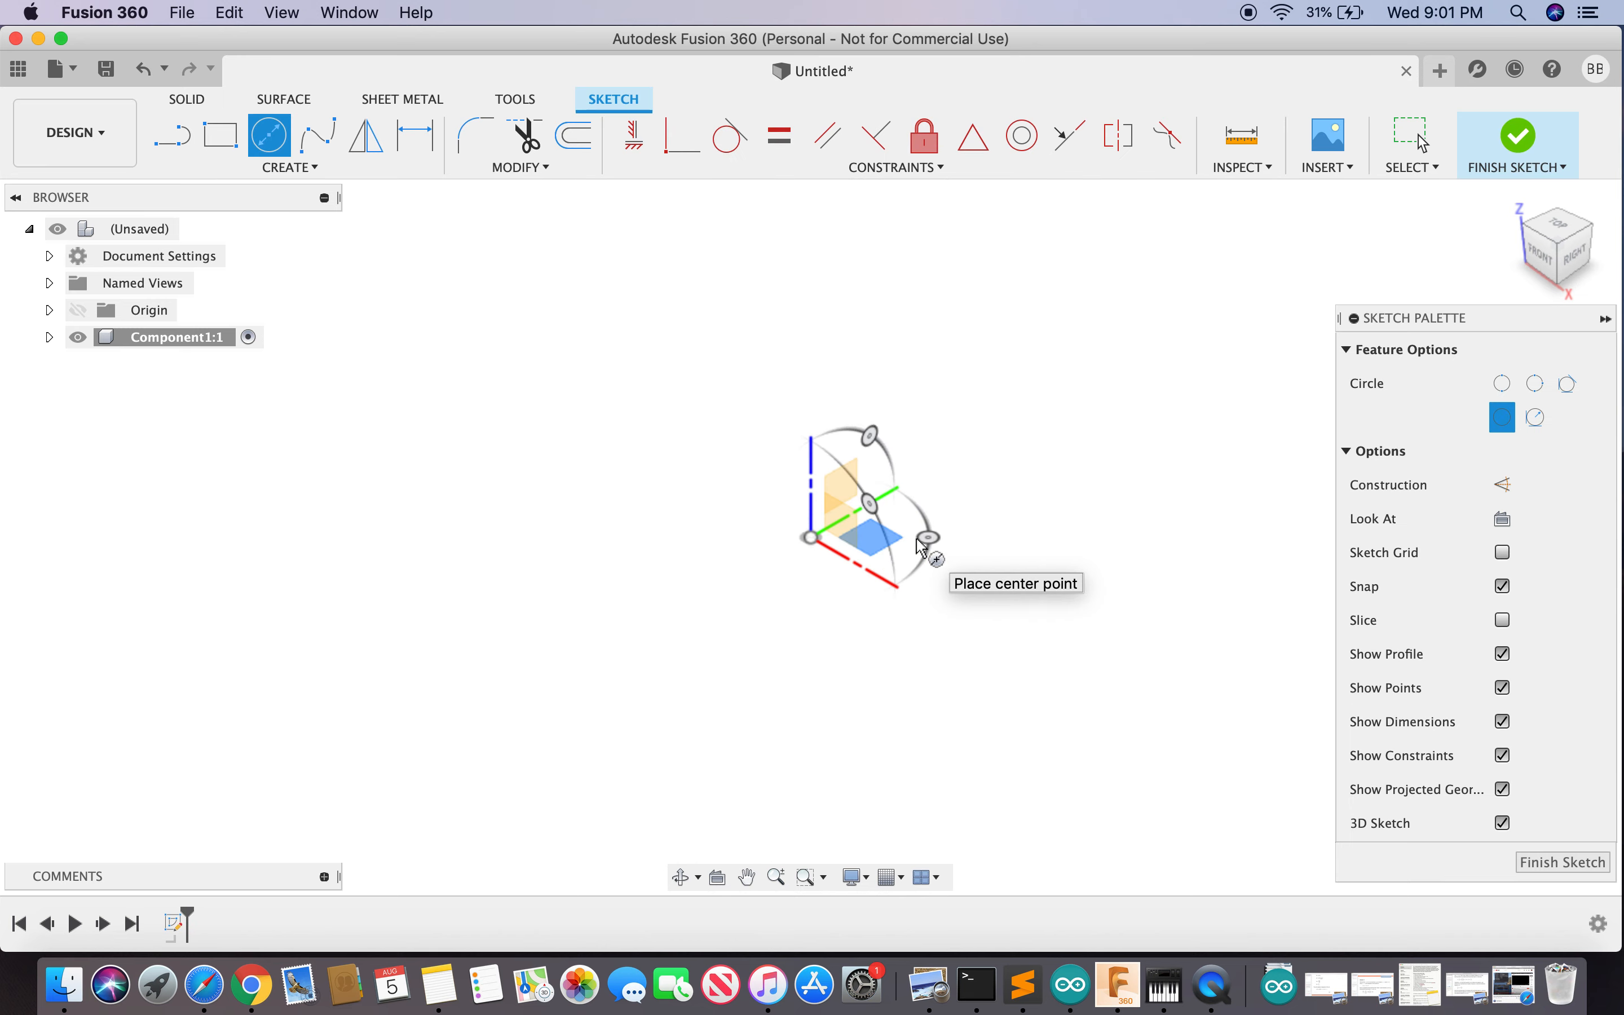
left_click(812, 539)
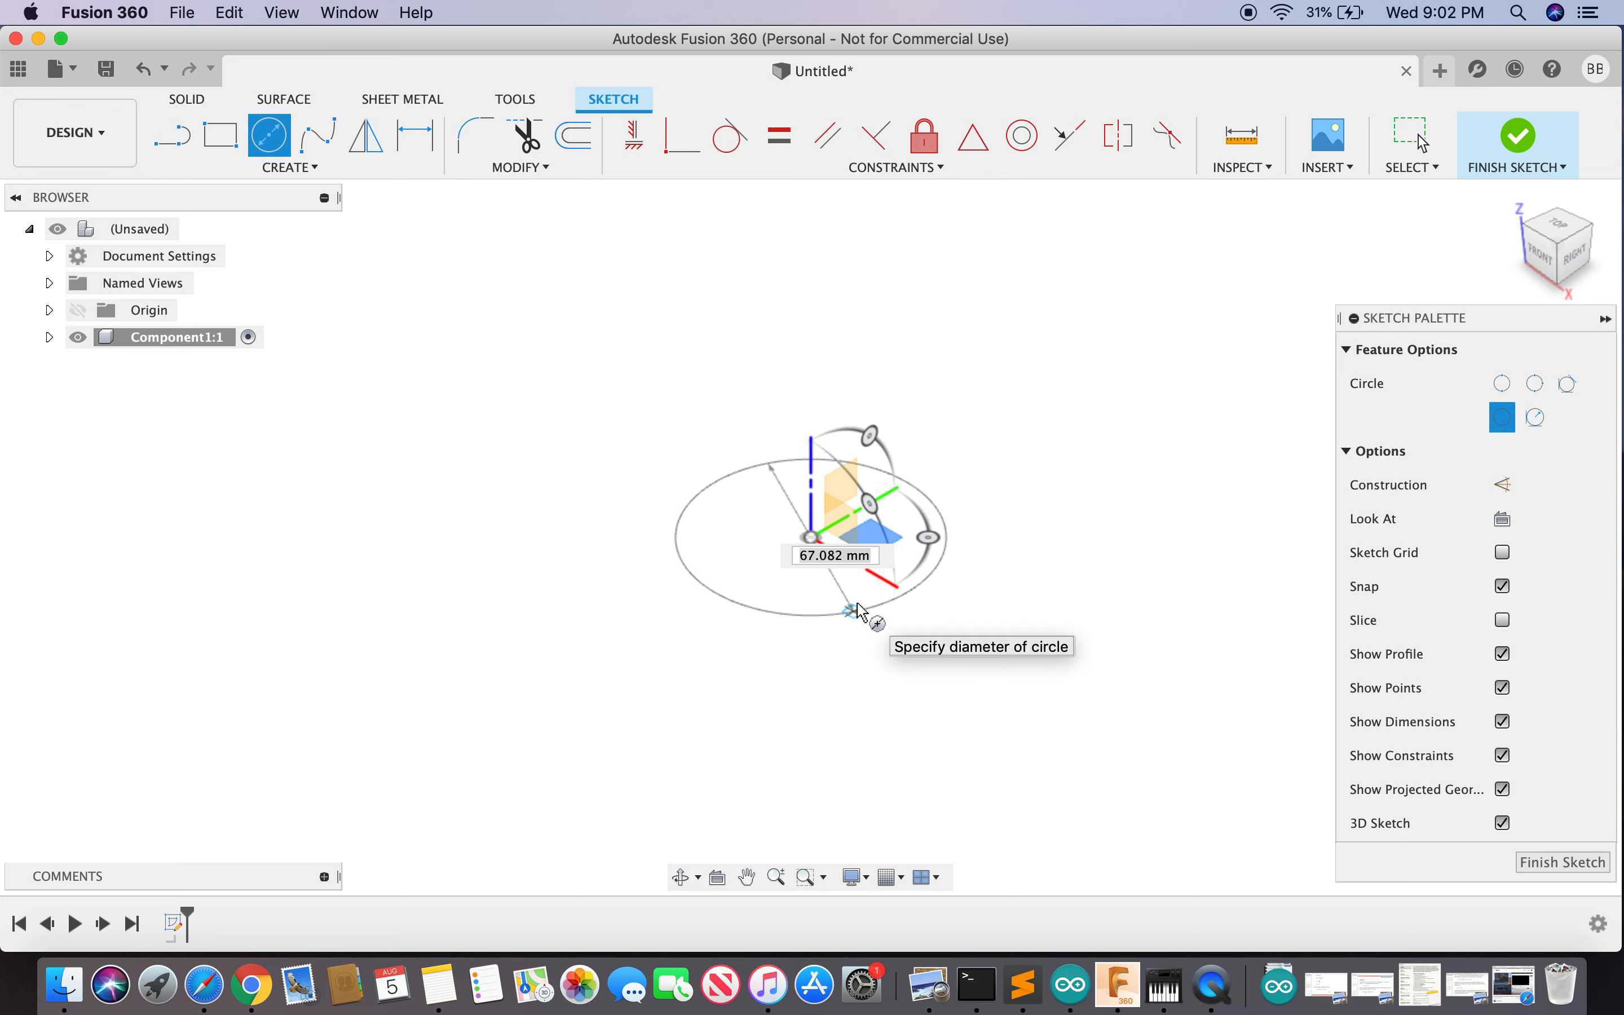
key("Escape")
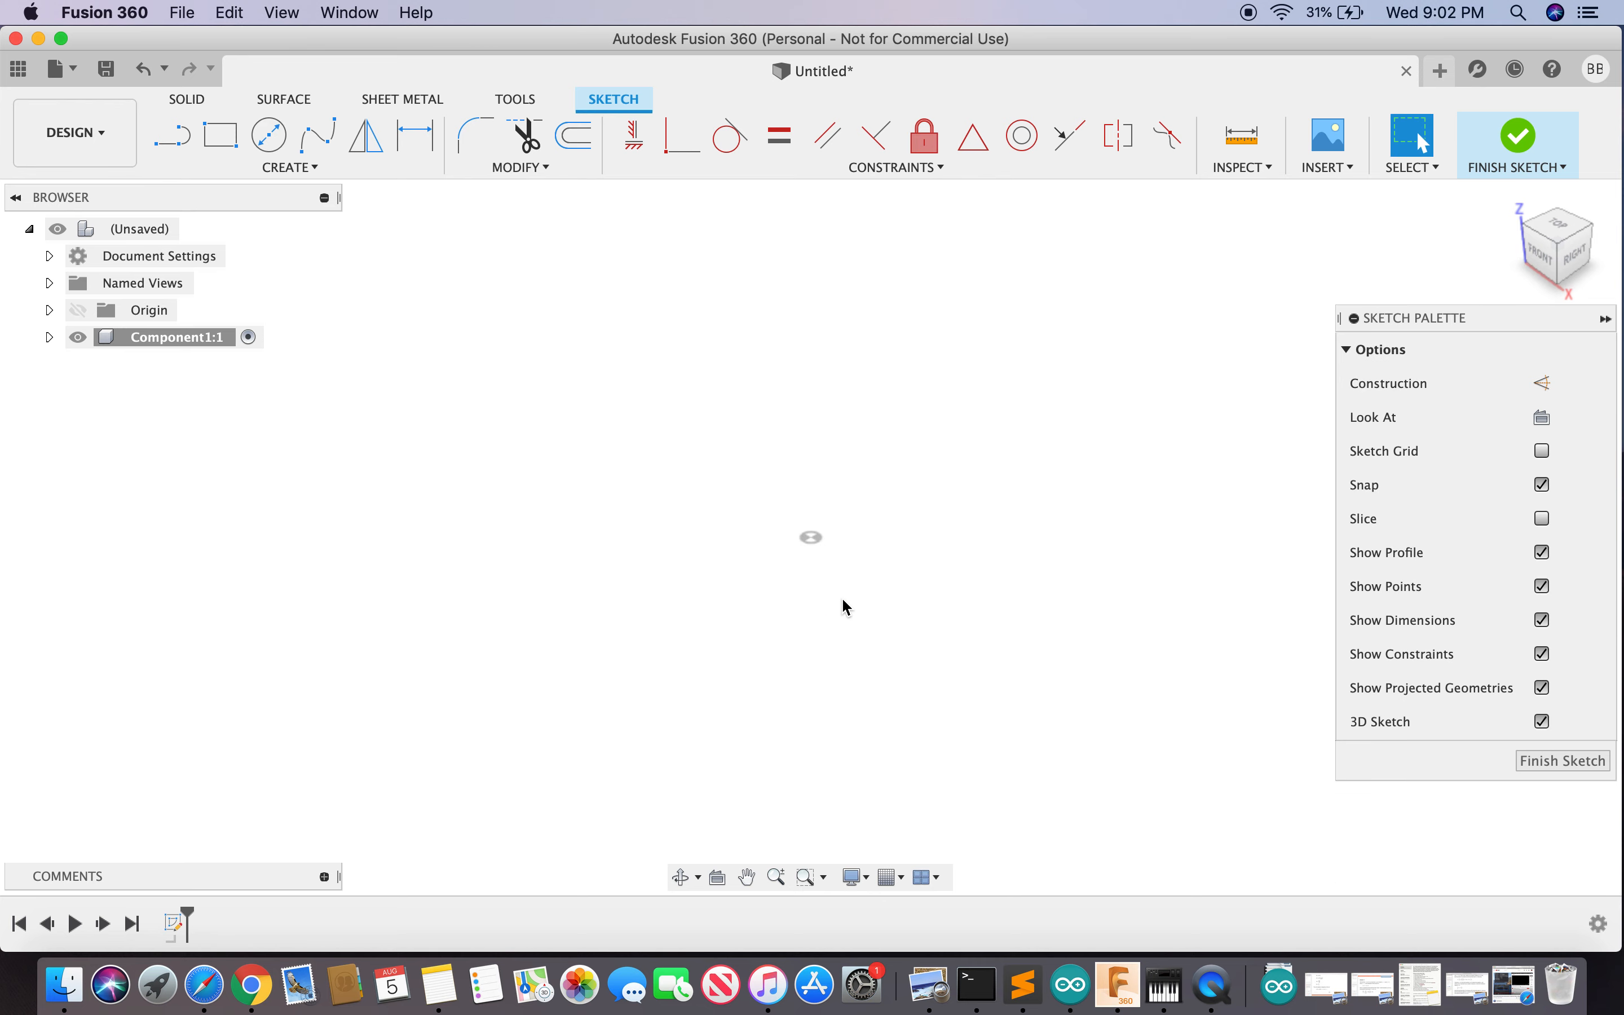
type("sce")
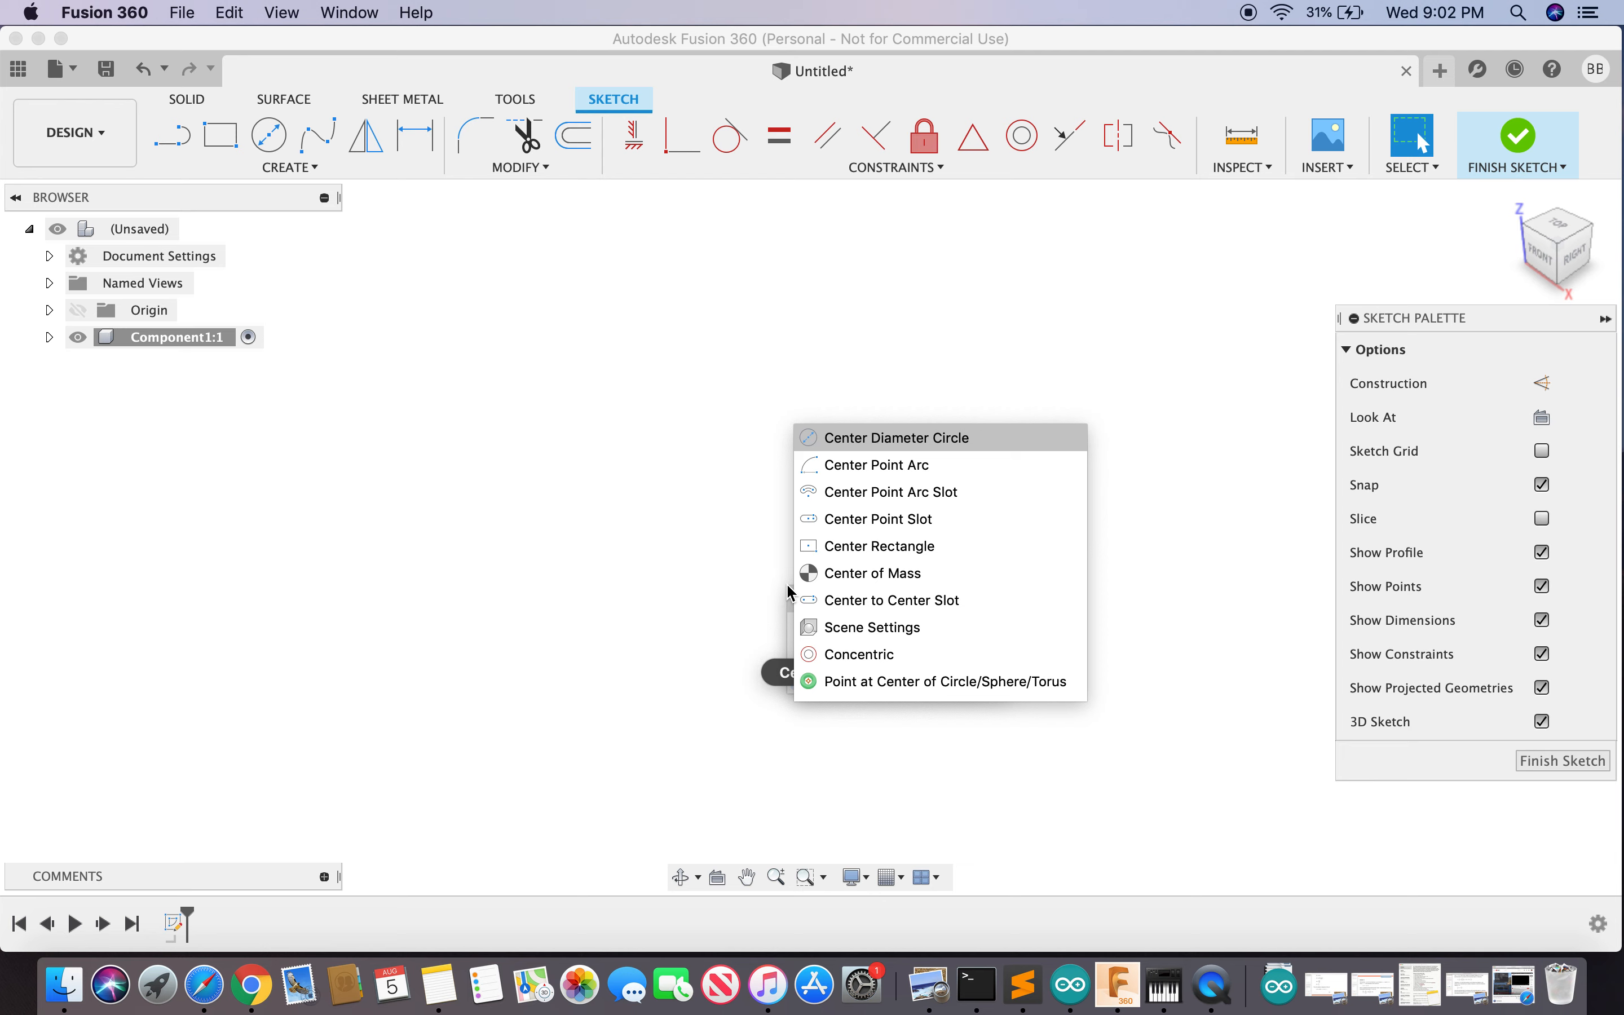
left_click(951, 444)
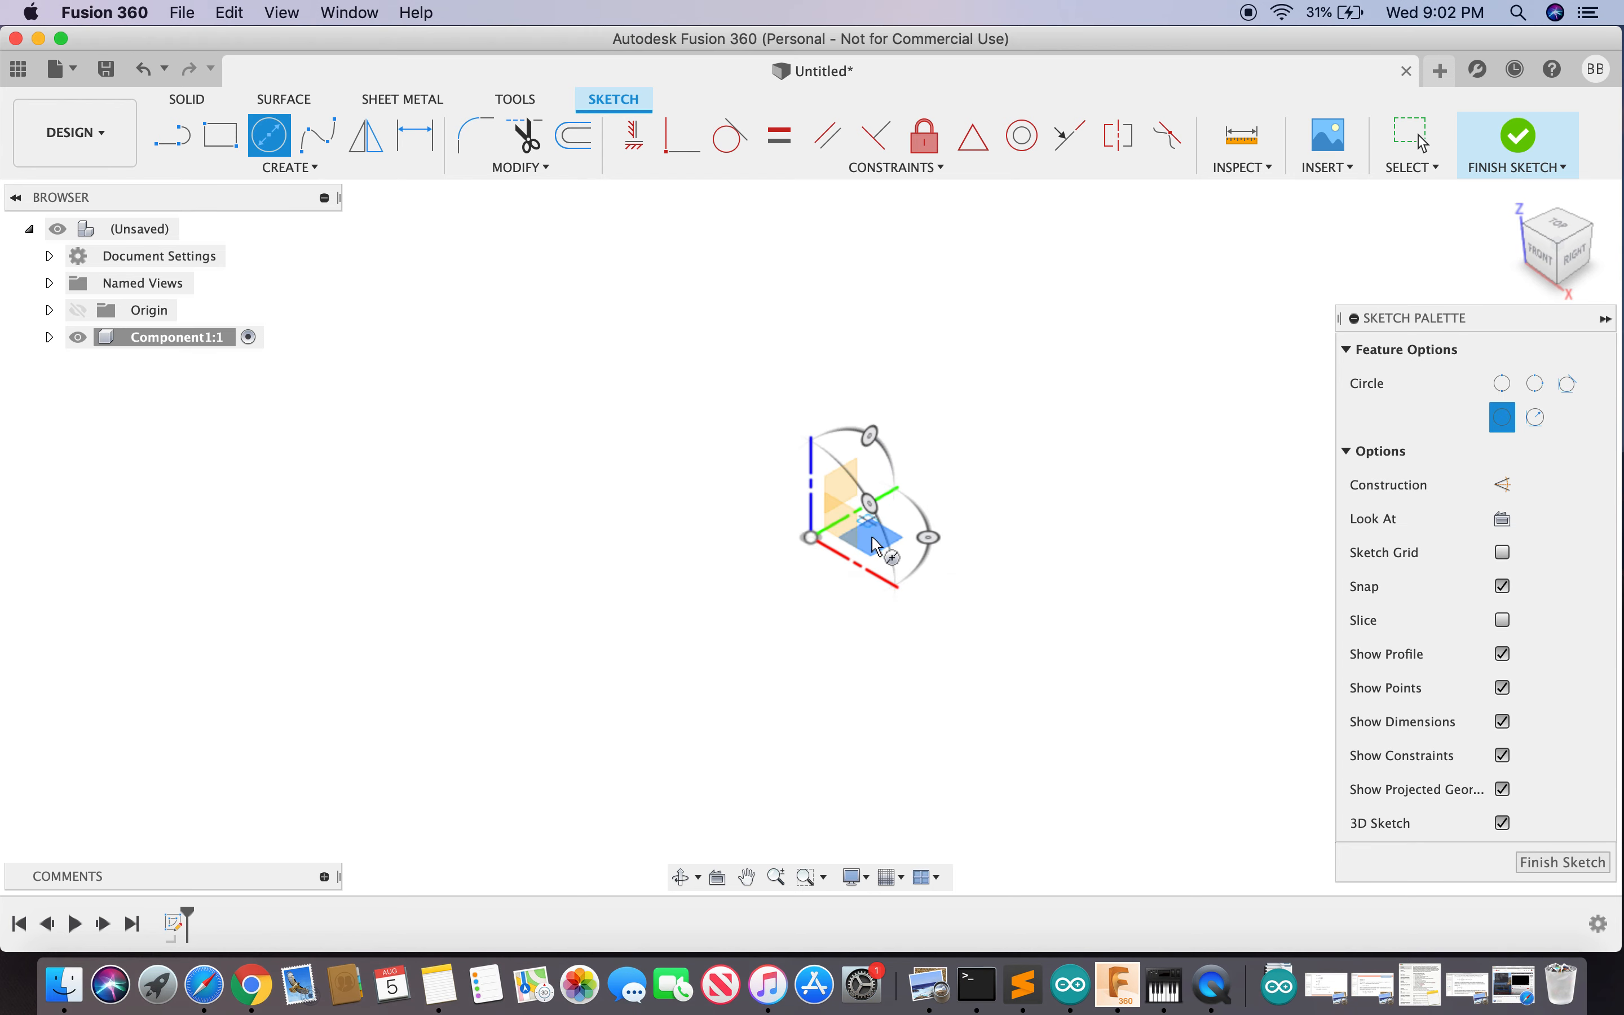
- Draw a 50 mm circle centred on the origin, finish the sketch and select its profile
left_click(812, 537)
type("50")
key("Return")
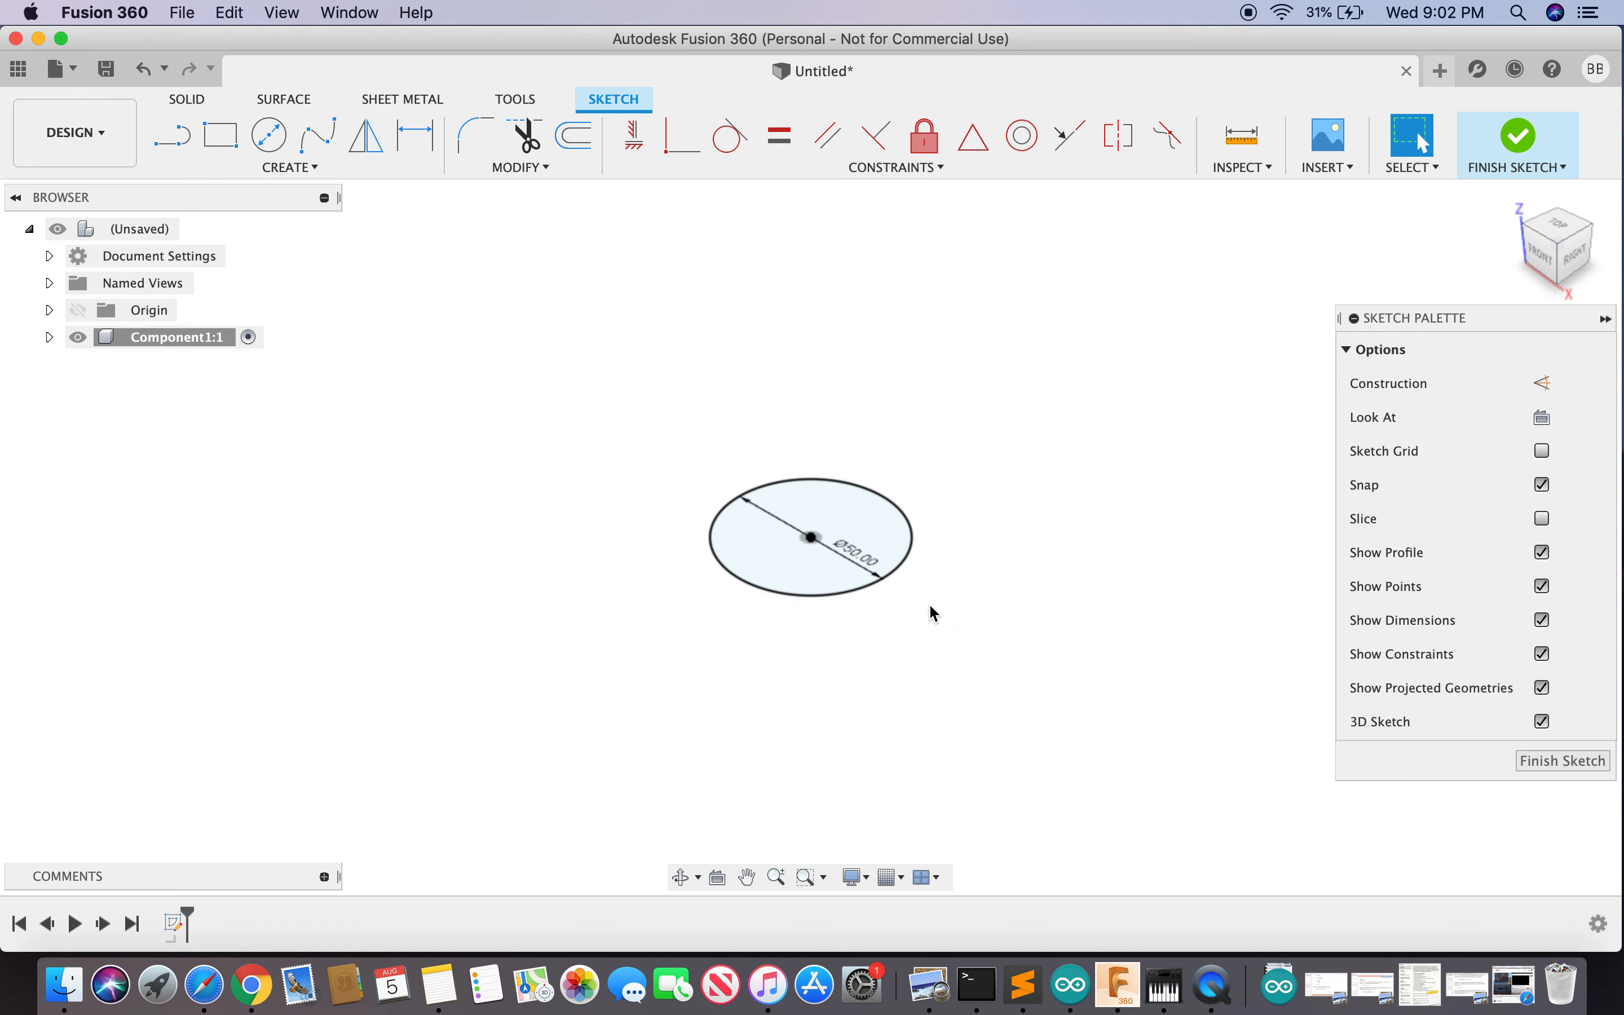
left_click(1566, 763)
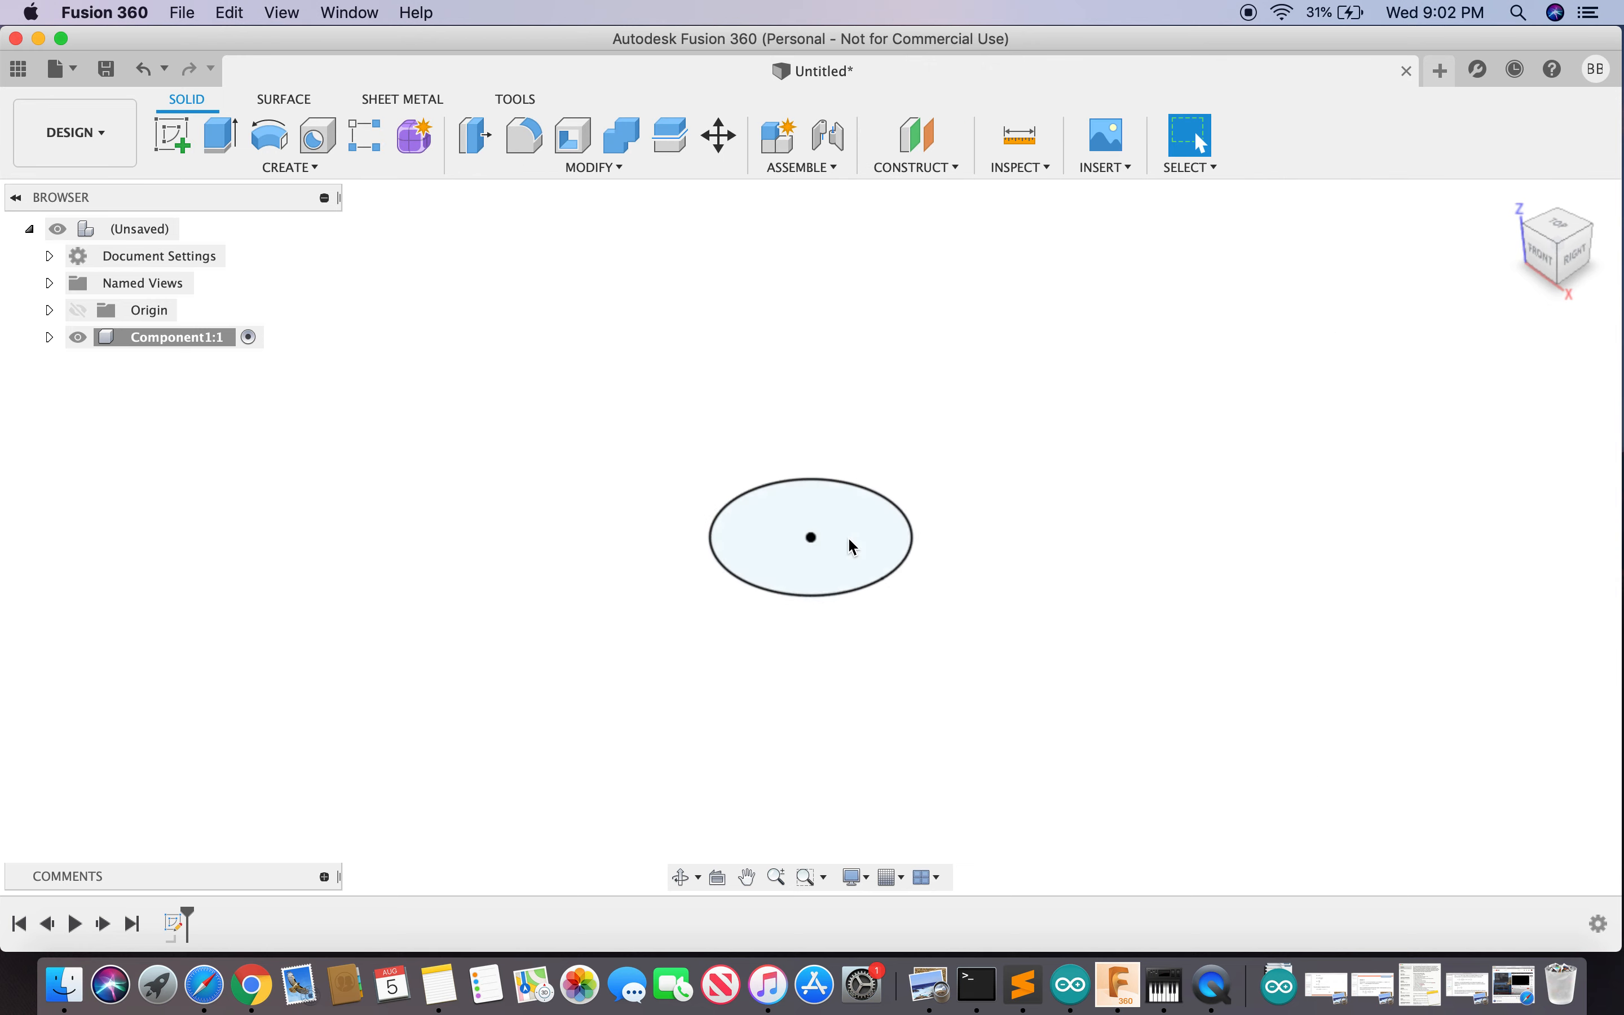
left_click(863, 538)
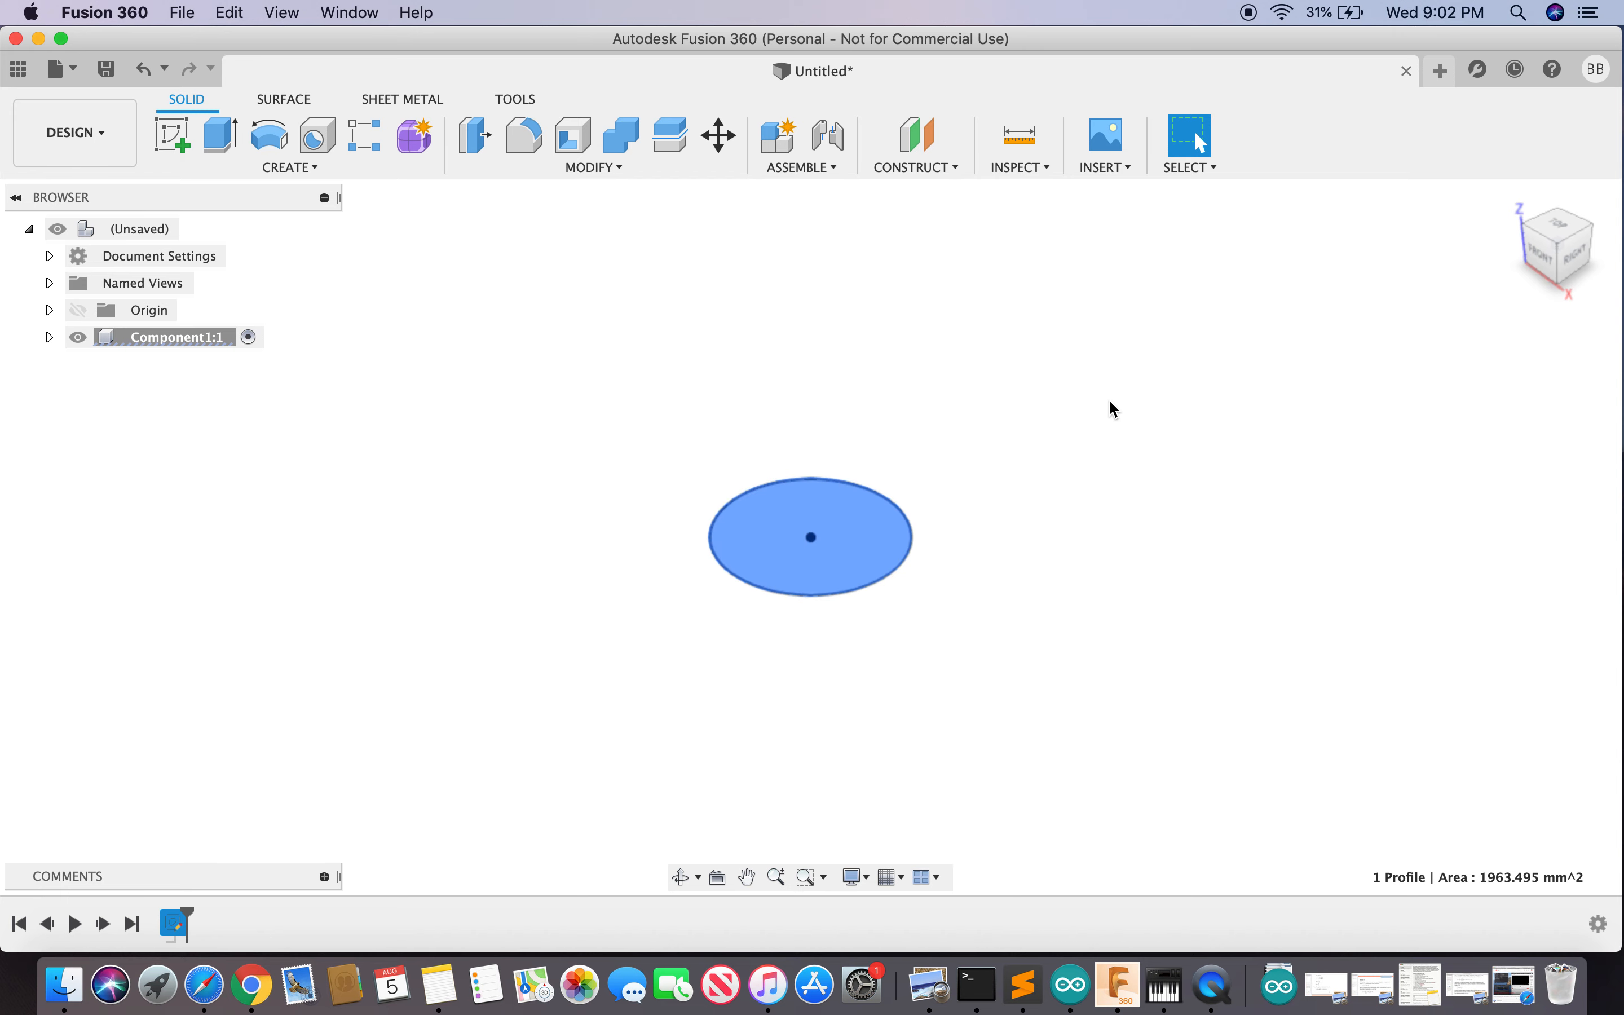
- Press Pull the circle profile 50 mm into a solid cylinder
left_click(1153, 432)
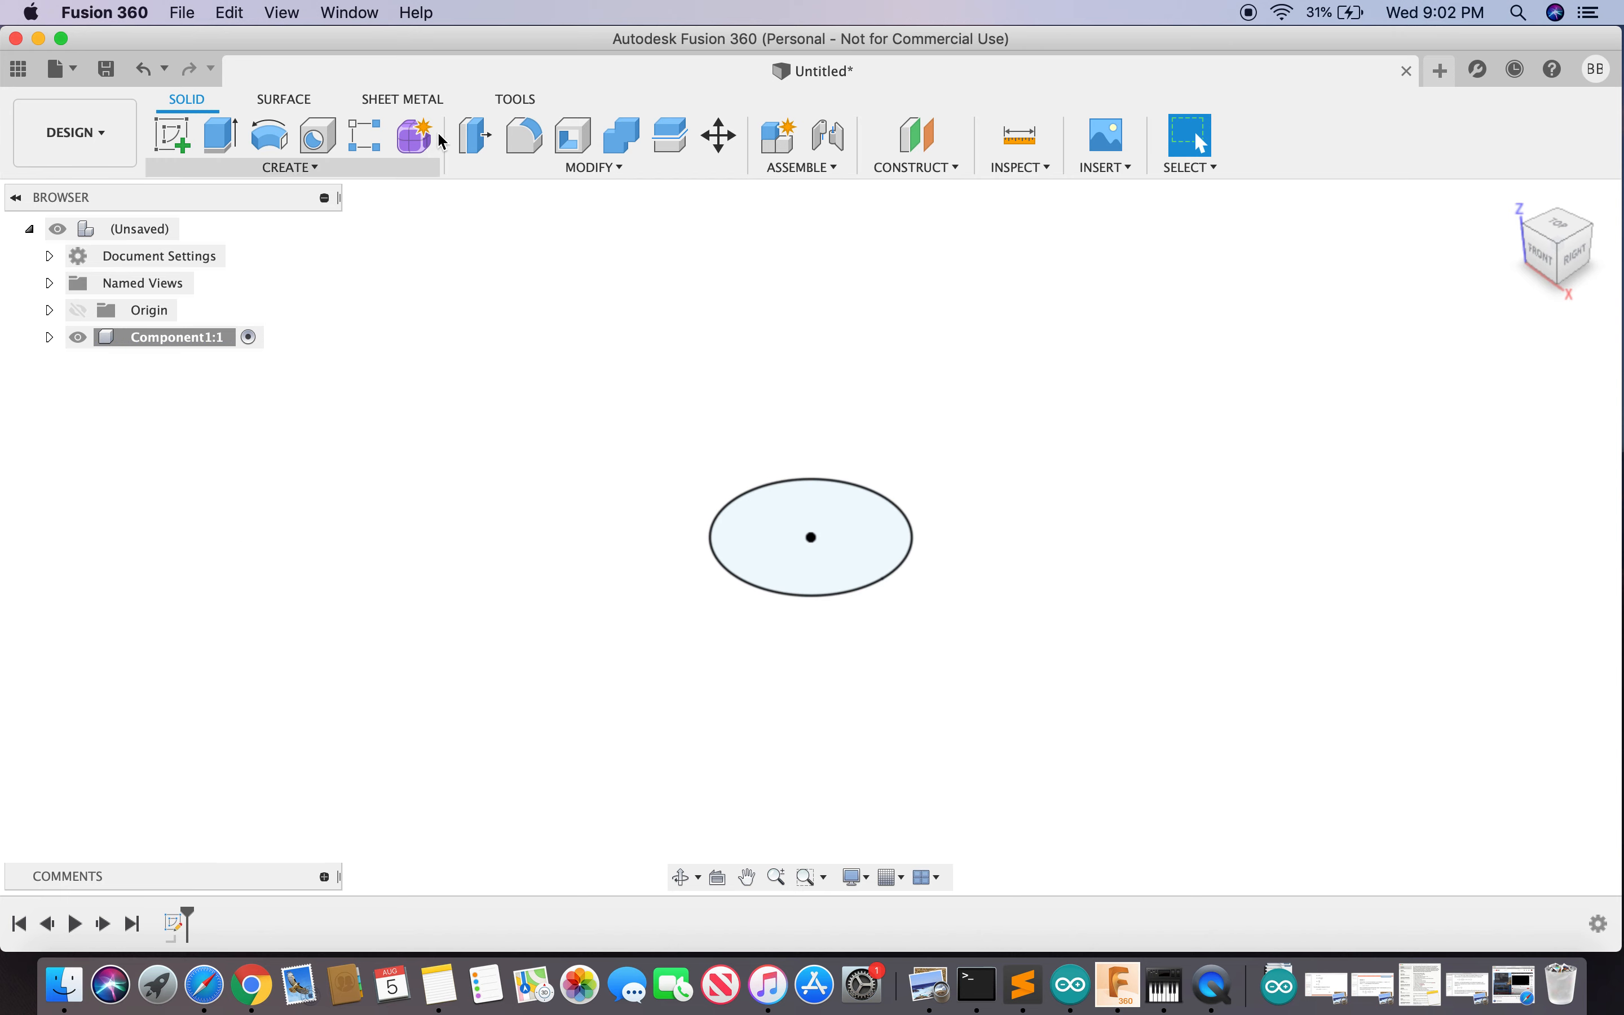
left_click(476, 141)
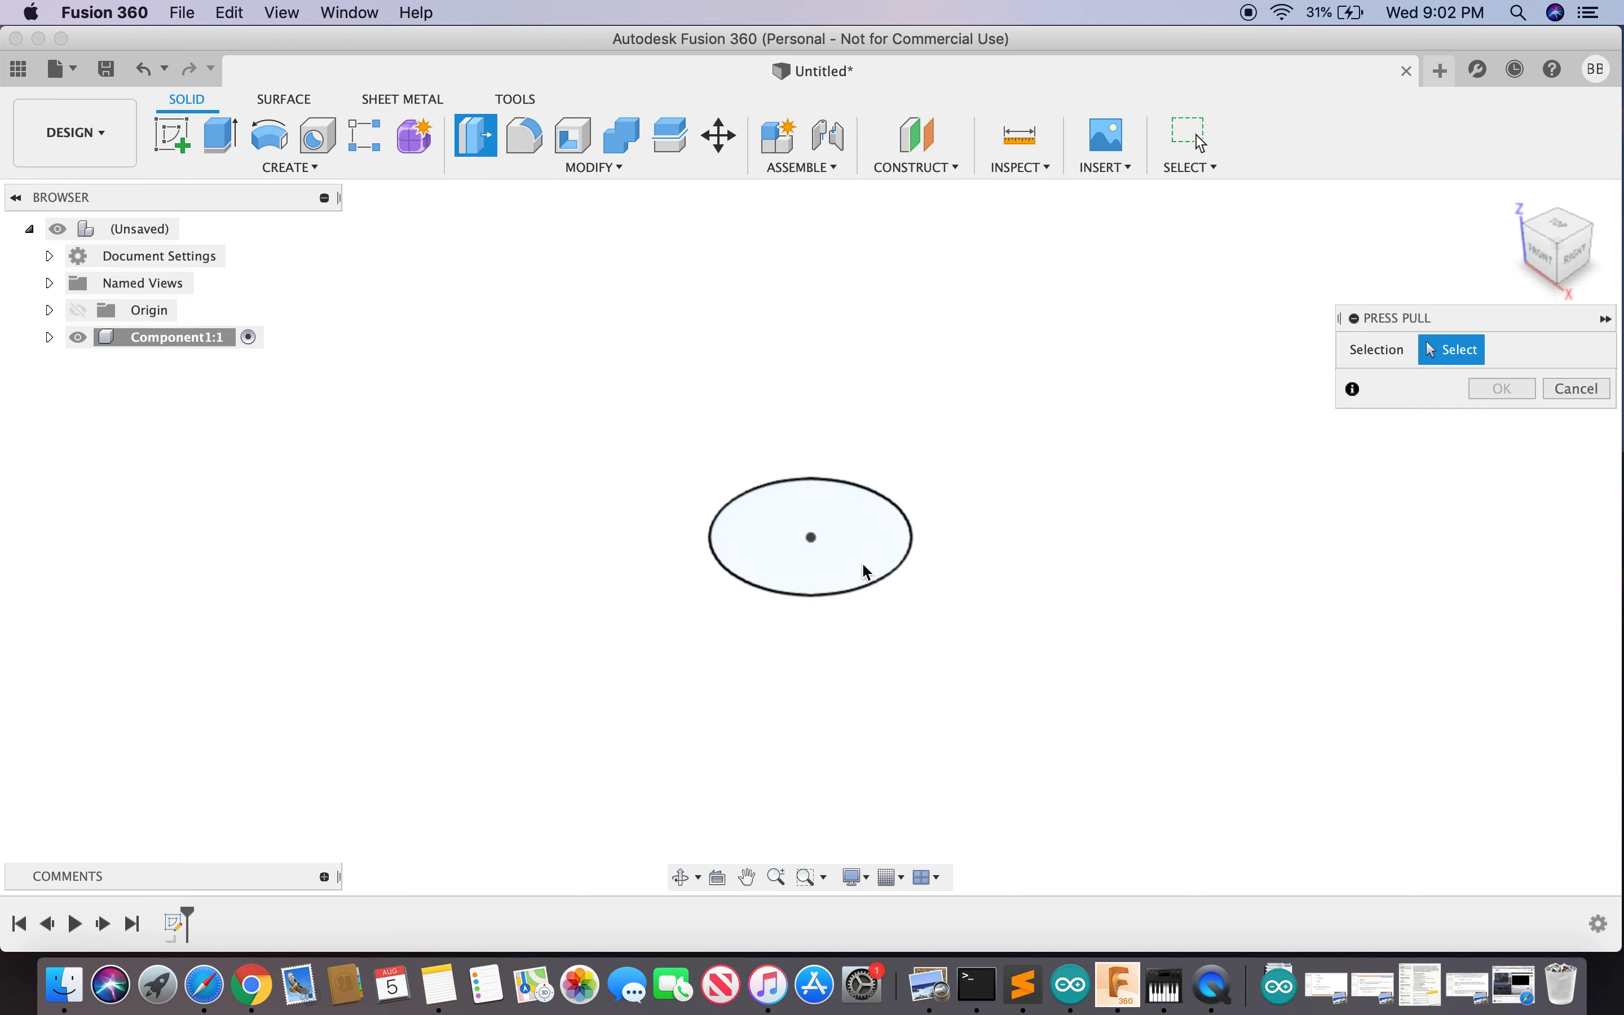
left_click(855, 535)
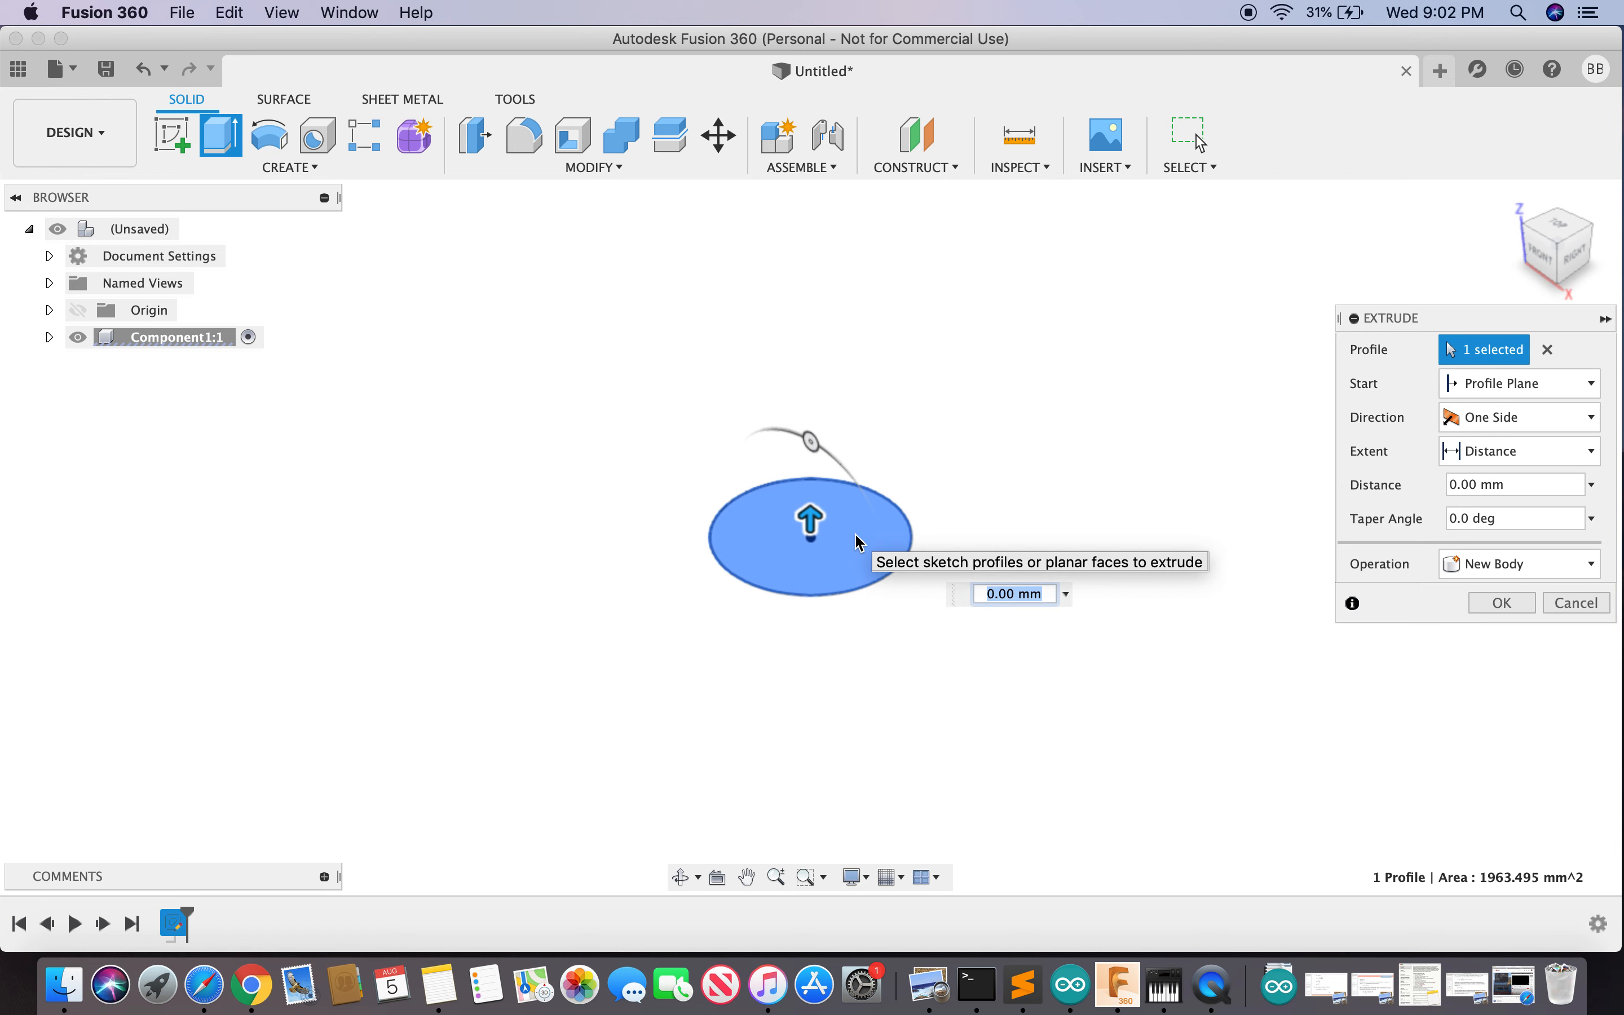
type("50")
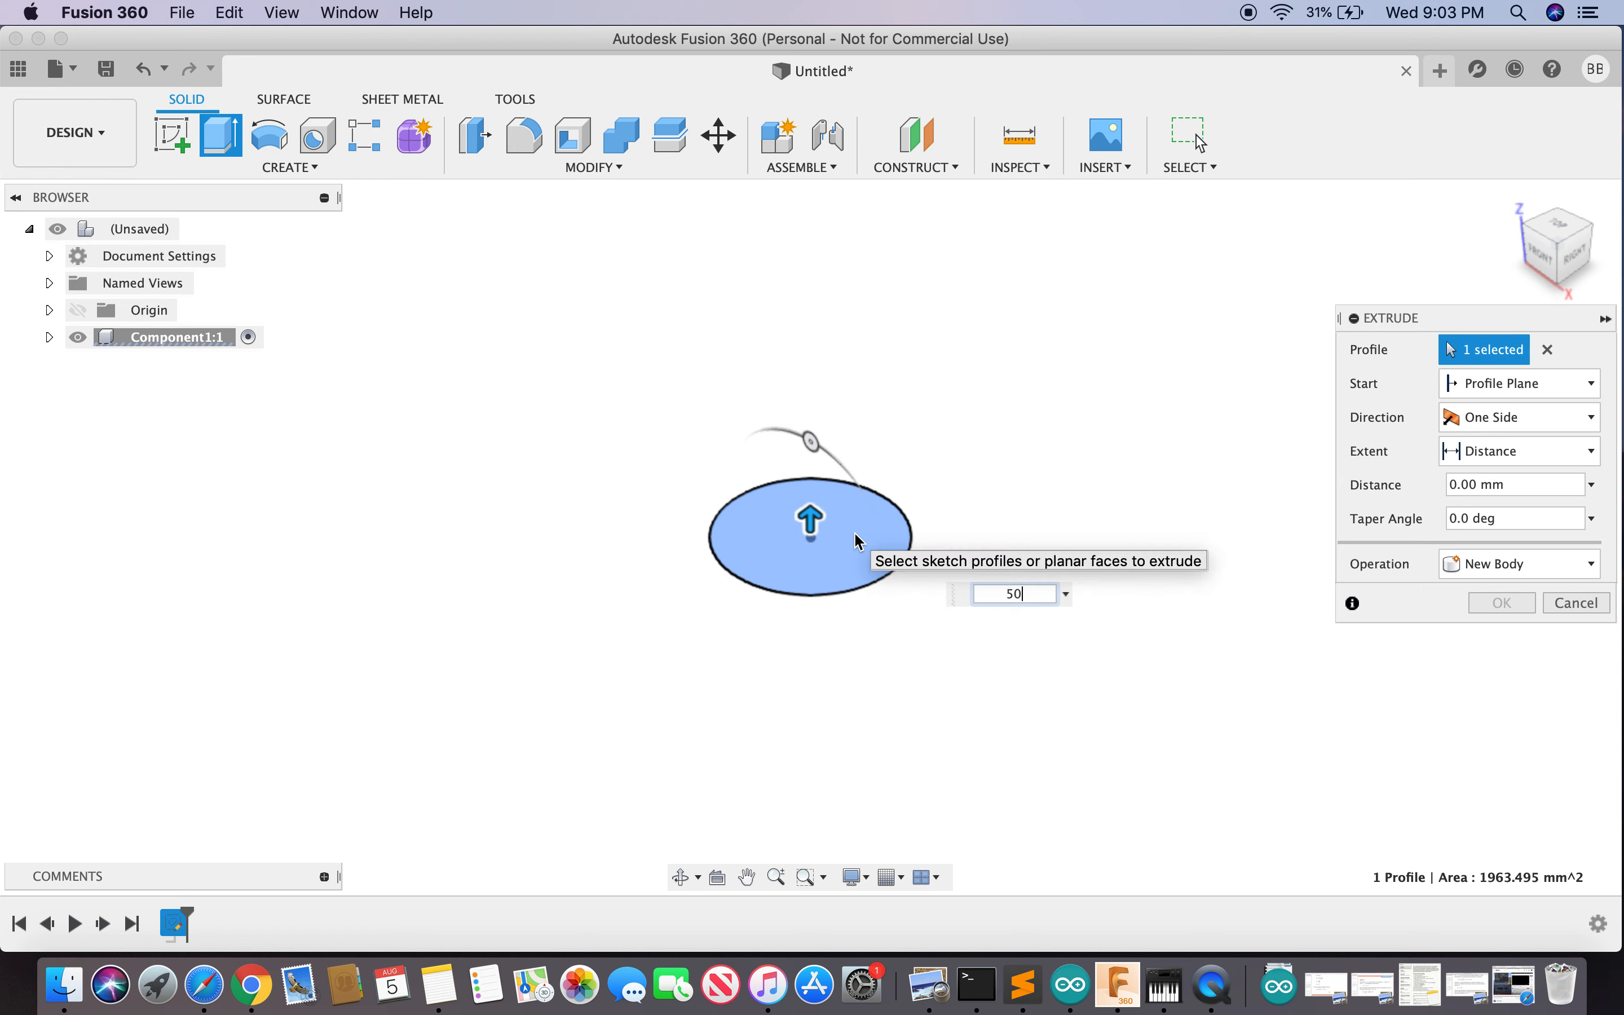
key("Return")
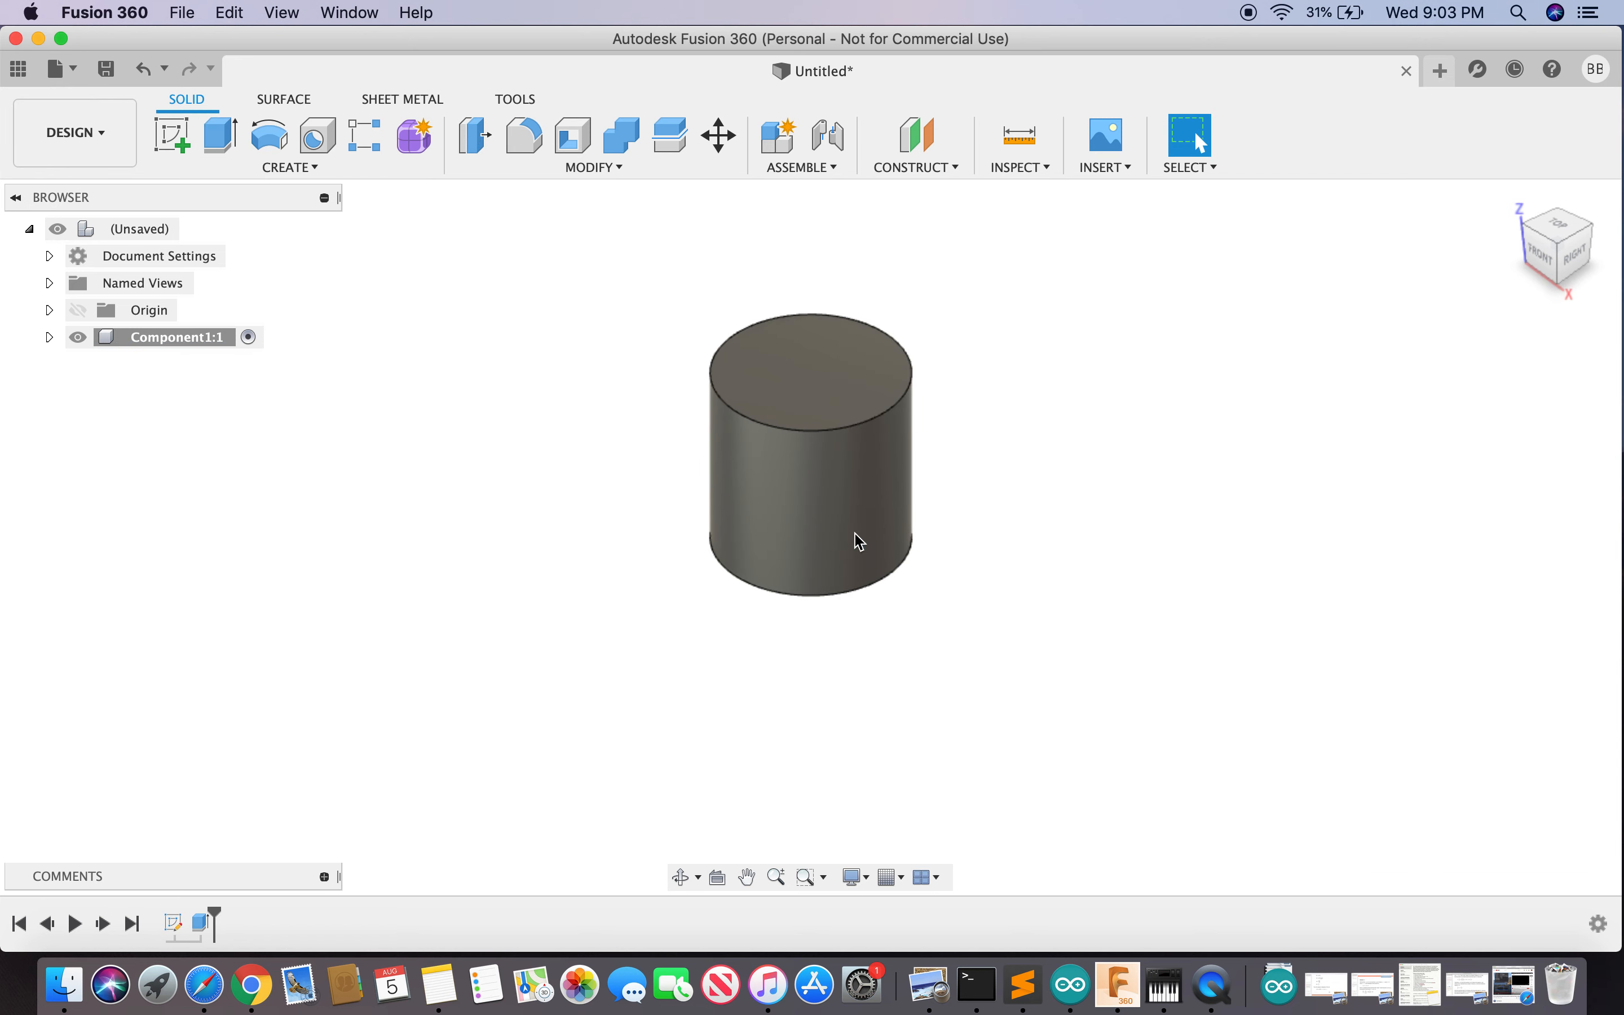
mouse_move(1575, 262)
left_mouse_down()
mouse_move(1507, 216)
mouse_move(1469, 246)
mouse_move(1356, 265)
mouse_move(1260, 163)
mouse_move(1262, 127)
mouse_move(1260, 318)
mouse_move(1267, 180)
mouse_move(1266, 266)
mouse_move(1270, 193)
mouse_move(1242, 310)
mouse_move(1141, 269)
mouse_move(1068, 381)
left_mouse_up()
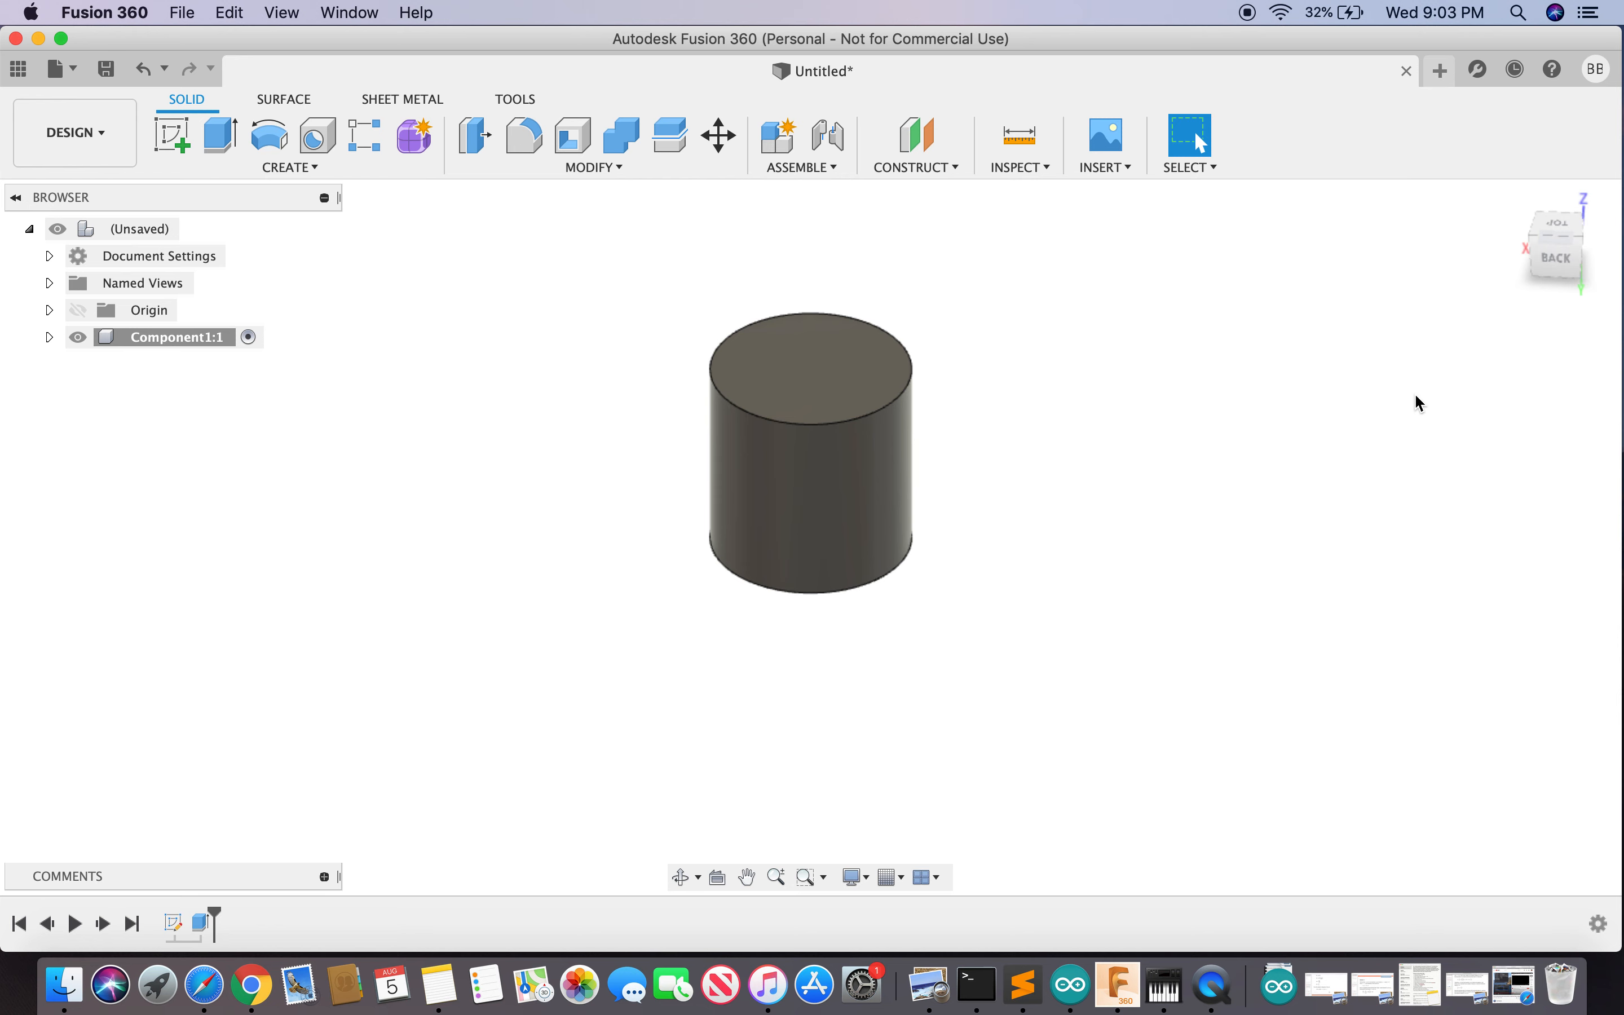
mouse_move(1512, 199)
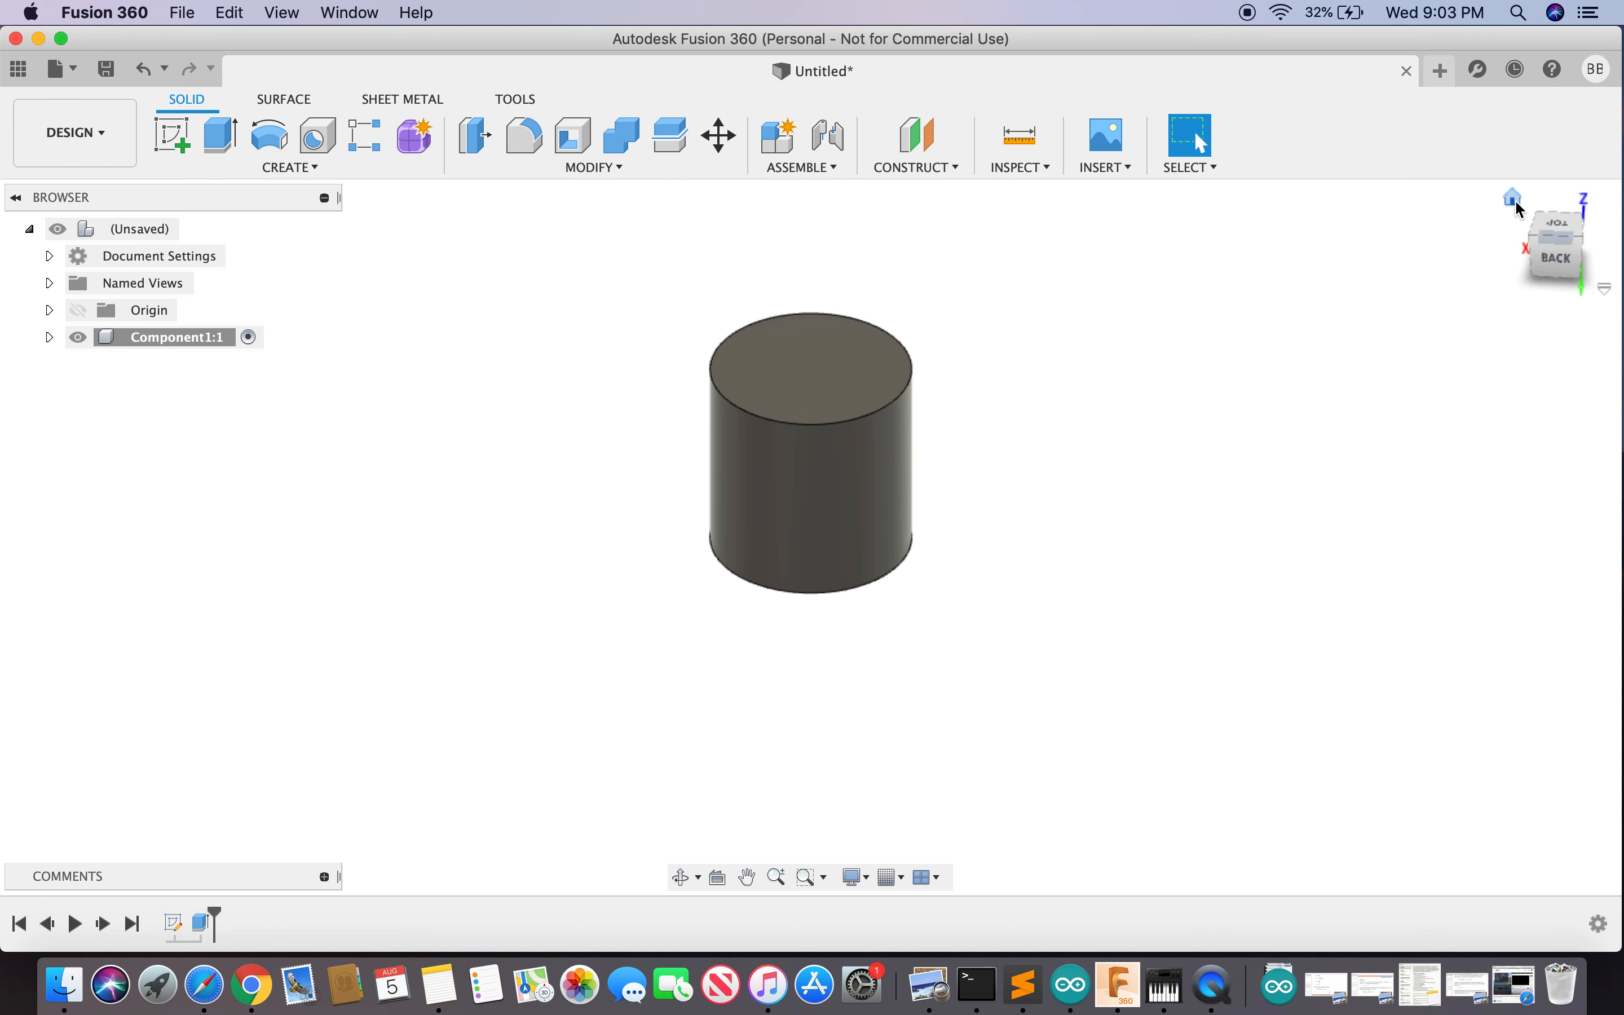
left_click(1516, 197)
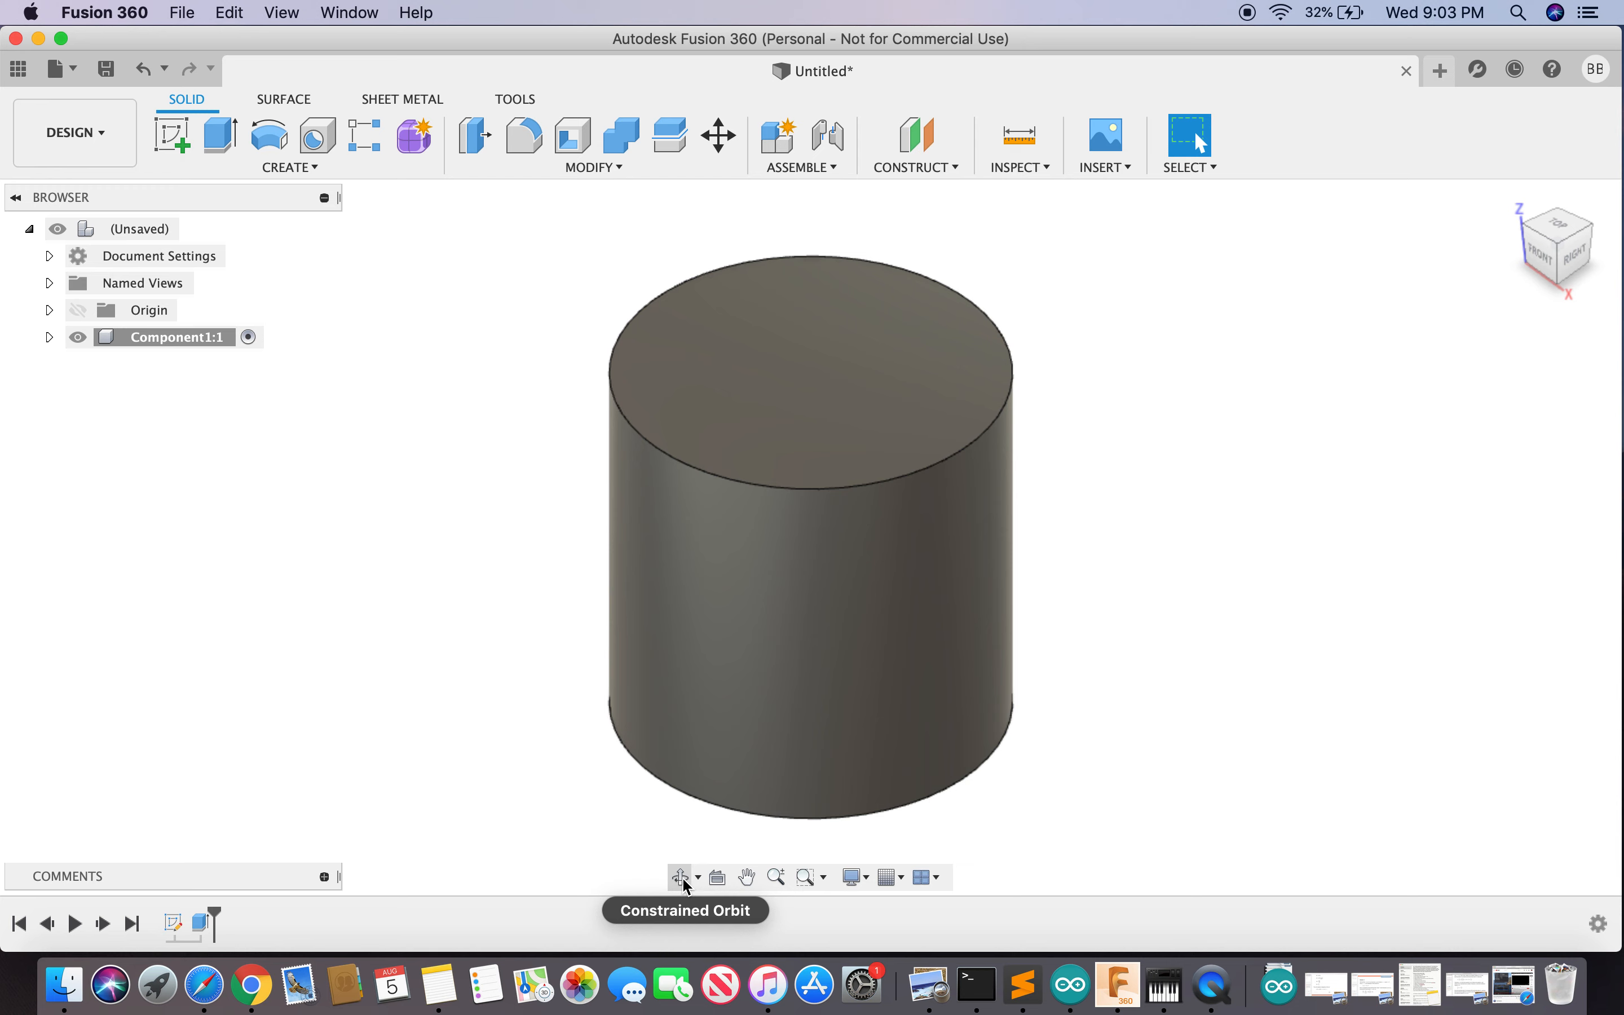
left_click(701, 880)
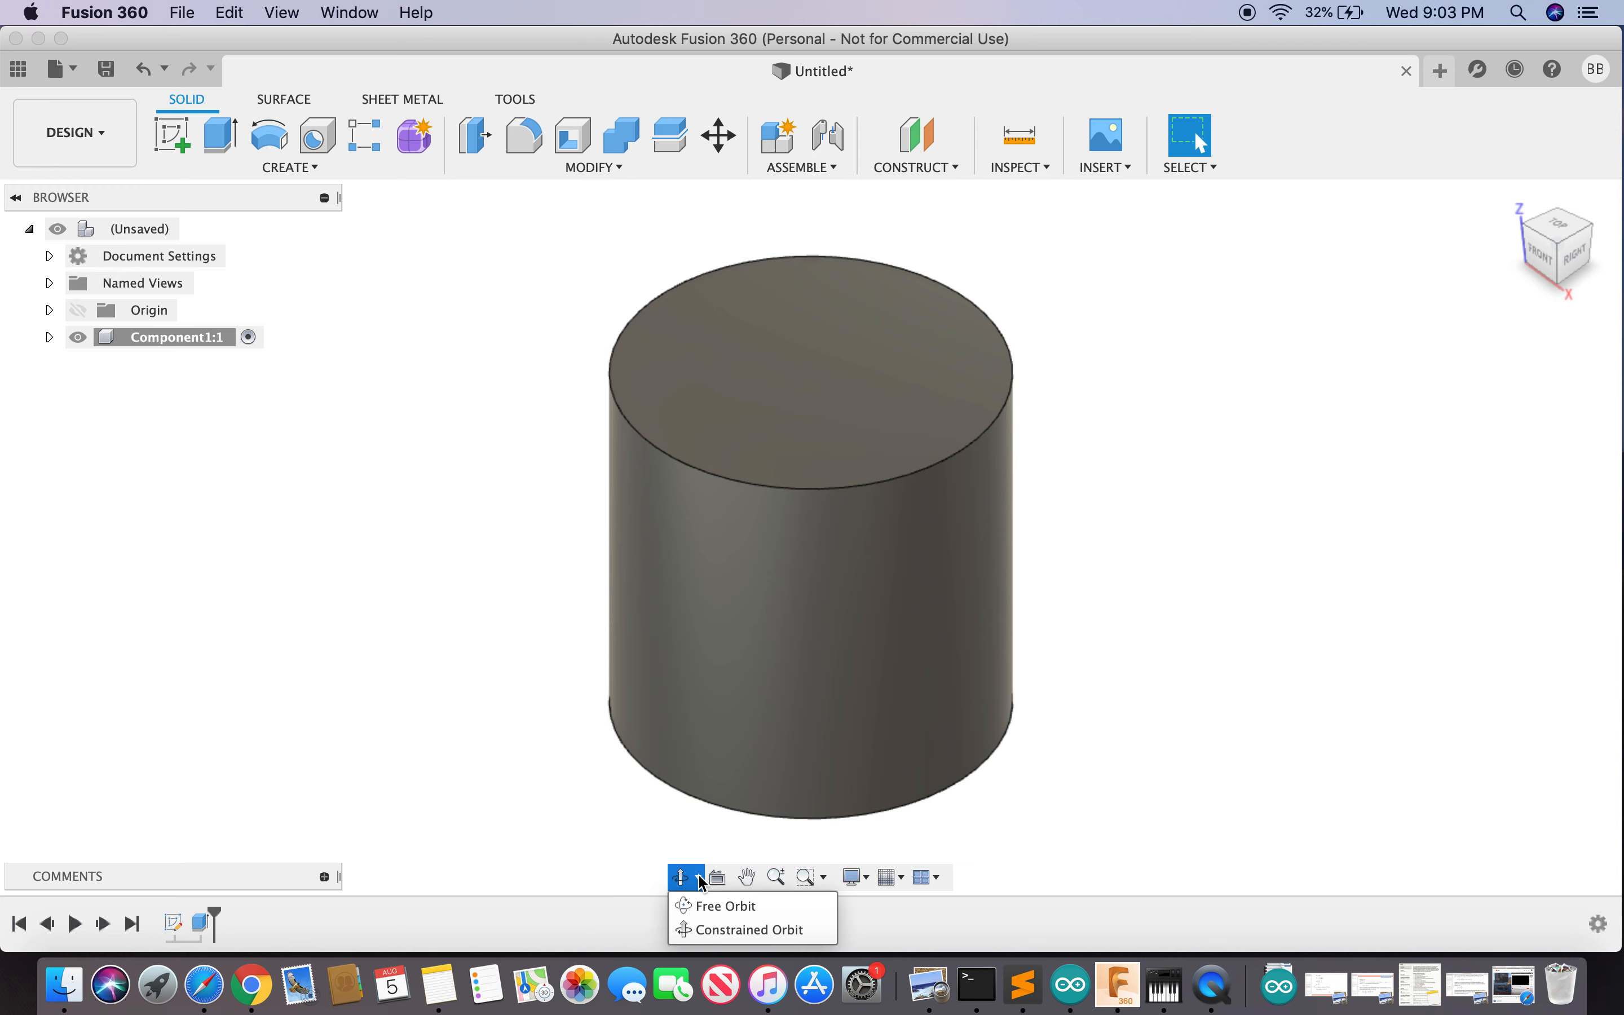
left_click(698, 904)
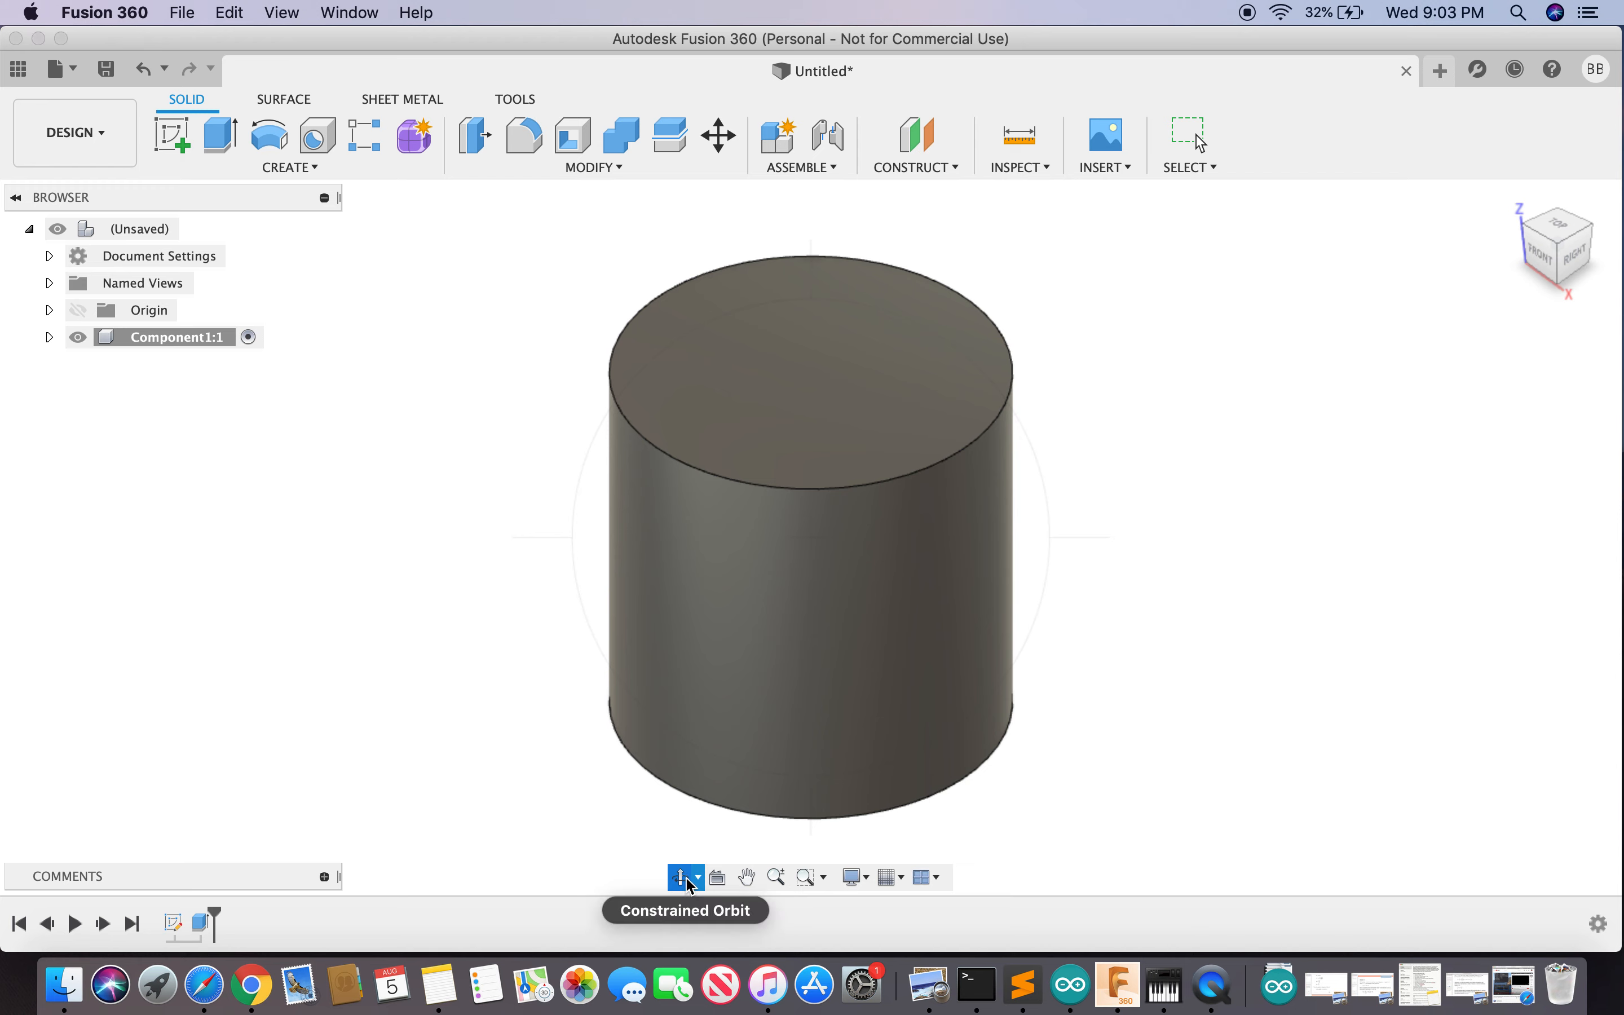
mouse_move(843, 587)
left_mouse_down()
mouse_move(645, 536)
mouse_move(469, 458)
mouse_move(742, 489)
mouse_move(823, 591)
mouse_move(844, 572)
left_mouse_up()
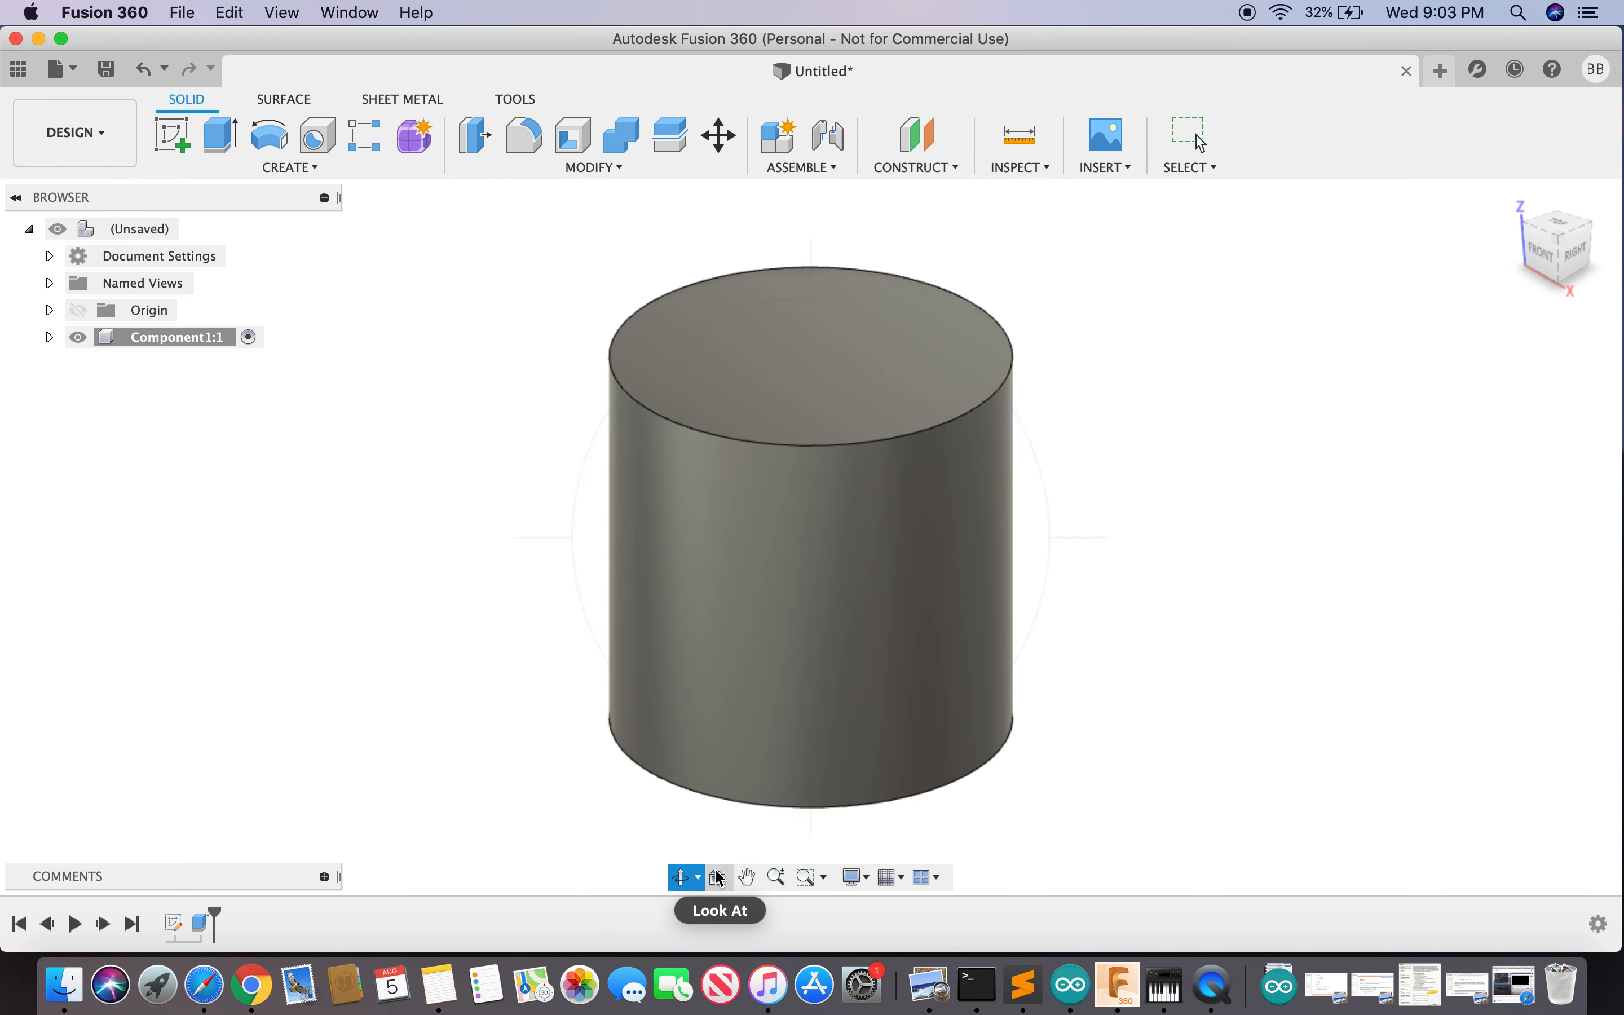
left_click(751, 881)
left_click_drag(873, 562, 897, 525)
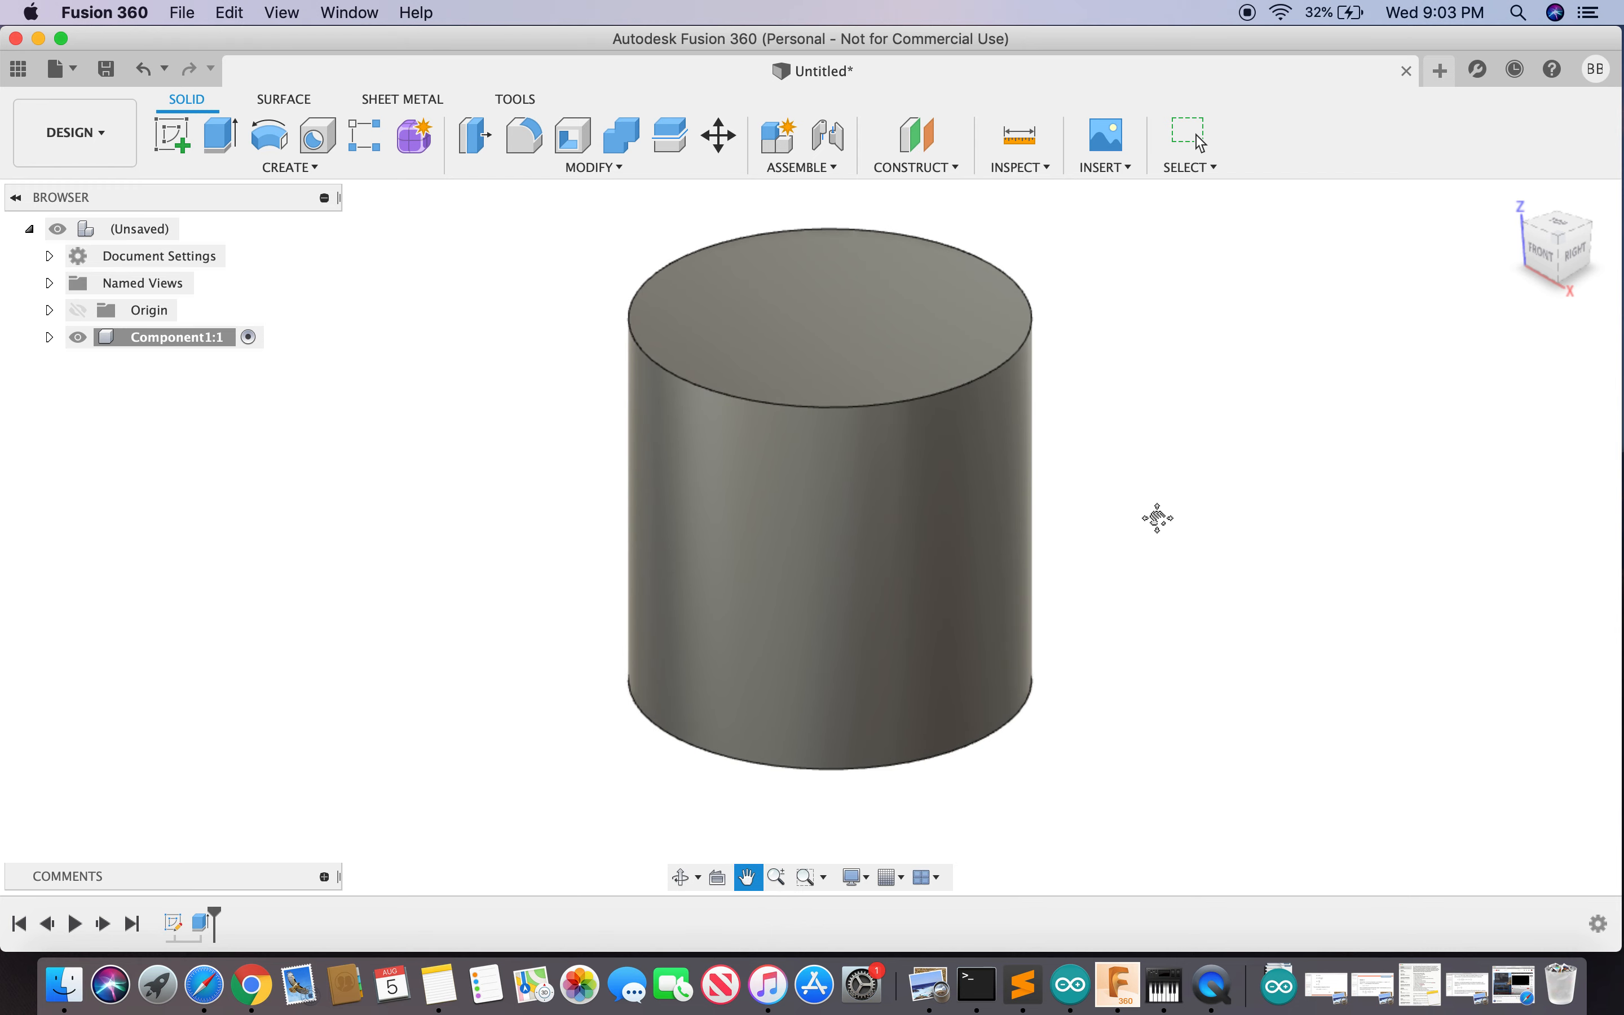
key("Escape")
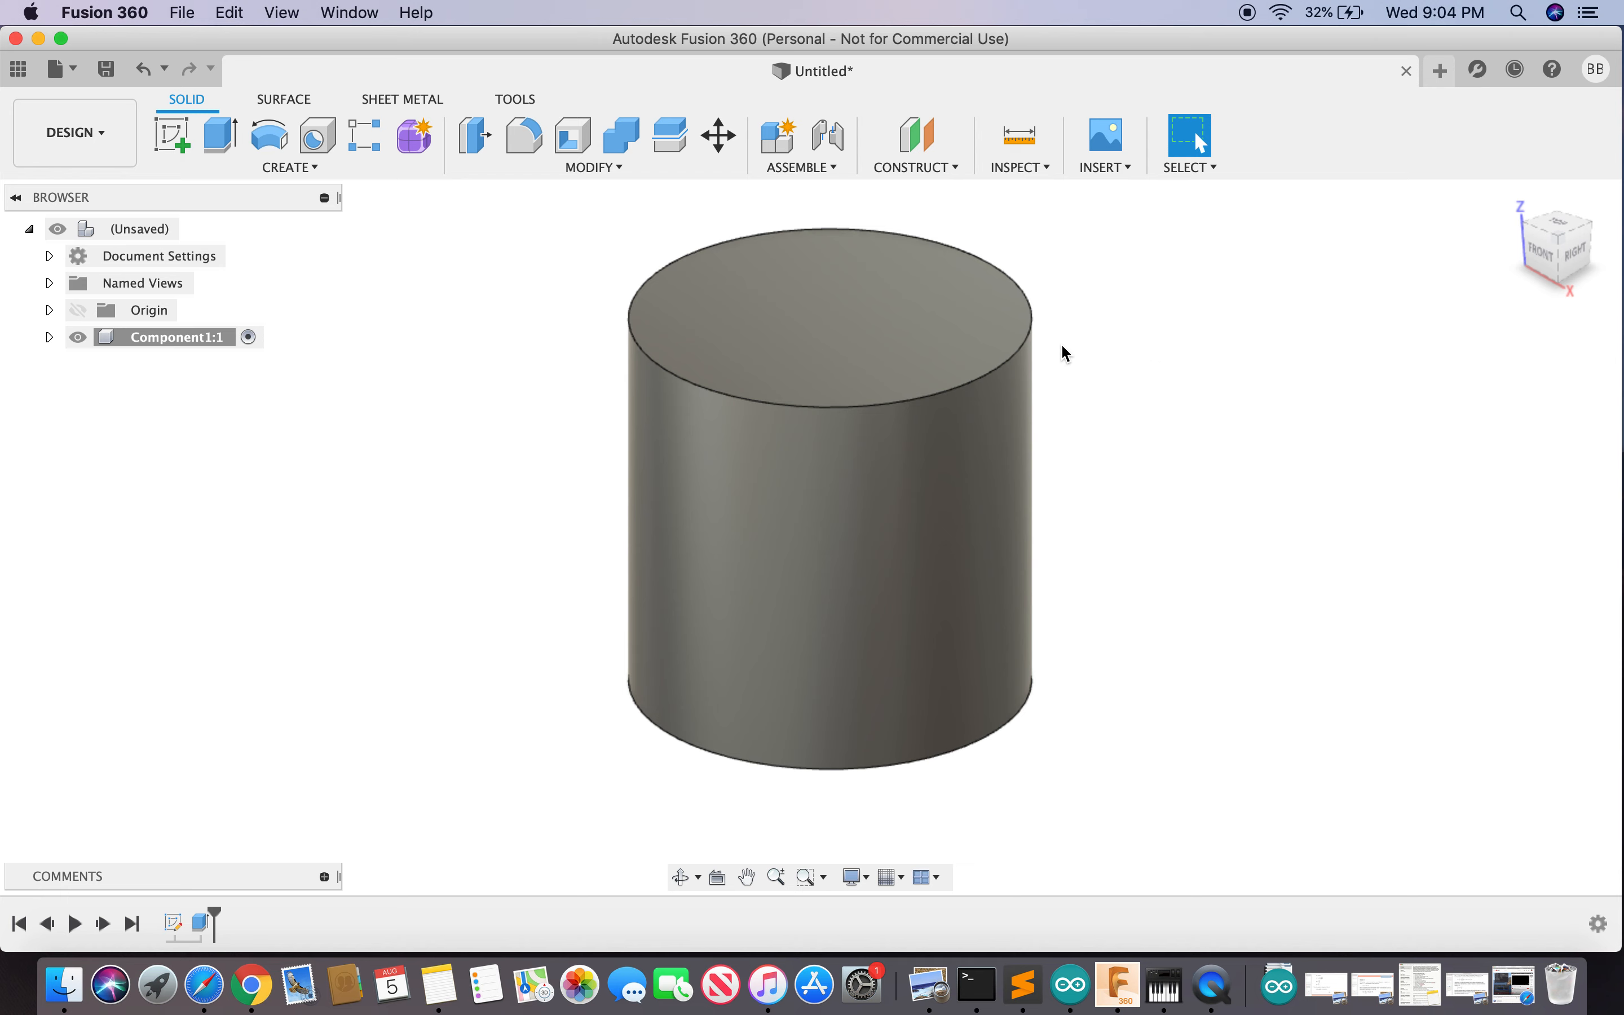
scroll(1187, 453, "down", 3)
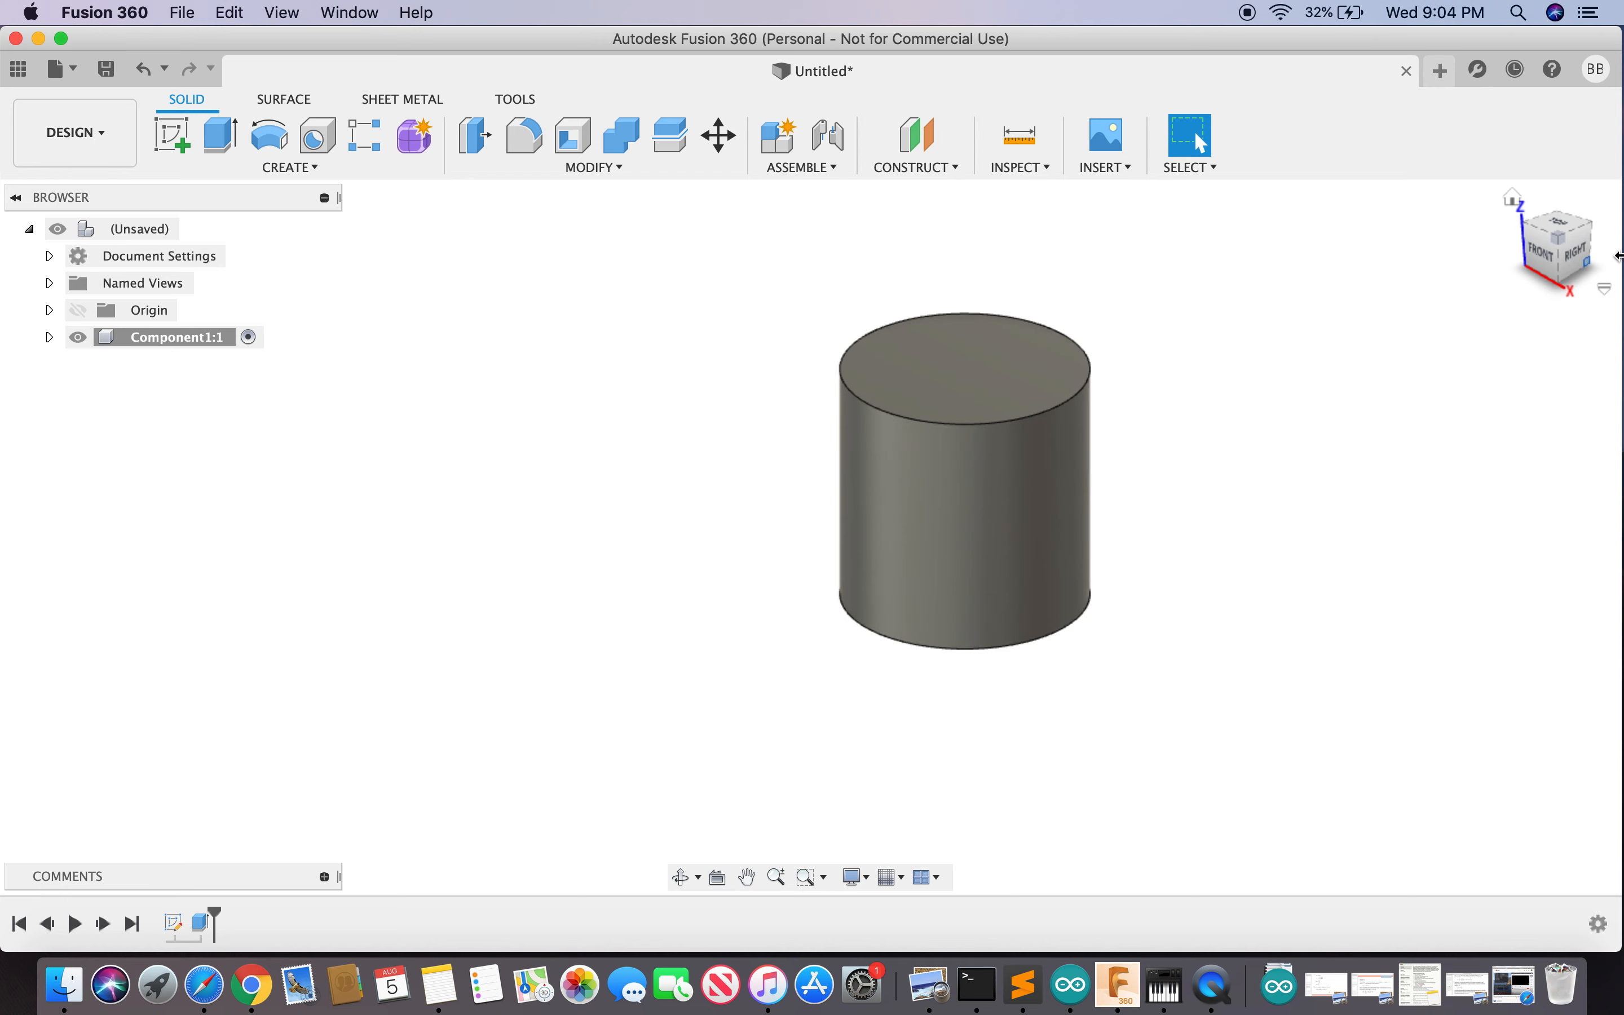
mouse_move(1574, 258)
left_mouse_down()
mouse_move(1369, 235)
mouse_move(1218, 259)
left_mouse_up()
left_click(1512, 201)
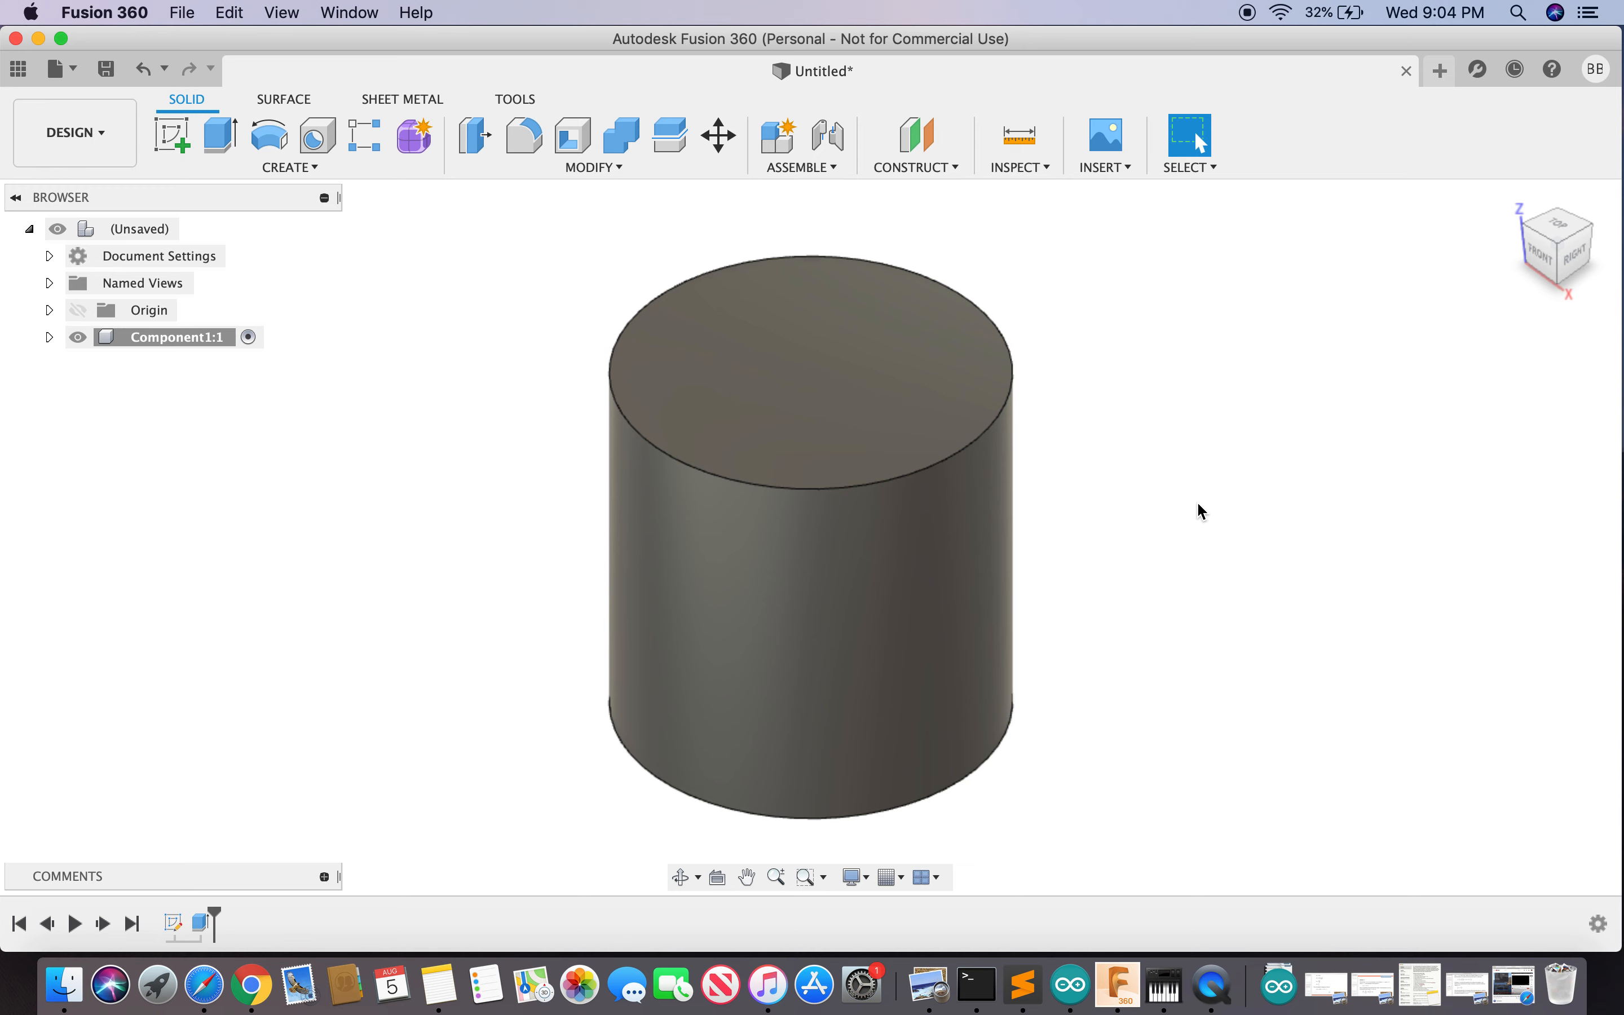
key("s")
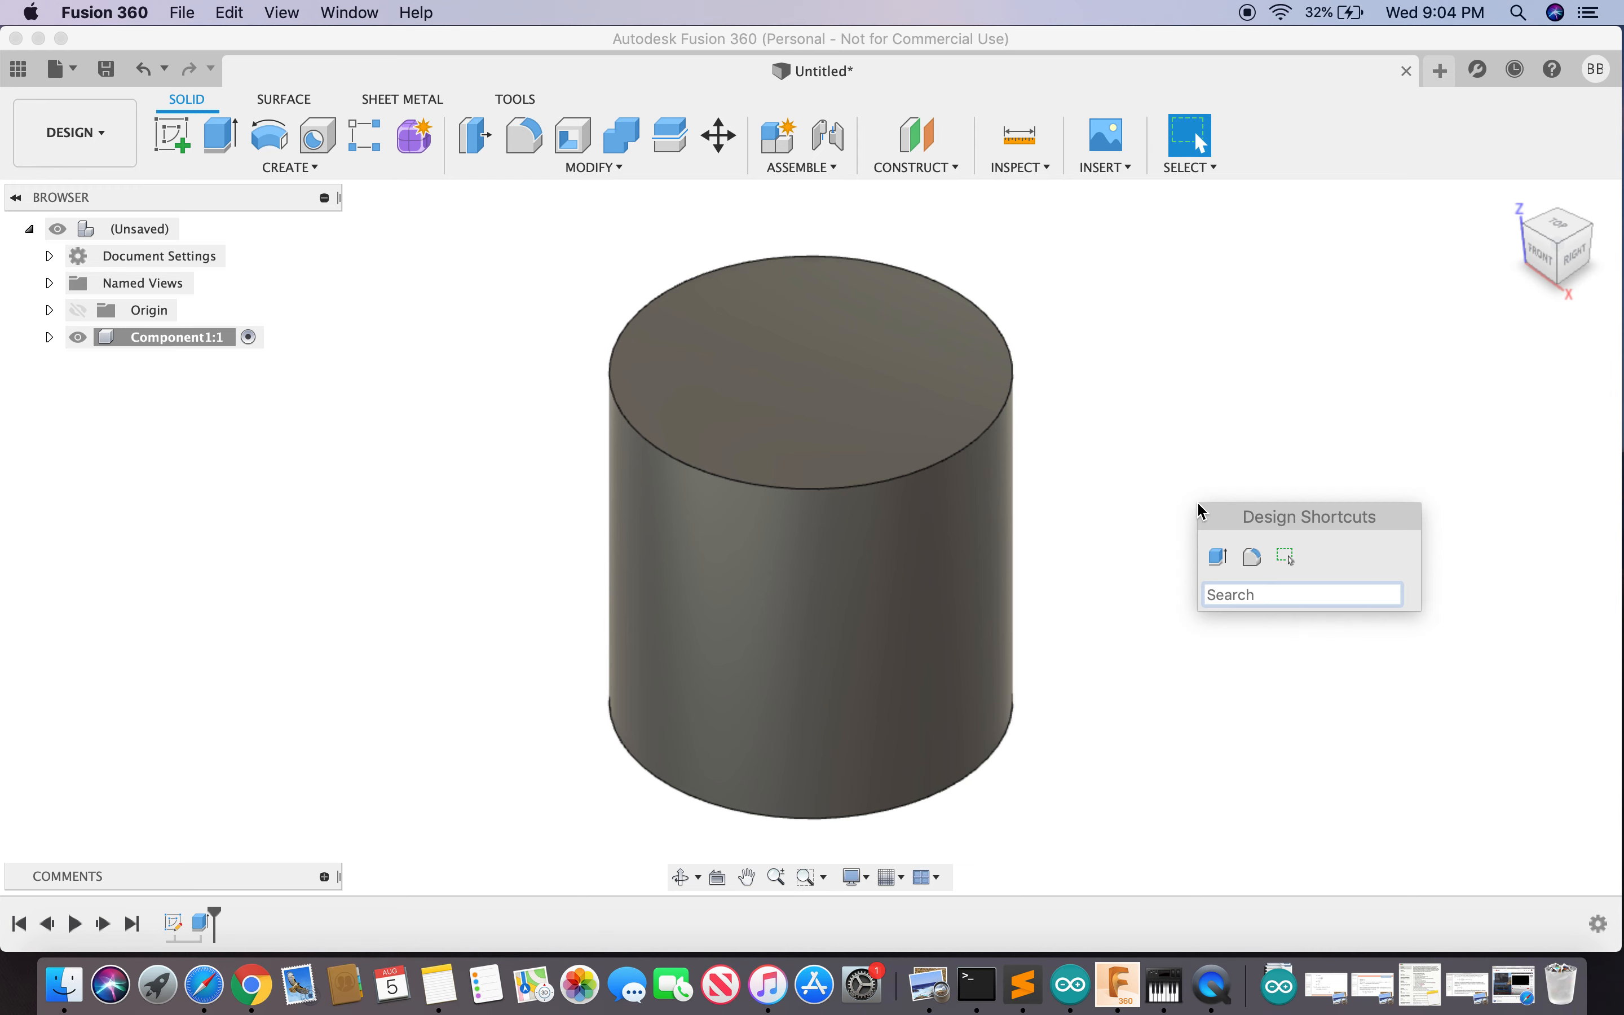
- Start a coil centred on the cylinder's bottom-centre point with a 50 mm diameter
type("coil")
key("Return")
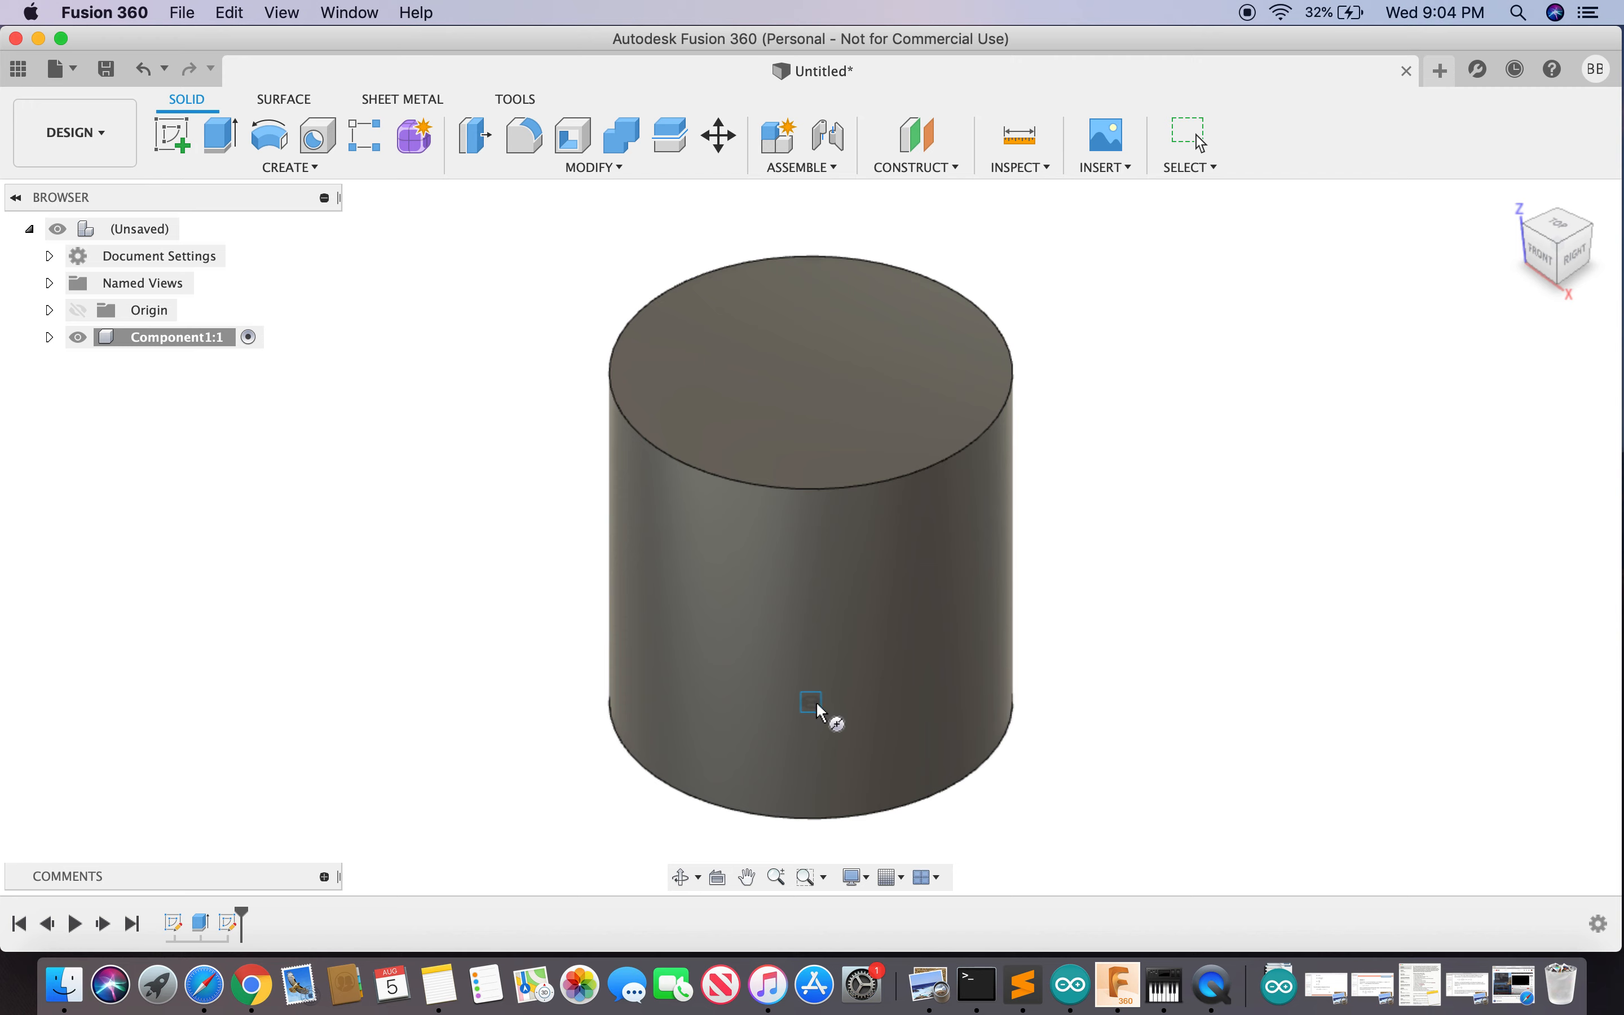
scroll(821, 713, "up", 5)
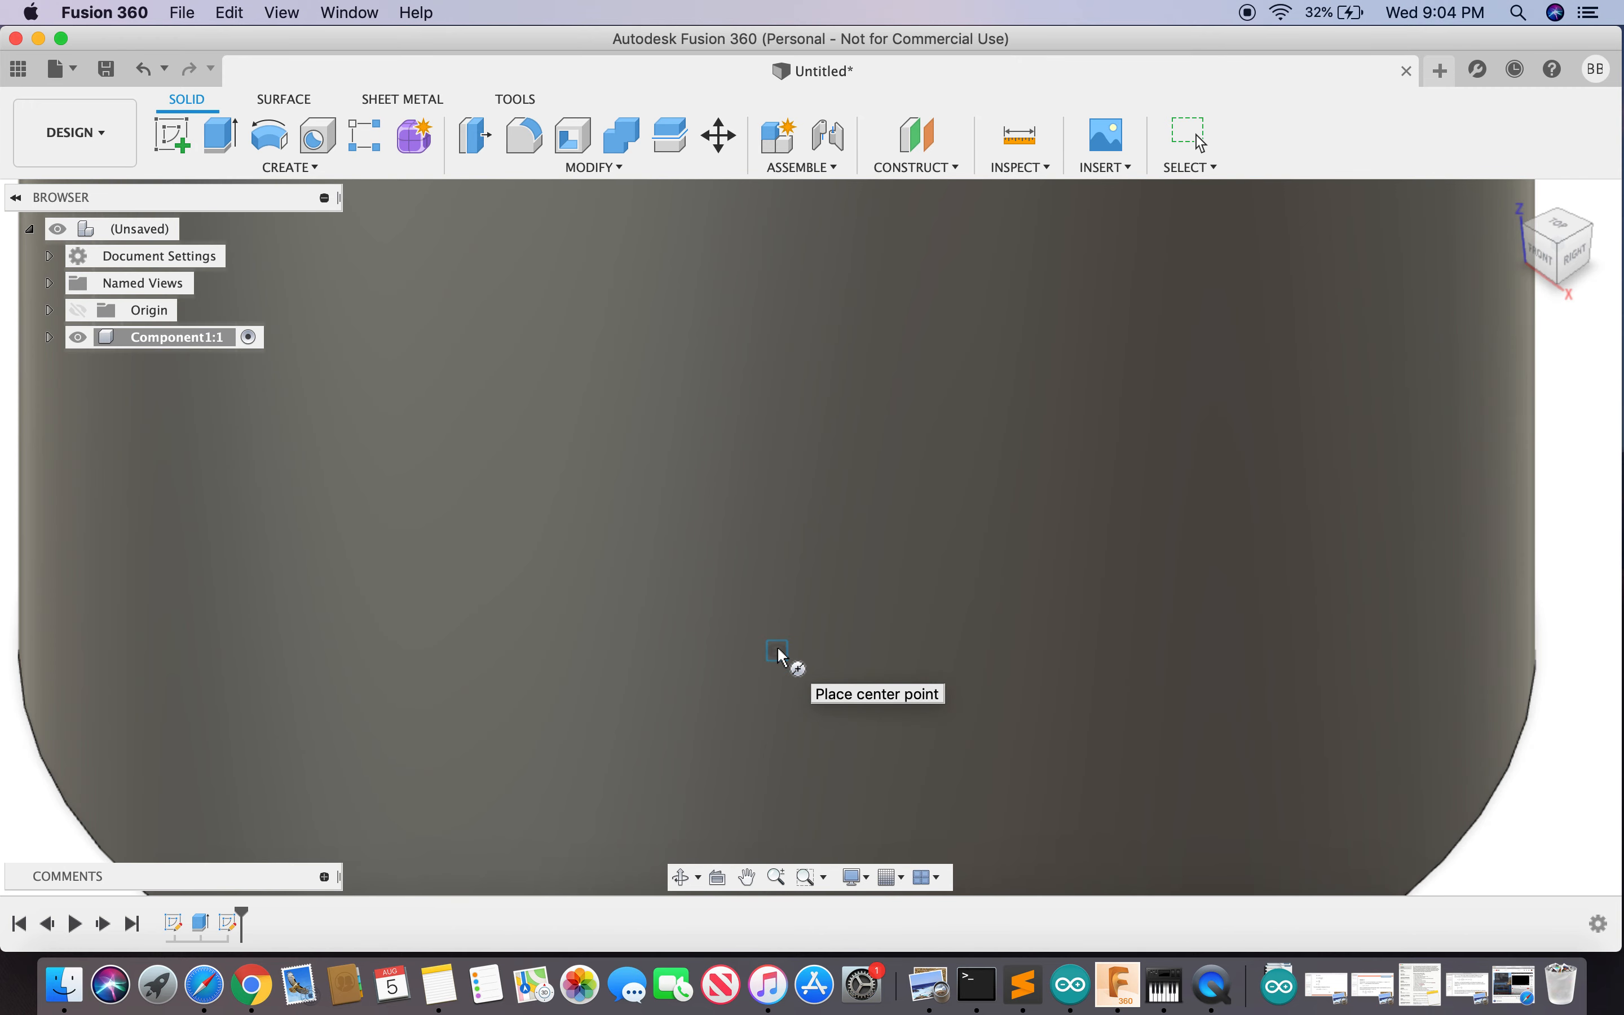
scroll(780, 654, "down", 5)
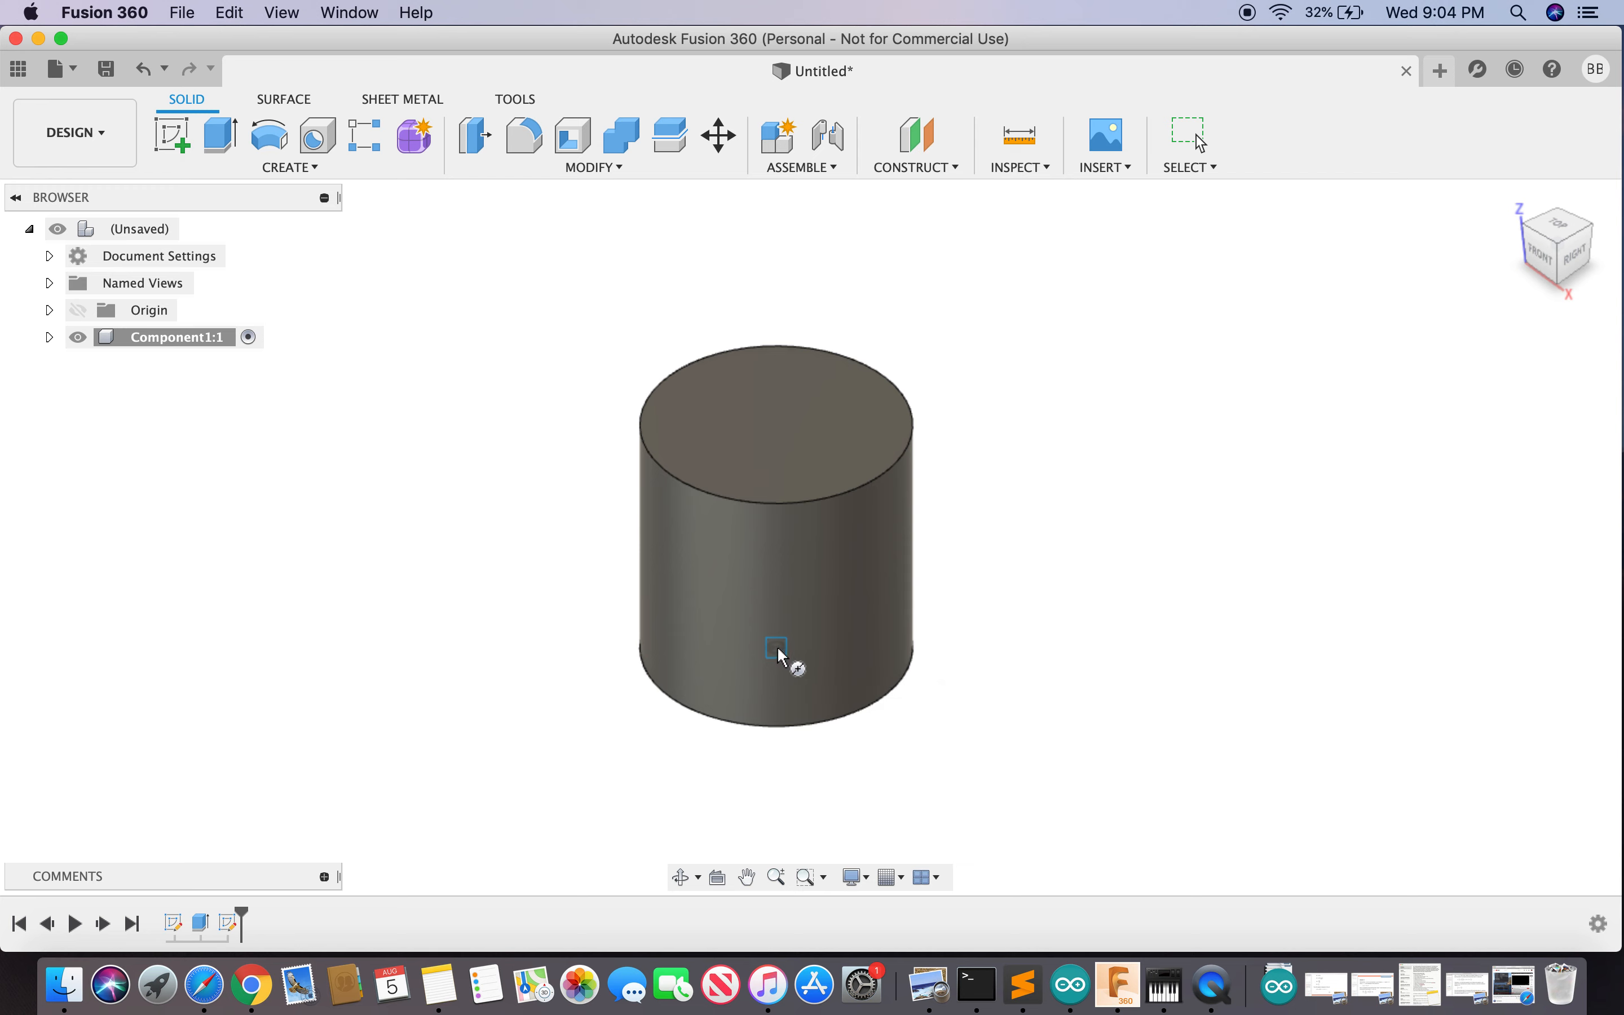
left_click(780, 655)
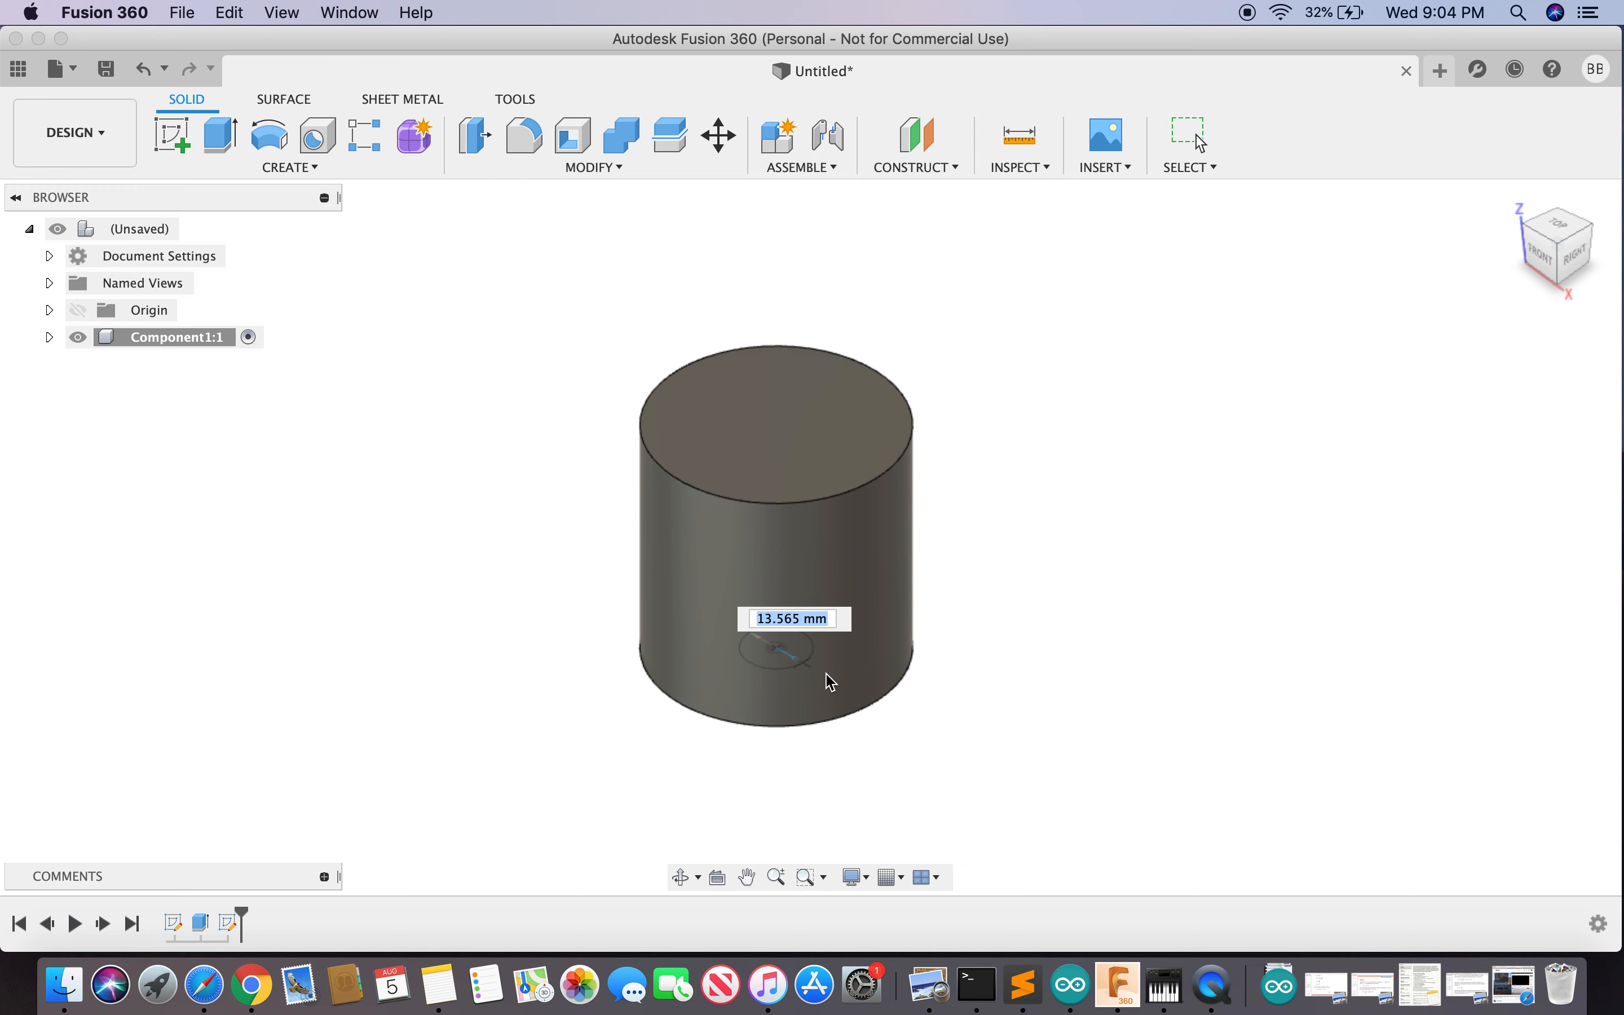
type("50")
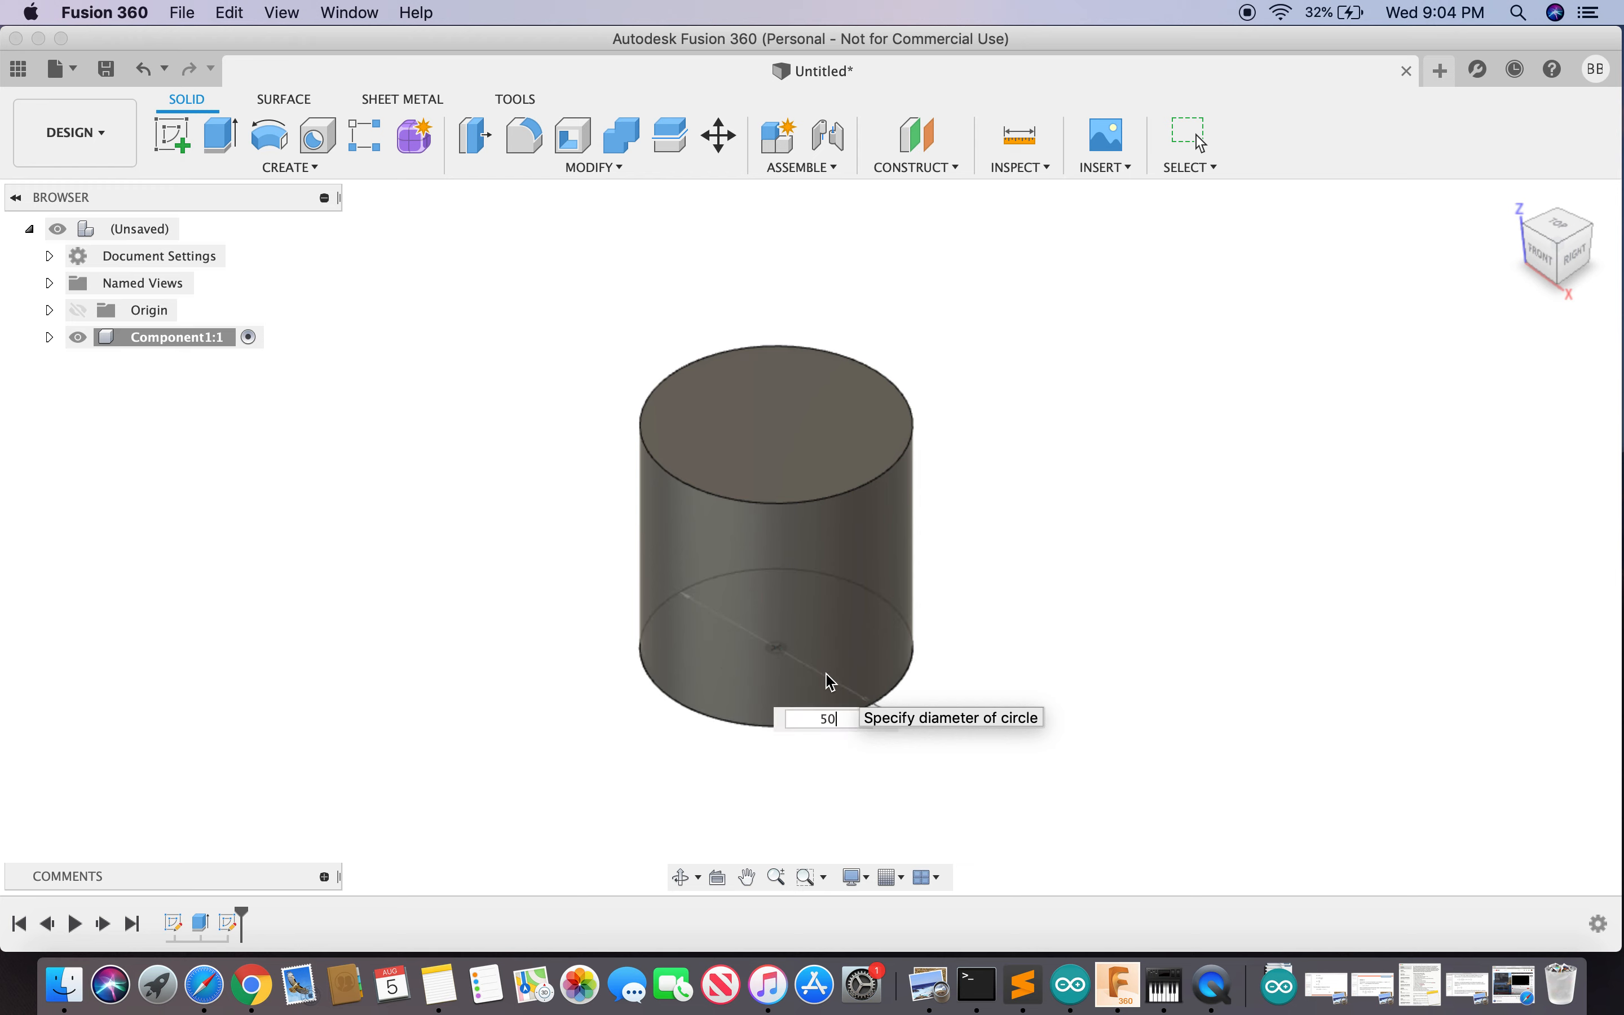
key("Return")
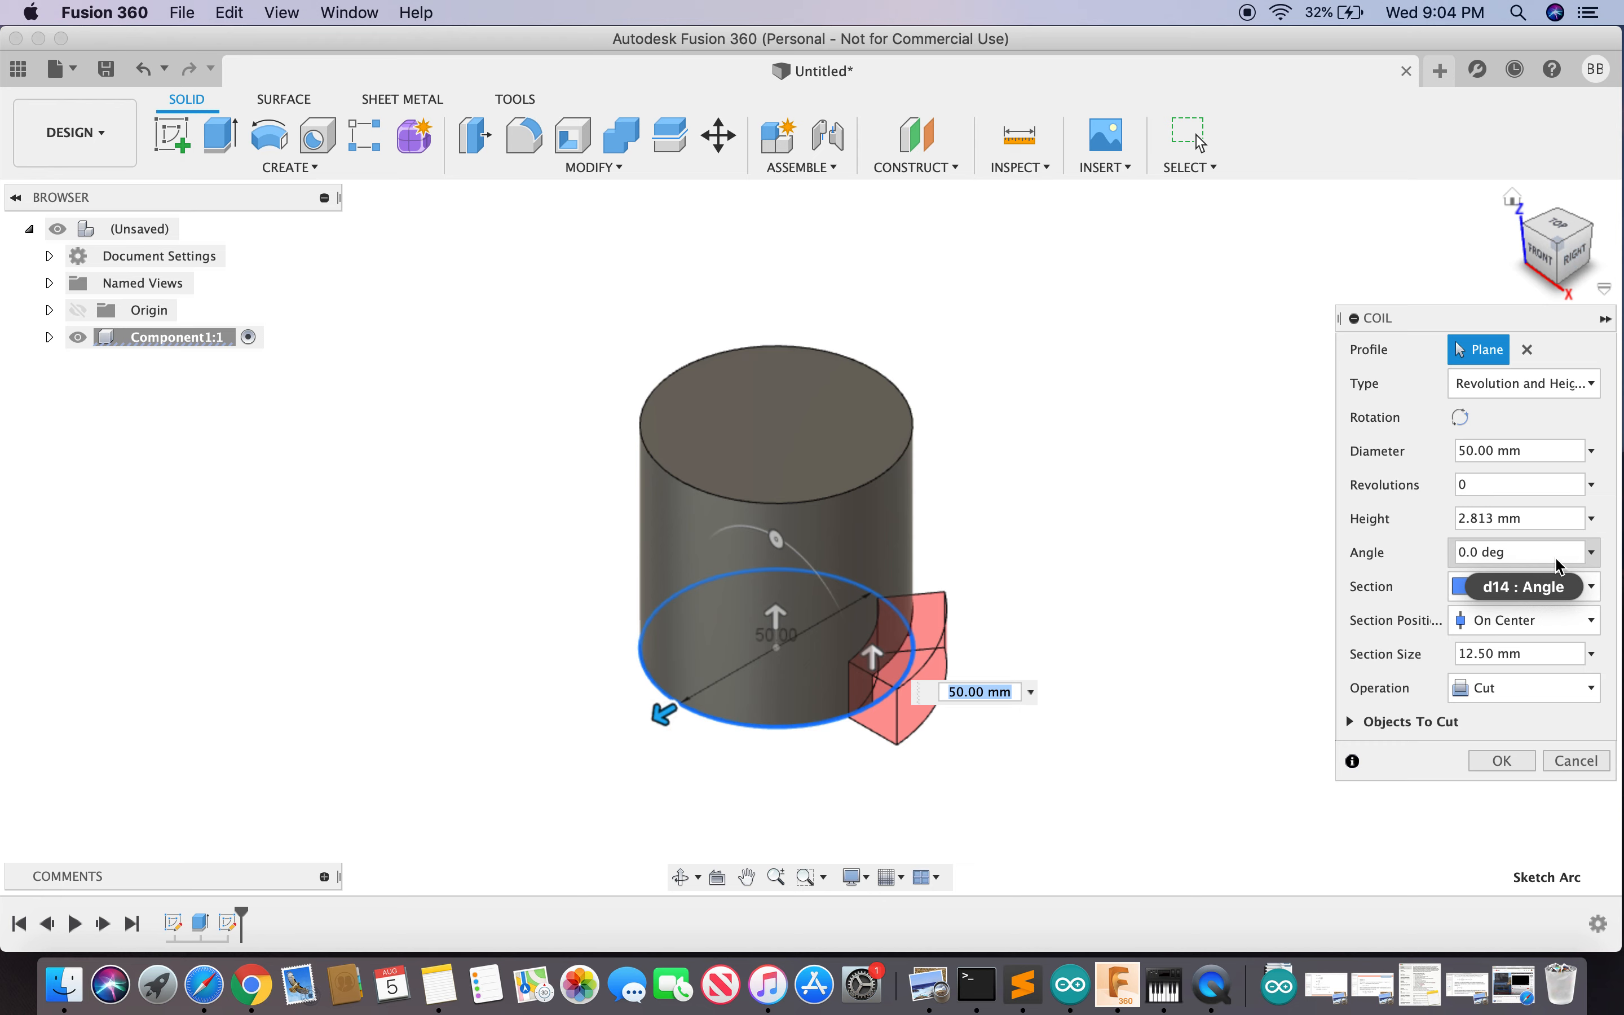
- Give the coil a 3 mm square section, New Body operation and 25 mm height
left_click_drag(1433, 321, 1313, 262)
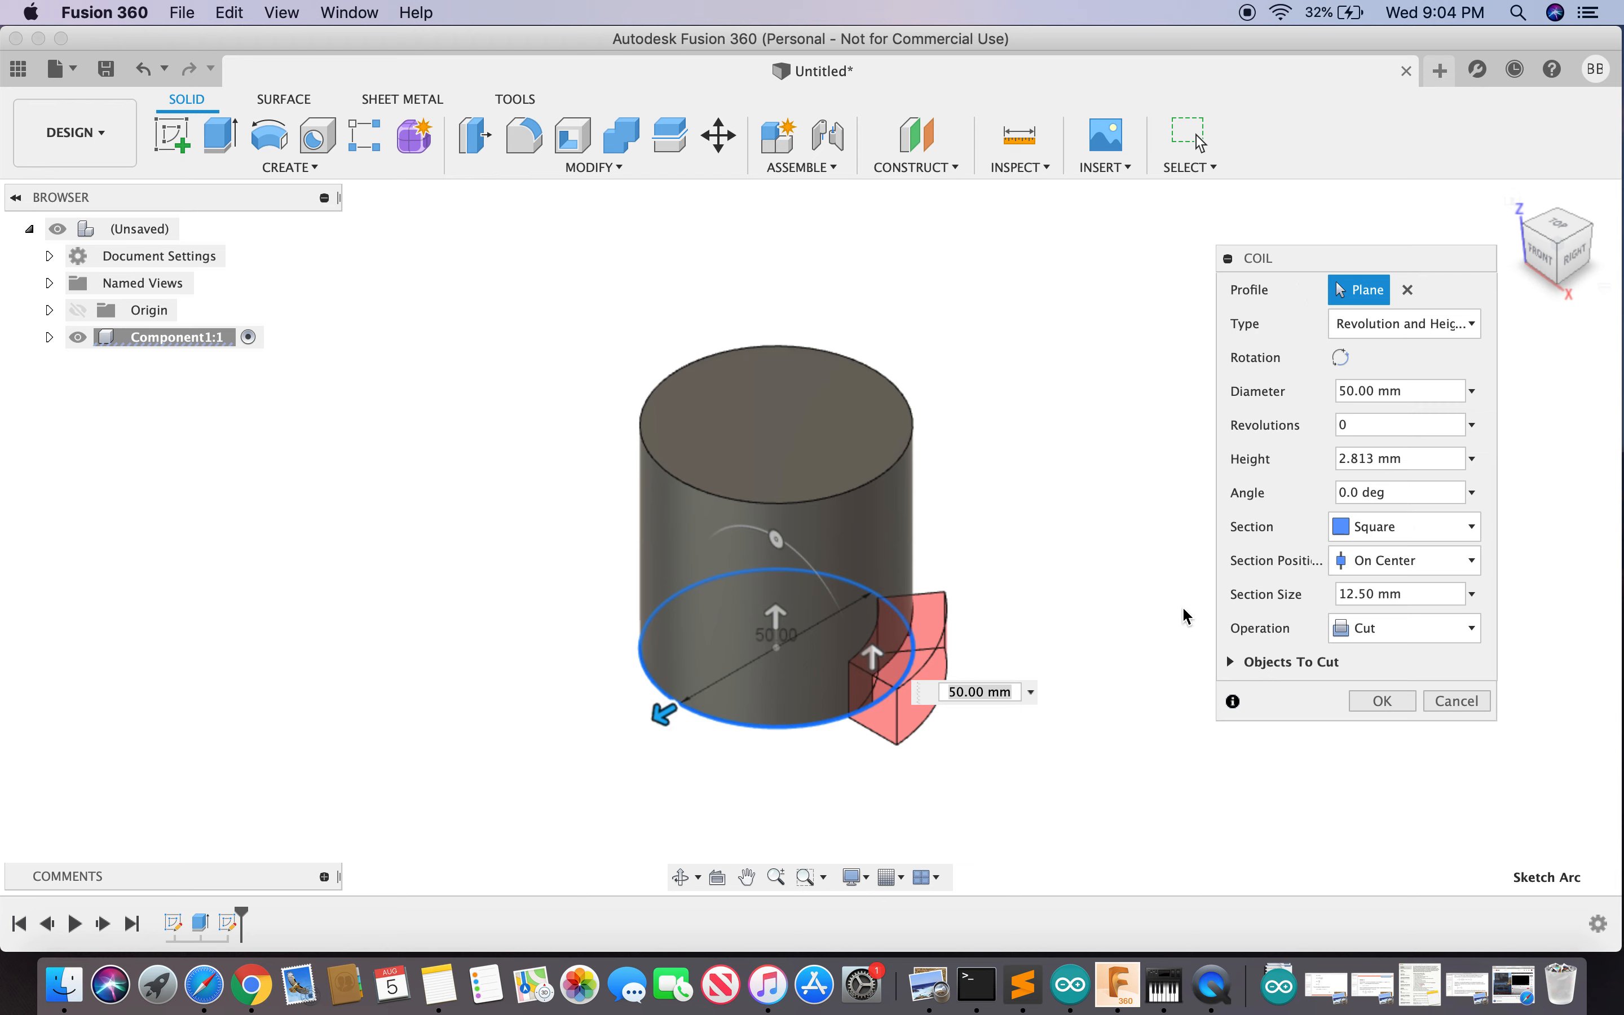
left_click(1473, 594)
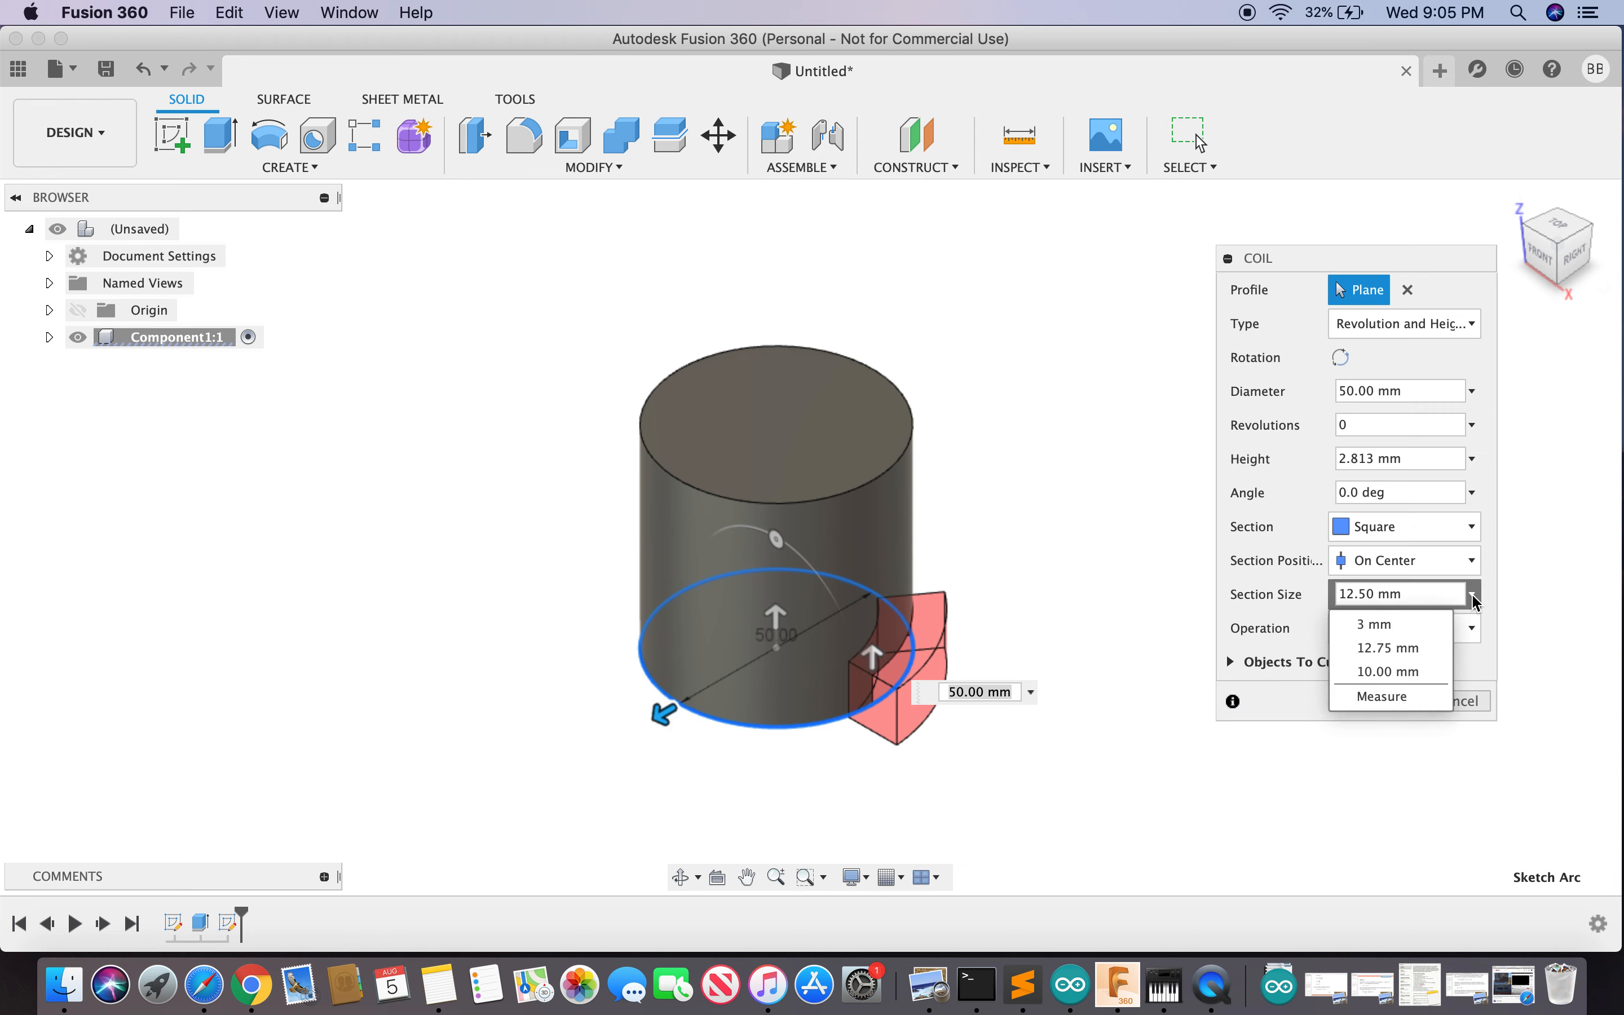
left_click(1402, 631)
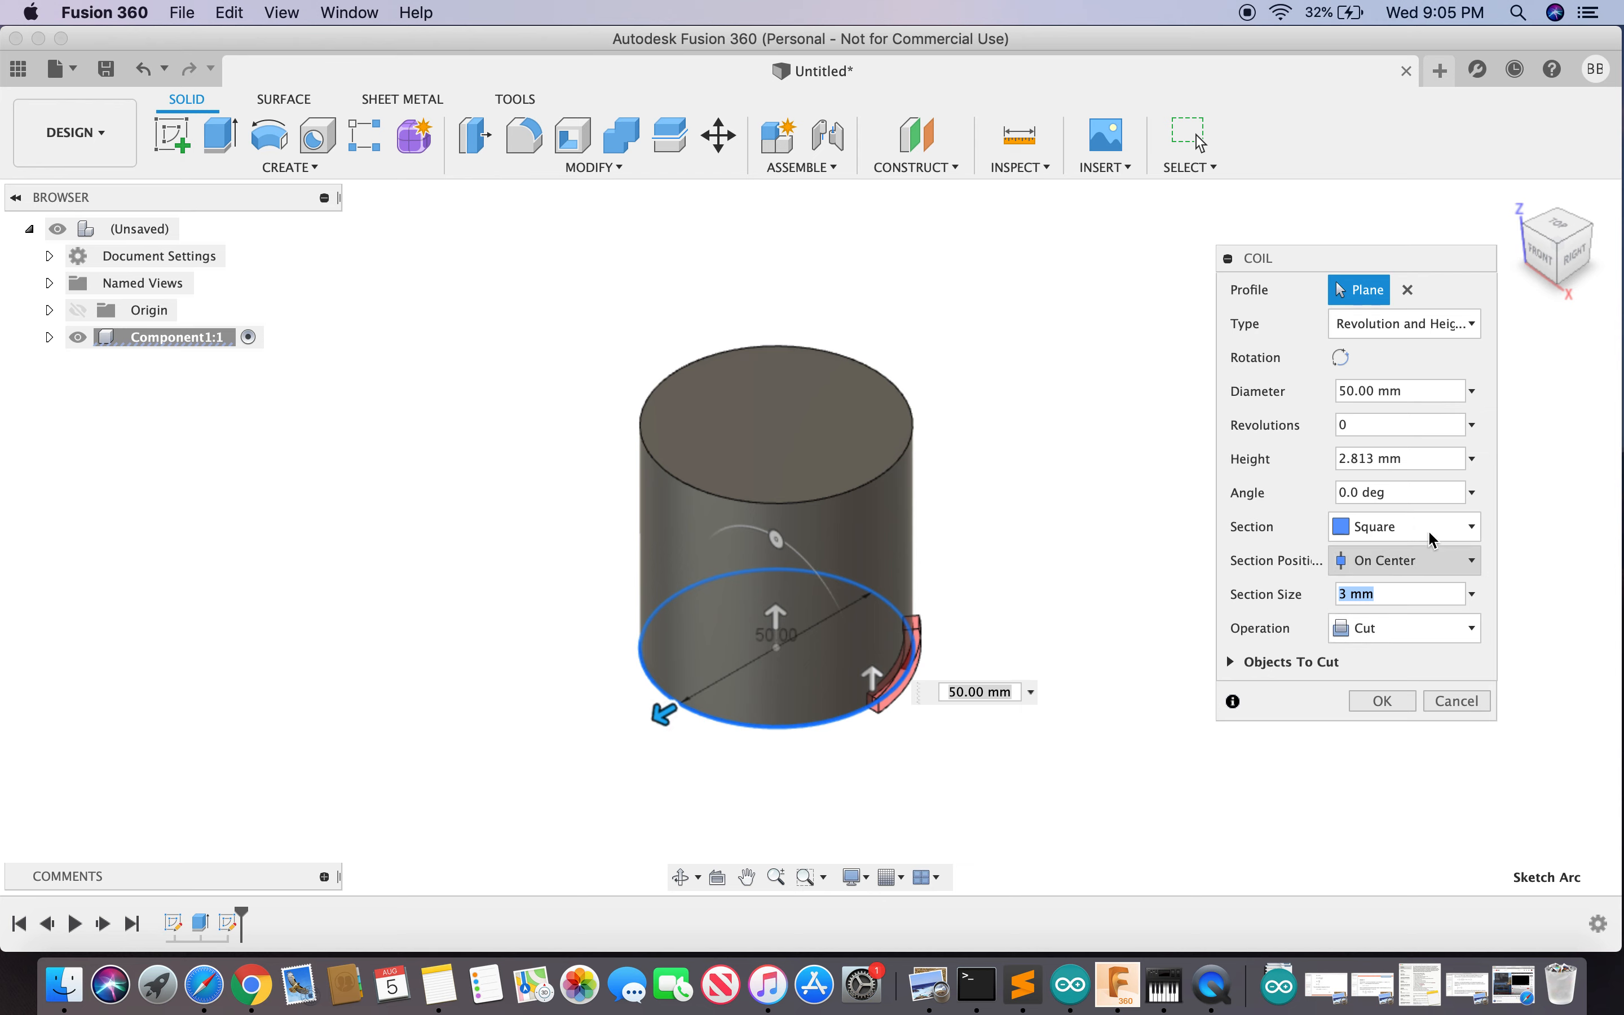
left_click(1476, 529)
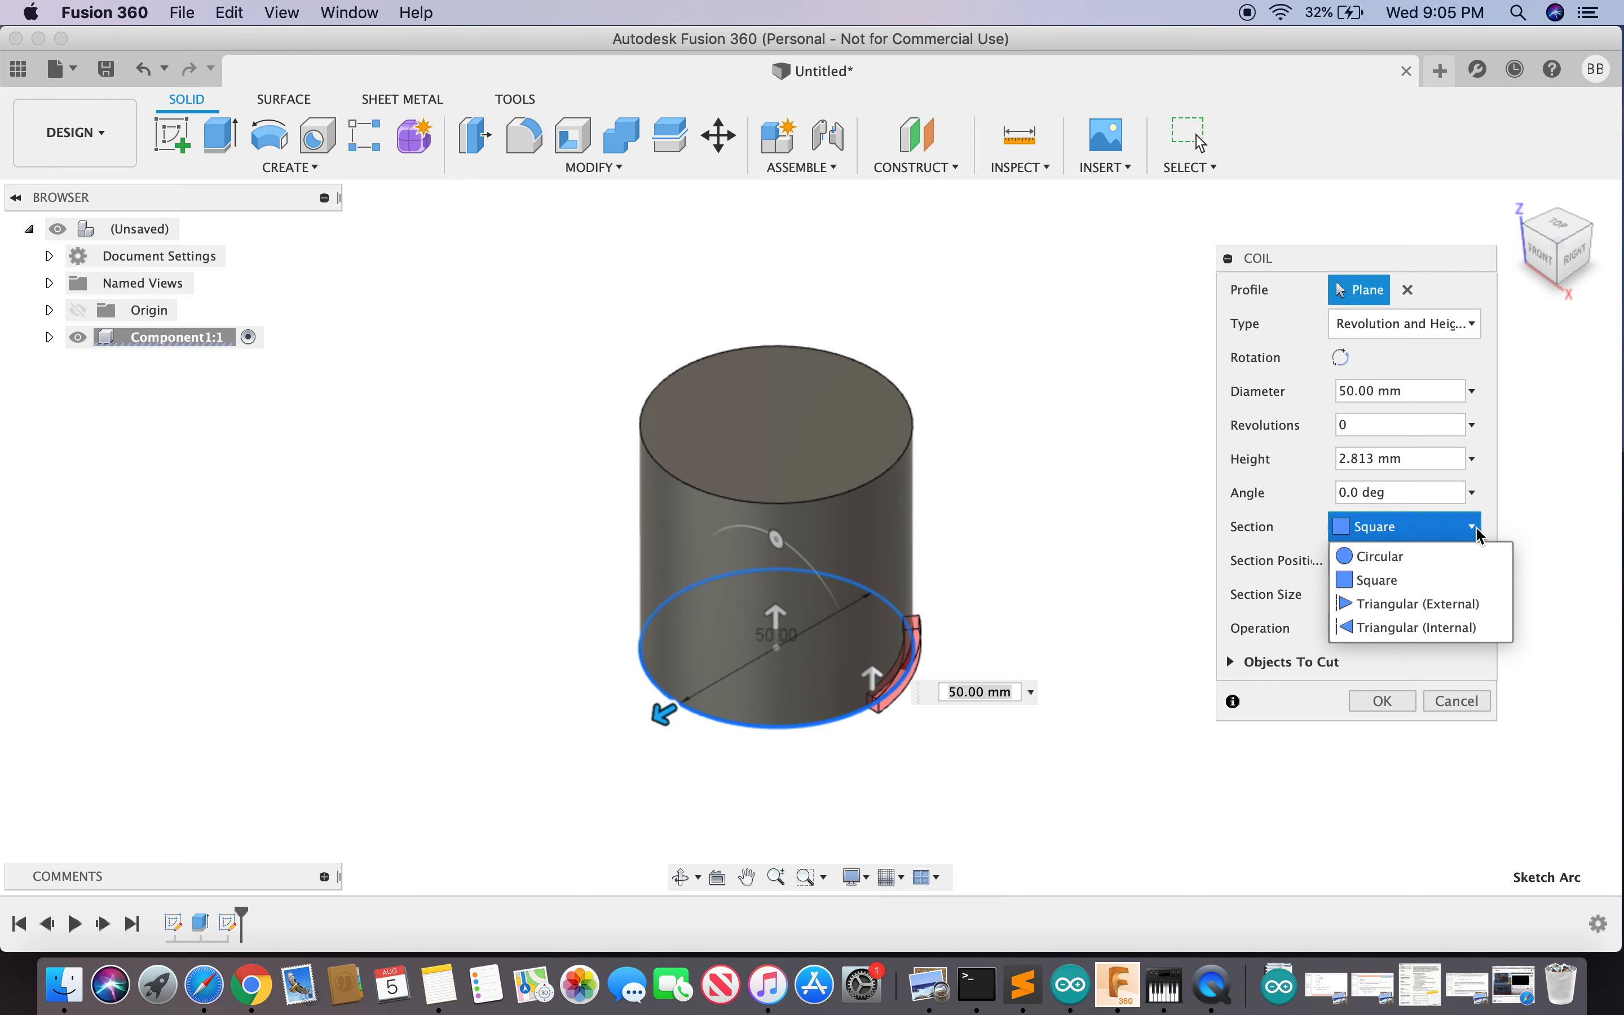
left_click(1399, 589)
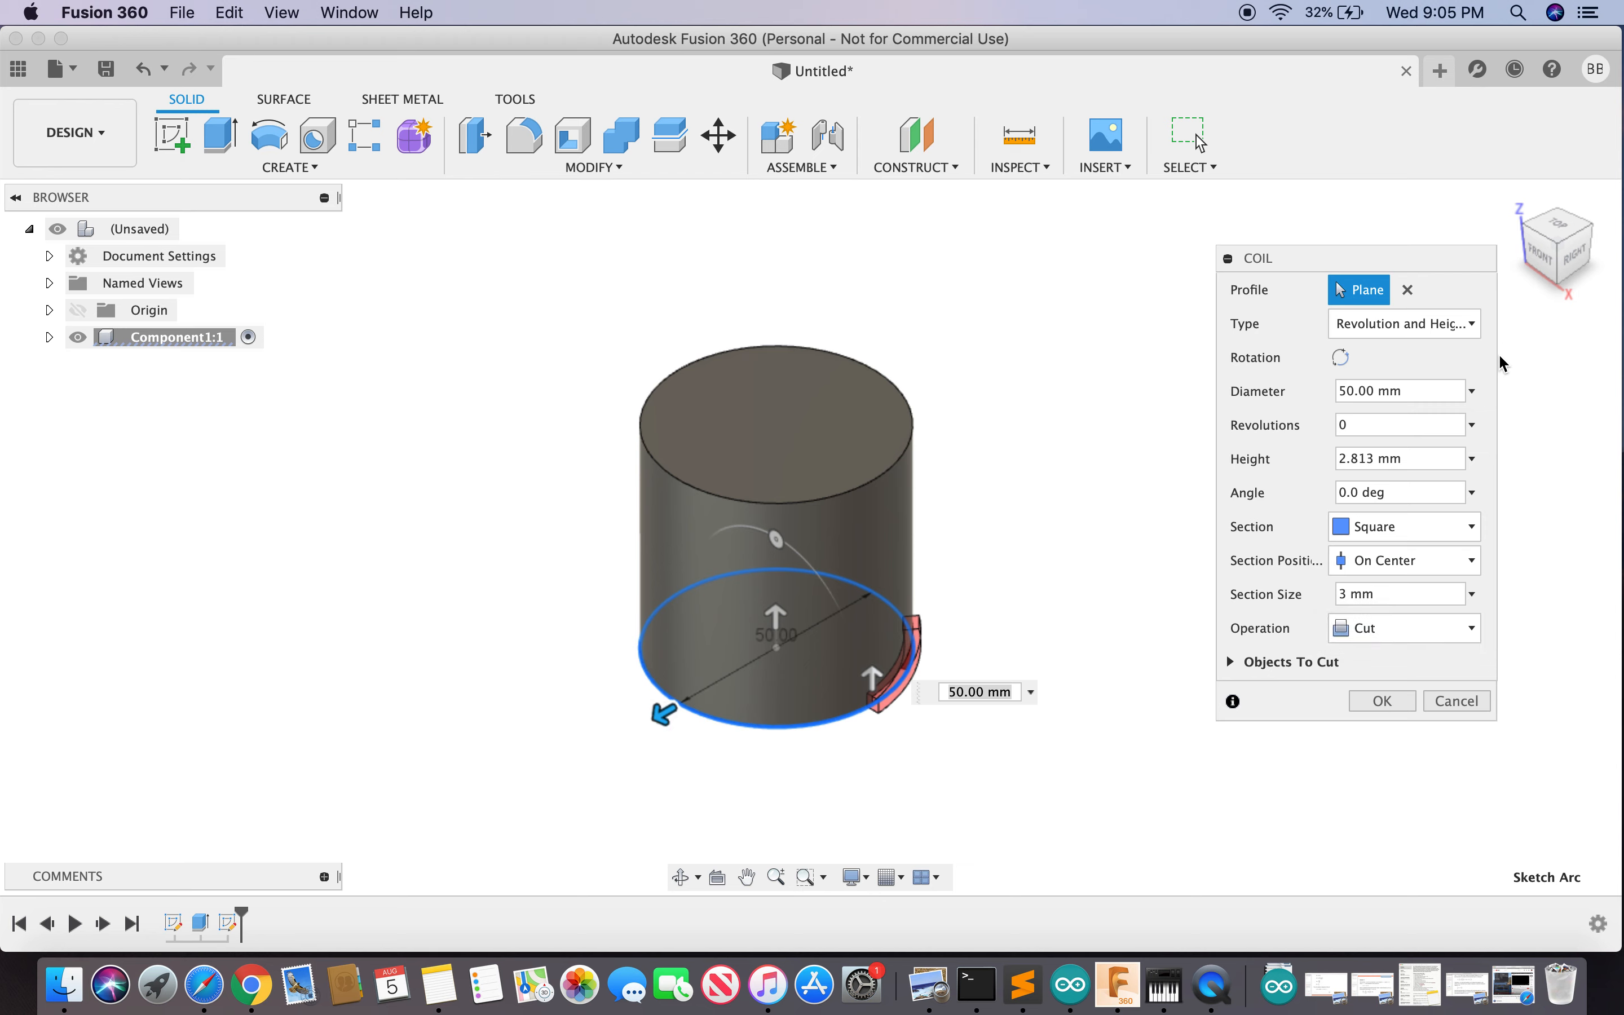
left_click(1473, 631)
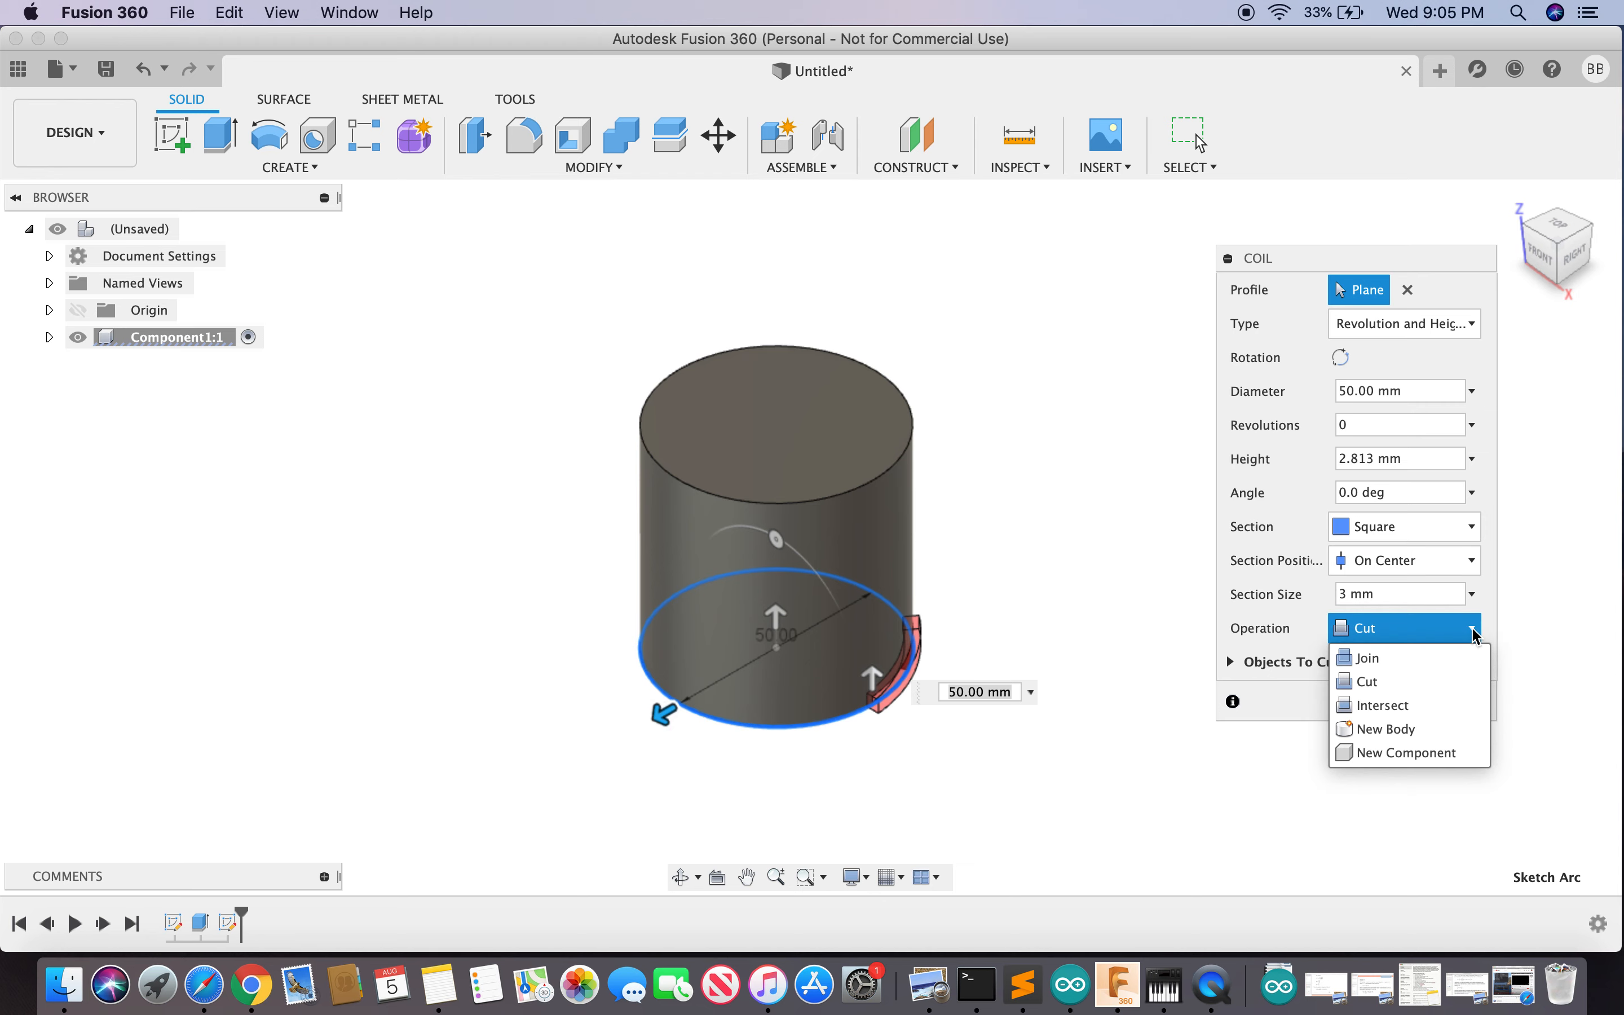
left_click(1404, 730)
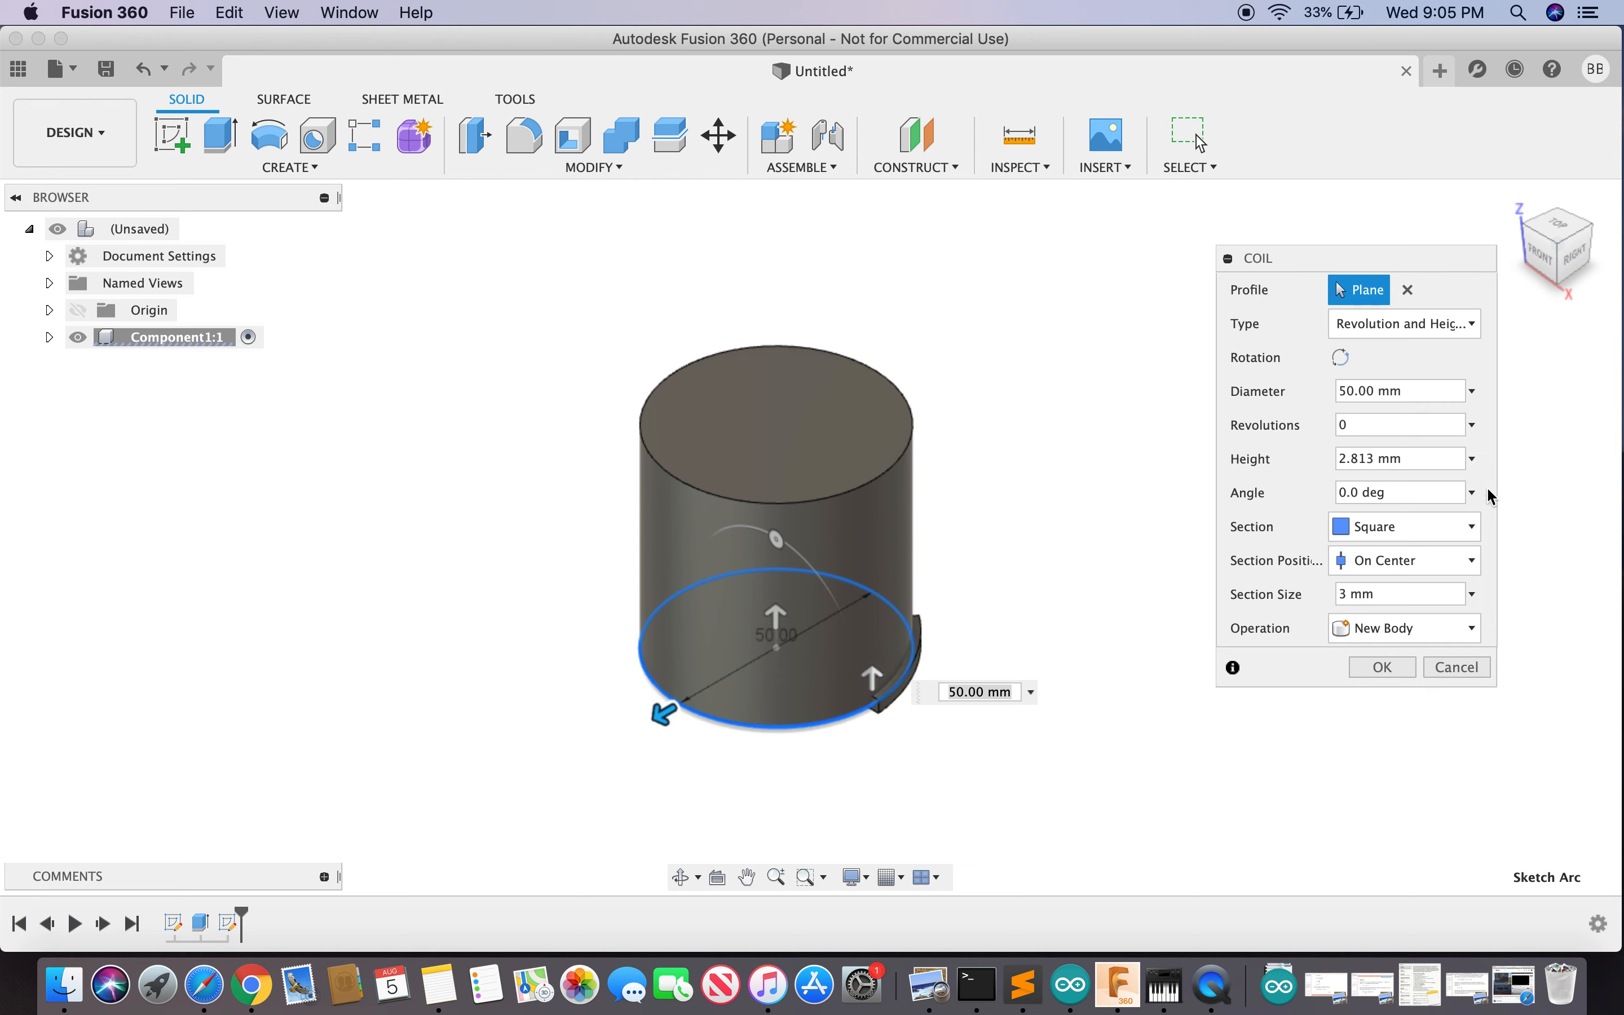
left_click(1473, 459)
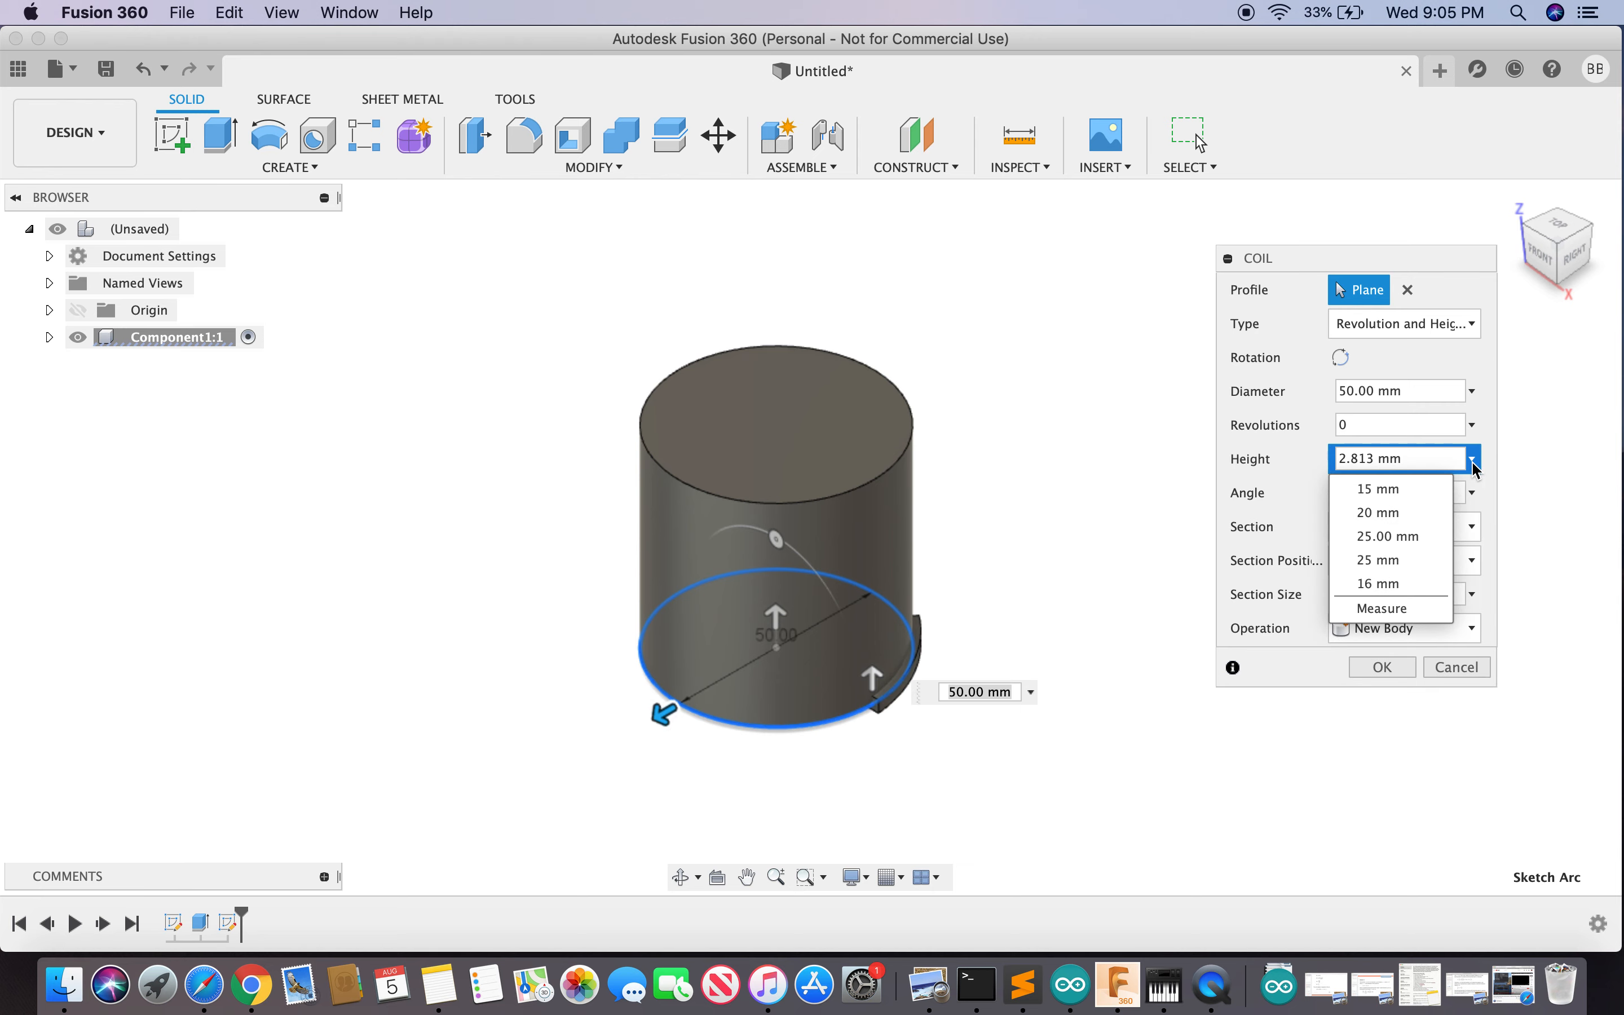
left_click(1406, 538)
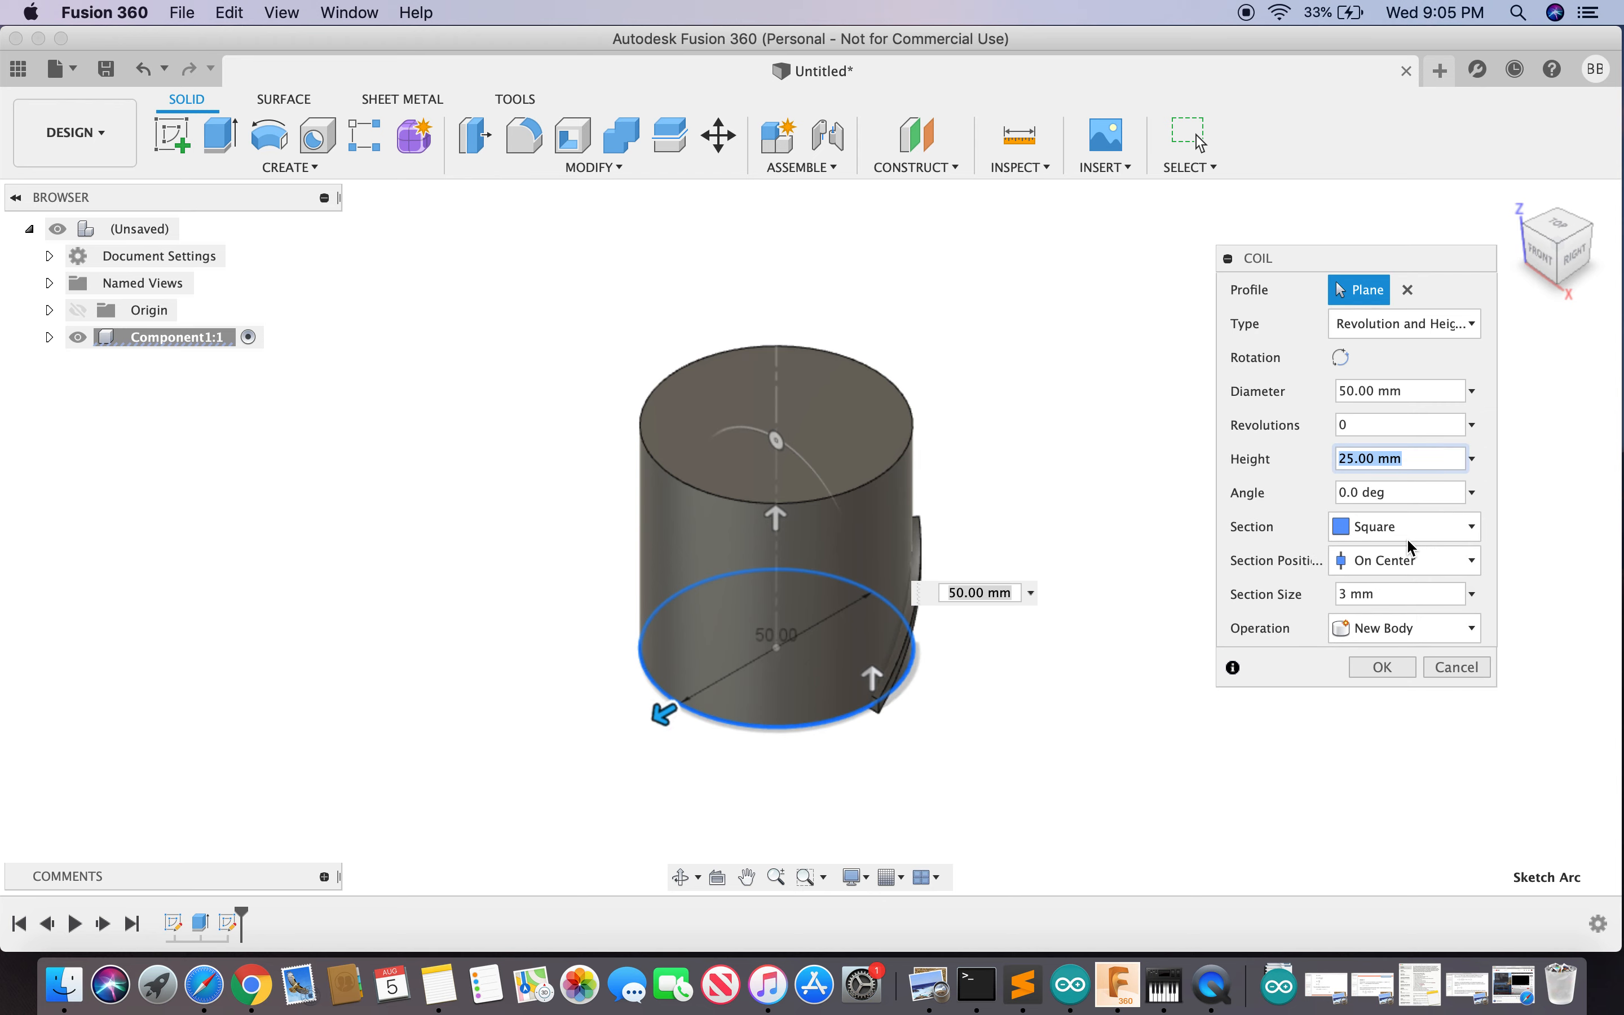
left_click(1577, 265)
mouse_move(1570, 255)
left_mouse_down()
mouse_move(1601, 270)
mouse_move(1575, 255)
left_mouse_up()
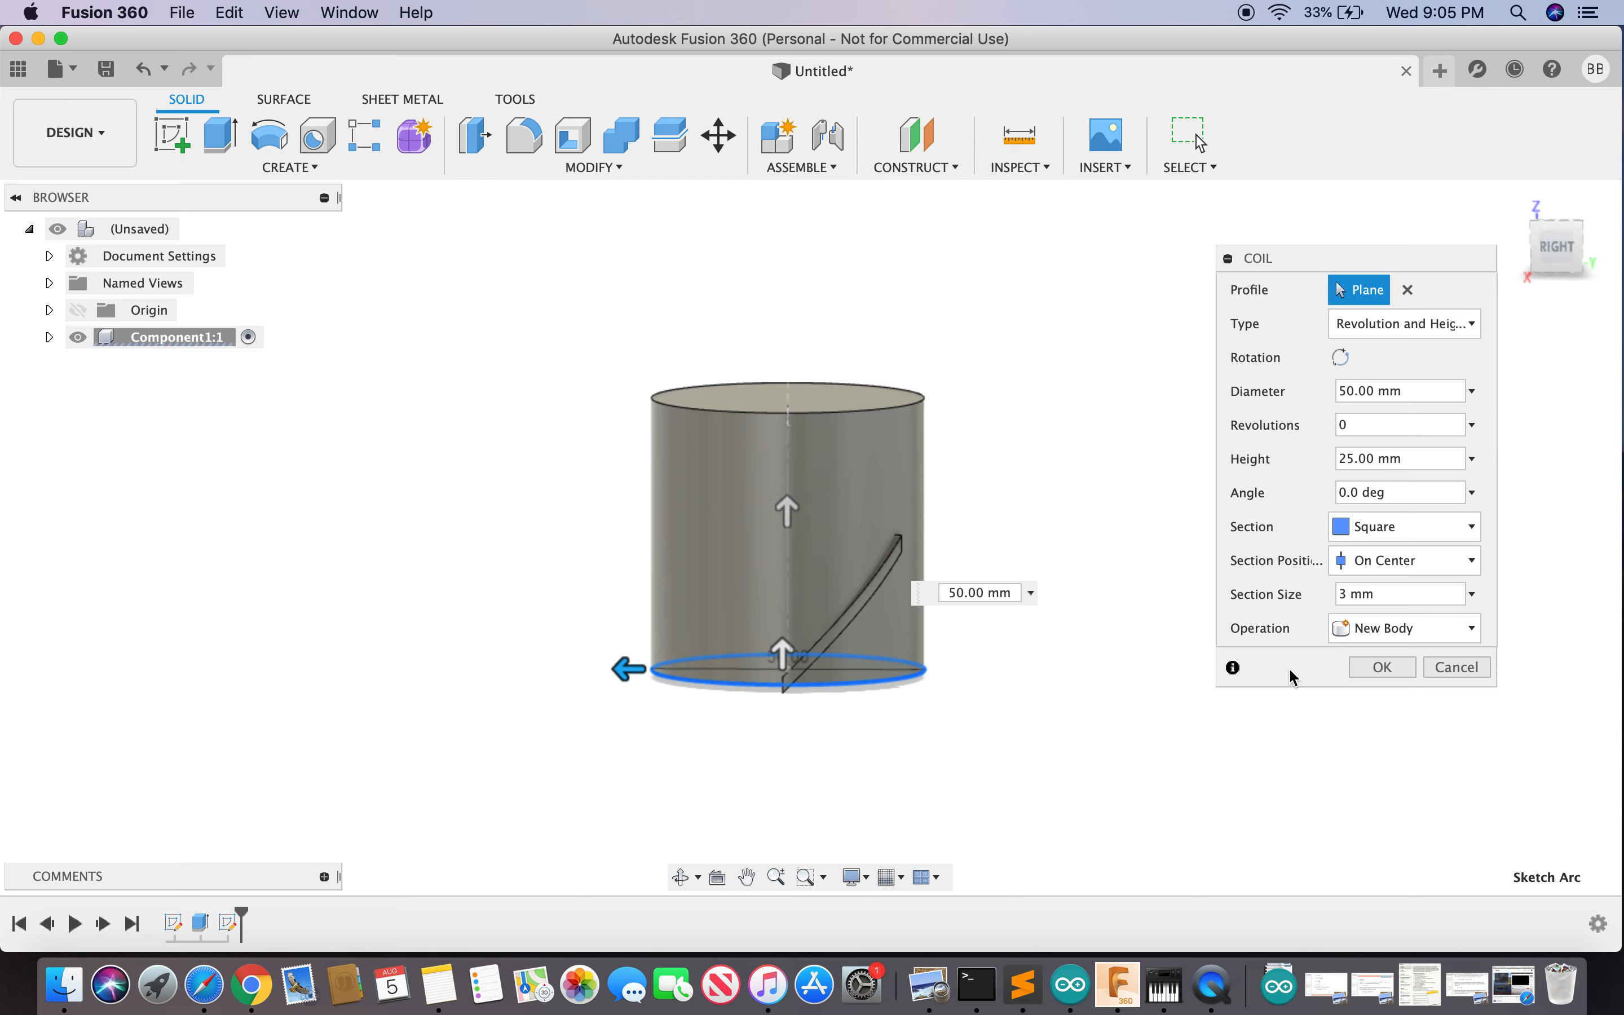
- Create the coil strip as Body2 and move it 10 mm up along Z
left_click(1380, 668)
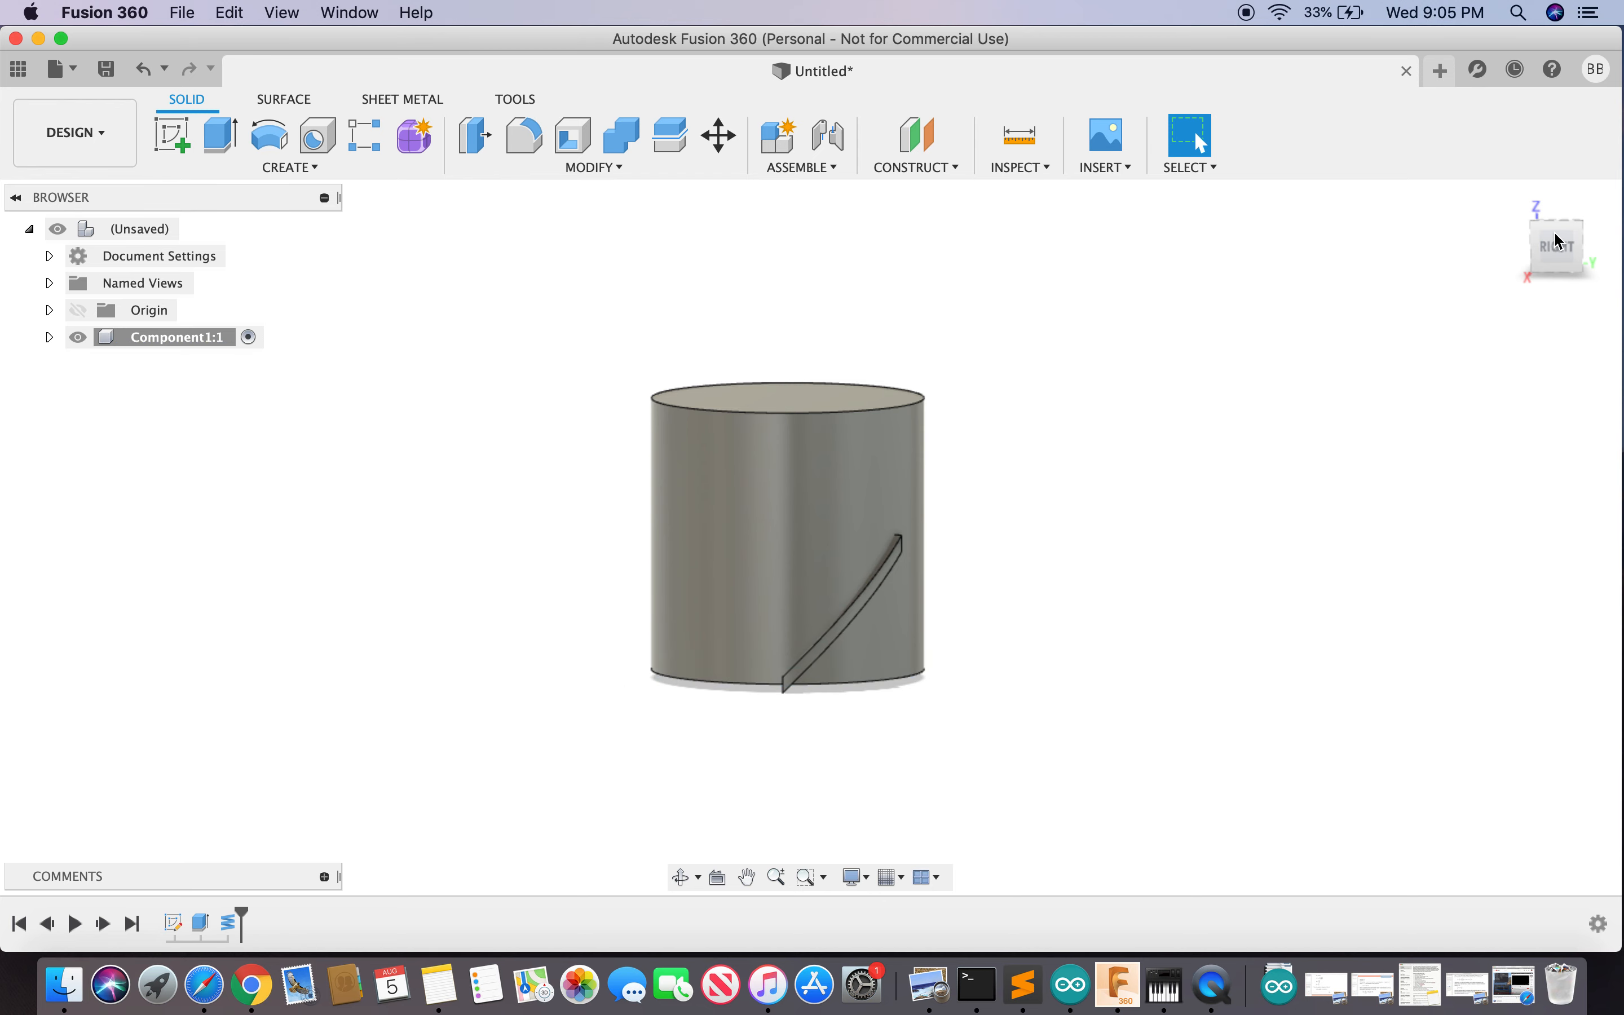
mouse_move(1551, 247)
left_mouse_down()
mouse_move(1555, 228)
mouse_move(1535, 256)
left_mouse_up()
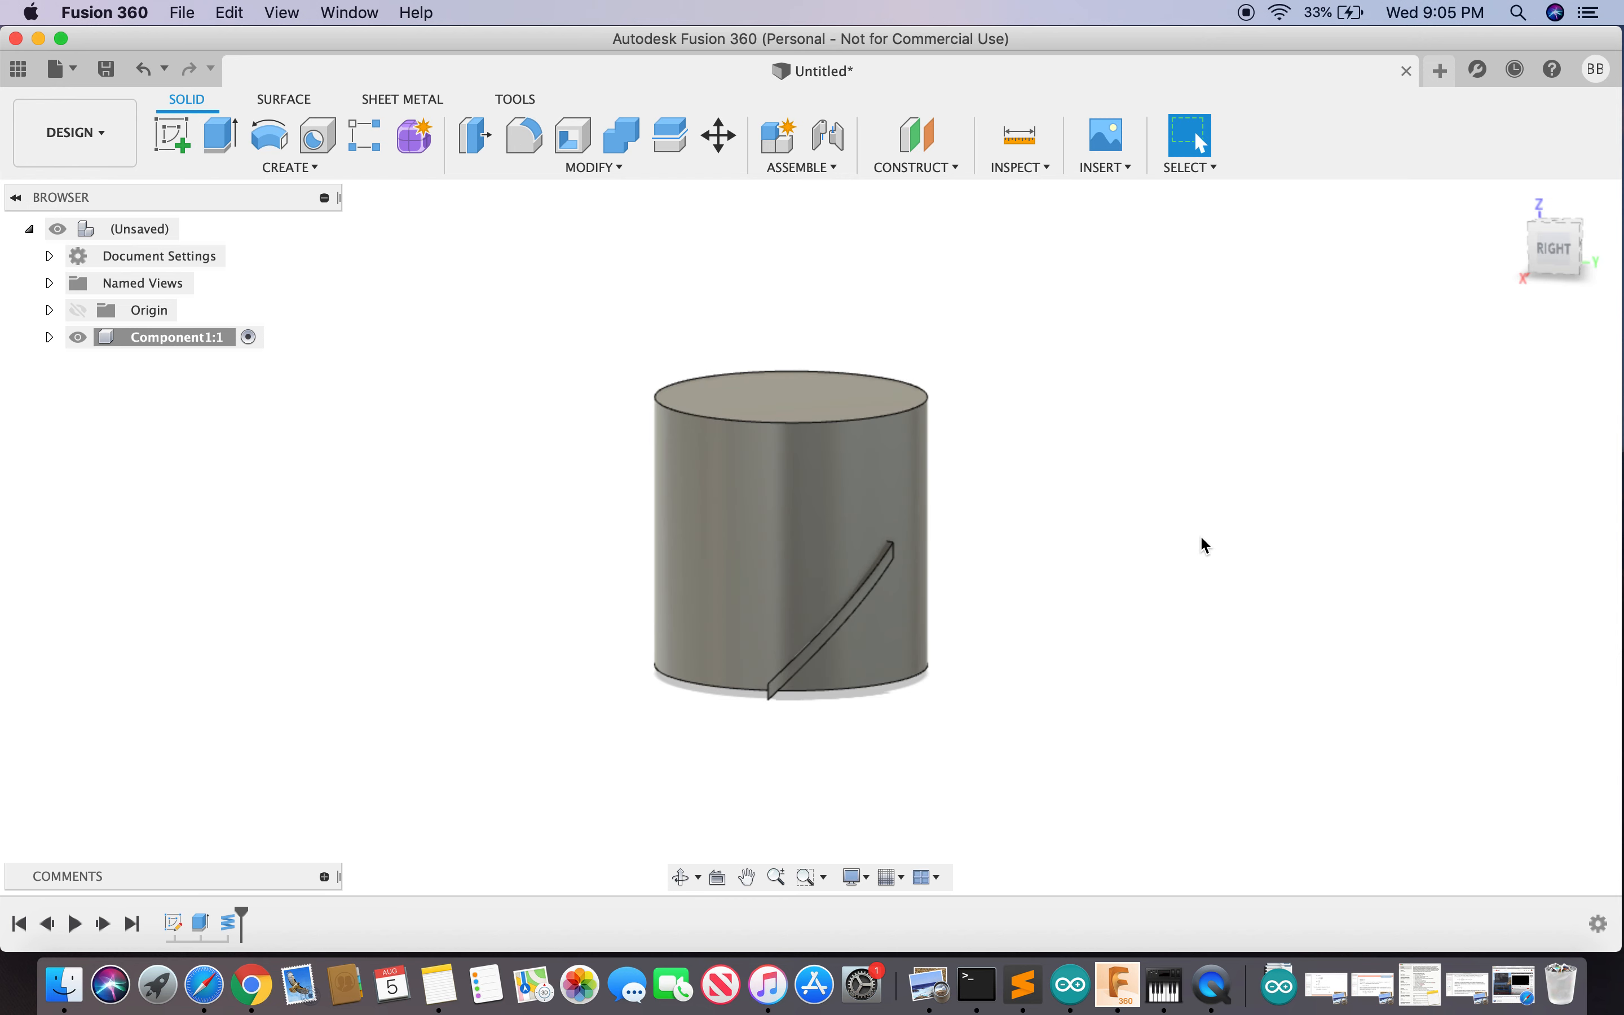
key("s")
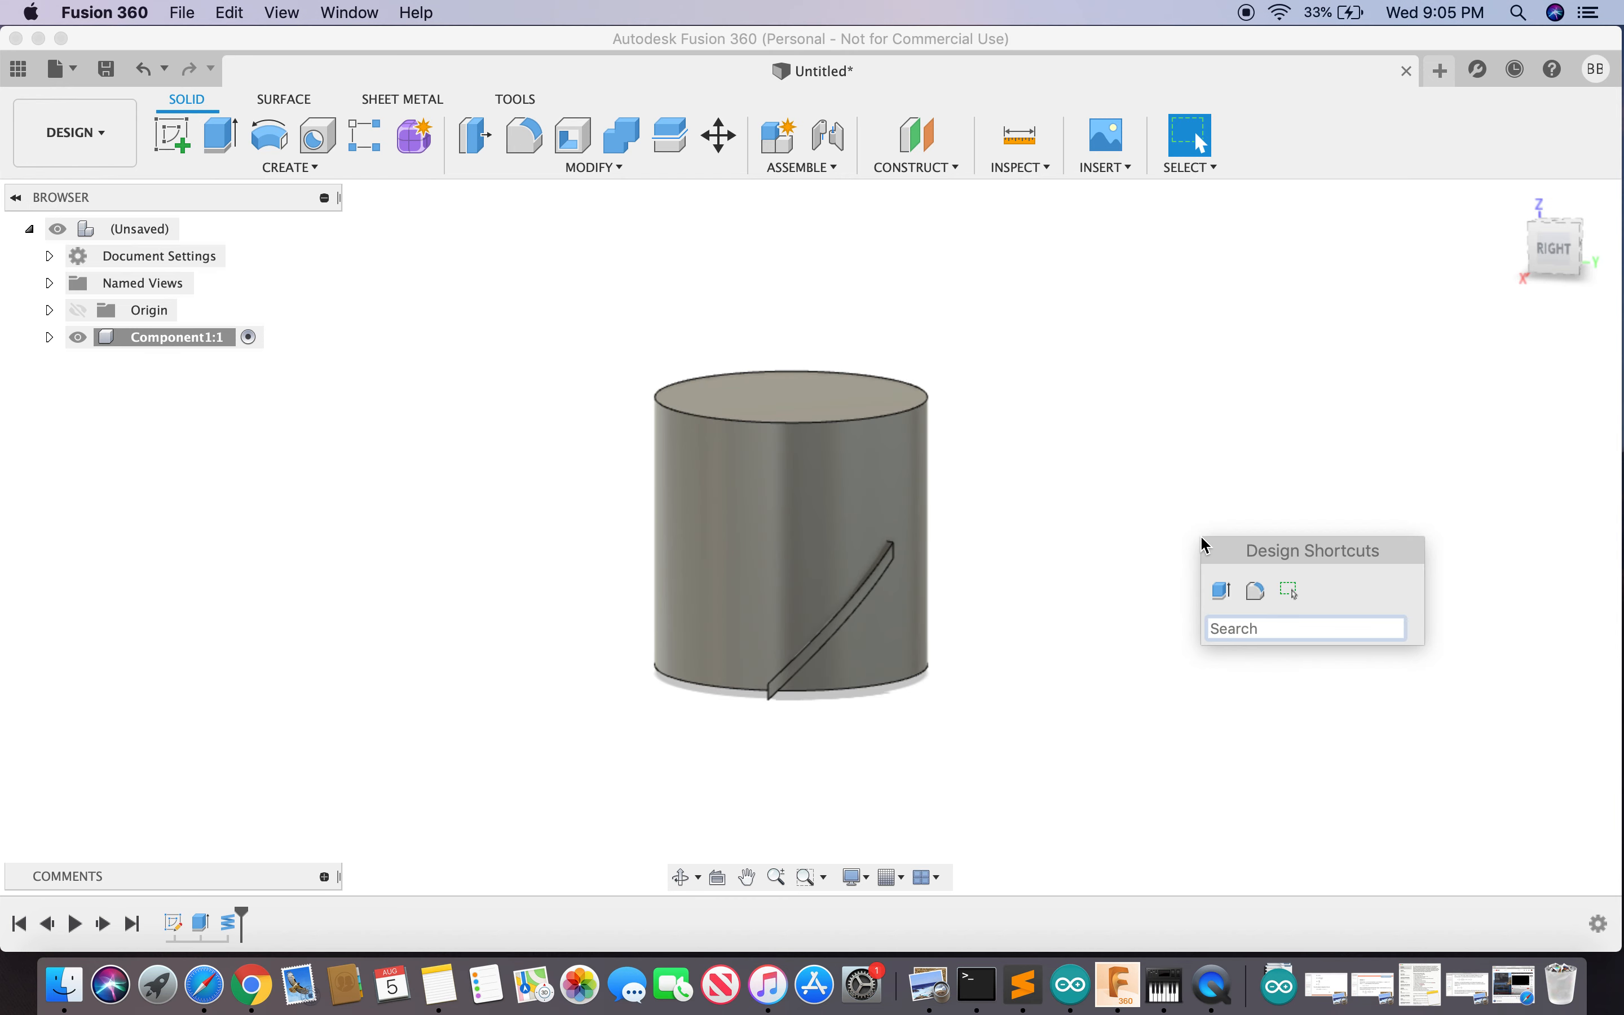
type("move")
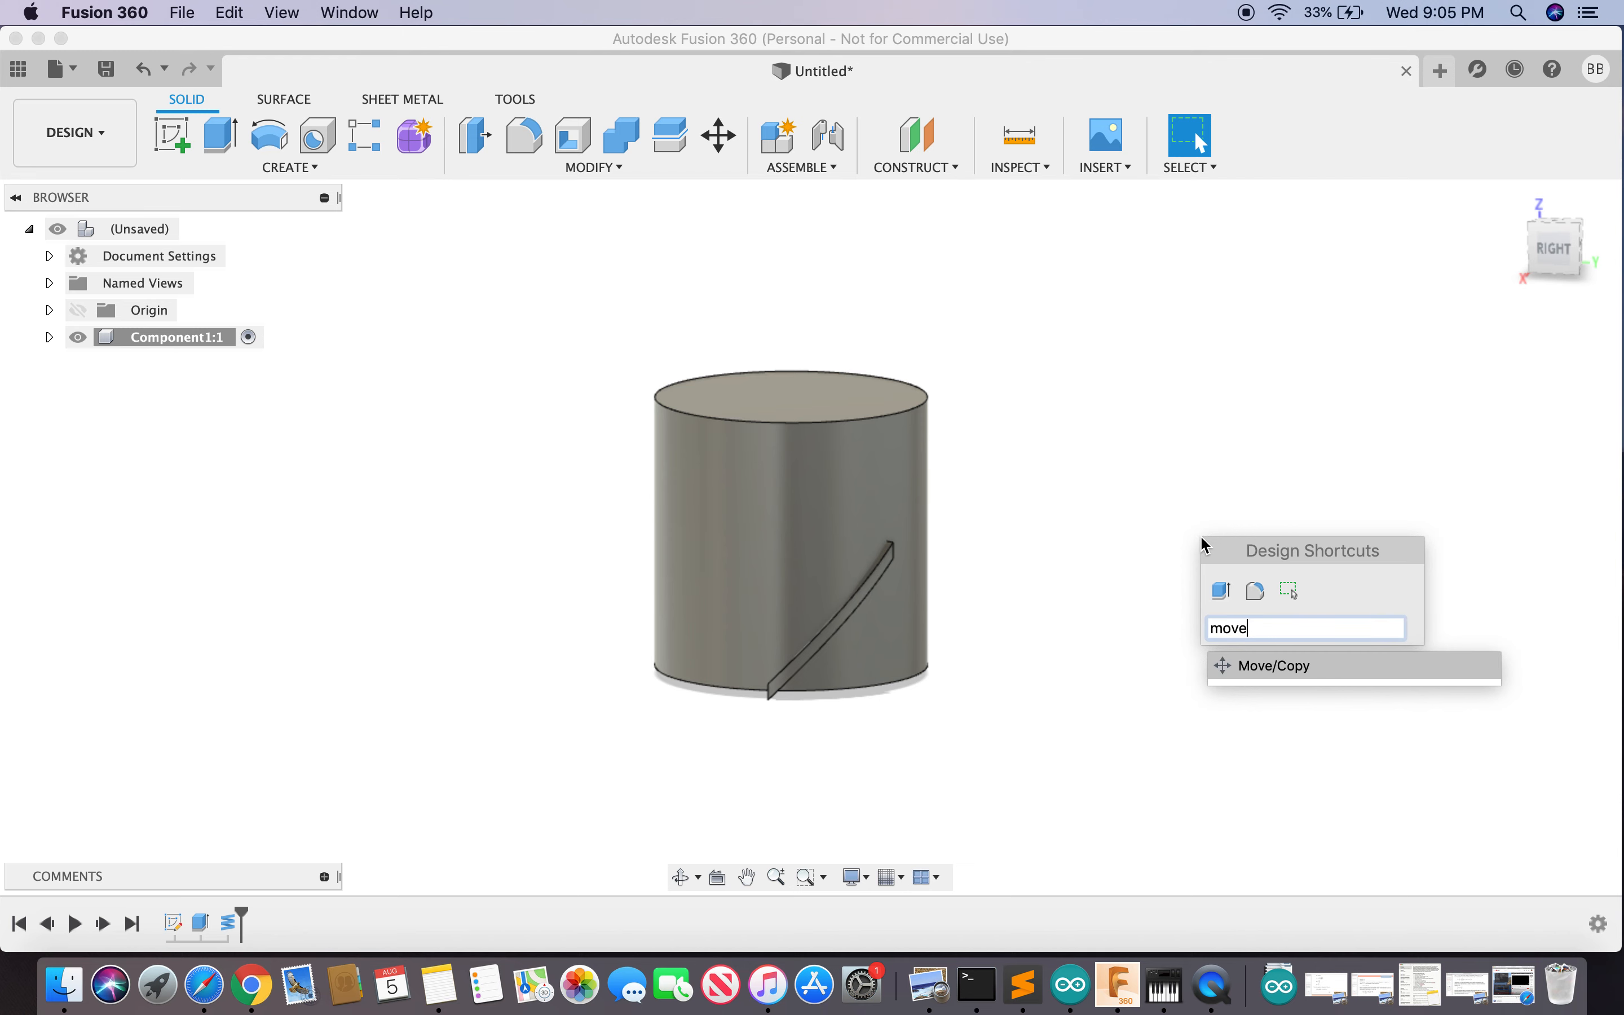
key("Return")
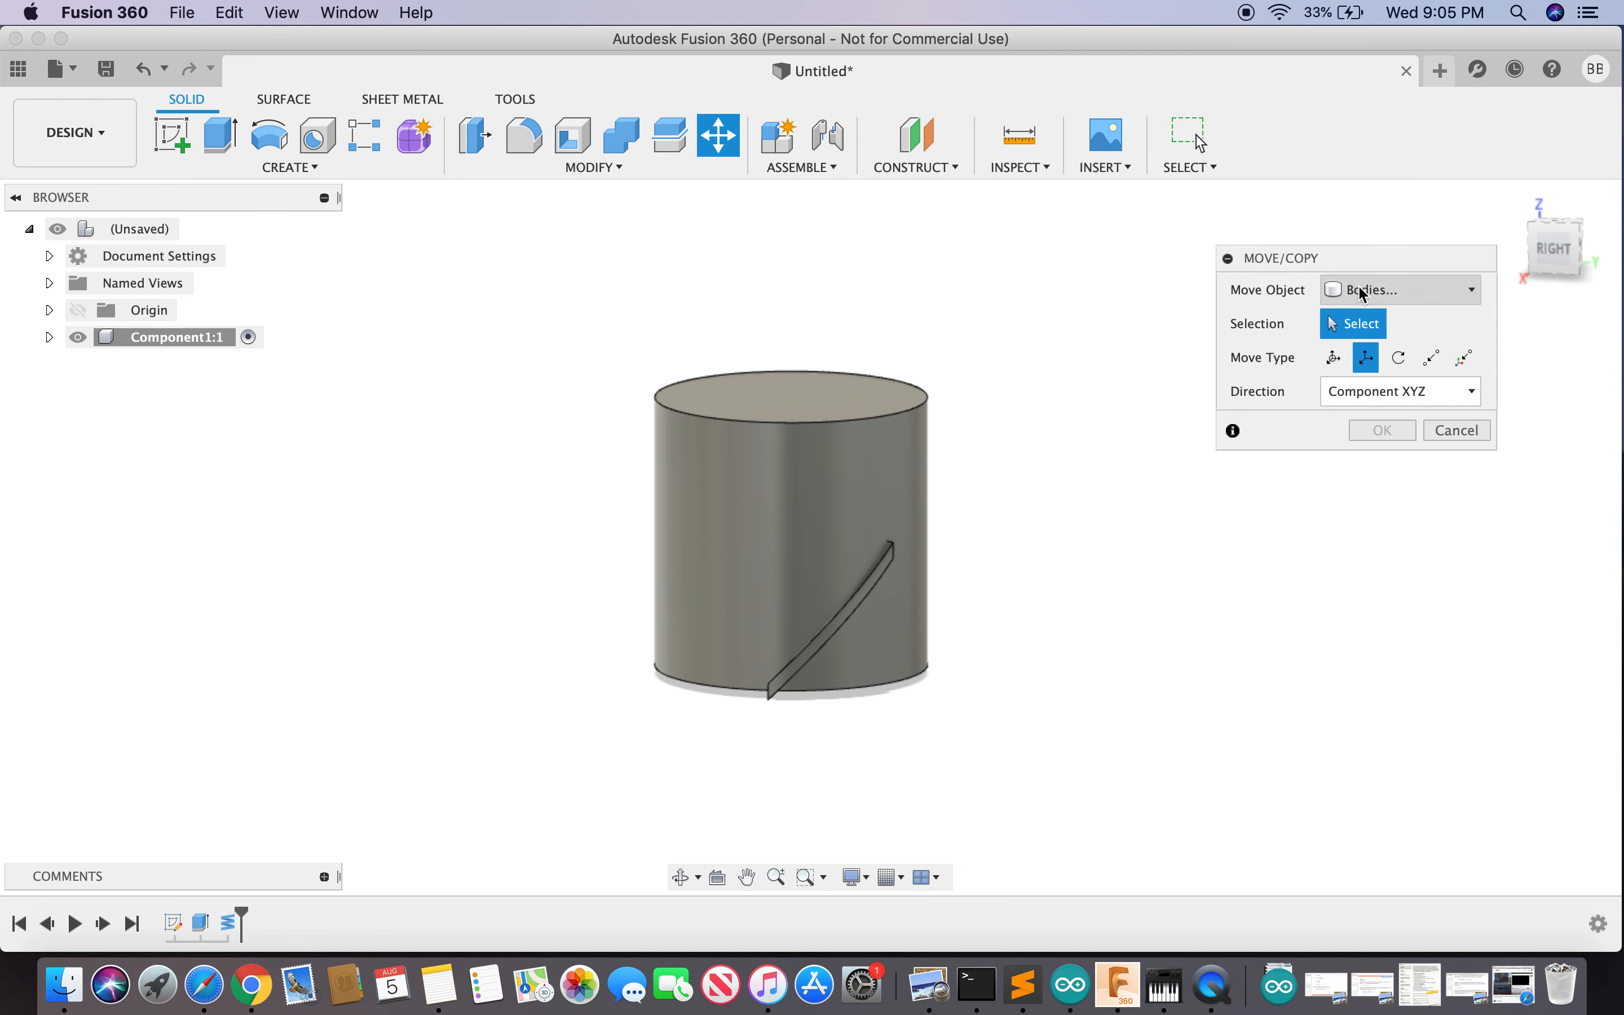
left_click(842, 628)
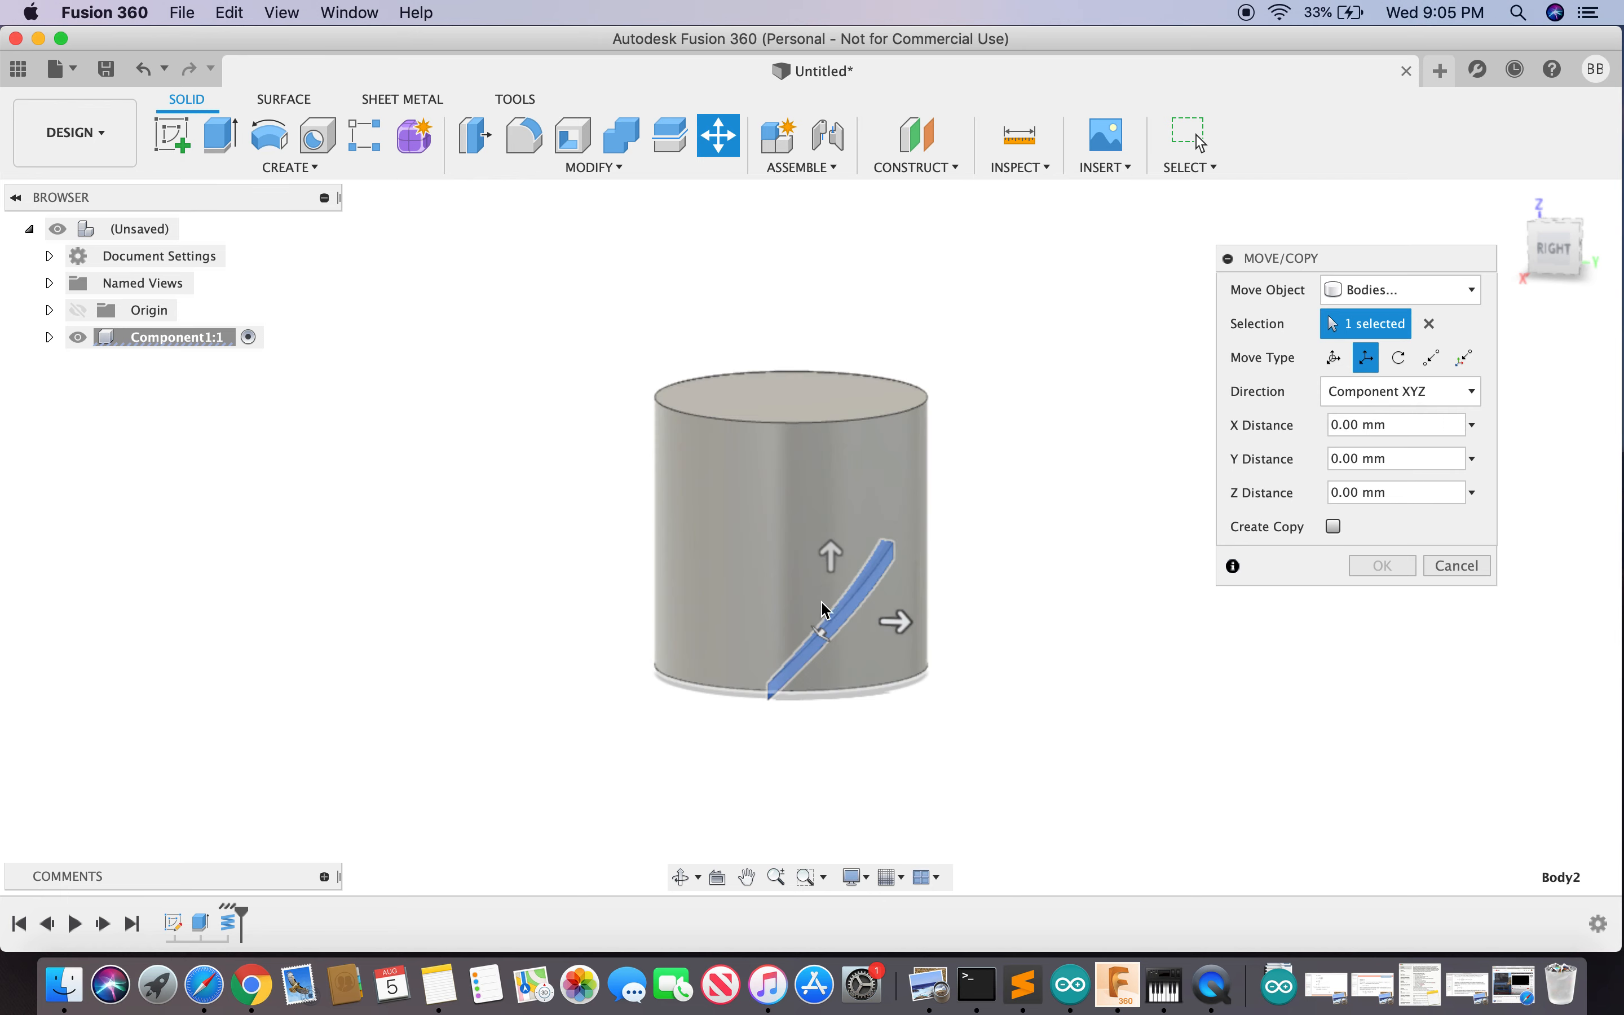
left_click(1549, 274)
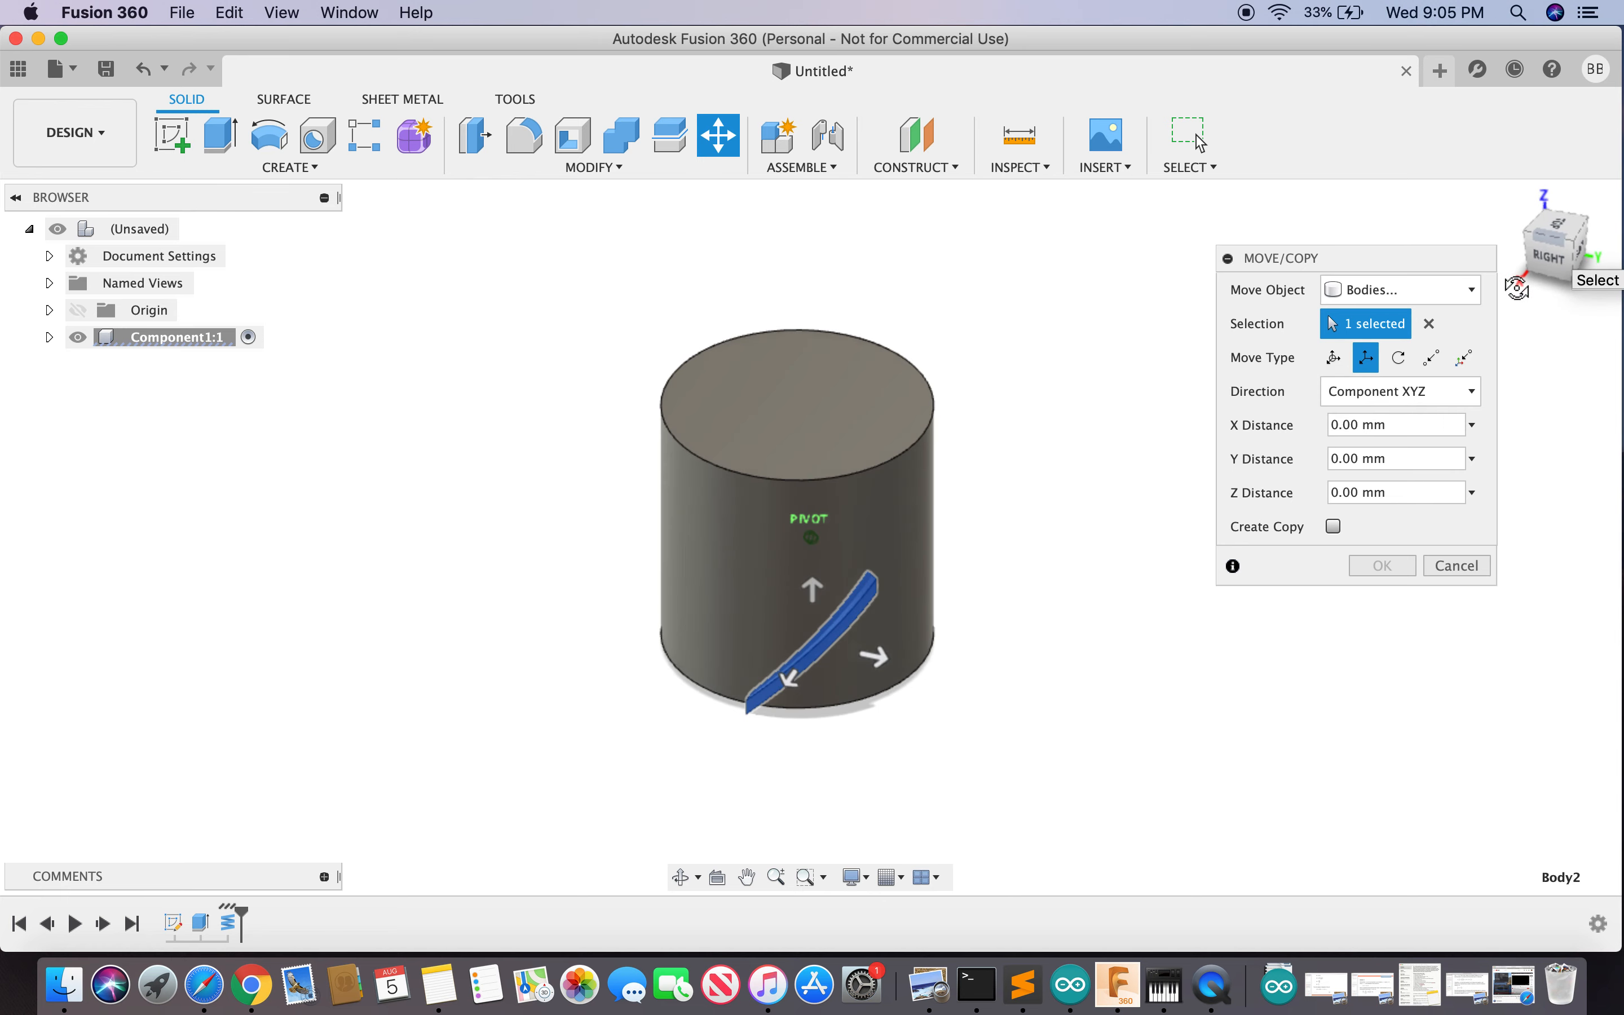
left_click_drag(814, 595, 814, 560)
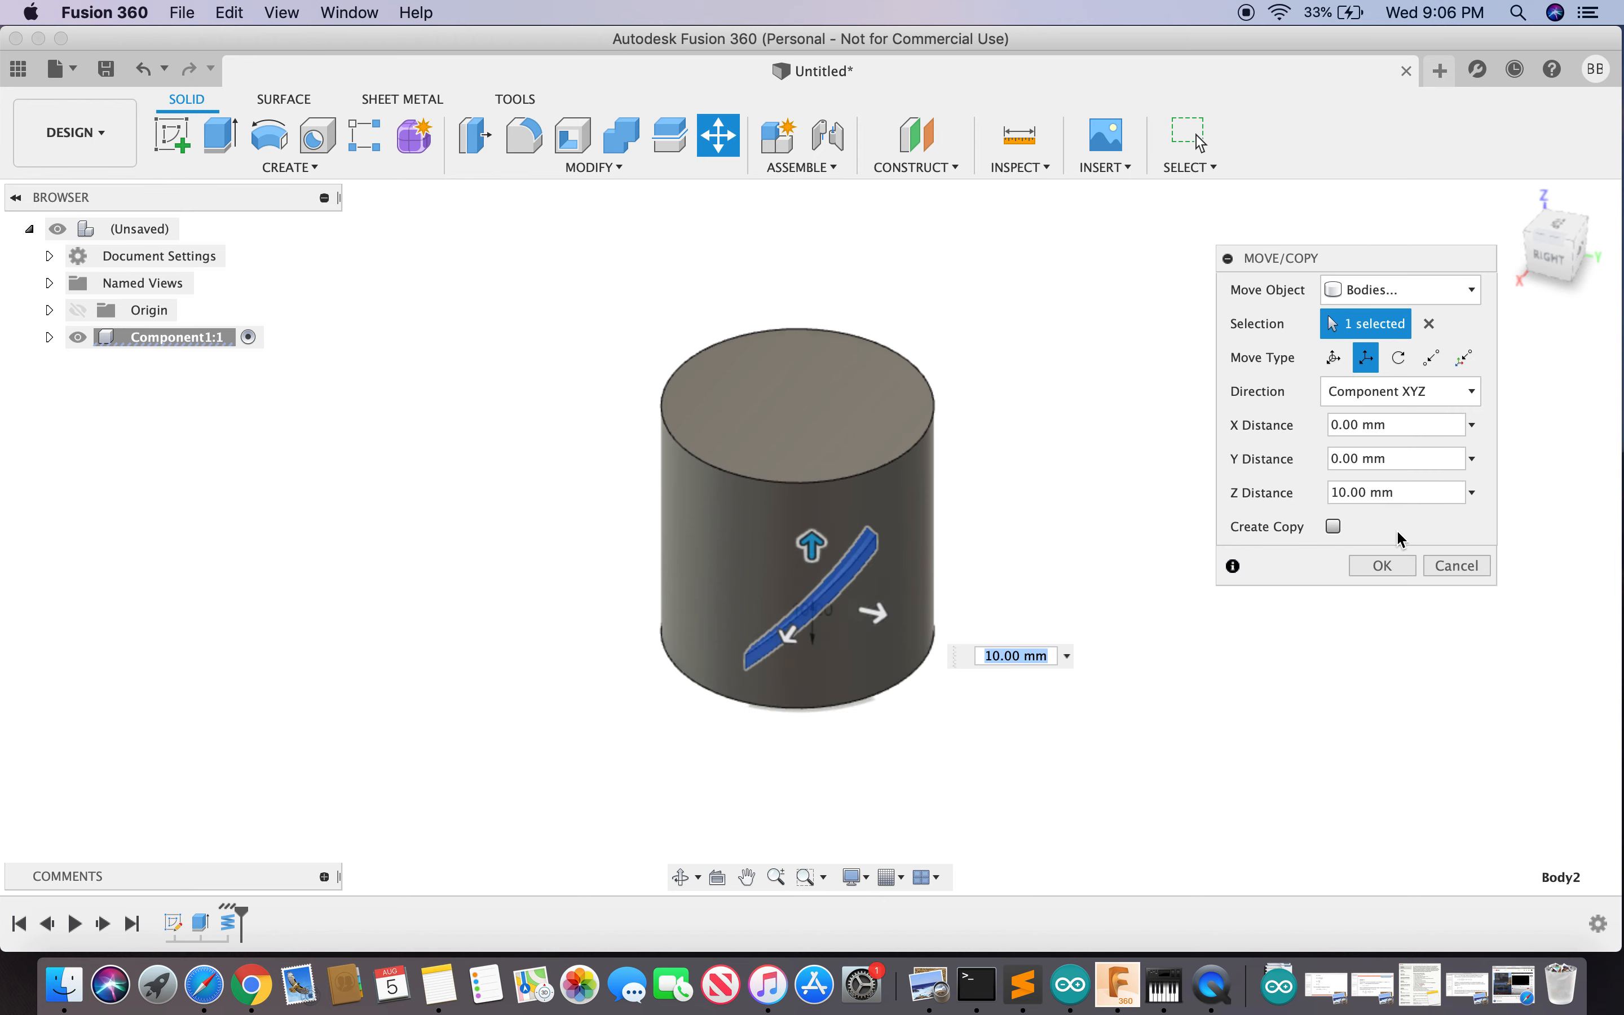
left_click(1387, 564)
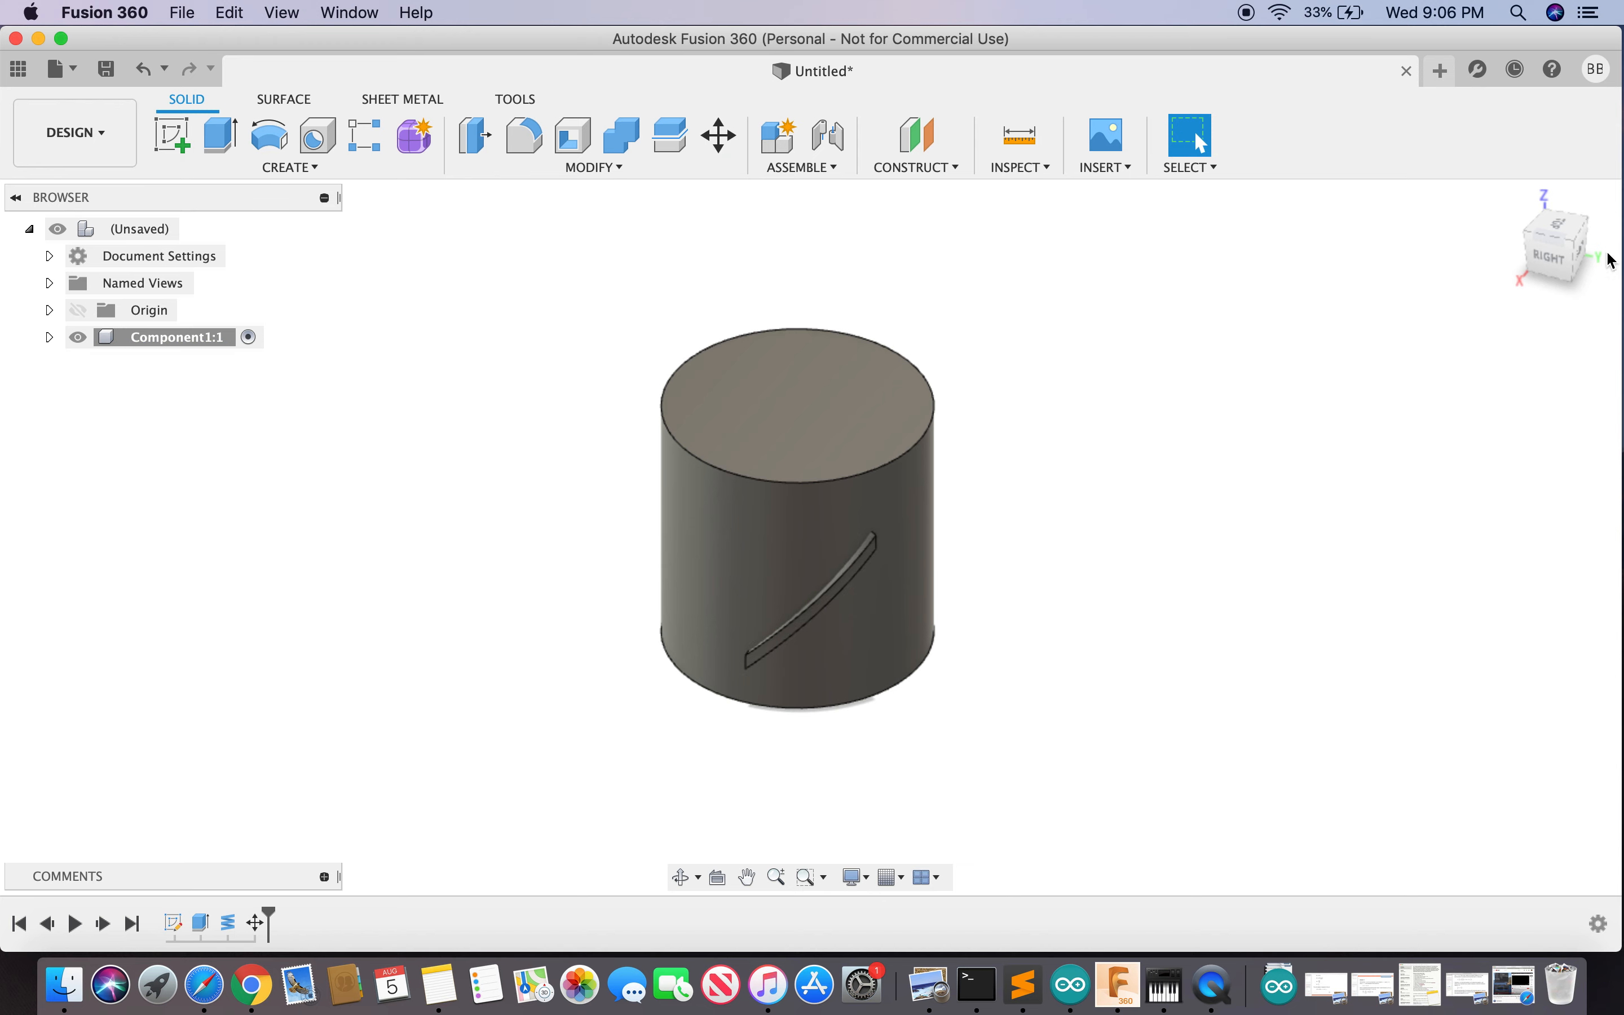
mouse_move(1551, 258)
left_mouse_down()
mouse_move(1489, 181)
mouse_move(1409, 148)
mouse_move(1334, 149)
mouse_move(1432, 215)
mouse_move(1521, 246)
left_mouse_up()
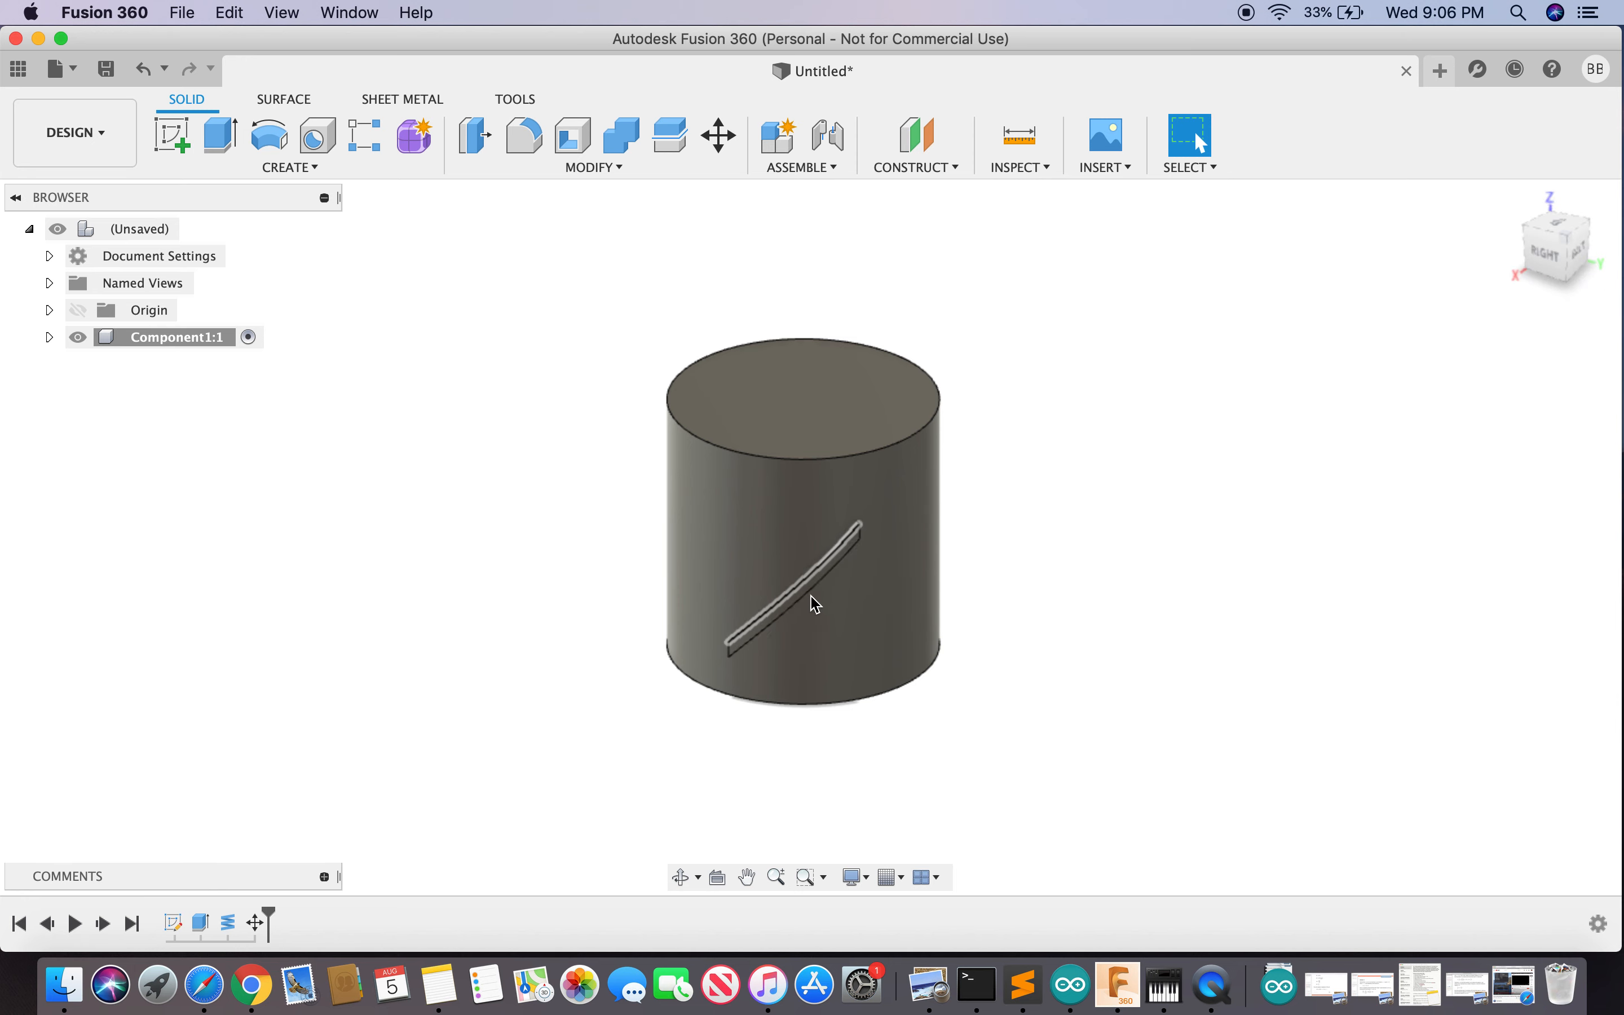
scroll(858, 575, "up", 3)
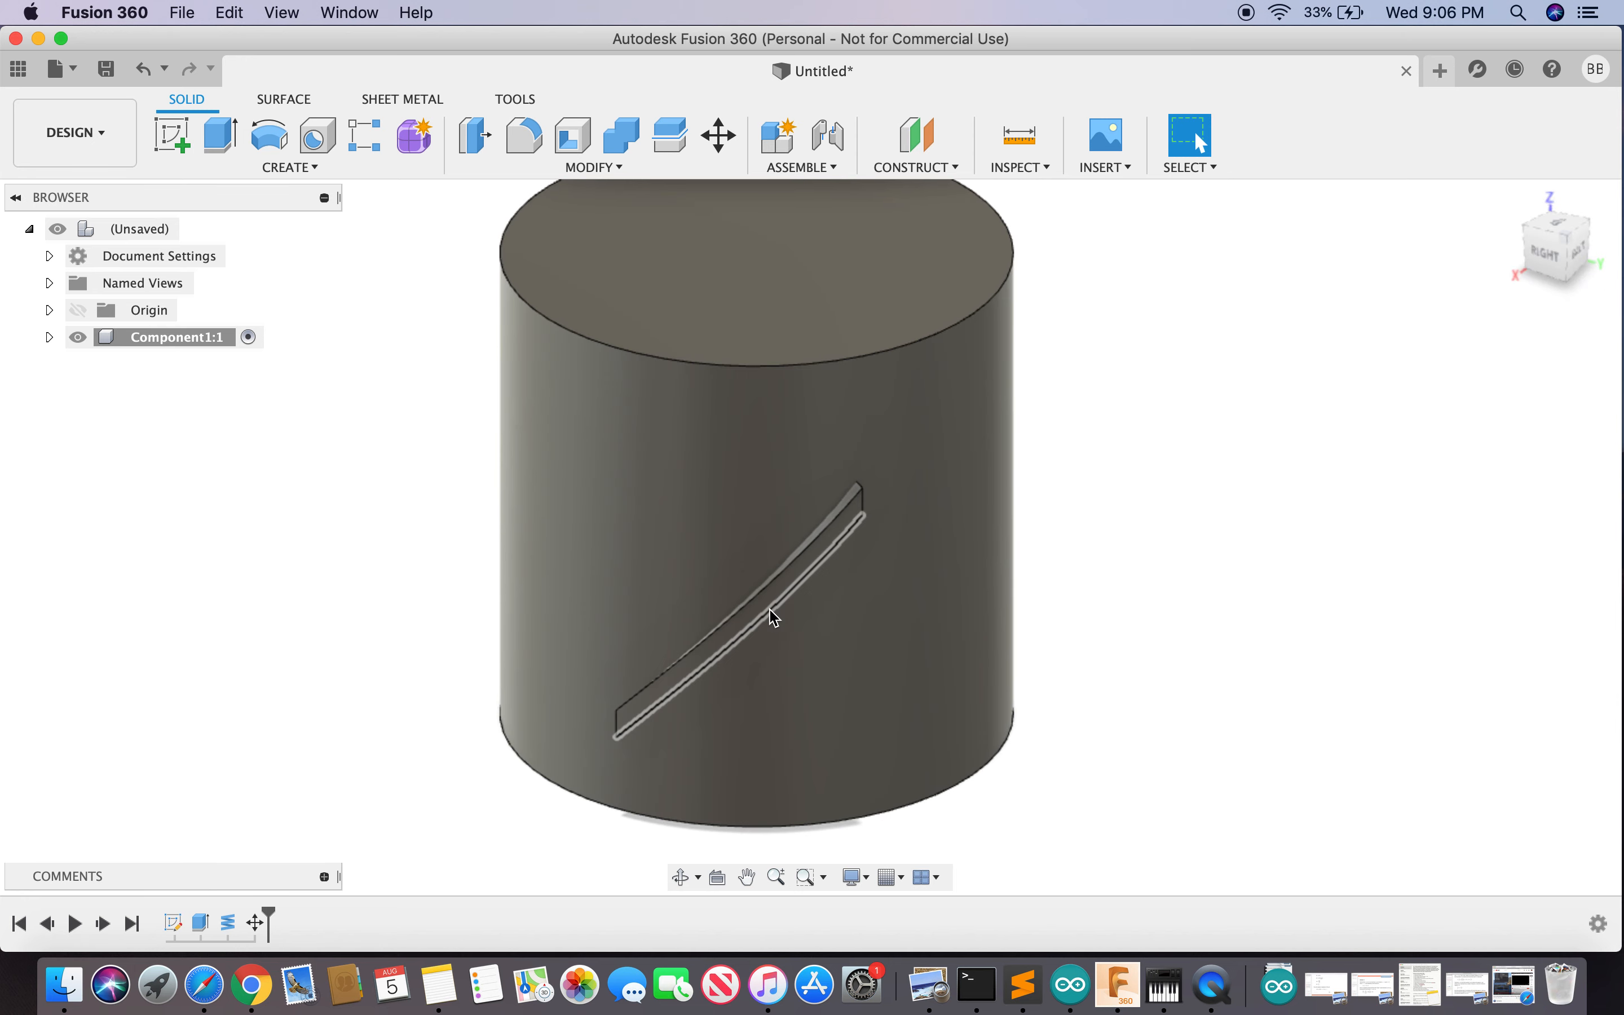
left_click(770, 607)
scroll(1419, 492, "down", 3)
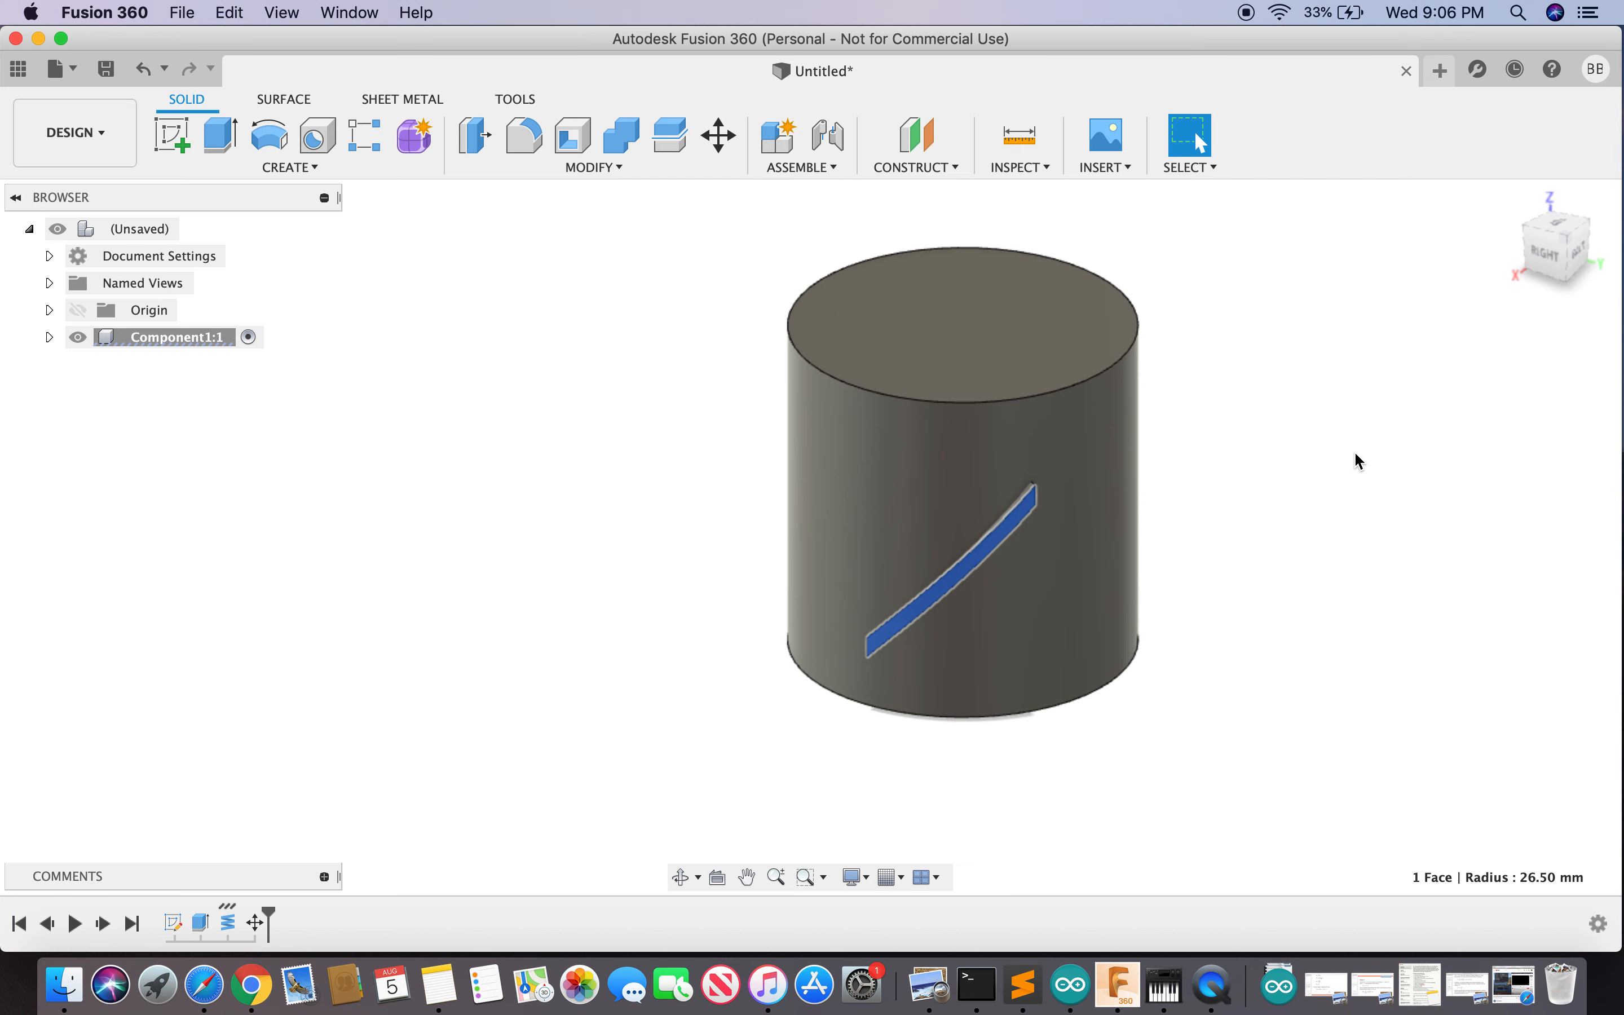
type("se")
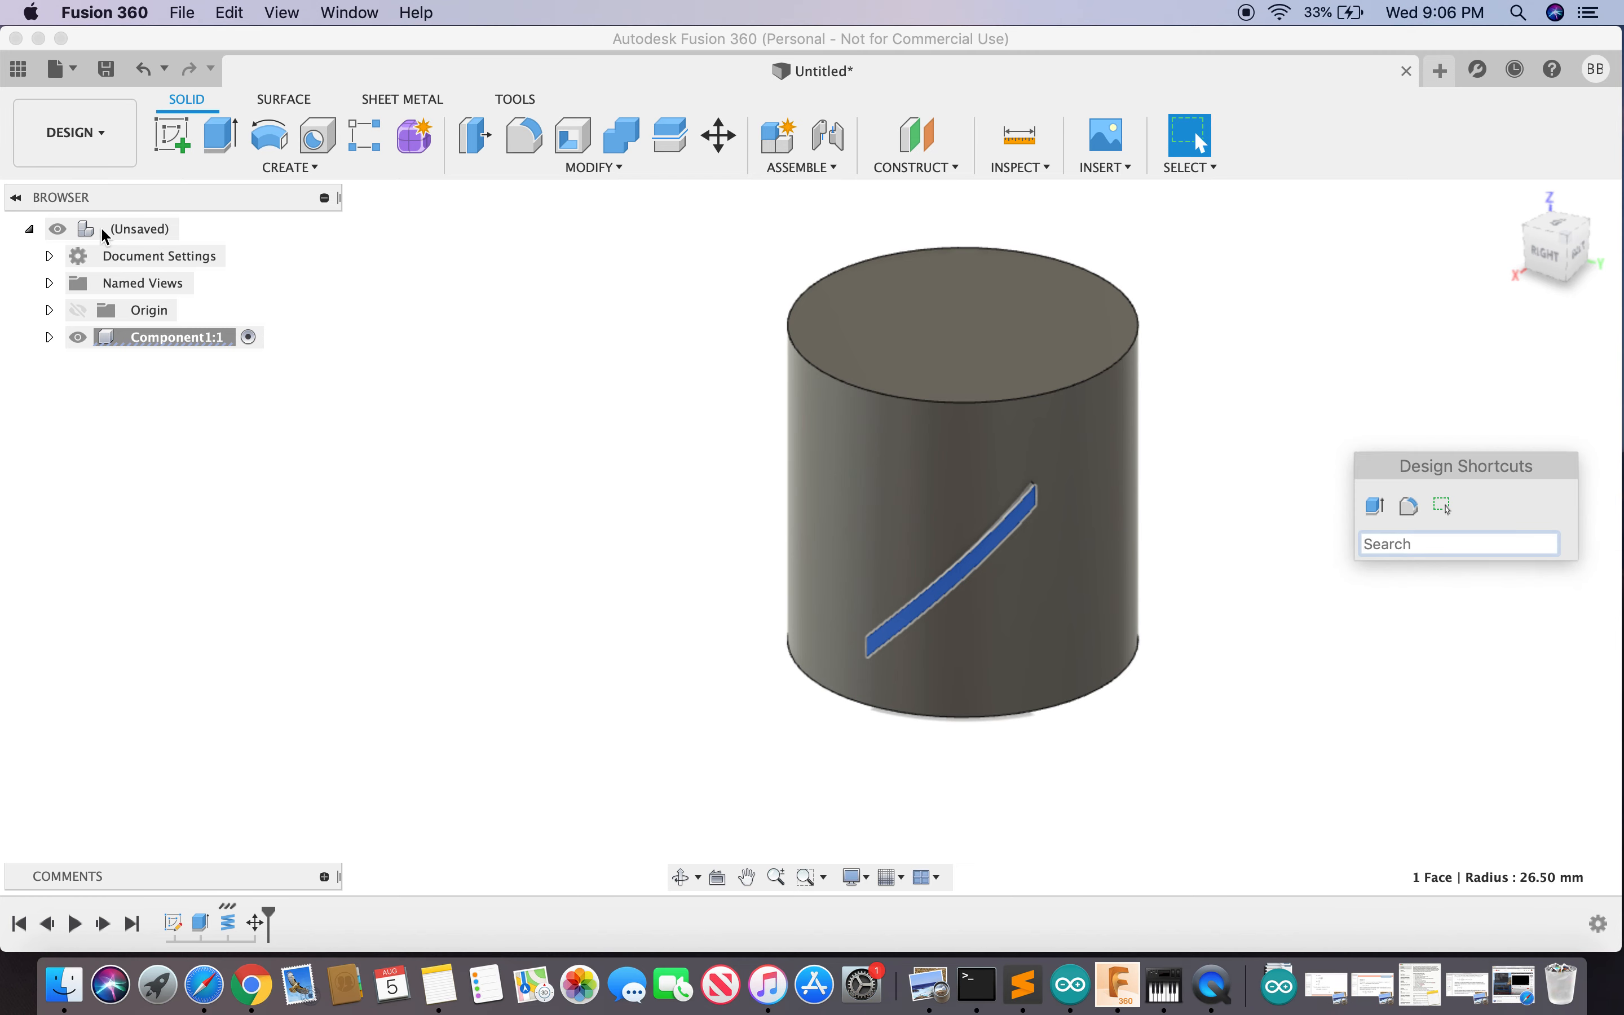
left_click(476, 134)
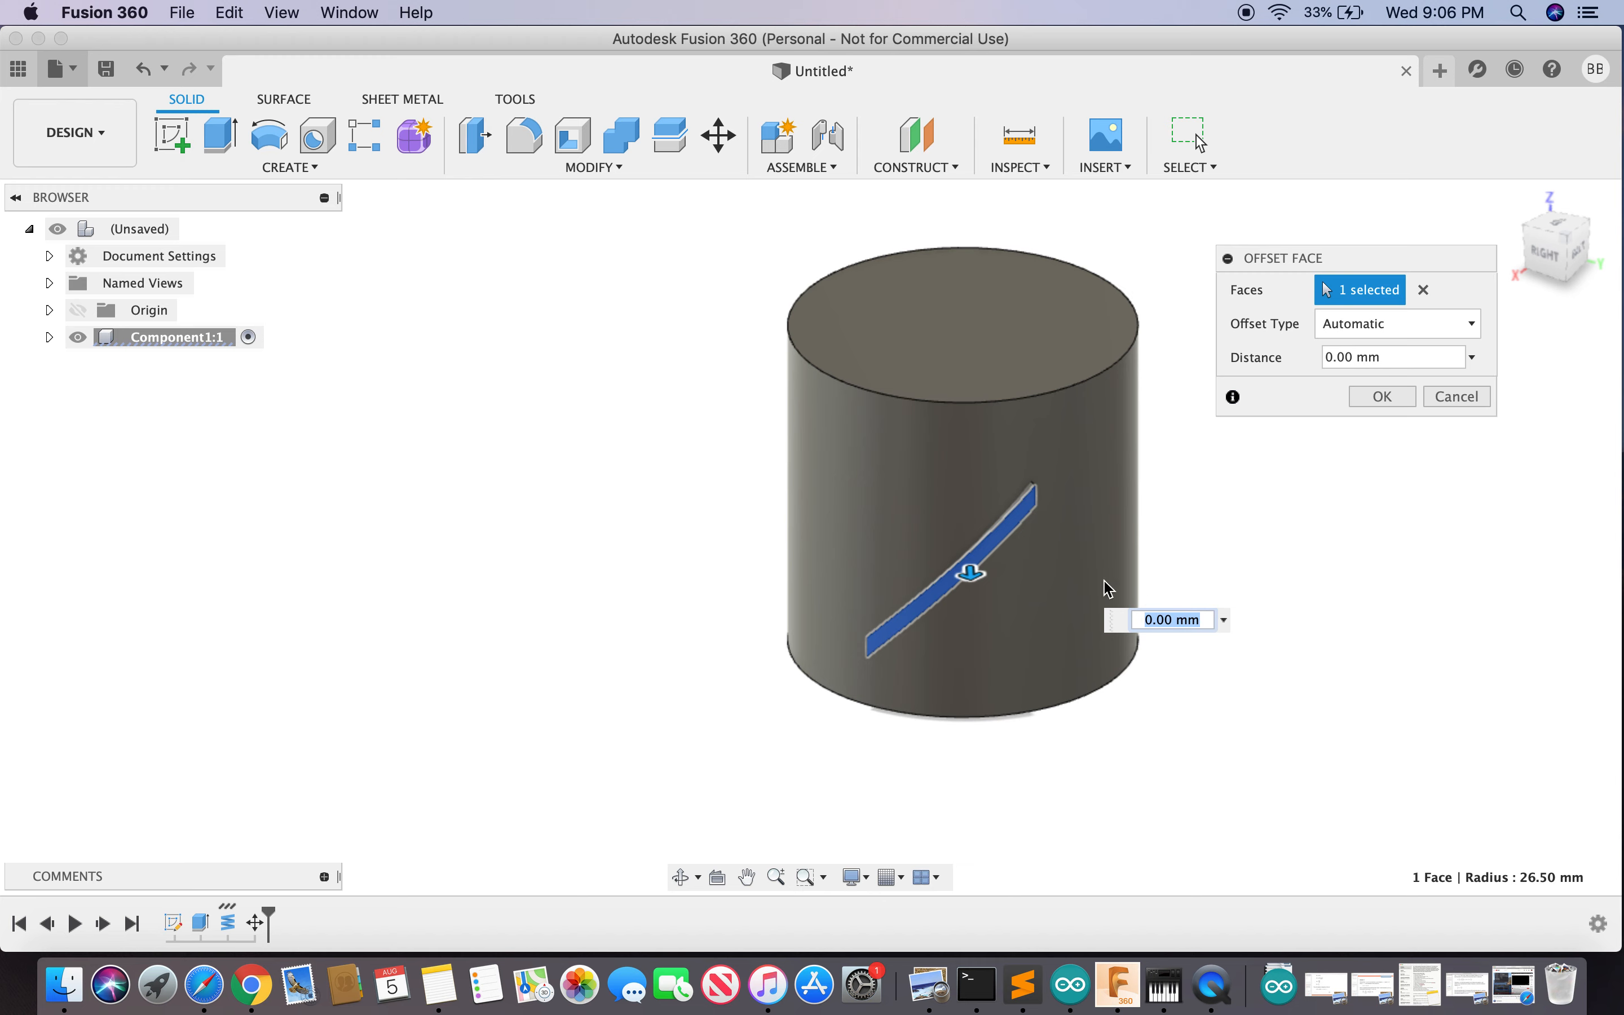
left_click_drag(972, 572, 977, 747)
left_click_drag(1549, 258, 1503, 246)
mouse_move(728, 685)
middle_mouse_down("shift")
mouse_move(297, 464)
mouse_move(1080, 769)
mouse_move(1261, 671)
middle_mouse_up("shift")
mouse_move(1545, 241)
left_mouse_down()
mouse_move(1522, 232)
mouse_move(1524, 261)
mouse_move(1562, 240)
left_mouse_up()
mouse_move(811, 537)
middle_mouse_down("shift")
mouse_move(705, 302)
mouse_move(805, 463)
mouse_move(785, 547)
middle_mouse_up("shift")
mouse_move(738, 201)
middle_mouse_down("shift")
mouse_move(759, 299)
mouse_move(777, 289)
middle_mouse_up("shift")
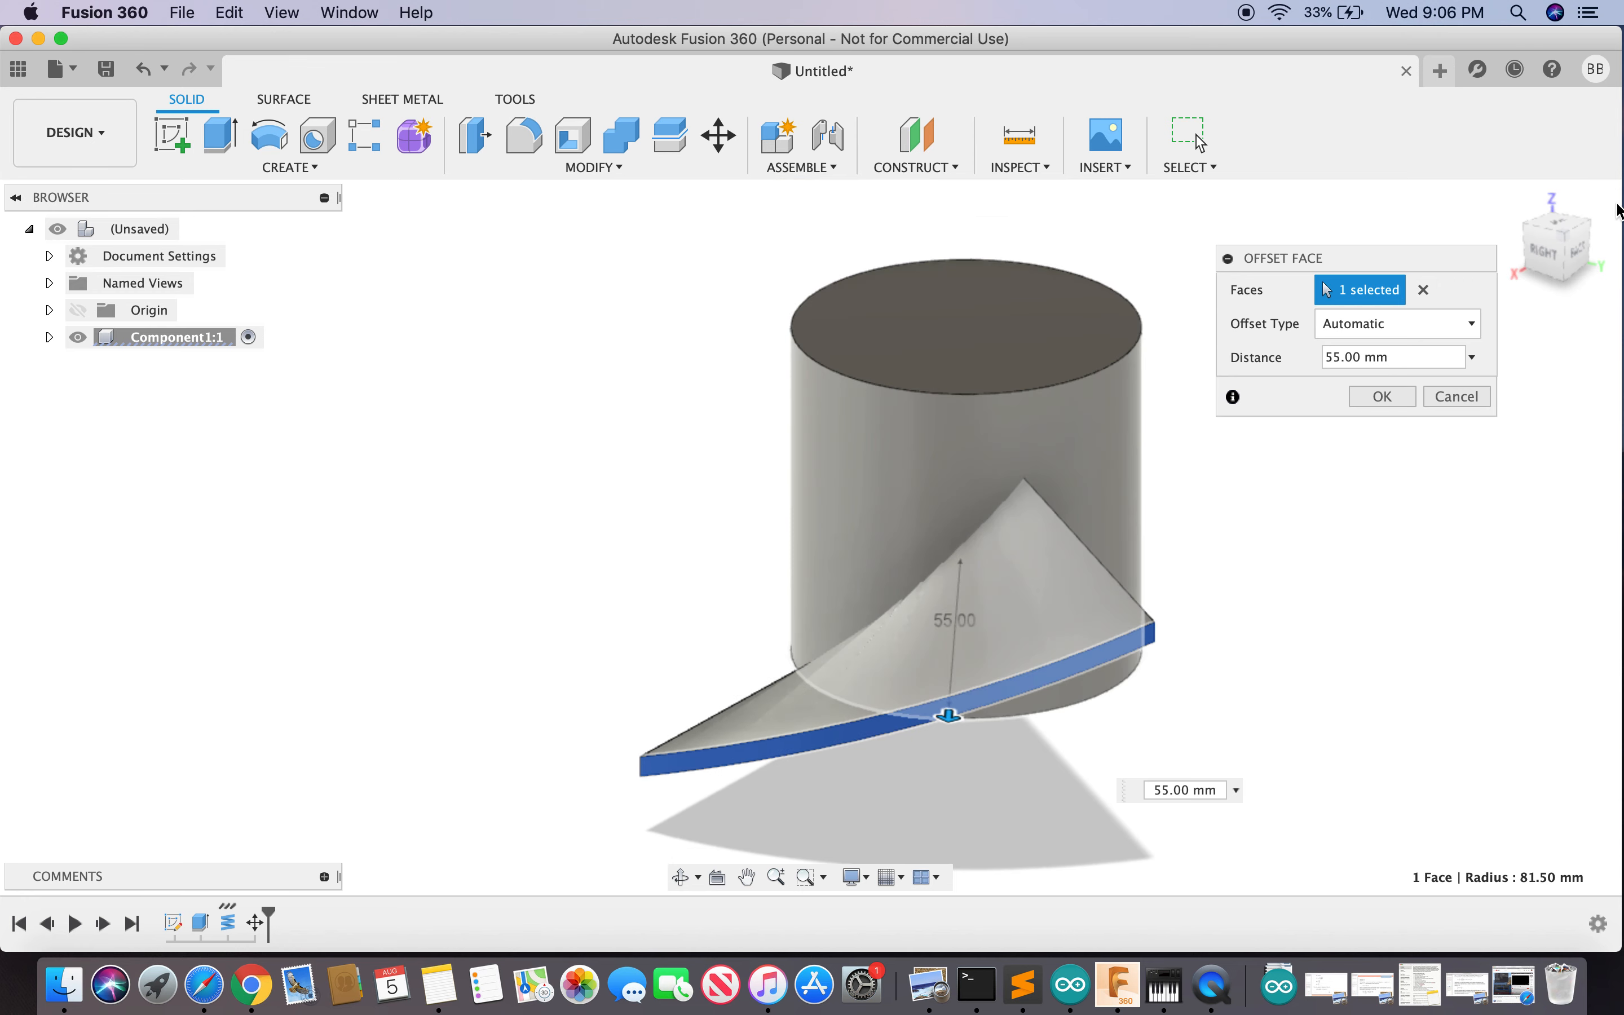
left_click(1458, 396)
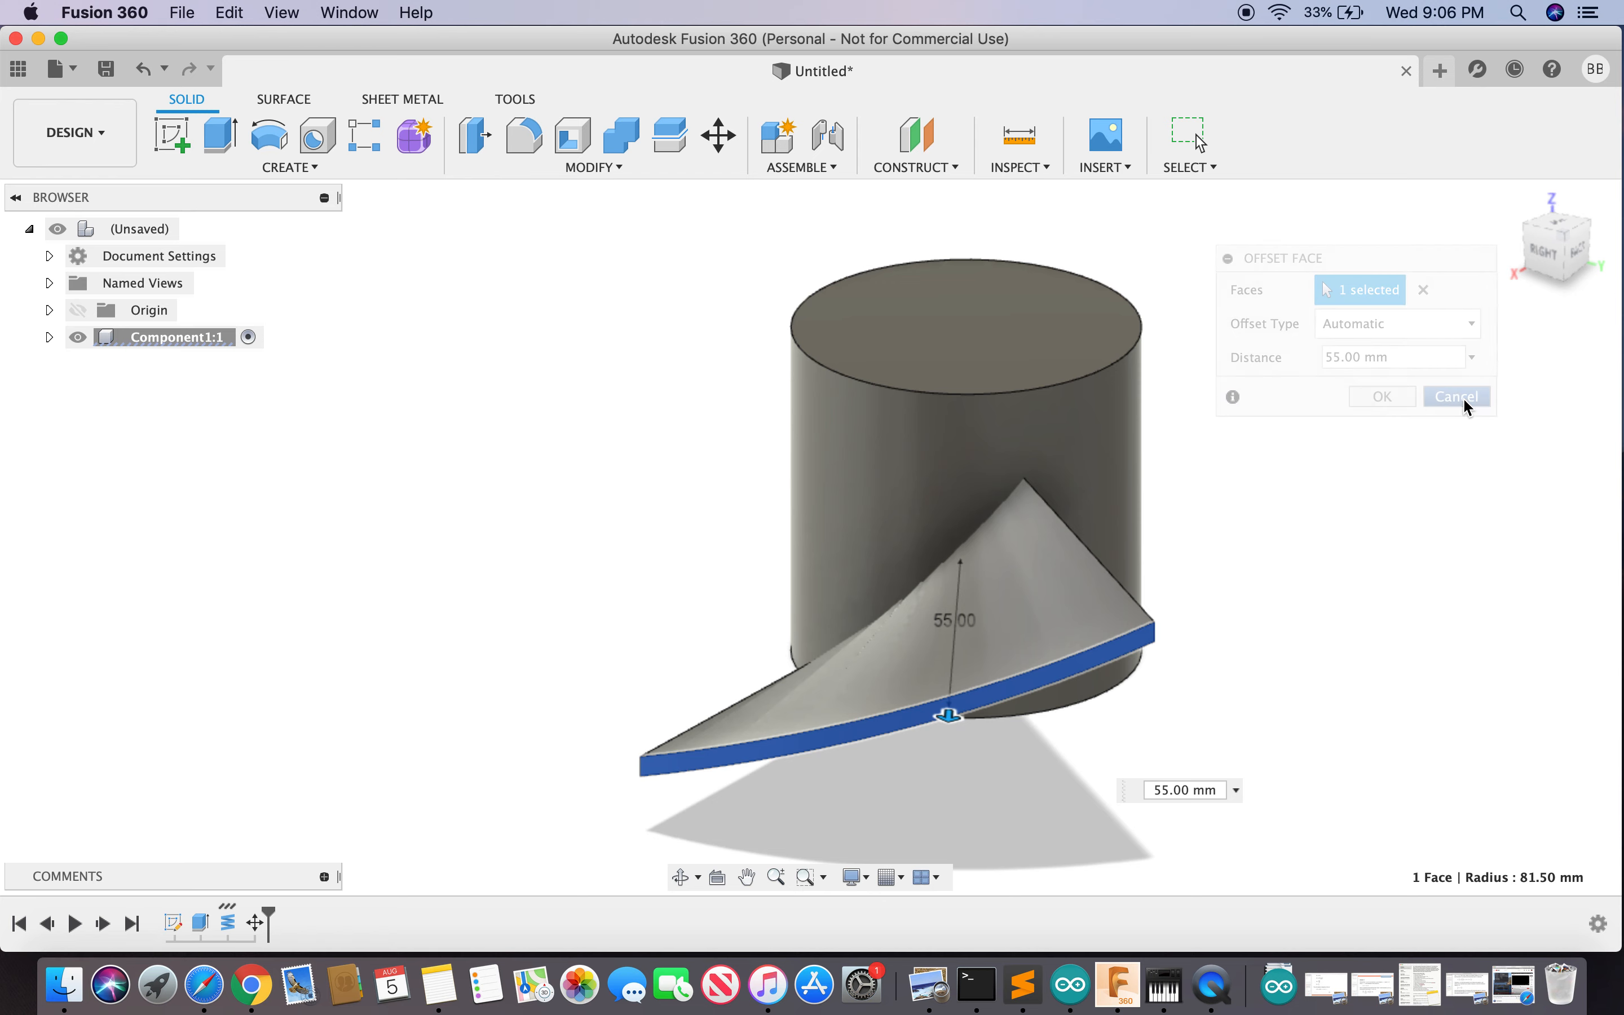
mouse_move(1557, 268)
middle_mouse_down("shift")
mouse_move(1546, 285)
mouse_move(1564, 258)
middle_mouse_up("shift")
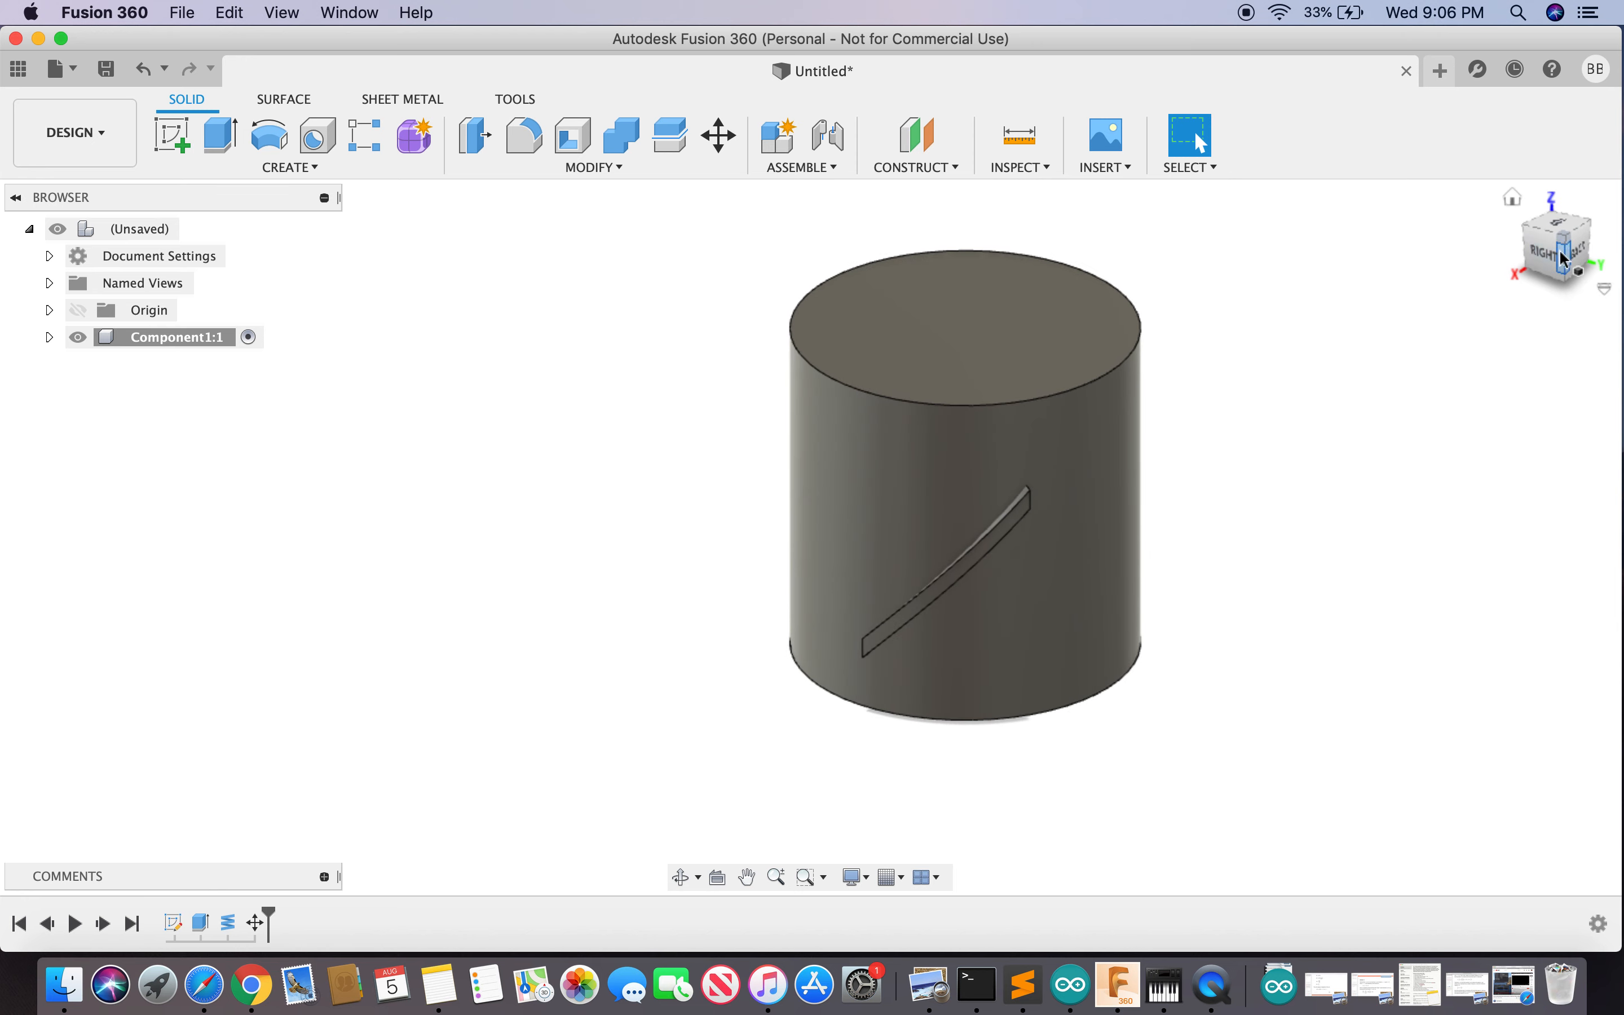
- Start a coil on the XY plane, centred on the cylinder axis, with 90 mm diameter
type("scoi")
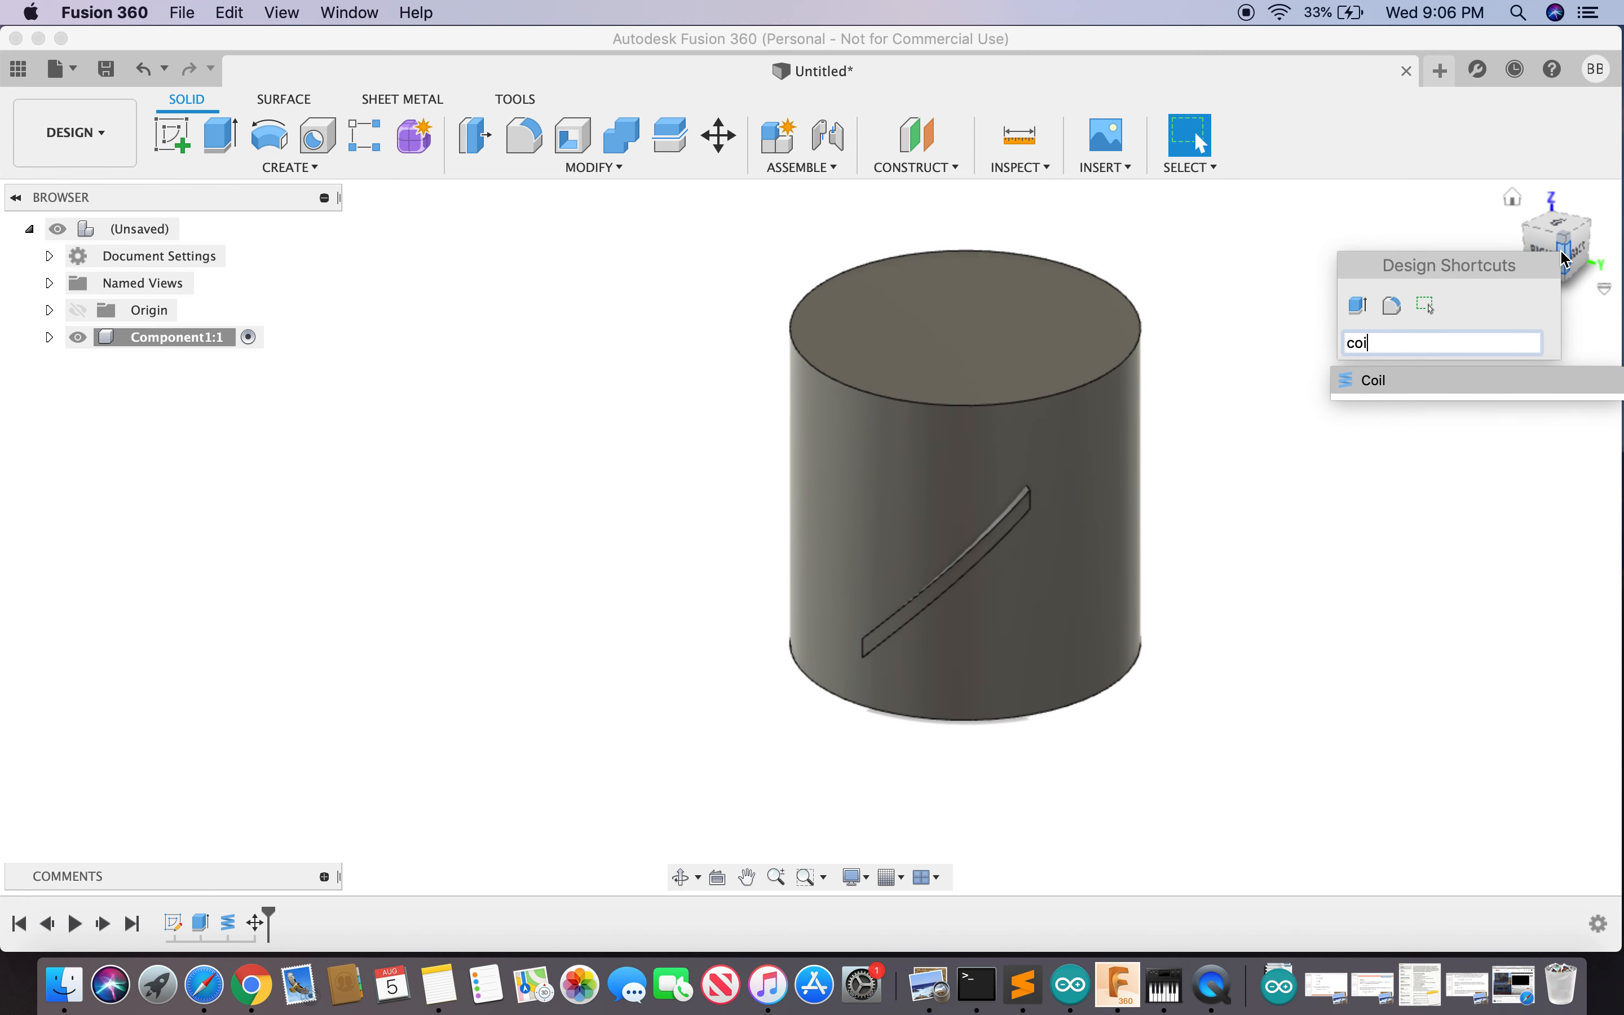
key("Return")
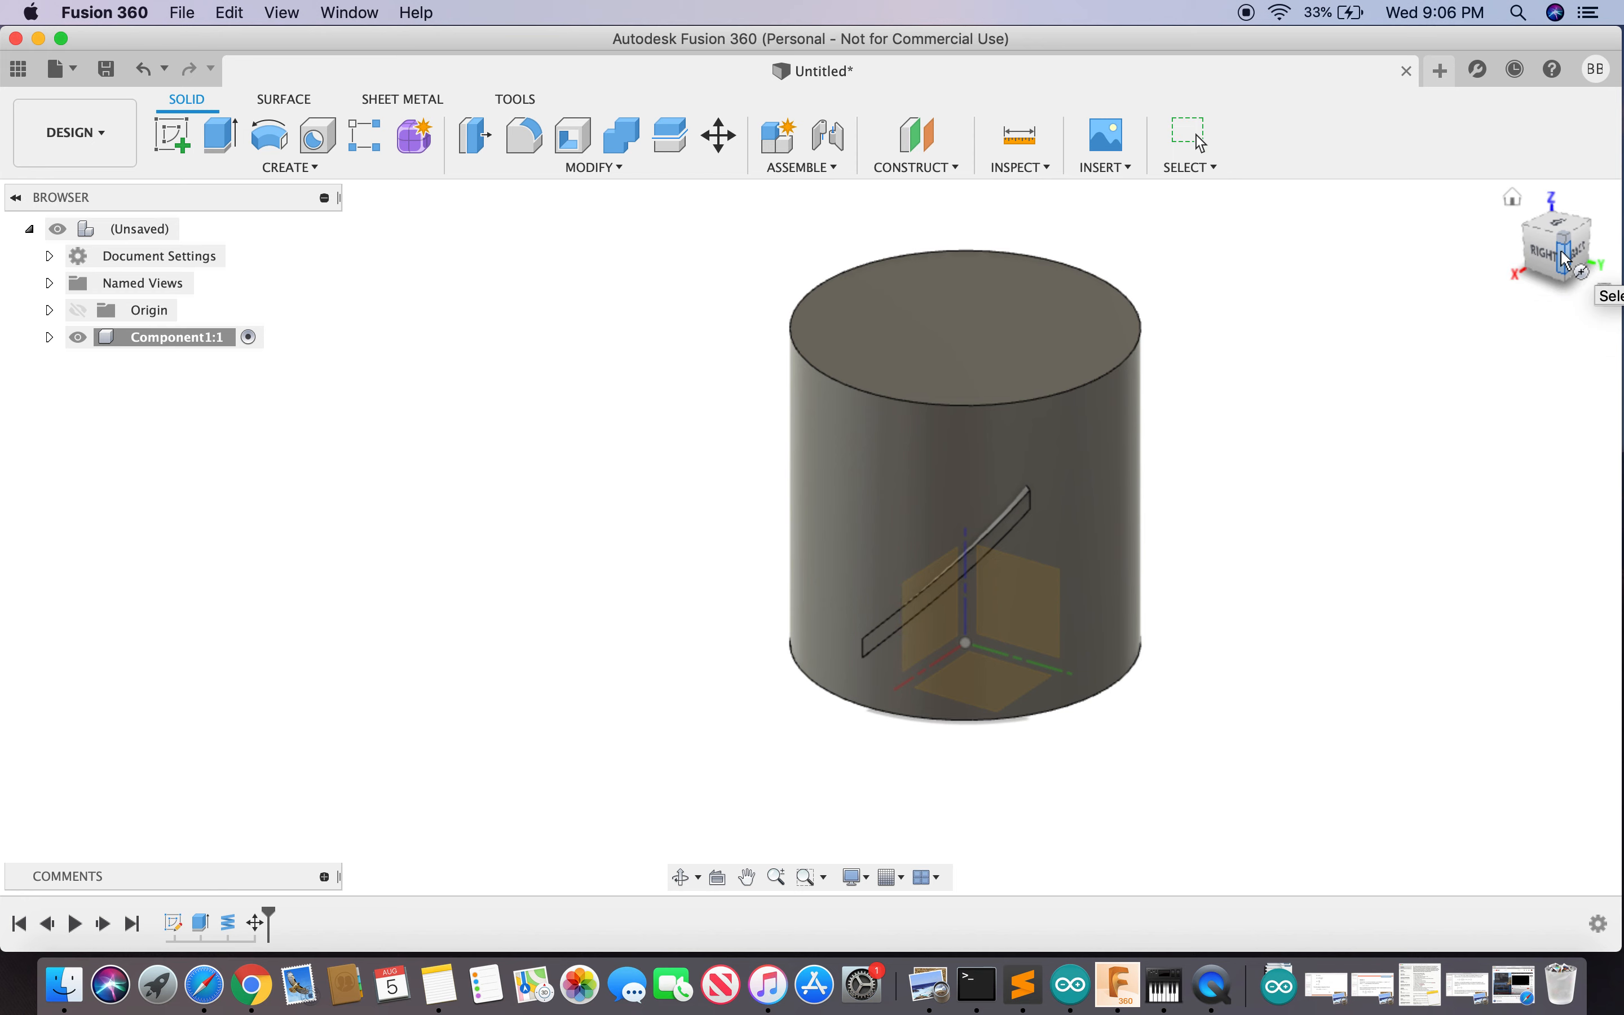
left_click(1001, 687)
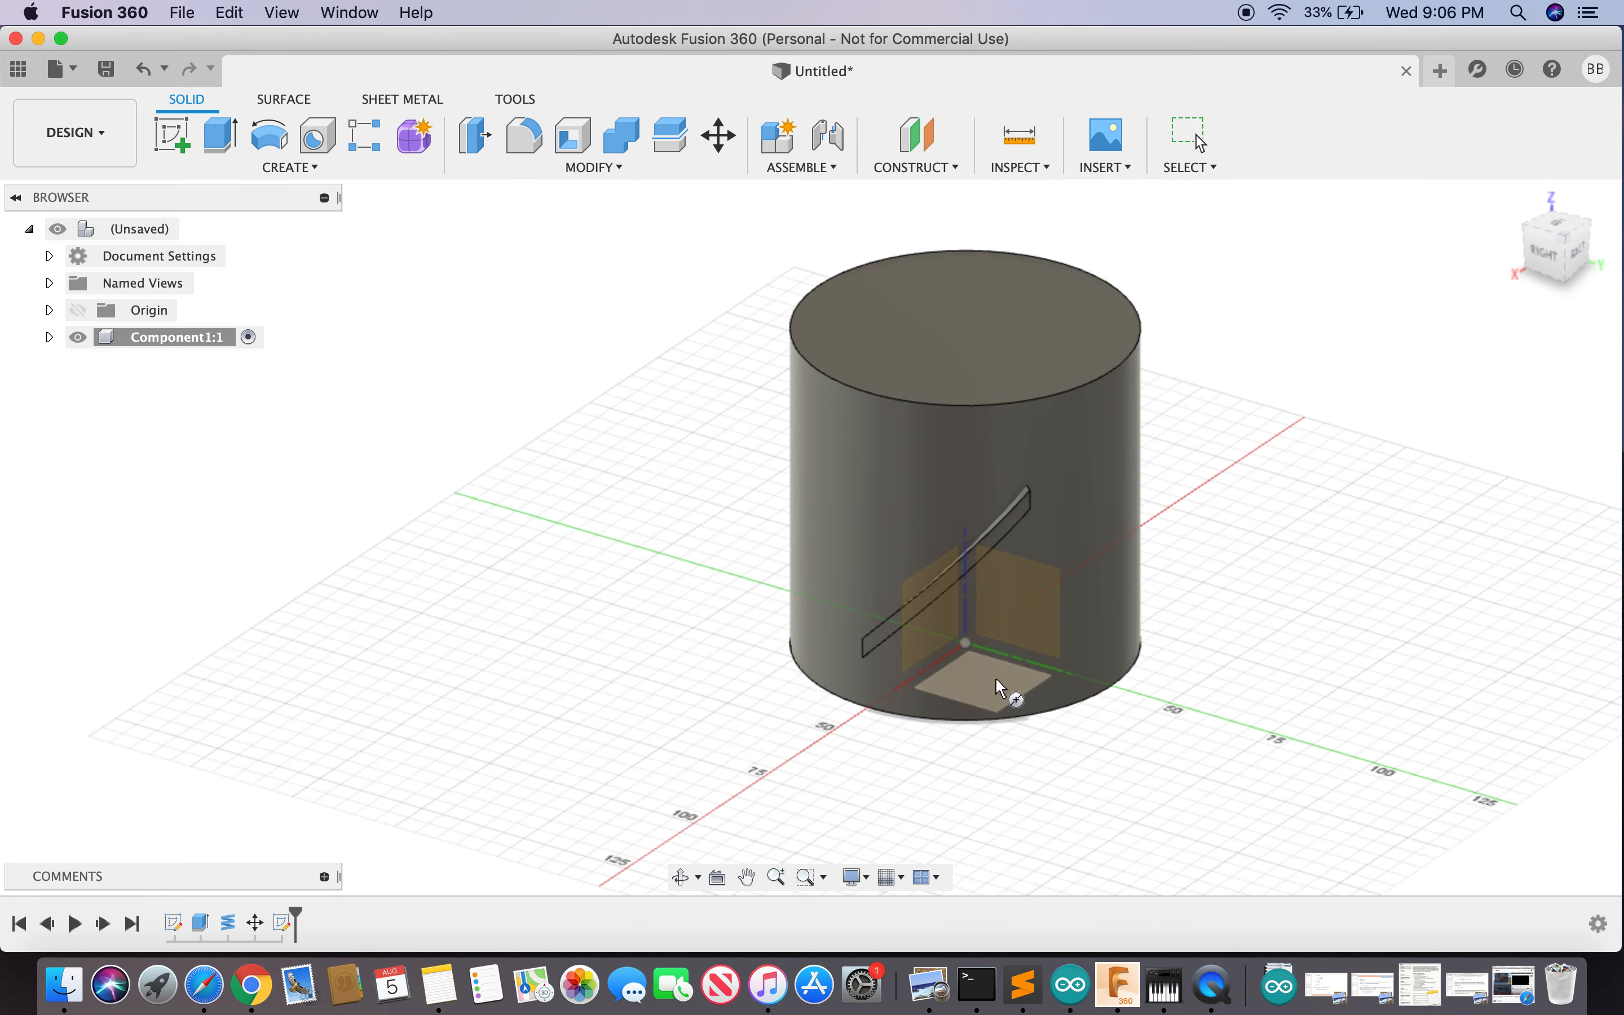
left_click(967, 643)
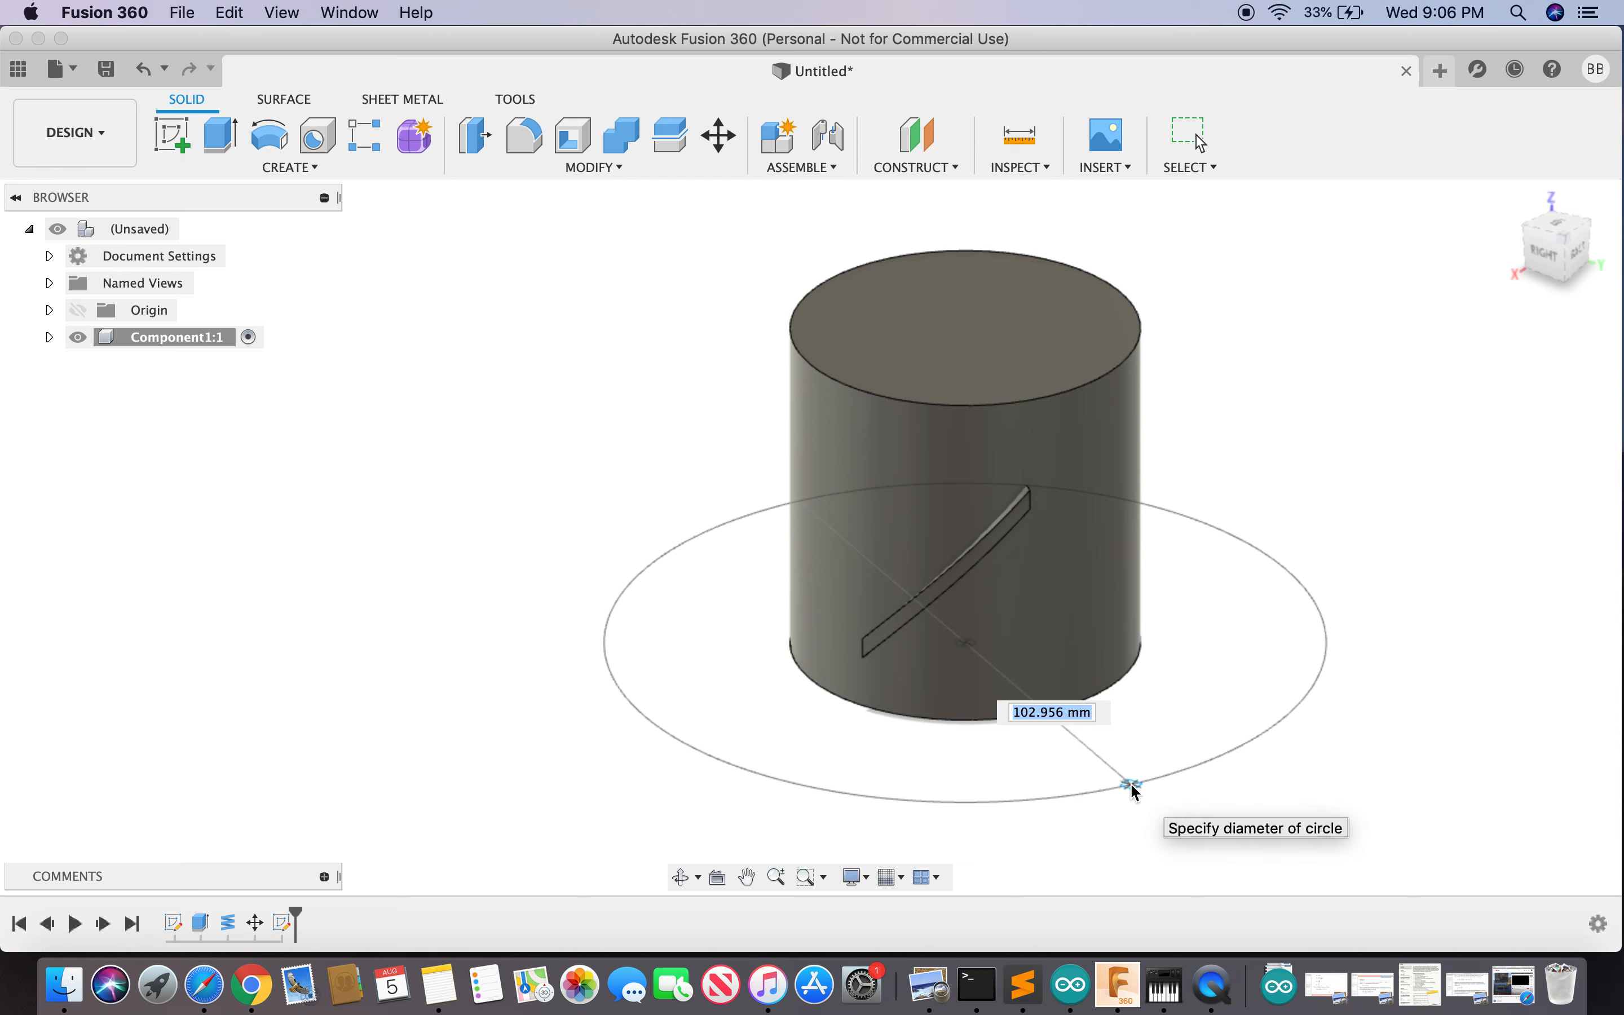
type("90")
key("Return")
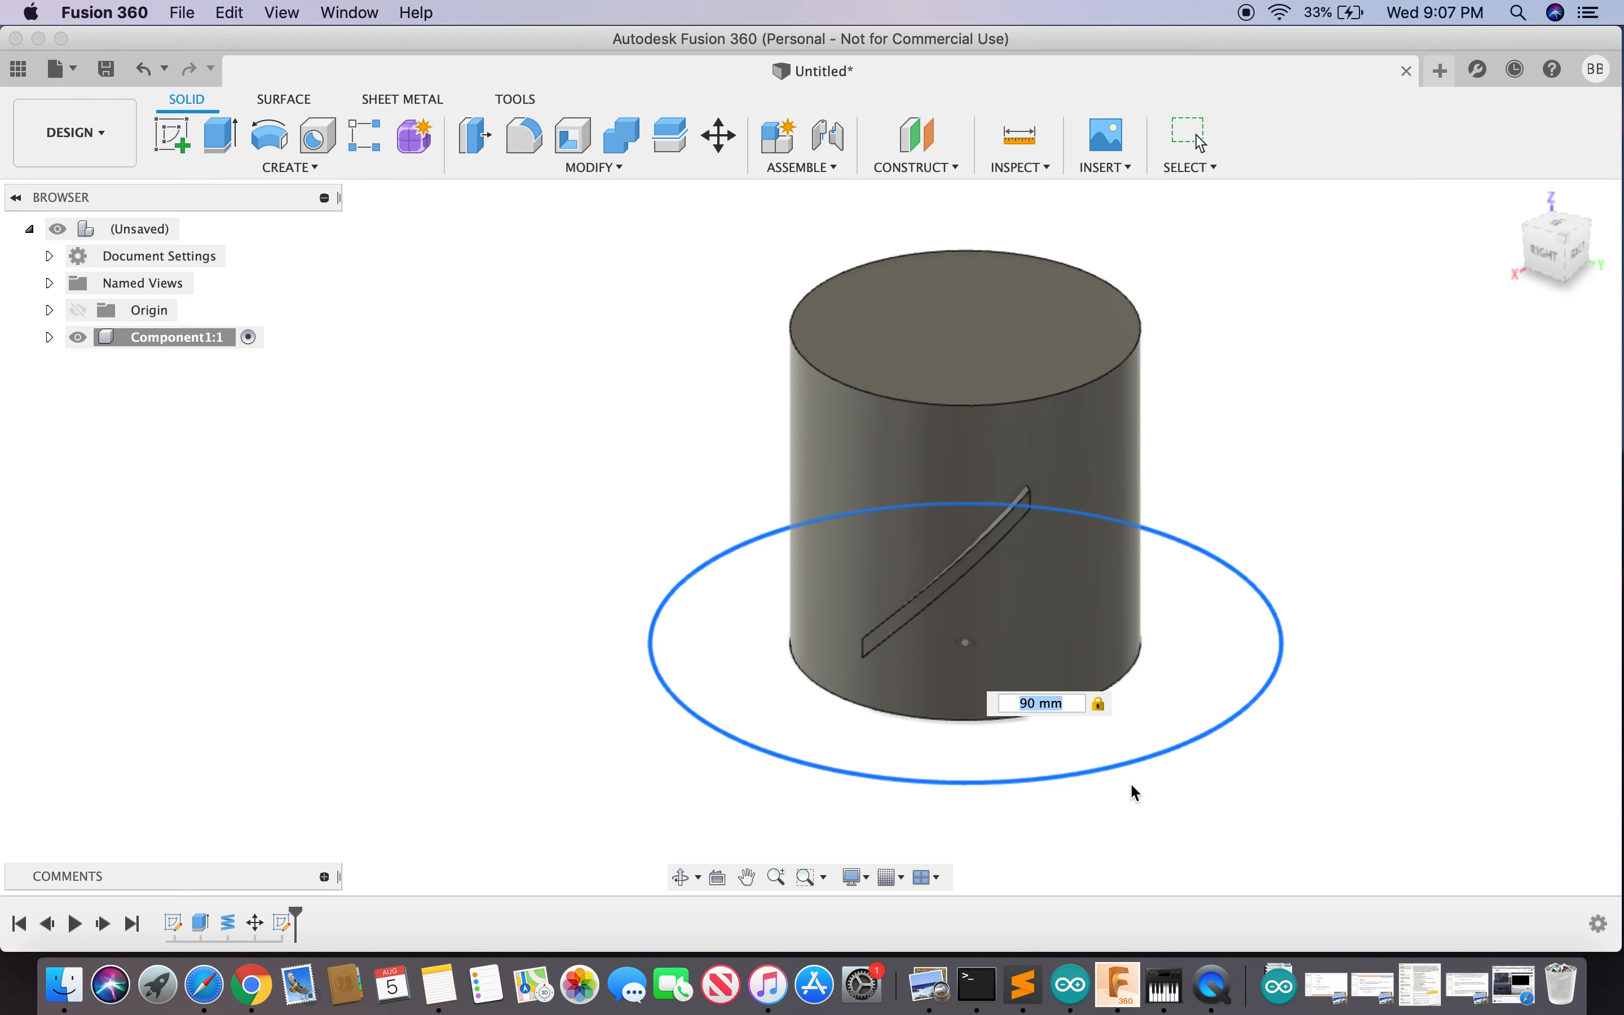
- Set a 3 mm section and 20 mm height, then create the coil
left_click(1473, 594)
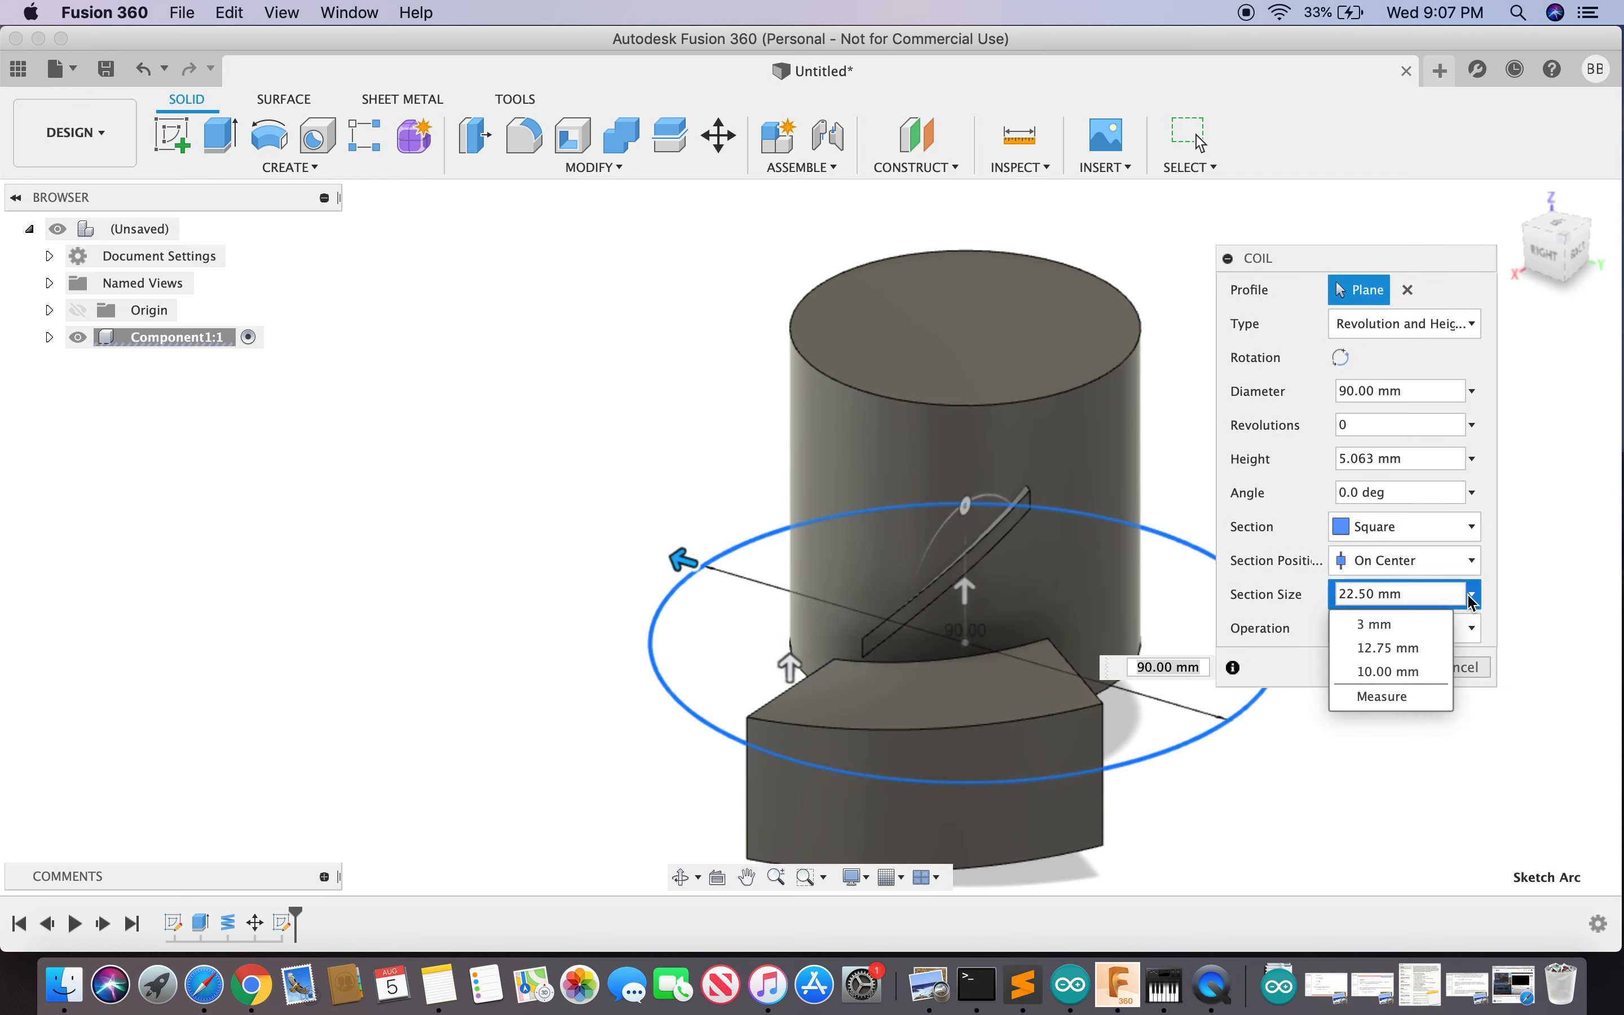
left_click(1409, 631)
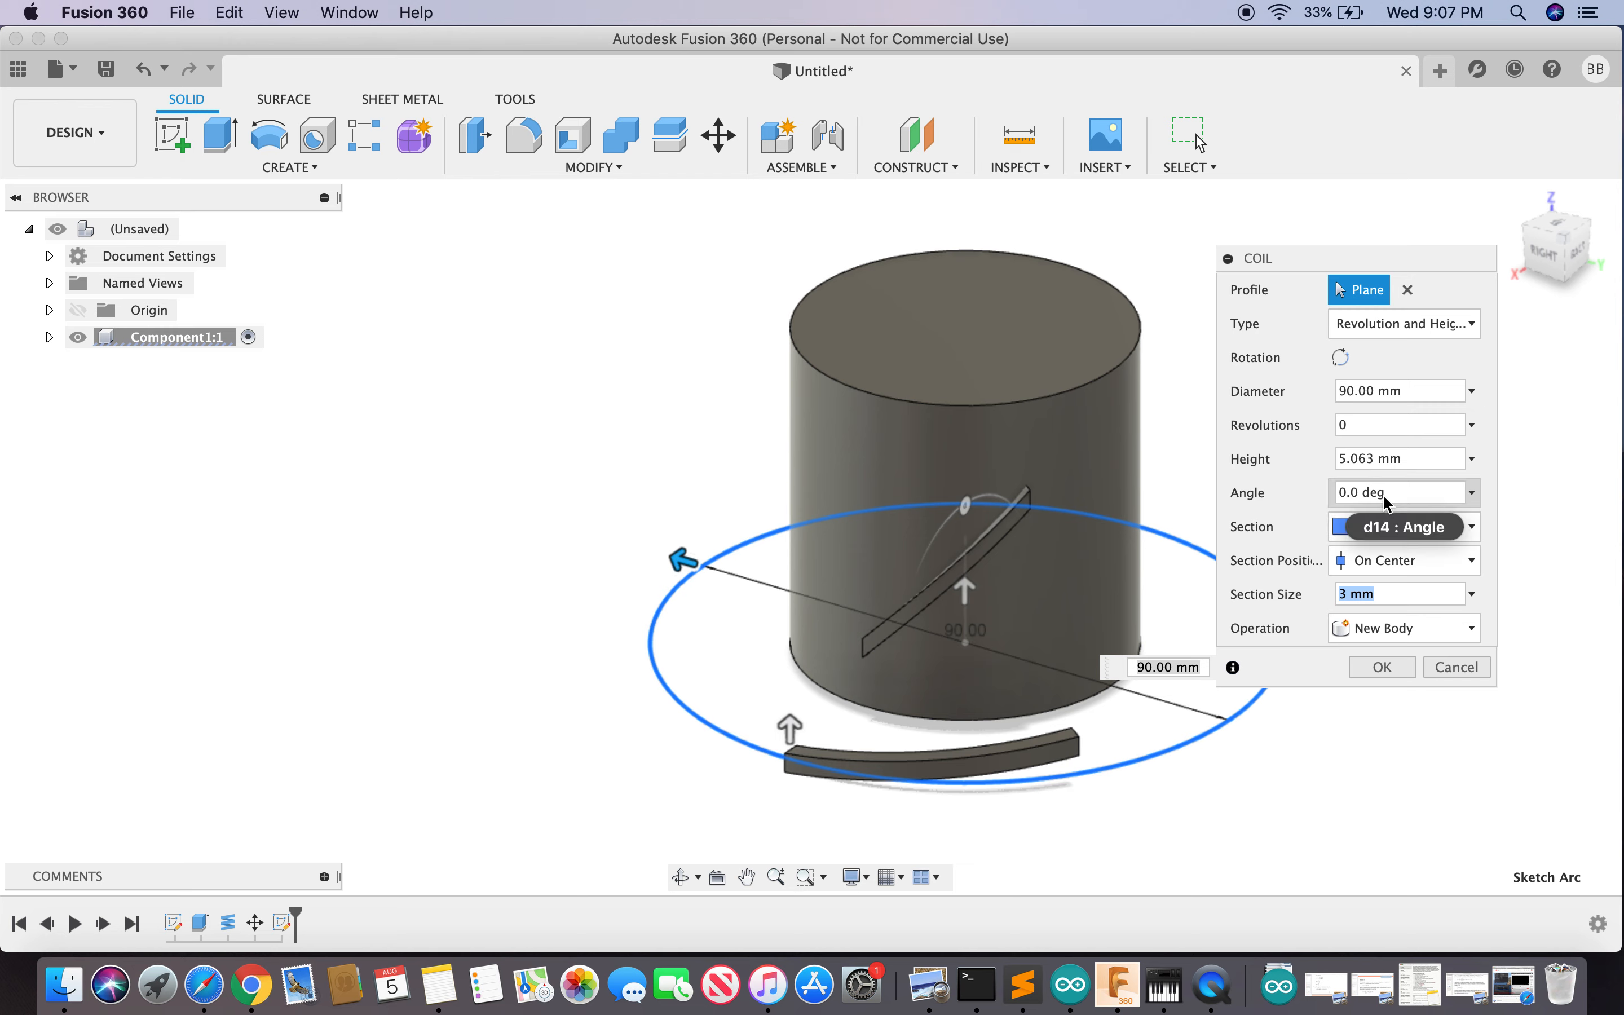
left_click(1474, 461)
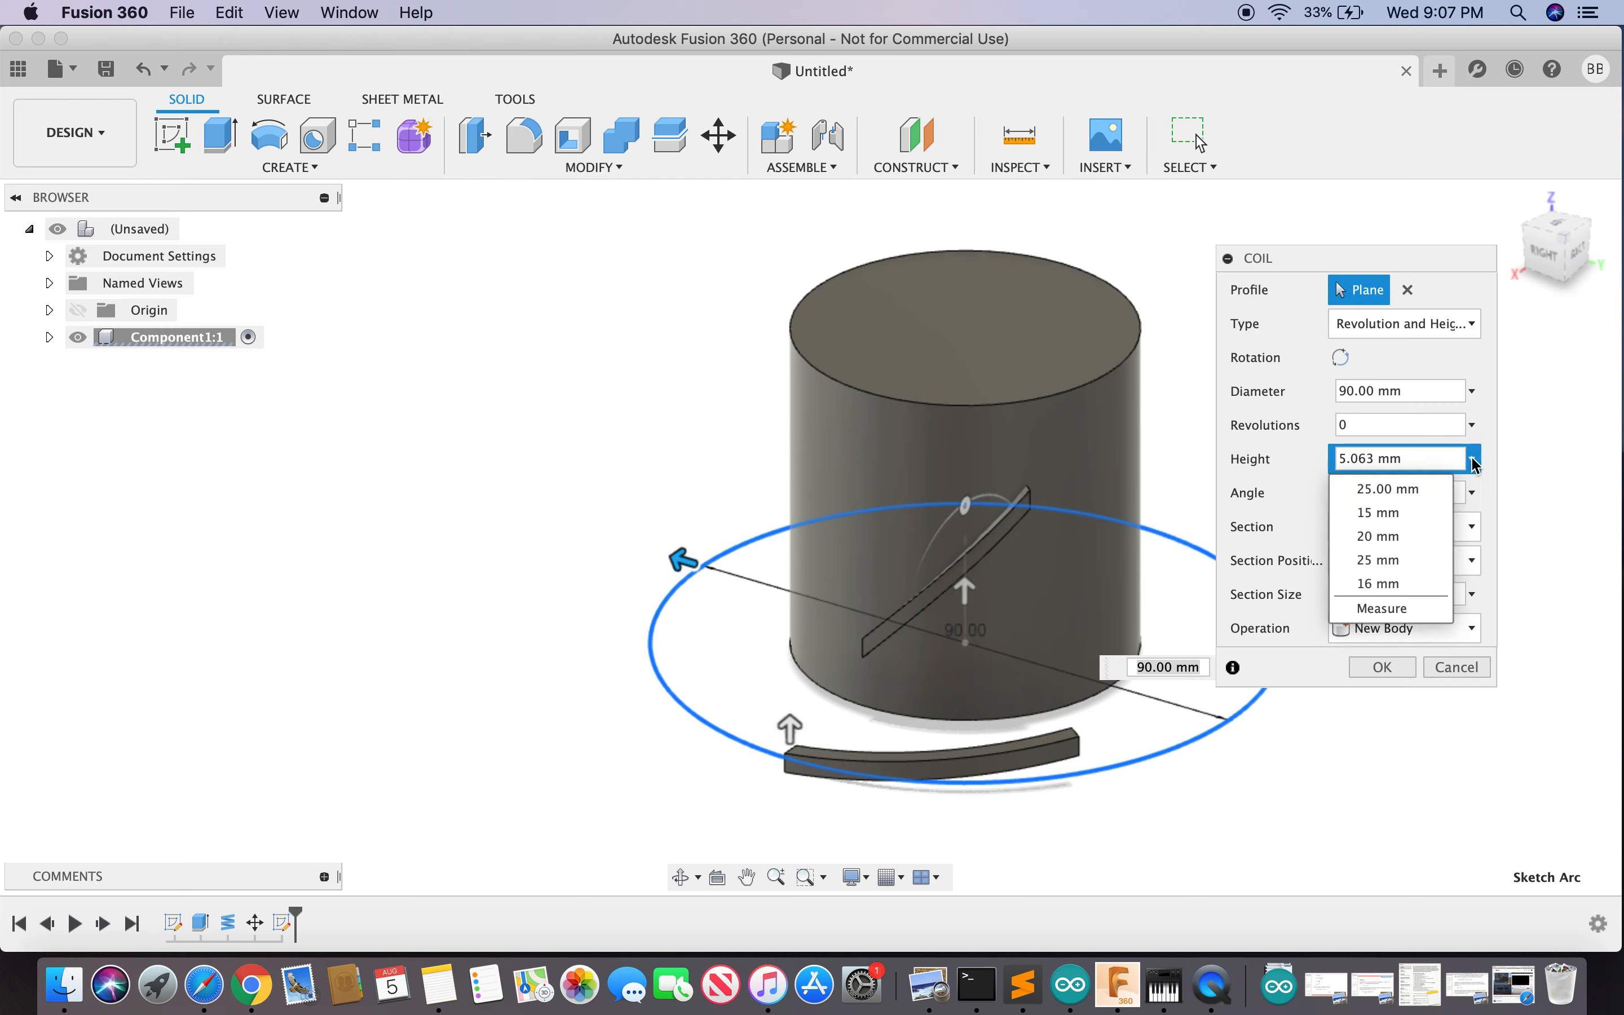
left_click(1390, 537)
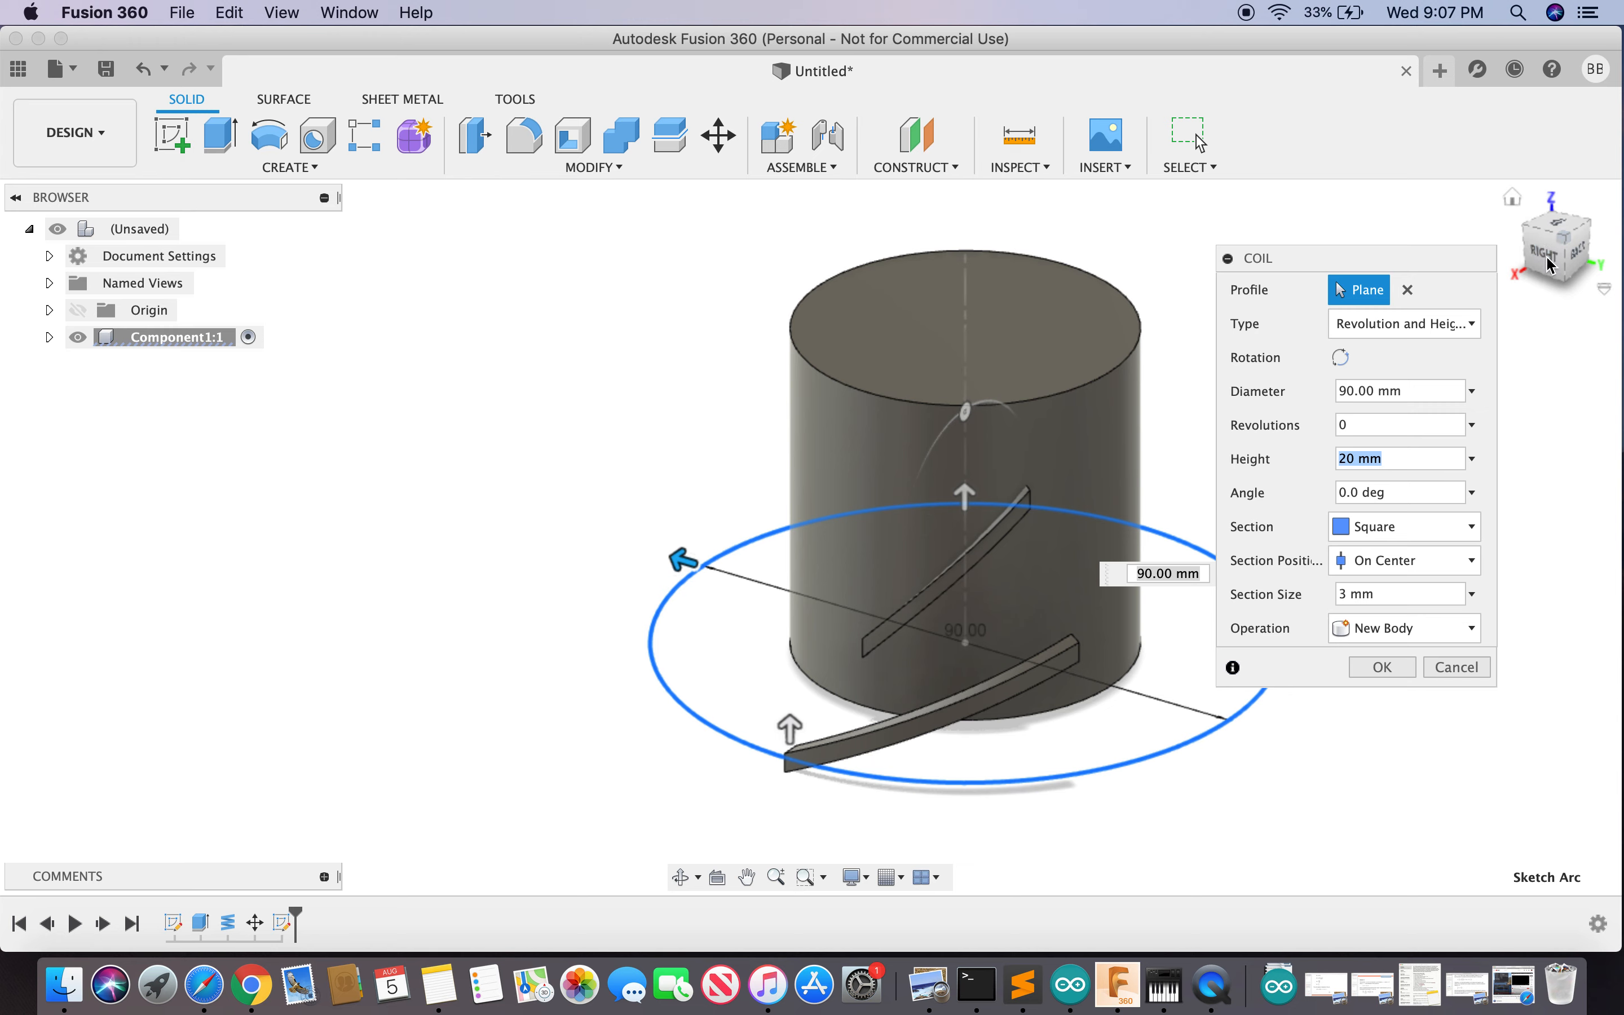
left_click(1384, 667)
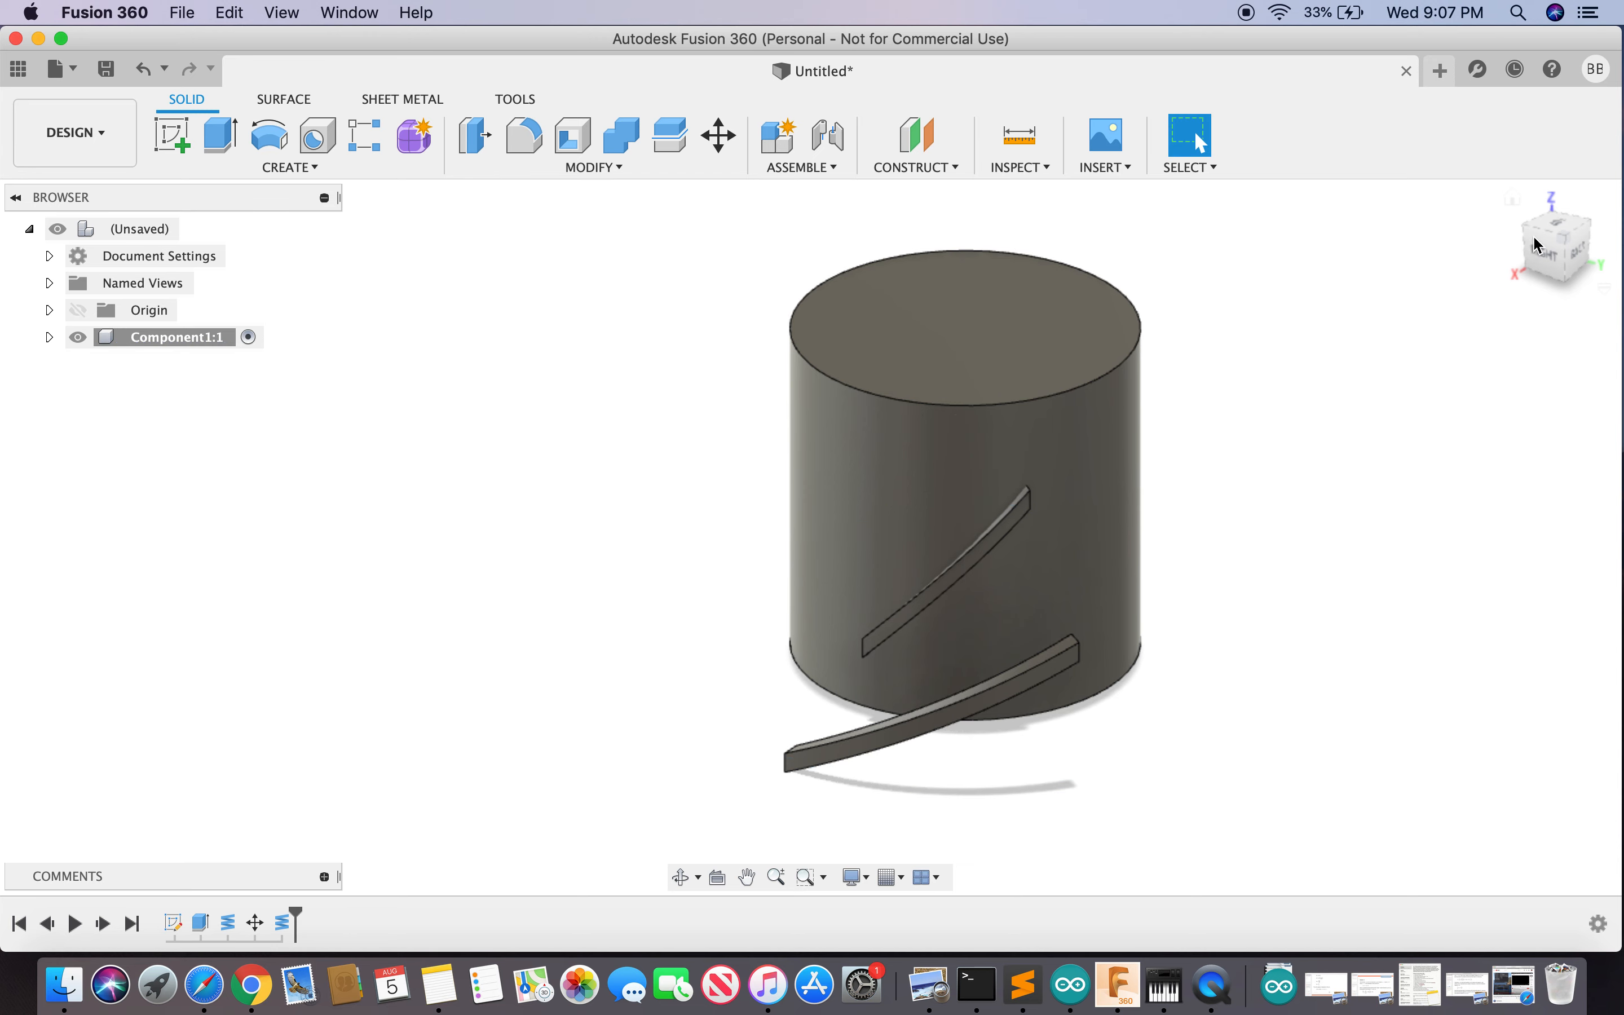
- Move the 90 mm coil body Body3 15 mm up along Z with Move/Copy
left_click(1550, 265)
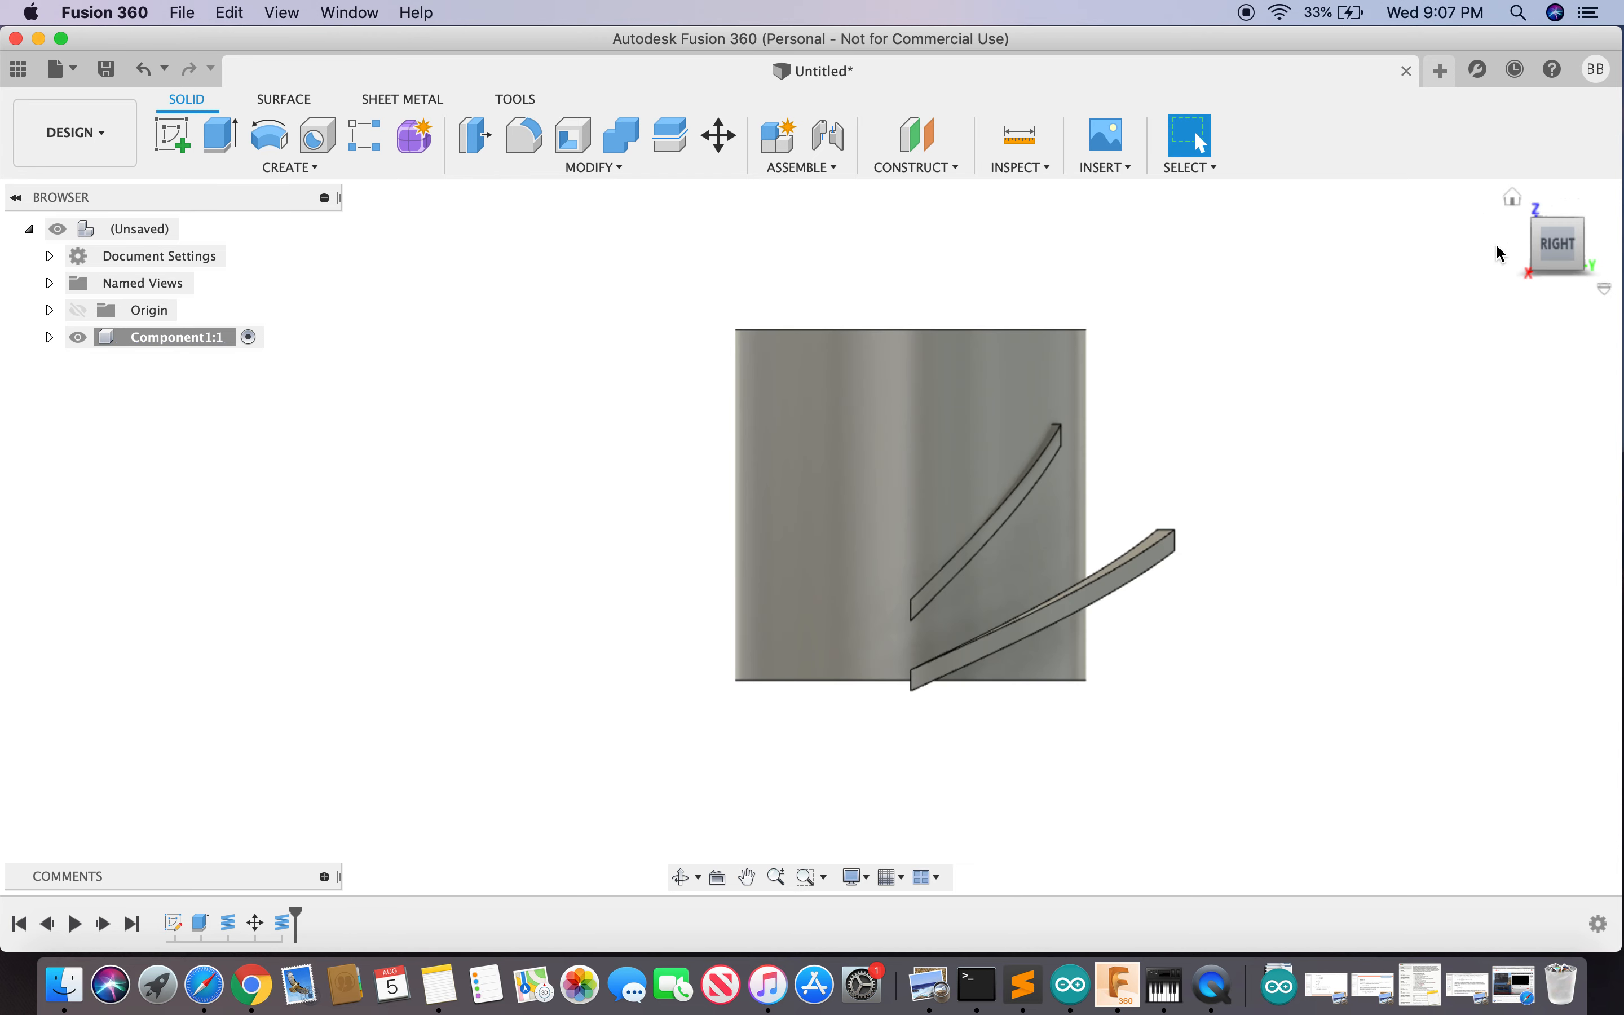
mouse_move(1560, 250)
left_mouse_down()
mouse_move(1478, 270)
mouse_move(1506, 324)
mouse_move(1504, 281)
left_mouse_up()
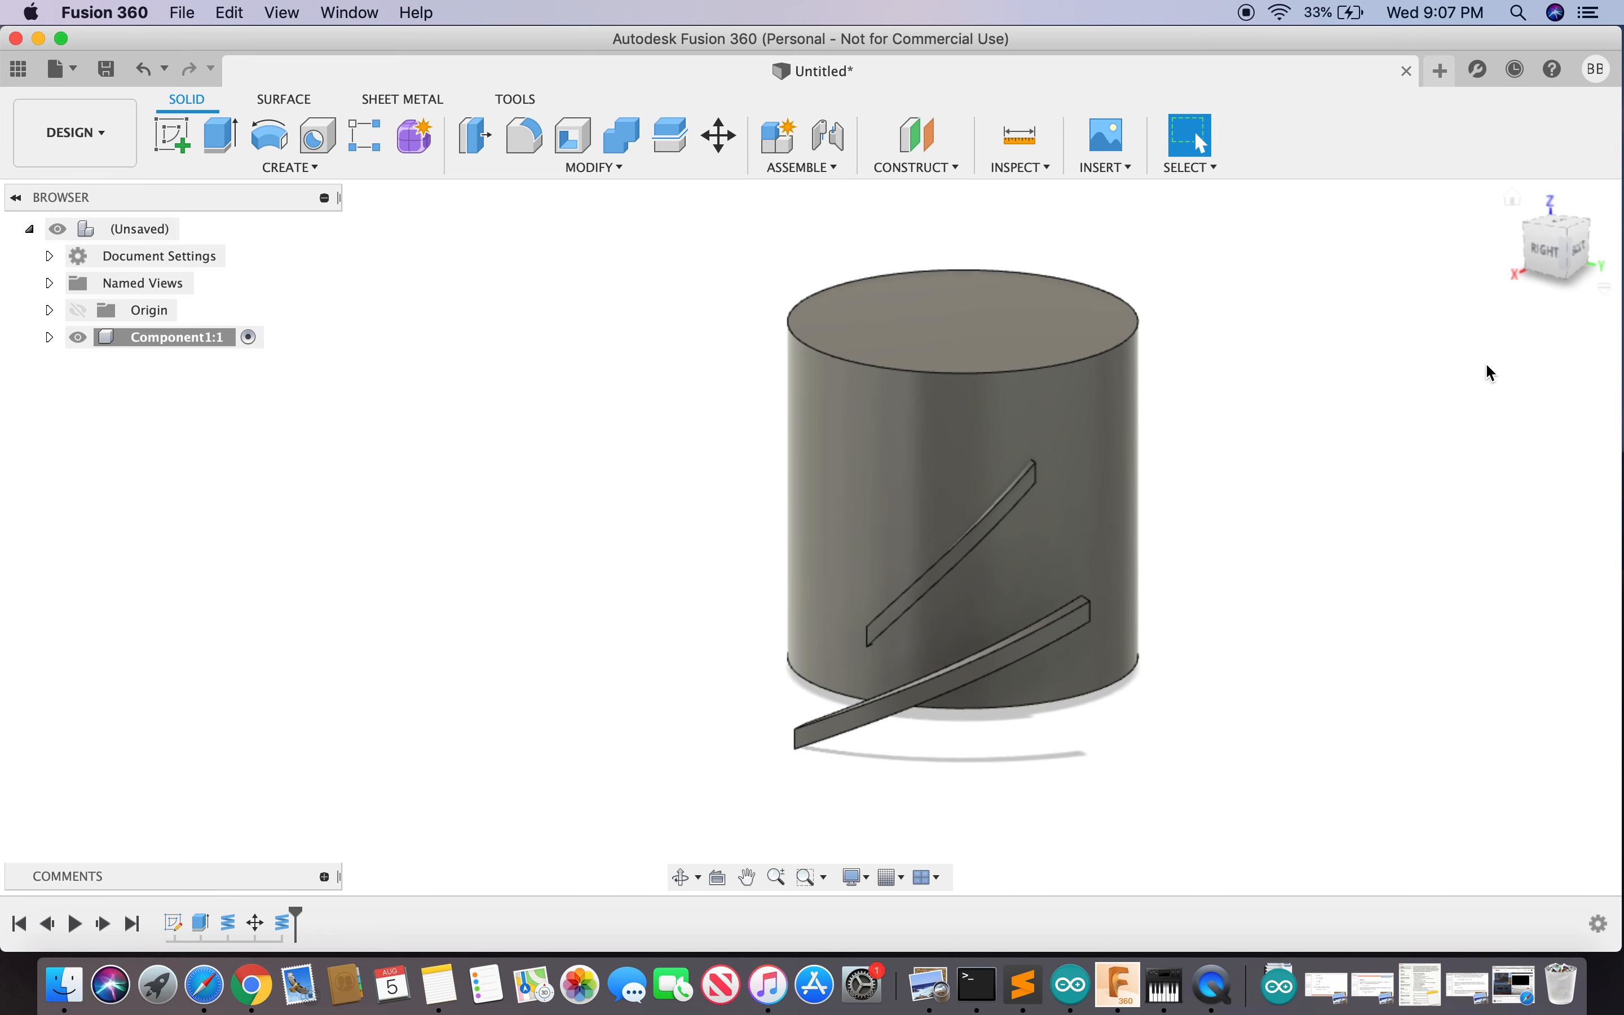
type("smove")
key("Return")
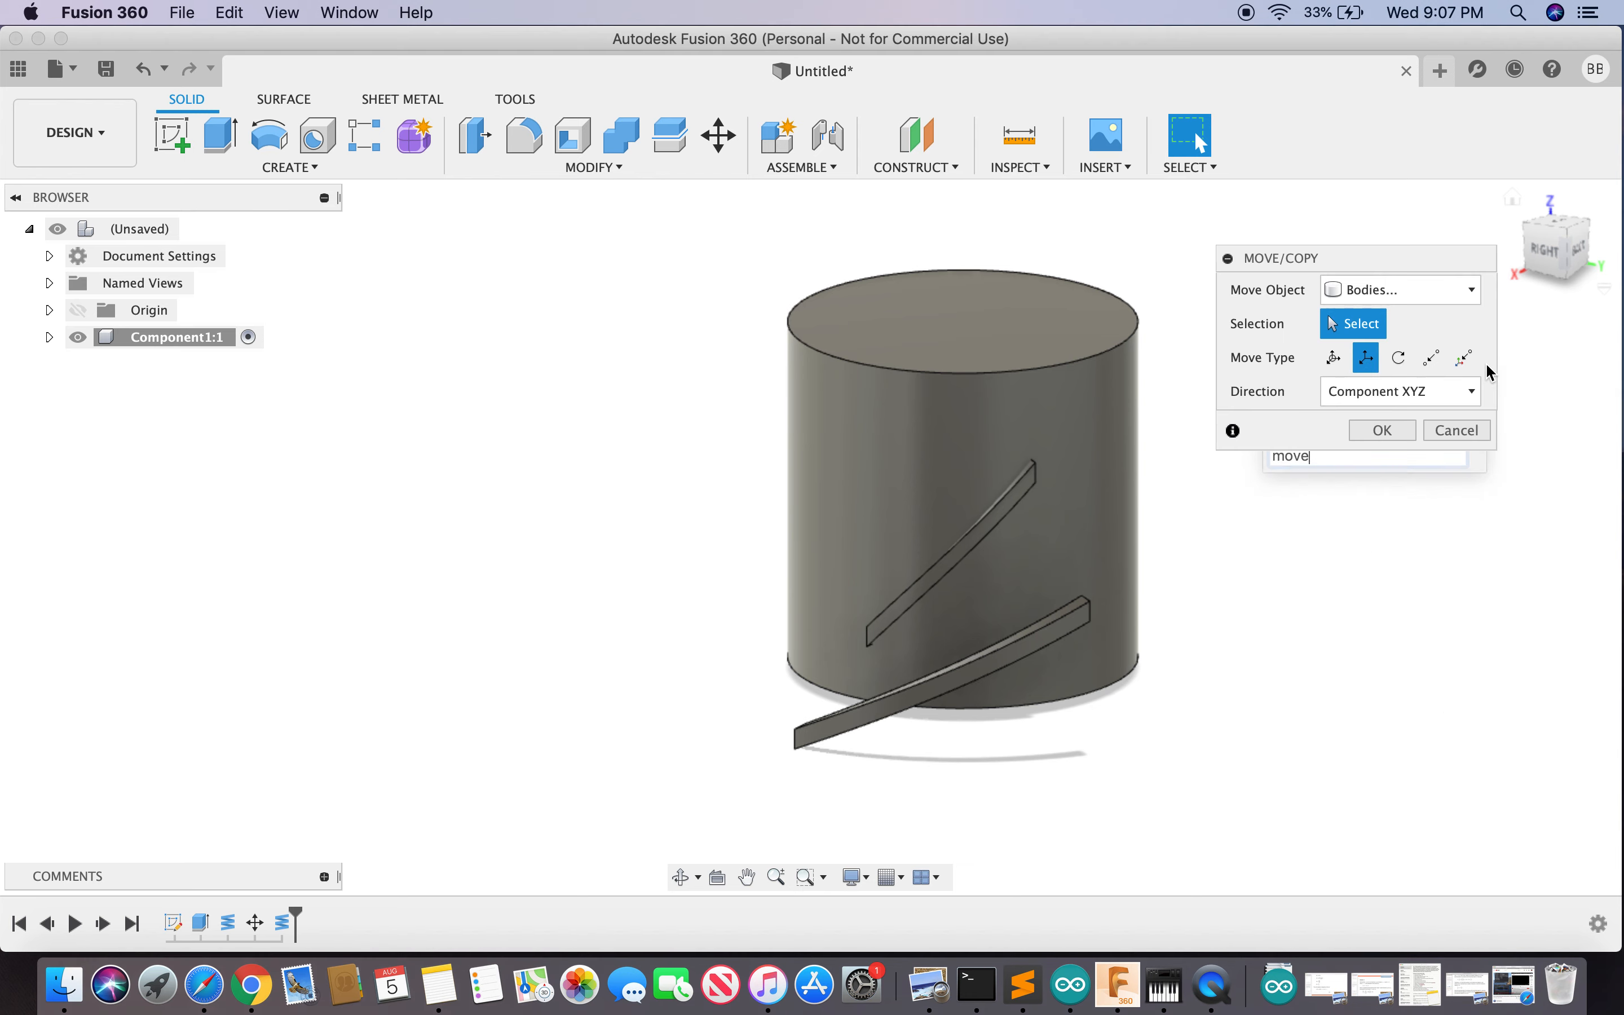
left_click(961, 683)
left_click_drag(944, 600, 951, 513)
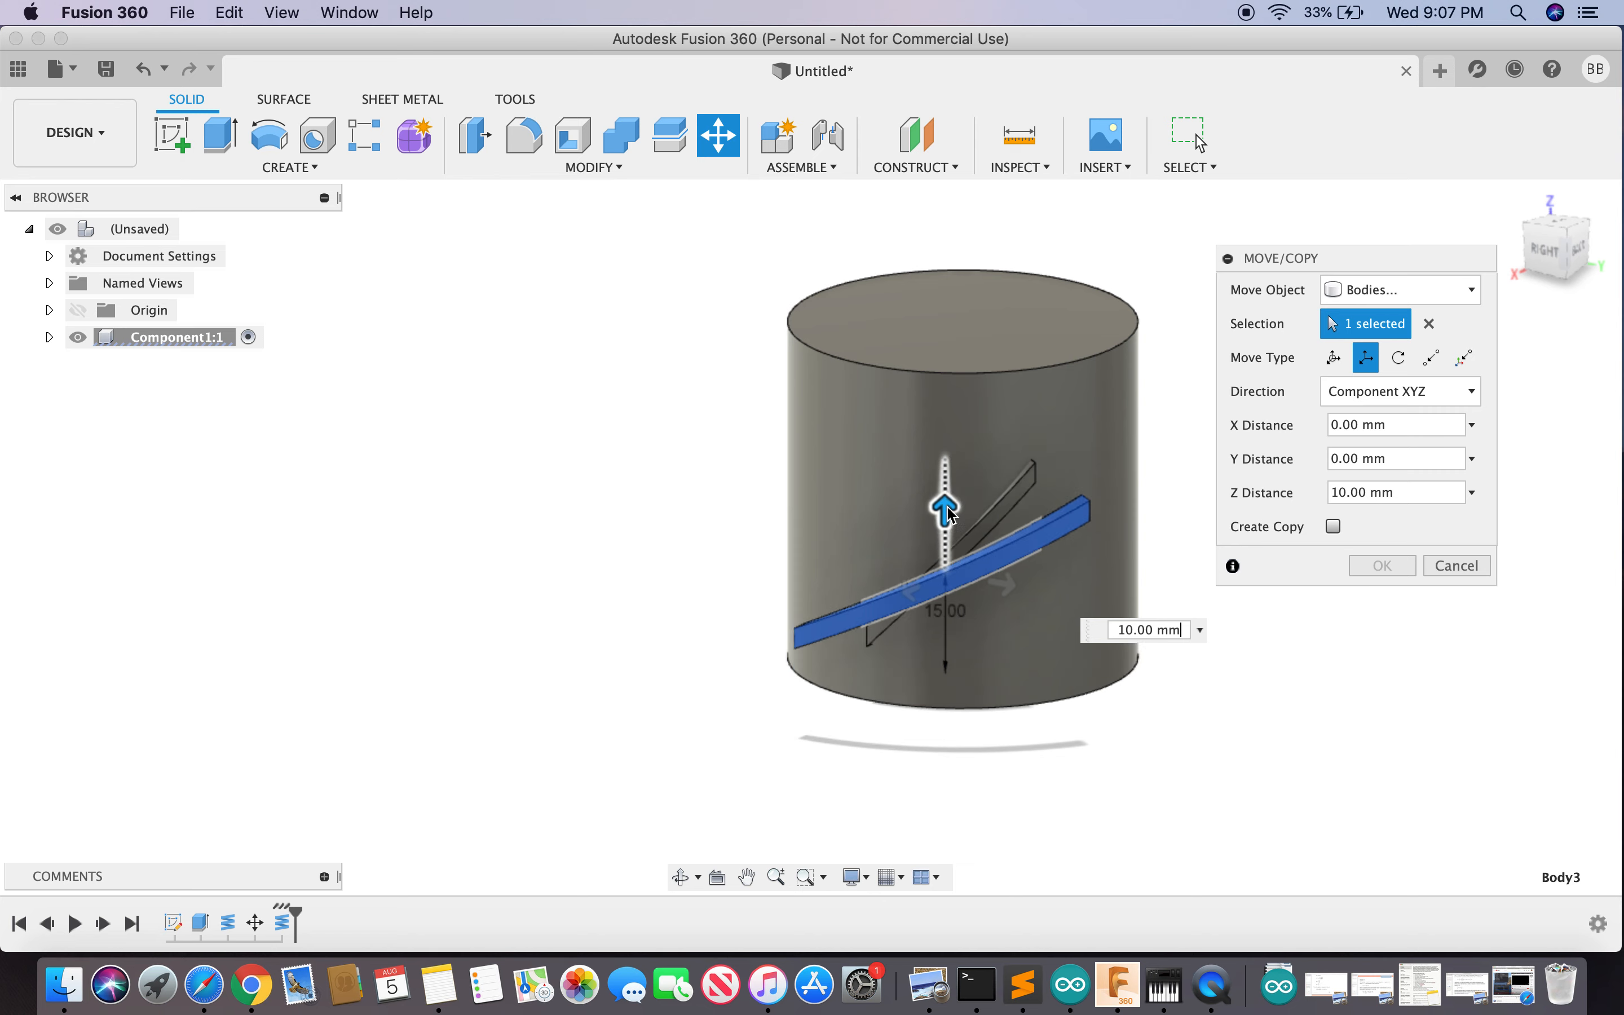
left_click(1438, 235)
left_click_drag(1386, 221, 1539, 275)
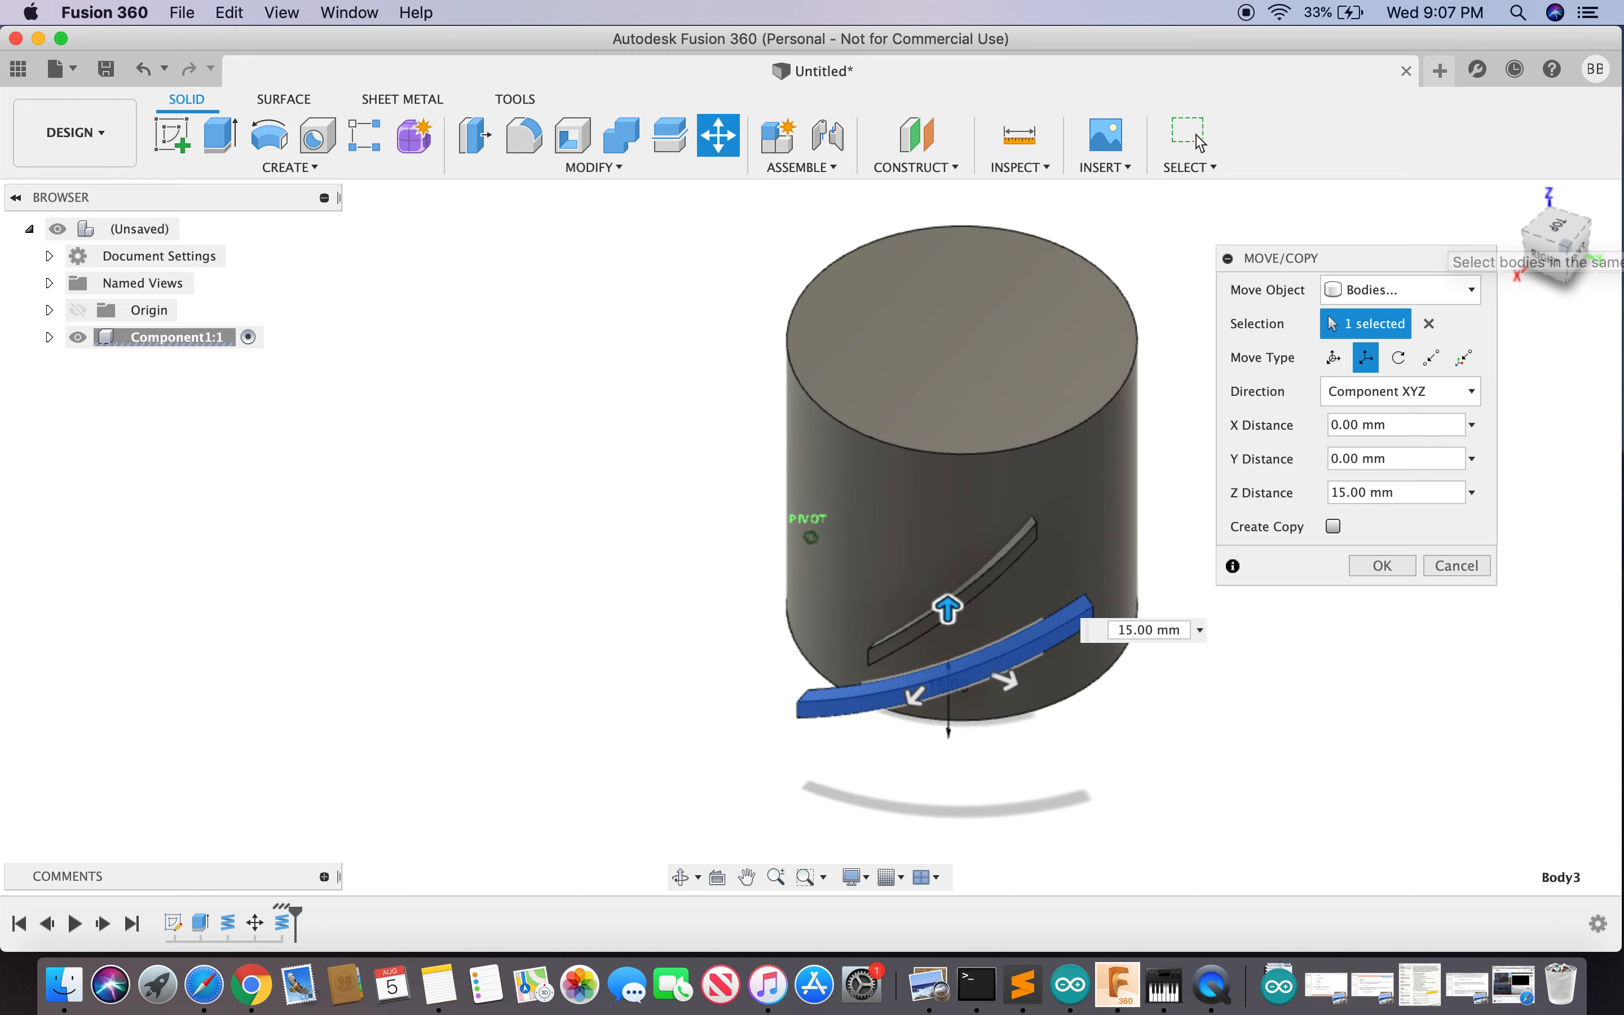
left_click(1387, 567)
- Start another coil on the XY plane, centred on the axis, with 120 mm diameter
type("so")
key("BackSpace")
type("cyl")
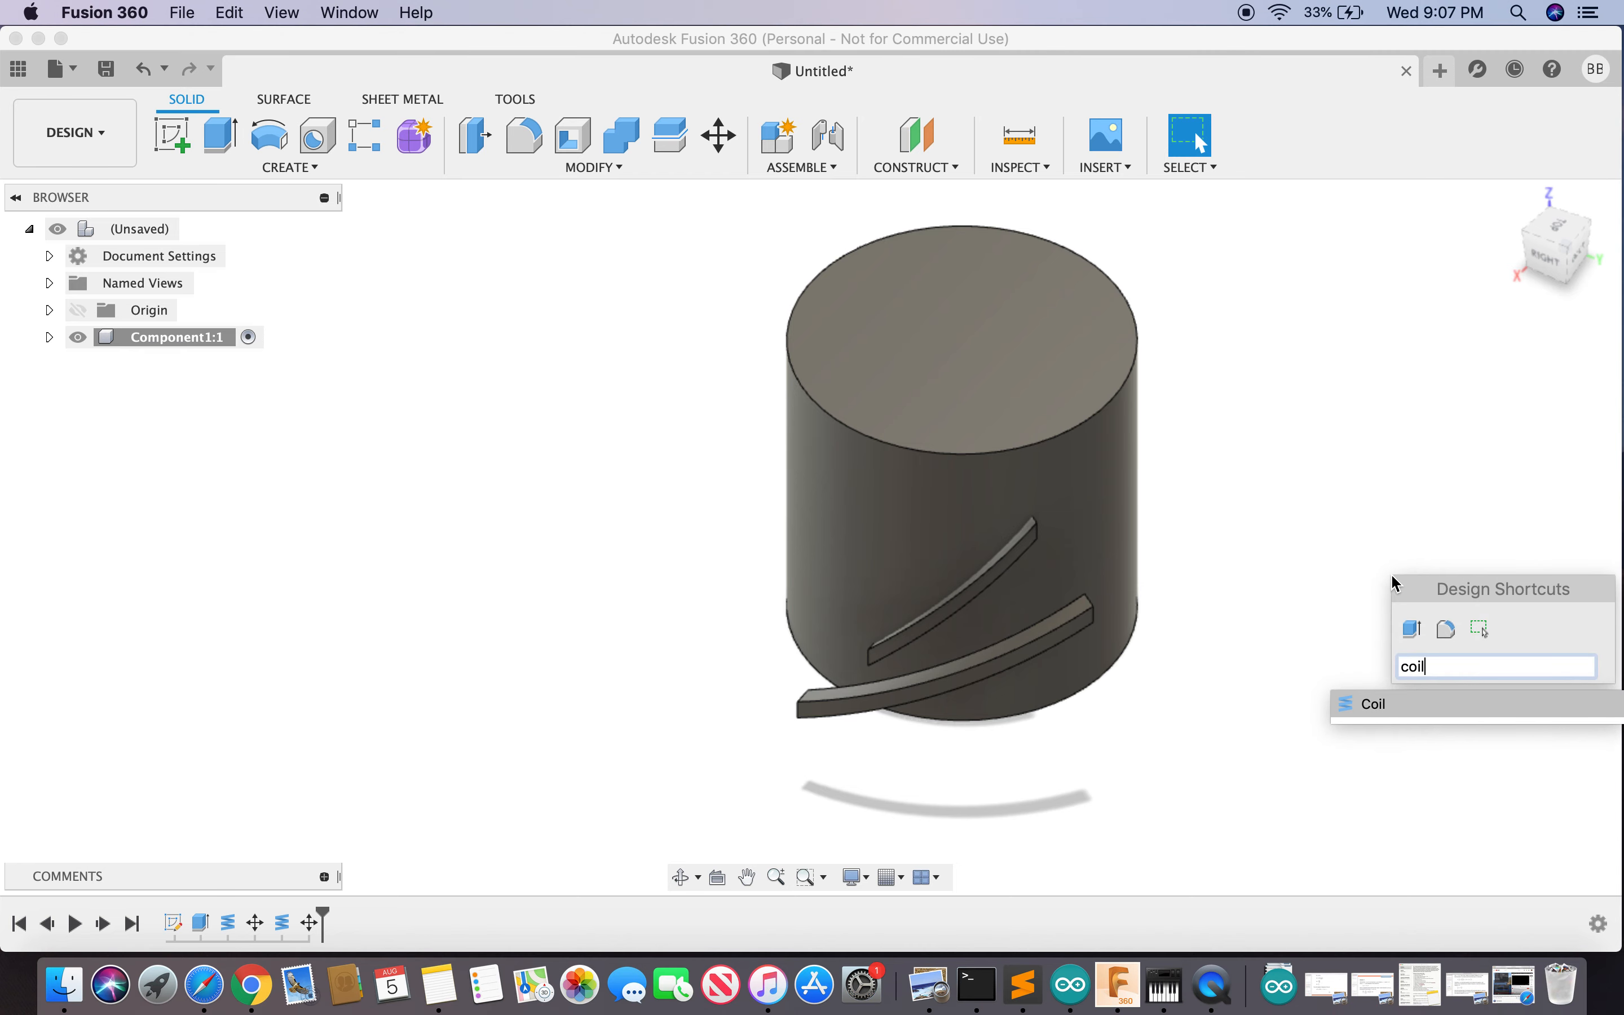
key("Return")
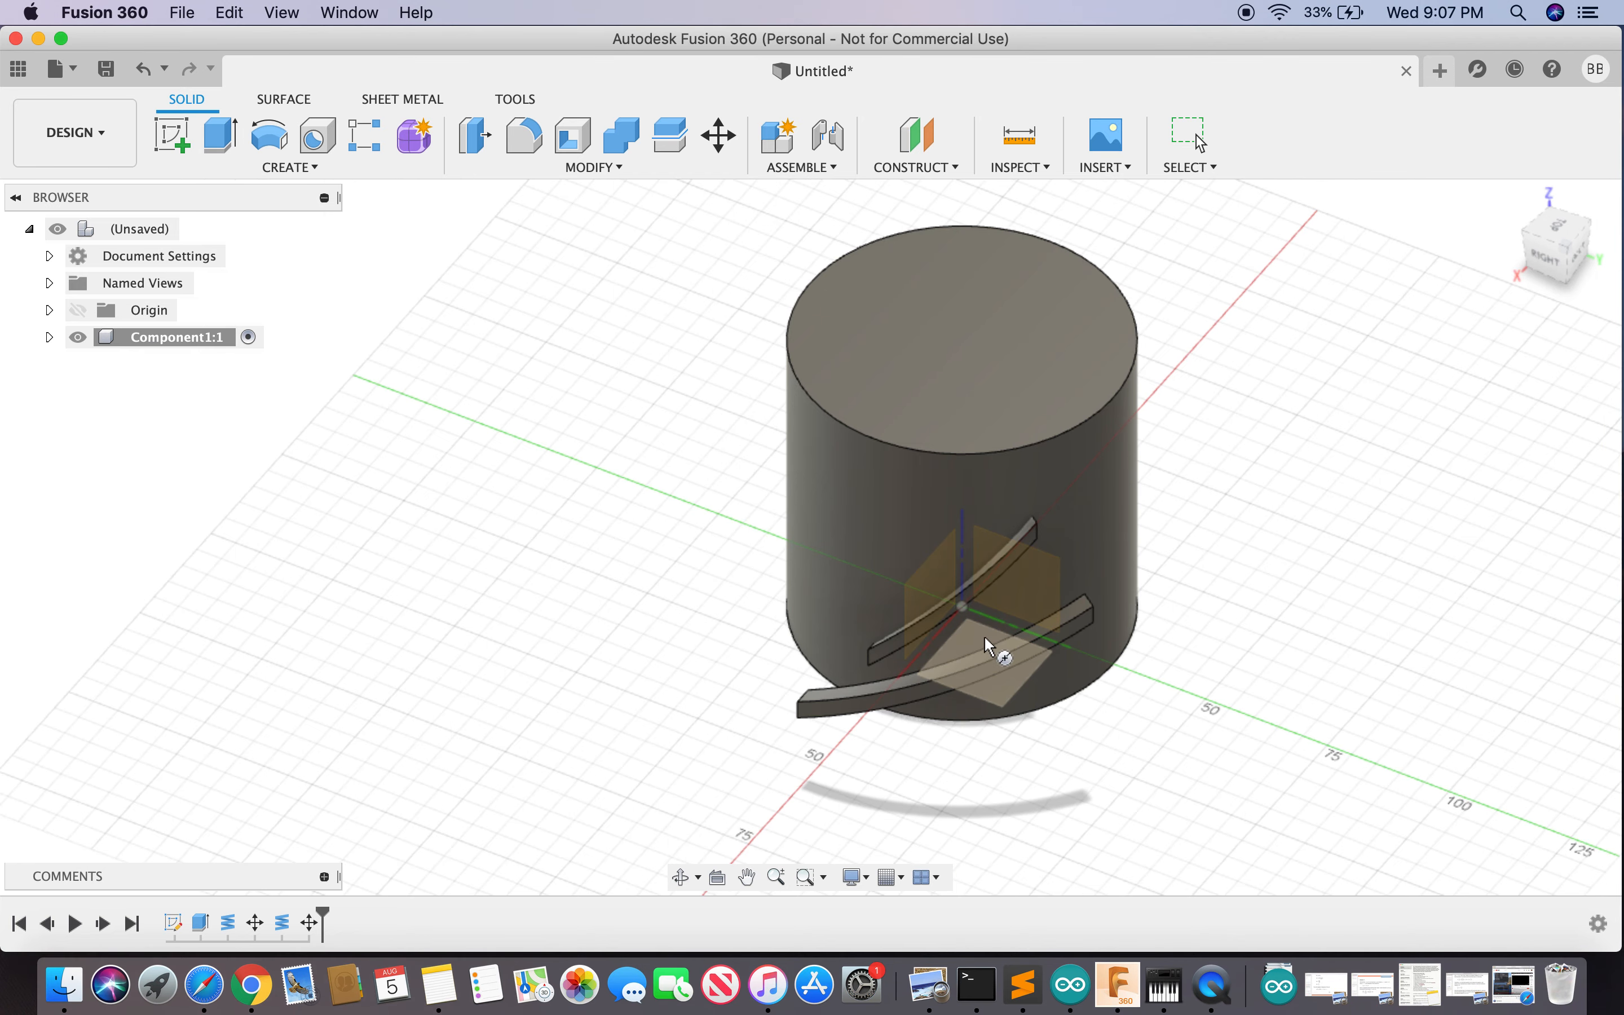
left_click(986, 641)
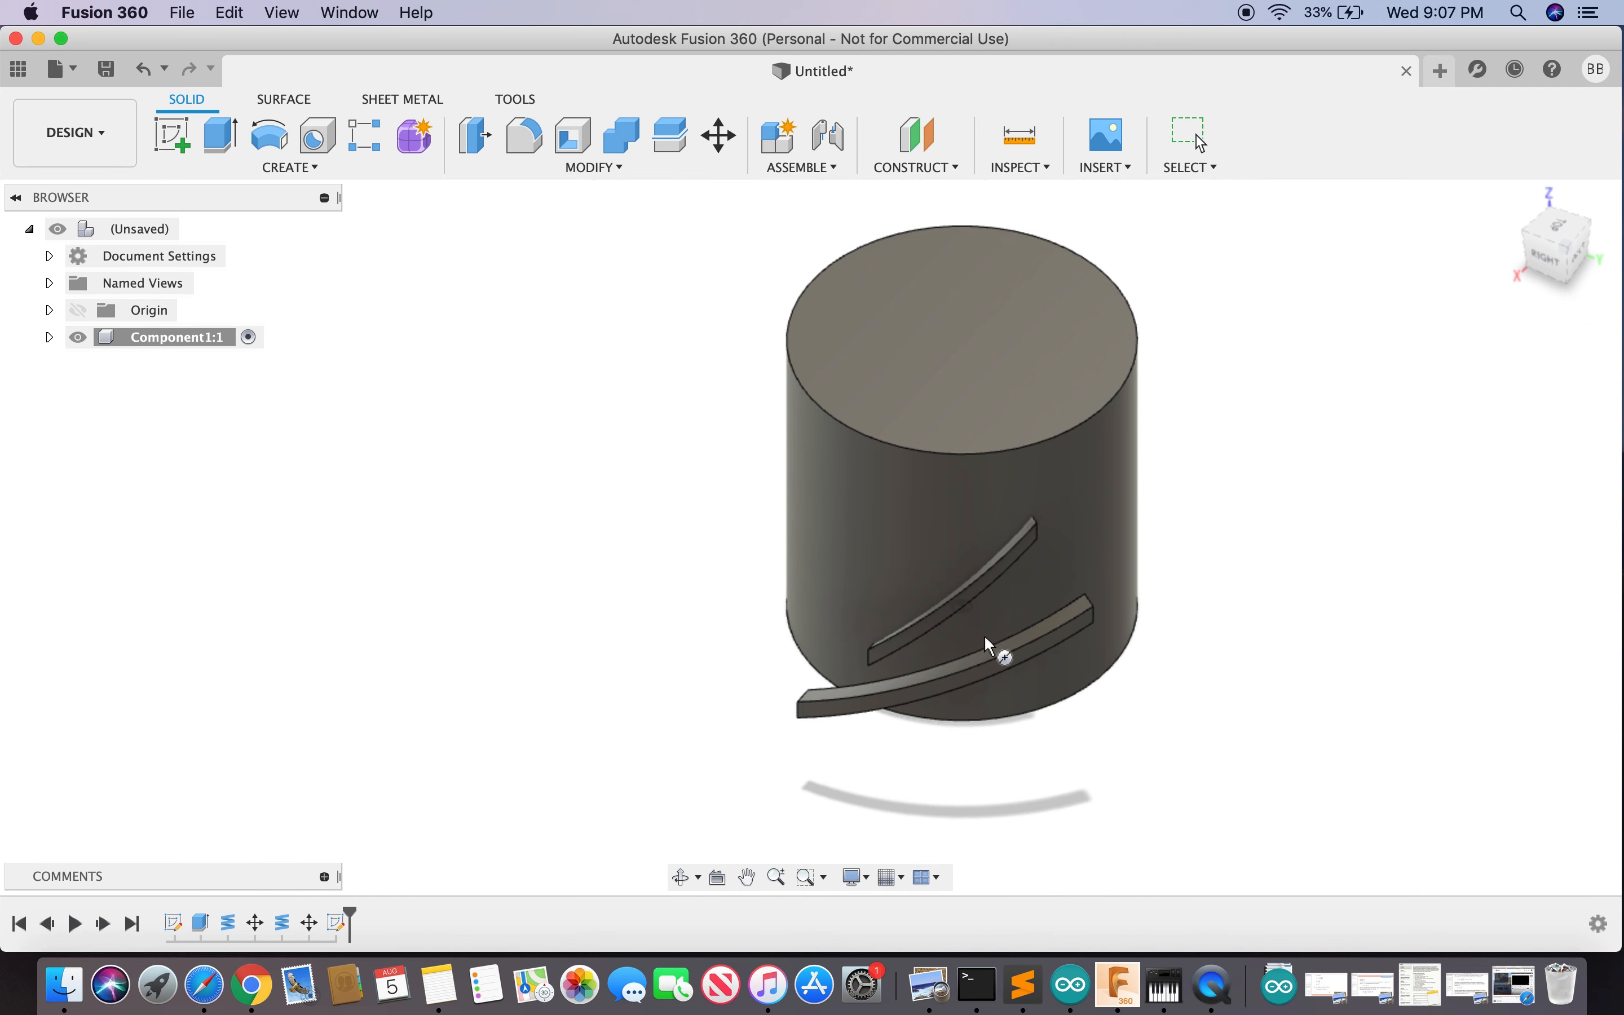
left_click(963, 603)
type("120")
key("Tab")
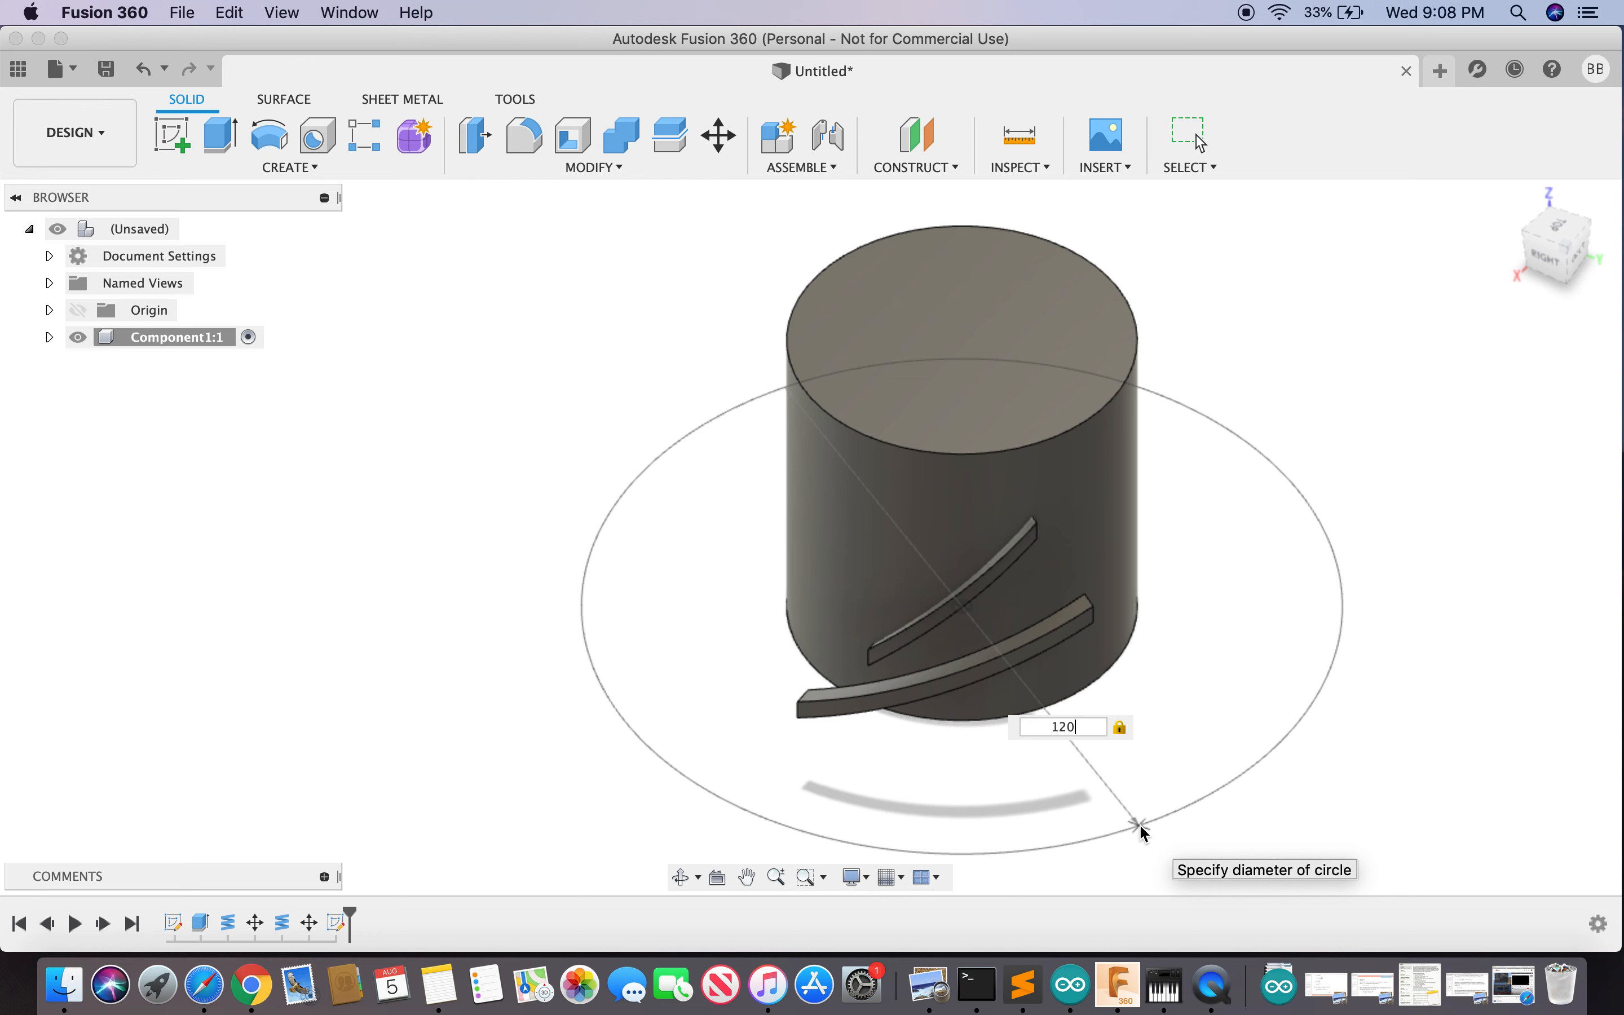
left_click(1144, 832)
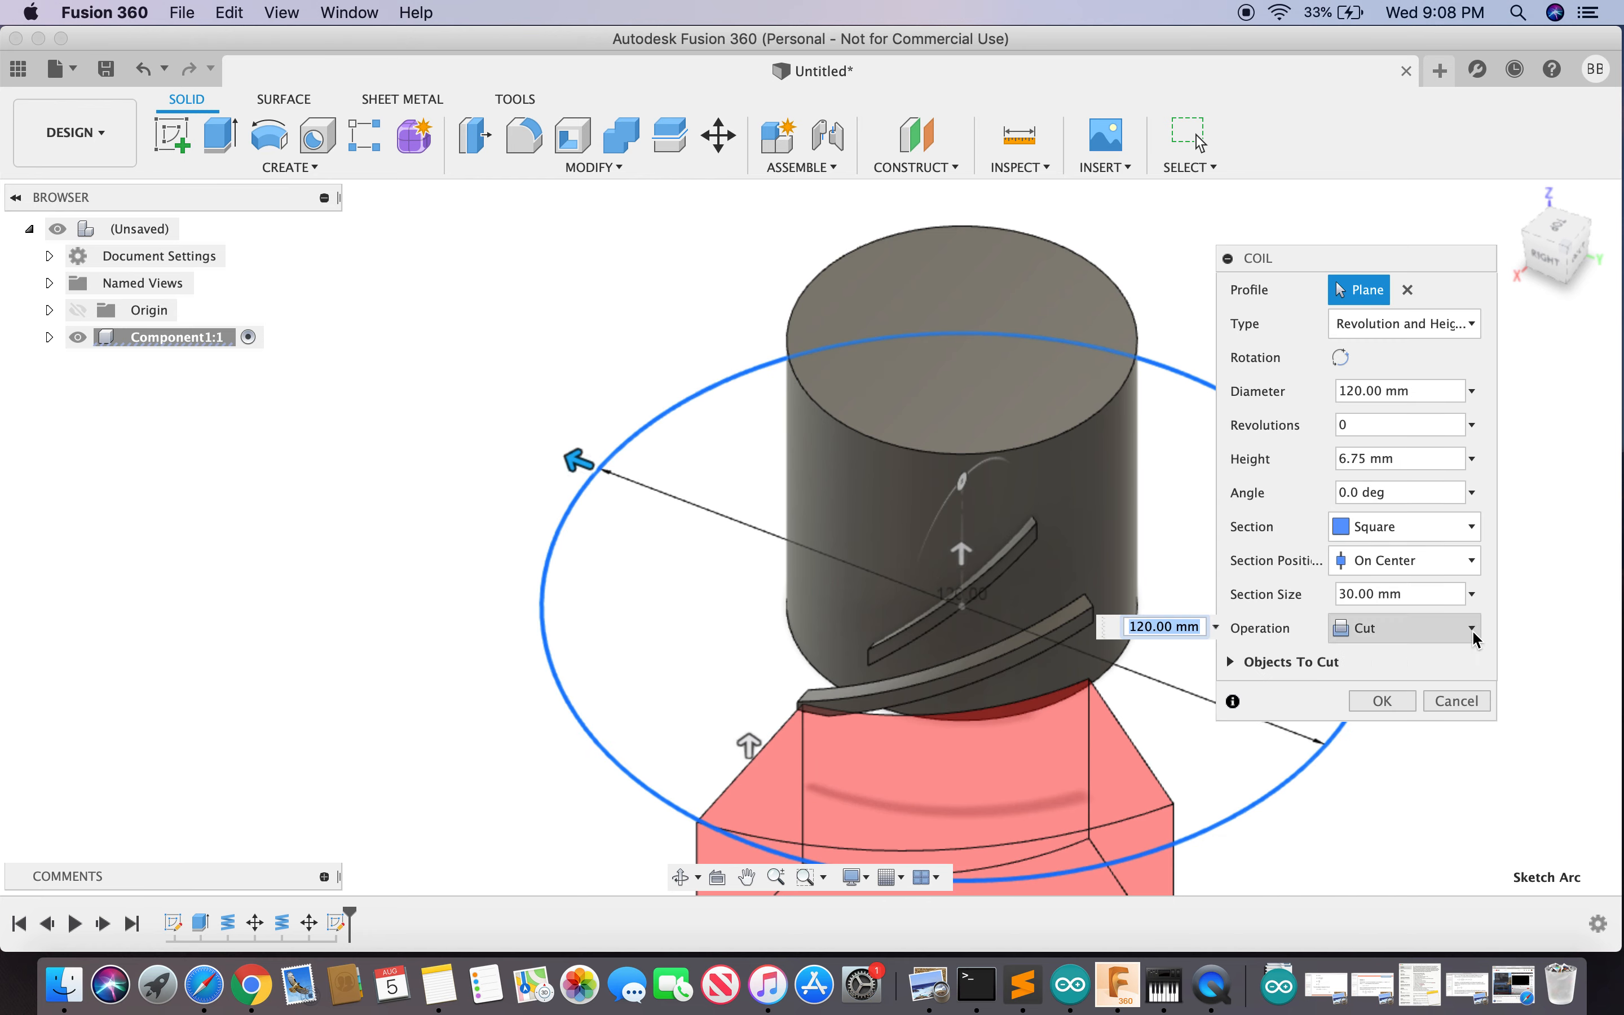
- Set New Body, 3 mm section and 15 mm height, then create the coil
left_click(1426, 627)
left_click(1408, 740)
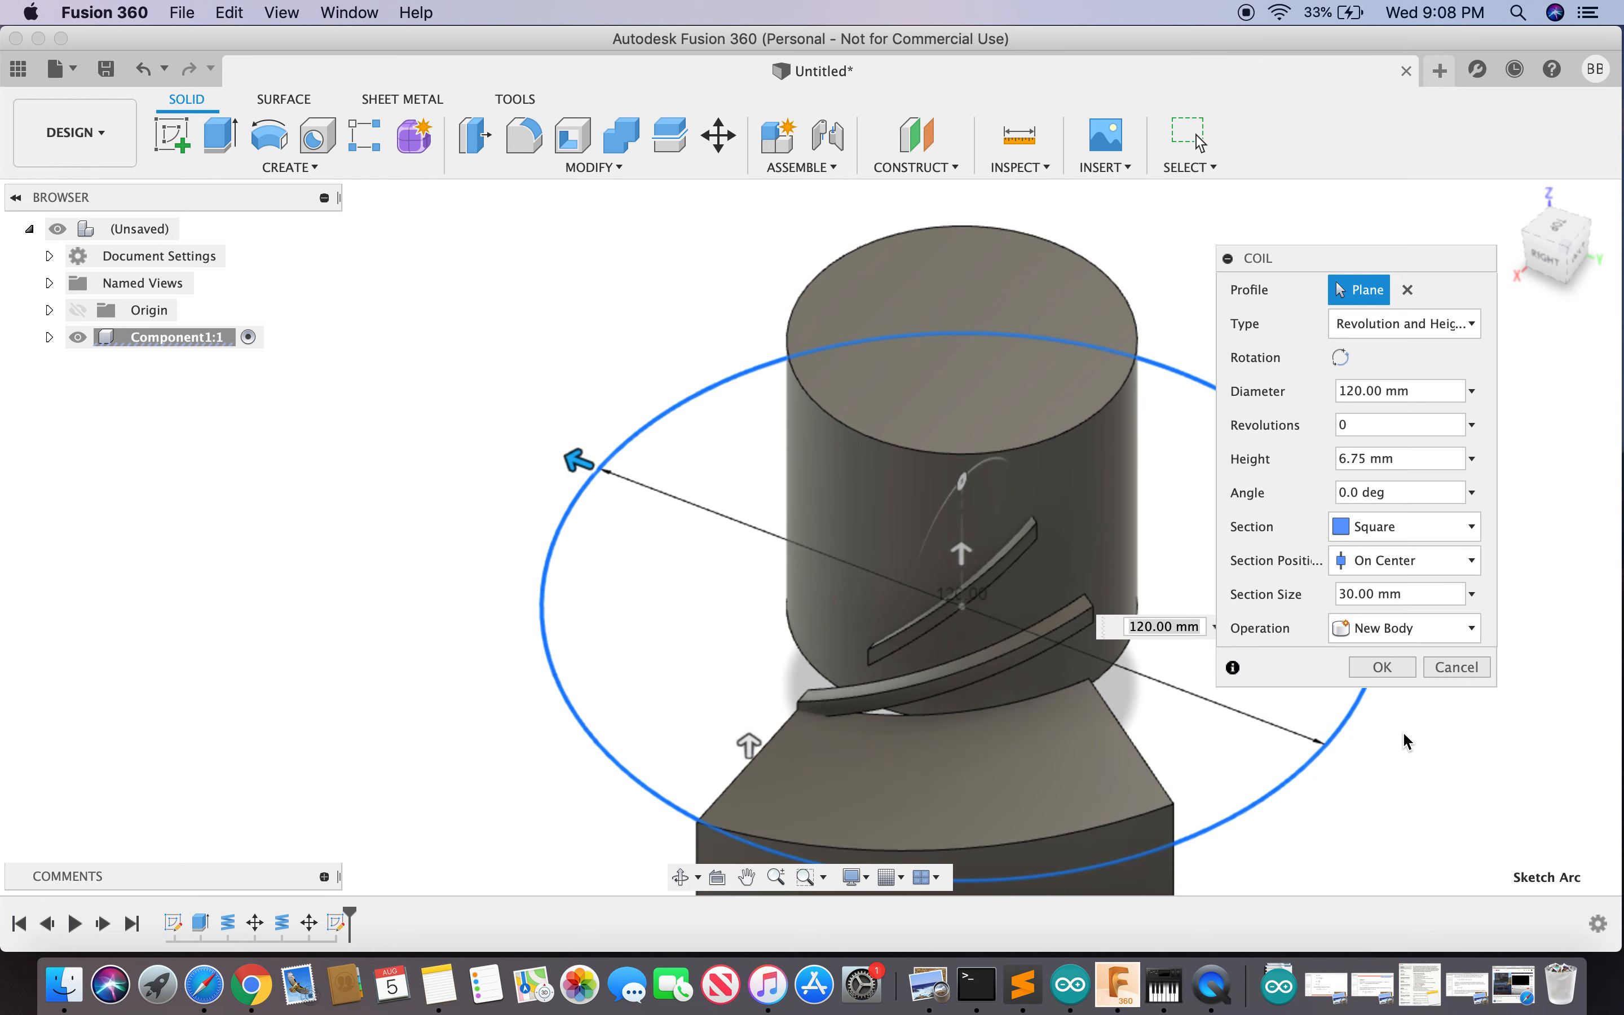
left_click(1472, 594)
left_click(1375, 623)
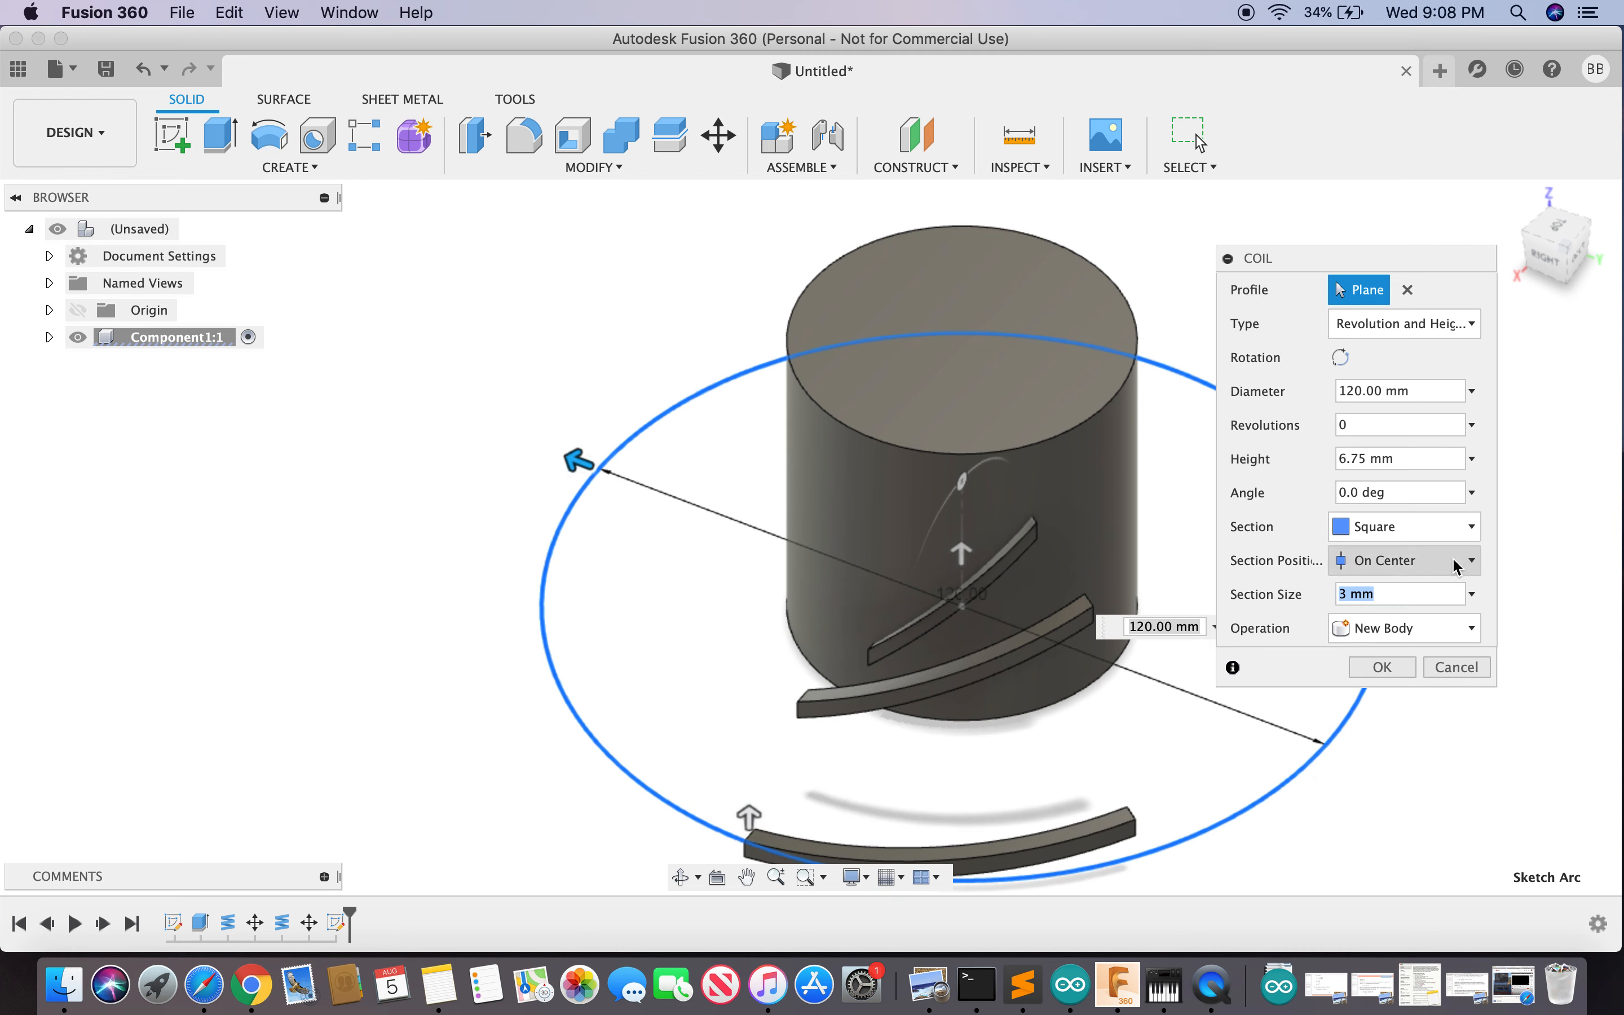
left_click(1472, 459)
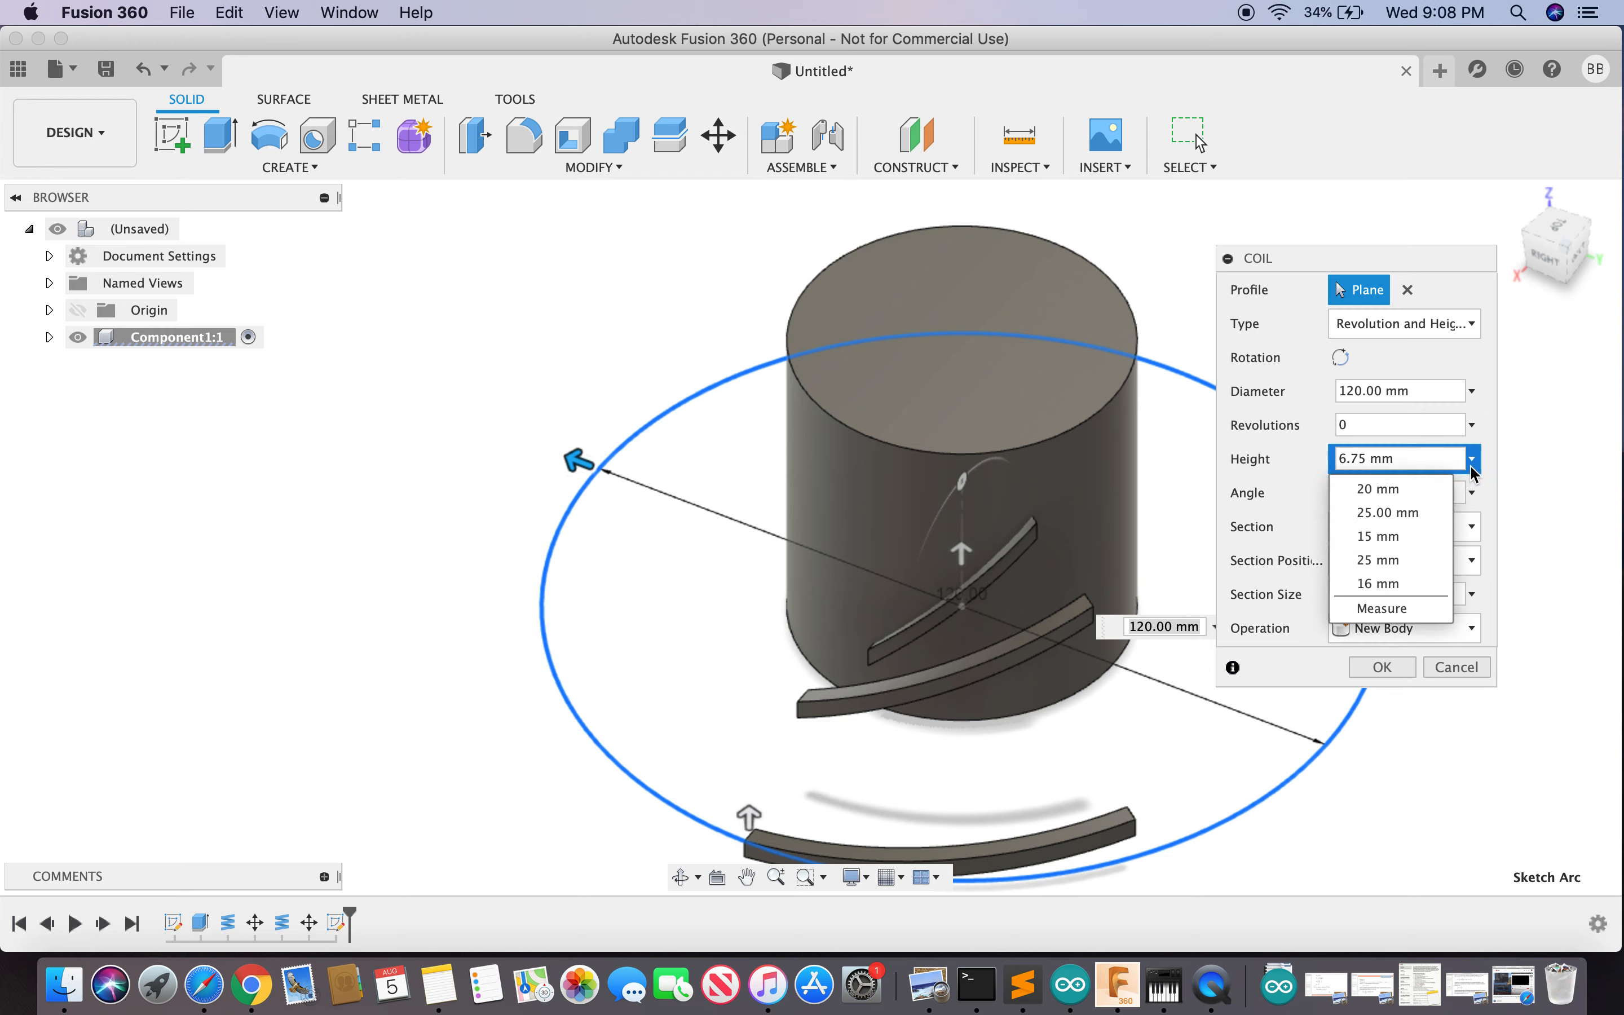
left_click(1409, 540)
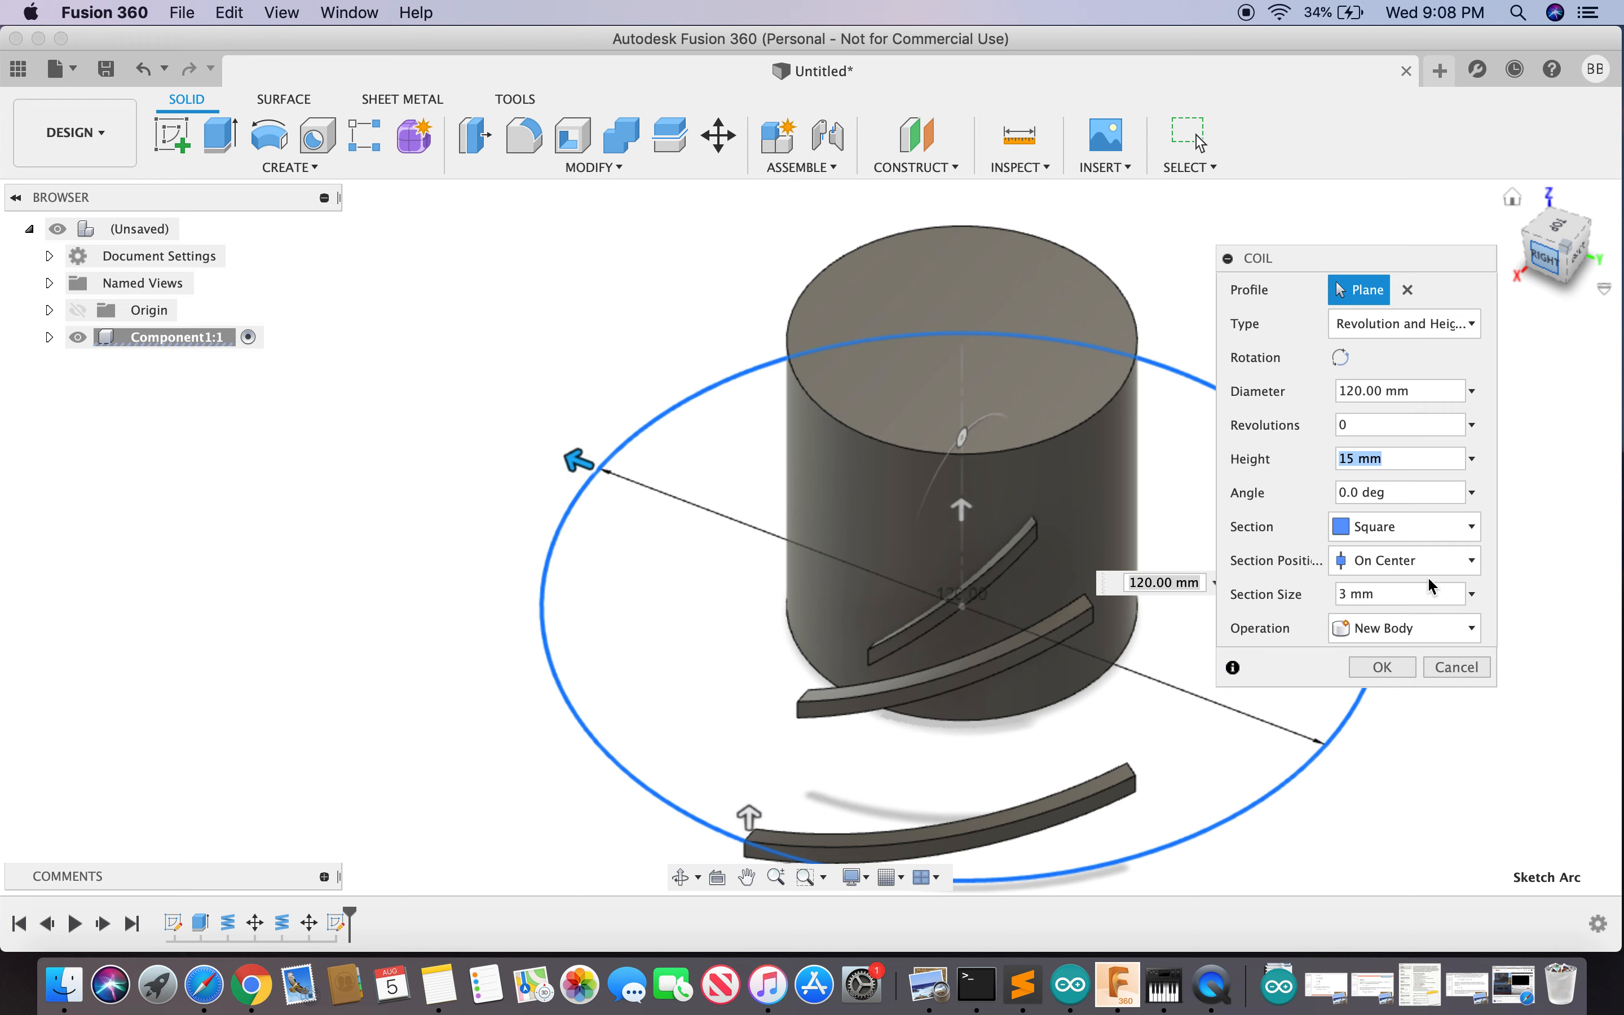
left_click(1381, 667)
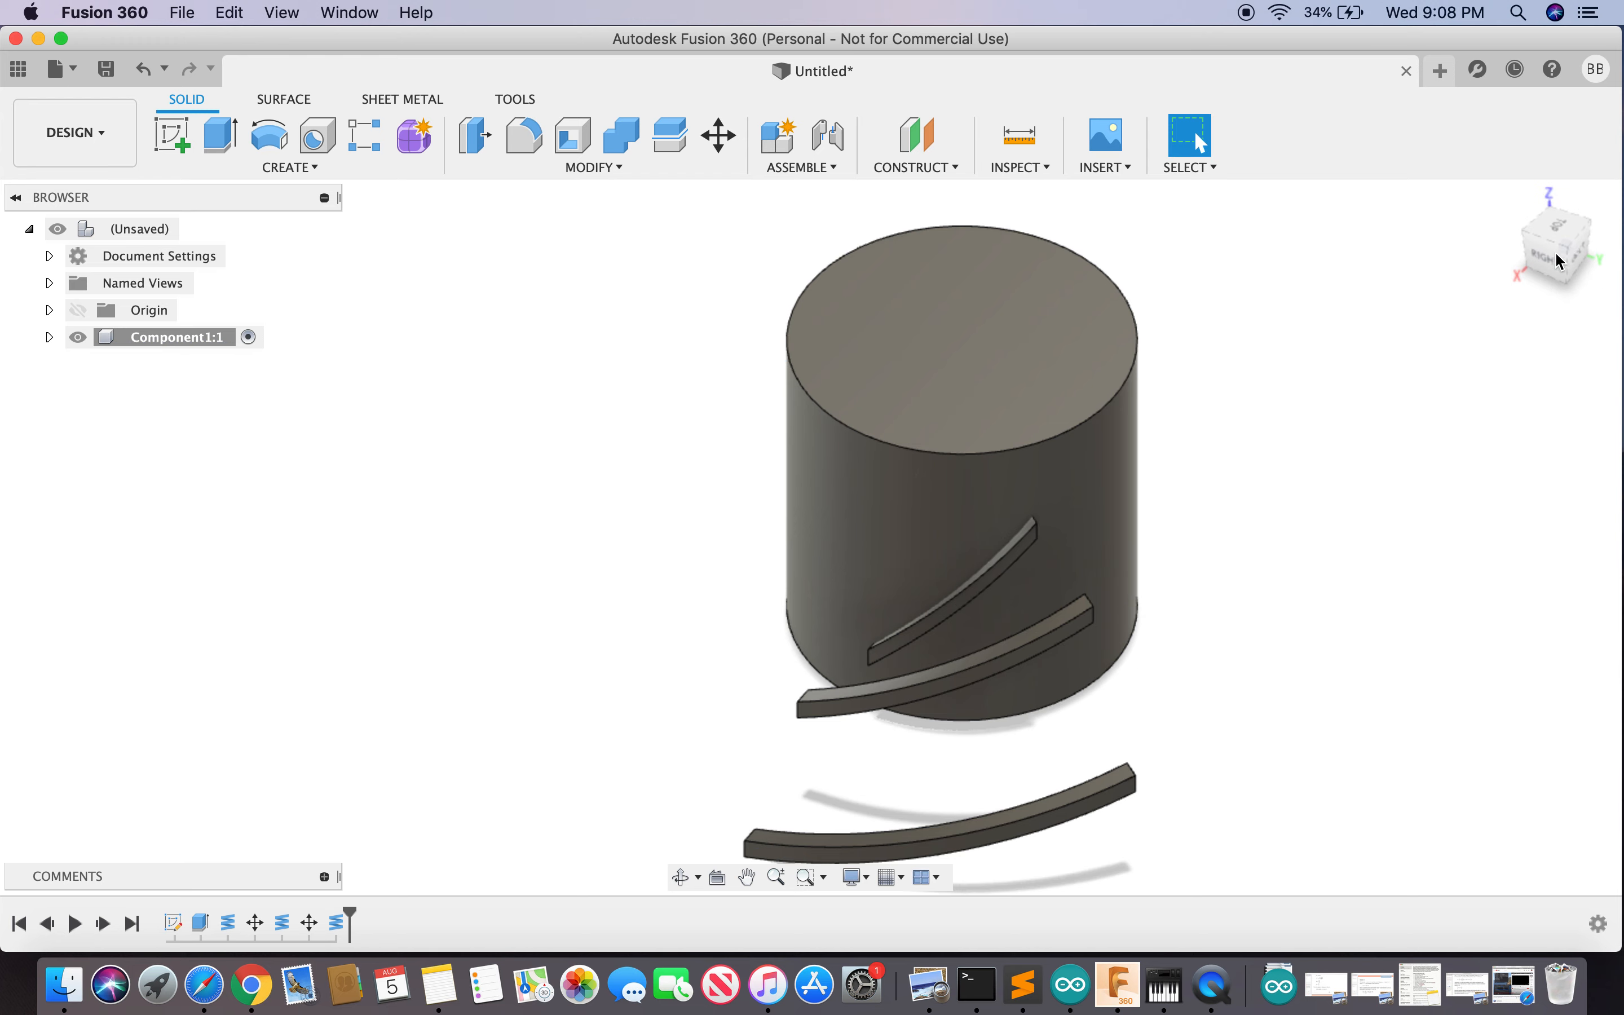
- Preview a 25 mm upward Z move of the lower, wider curved bar Body4, orbiting to check its height
mouse_move(1557, 262)
left_mouse_down()
mouse_move(1440, 163)
mouse_move(1479, 226)
mouse_move(1508, 236)
left_mouse_up()
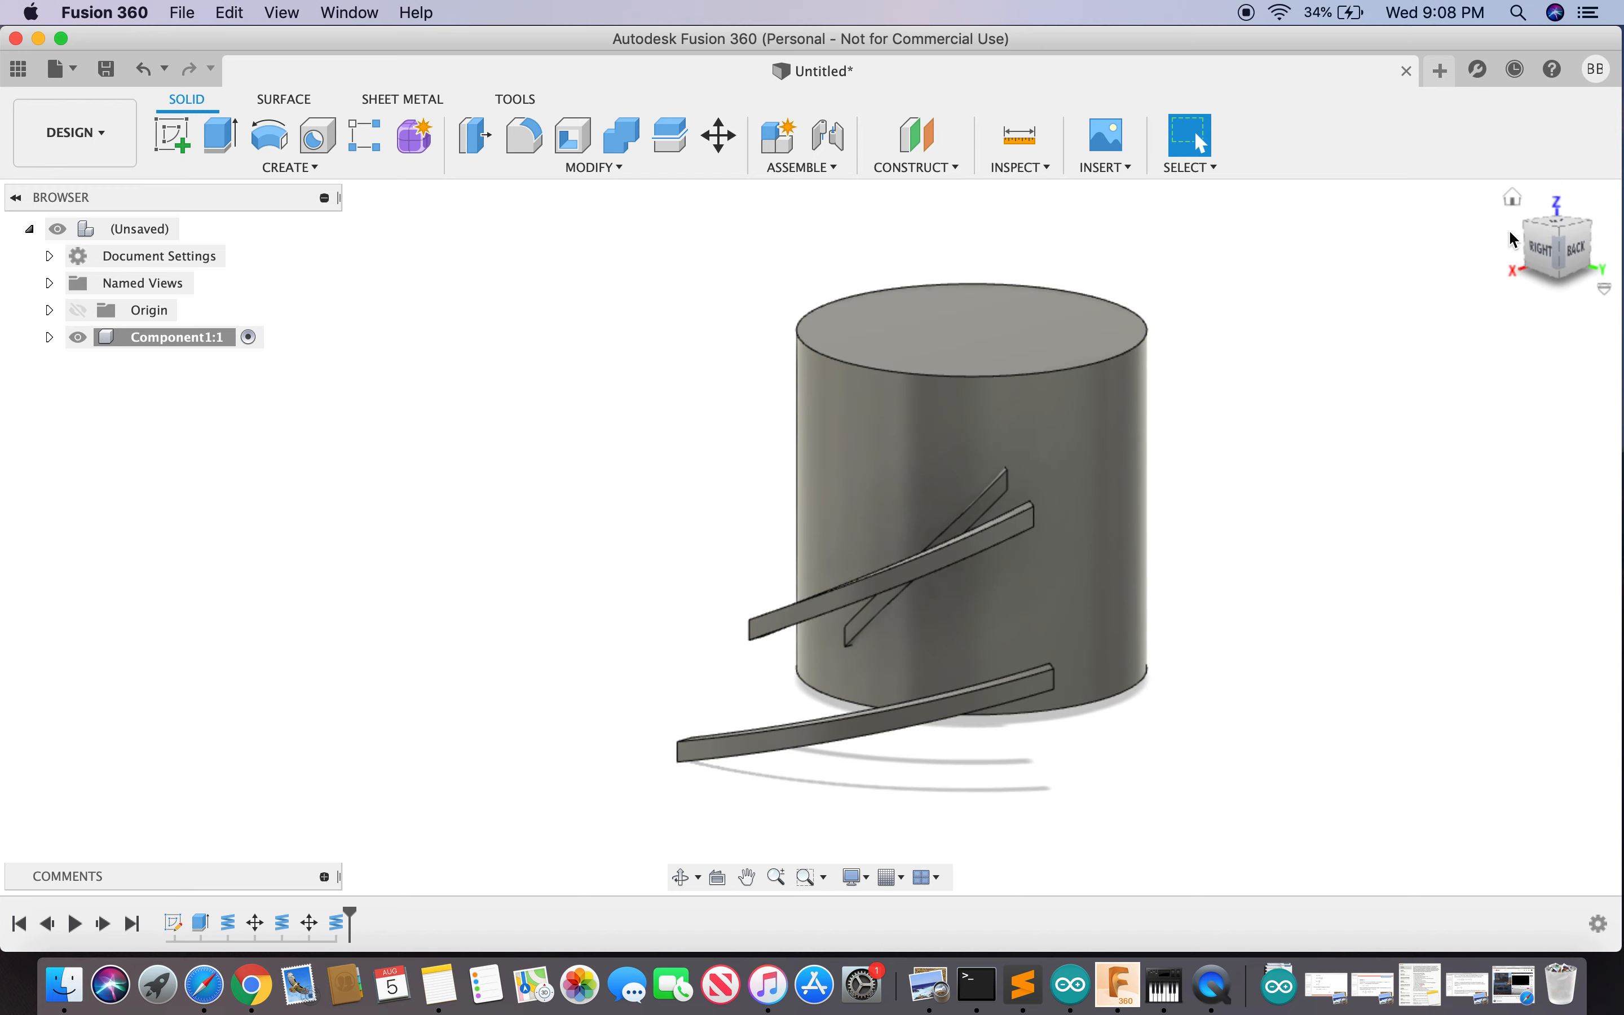
type("smove")
key("Return")
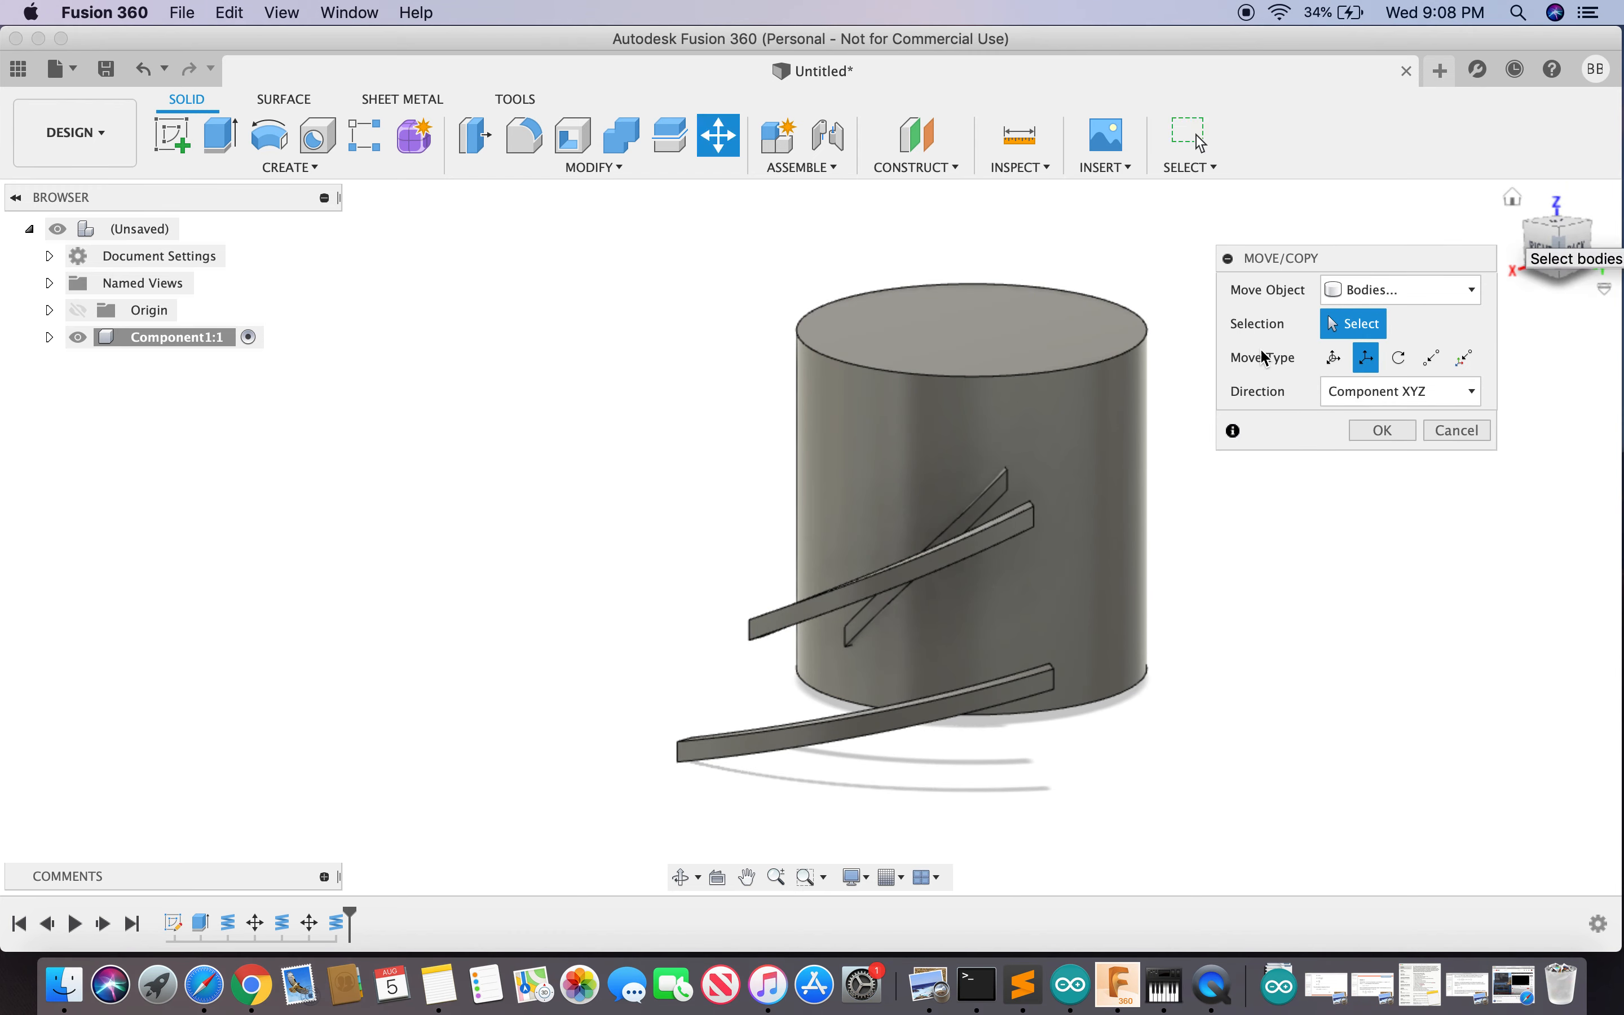
left_click(877, 722)
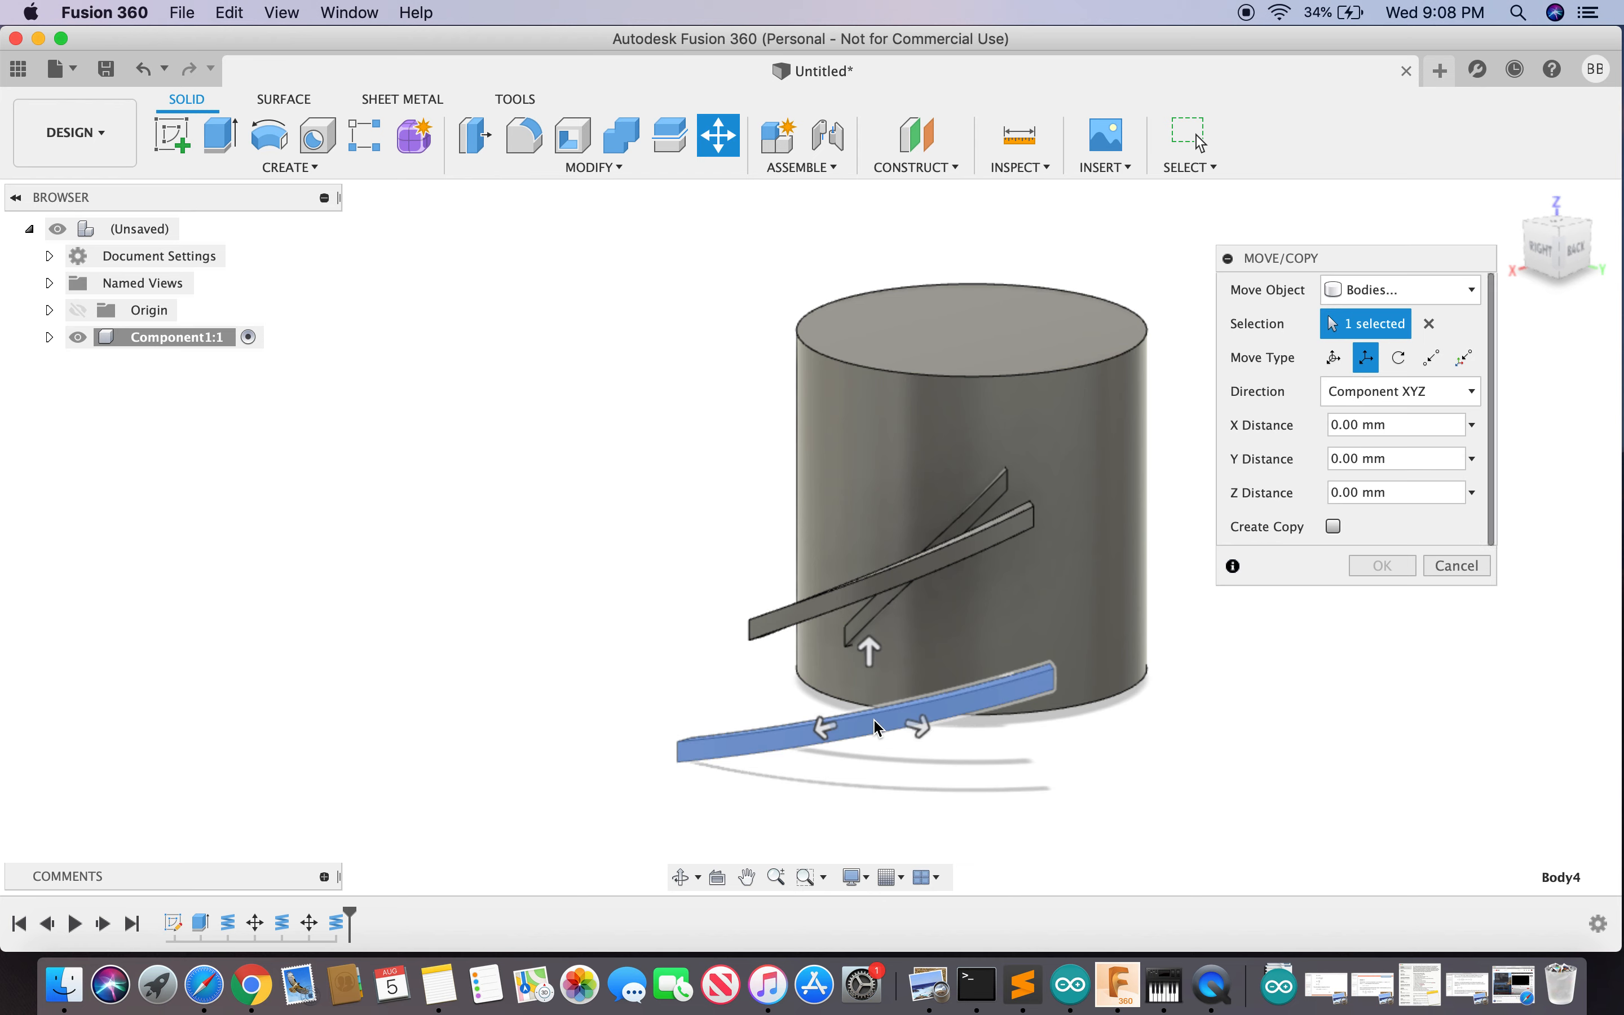
left_click_drag(876, 632, 899, 488)
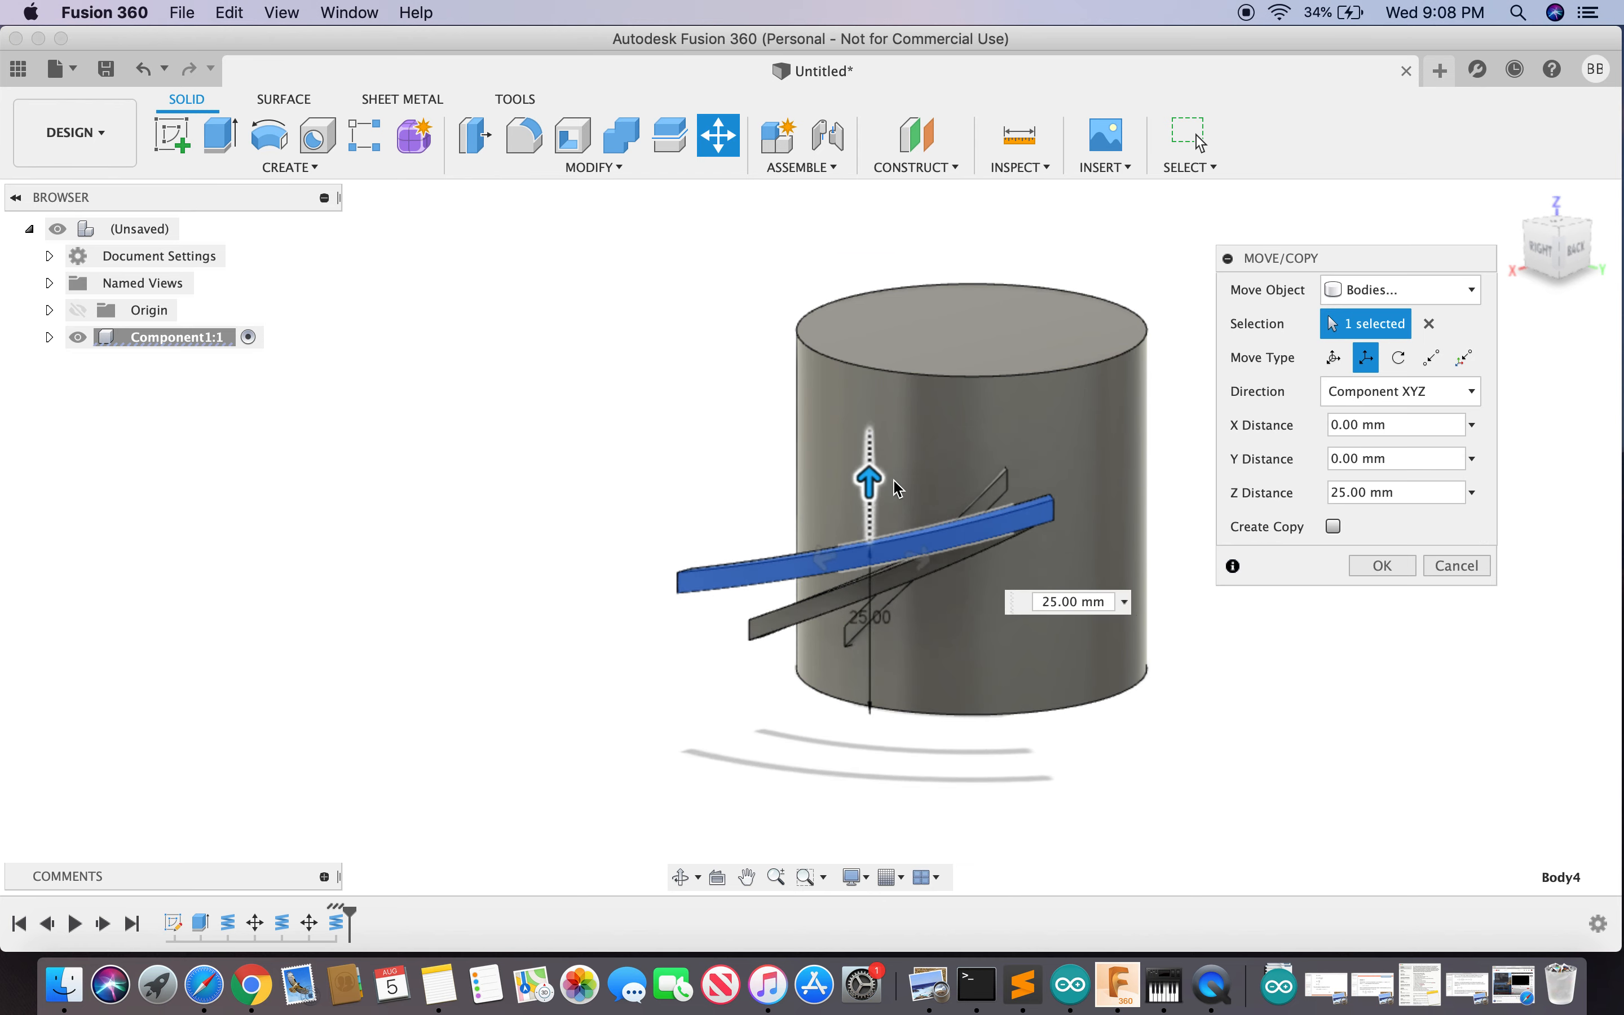
left_click(1573, 251)
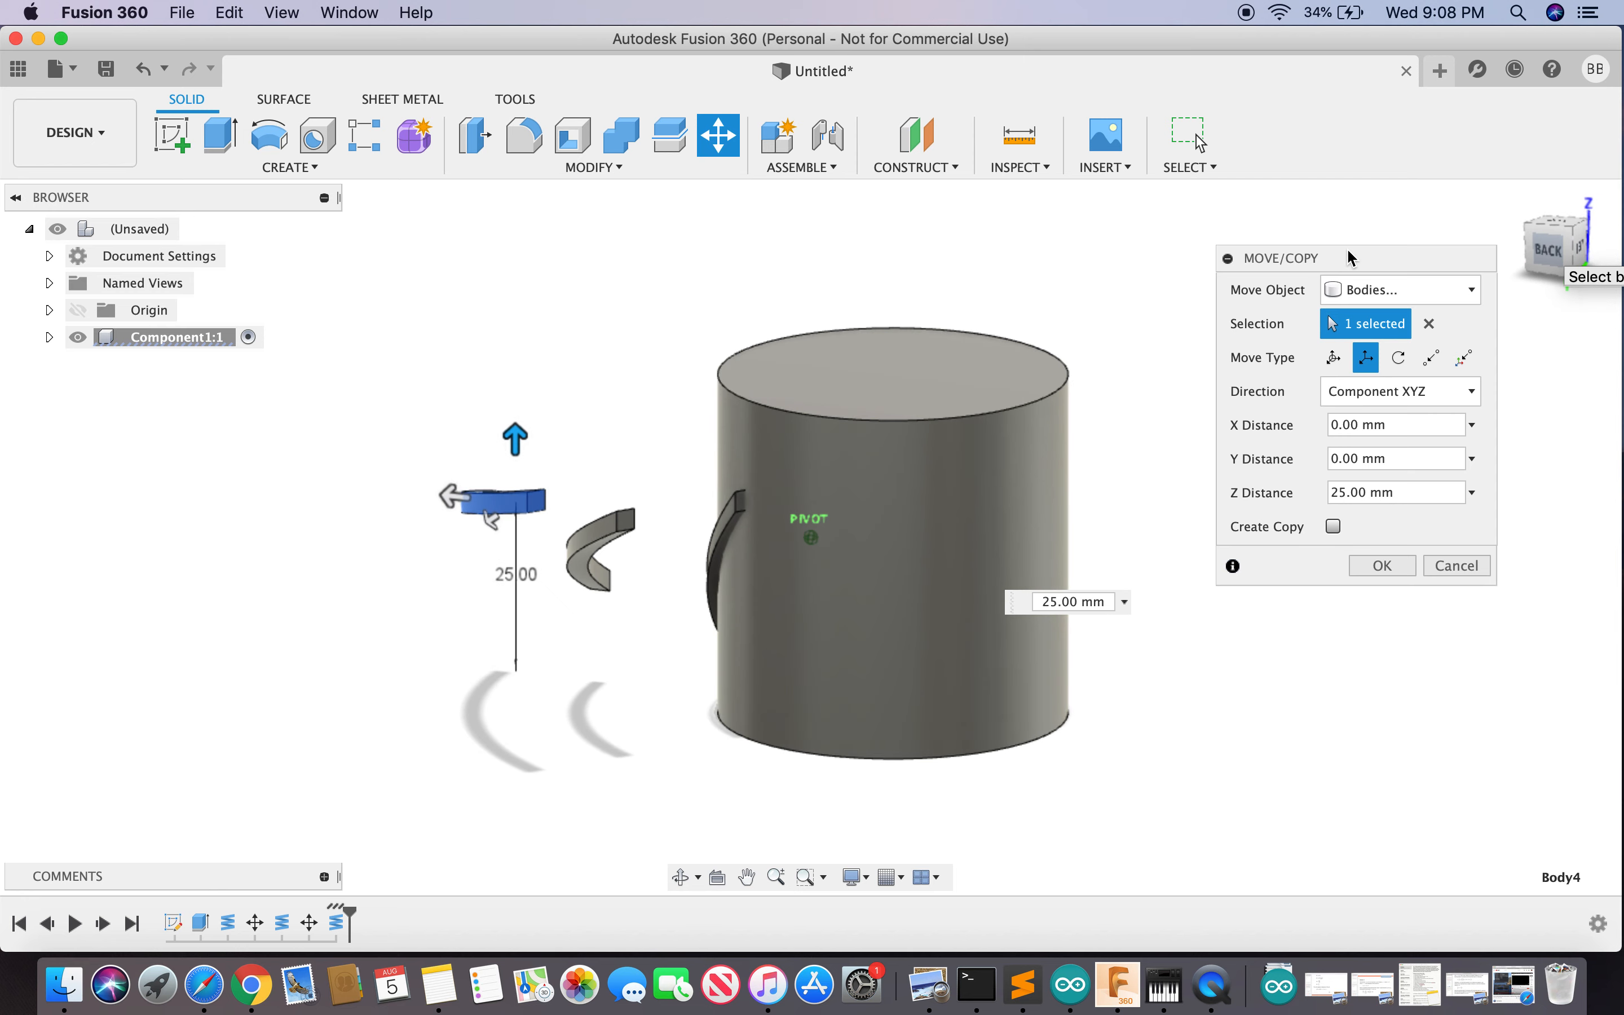
left_click_drag(1401, 276, 1596, 300)
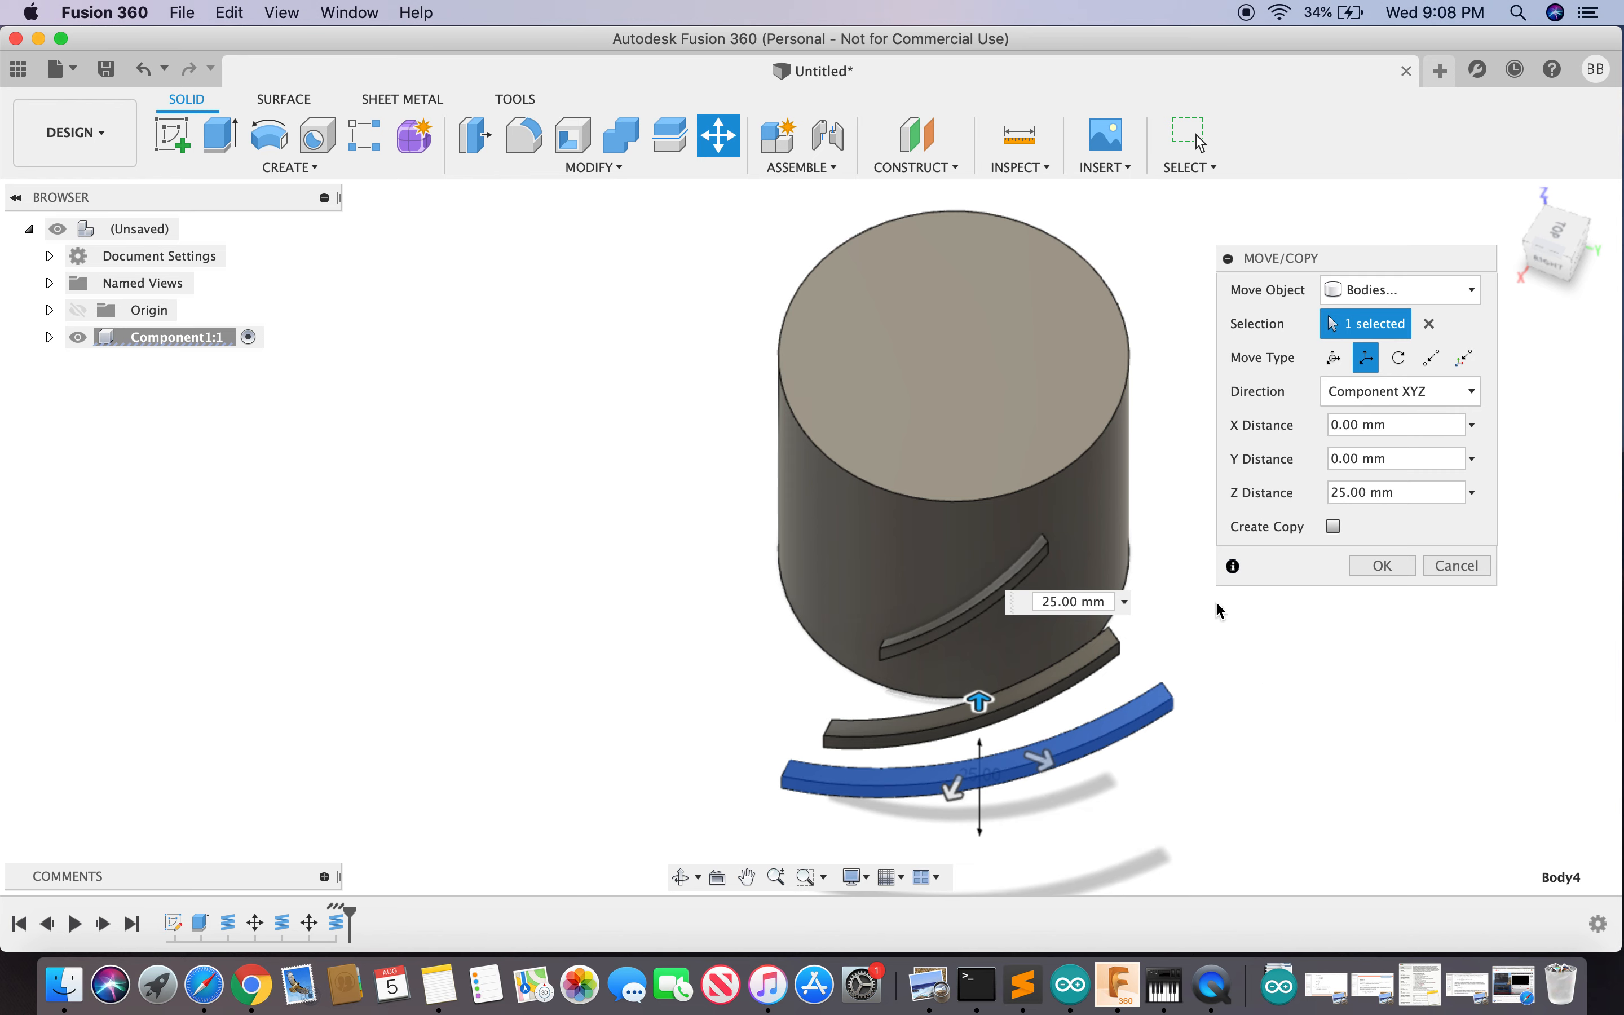
- Rotate Body4 30 degrees about the hub's top circular edge, checking from the top view
left_click(1401, 358)
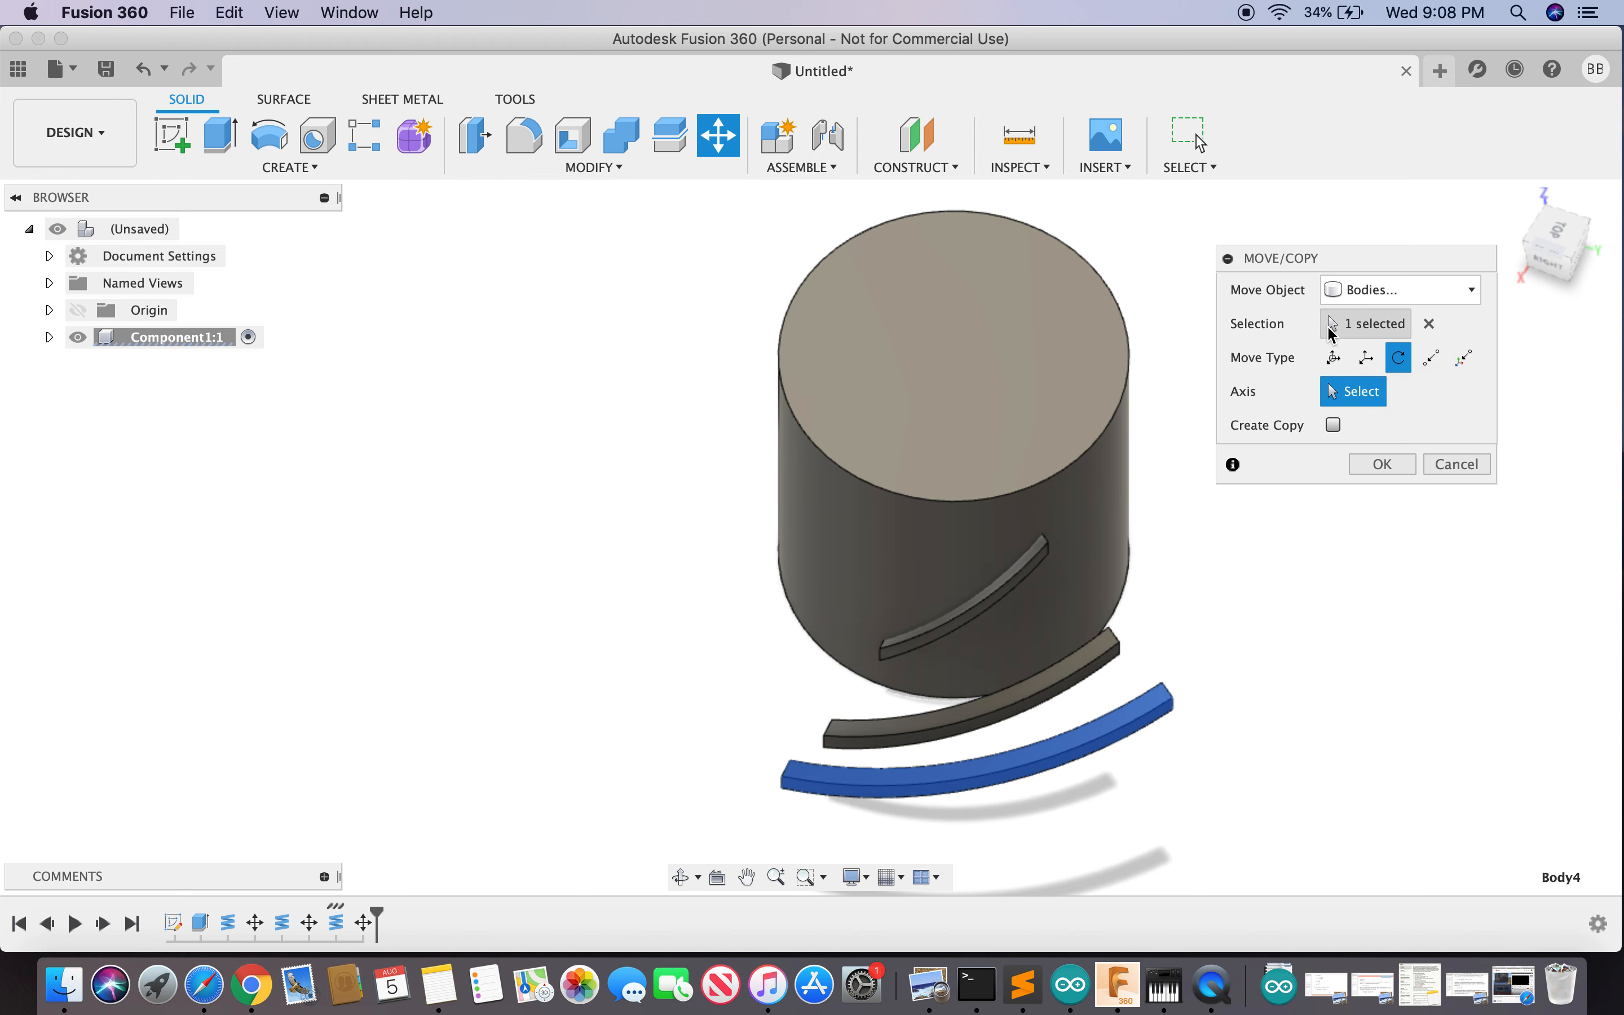
left_click(1348, 325)
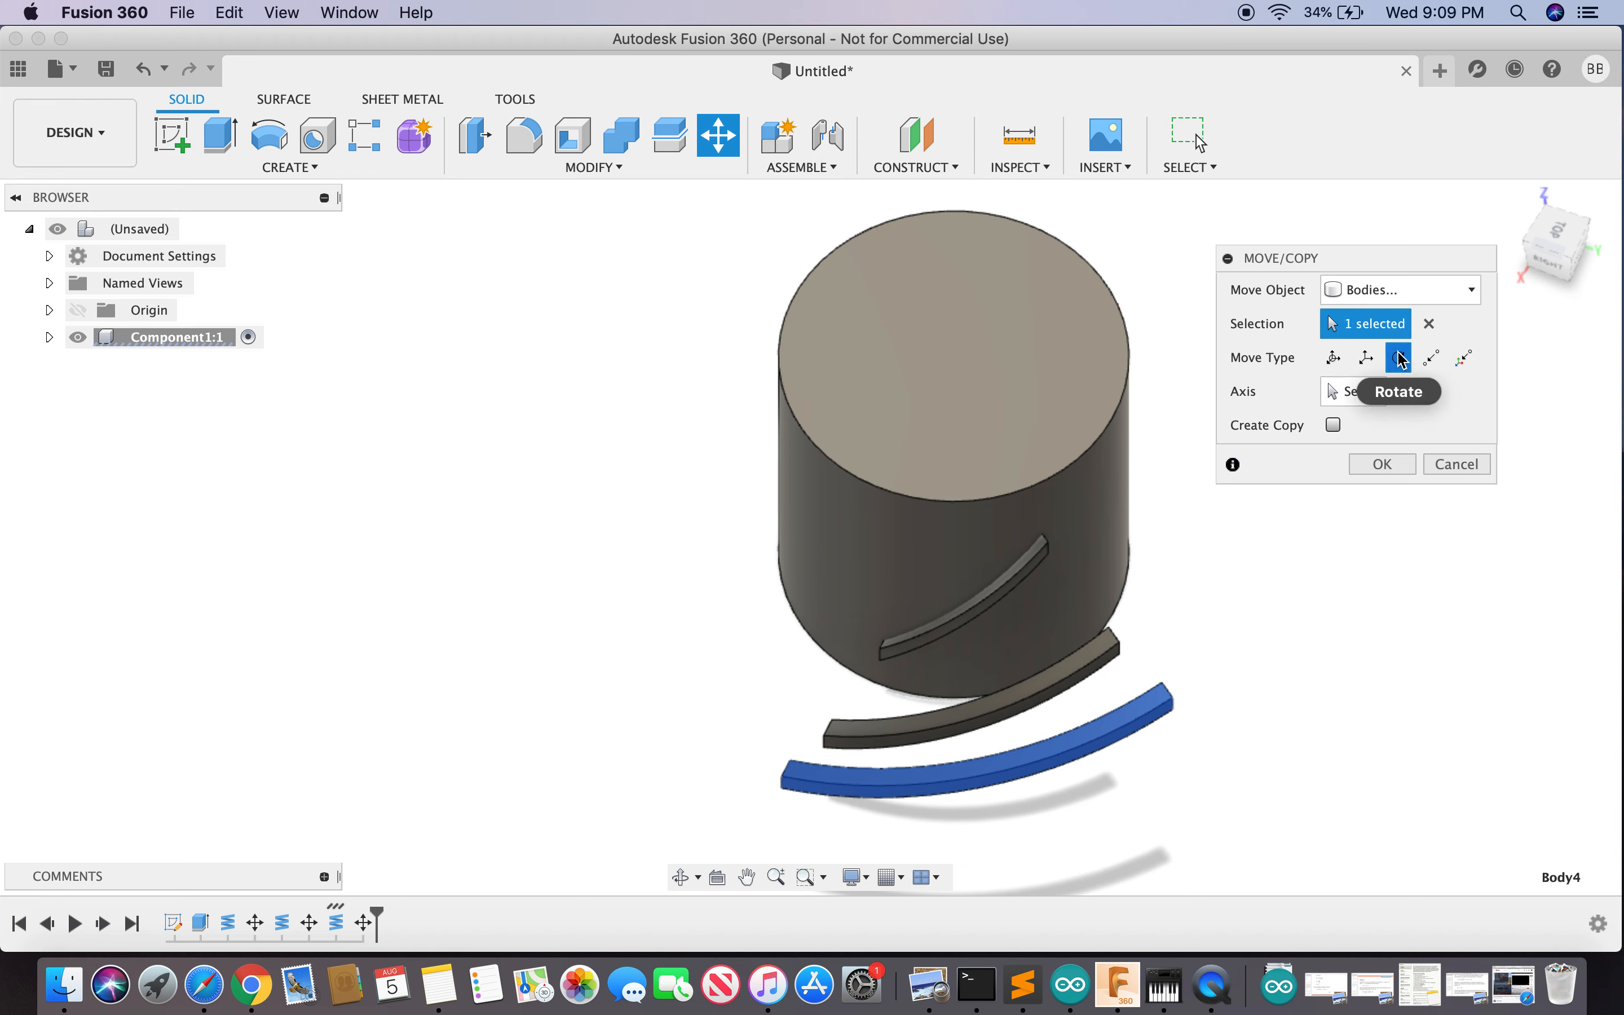
left_click(1366, 402)
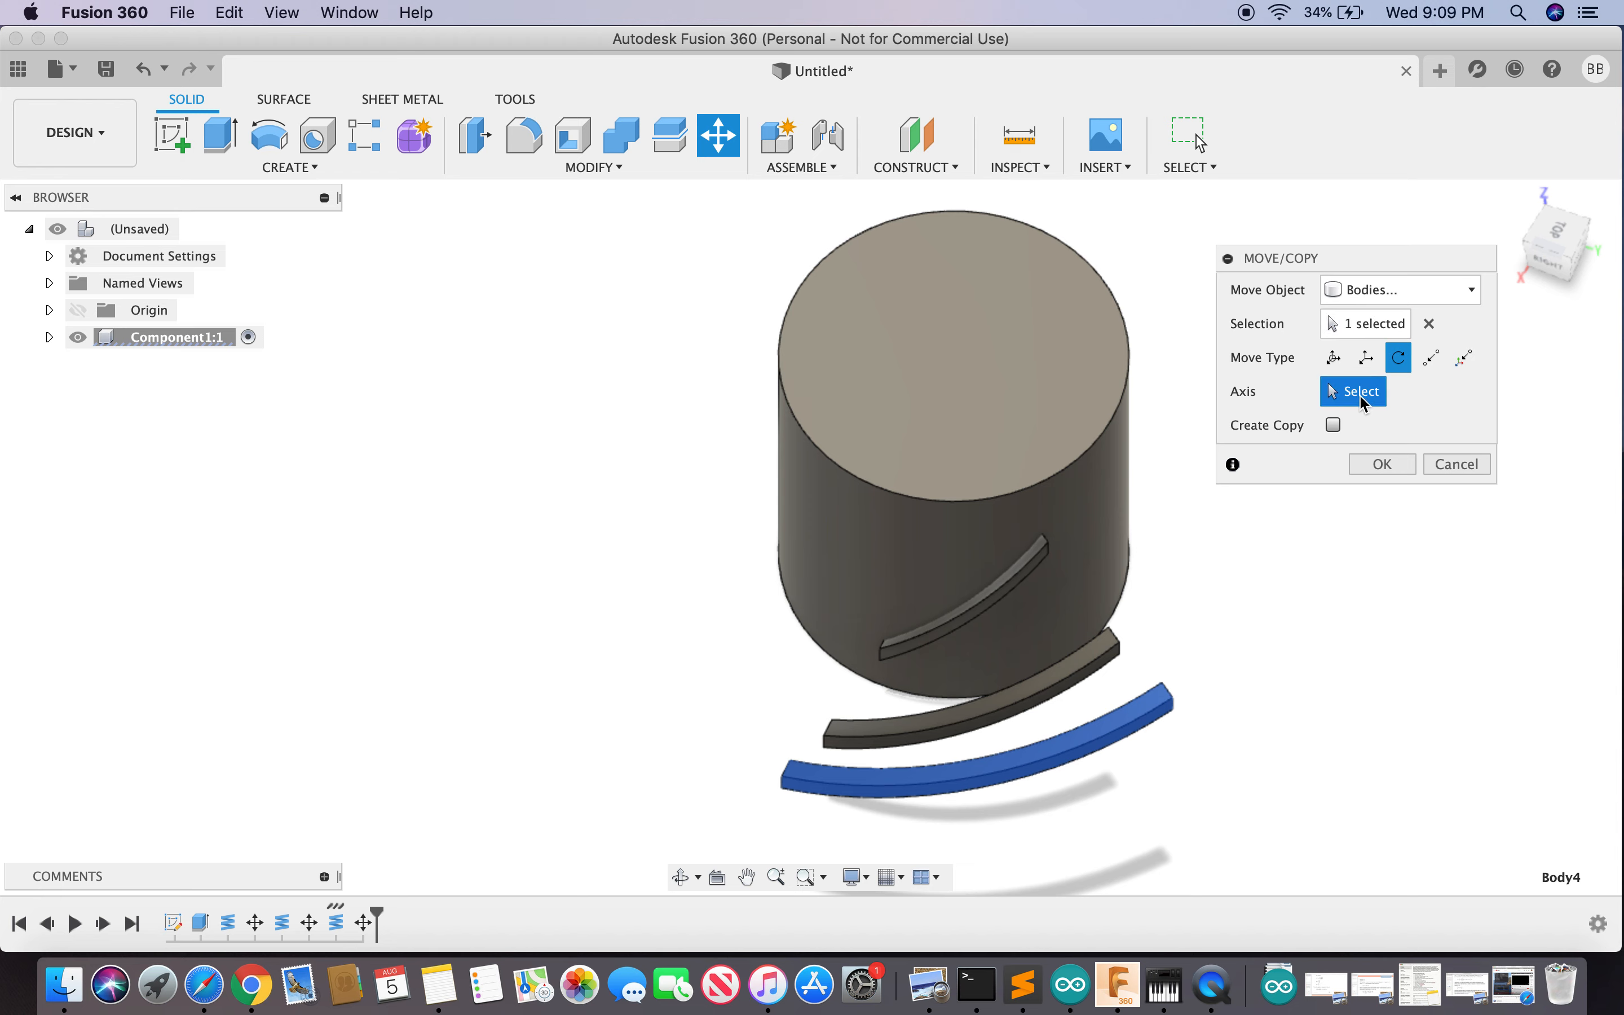
left_click(1081, 457)
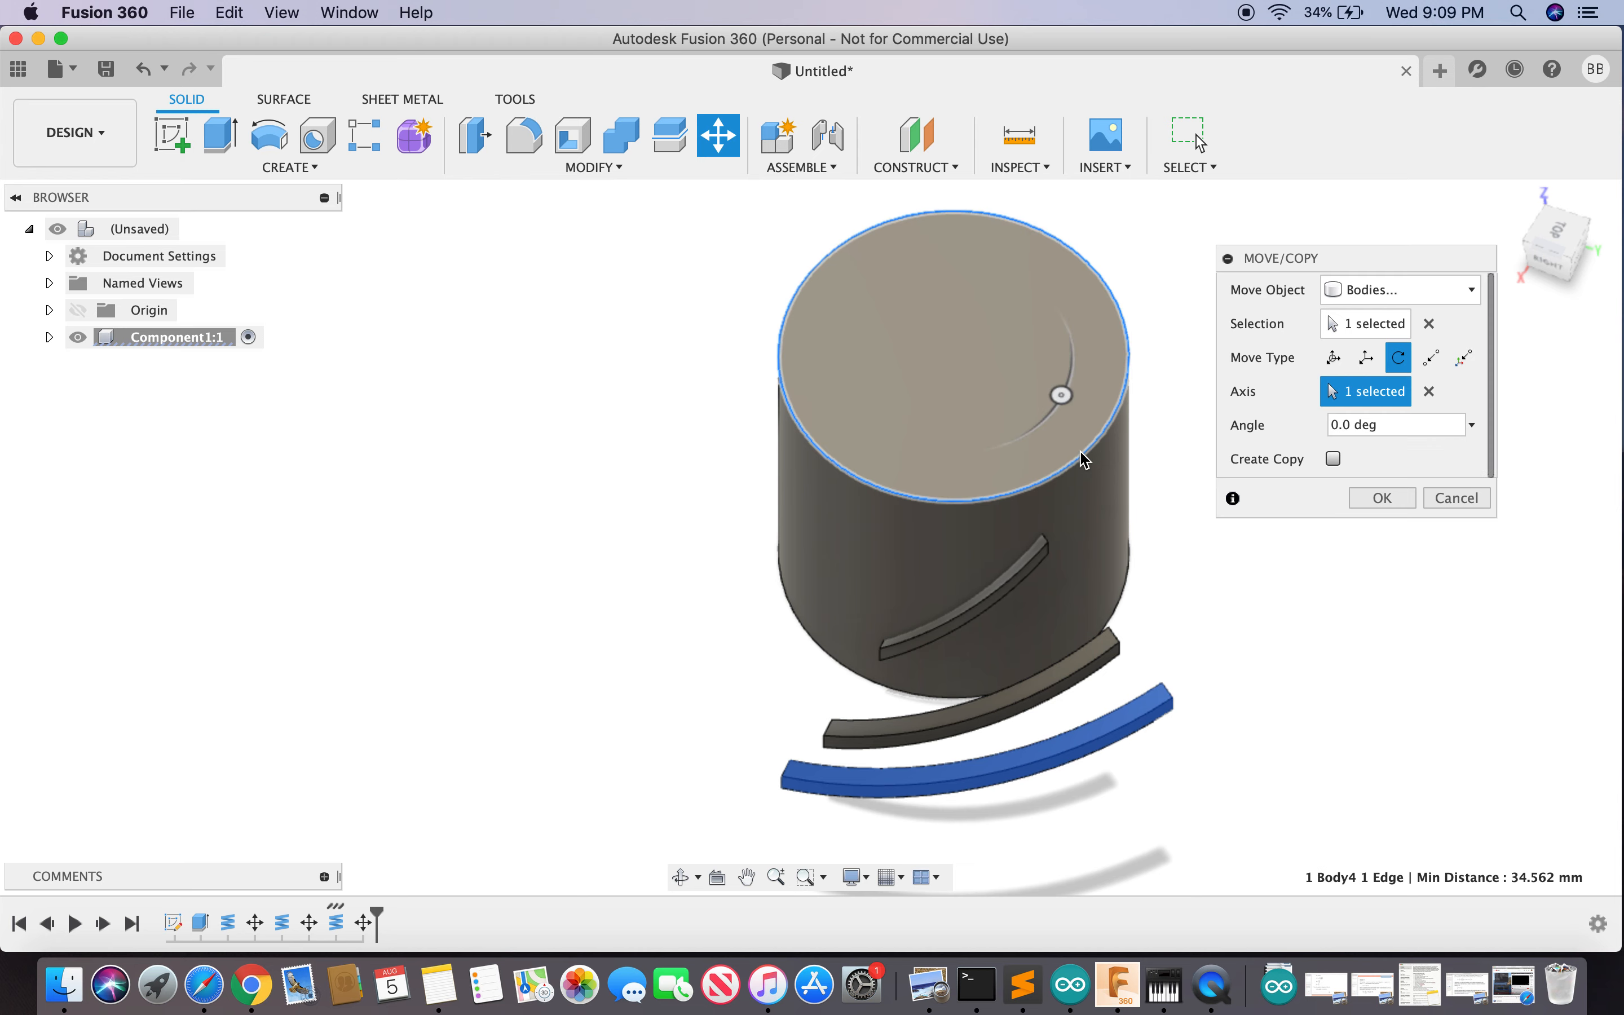
left_click_drag(1063, 395, 1067, 349)
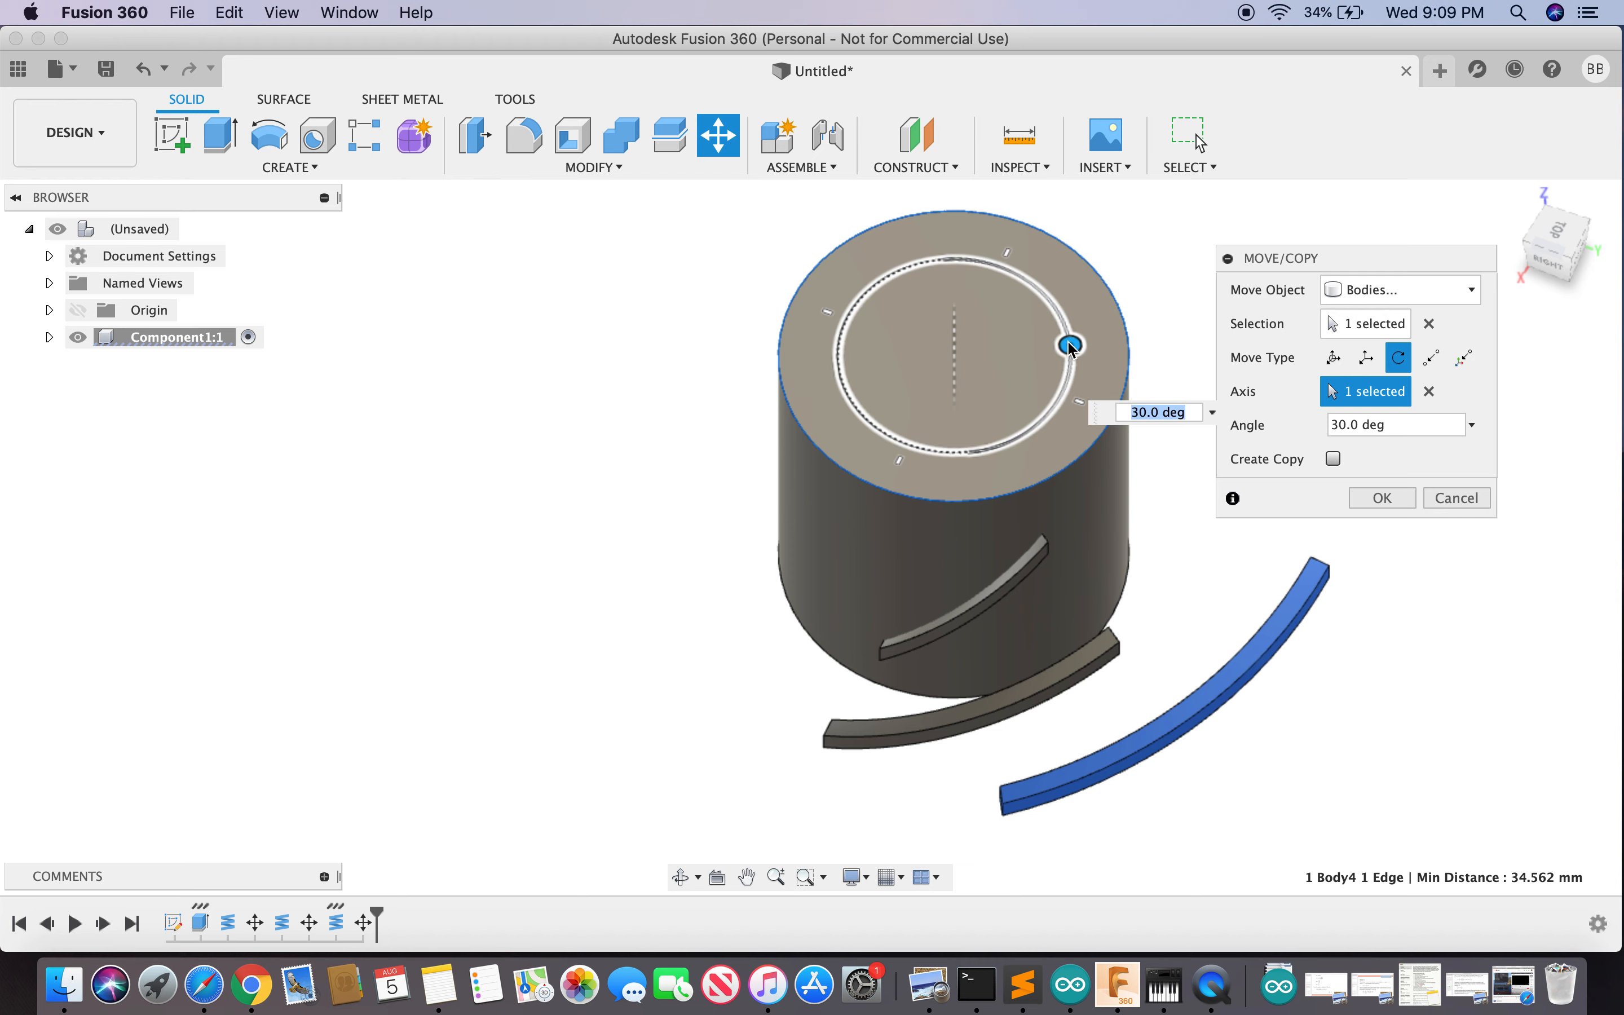
left_click(1550, 258)
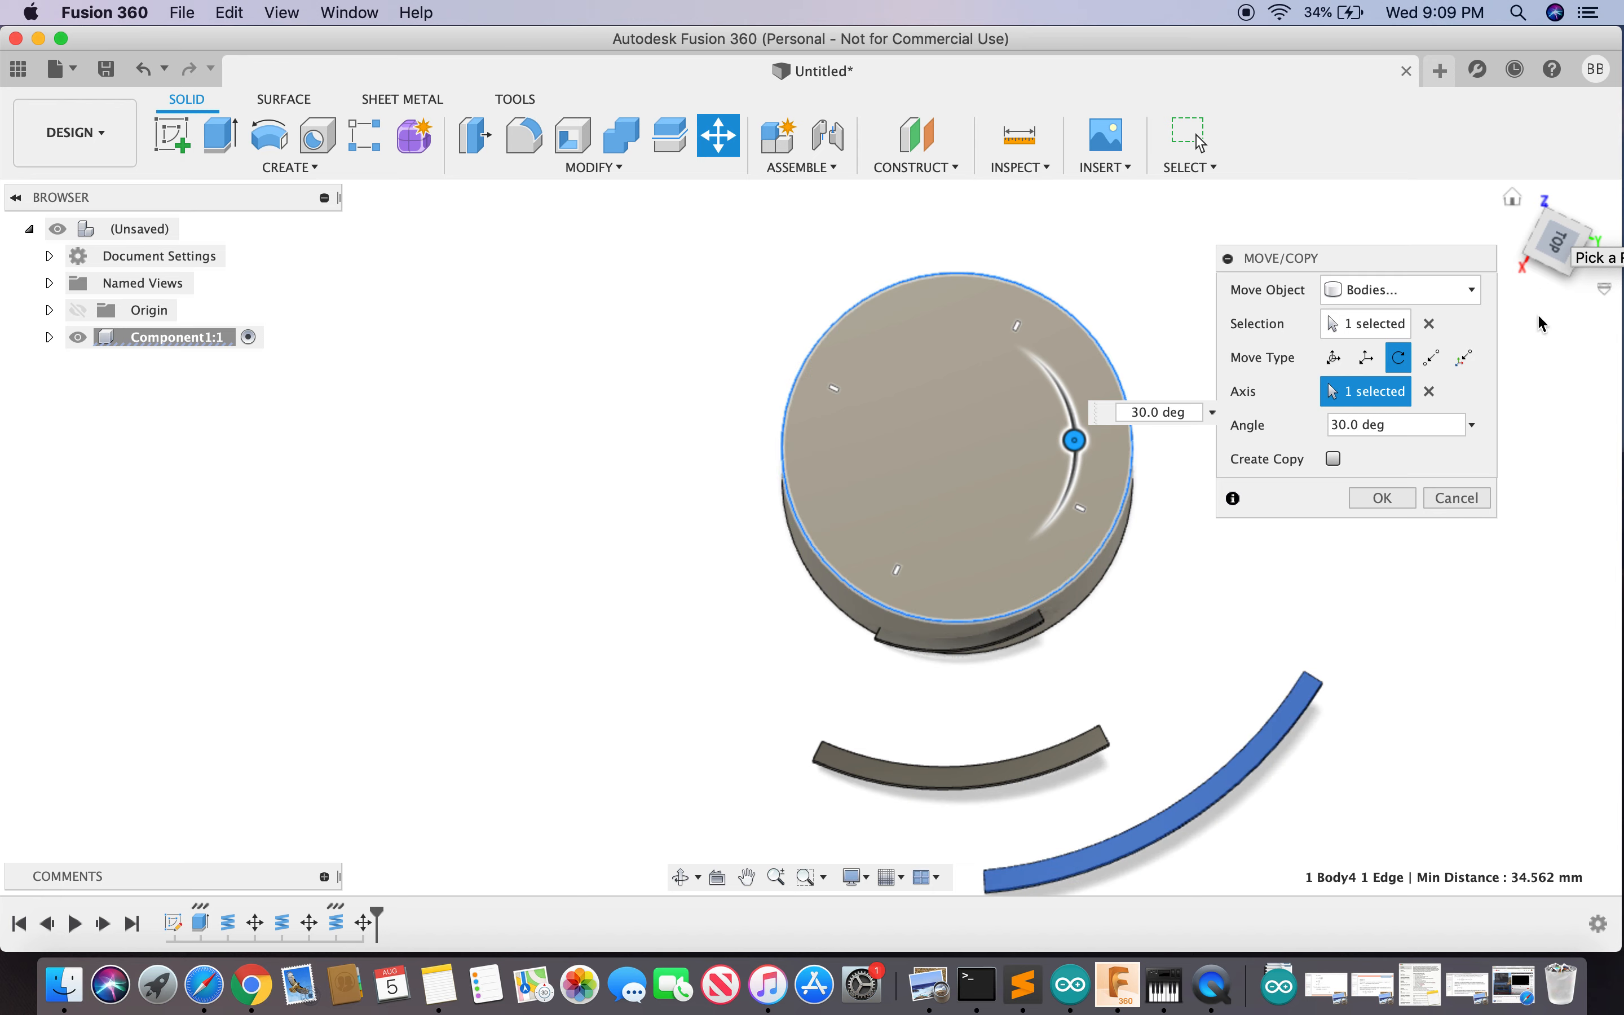
left_click(1384, 499)
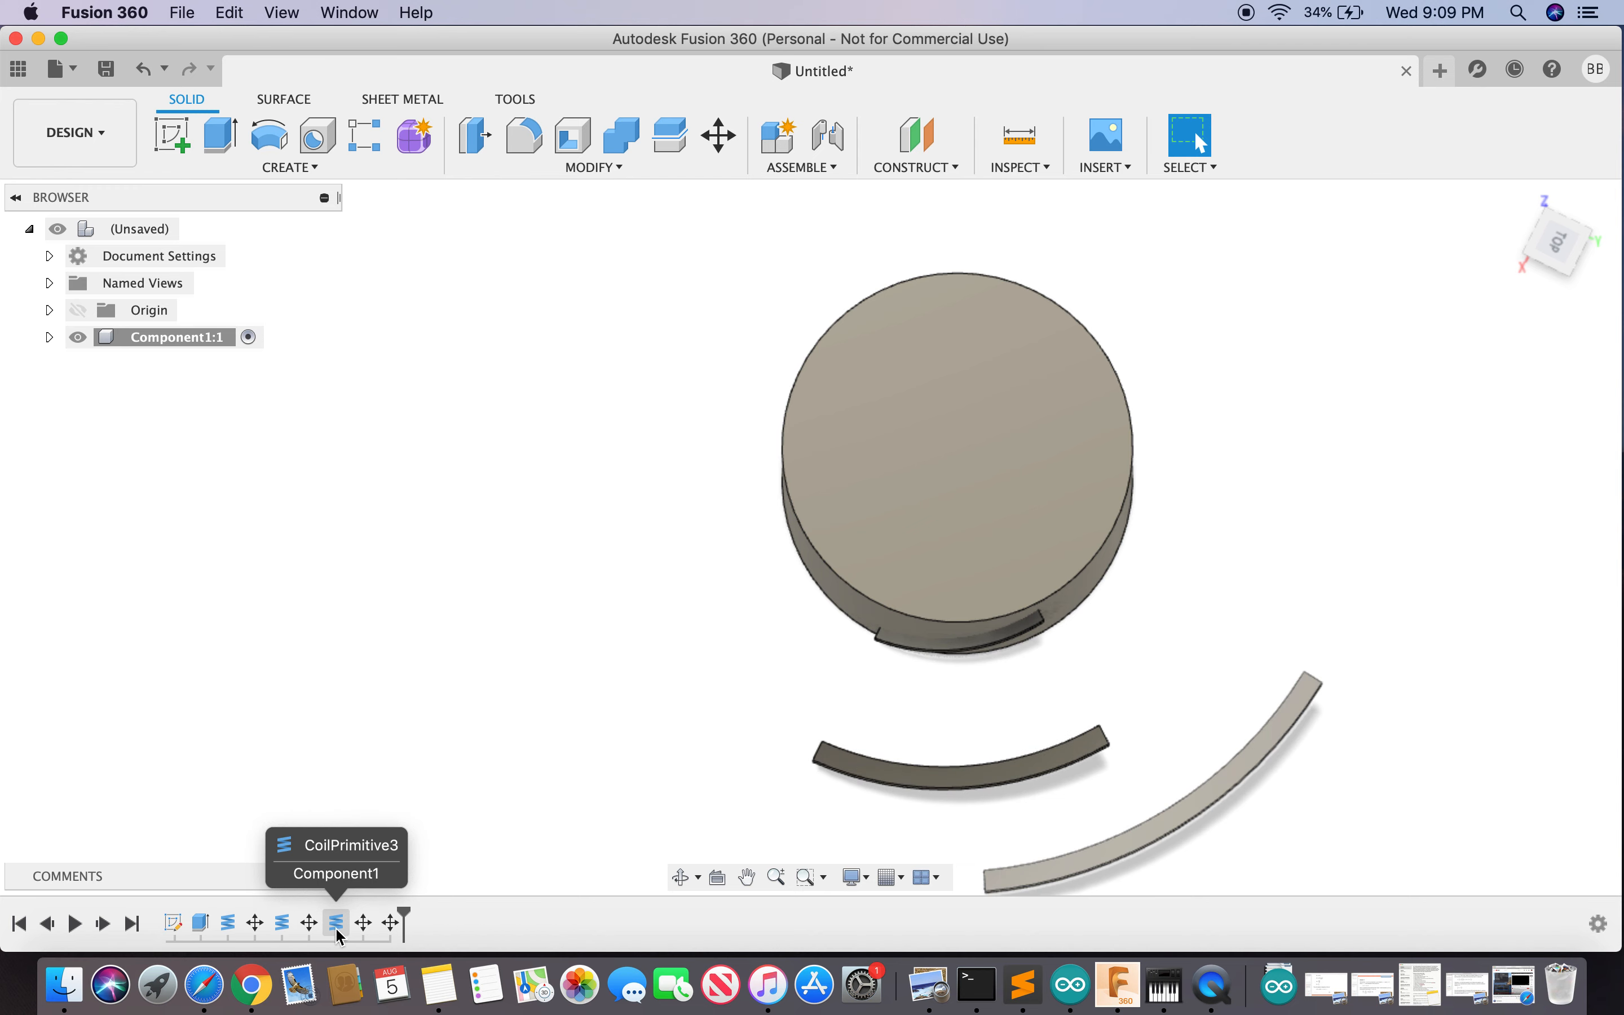
- Open the CoilPrimitive2 feature for editing, then cancel to leave it unchanged
right_click(282, 925)
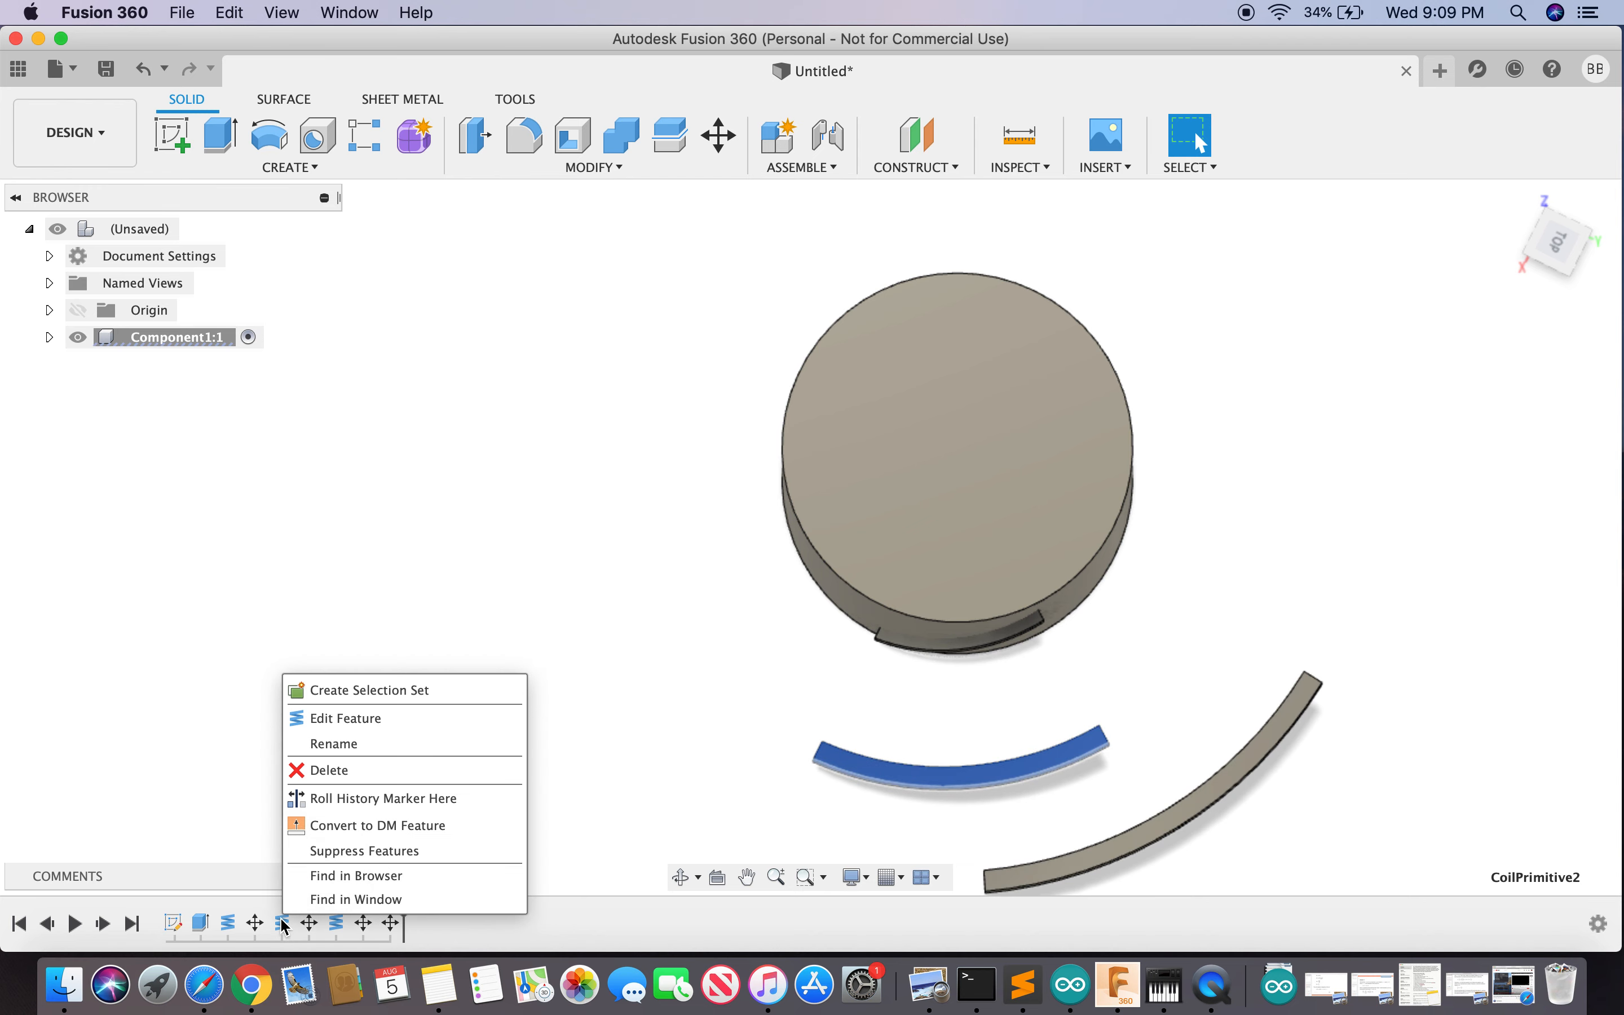
left_click(370, 718)
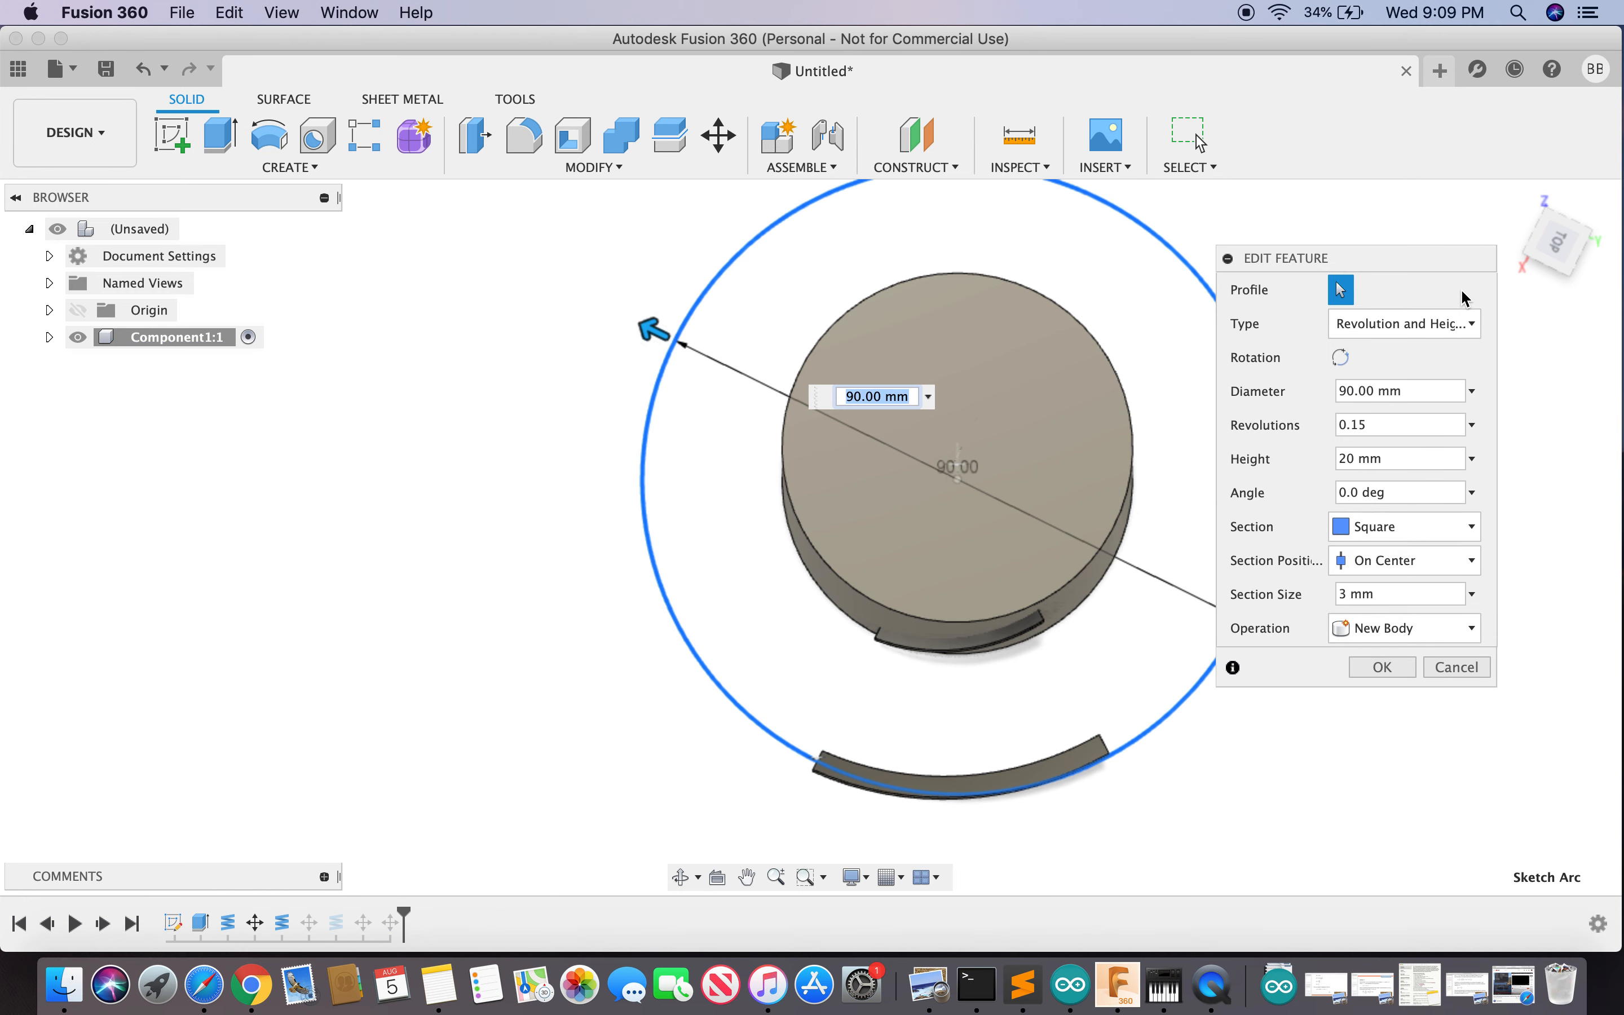
left_click(1455, 676)
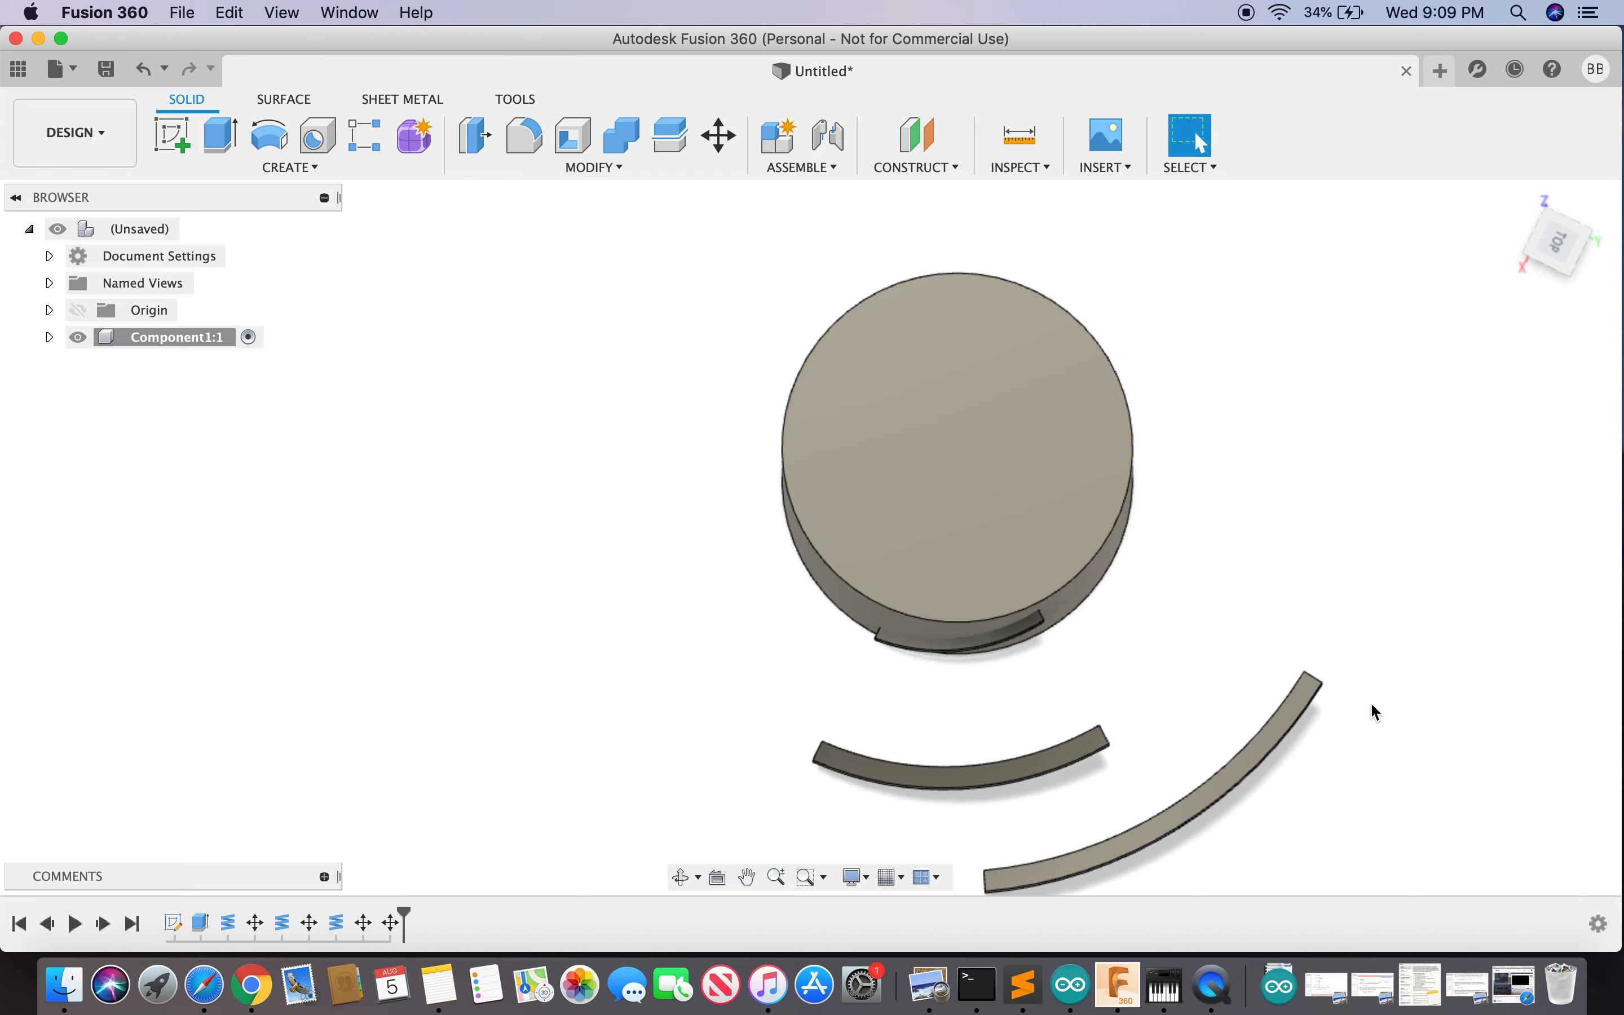
- Rotate the middle arc body, Body3, 20 degrees about the hub's outer edge with Move/Copy
type("smov")
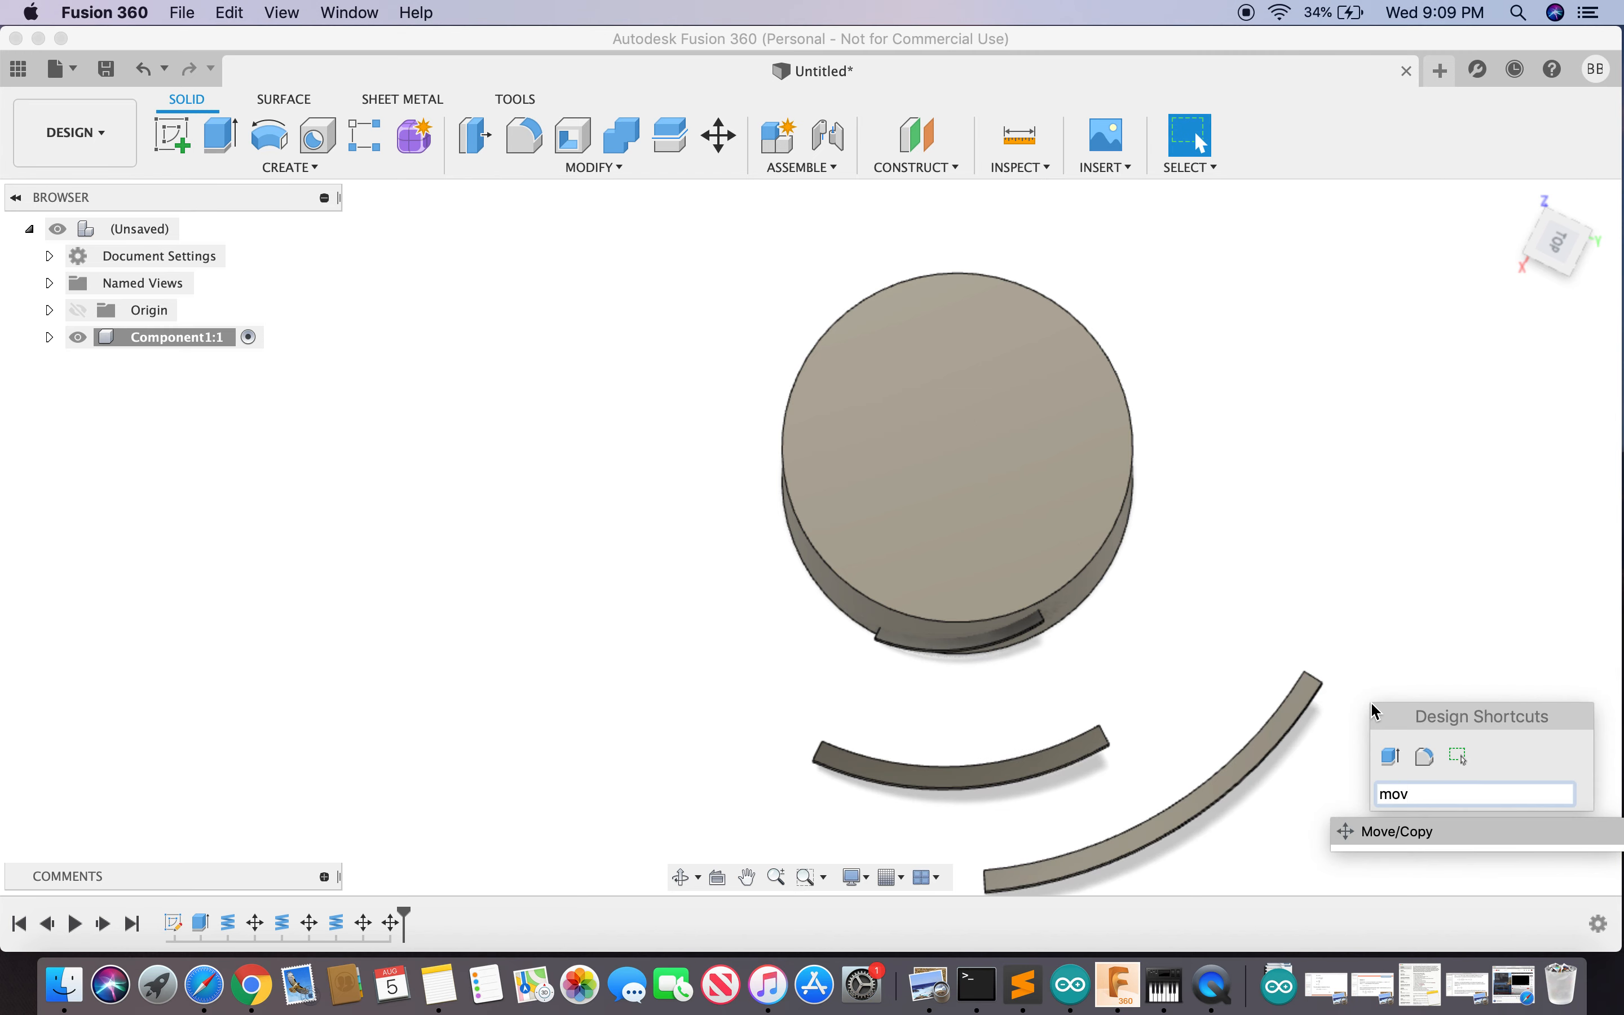
left_click(1398, 831)
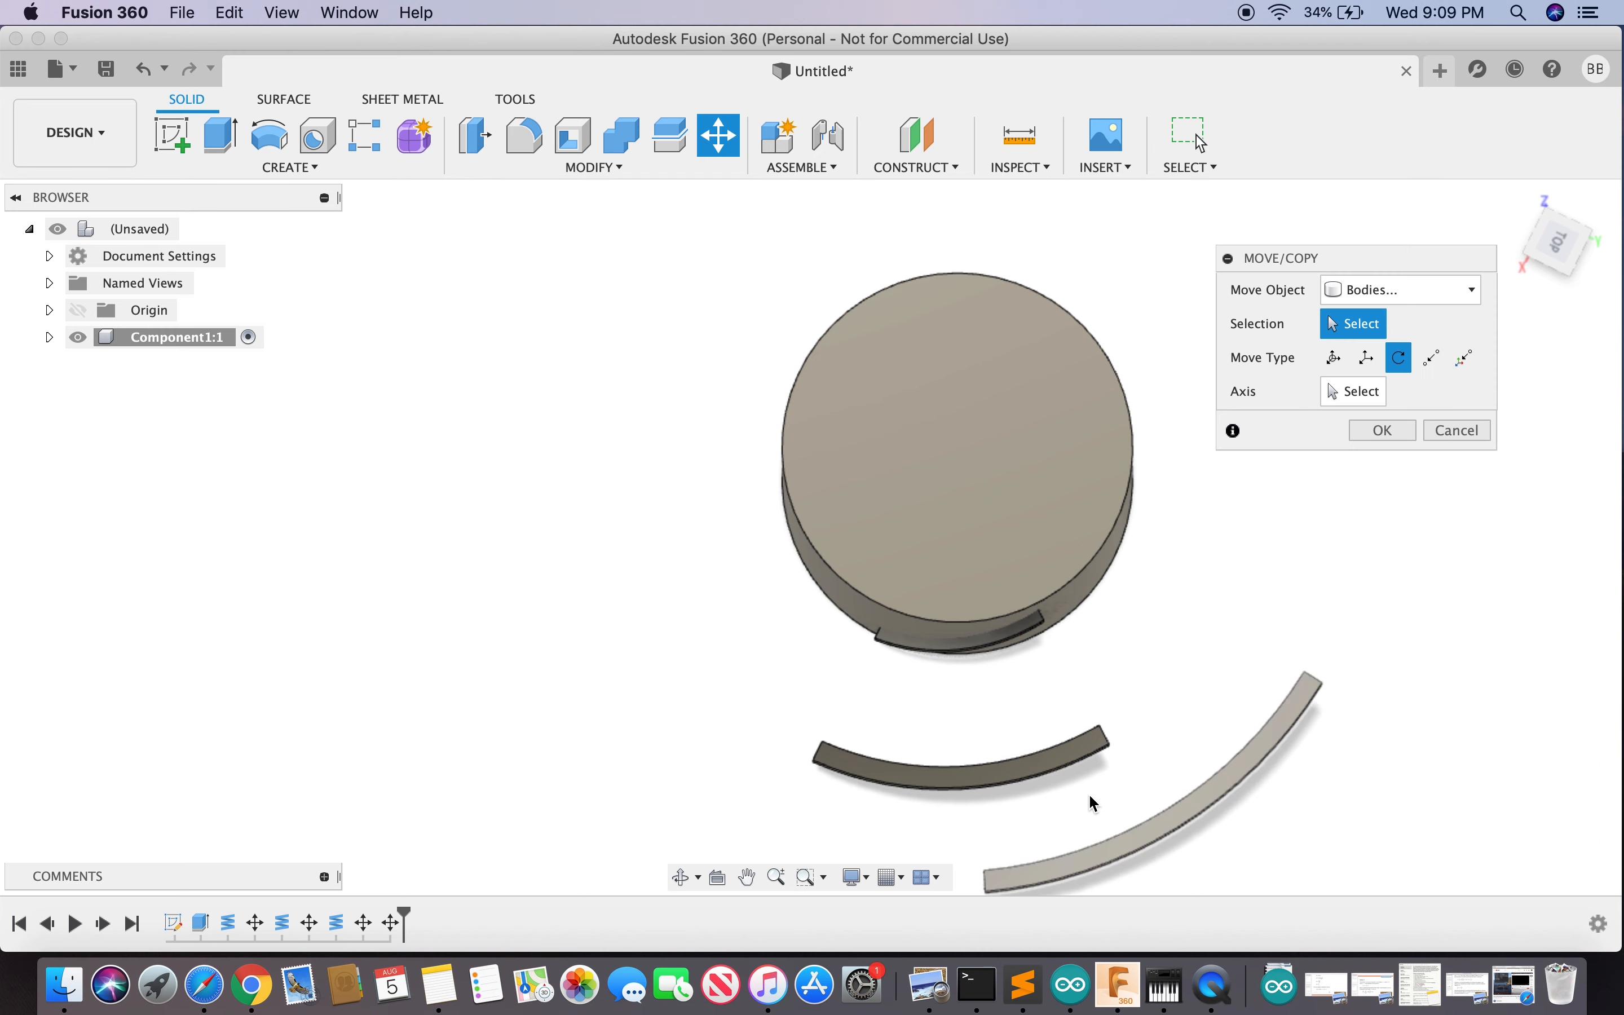
left_click(1018, 779)
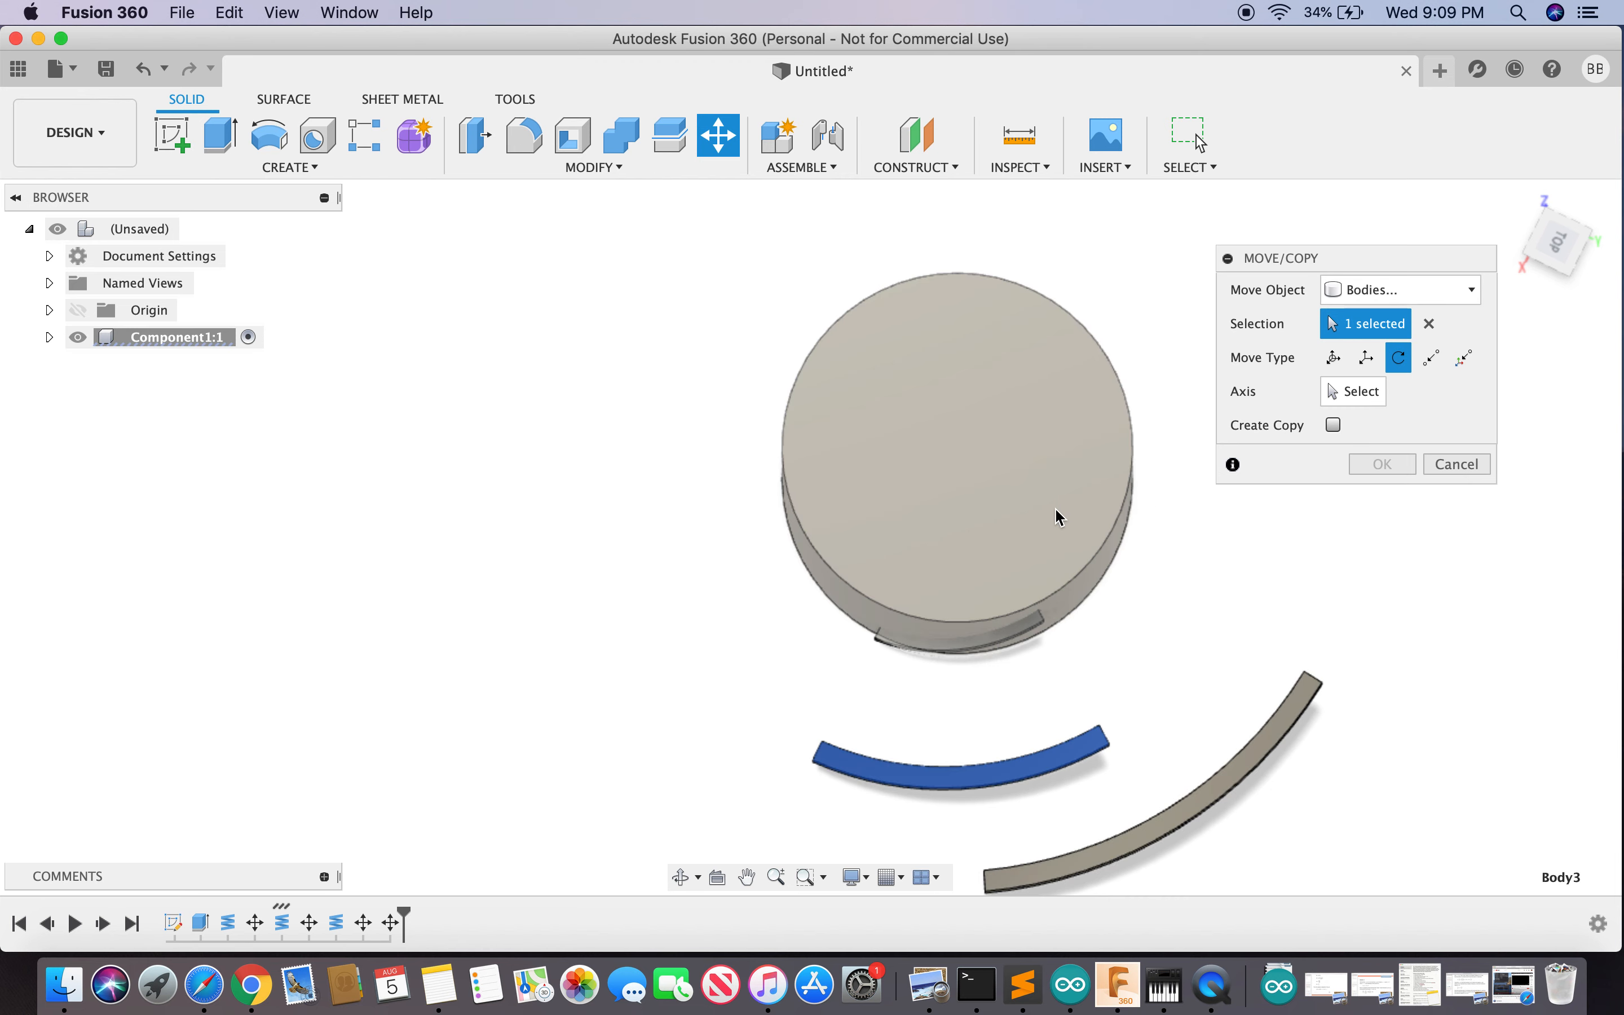
left_click(1352, 392)
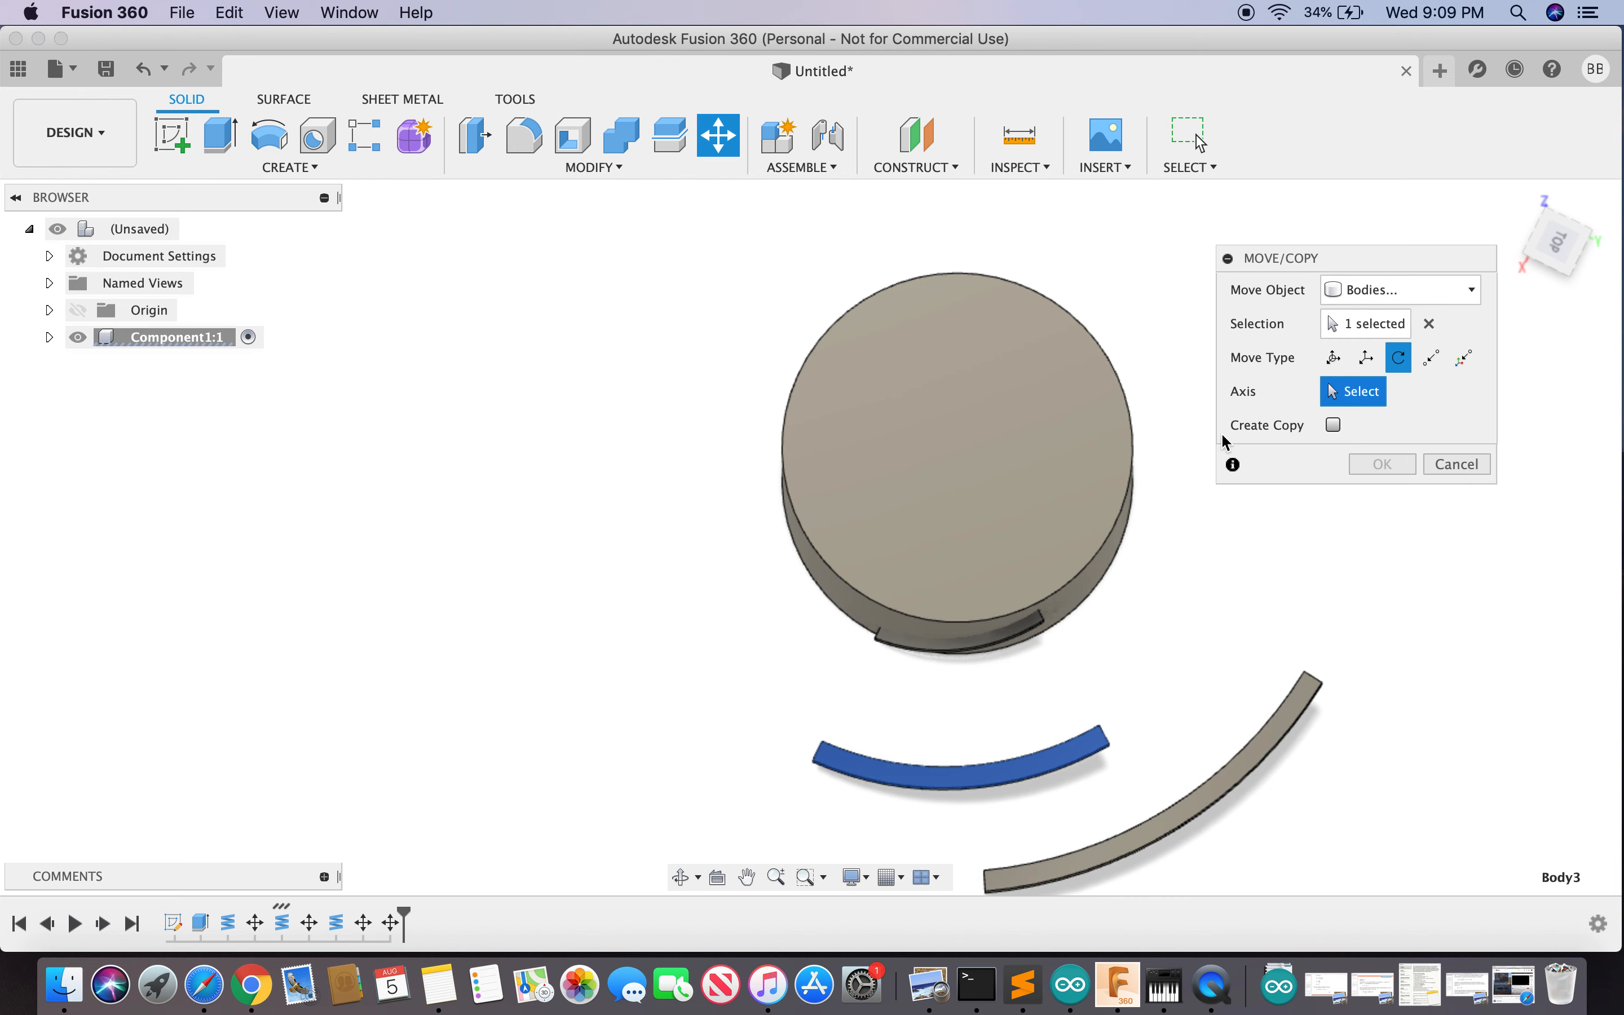
left_click(1105, 544)
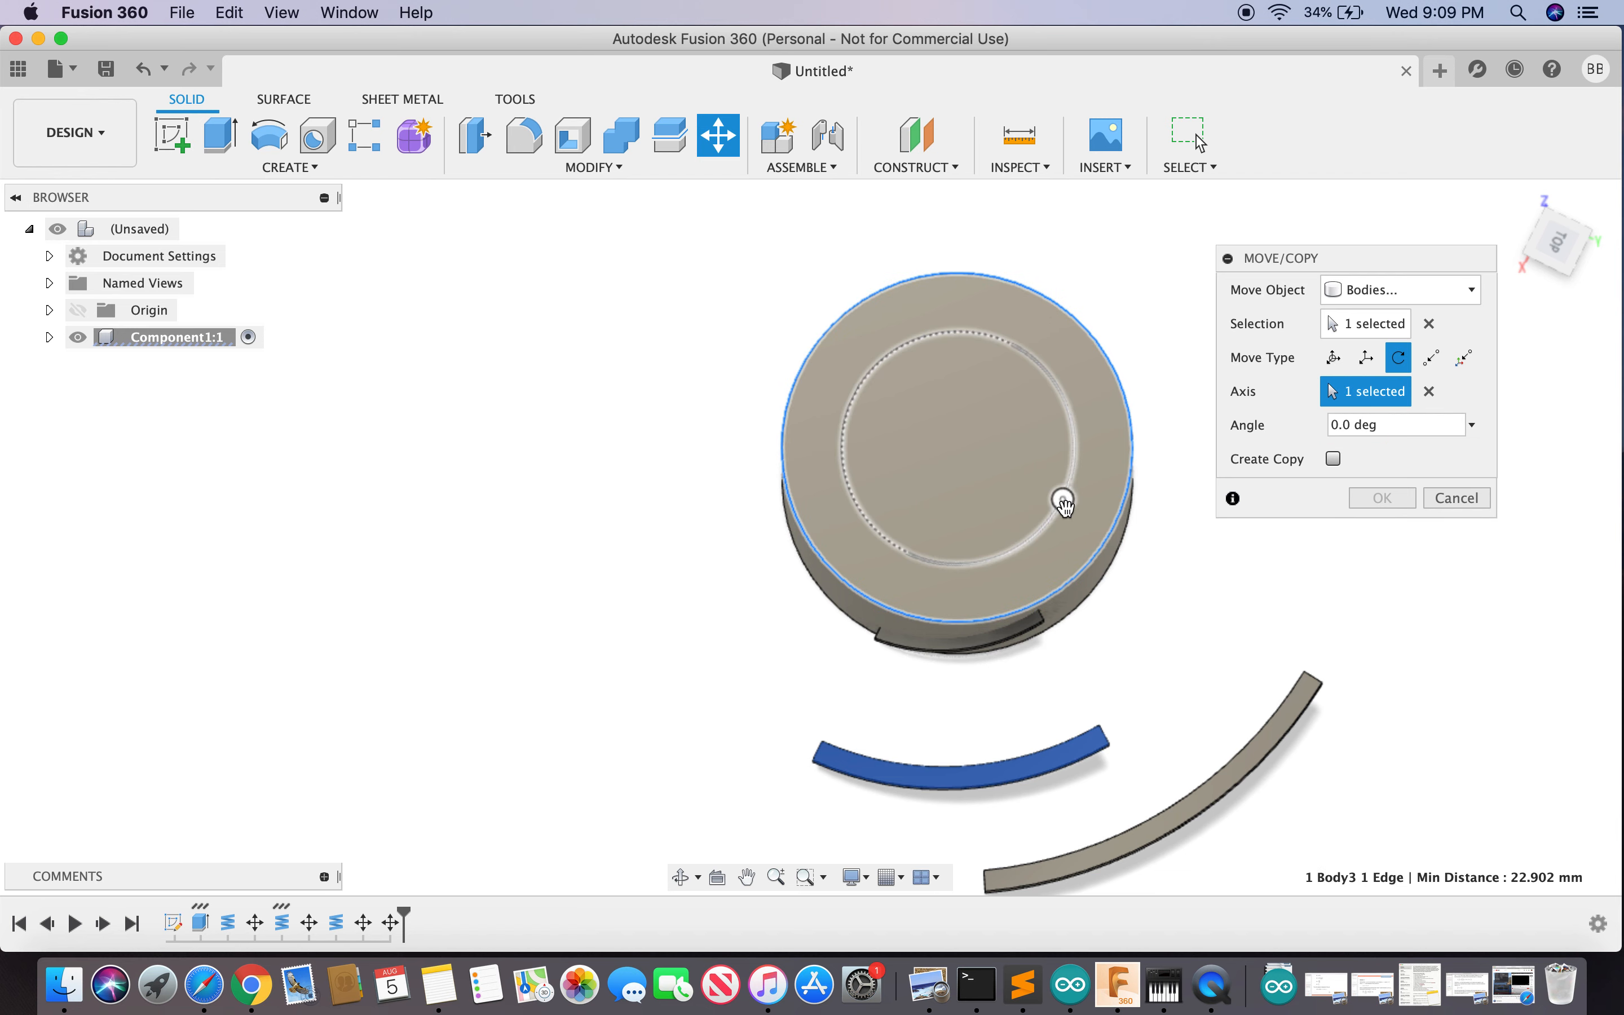
left_click_drag(1063, 500, 1069, 461)
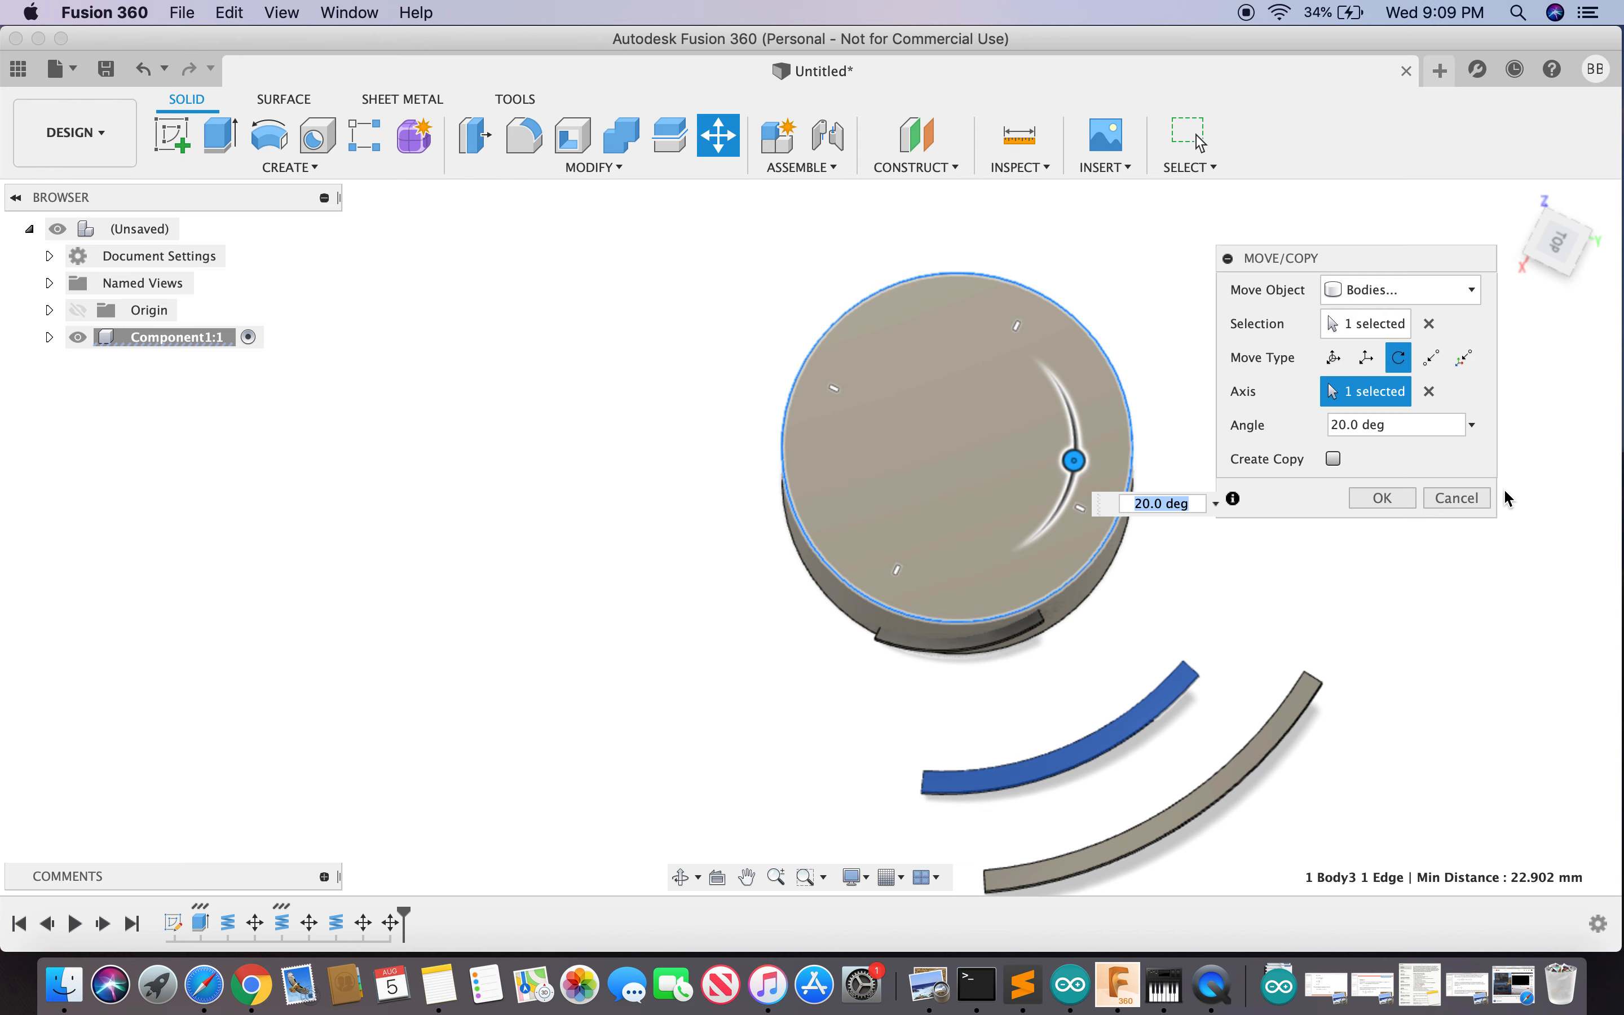
left_click(1386, 501)
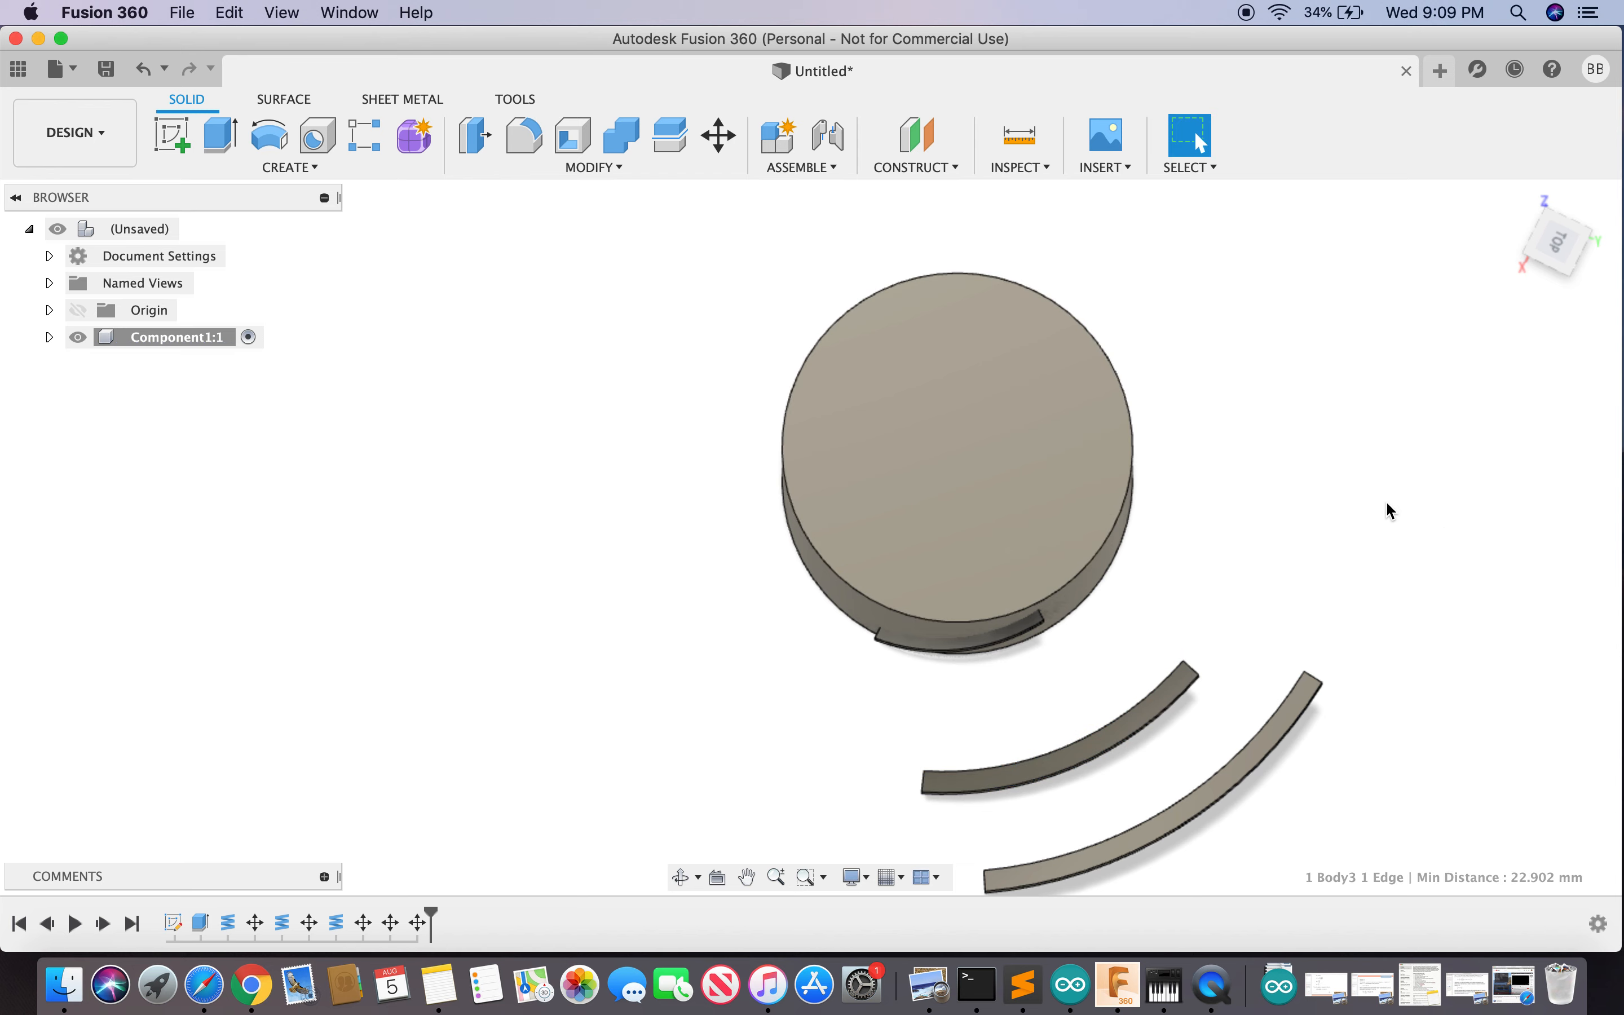
left_click(1563, 254)
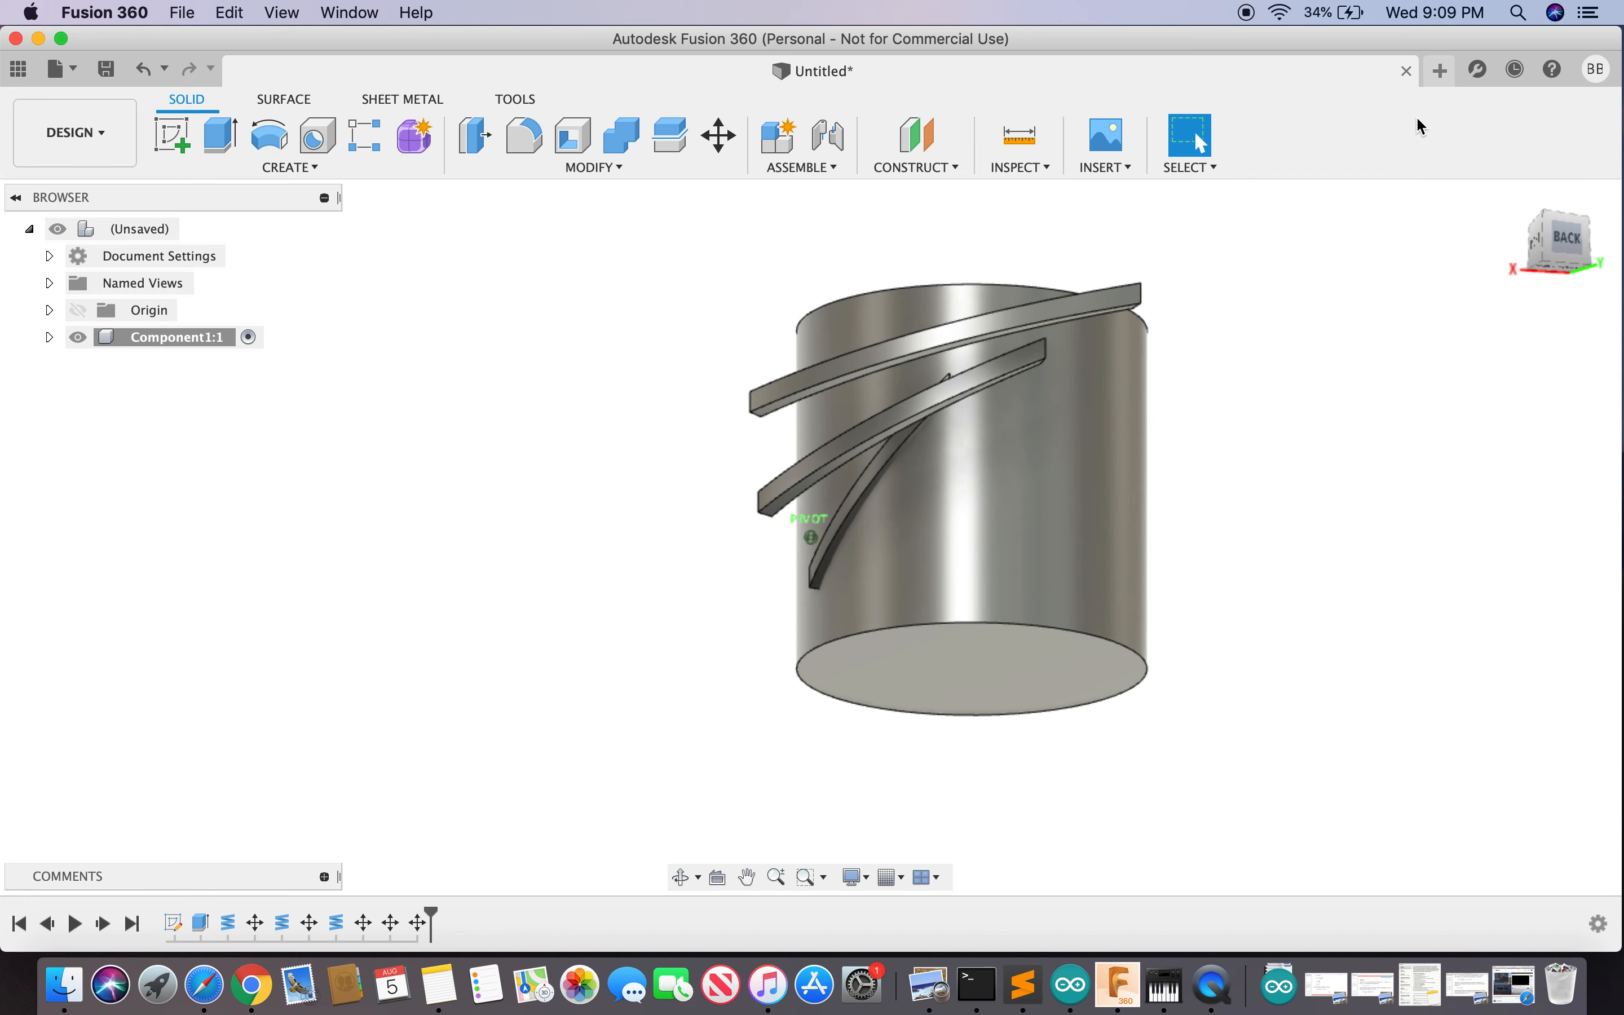
- From a top view, expand Component1's Bodies and Sketches and turn off Body1's eye icon
mouse_move(1280, 135)
left_mouse_down()
mouse_move(1476, 215)
mouse_move(1497, 243)
mouse_move(1534, 134)
mouse_move(1518, 245)
left_mouse_up()
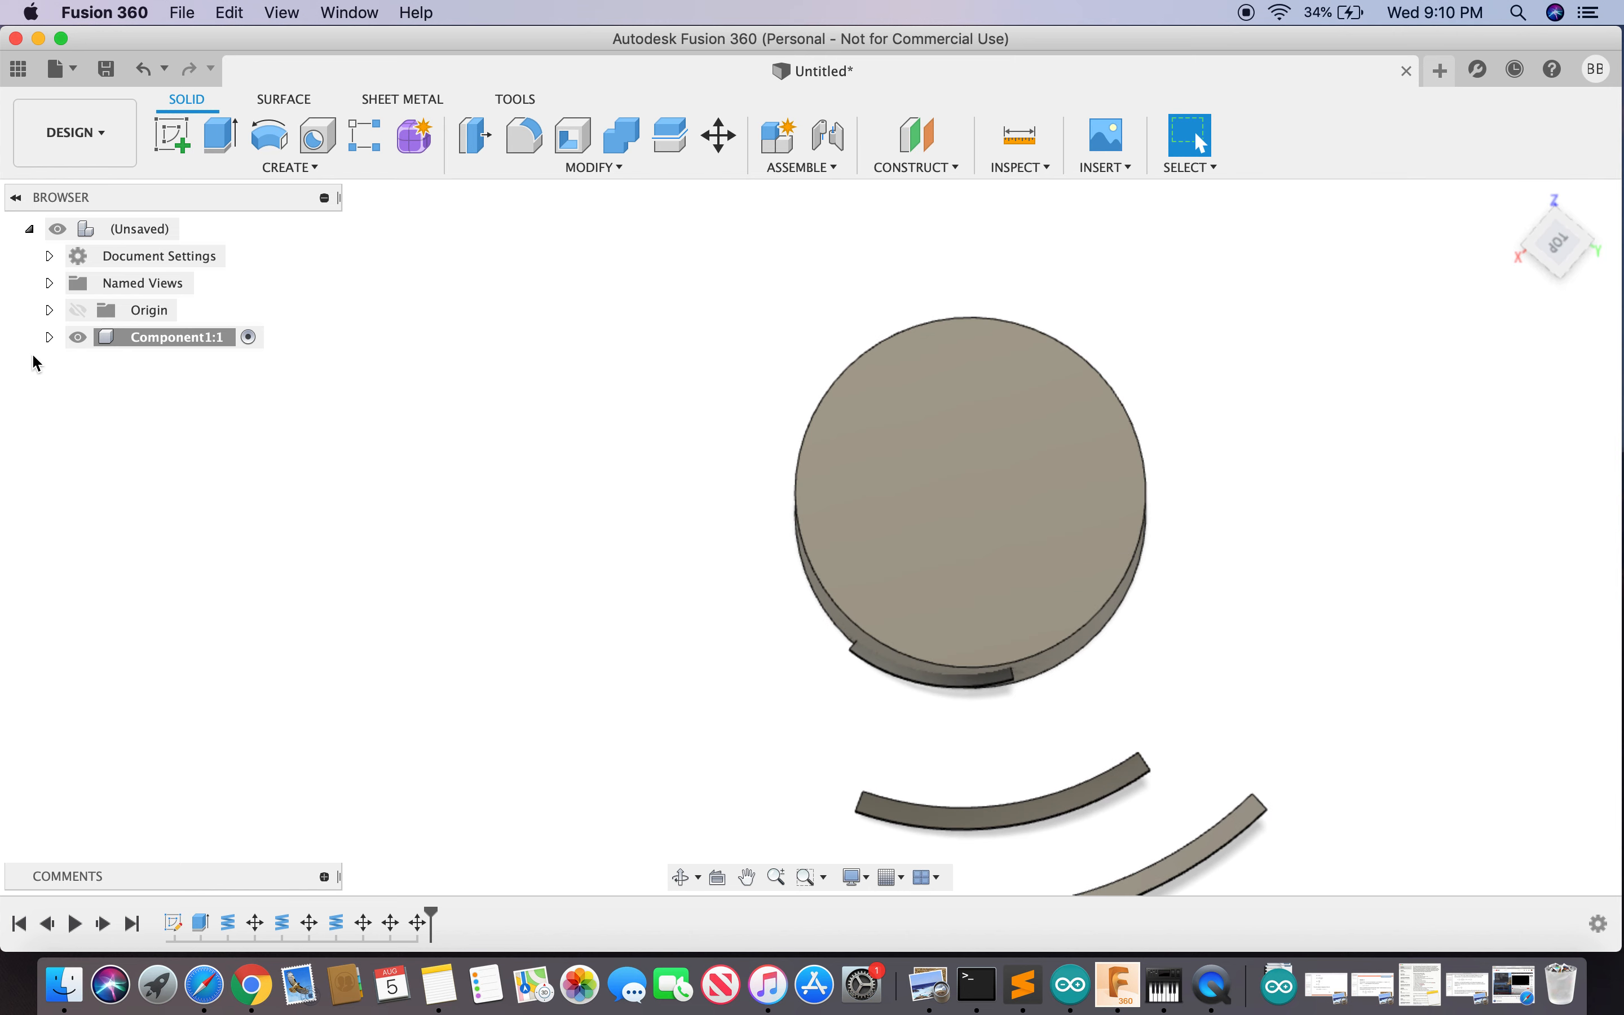
left_click(49, 338)
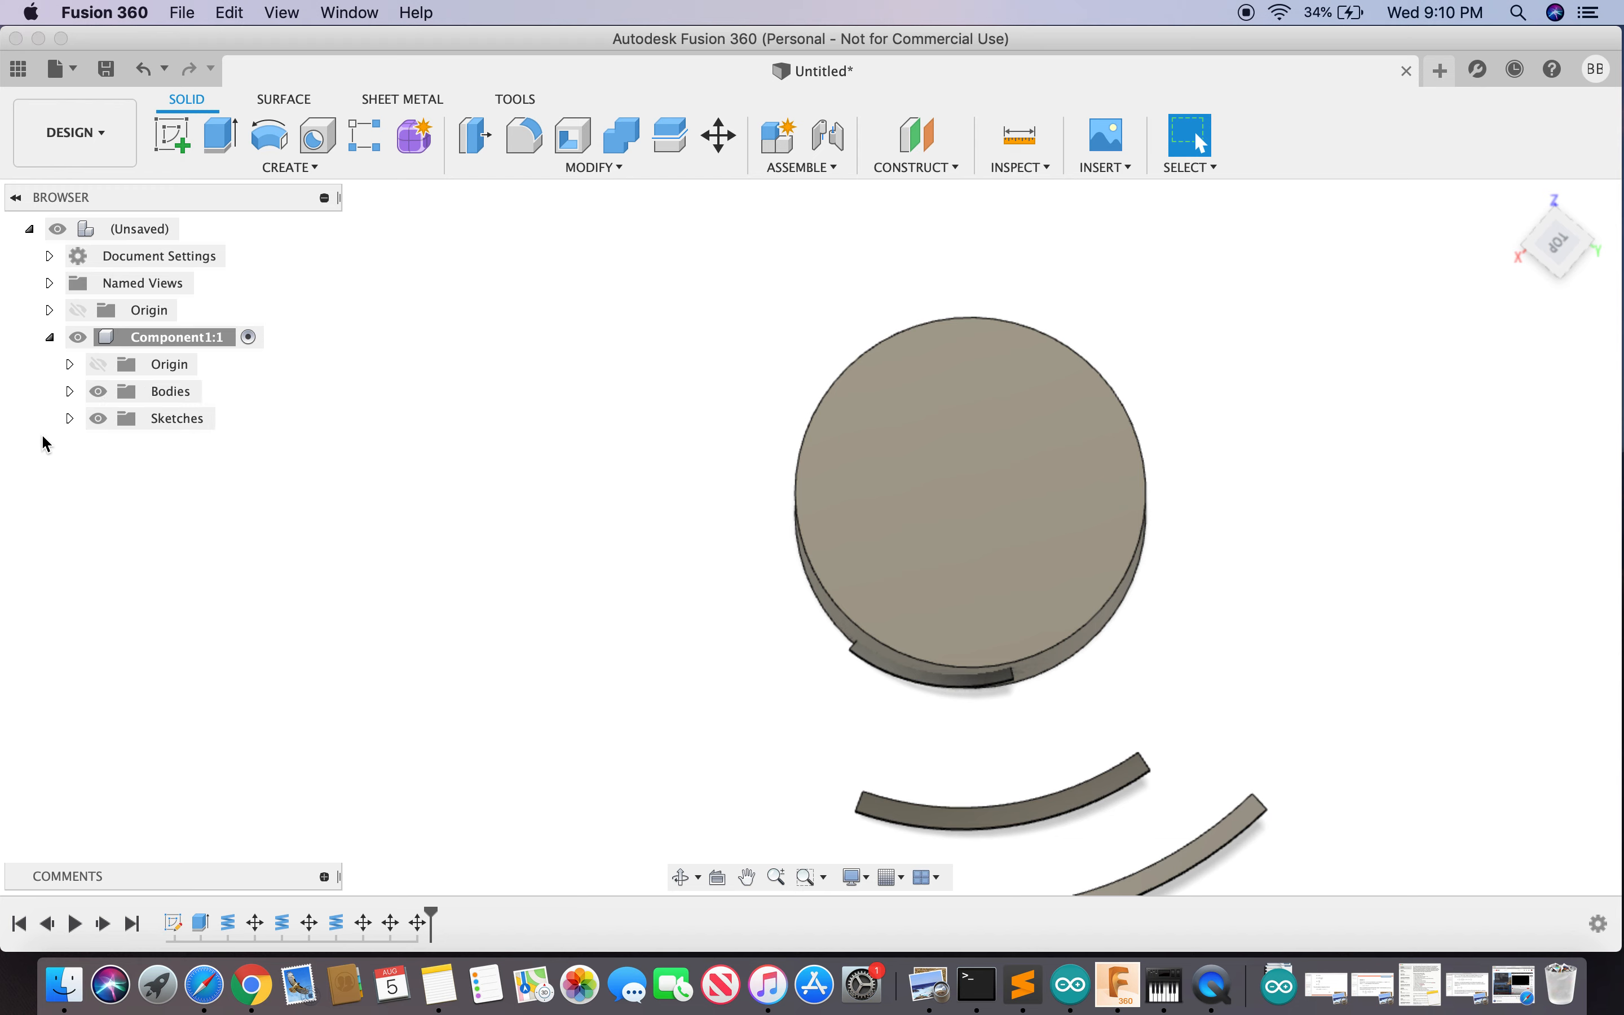
left_click(185, 345)
left_click(70, 418)
left_click(70, 391)
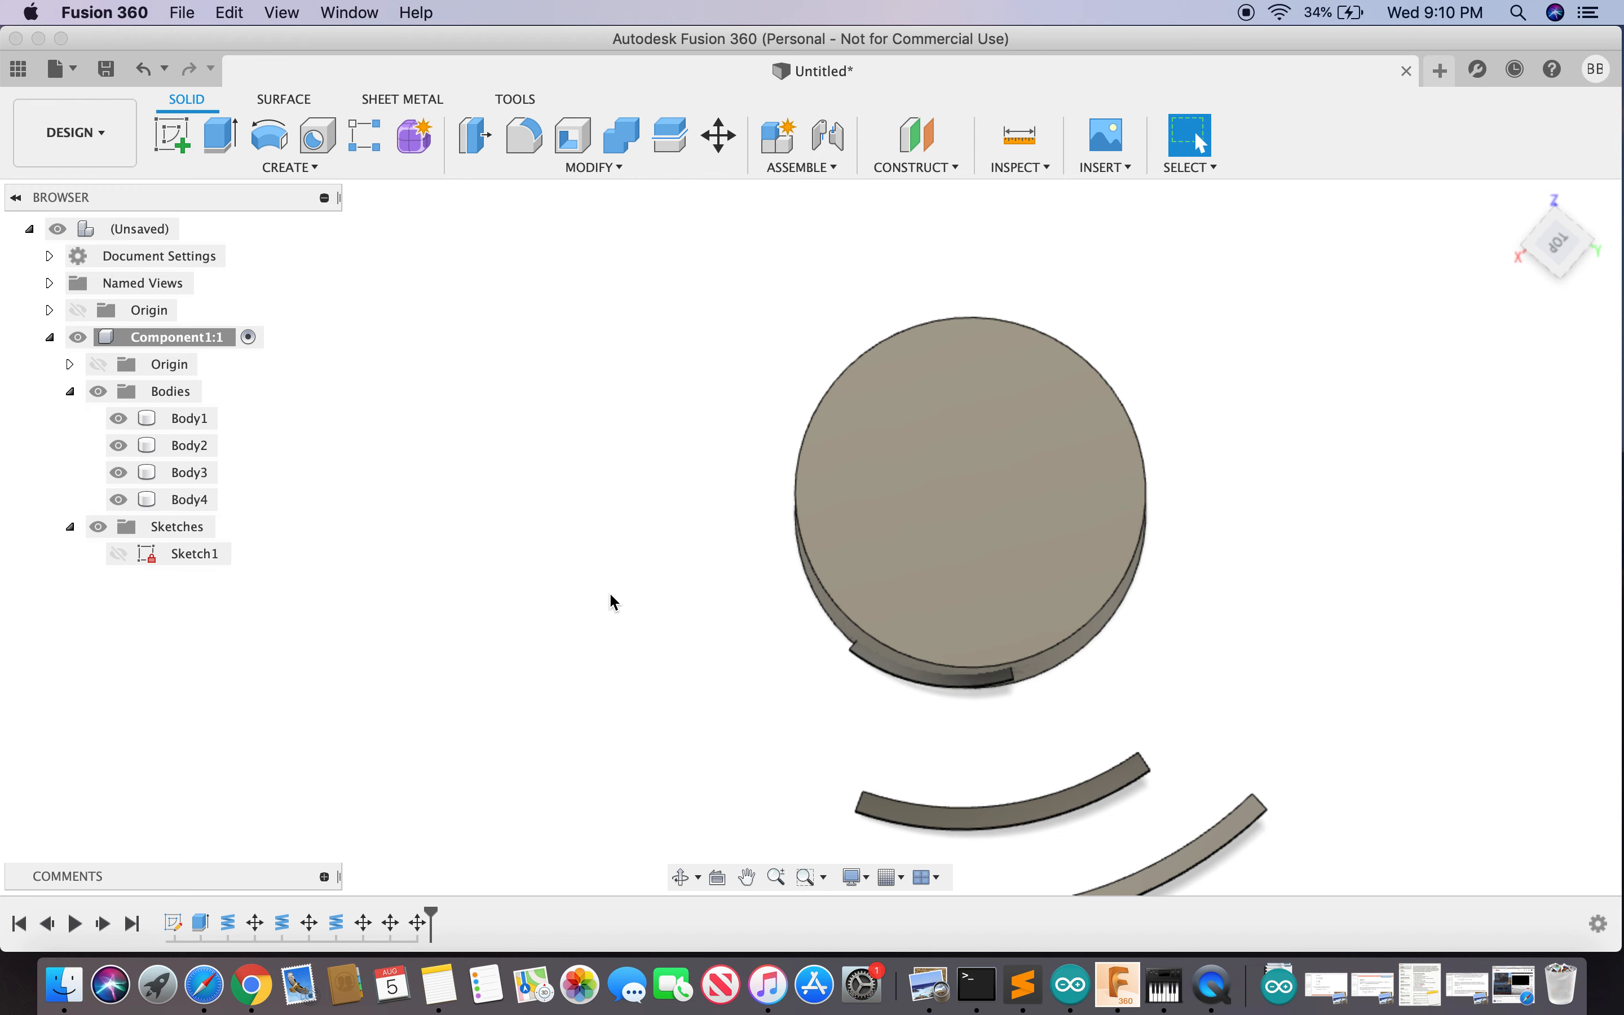
scroll(1047, 721, "down", 5)
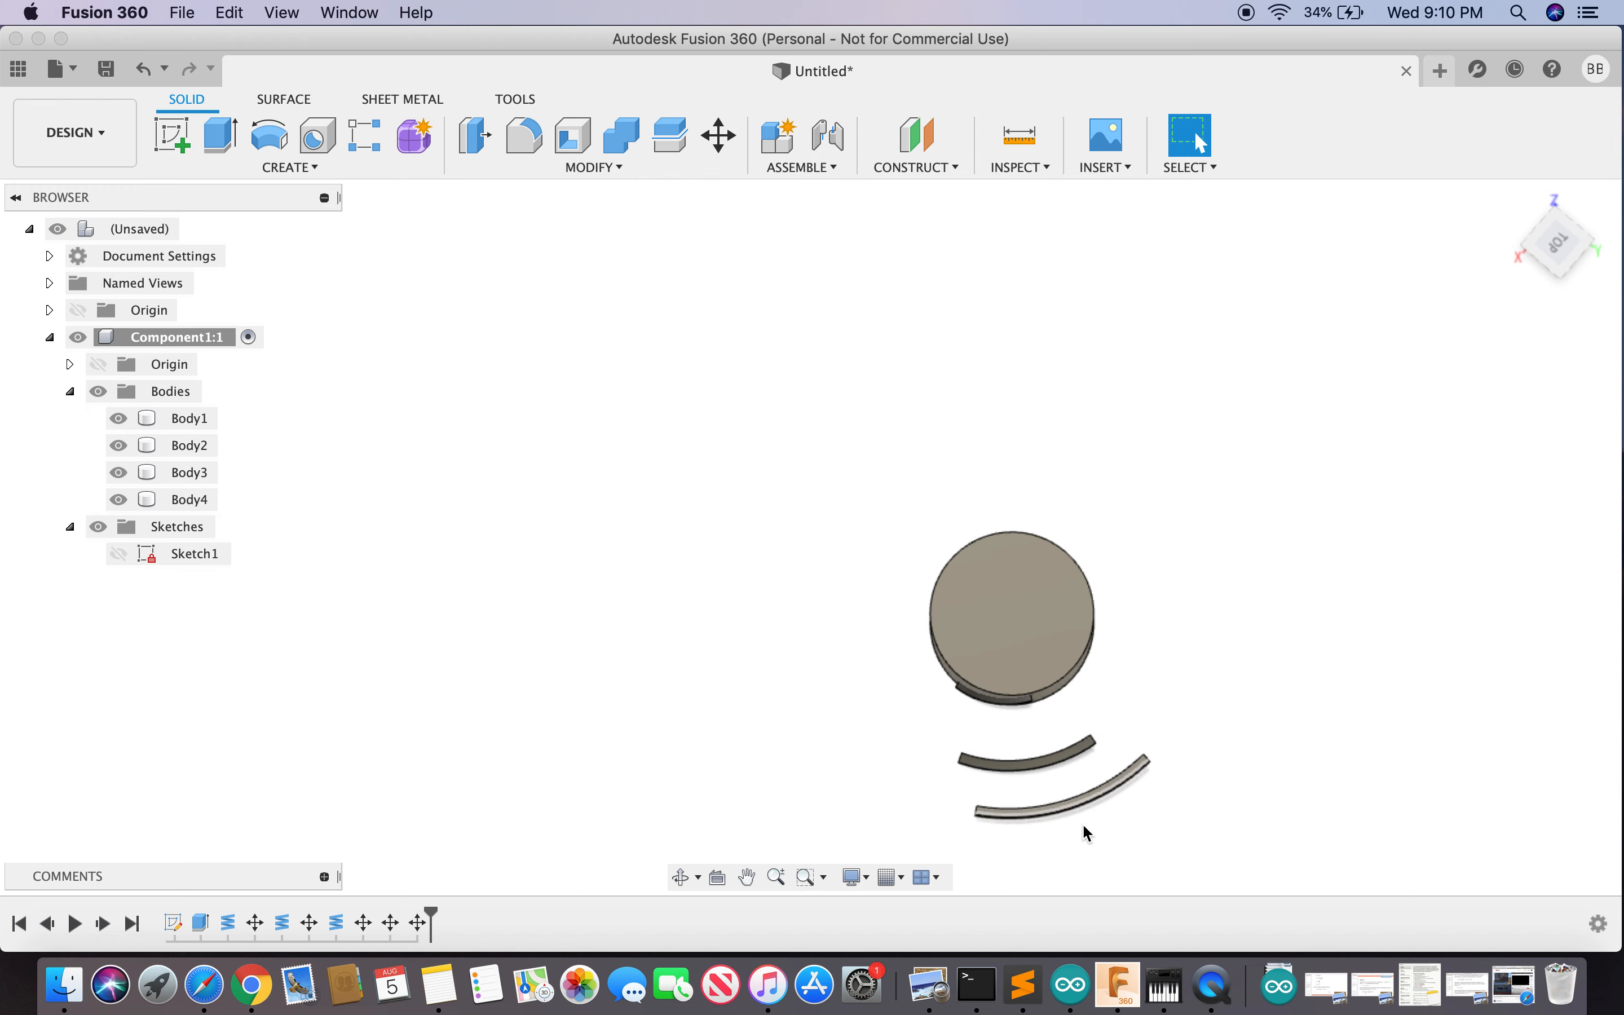
scroll(1088, 834, "up", 3)
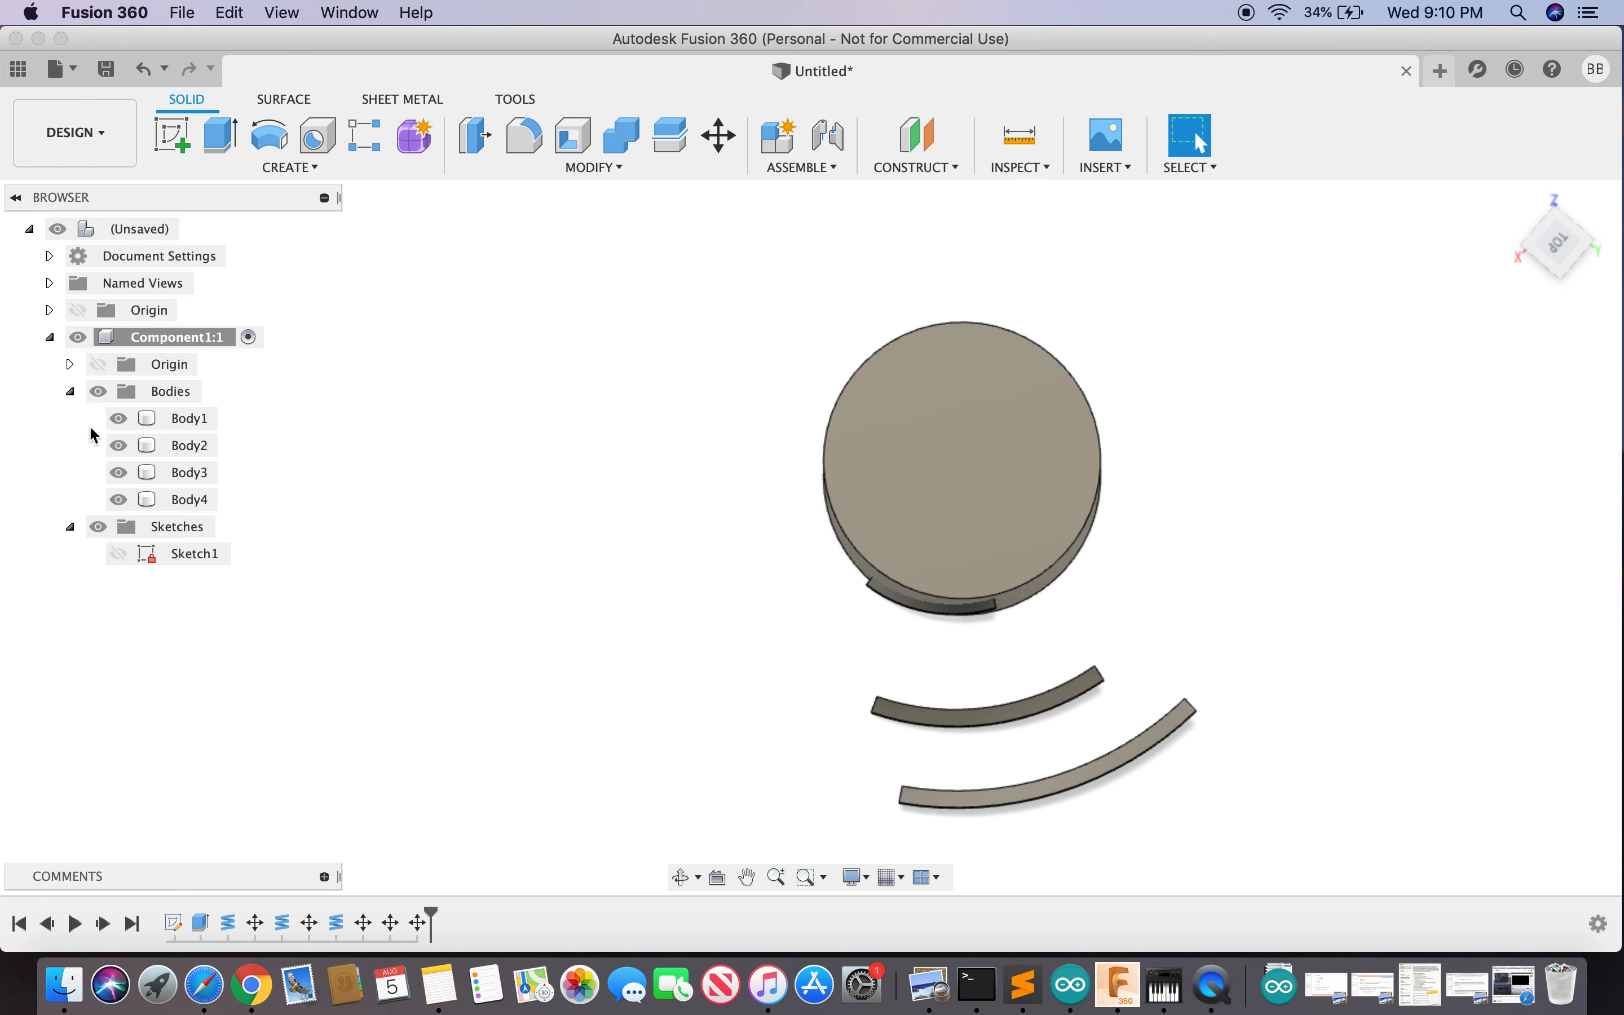
left_click(119, 419)
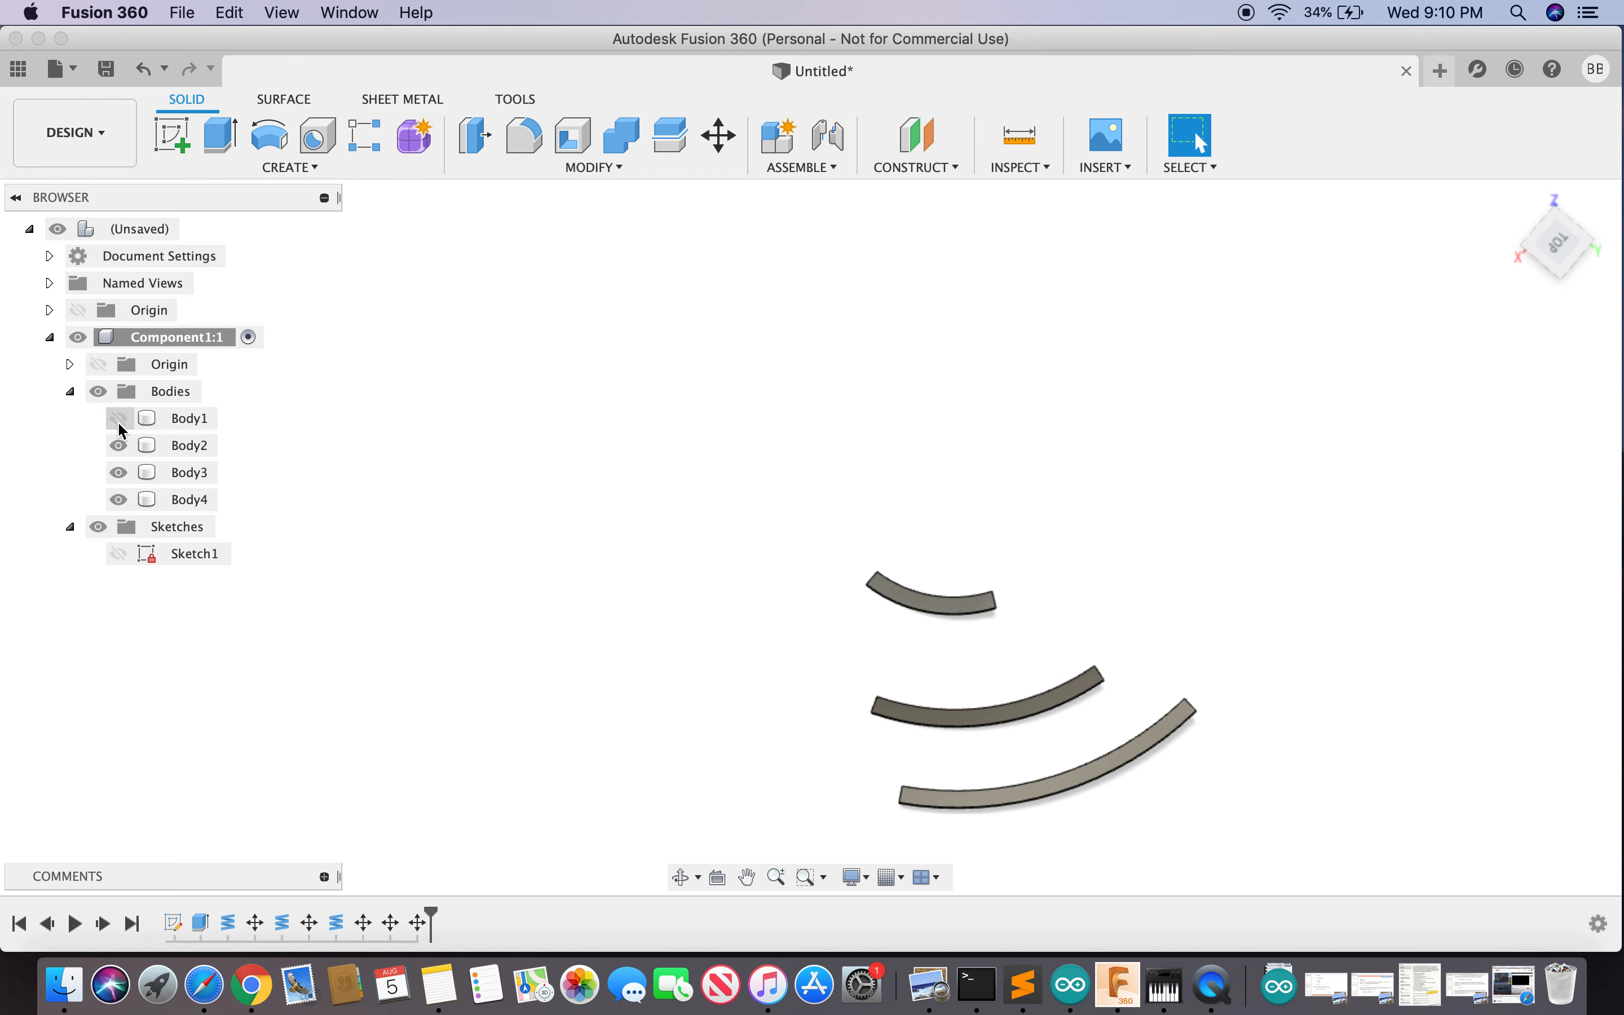
left_click(120, 420)
left_click(120, 423)
- Start a new sketch on the chosen plane
left_click(298, 168)
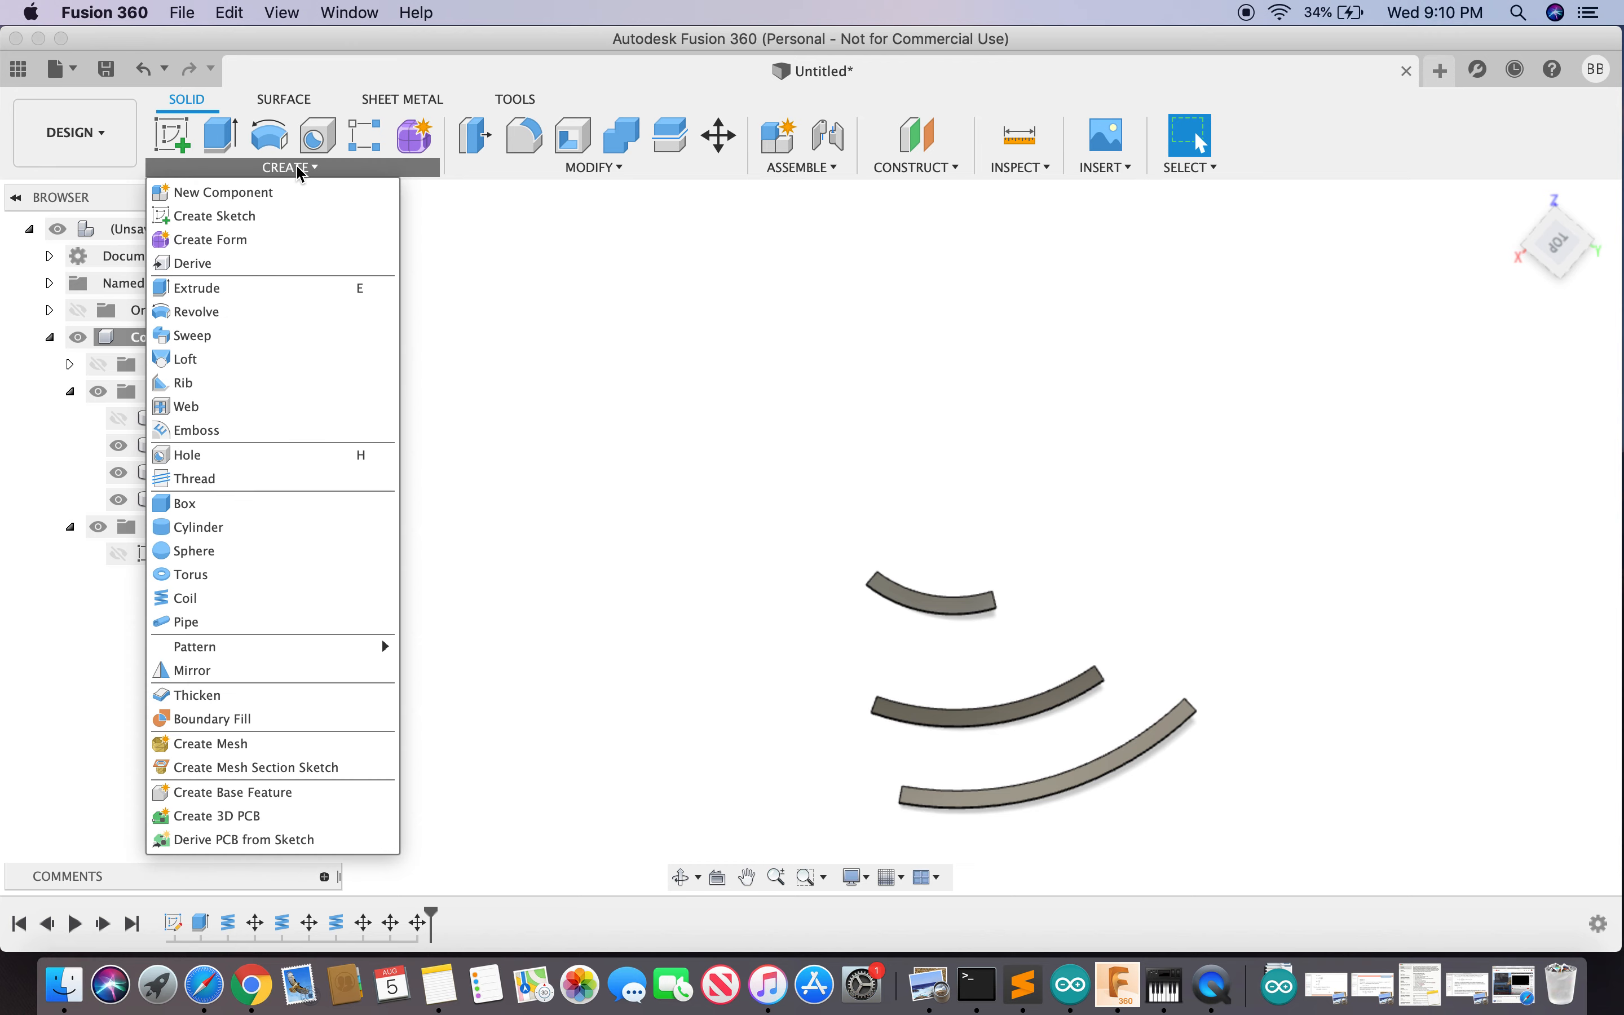
left_click(242, 216)
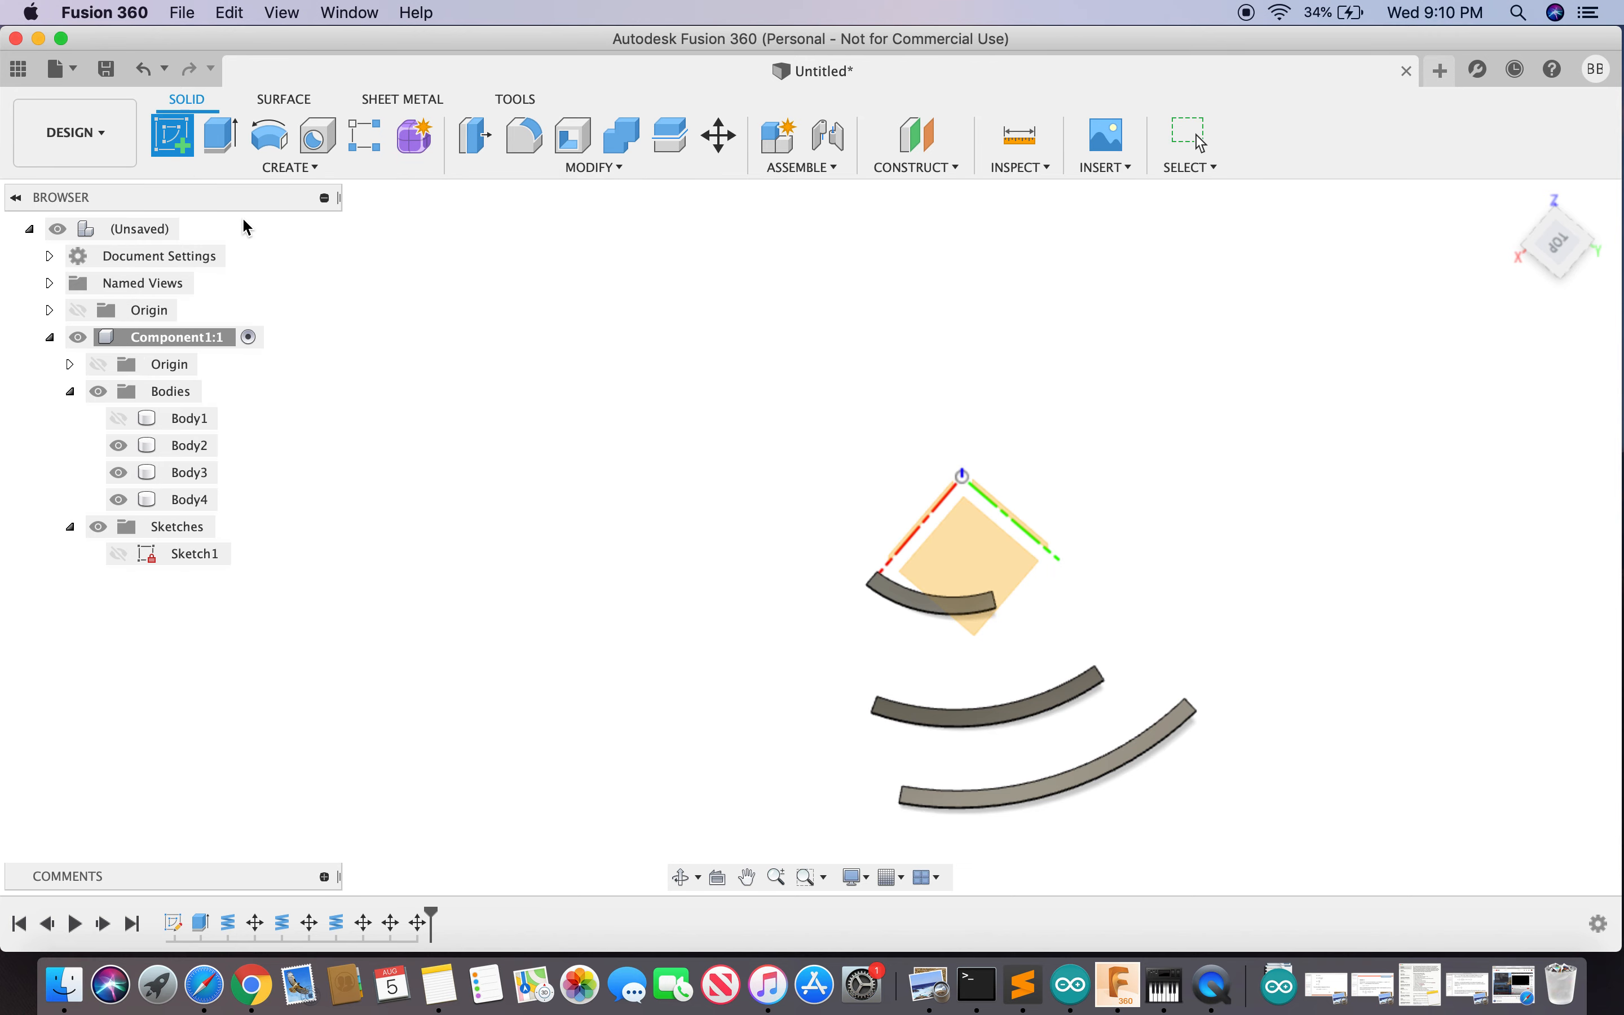
left_click(966, 560)
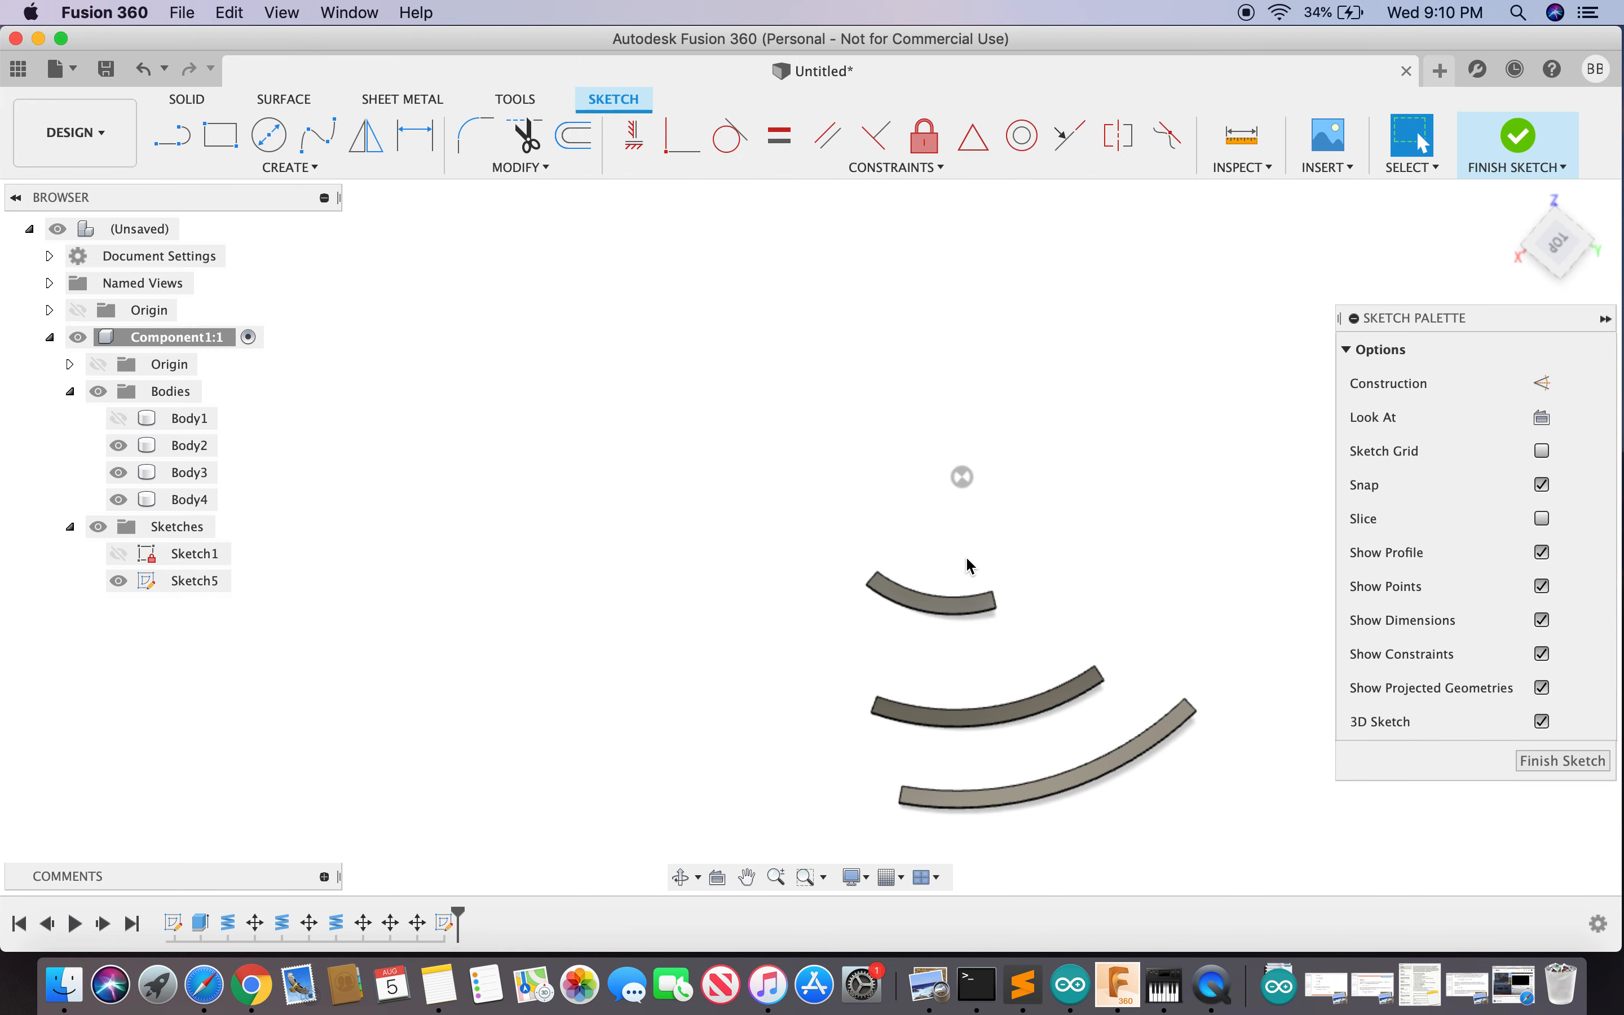
- Project an edge from each of the three curved bars into the sketch
left_click(295, 169)
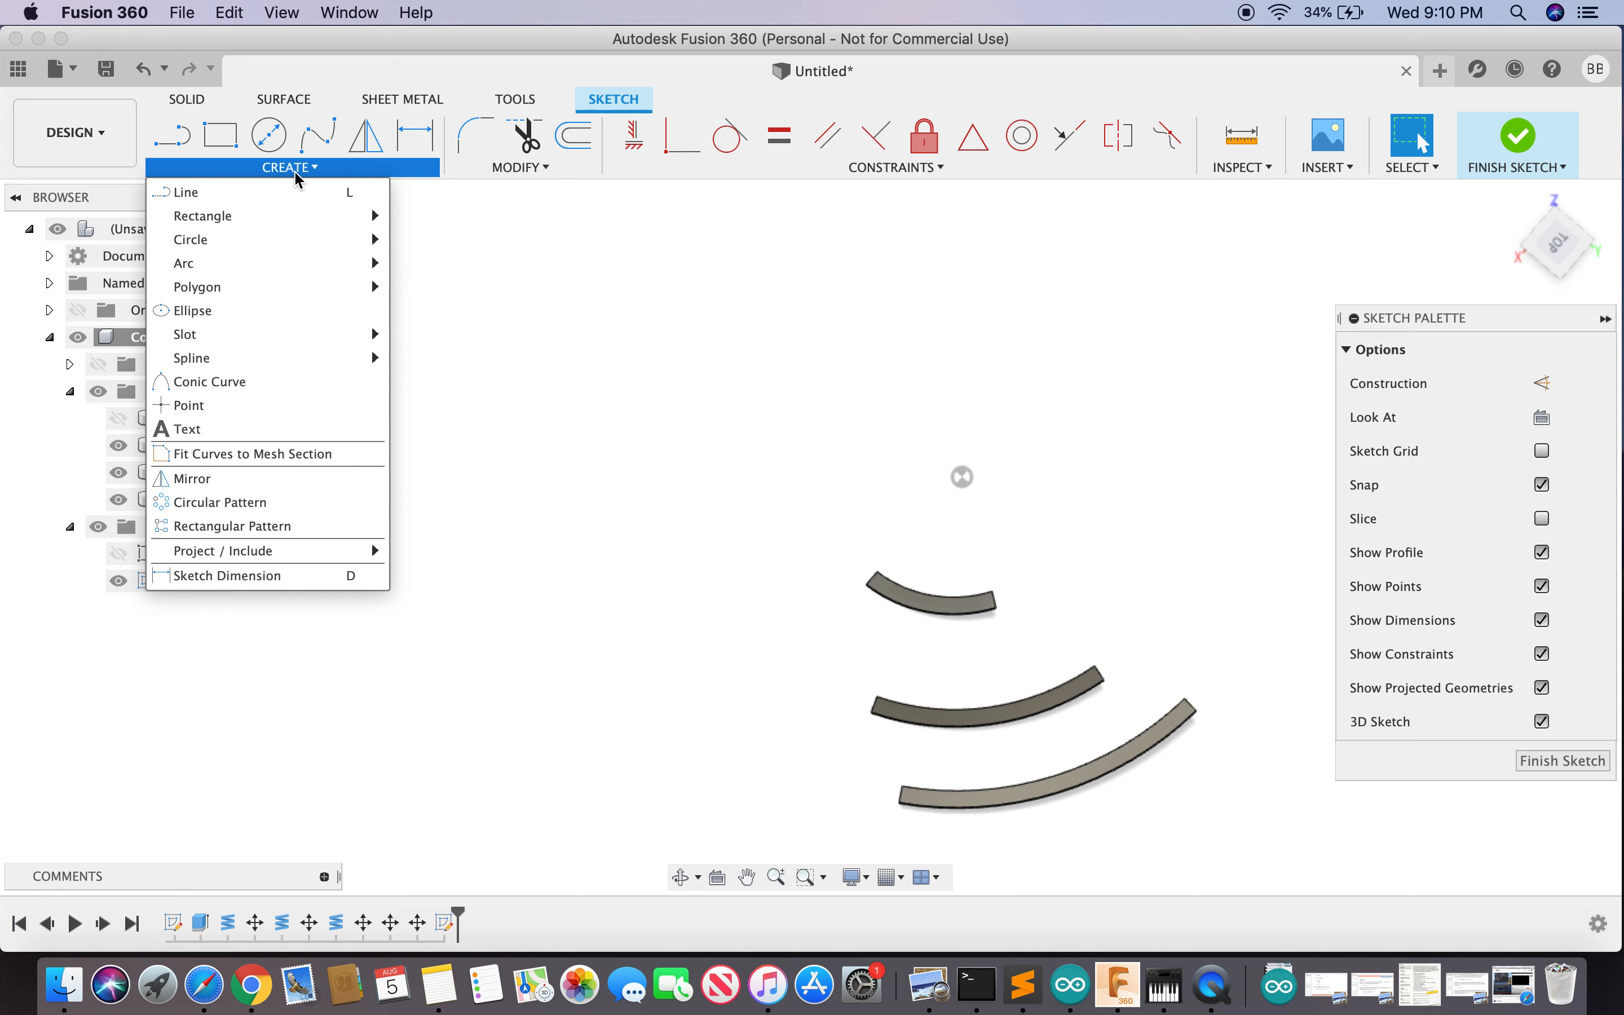
mouse_move(356, 560)
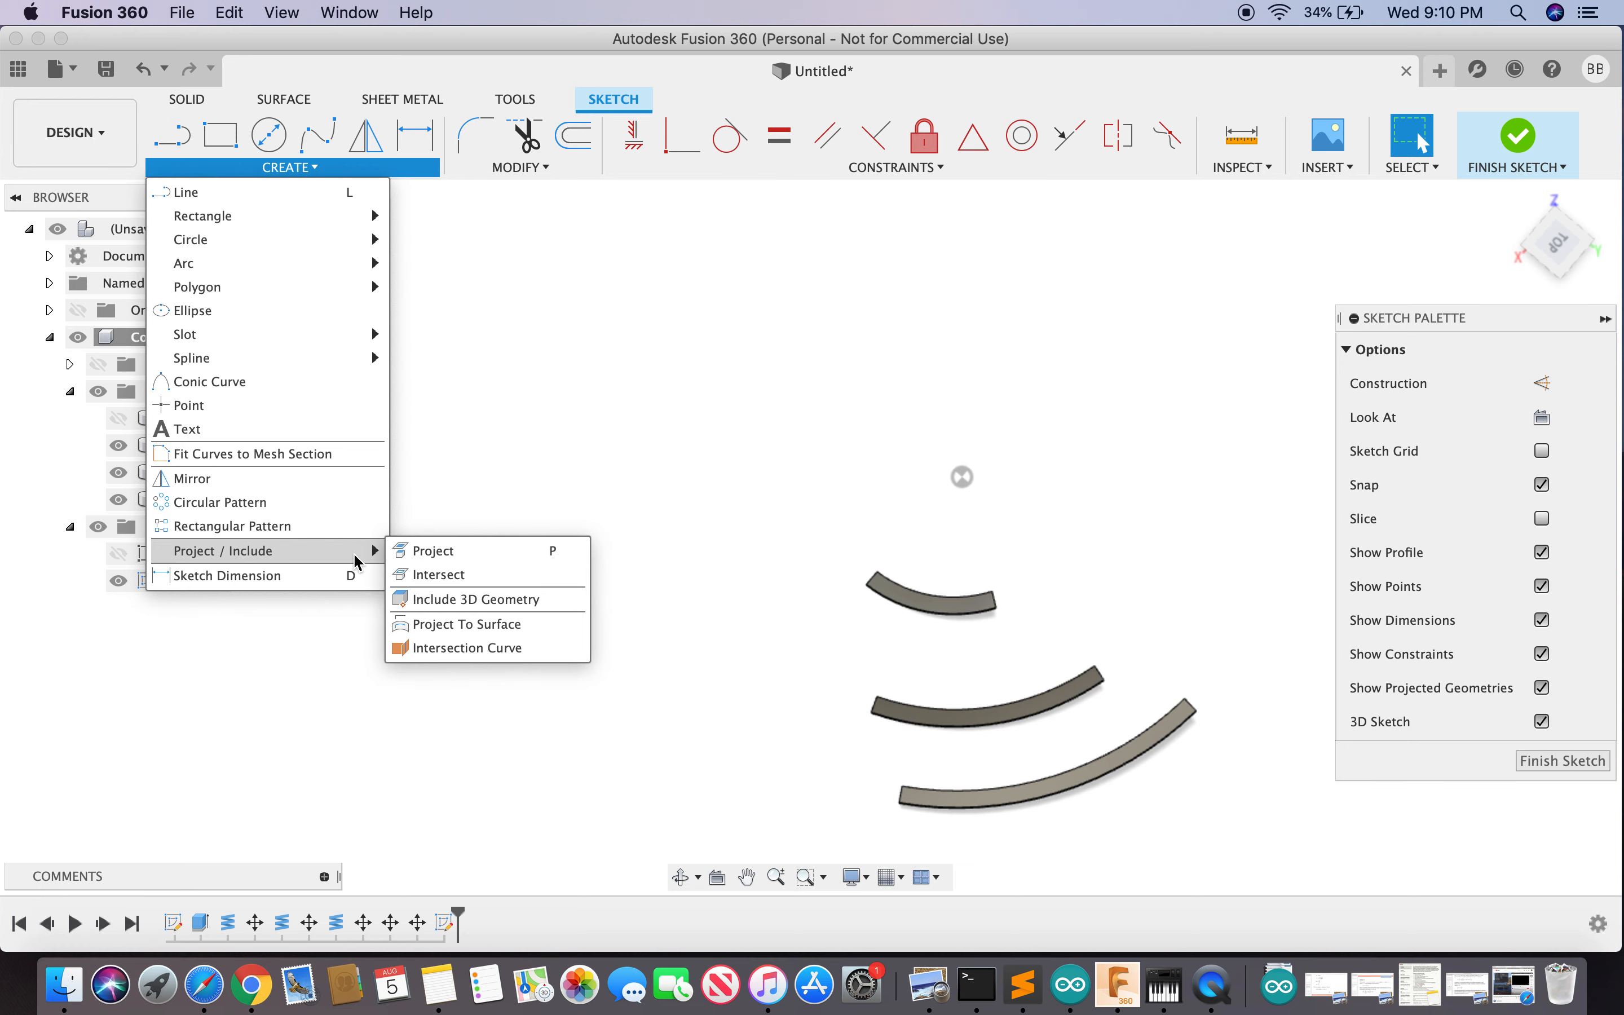
left_click(484, 603)
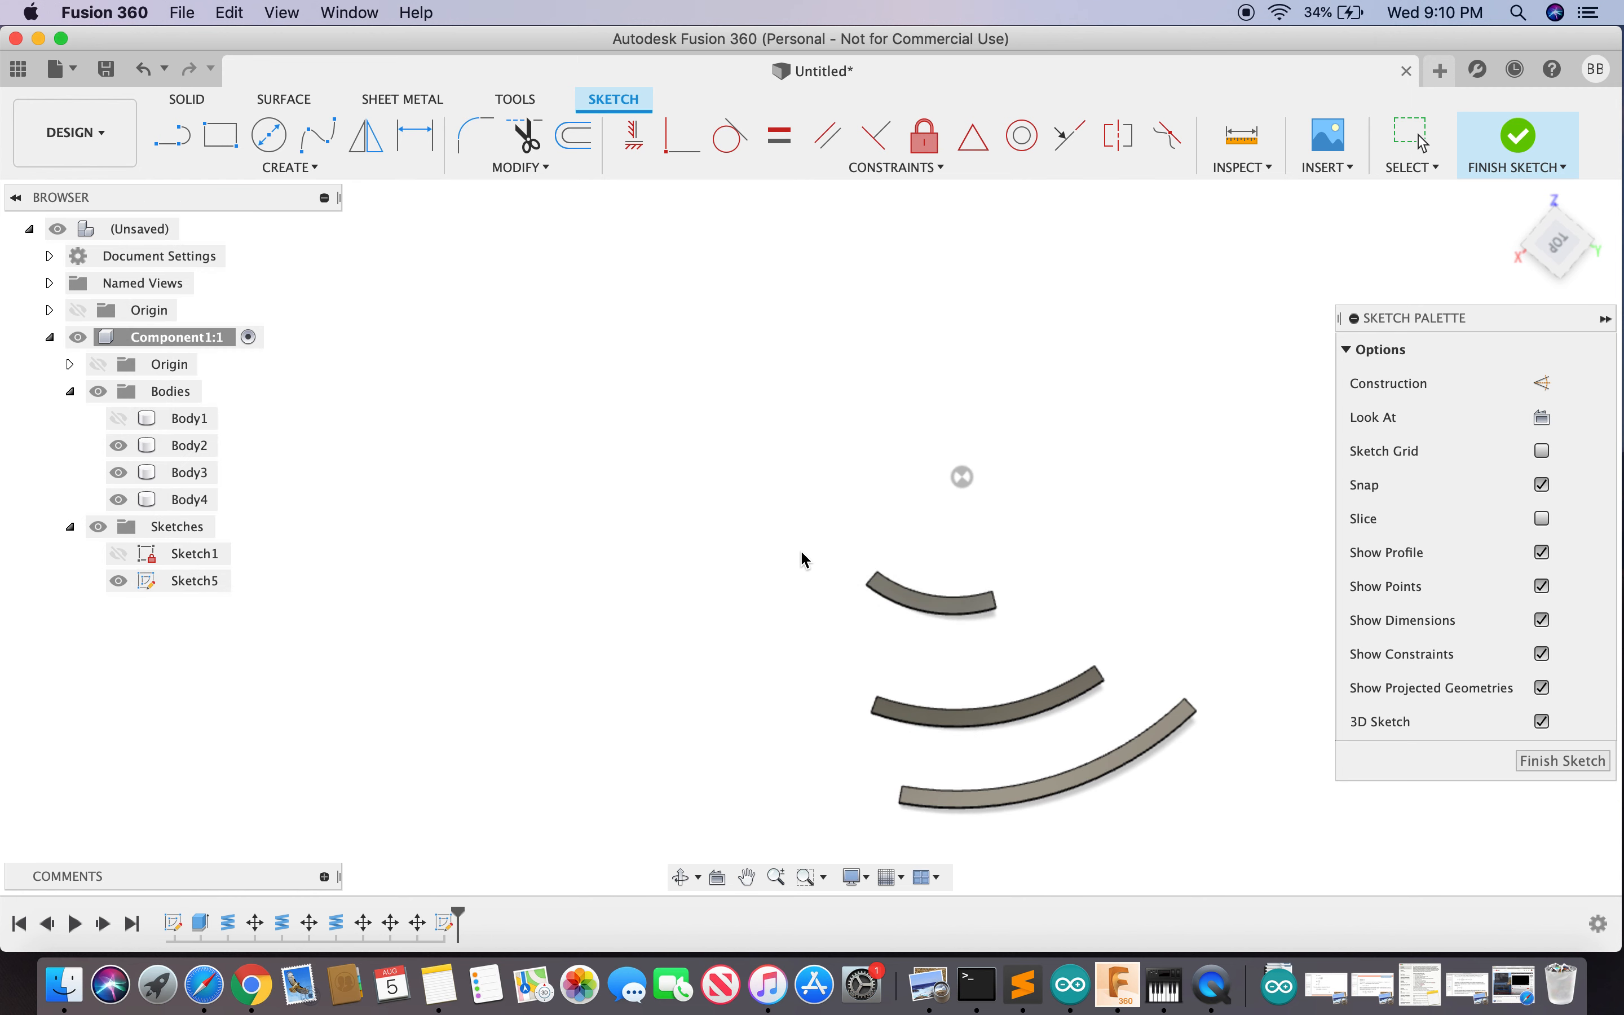
left_click(943, 604)
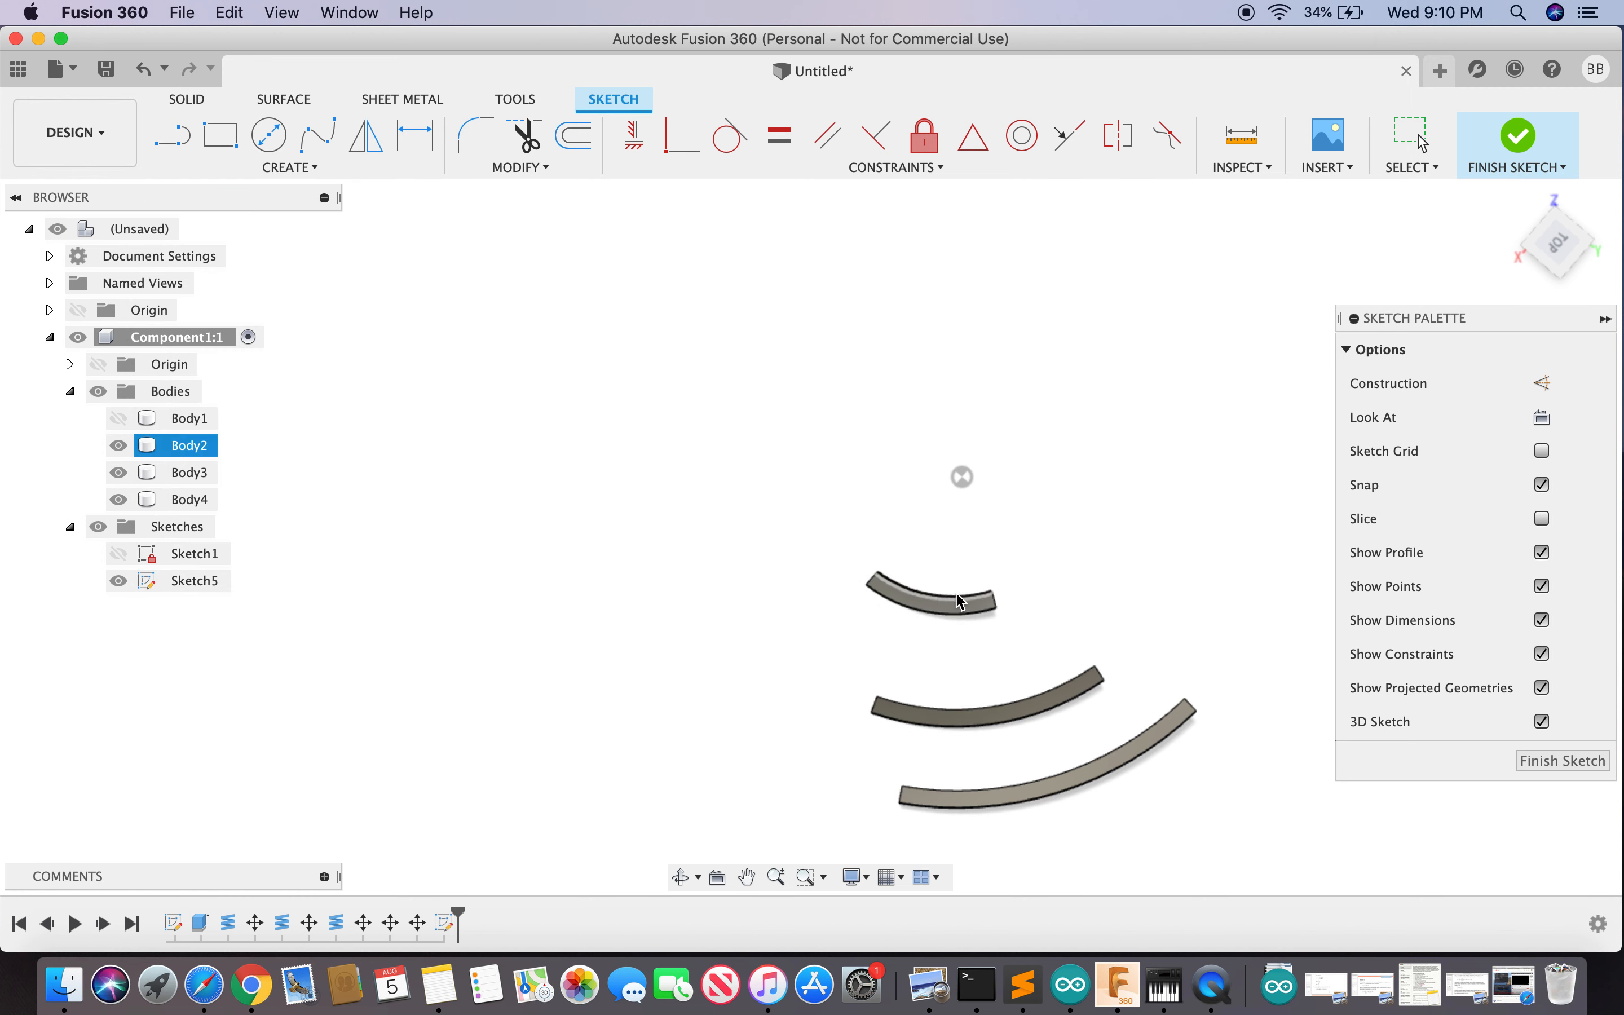
scroll(961, 602, "up", 3)
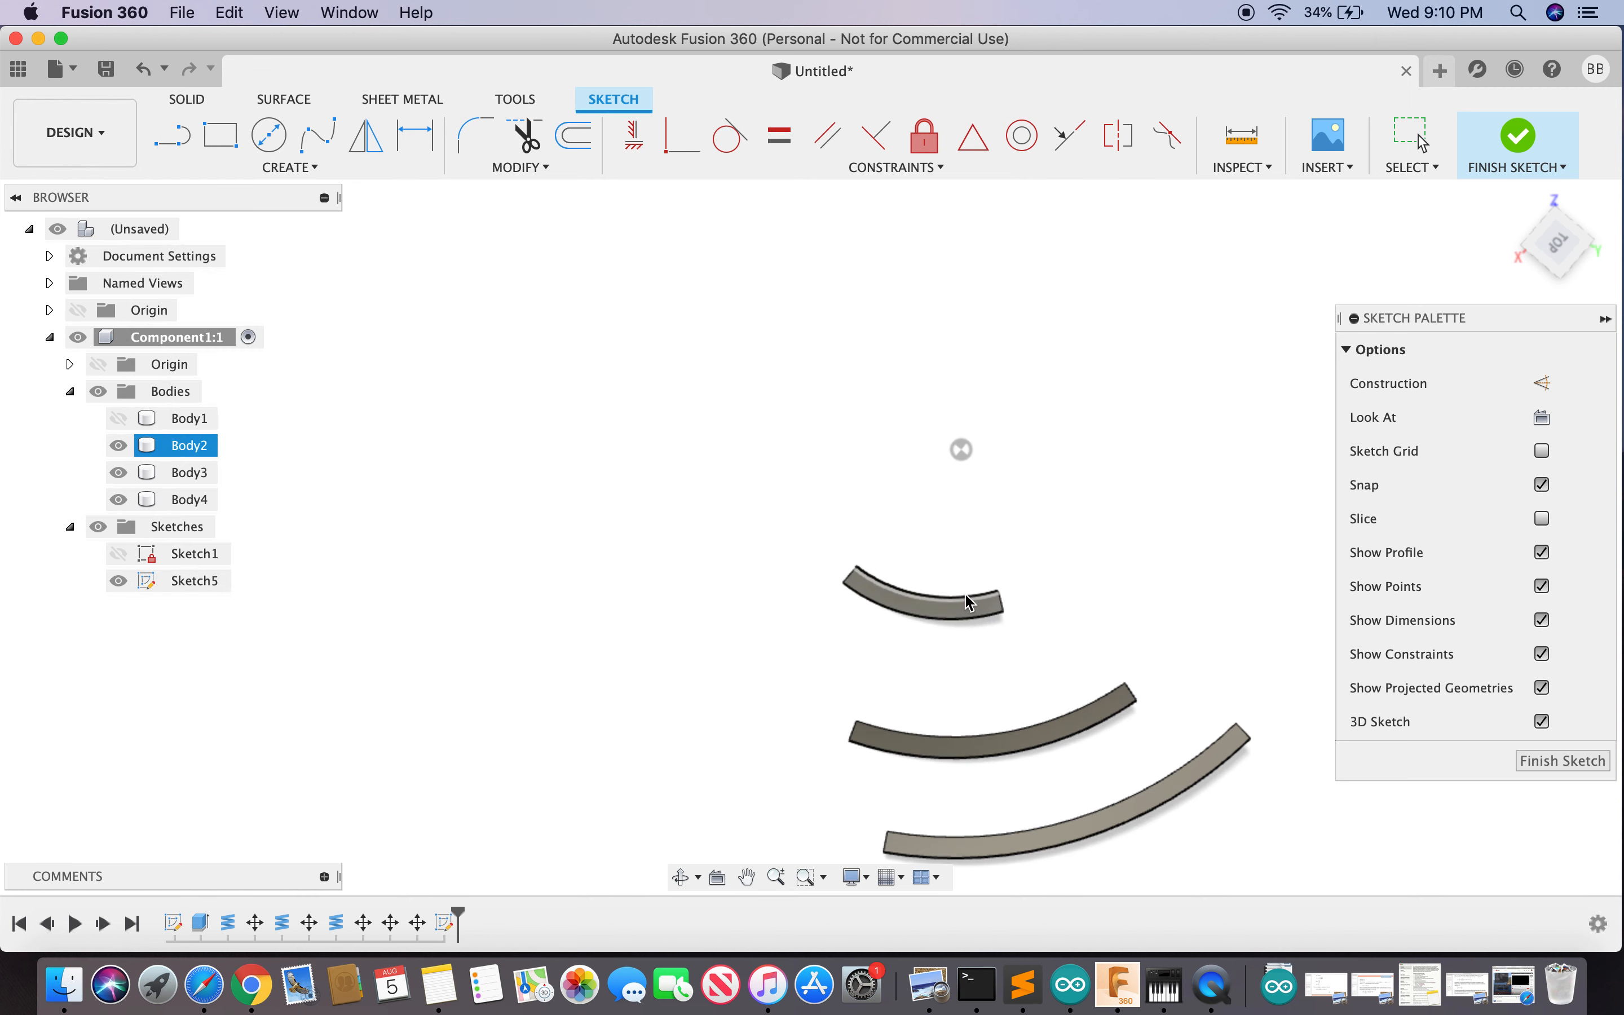
left_click(1564, 253)
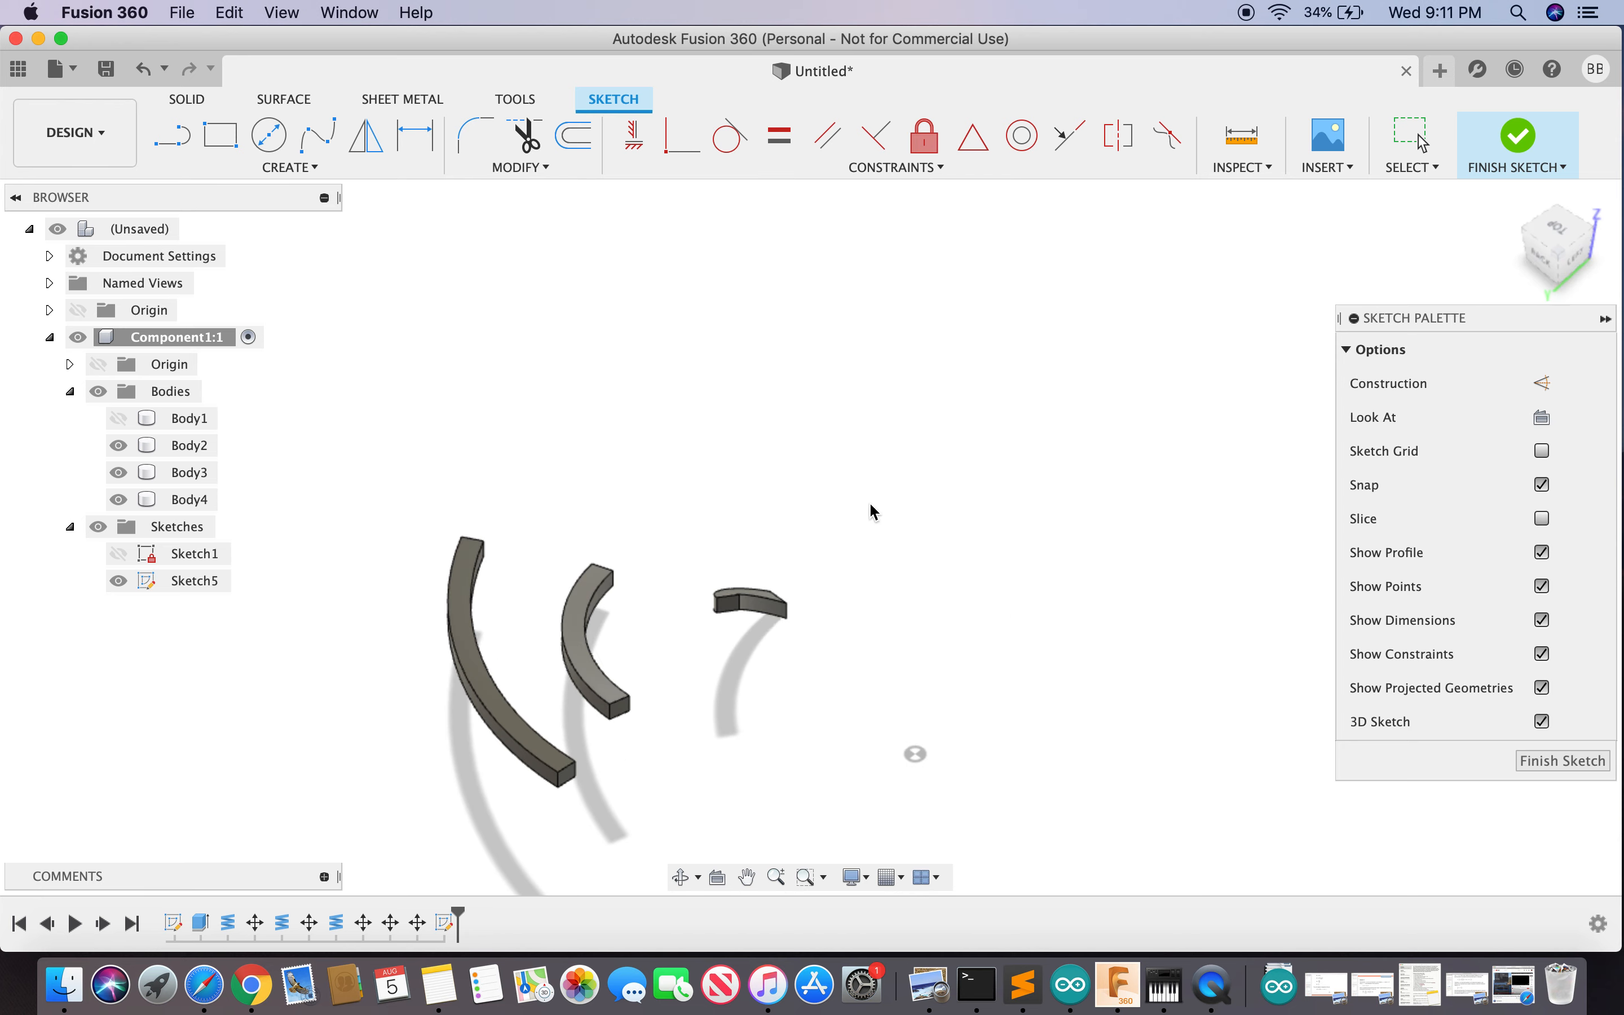
left_click(756, 598)
left_click(586, 641)
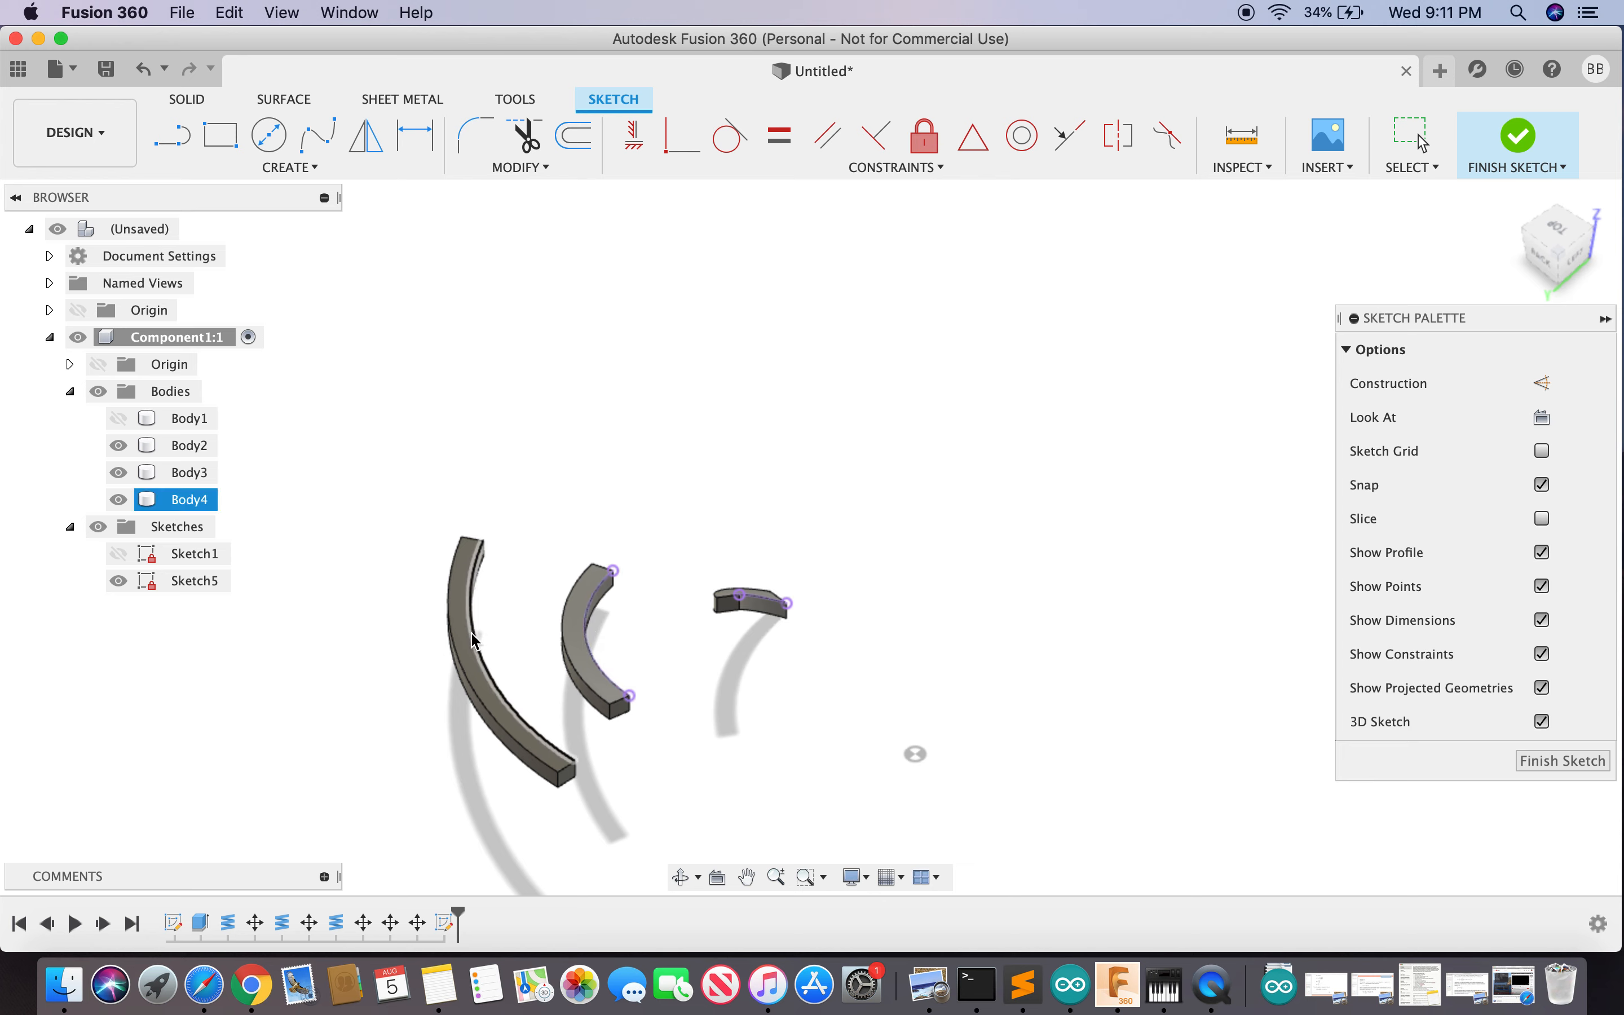
left_click(475, 641)
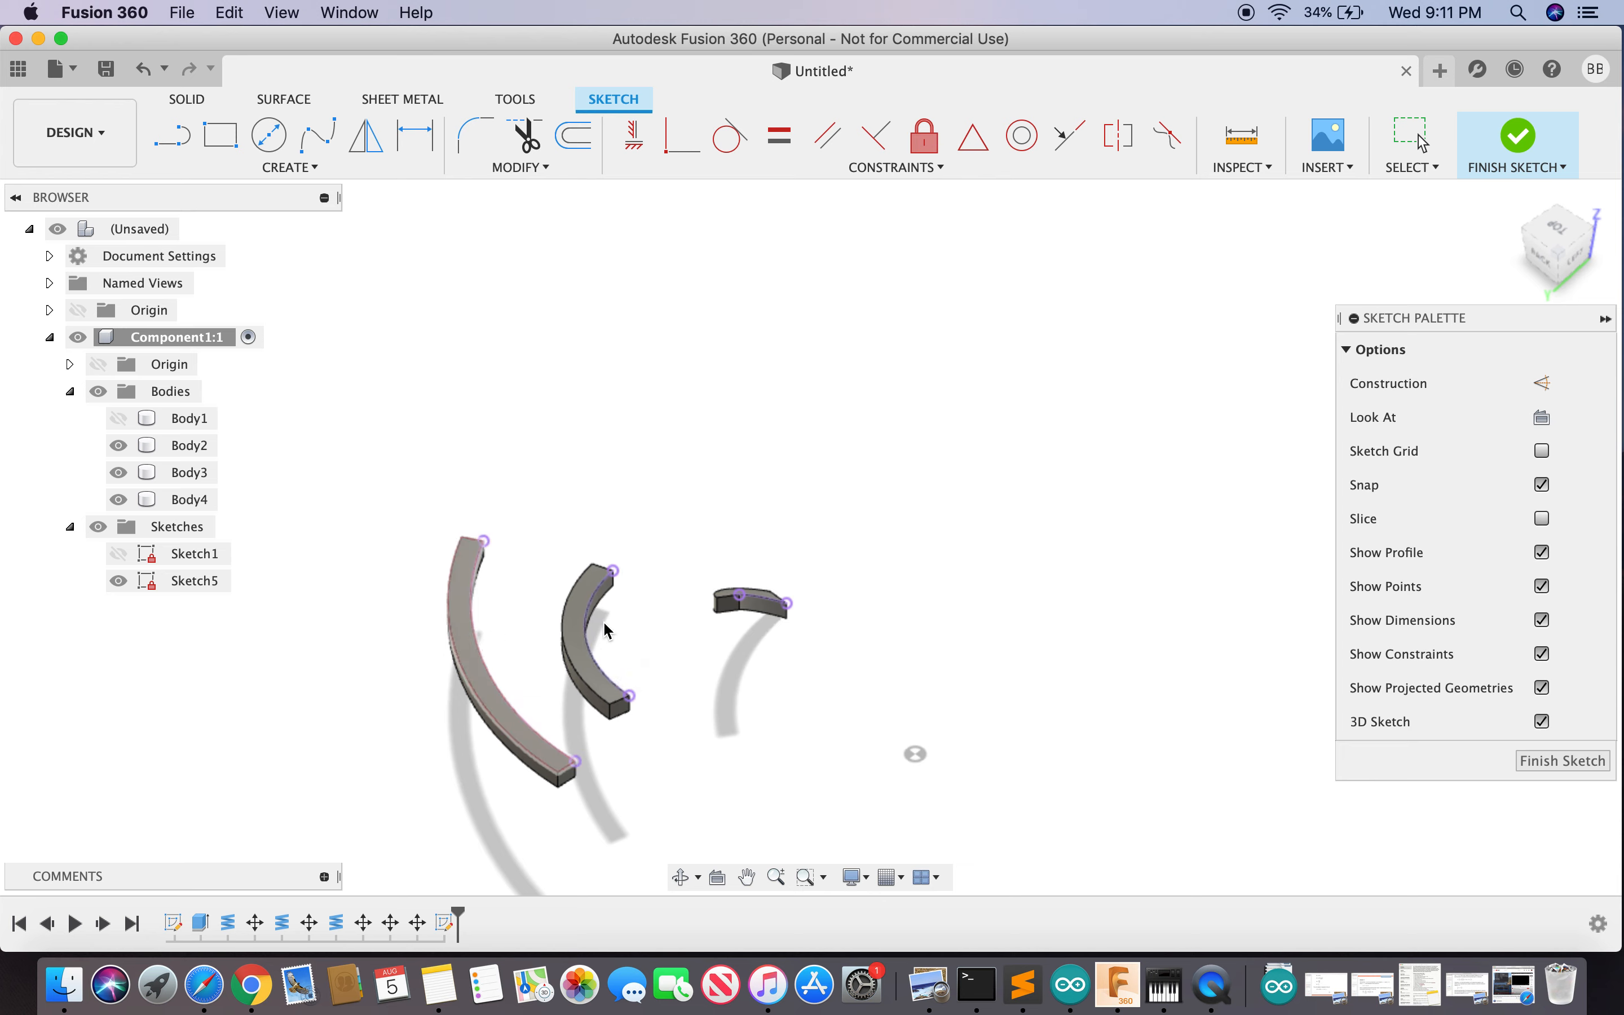
- Finish the sketch and hide the three curved bar bodies, leaving only the projected curves
left_click(1558, 763)
left_click(1518, 141)
left_click(119, 444)
left_click(119, 472)
left_click(119, 499)
left_click(119, 418)
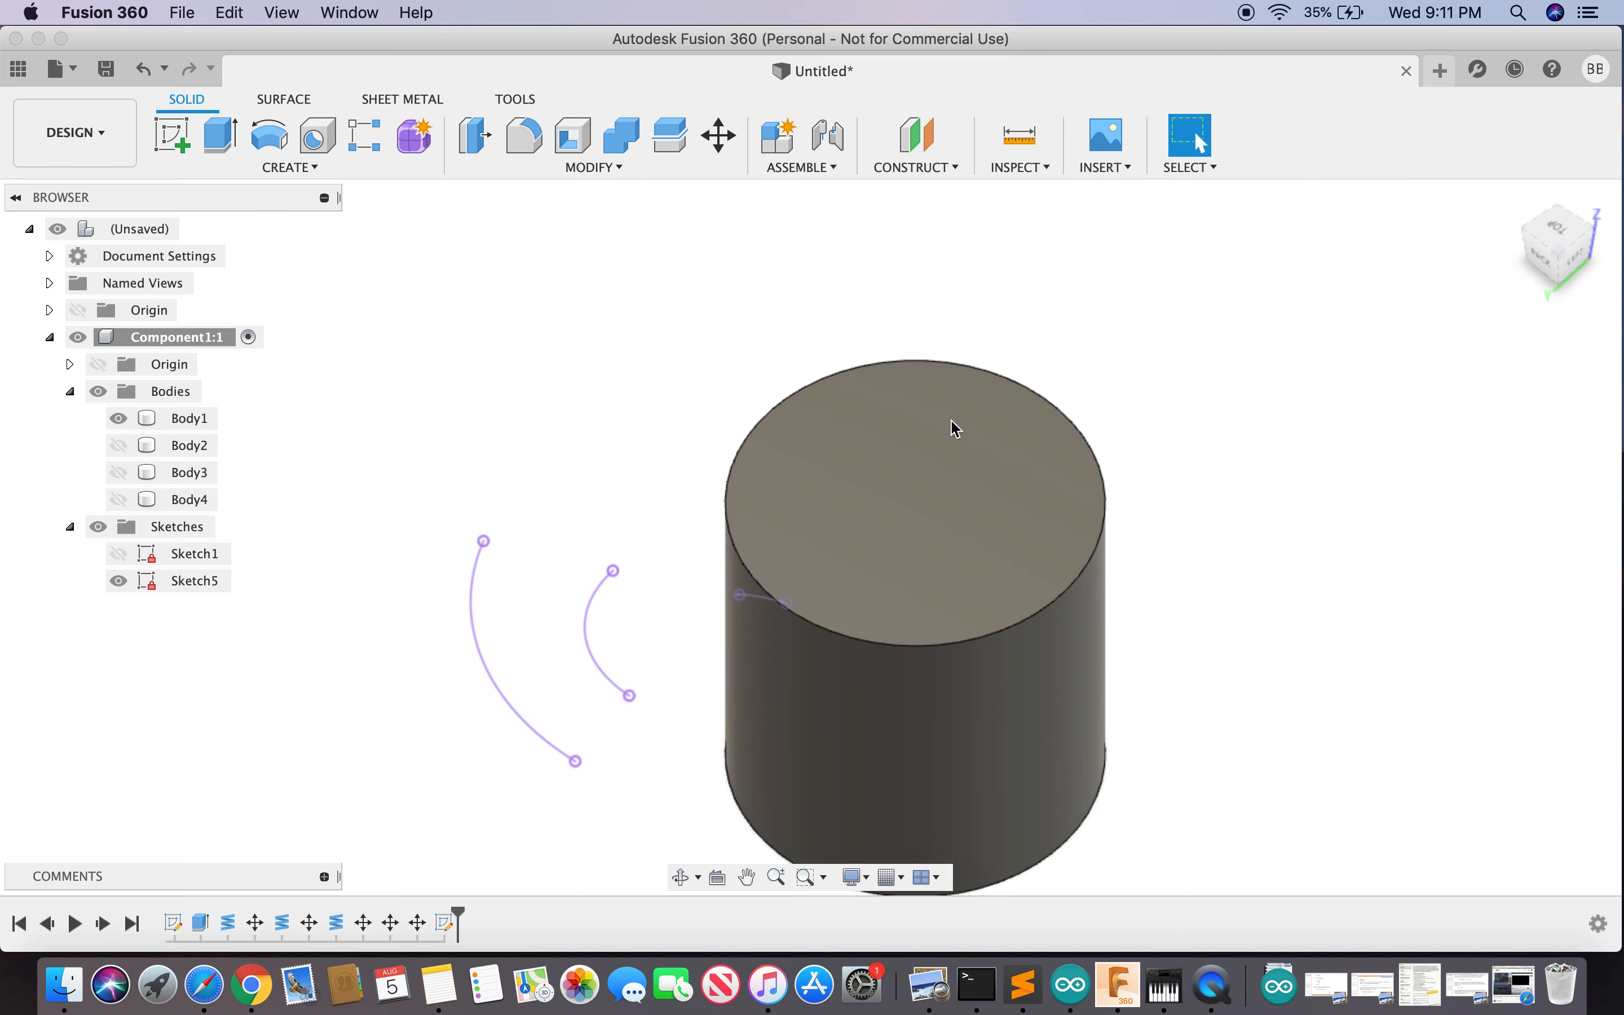
mouse_move(1556, 229)
left_mouse_down()
mouse_move(1383, 250)
mouse_move(1133, 225)
mouse_move(929, 147)
mouse_move(872, 198)
mouse_move(871, 239)
mouse_move(895, 178)
mouse_move(865, 179)
mouse_move(863, 214)
left_mouse_up()
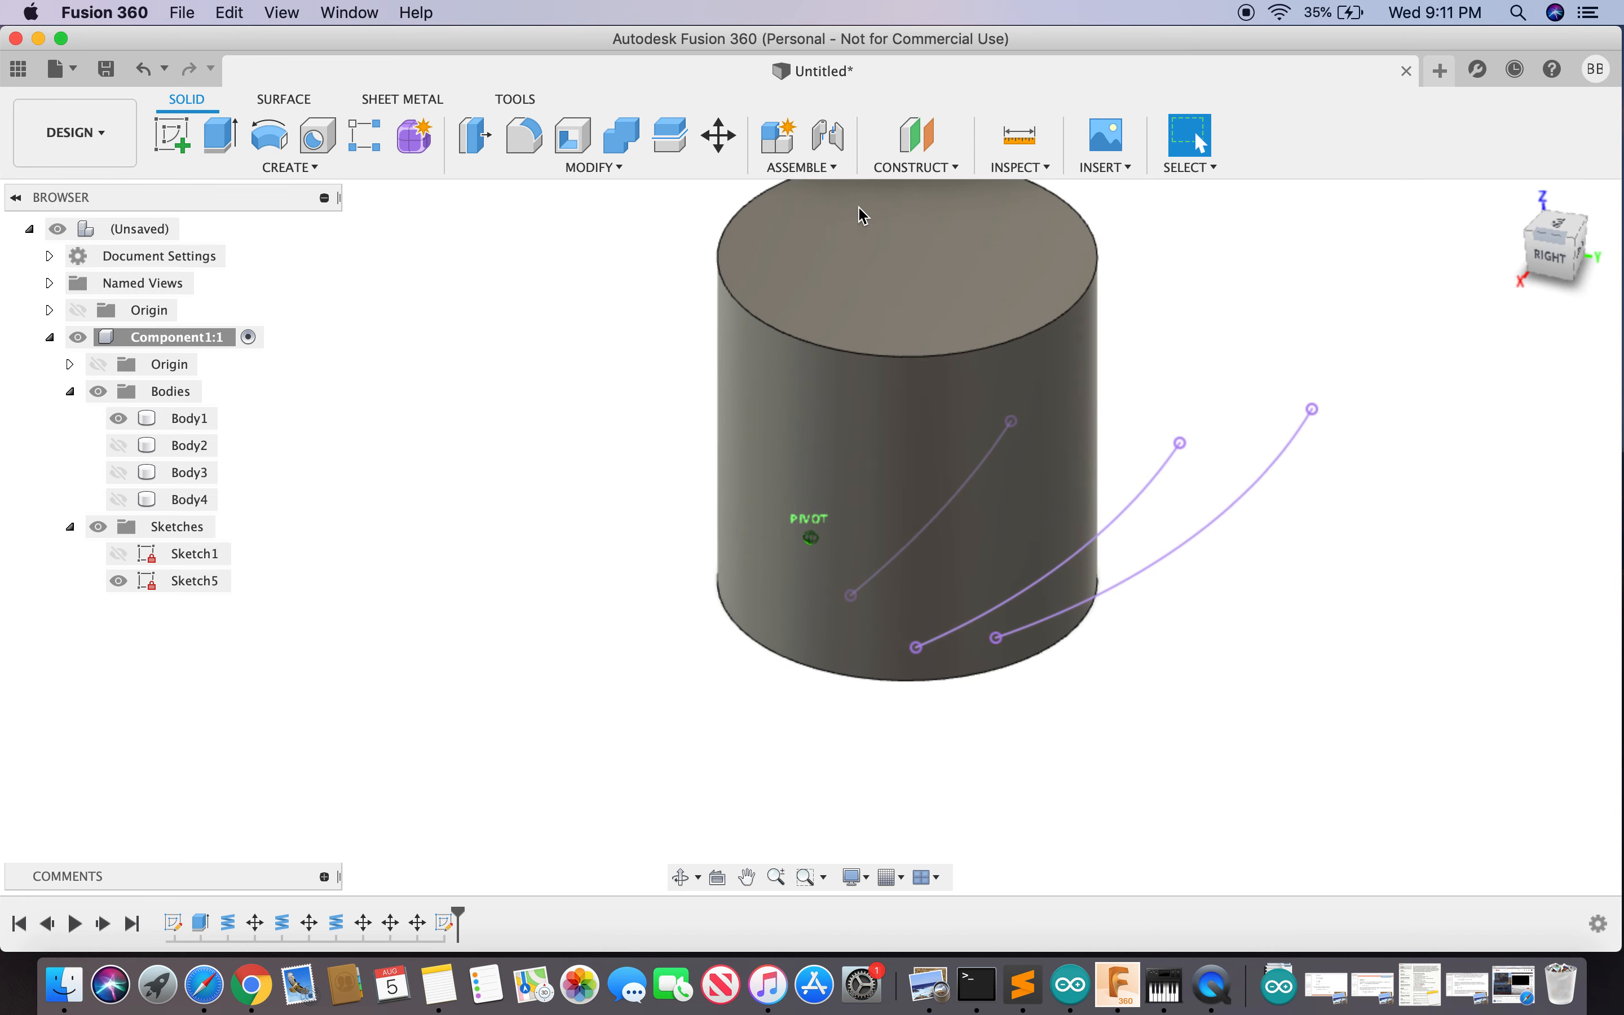
left_click(119, 418)
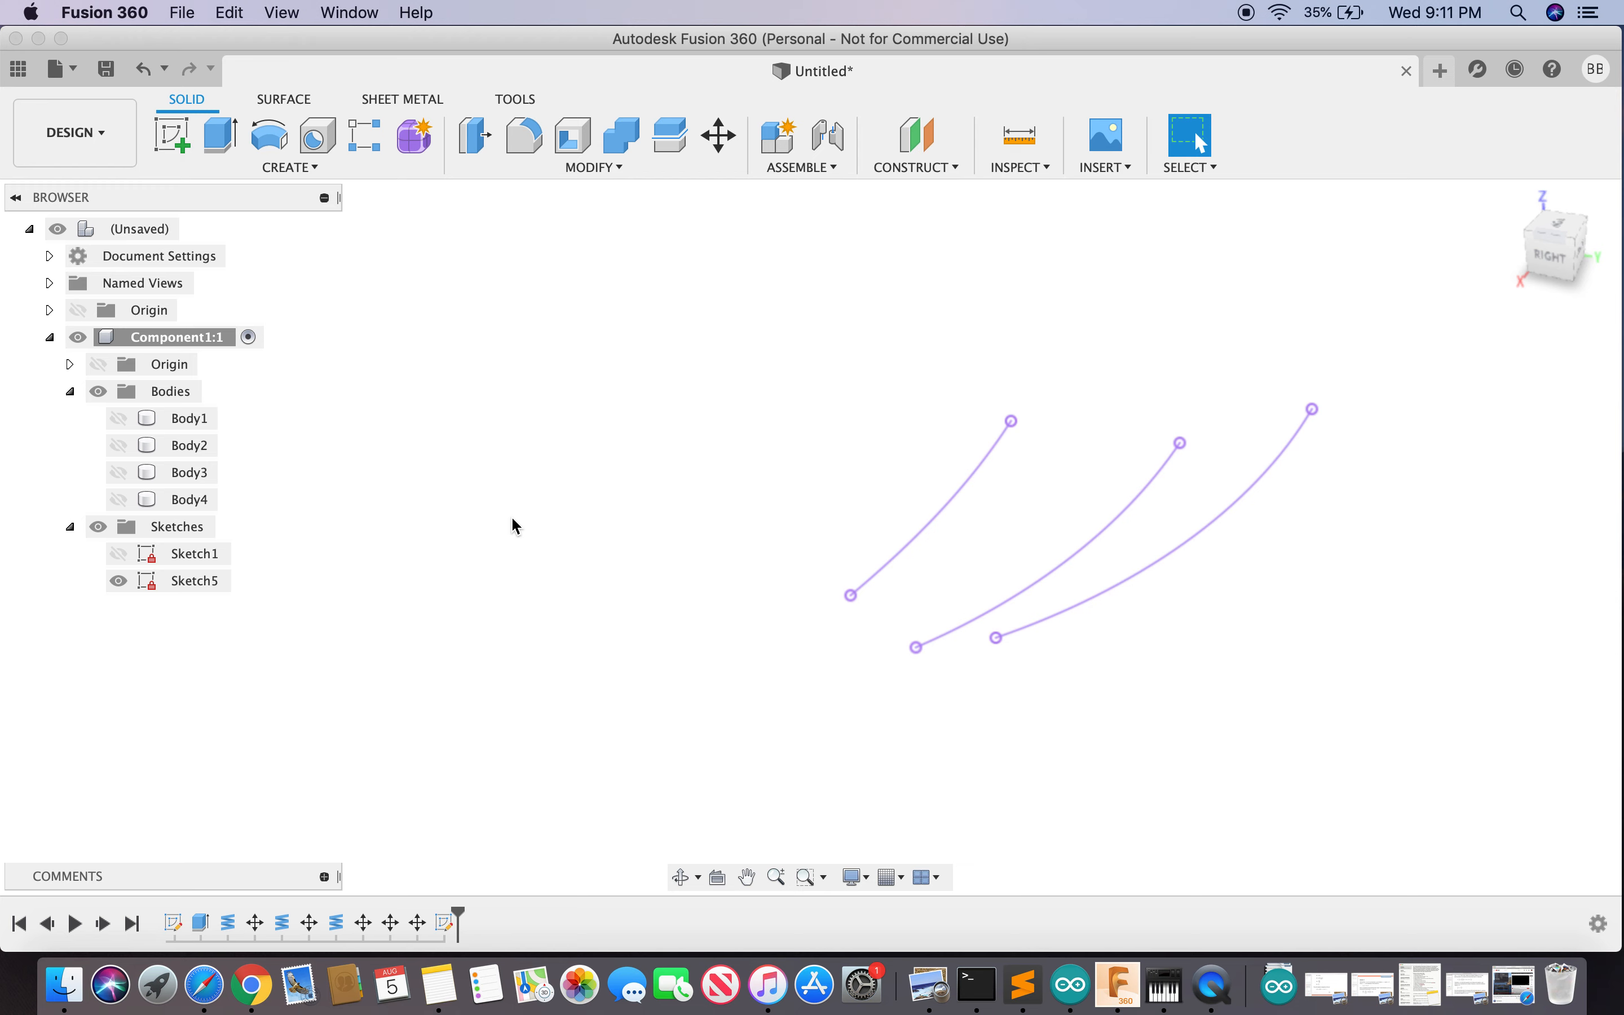
- Loft a surface through the three Sketch5 curves as Profiles 1–3, creating Body5
type("sloft")
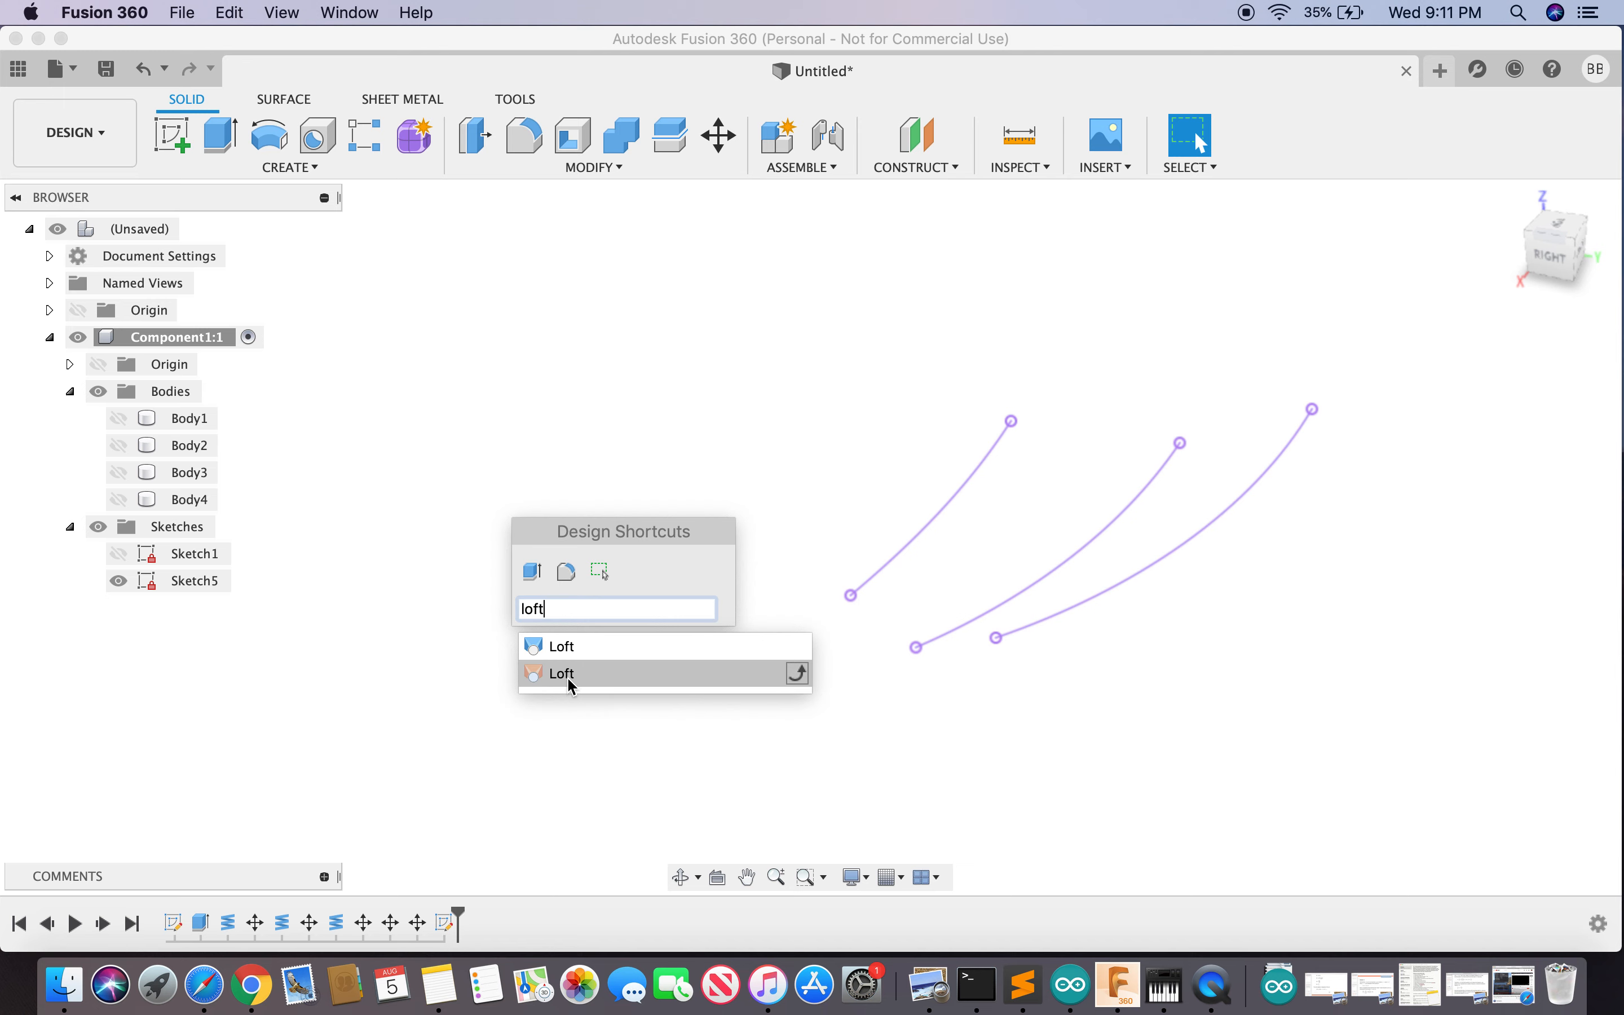
left_click(567, 676)
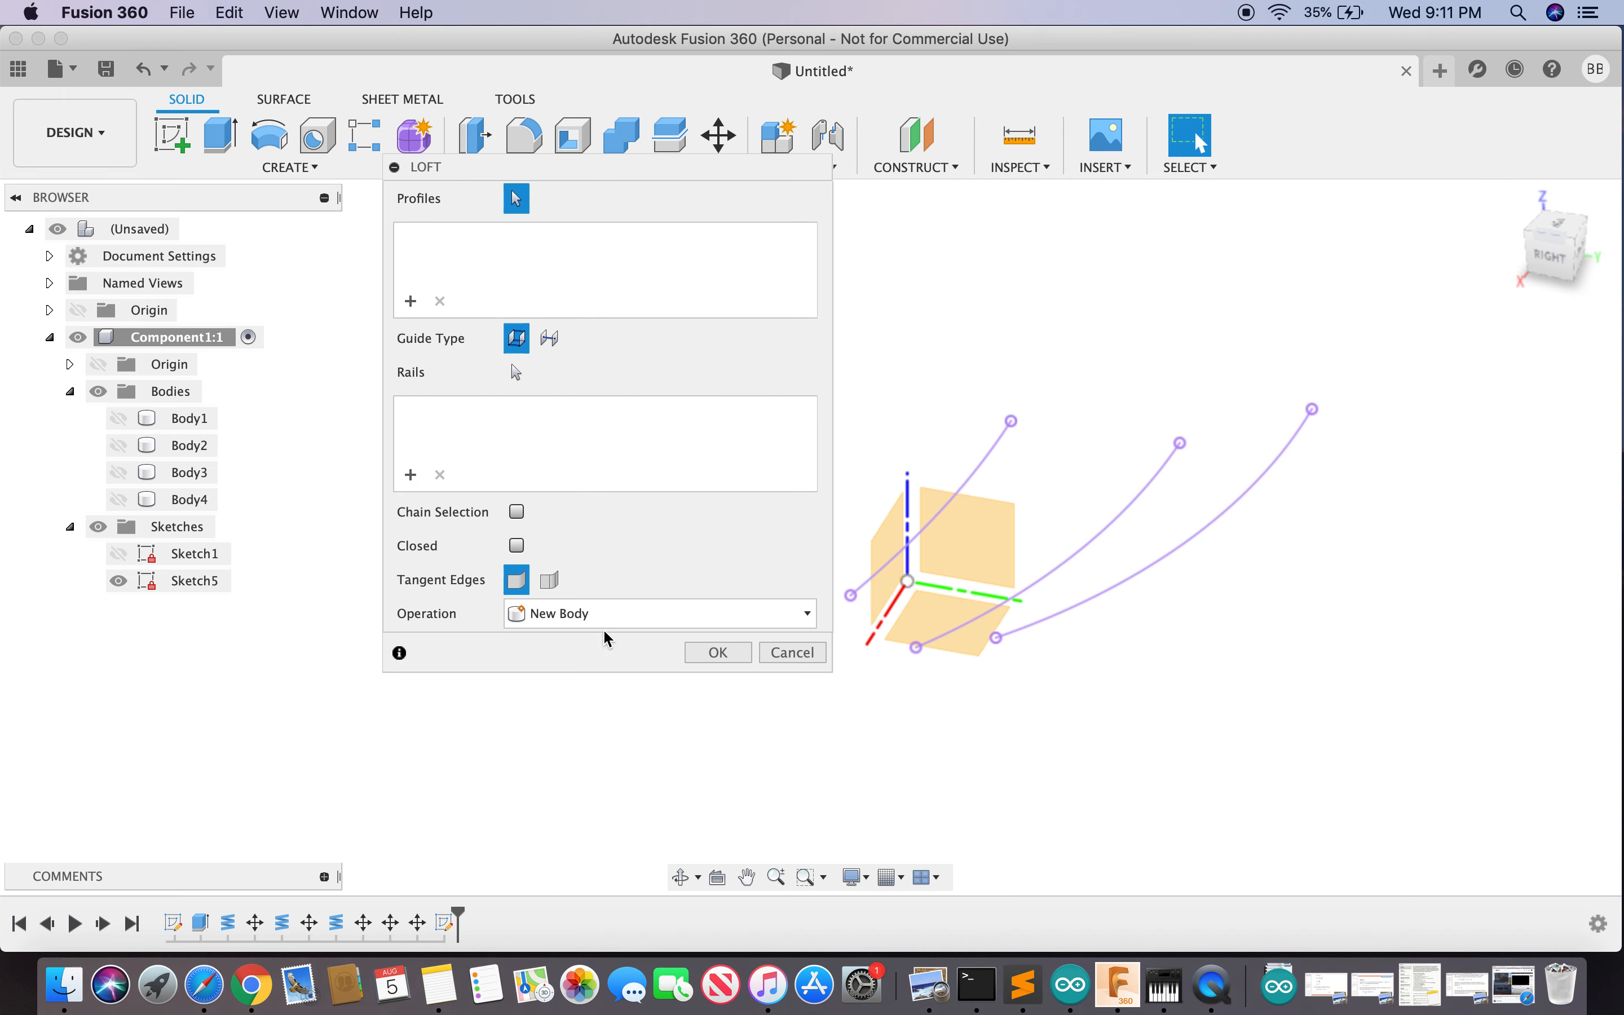
left_click(953, 507)
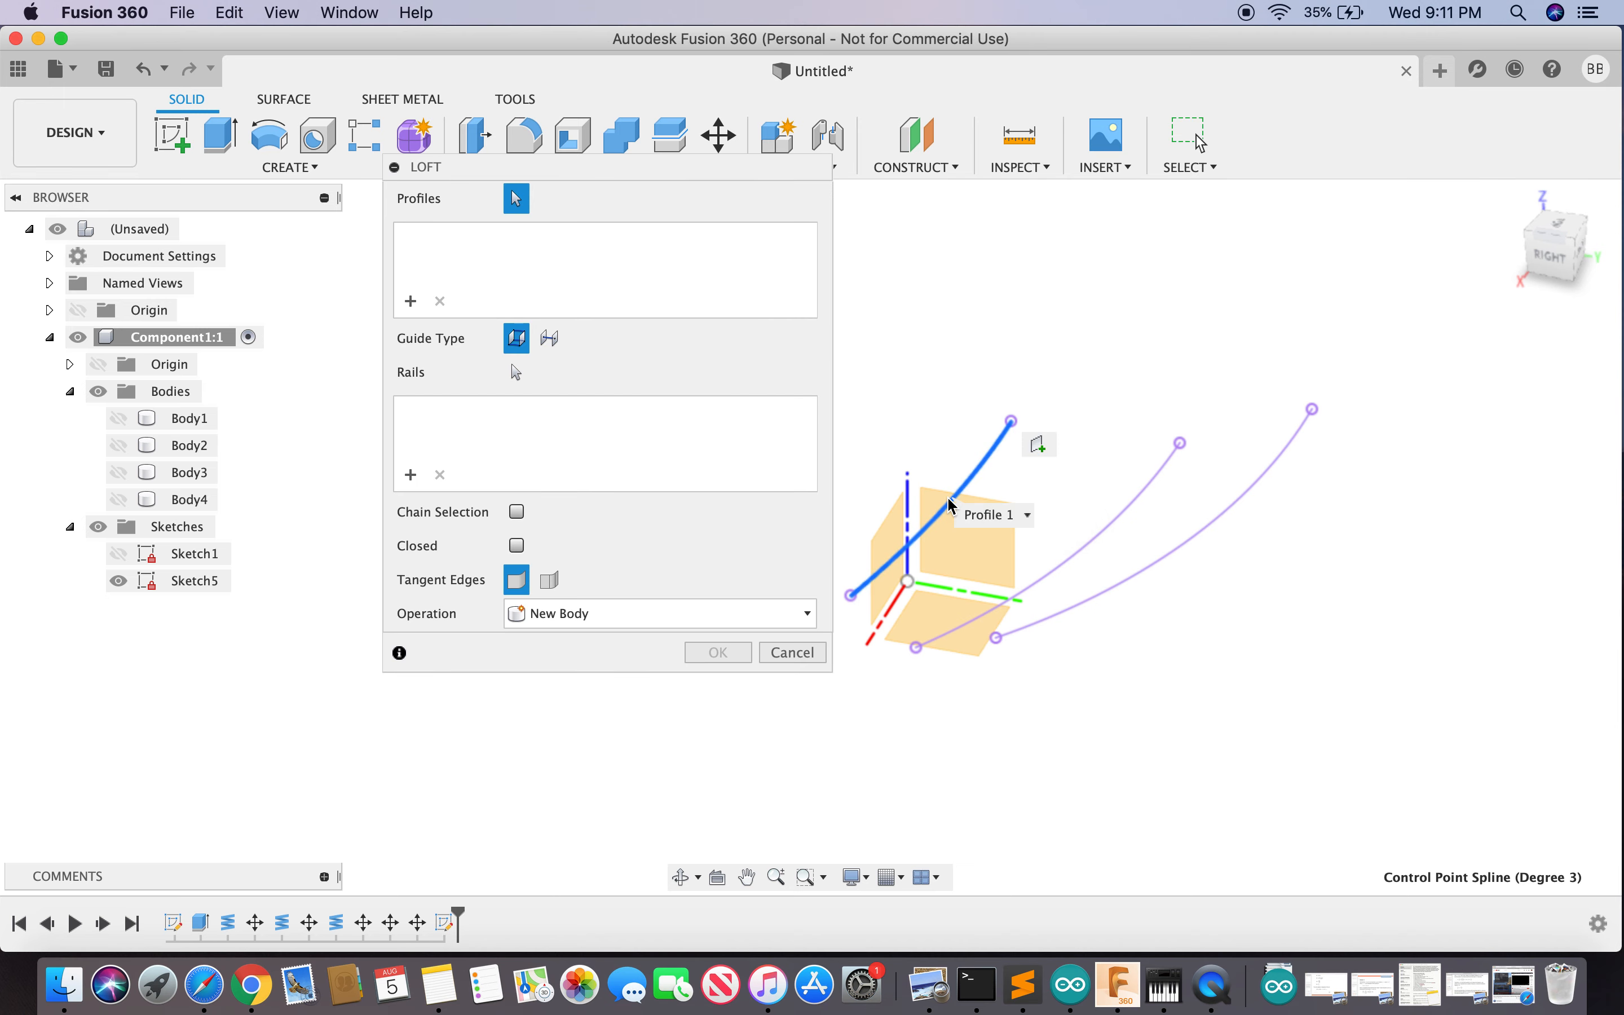
left_click(1087, 554)
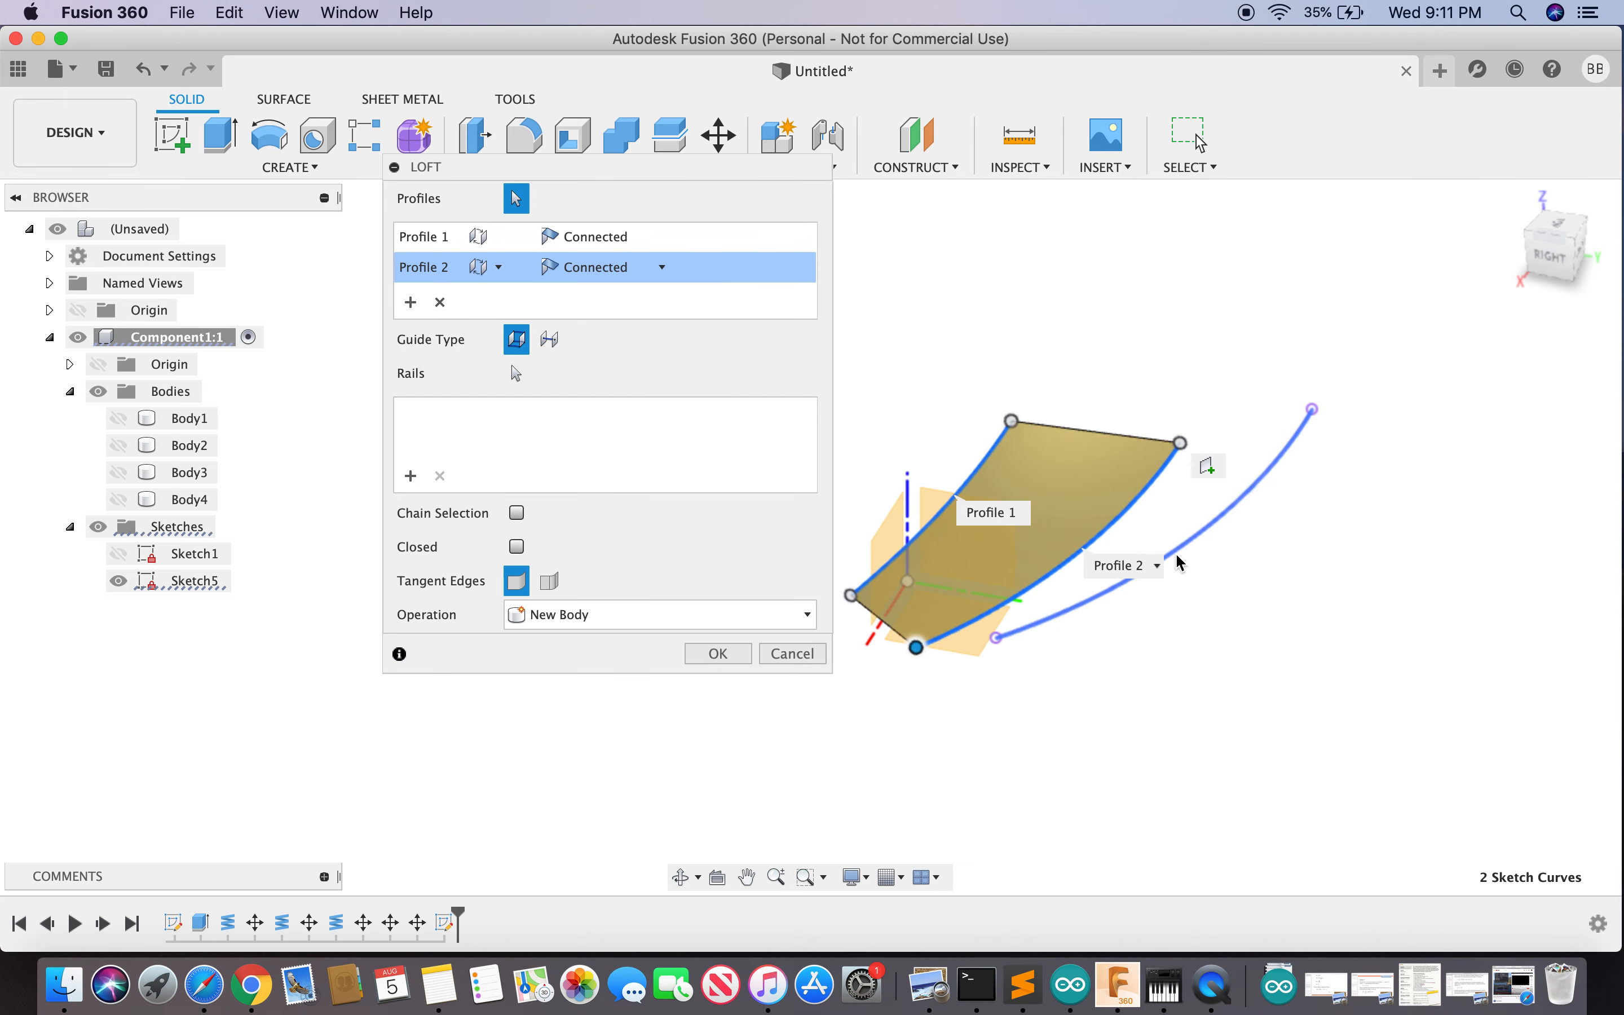
left_click(1179, 562)
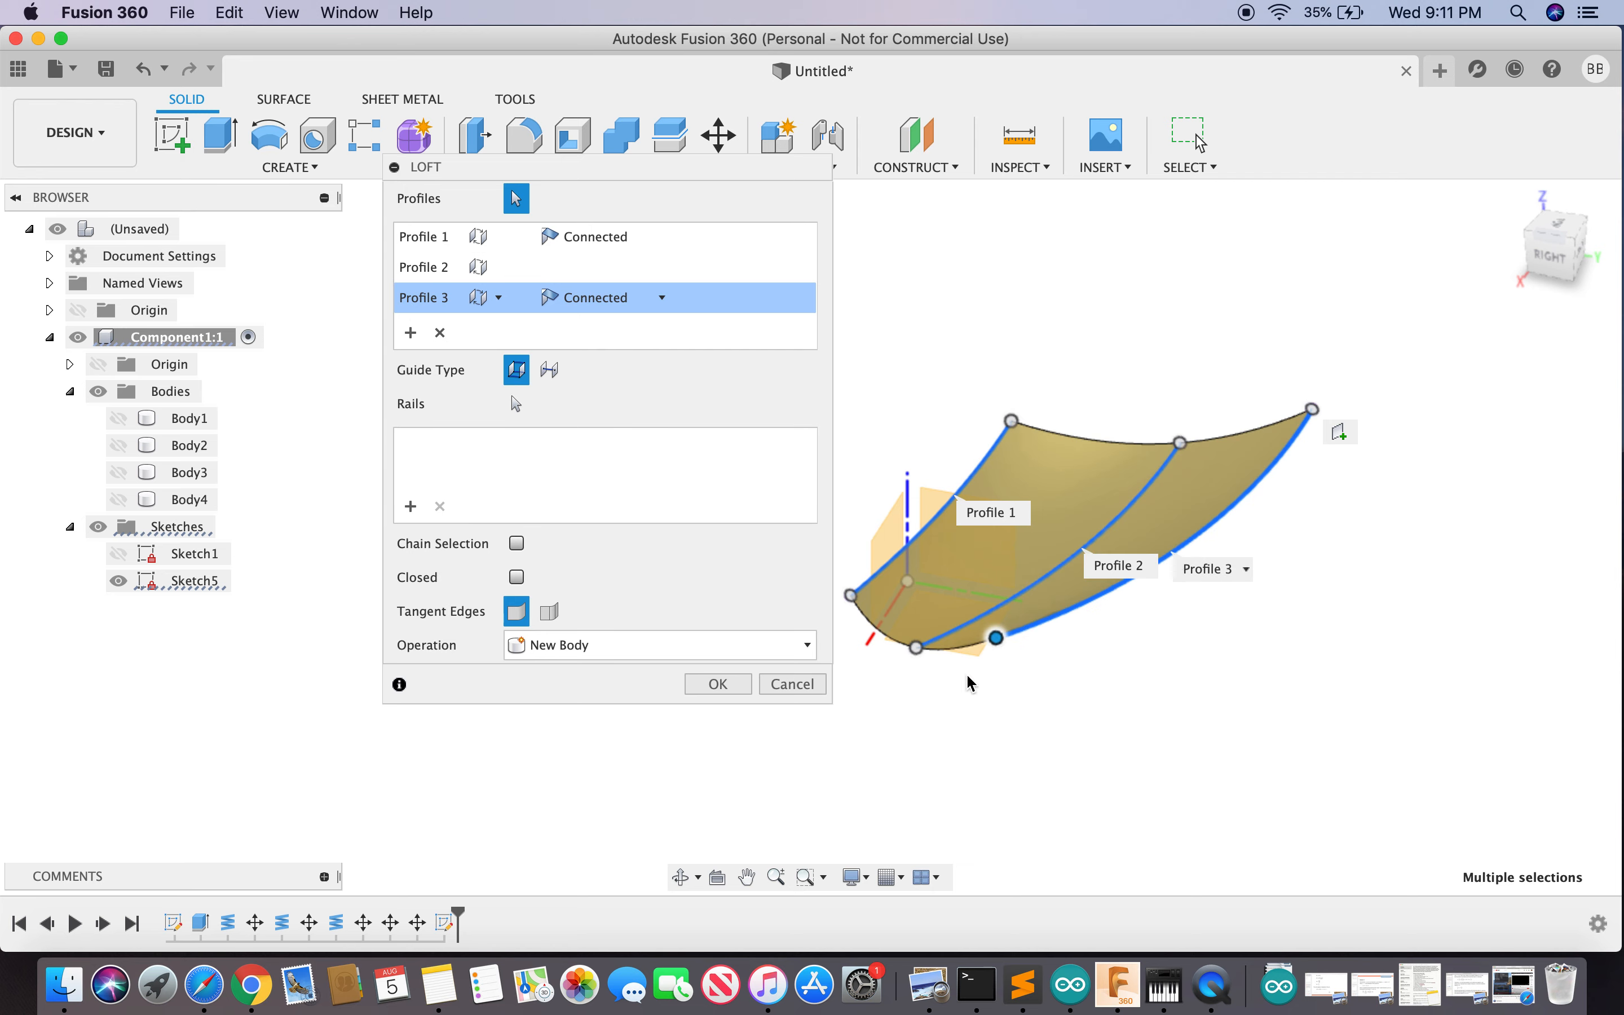
left_click(719, 683)
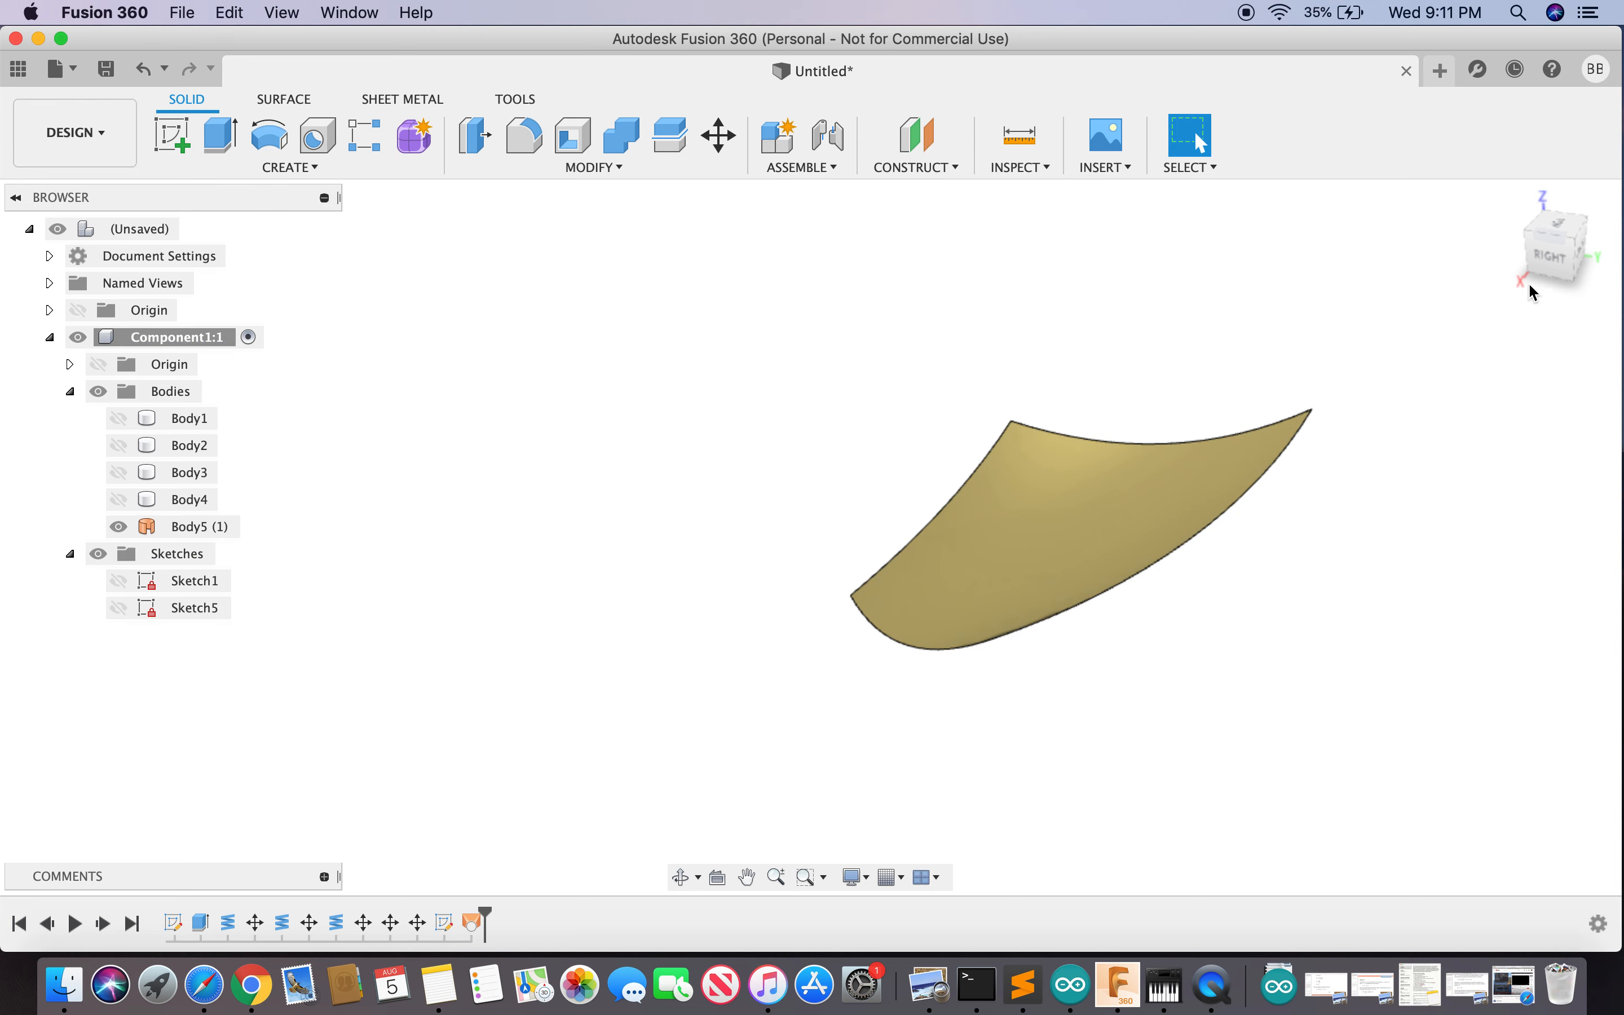
middle_click_drag(1503, 285, 1488, 288, "shift")
mouse_move(1488, 288)
left_mouse_down()
mouse_move(1439, 329)
mouse_move(1493, 251)
mouse_move(1495, 290)
left_mouse_up()
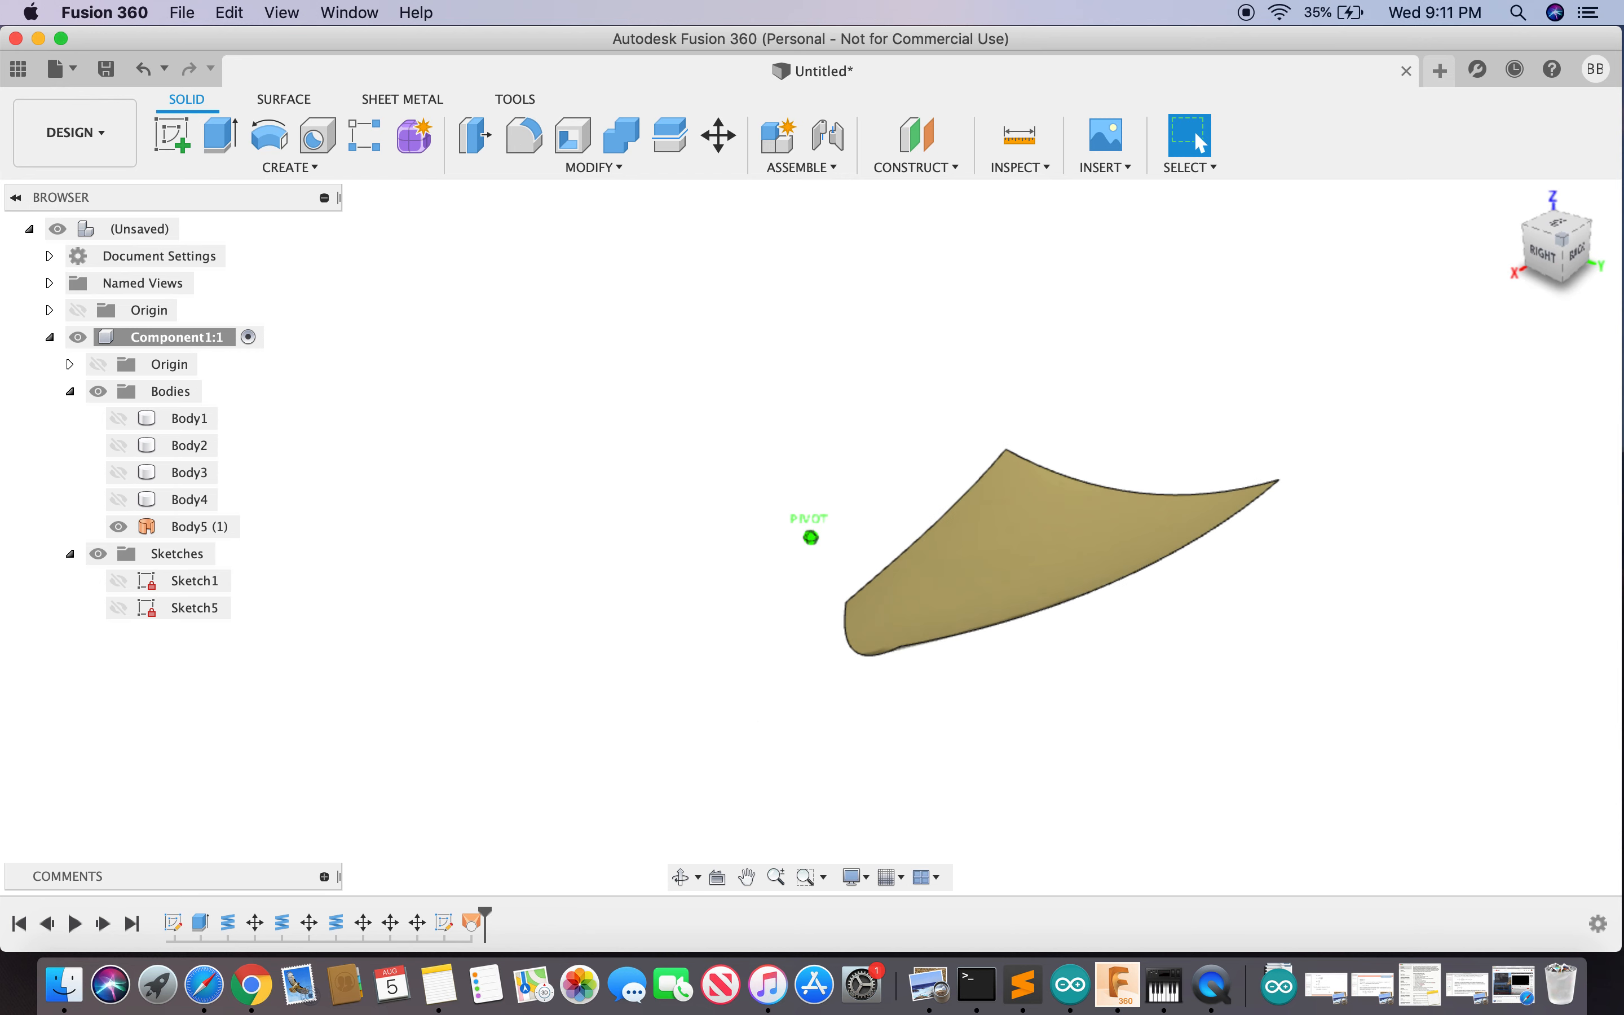
- Make cylinder Body1 visible again and select the lofted surface face
middle_click_drag(623, 539, 622, 551, "shift")
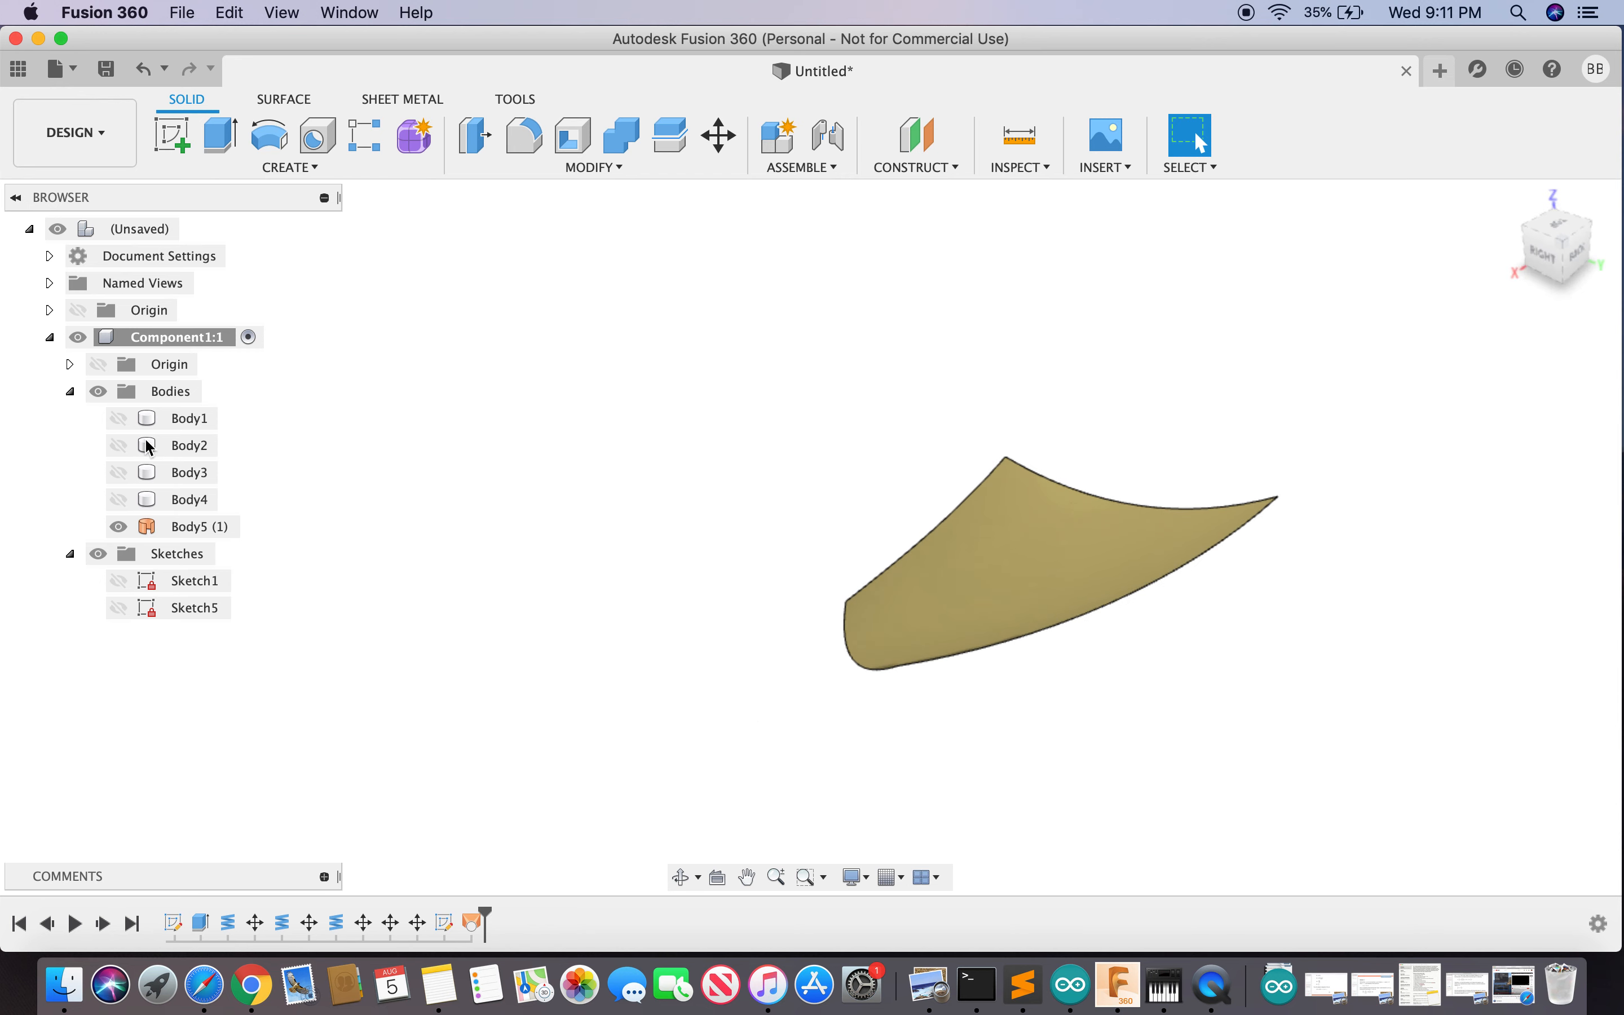
left_click(119, 419)
left_click_drag(1549, 267, 1545, 222)
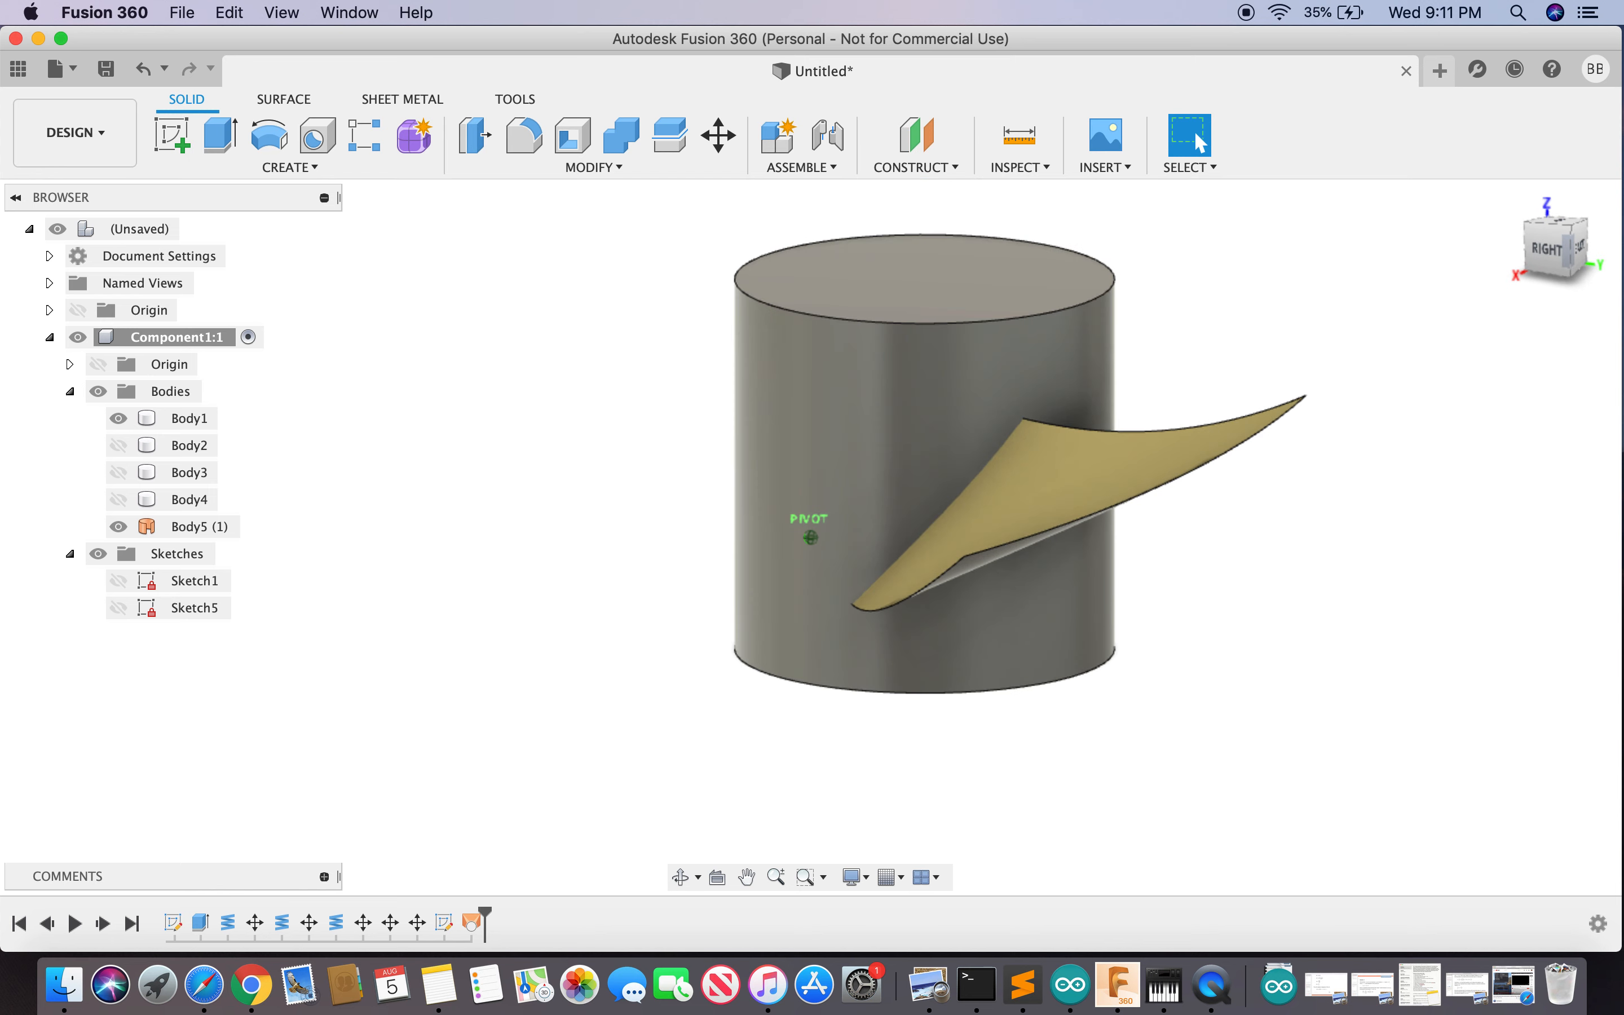
left_click(1114, 494)
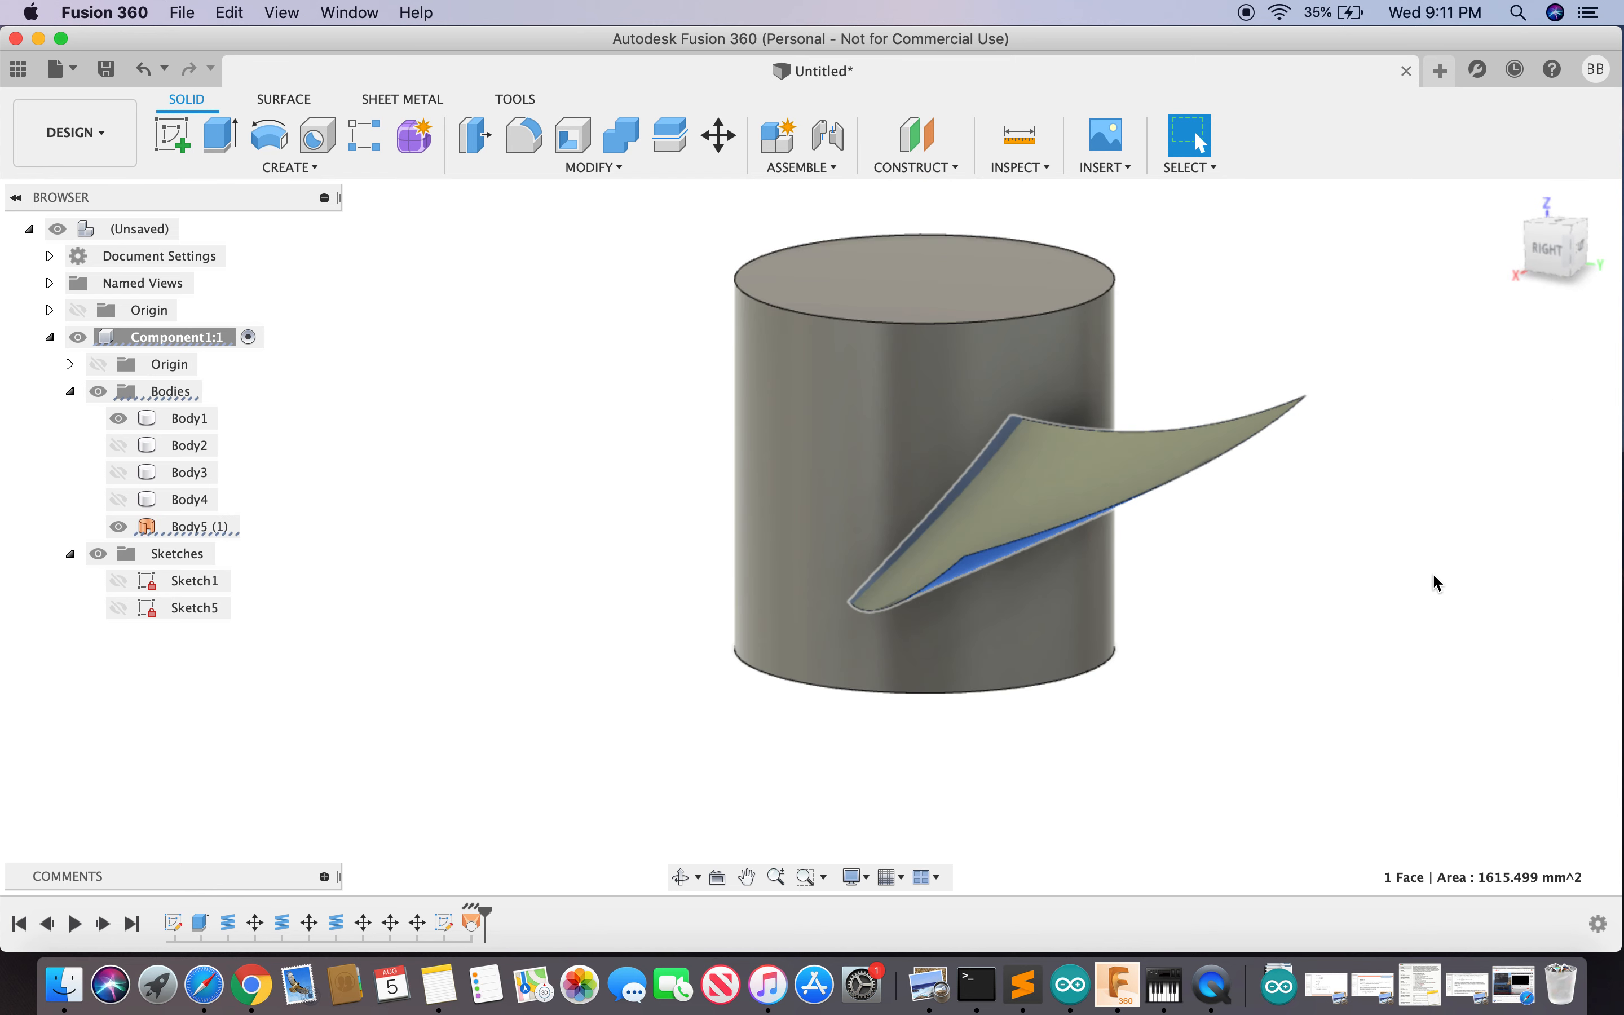
- Thicken the lofted surface -3 mm on one side into new body Body6, then inspect it
key("s")
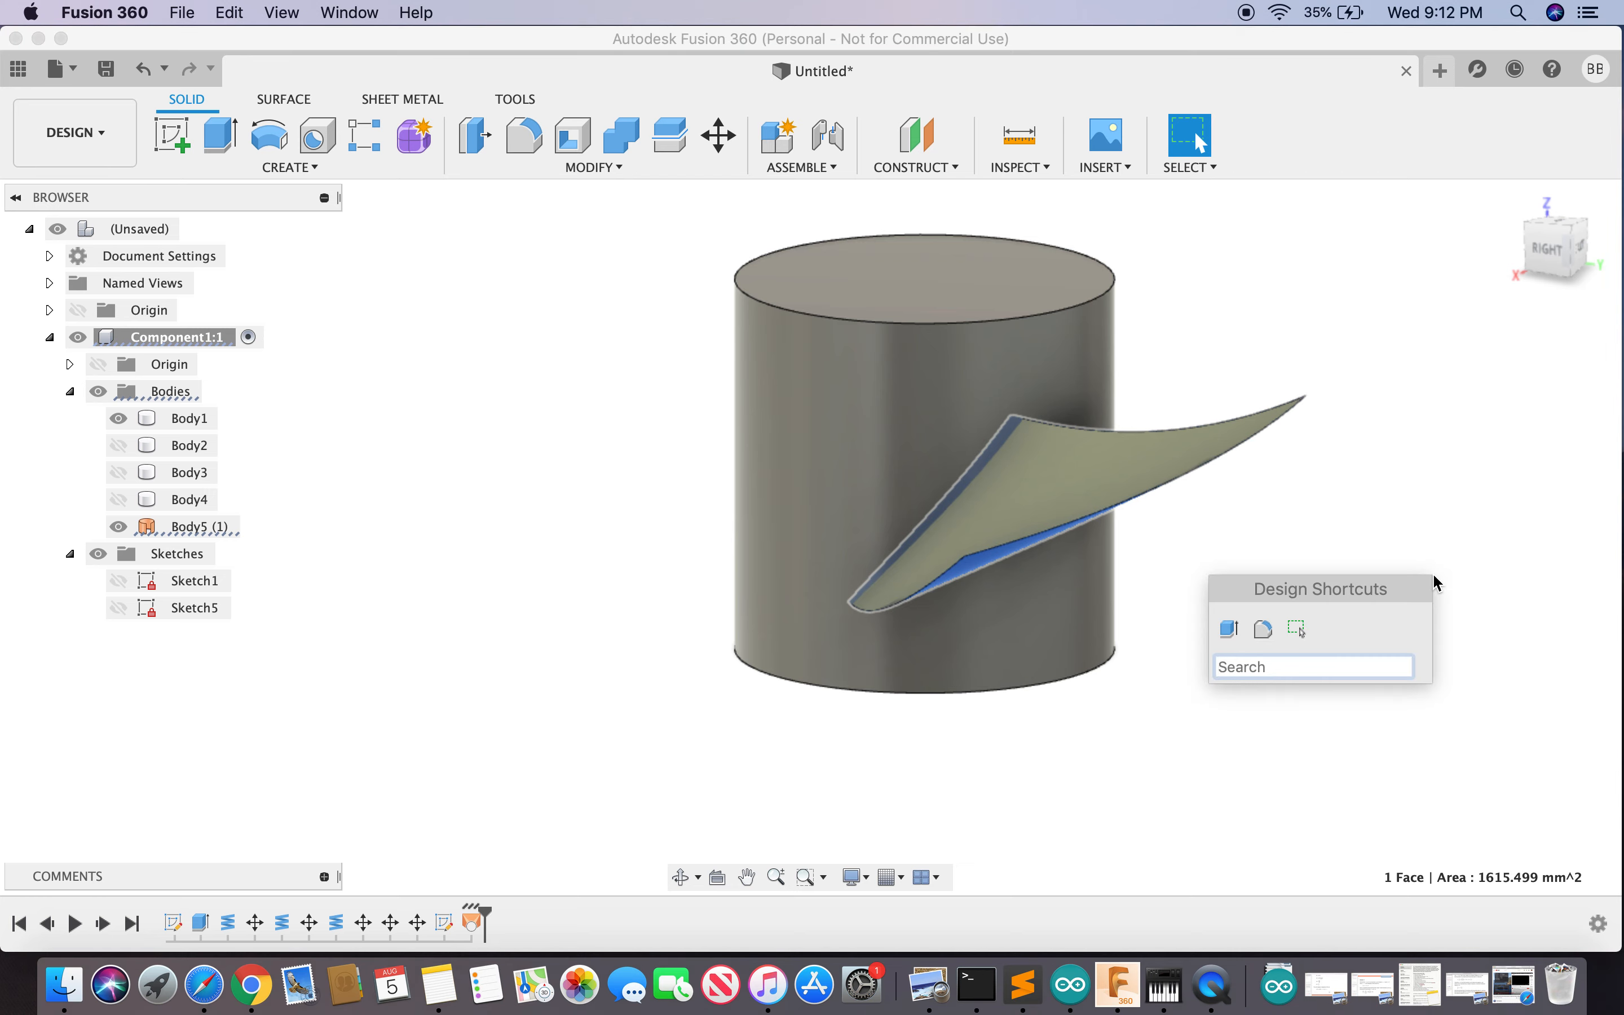
type("thick")
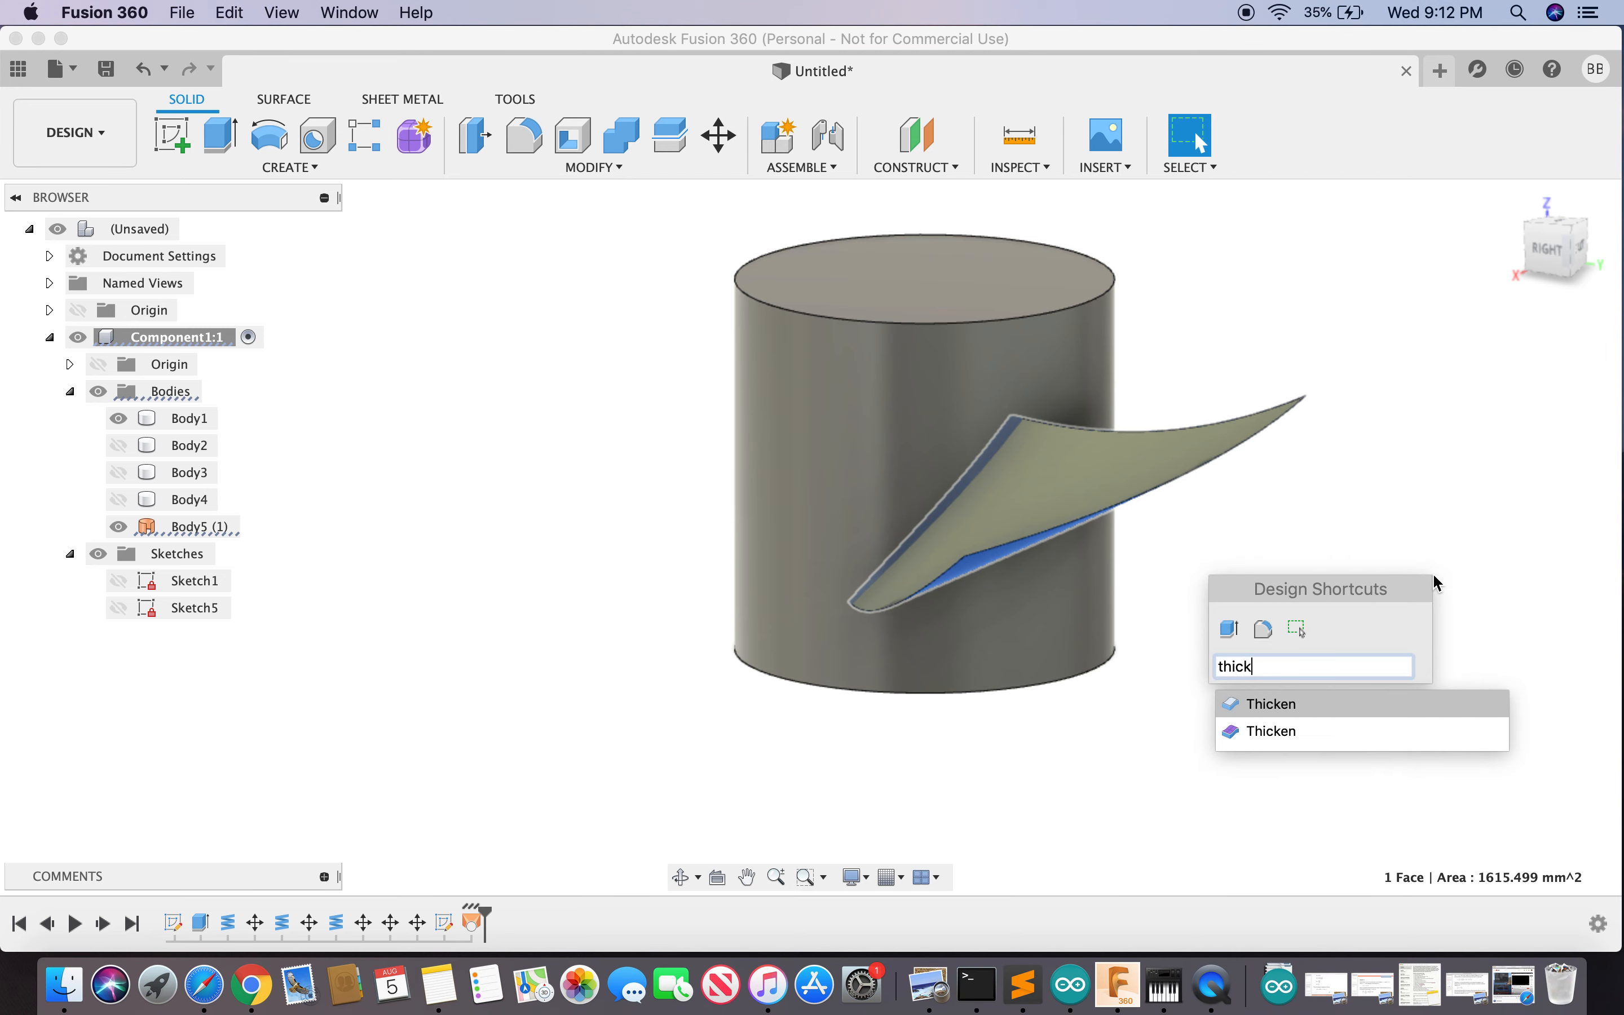
left_click(1274, 705)
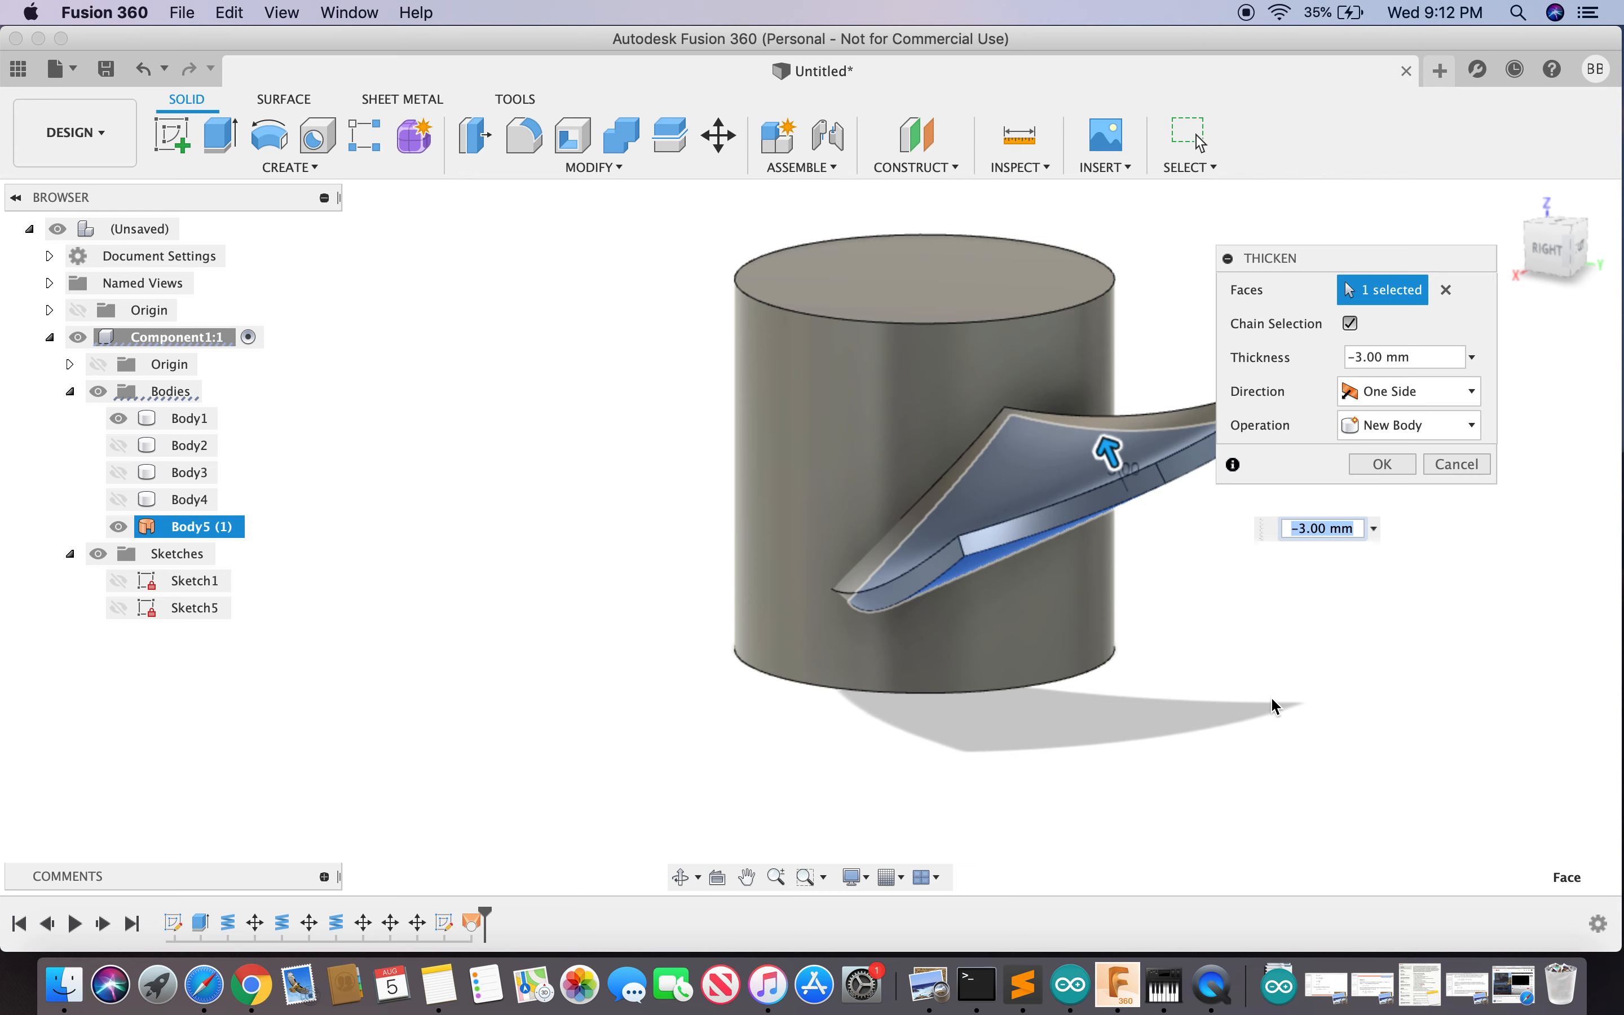
left_click(1382, 465)
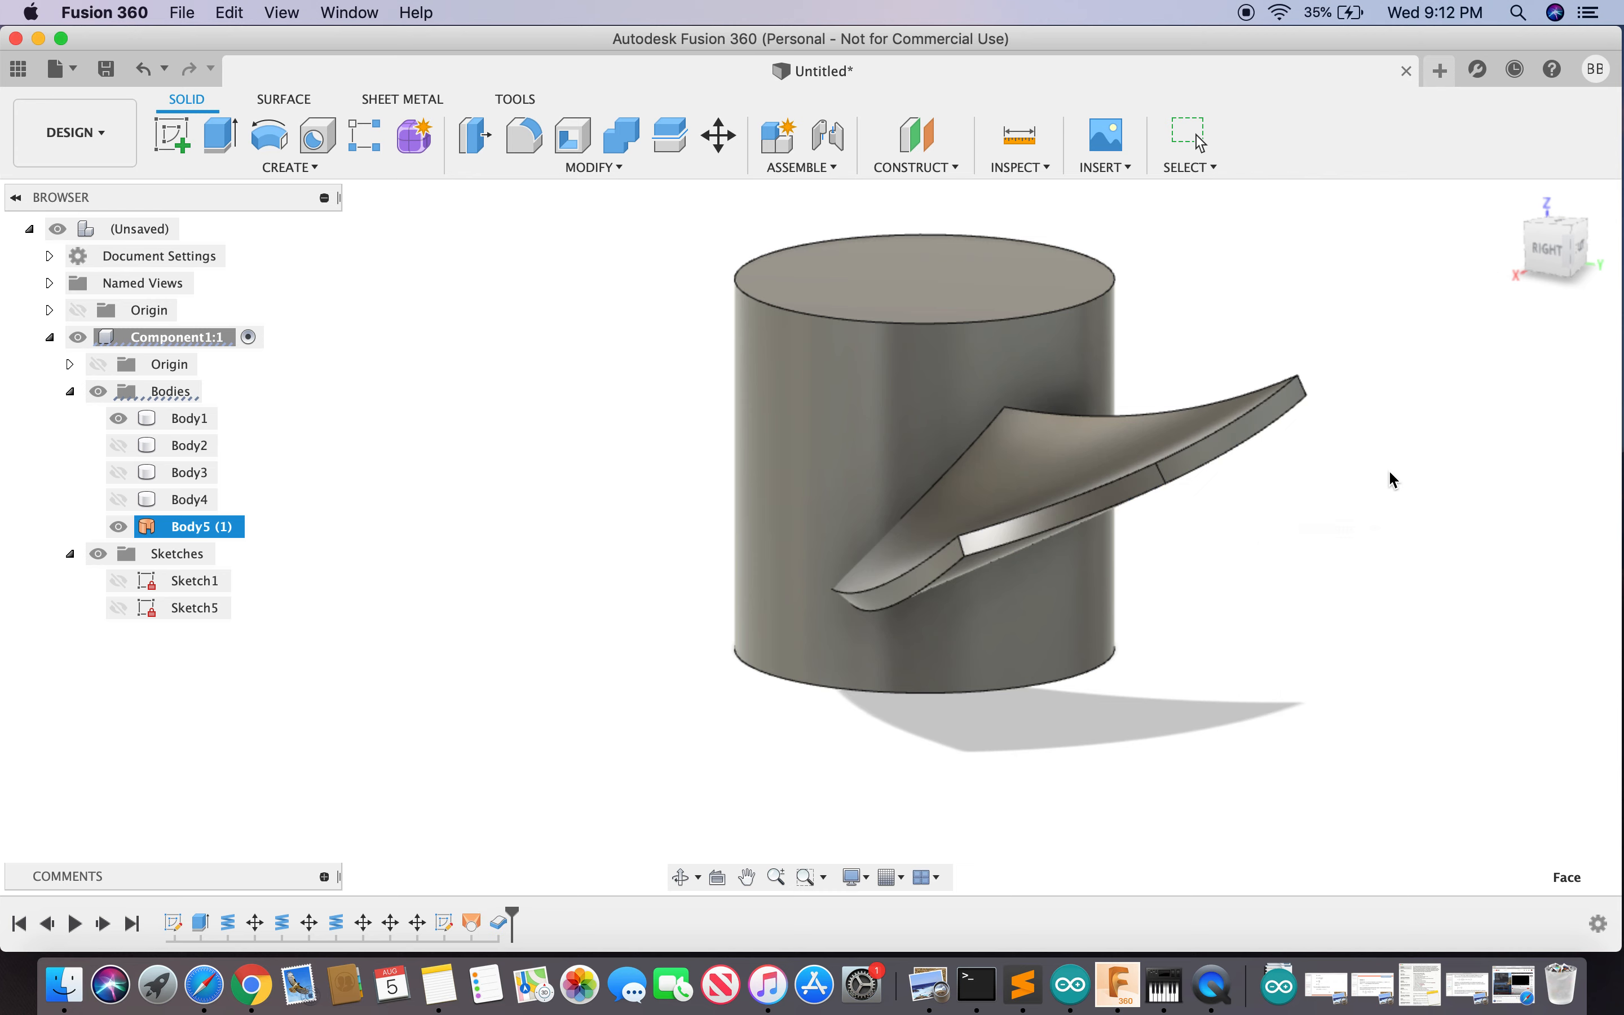
mouse_move(1553, 248)
left_mouse_down()
mouse_move(1409, 308)
mouse_move(1518, 271)
mouse_move(1538, 178)
mouse_move(1520, 359)
mouse_move(1504, 231)
mouse_move(1442, 303)
mouse_move(1309, 401)
left_mouse_up()
left_click(1308, 401)
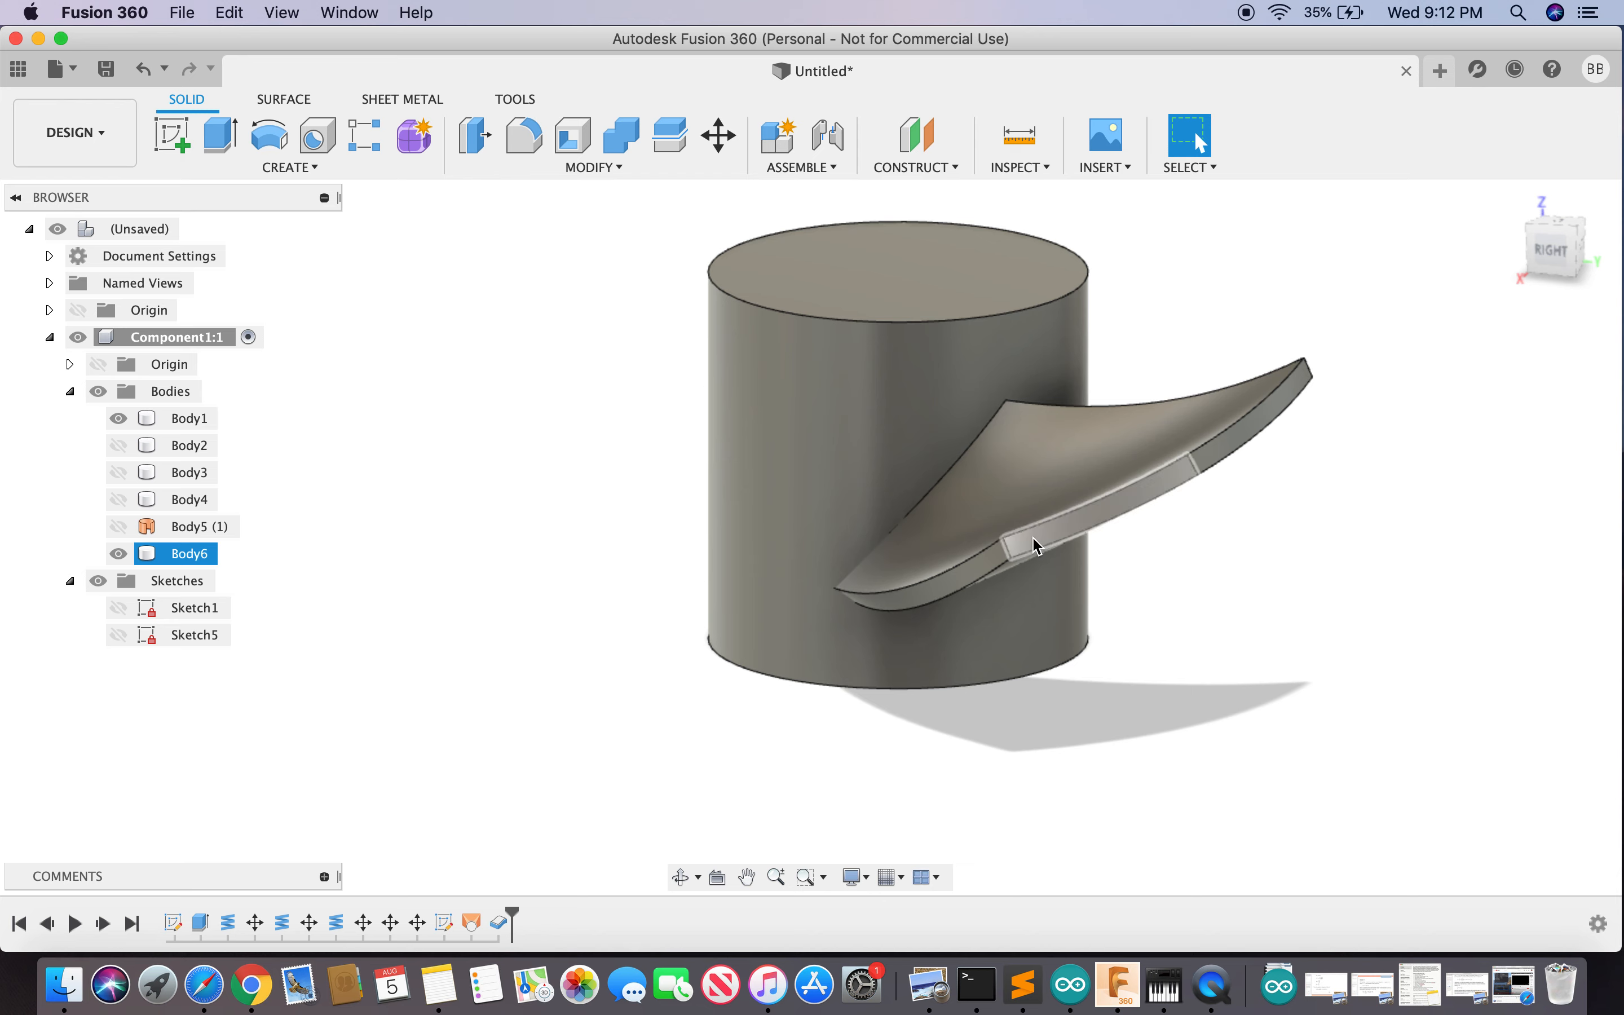
left_click(1155, 529)
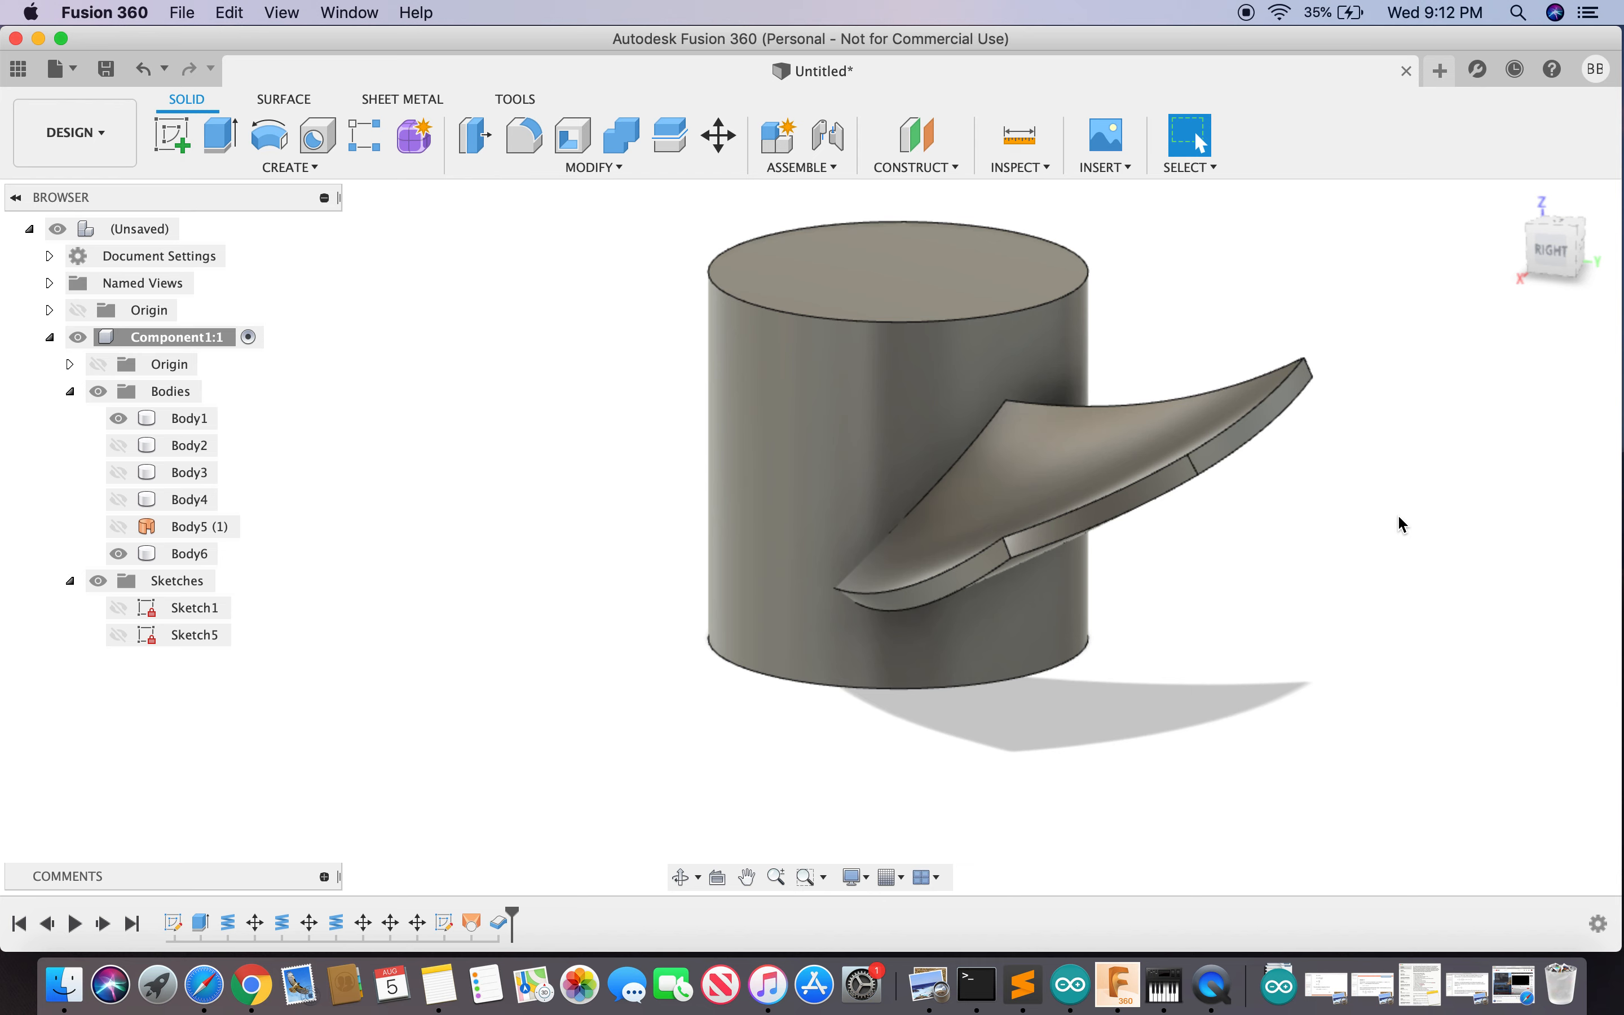
- Start a Fillet on the blade's thin edge and move the settings panel aside
type("s")
type("fill")
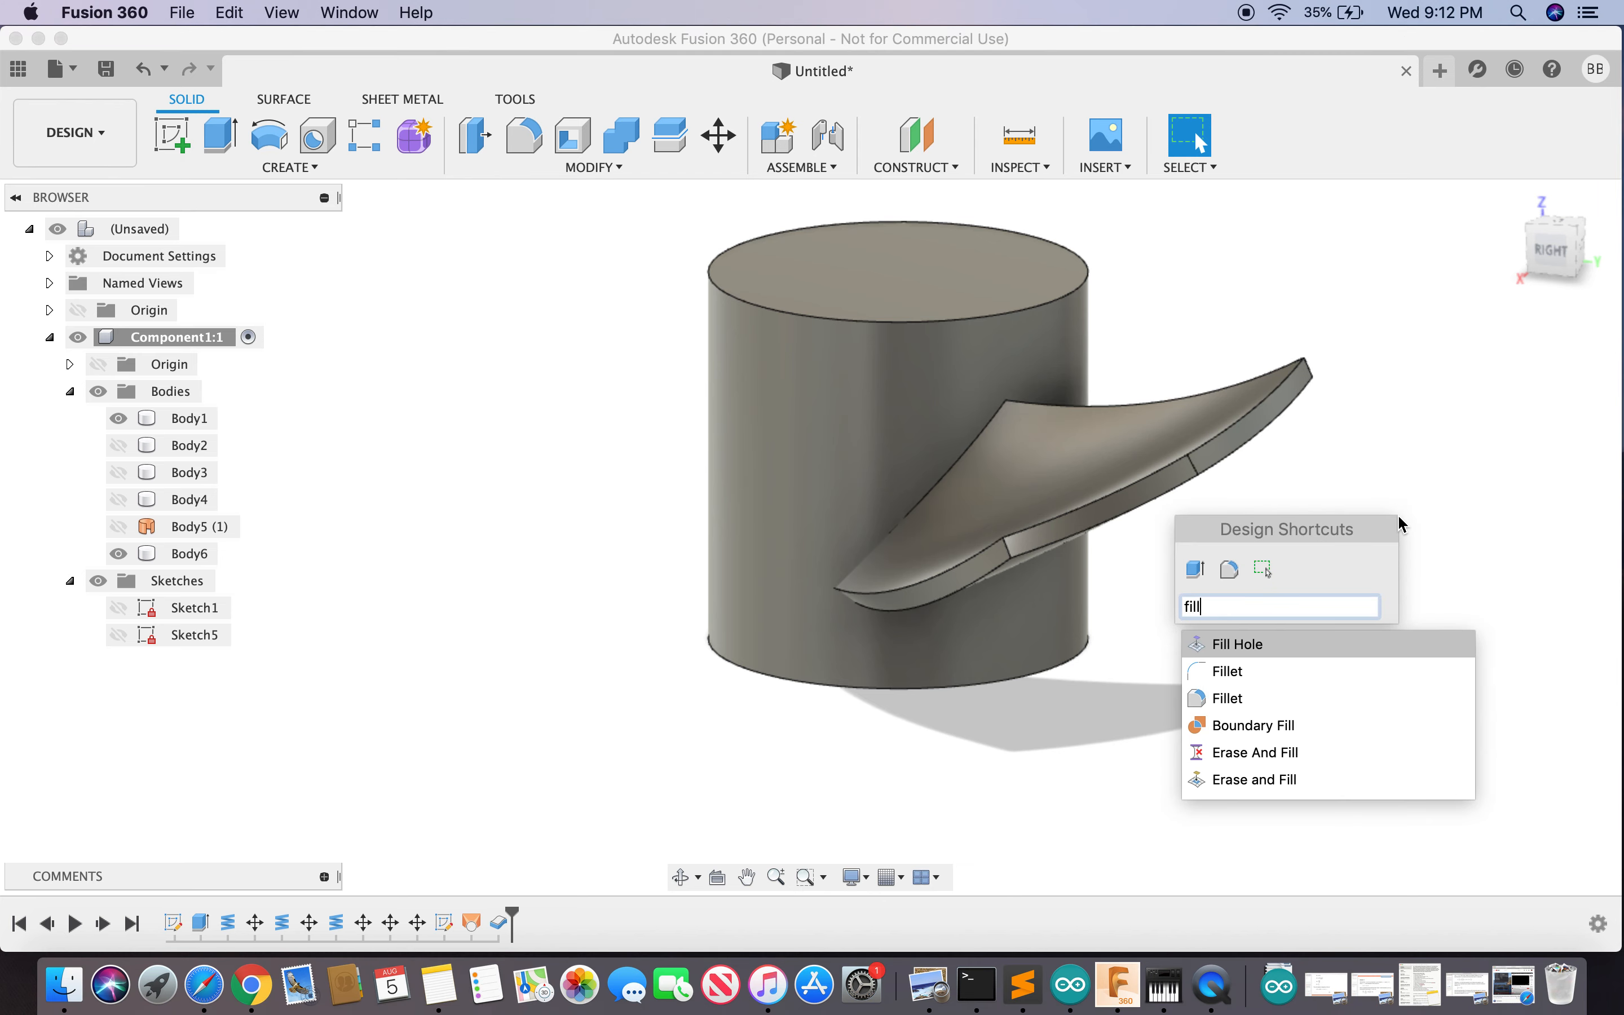
left_click(1246, 698)
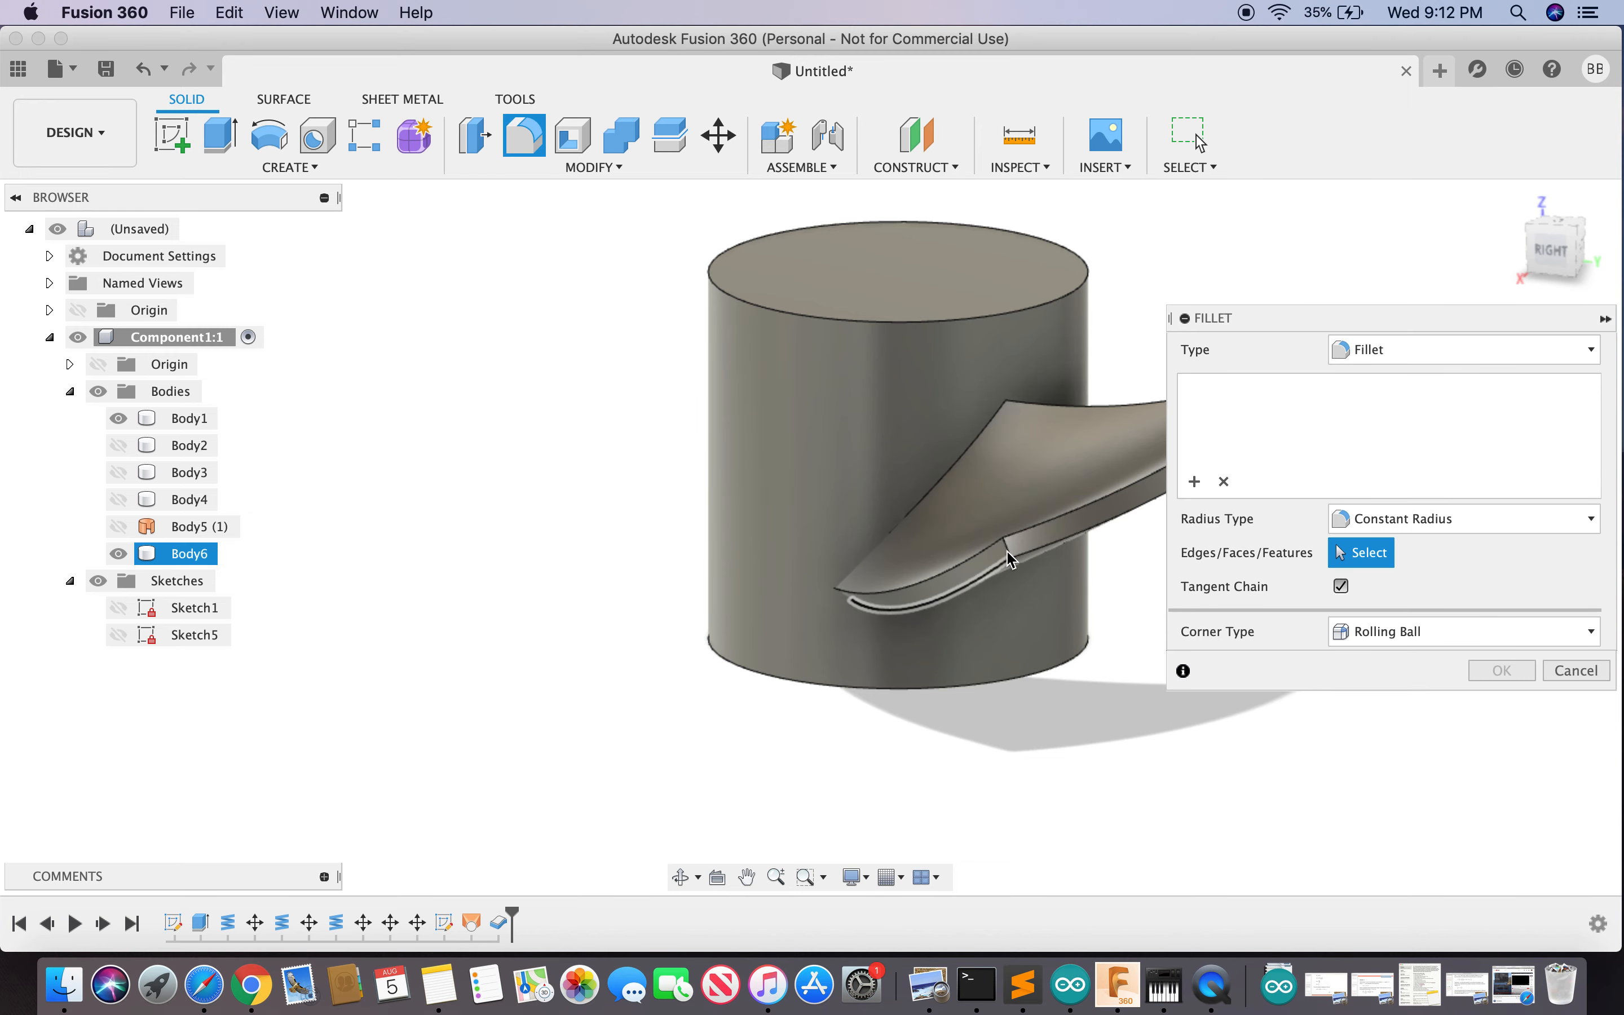
left_click(1007, 553)
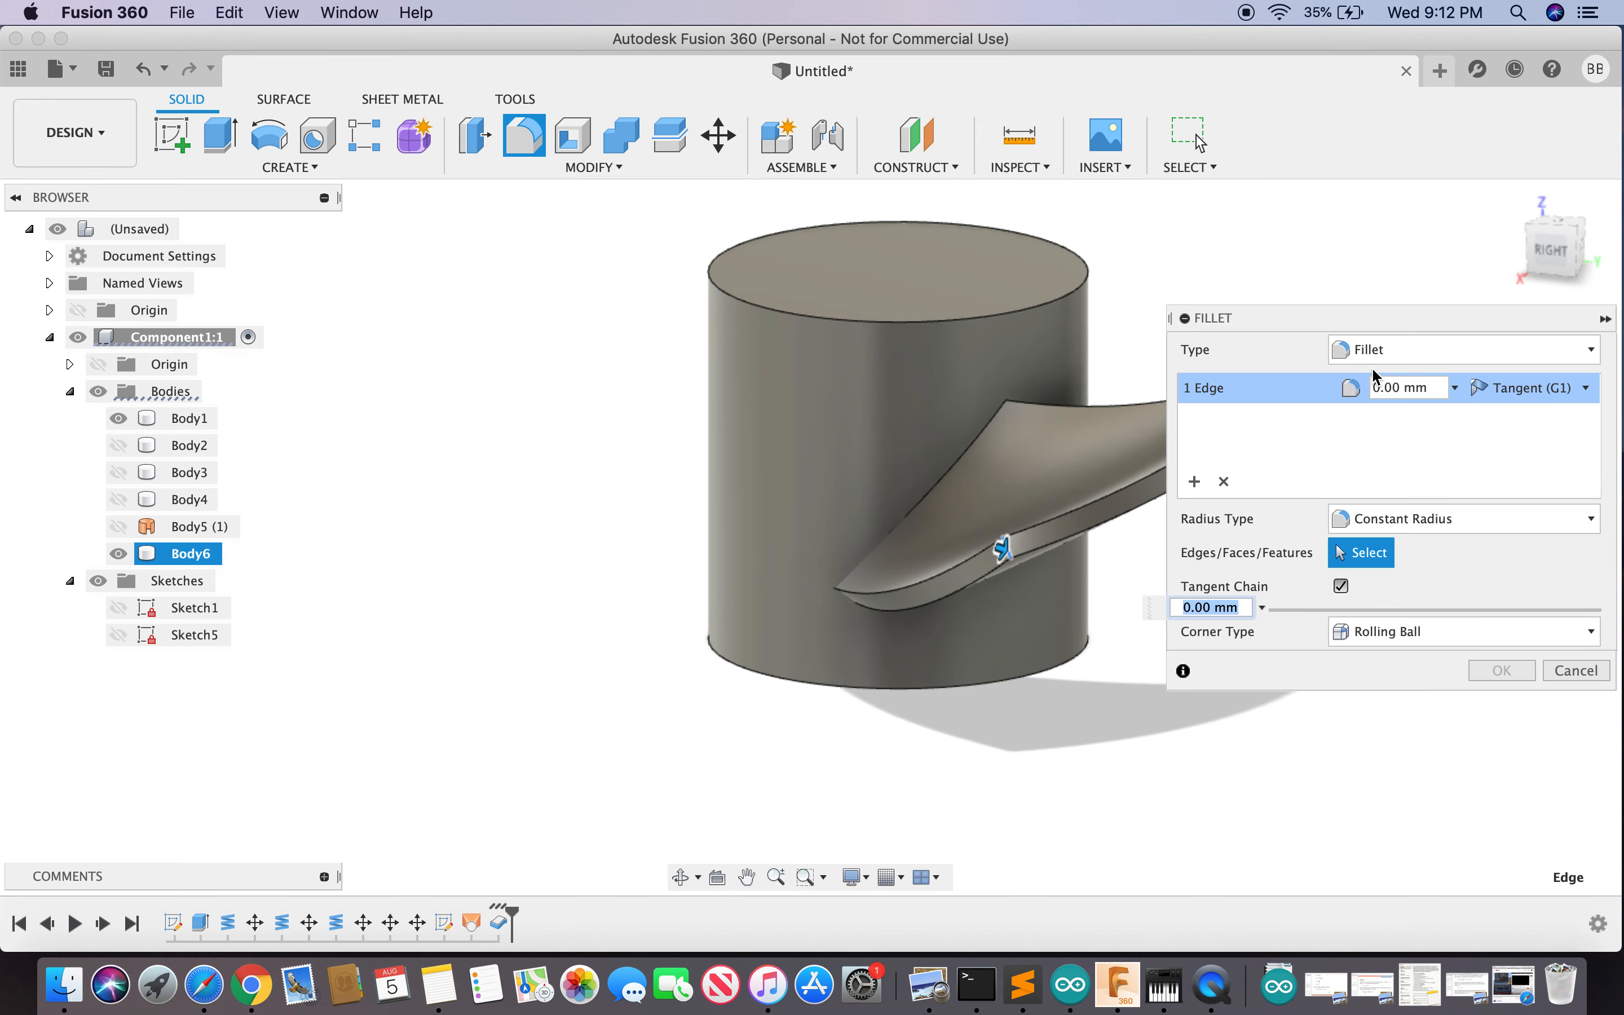
left_click_drag(1373, 327, 494, 335)
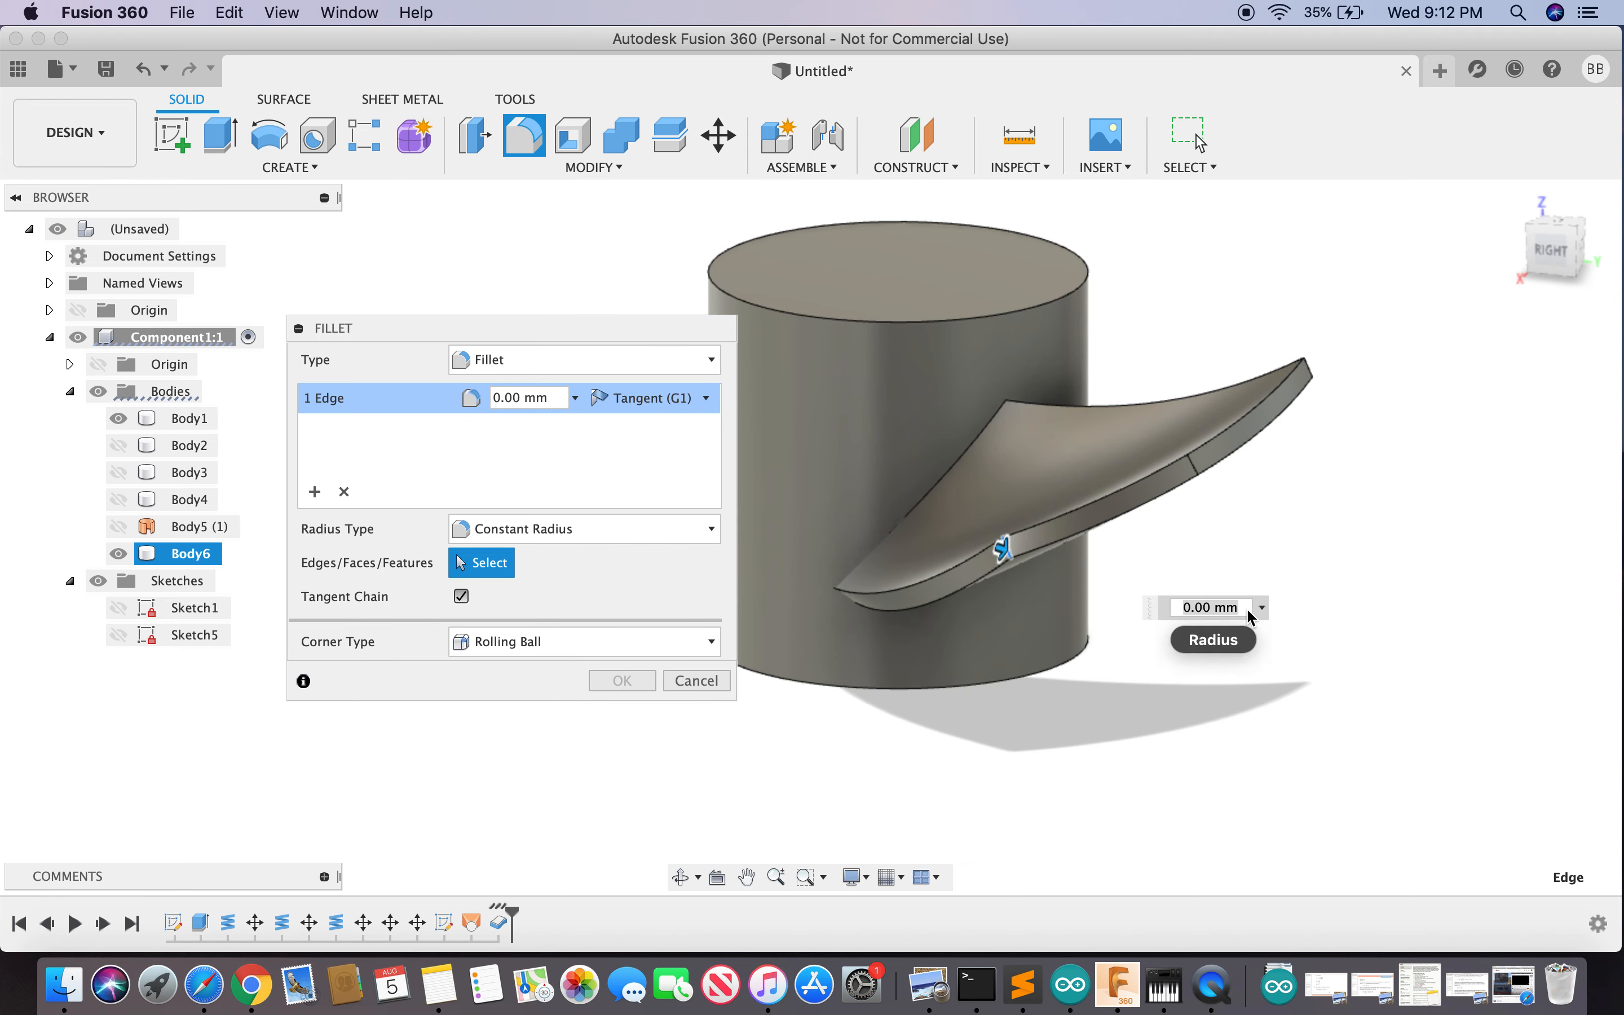
- Try fillet radii of 30, 20 and 25 mm, close the failed 20 mm attempt, and look down
type("10")
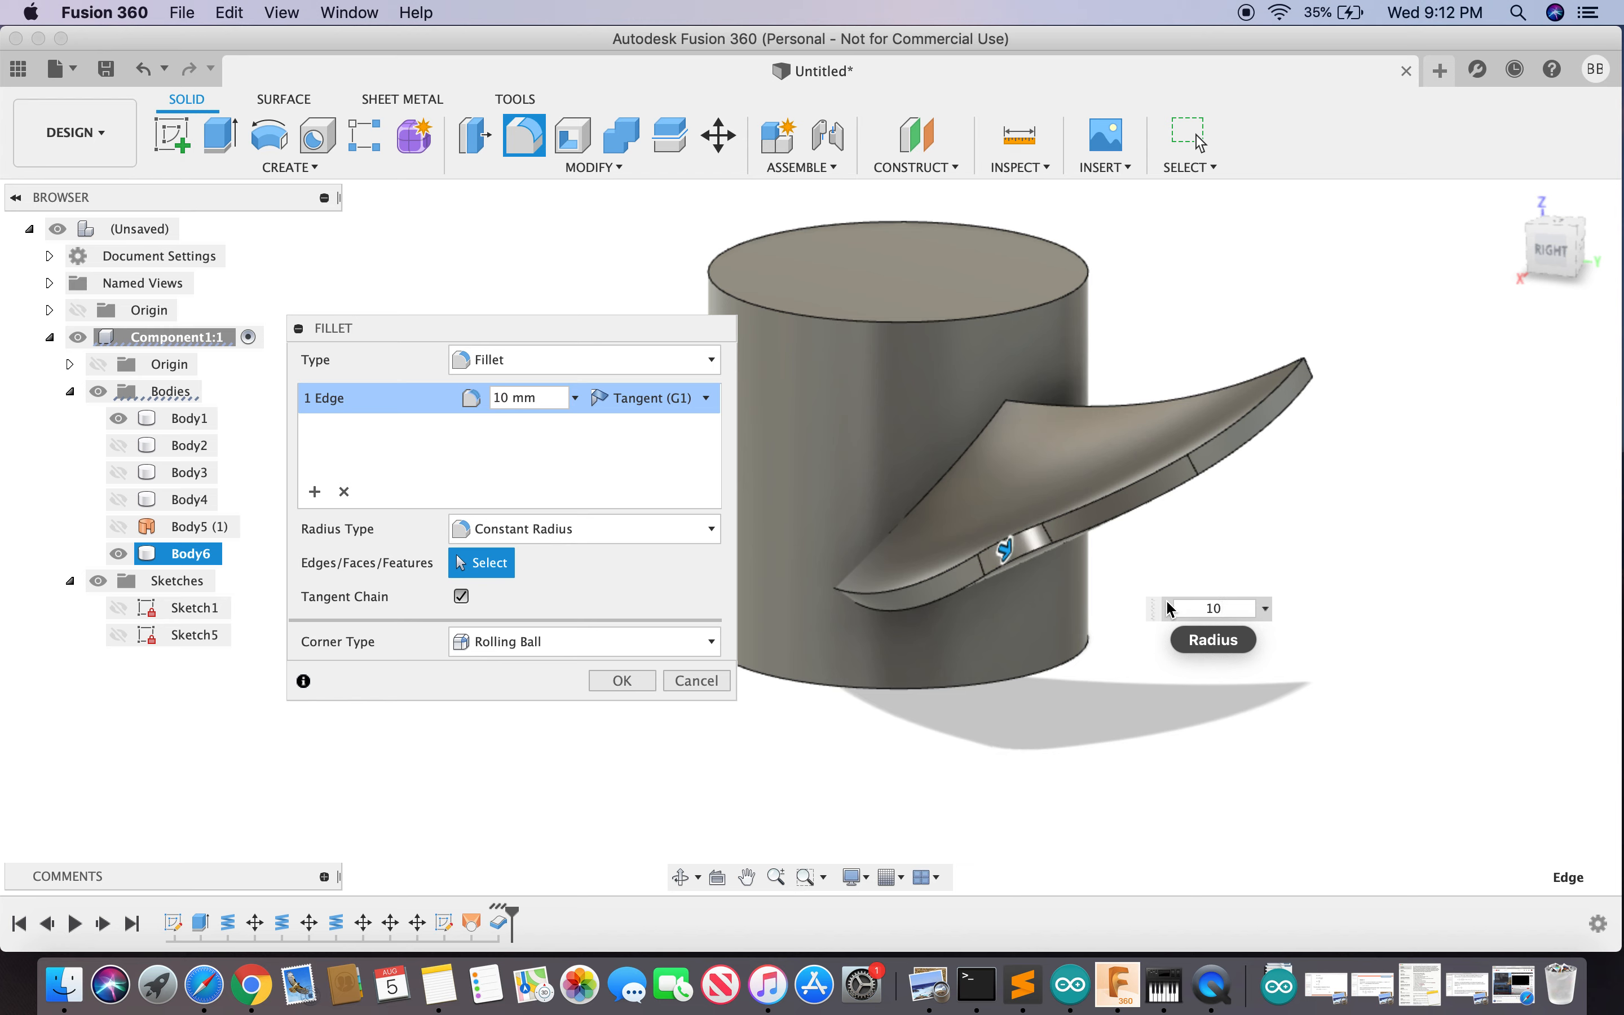
type("30")
key("Return")
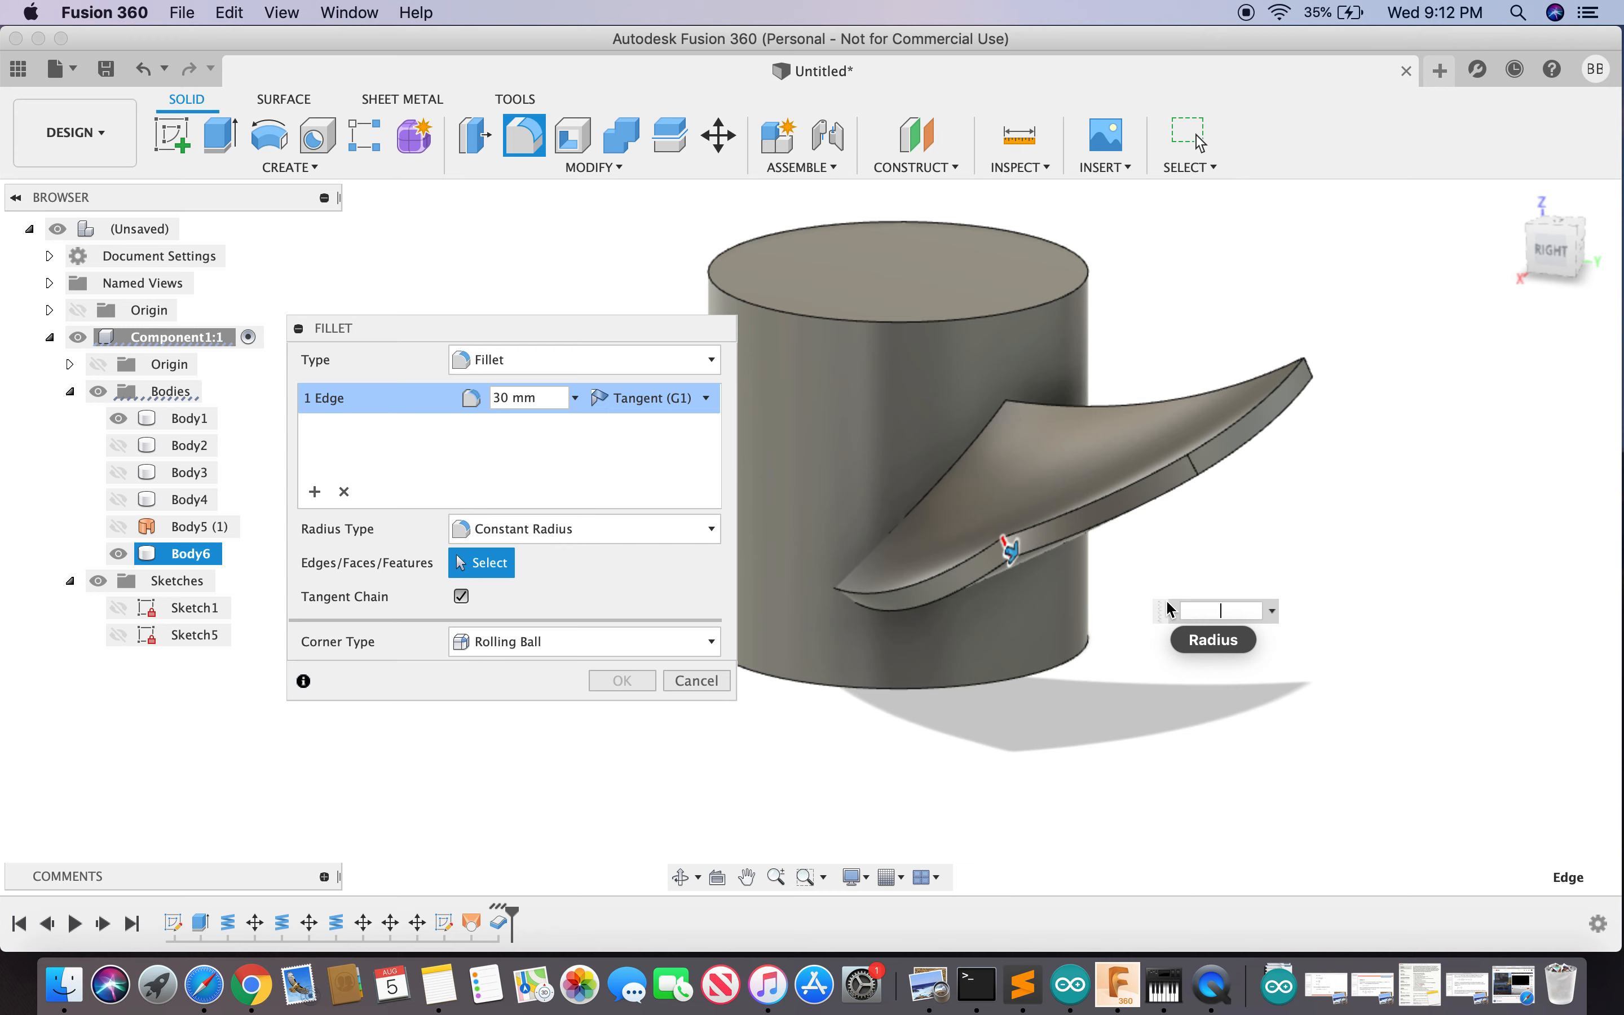
type("20")
key("Return")
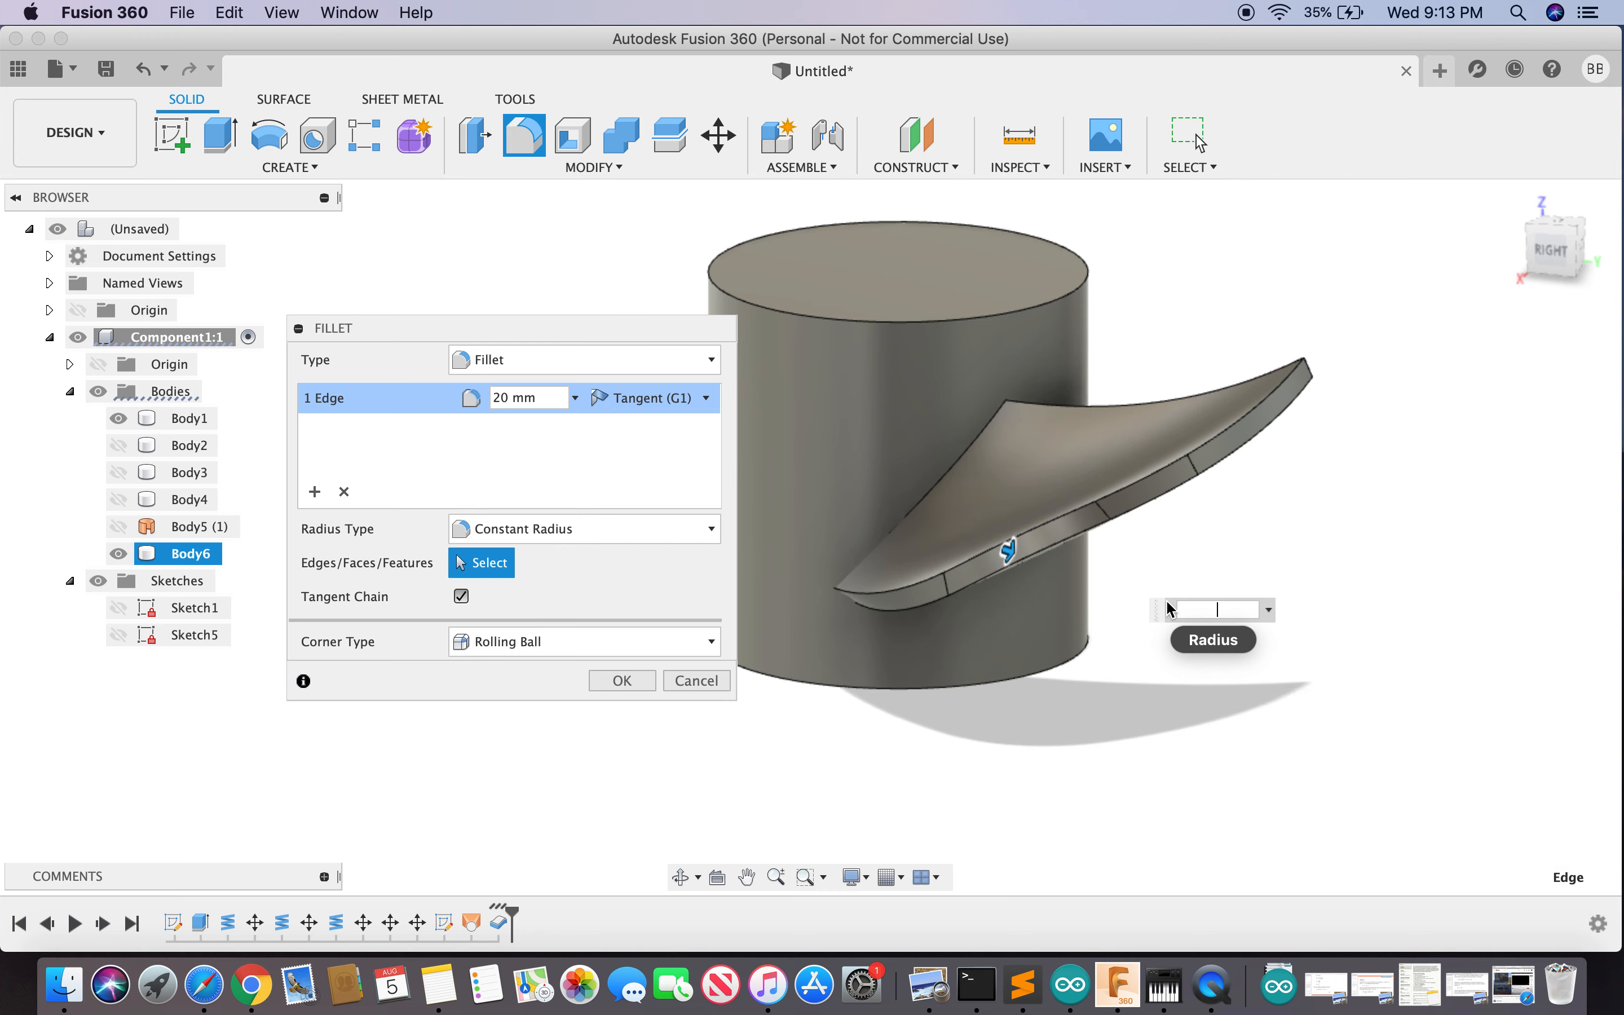
type("25")
key("Return")
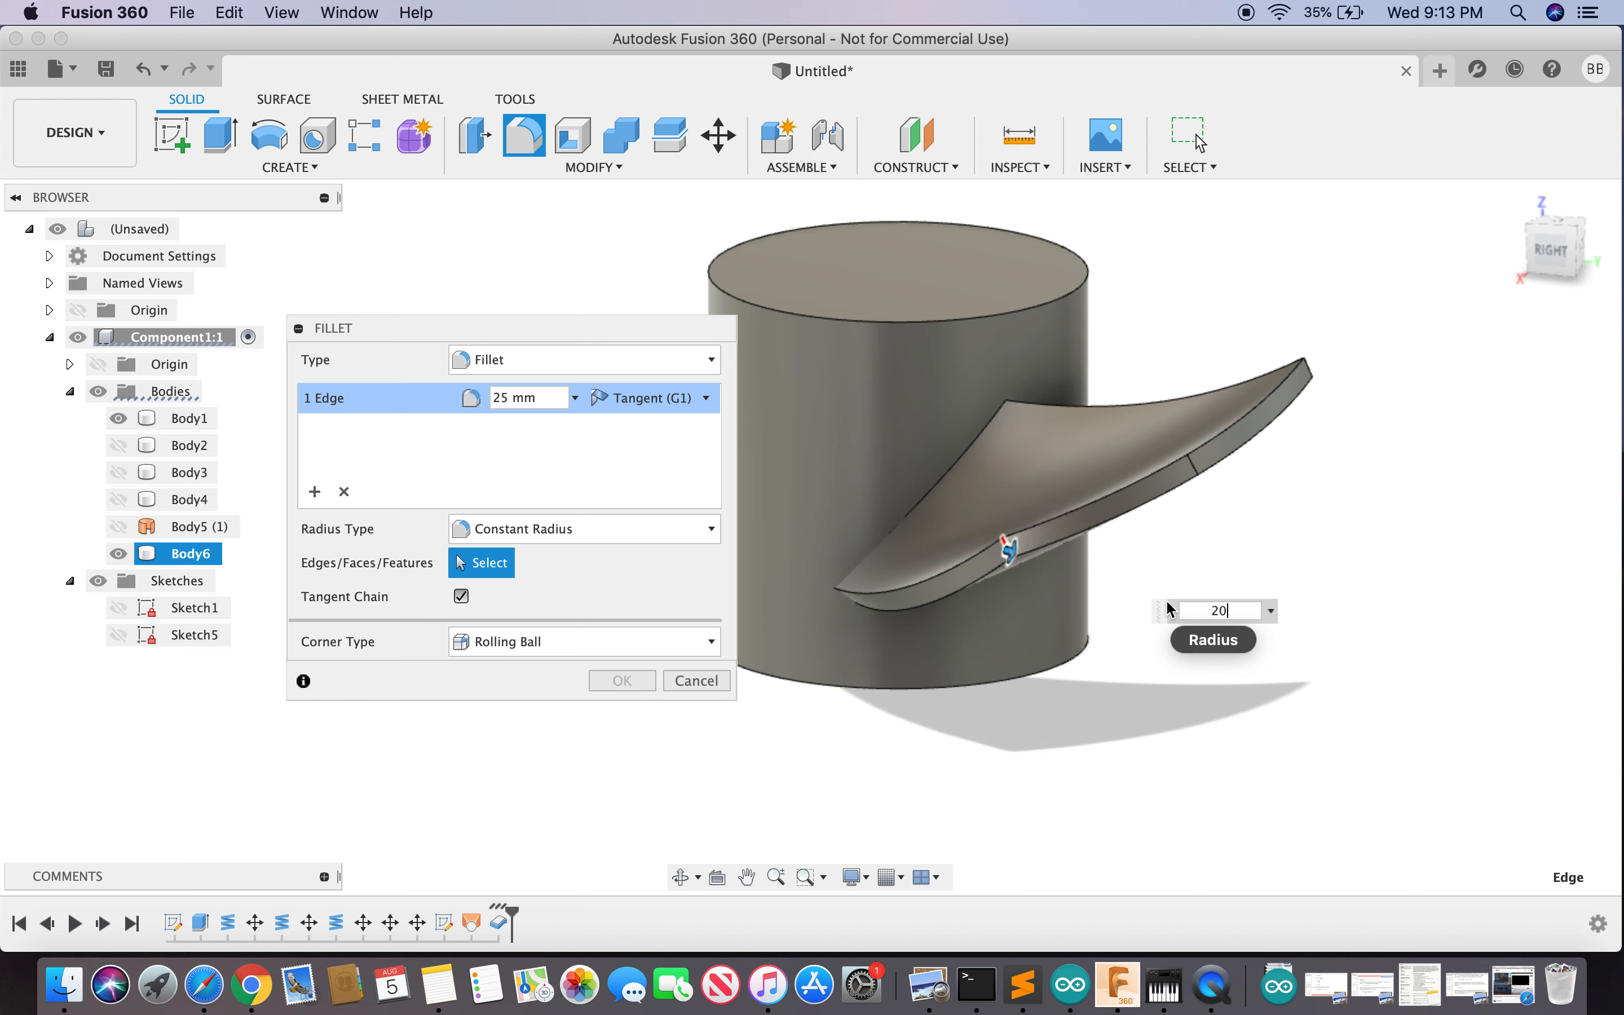
key("Return")
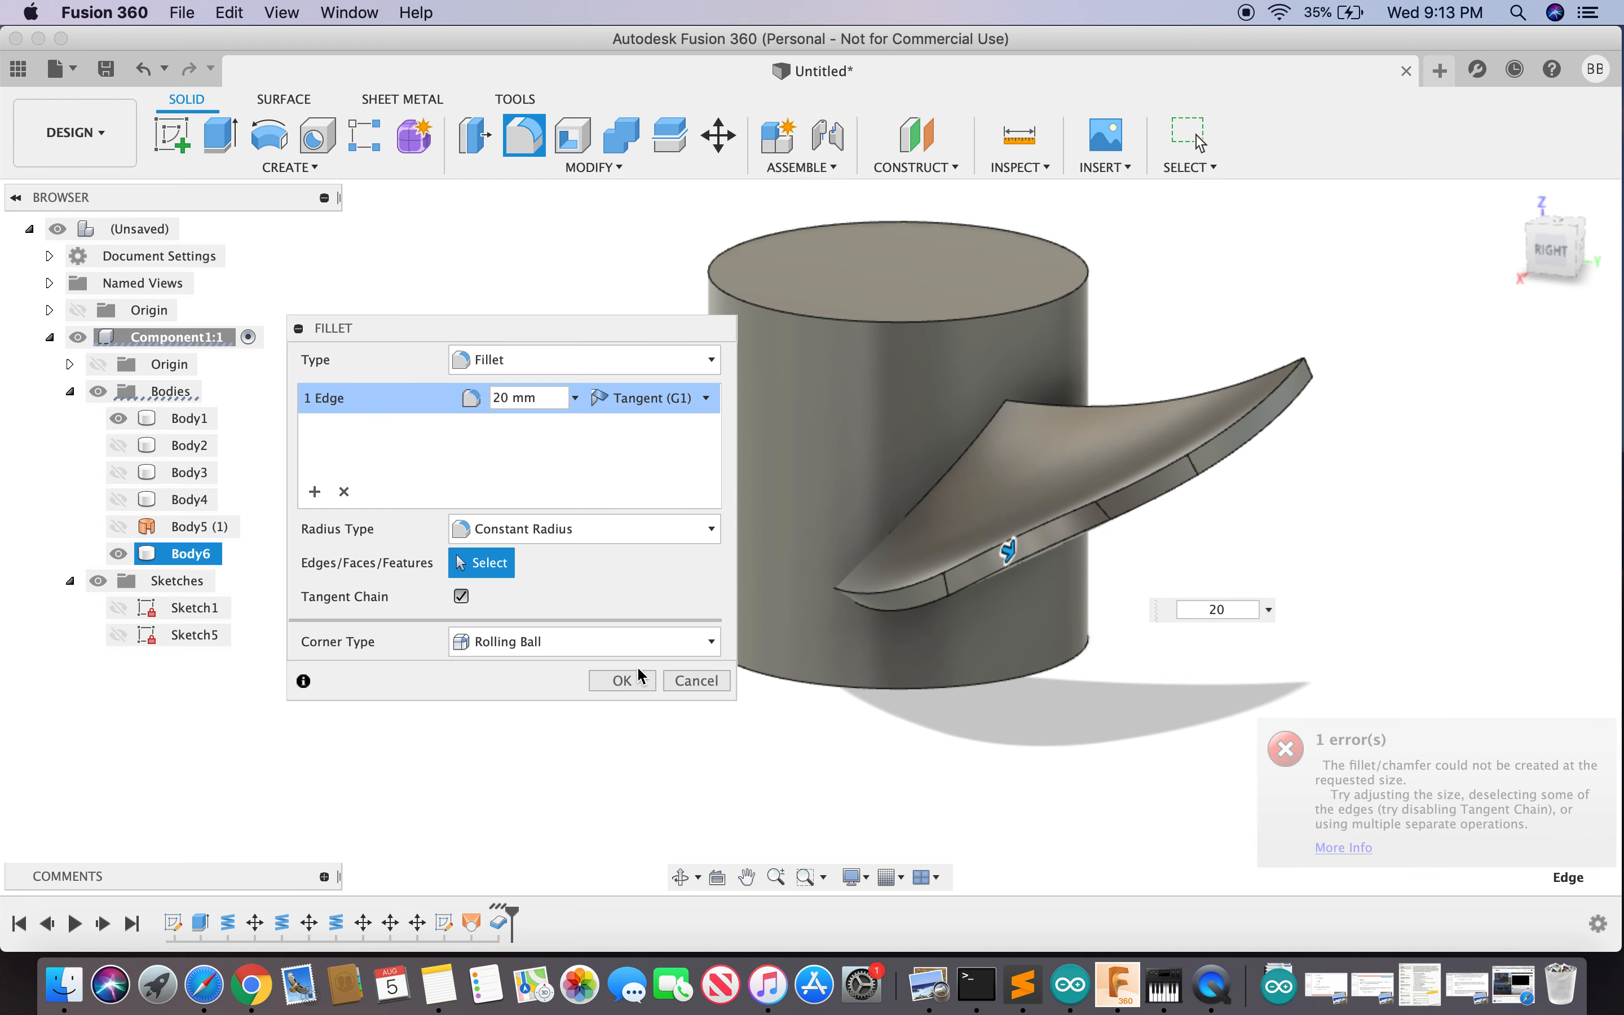
key("Return")
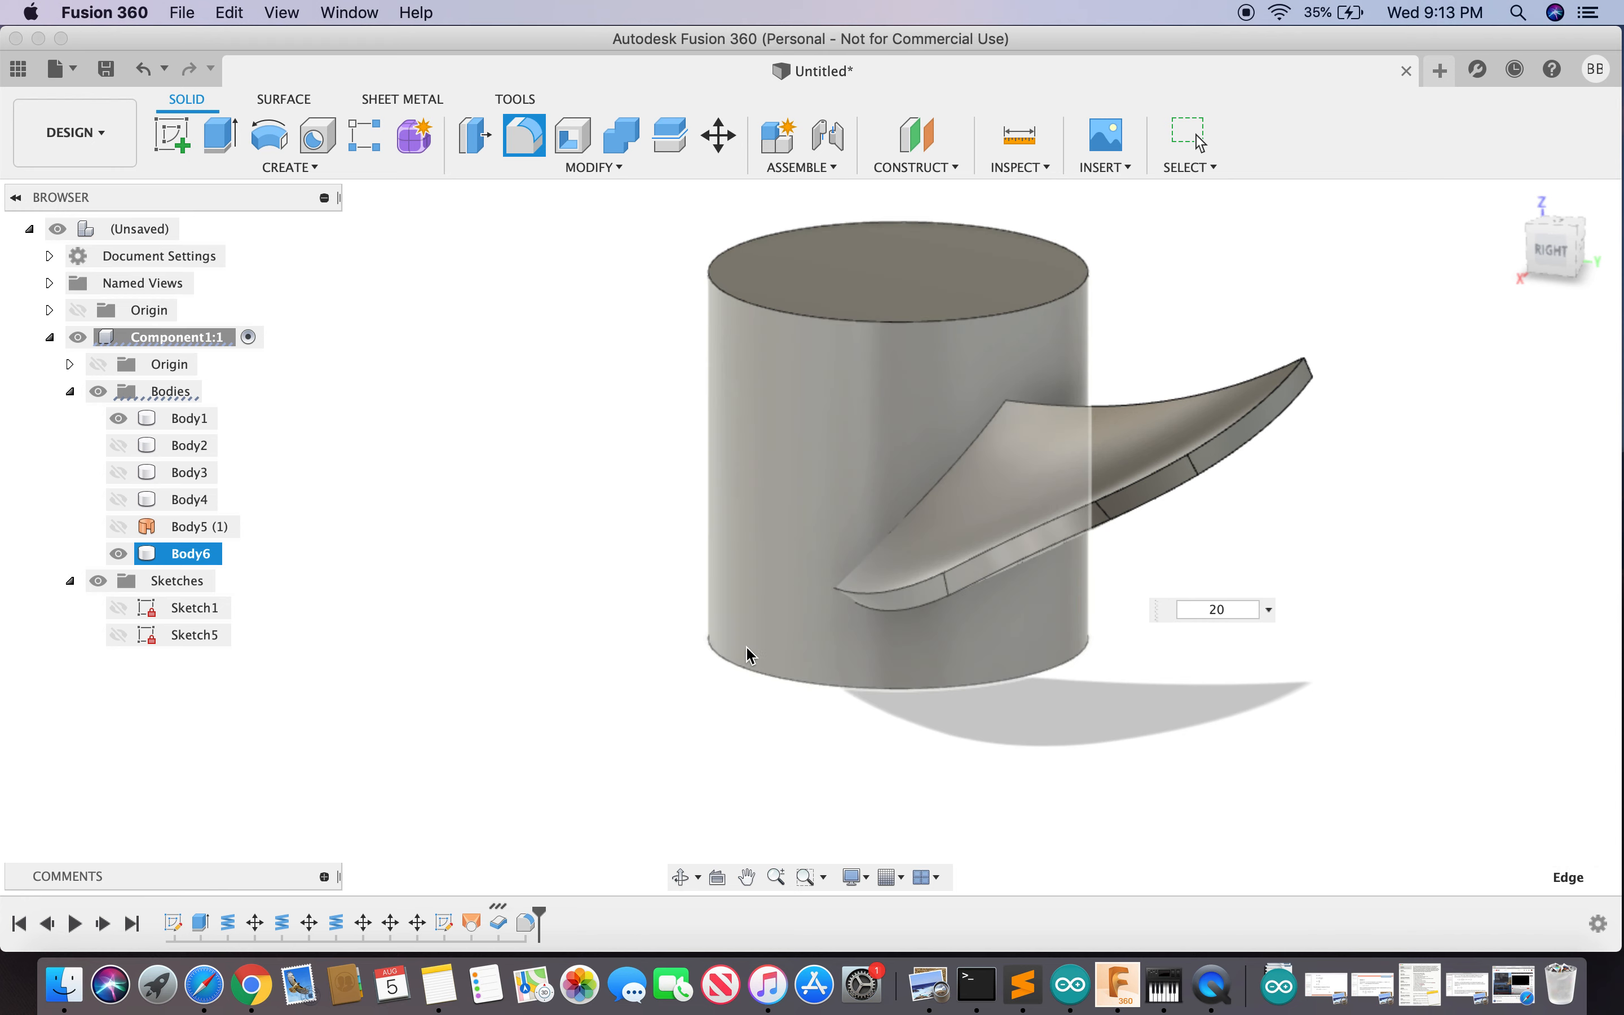
mouse_move(1556, 254)
left_mouse_down()
mouse_move(1515, 308)
mouse_move(1506, 395)
mouse_move(1423, 258)
mouse_move(1560, 271)
mouse_move(1567, 302)
left_mouse_up()
- Fillet the blade's curved outer edge chain with a 3 mm radius, then orbit to view the back
type("sfill")
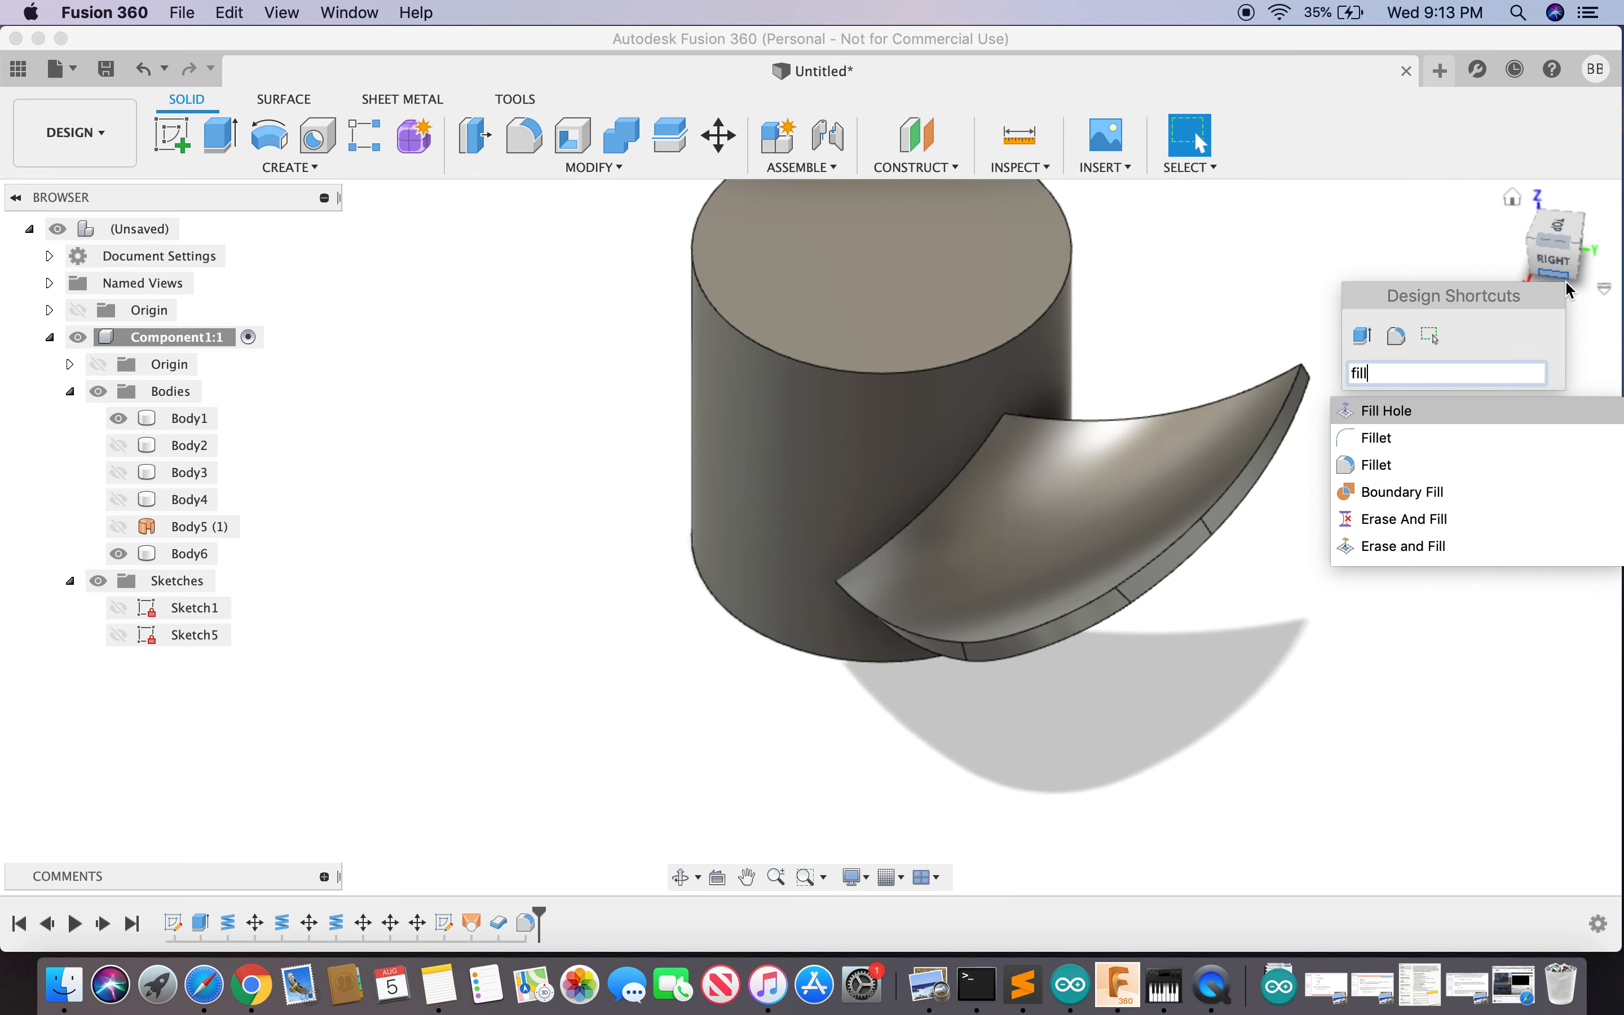
left_click(1417, 470)
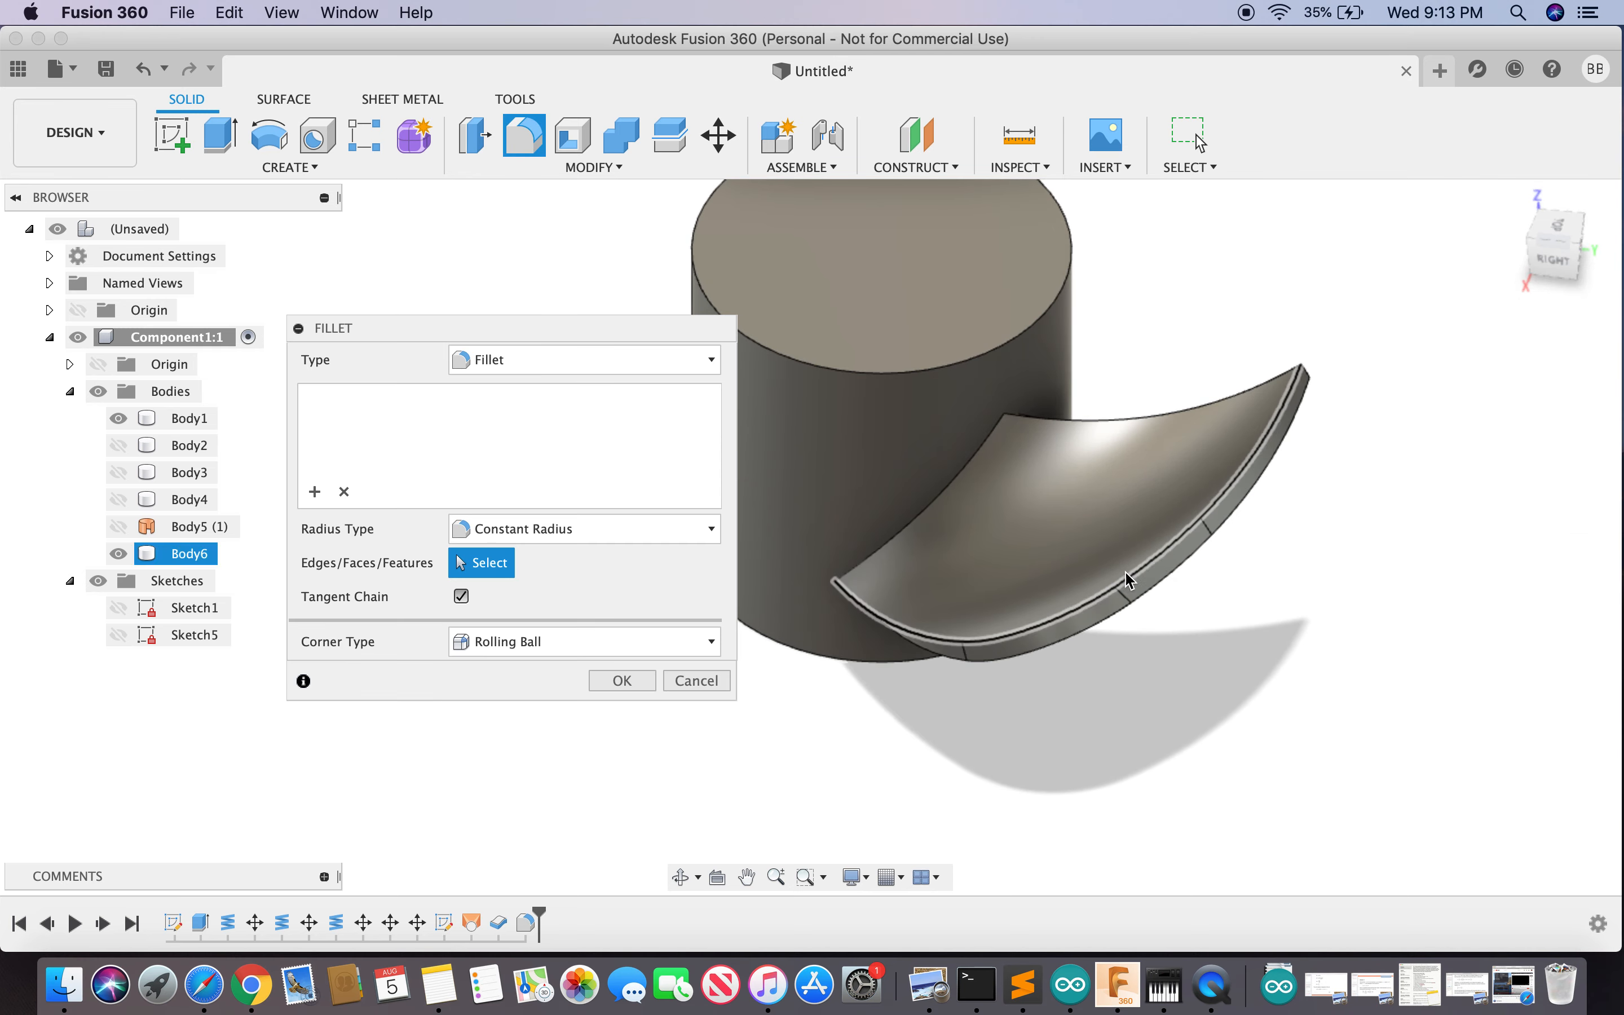
left_click(1132, 586)
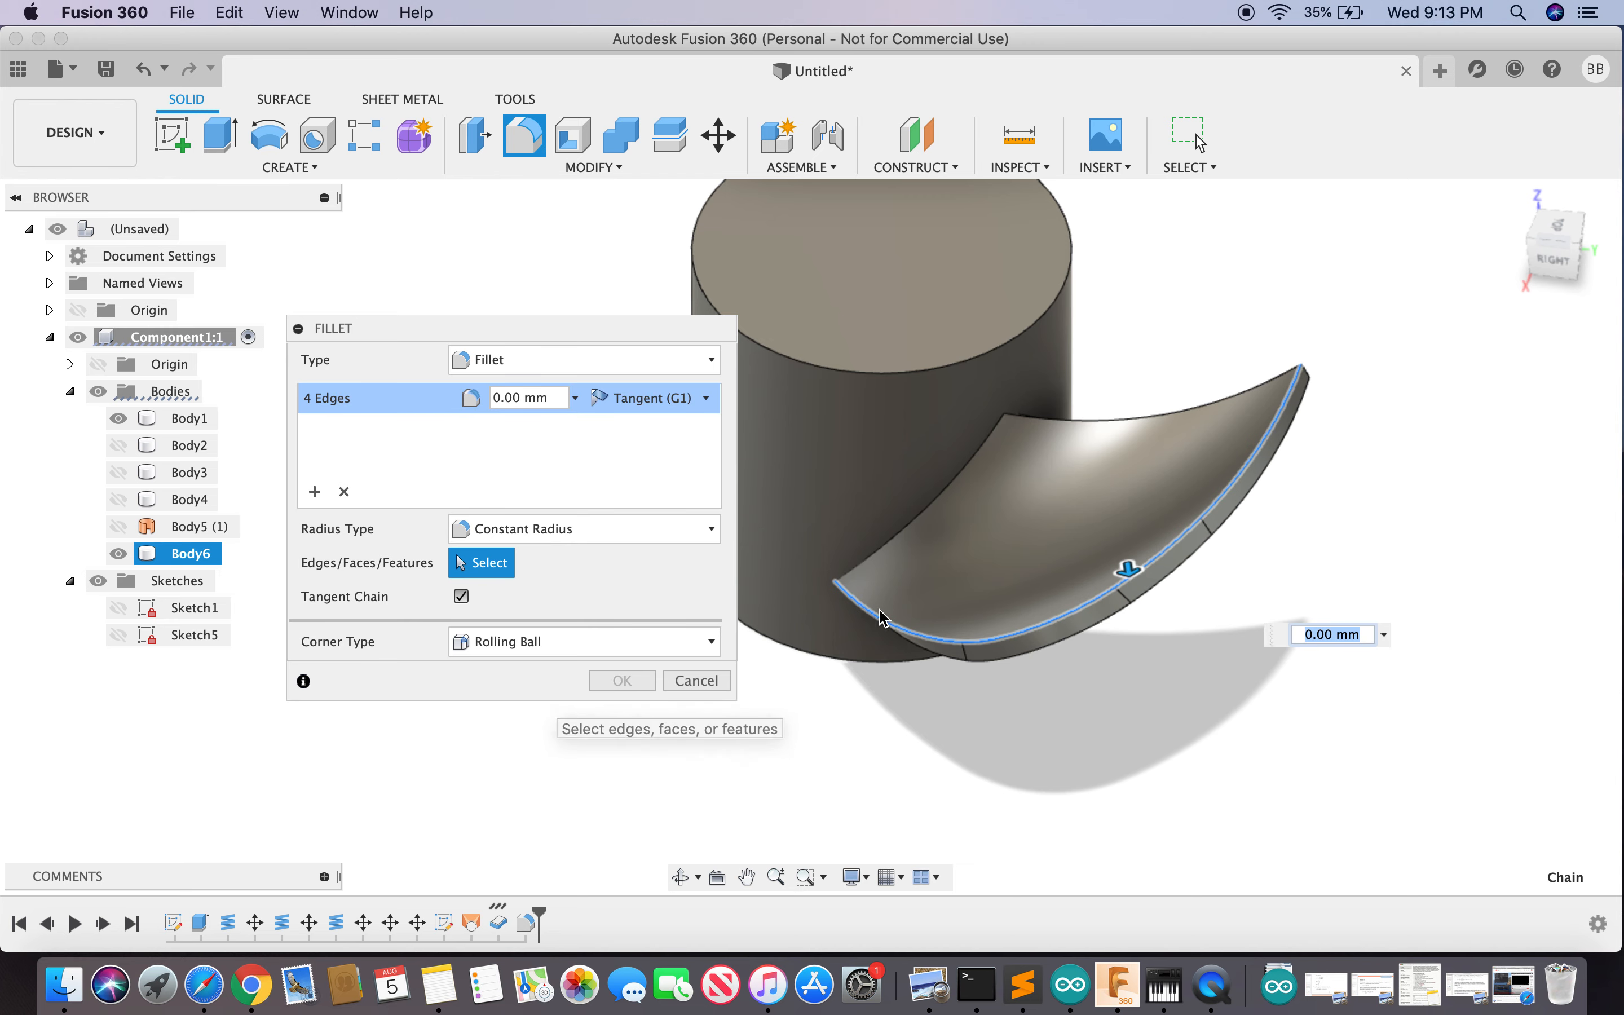
type("3")
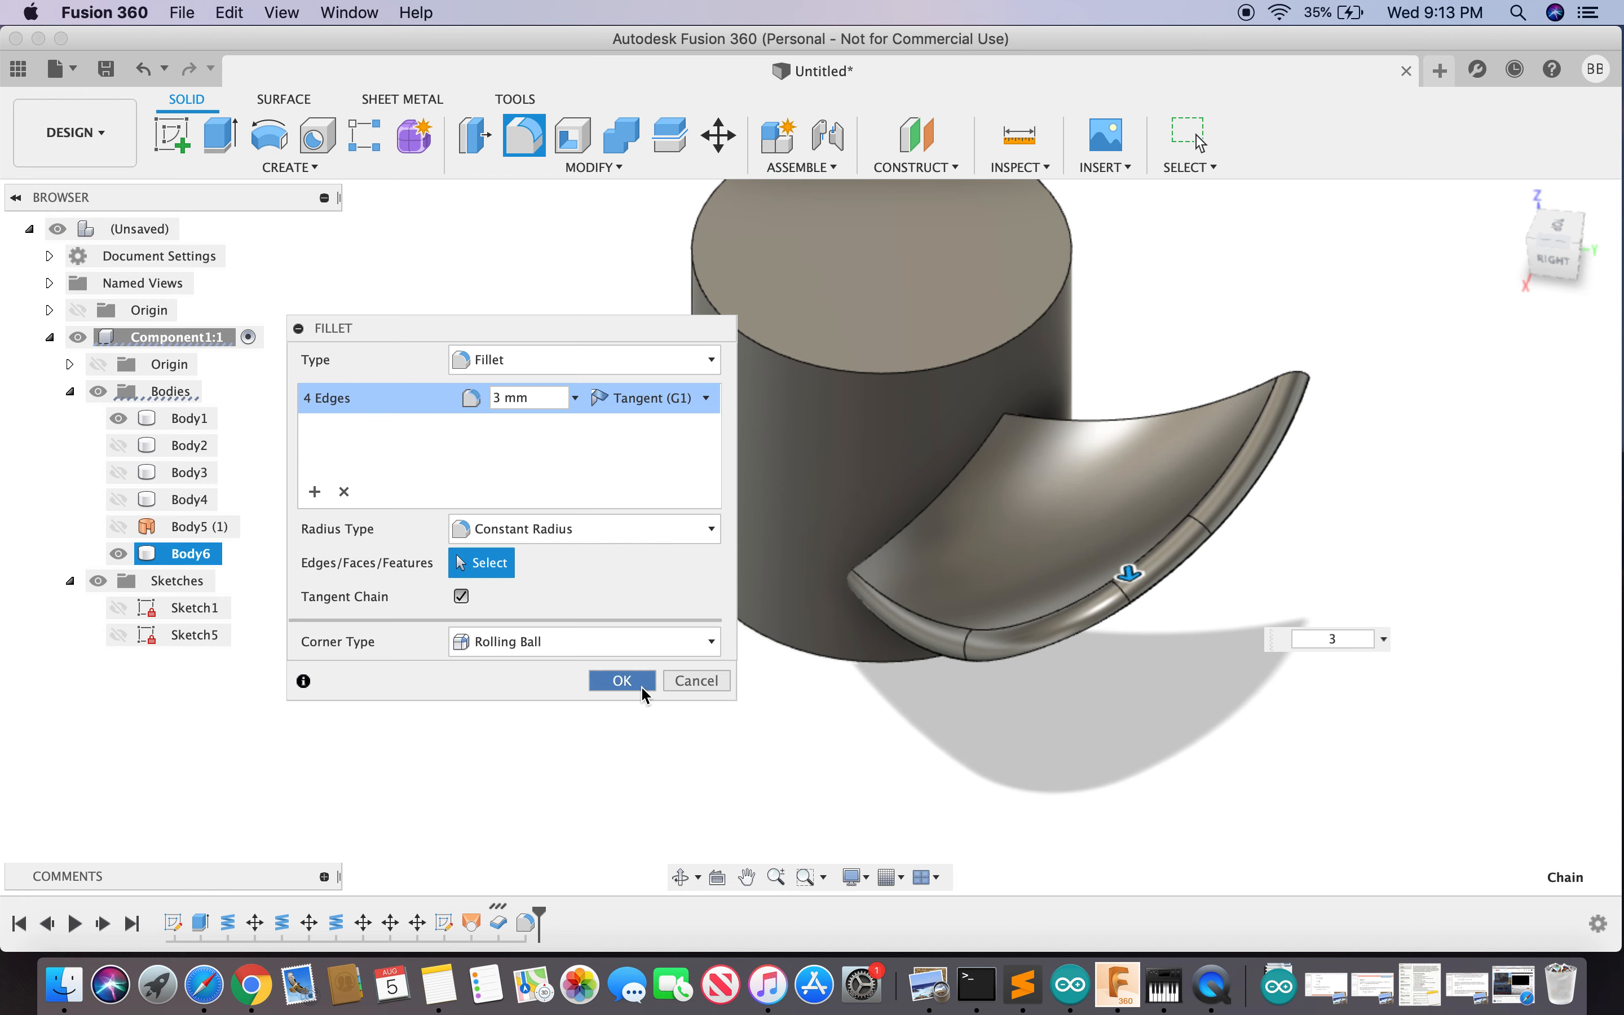
left_click_drag(1555, 264, 1402, 225)
left_click_drag(1274, 207, 1228, 242)
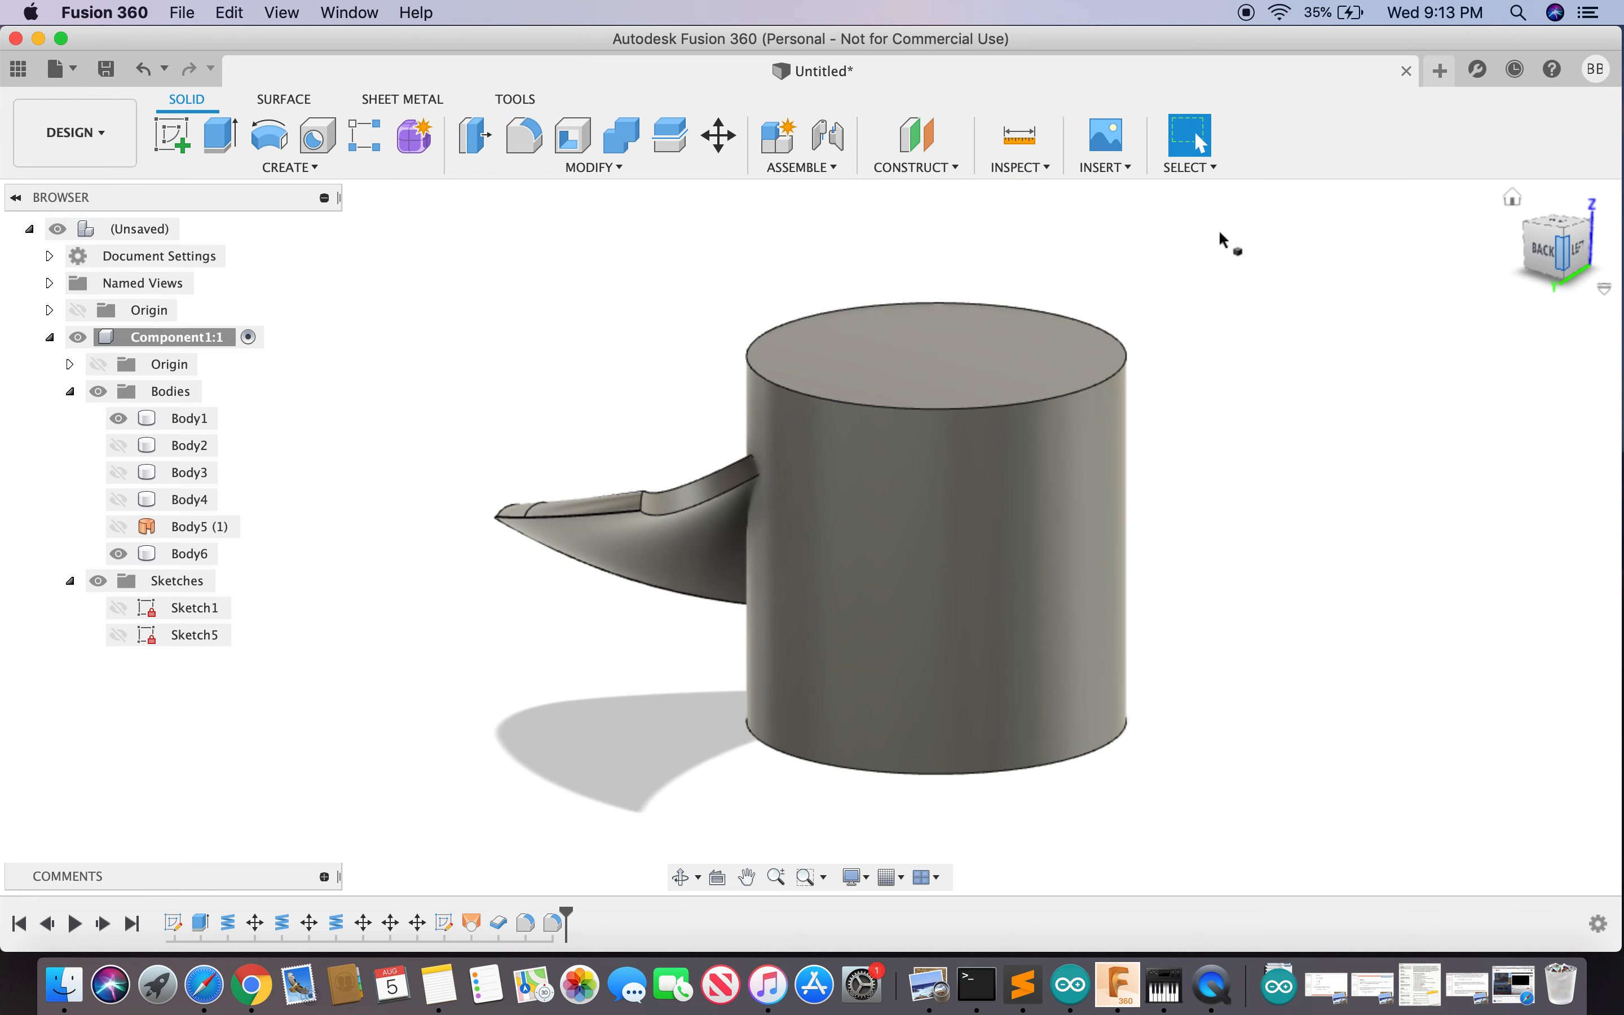
- Round the blade's opposite edge along the hub with a 3 mm fillet
left_click(701, 490)
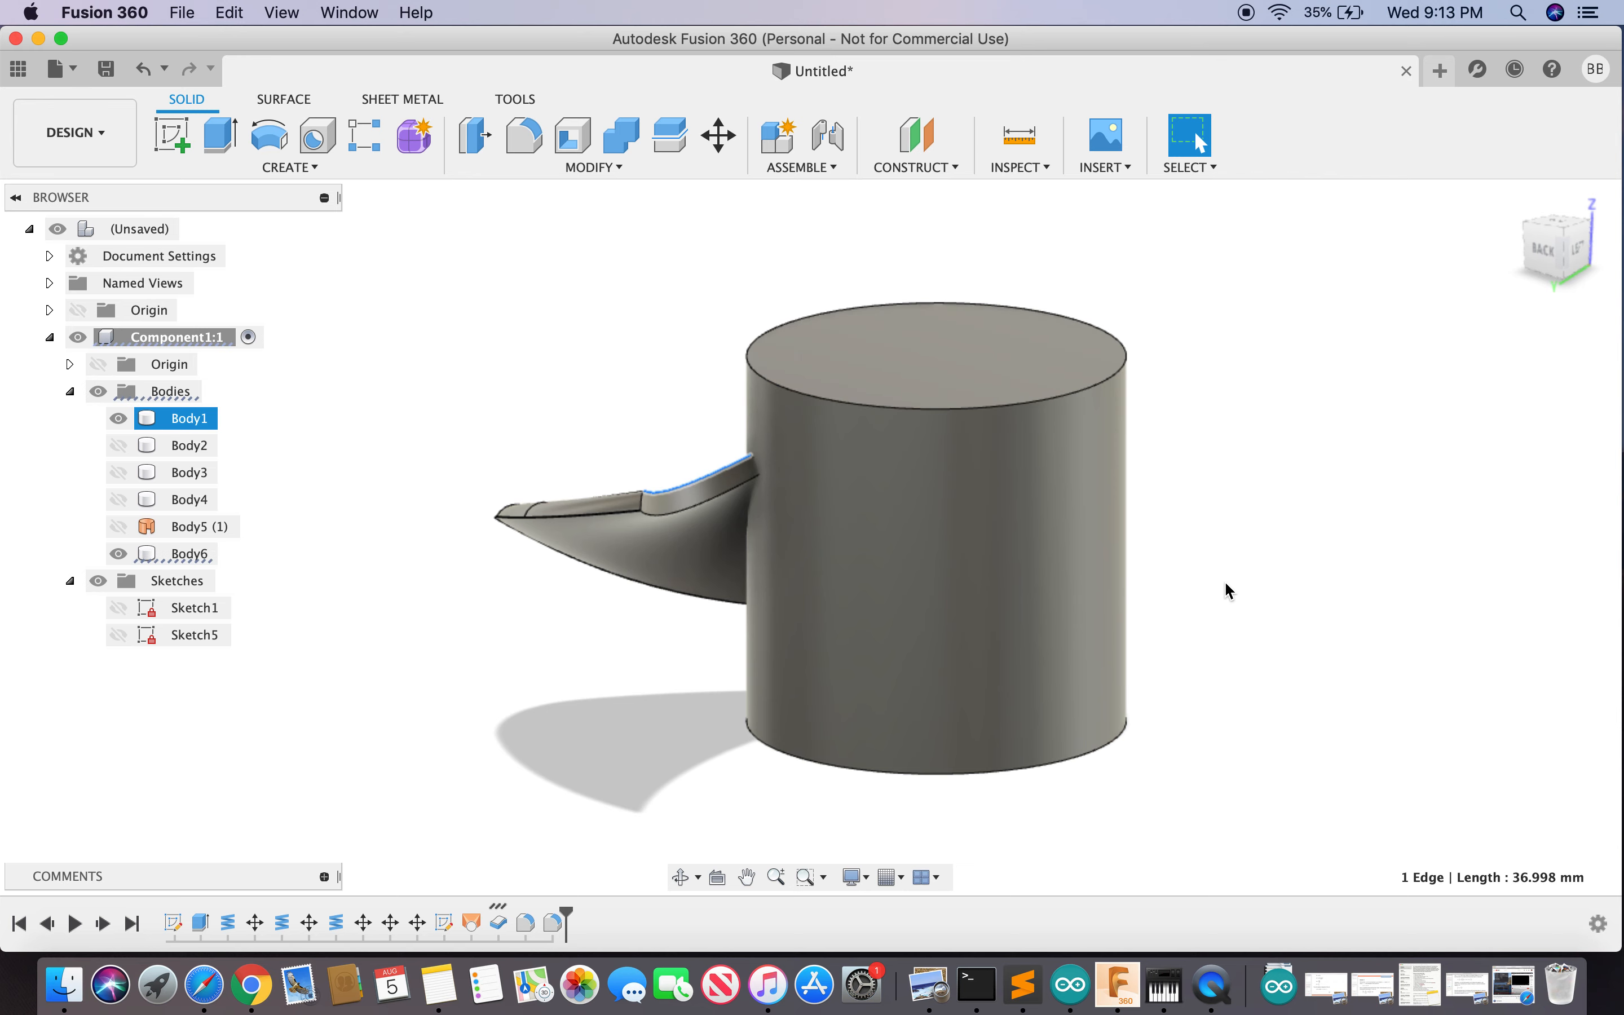
type("sfil")
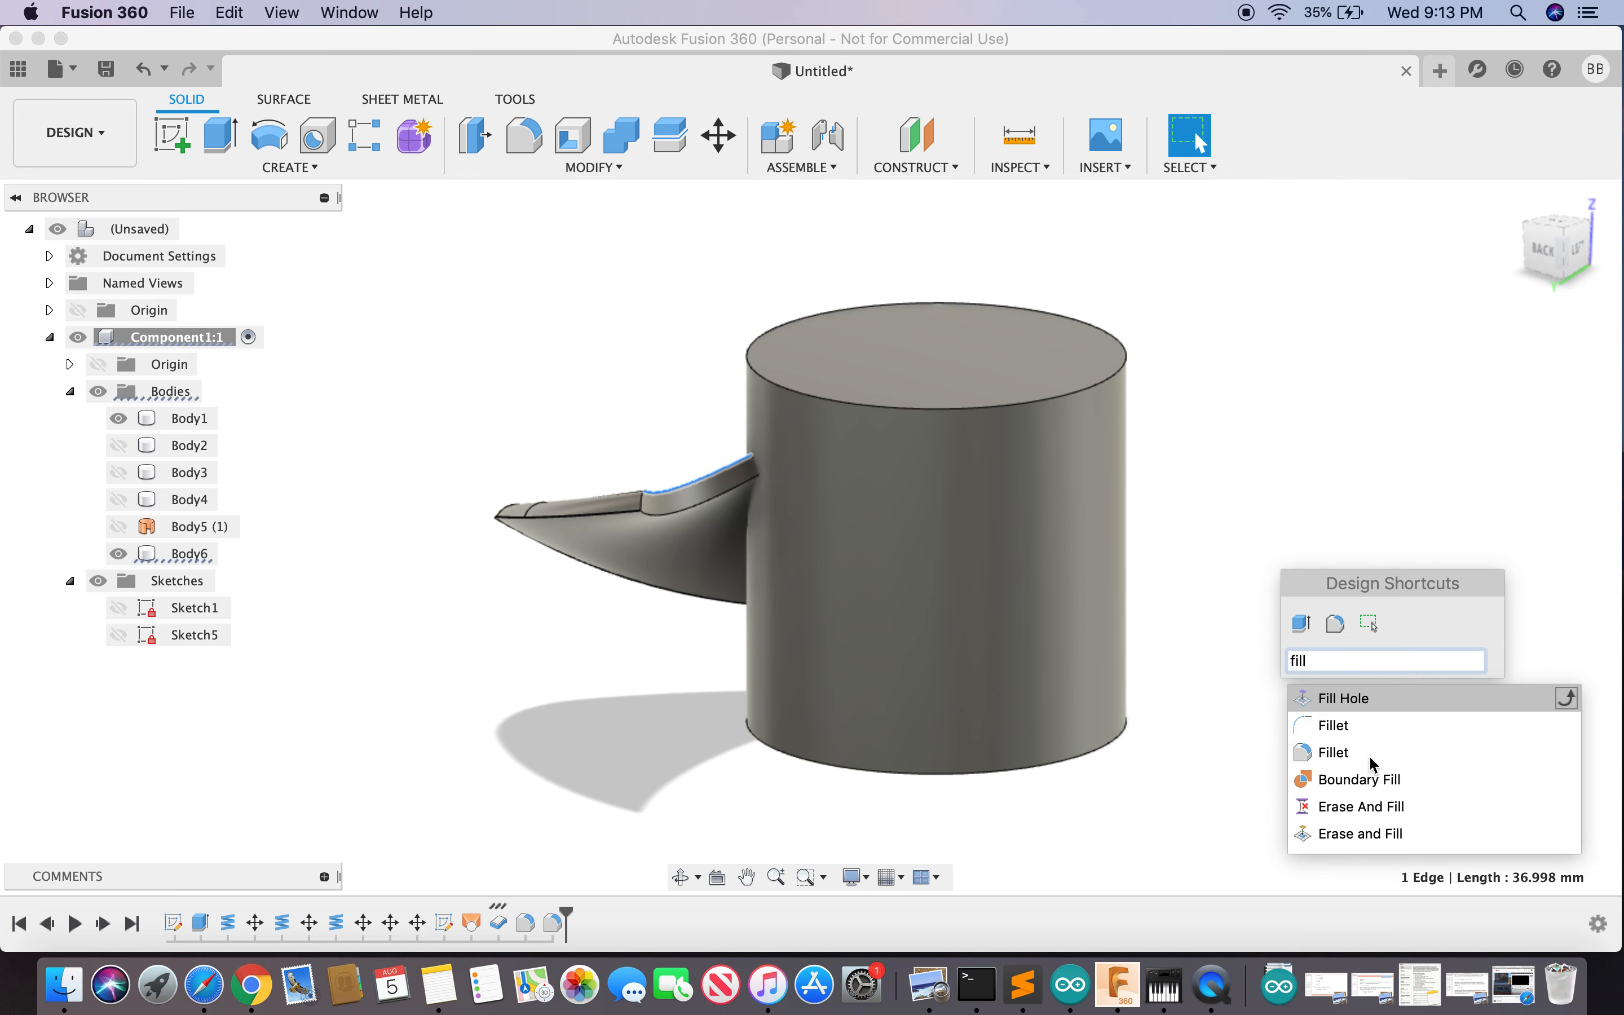
left_click(1338, 751)
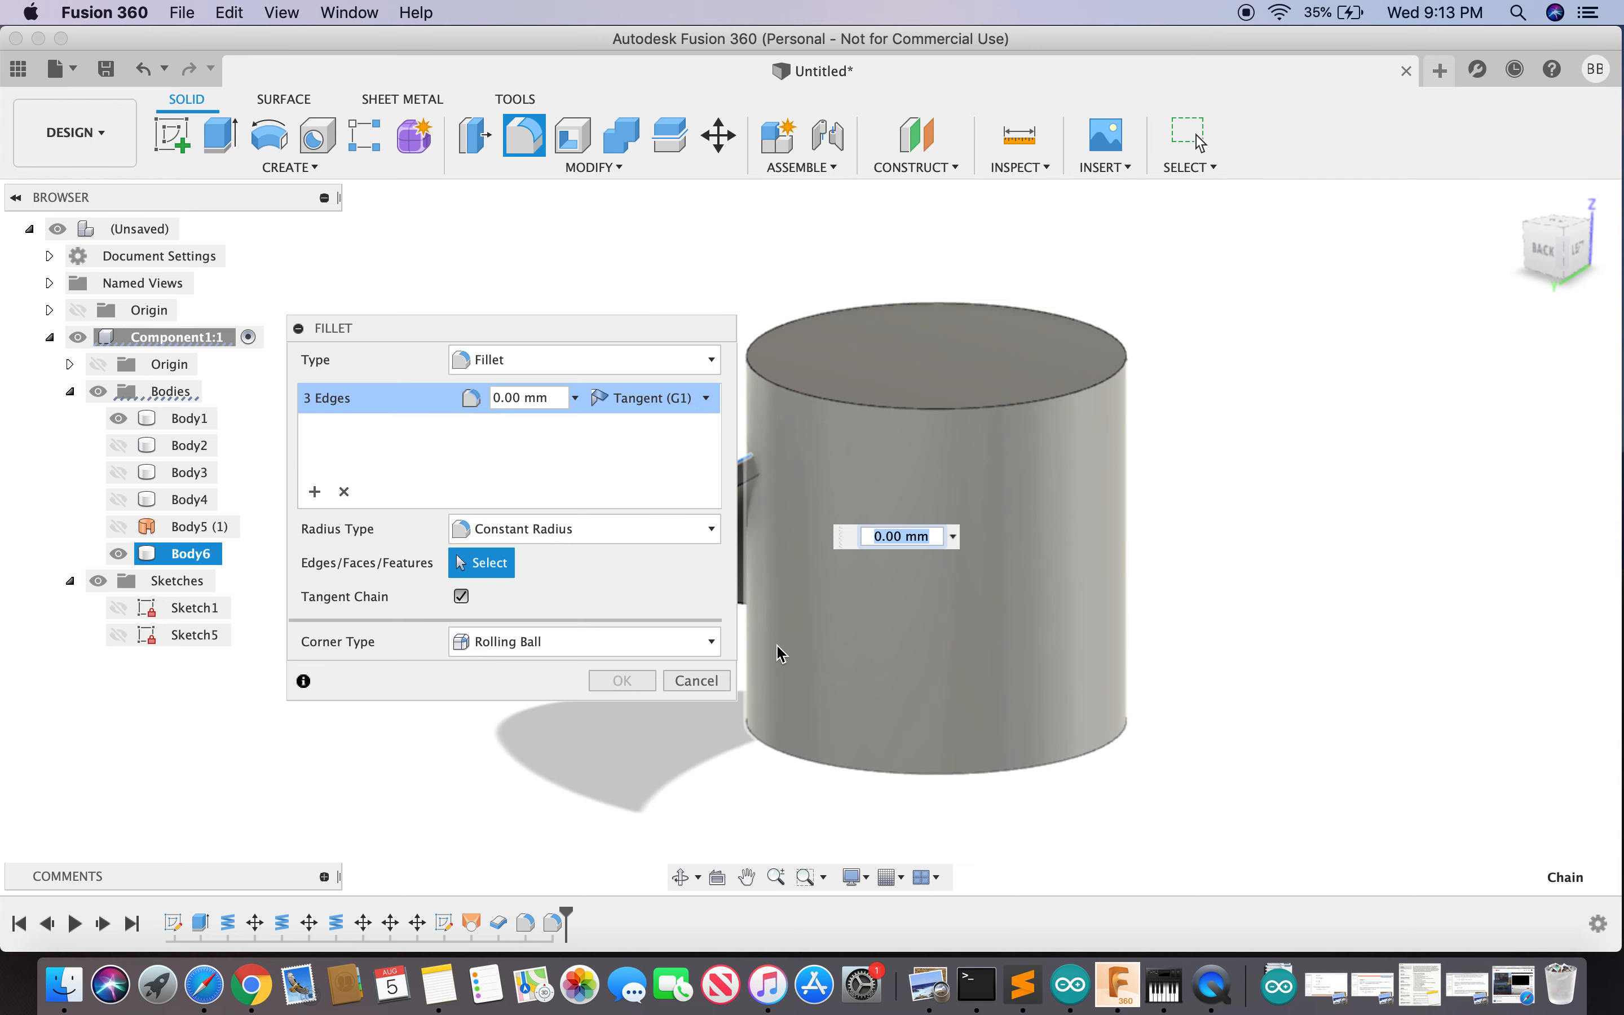
type("3")
key("Return")
left_click_drag(579, 328, 438, 247)
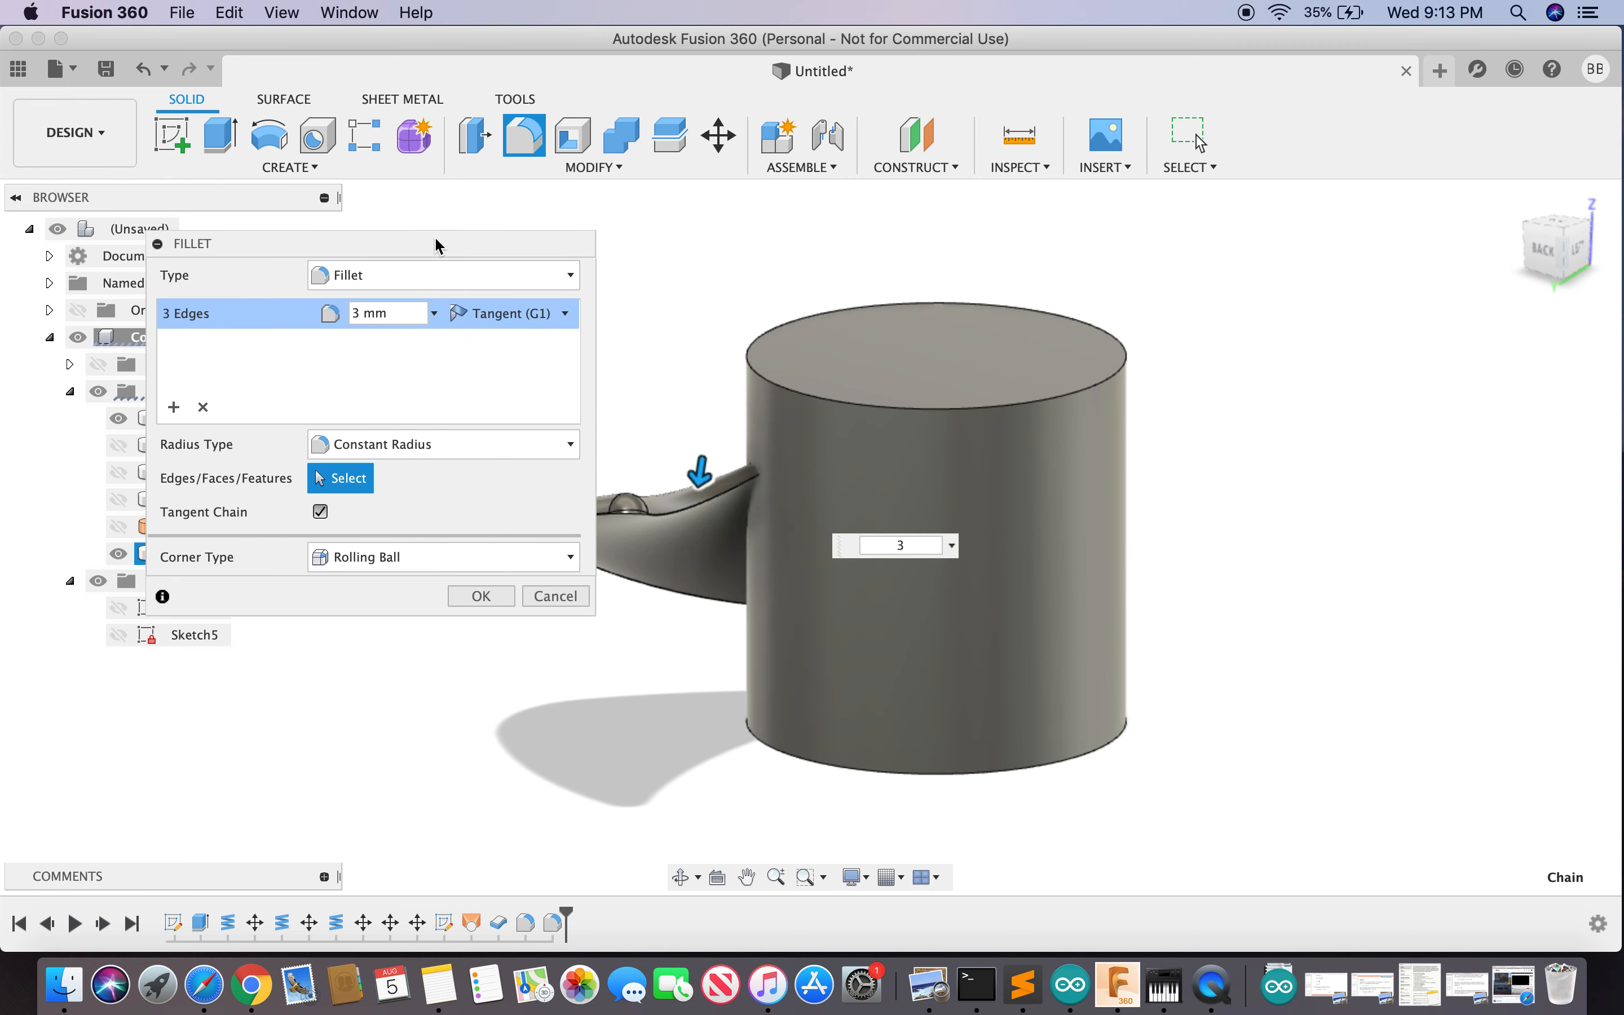
left_click(483, 596)
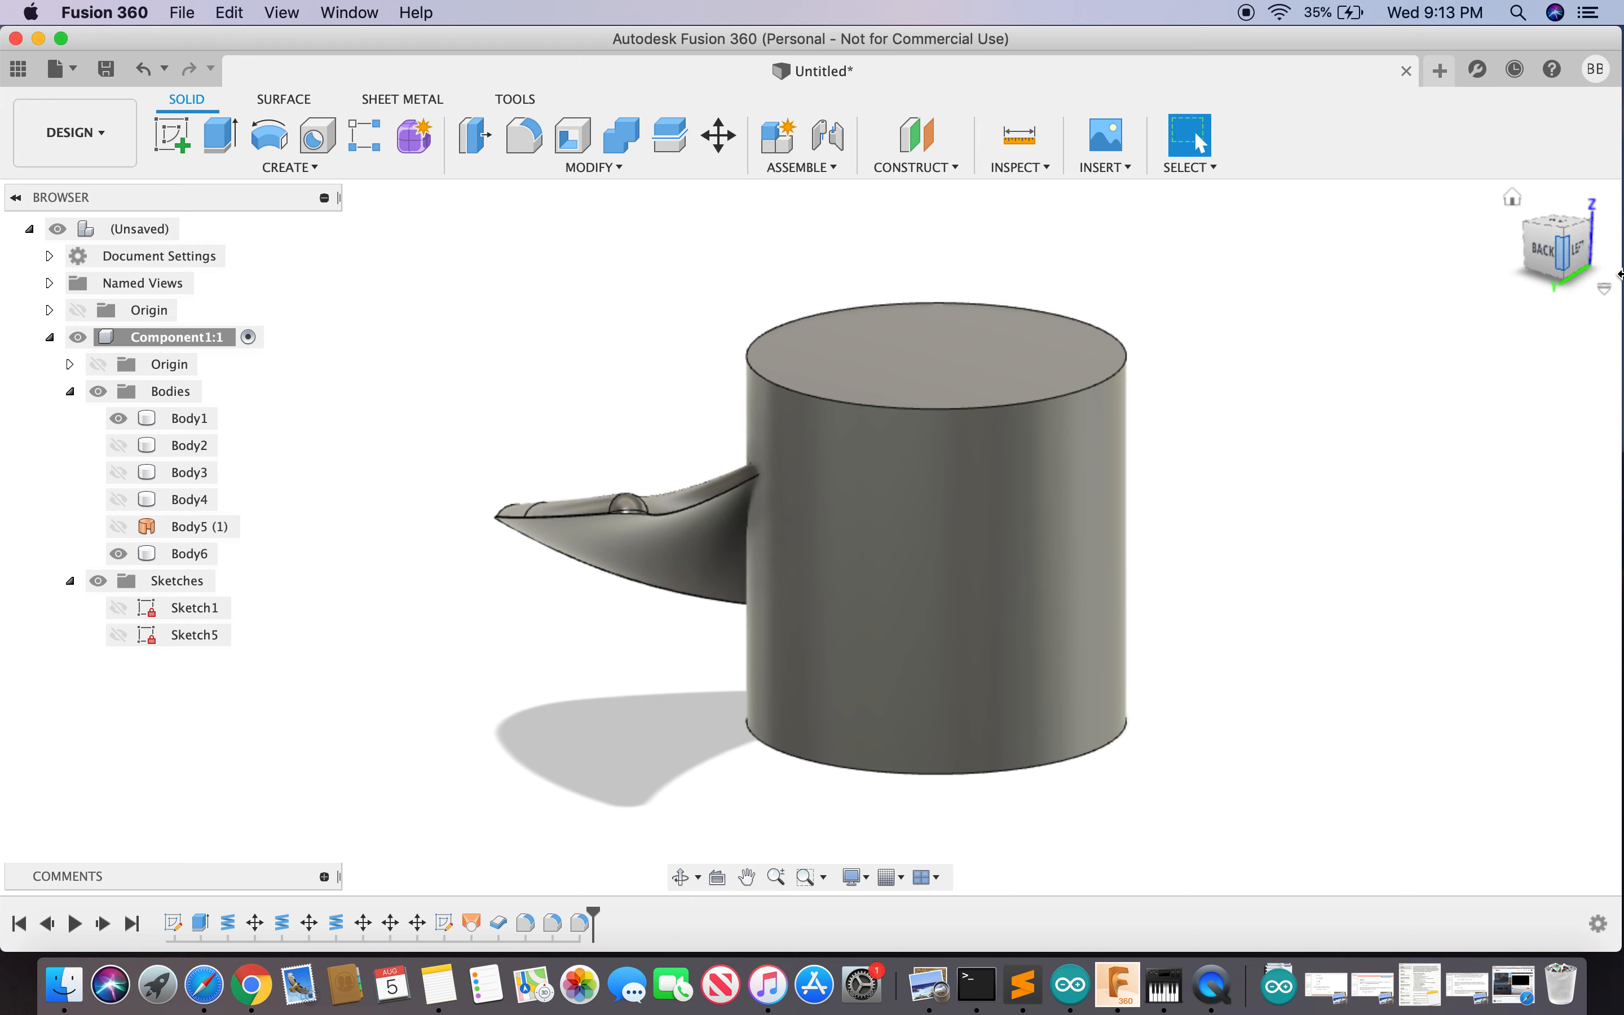
- Orbit around the filleted blade, through the front view, to a top-right view
mouse_move(810, 536)
middle_mouse_down("shift")
mouse_move(570, 584)
mouse_move(456, 510)
mouse_move(322, 563)
middle_mouse_up("shift")
mouse_move(1564, 240)
left_mouse_down()
mouse_move(1577, 315)
mouse_move(1592, 225)
left_mouse_up()
mouse_move(822, 265)
middle_mouse_down("shift")
mouse_move(802, 157)
mouse_move(759, 209)
mouse_move(808, 380)
mouse_move(824, 265)
mouse_move(811, 203)
mouse_move(892, 232)
mouse_move(799, 212)
mouse_move(779, 297)
mouse_move(843, 385)
mouse_move(772, 272)
middle_mouse_up("shift")
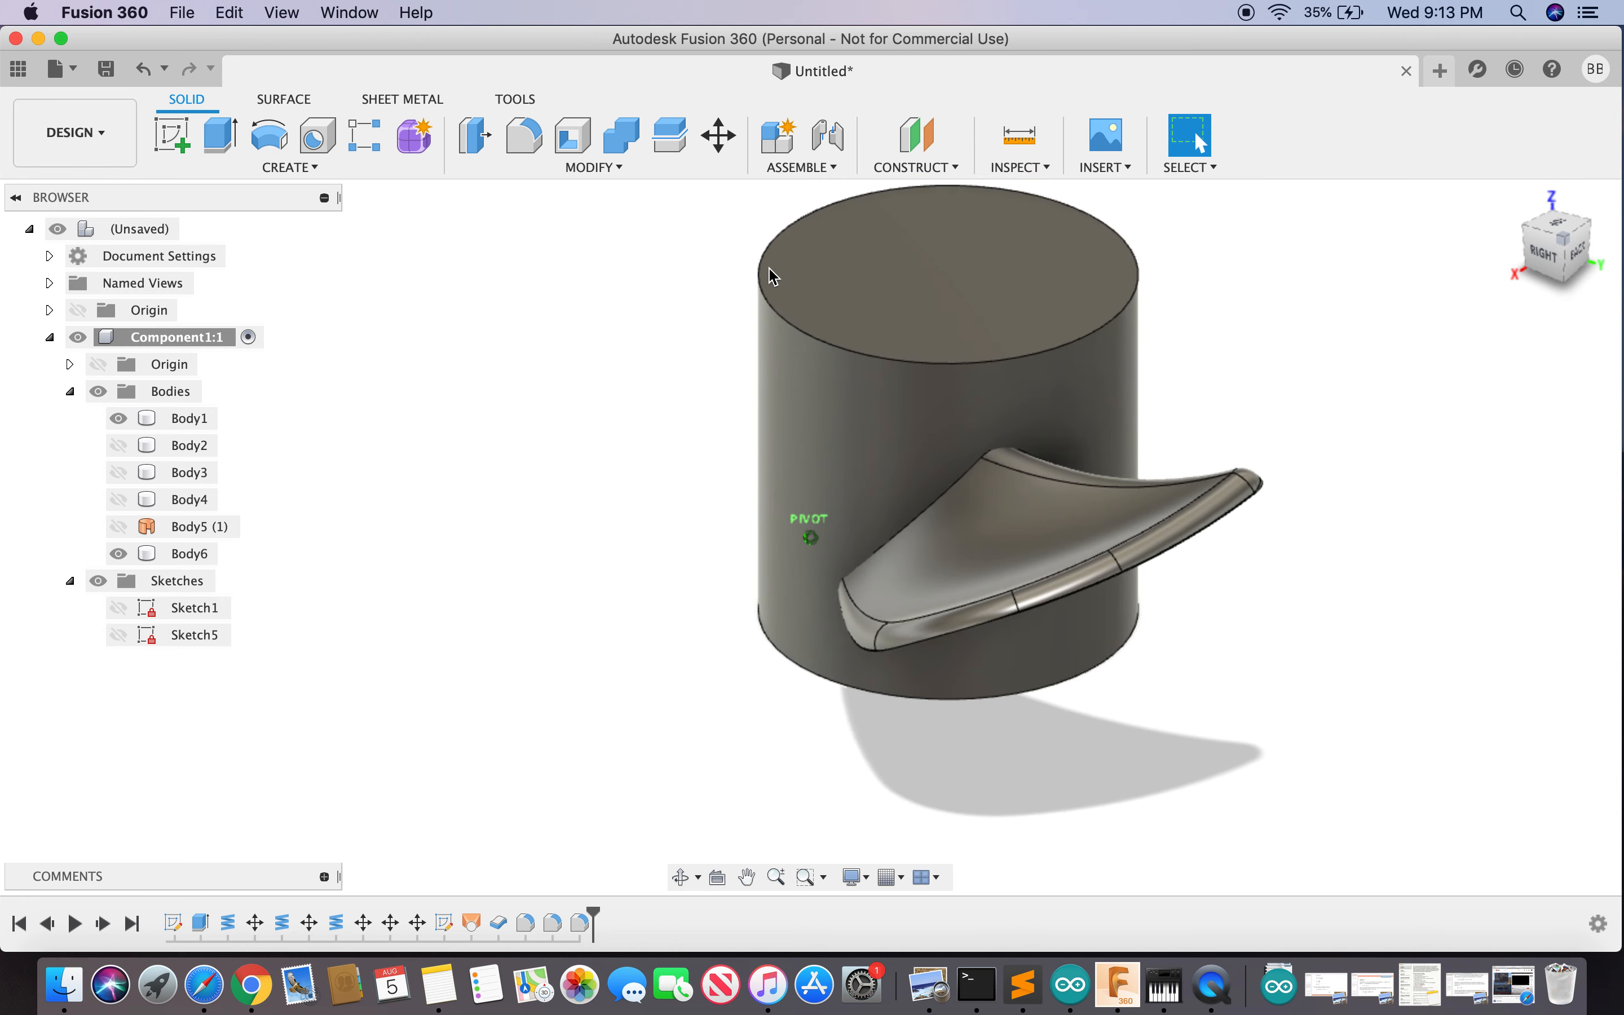
left_click(1545, 265)
mouse_move(811, 537)
middle_mouse_down("shift")
mouse_move(765, 545)
mouse_move(724, 527)
mouse_move(614, 607)
mouse_move(661, 575)
middle_mouse_up("shift")
scroll(1334, 355, "down", 3)
mouse_move(1570, 257)
left_mouse_down()
mouse_move(1526, 300)
mouse_move(1532, 268)
mouse_move(1504, 215)
mouse_move(1516, 277)
left_mouse_up()
left_click_drag(1402, 276, 1444, 306)
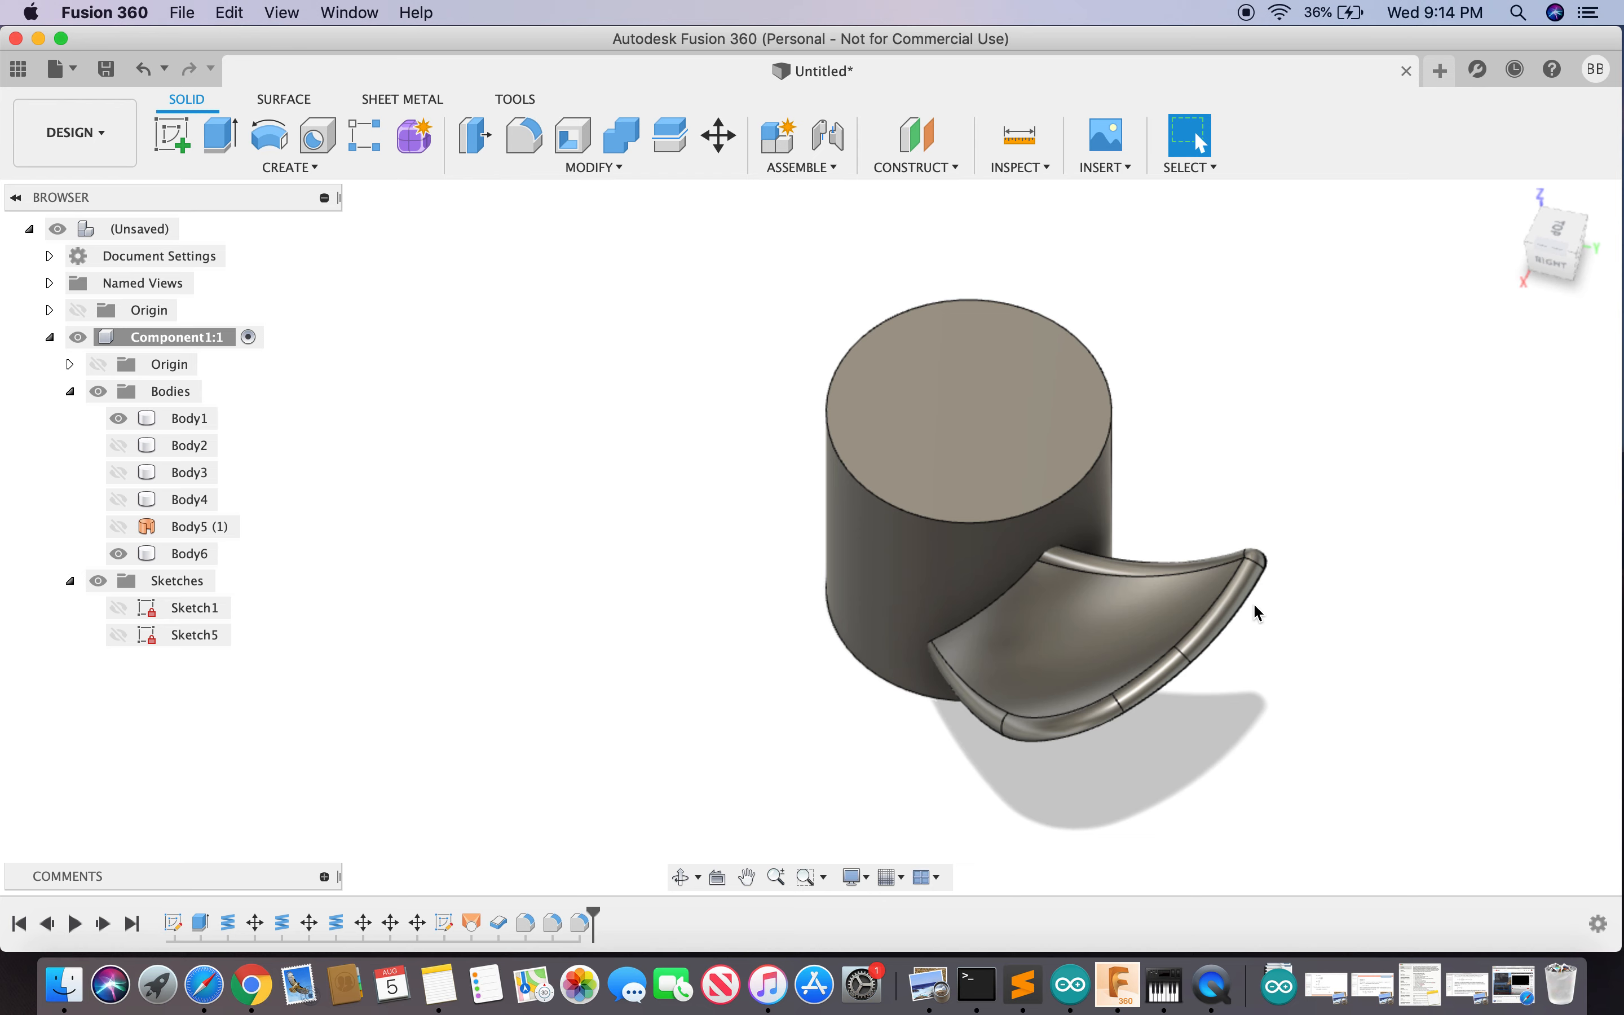
- Circular-pattern Body5 three times about the hub's top edge, creating Body7 and Body8
left_click(191, 530)
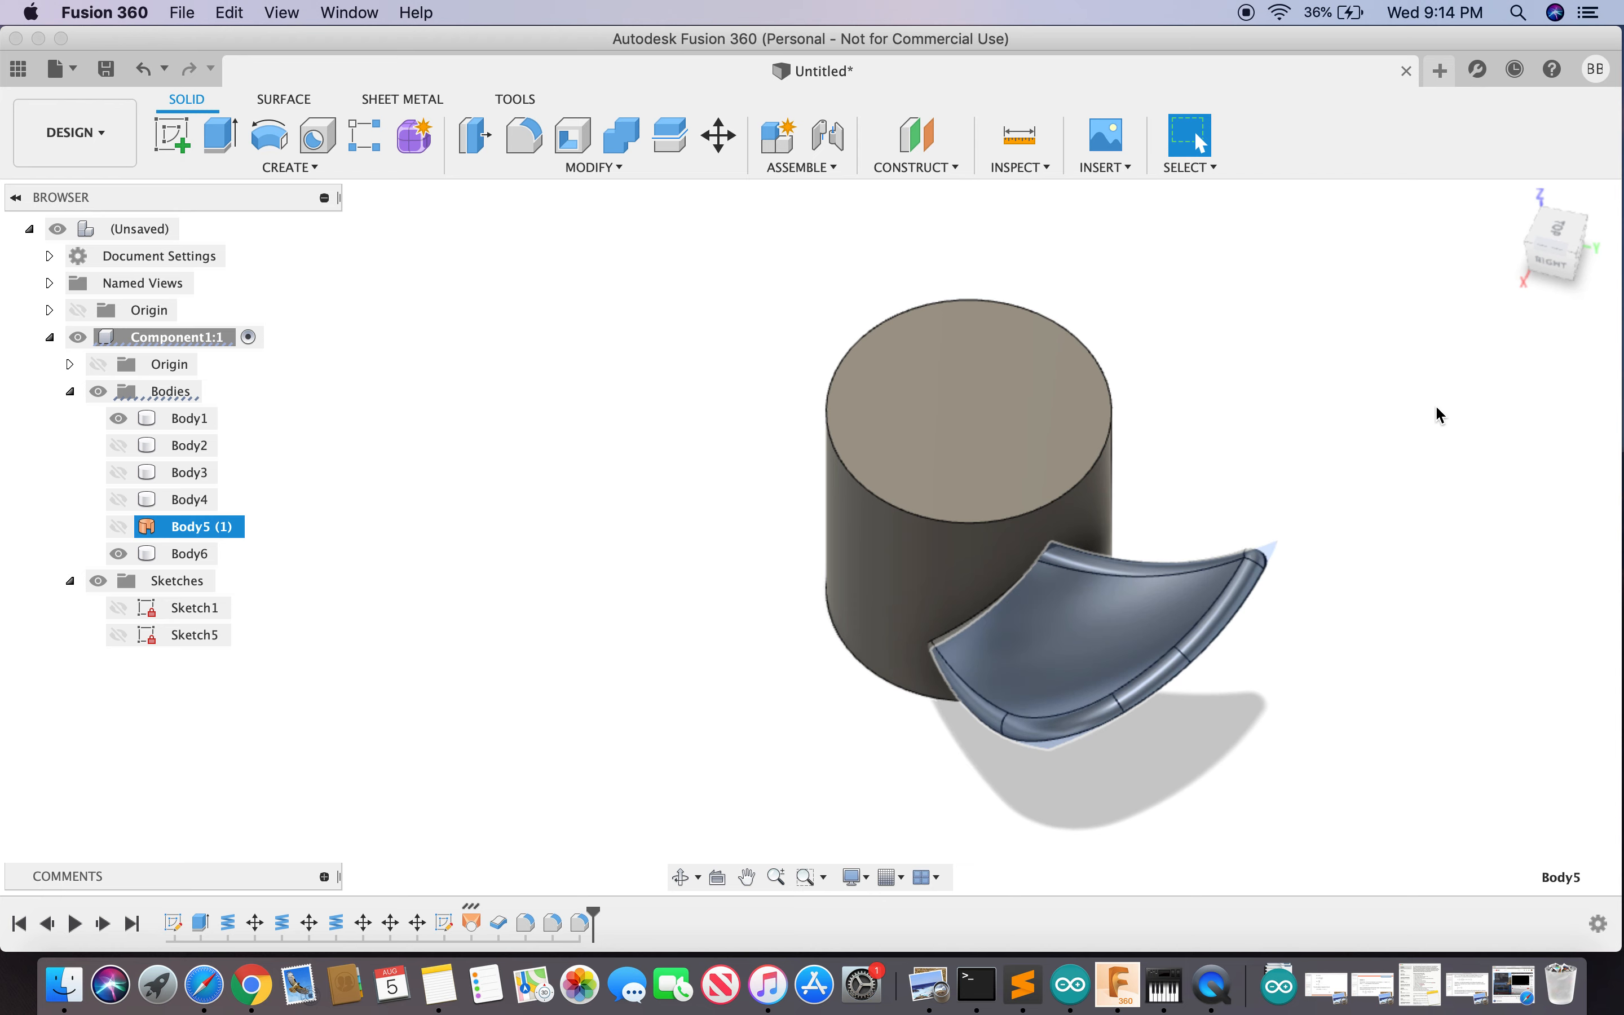
type("s")
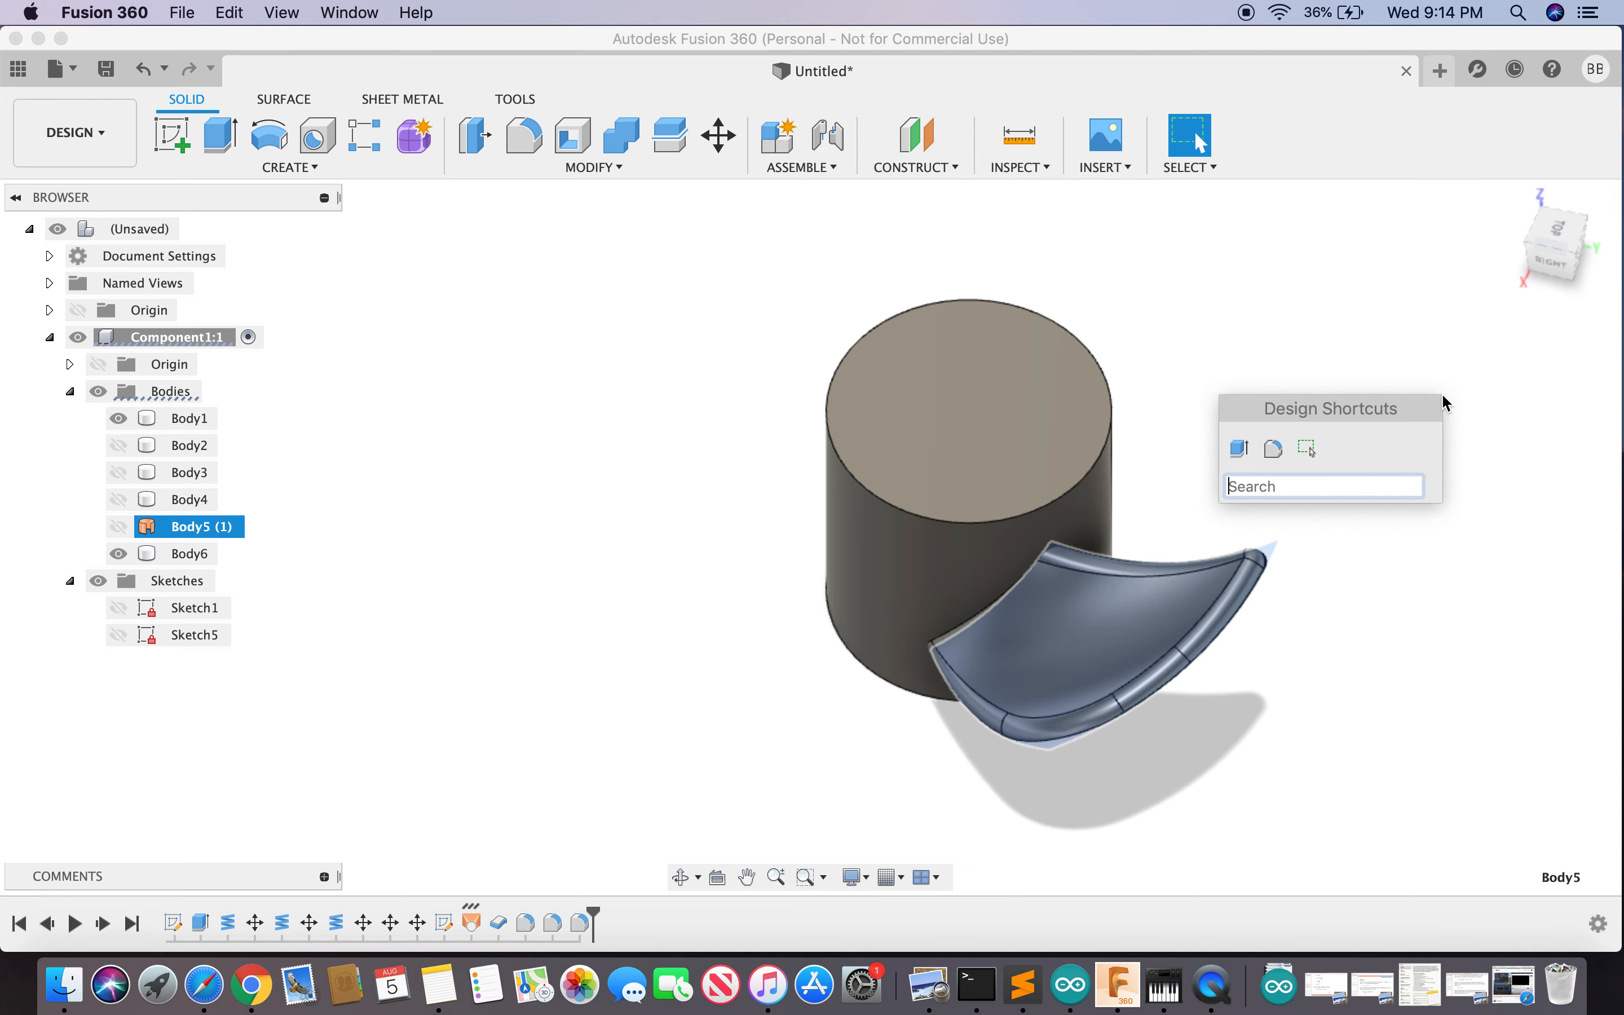
type("pa")
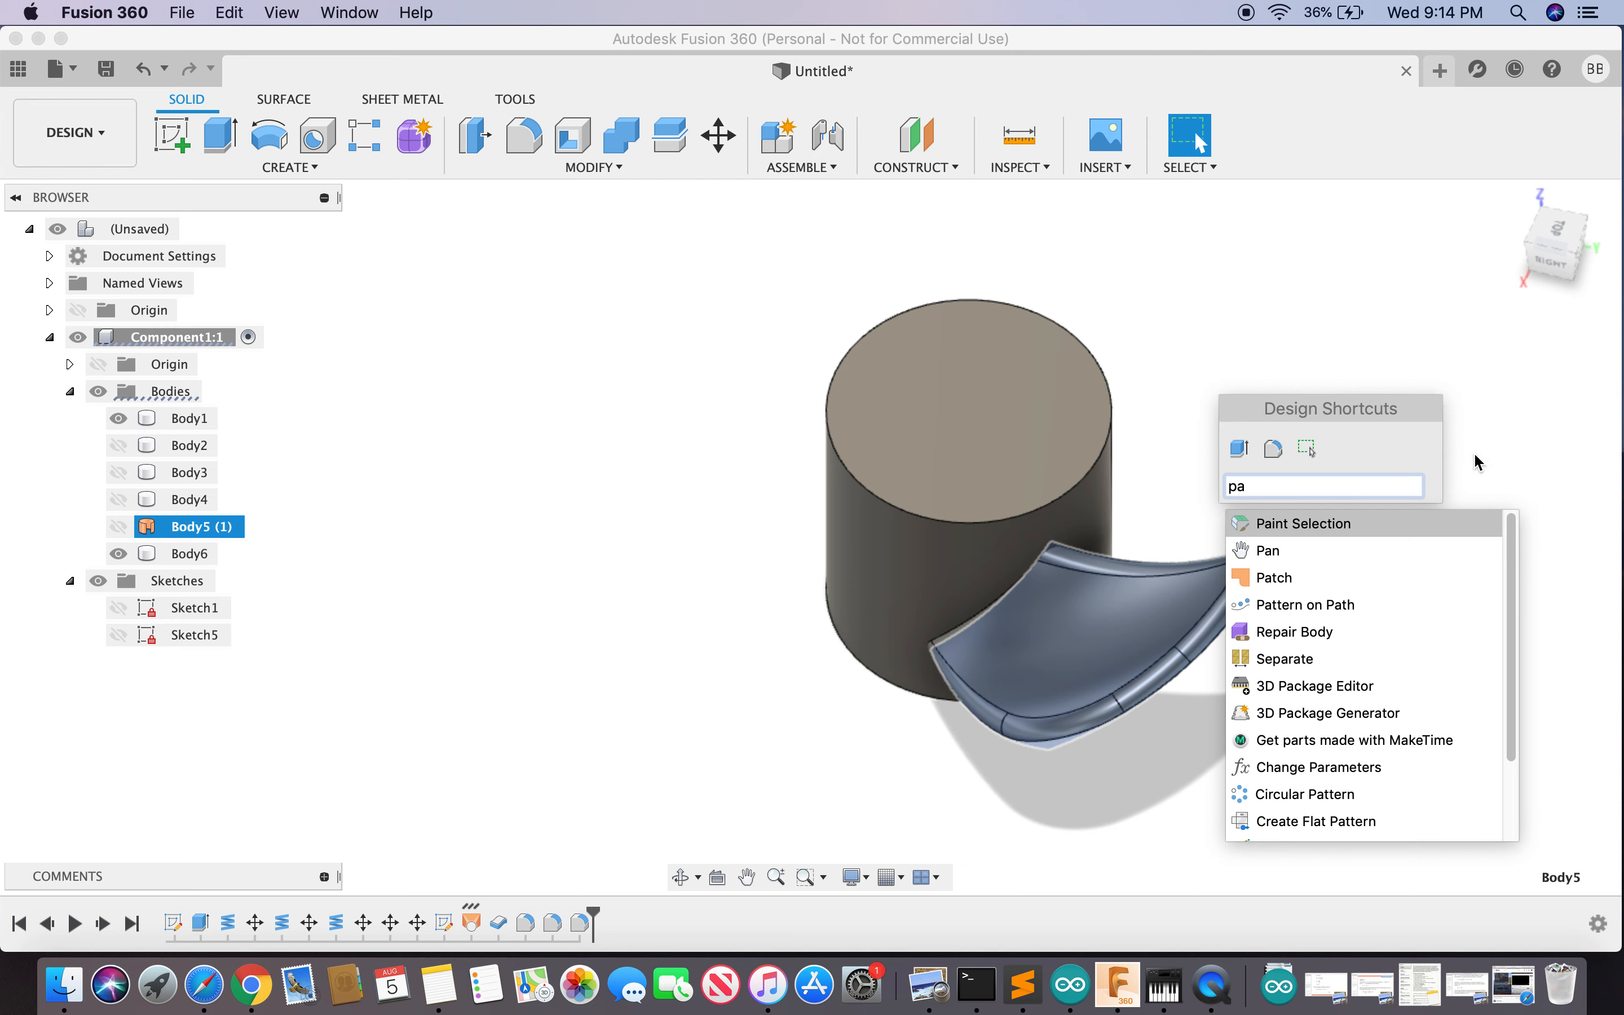
scroll(1368, 825, "down", 1)
left_click(1351, 780)
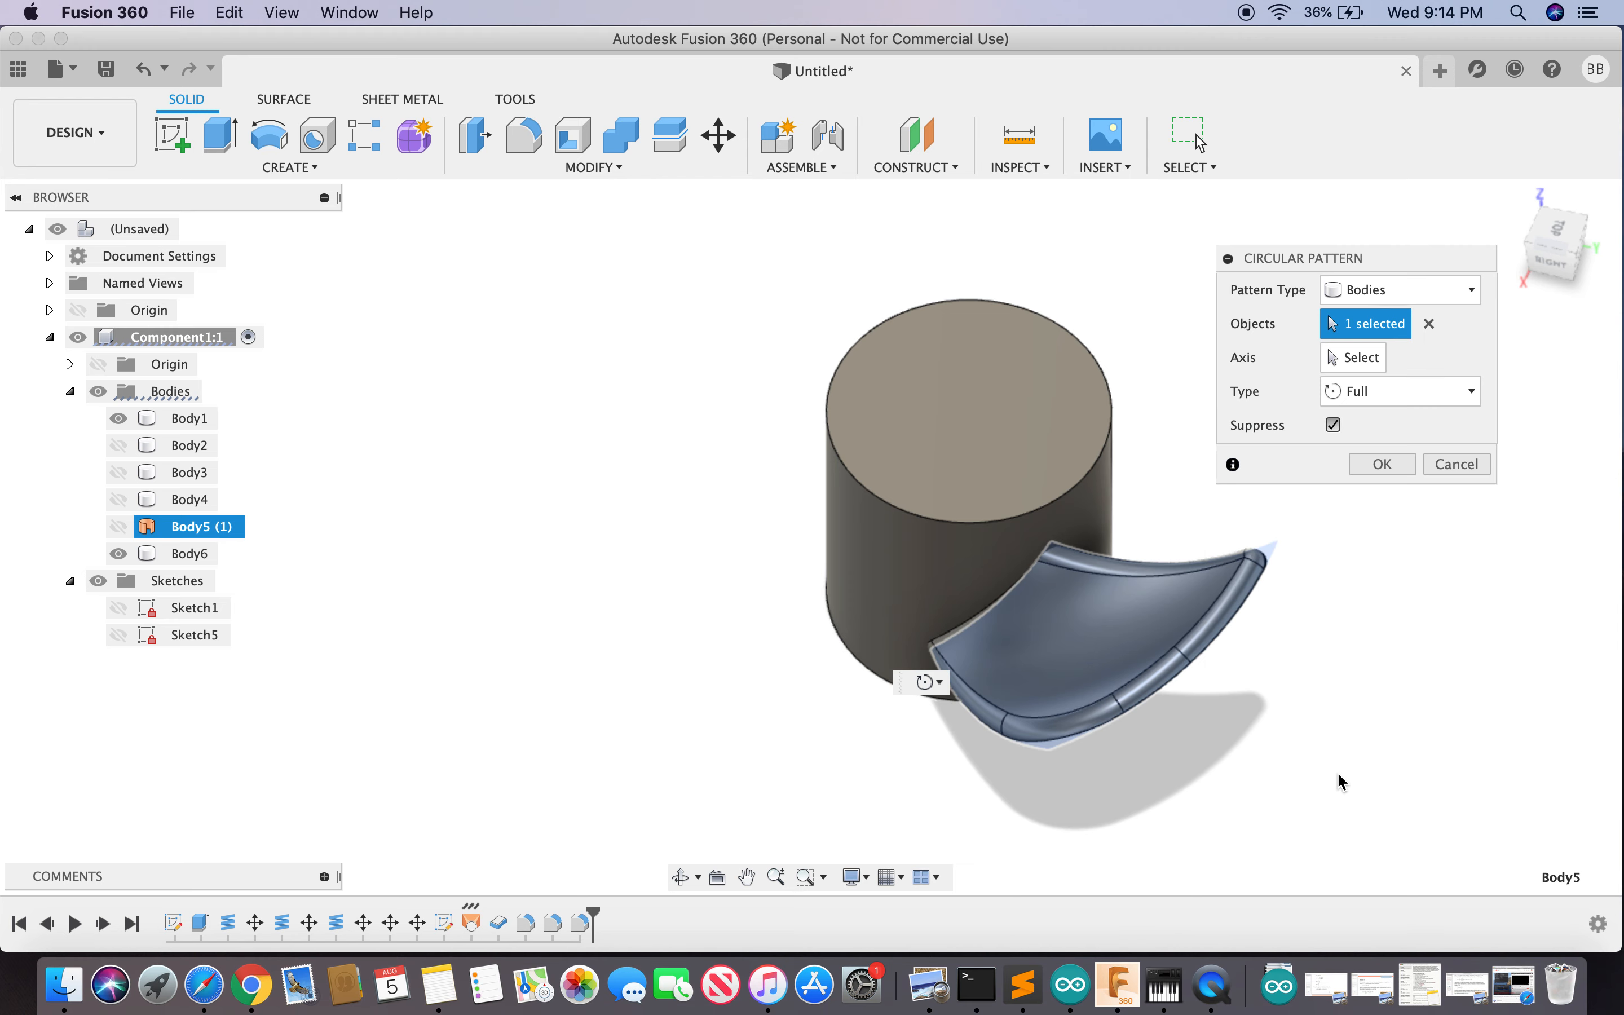
left_click(1362, 360)
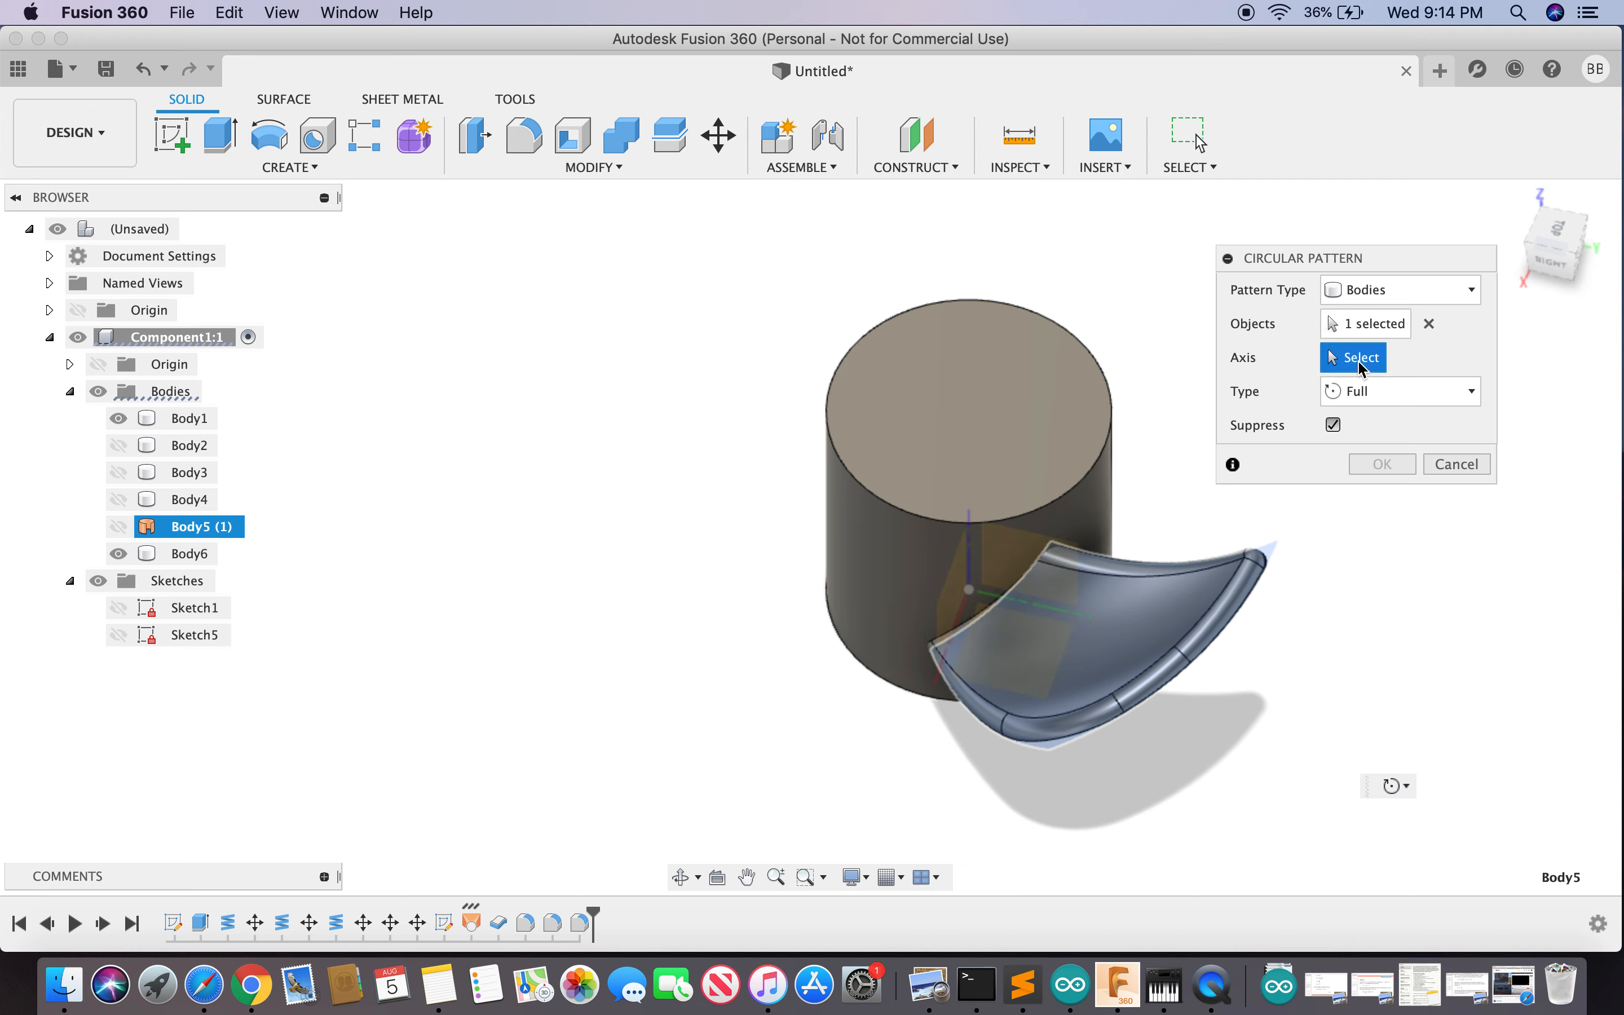
left_click(1115, 426)
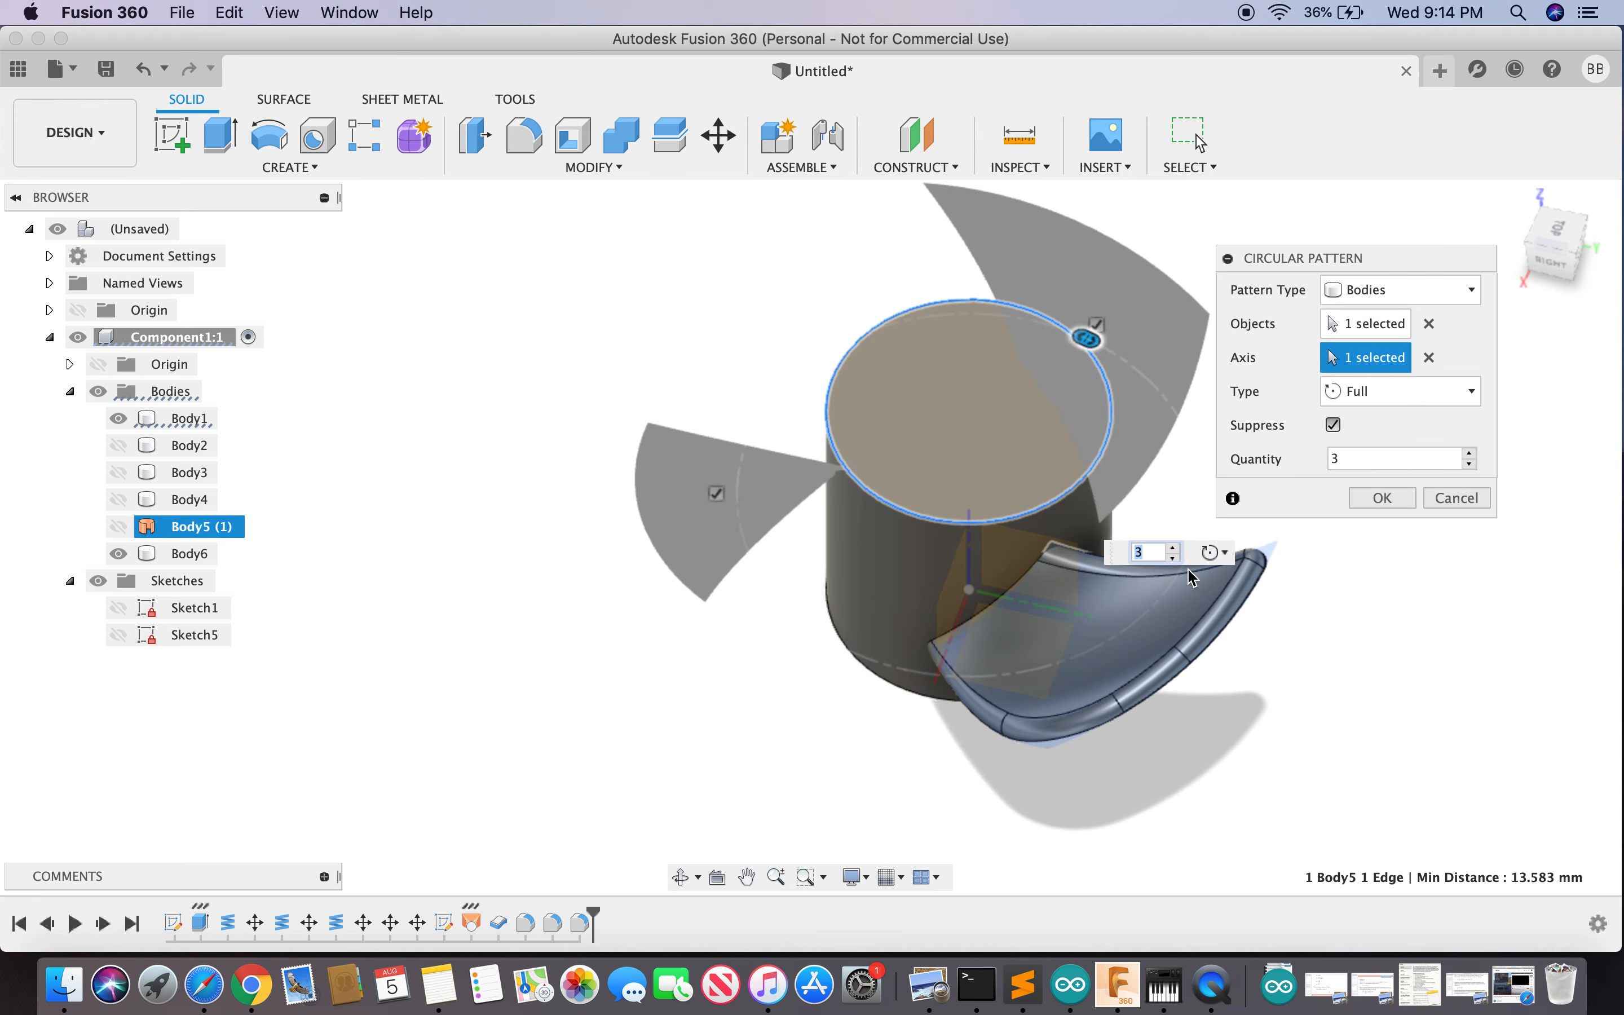
left_click(1384, 498)
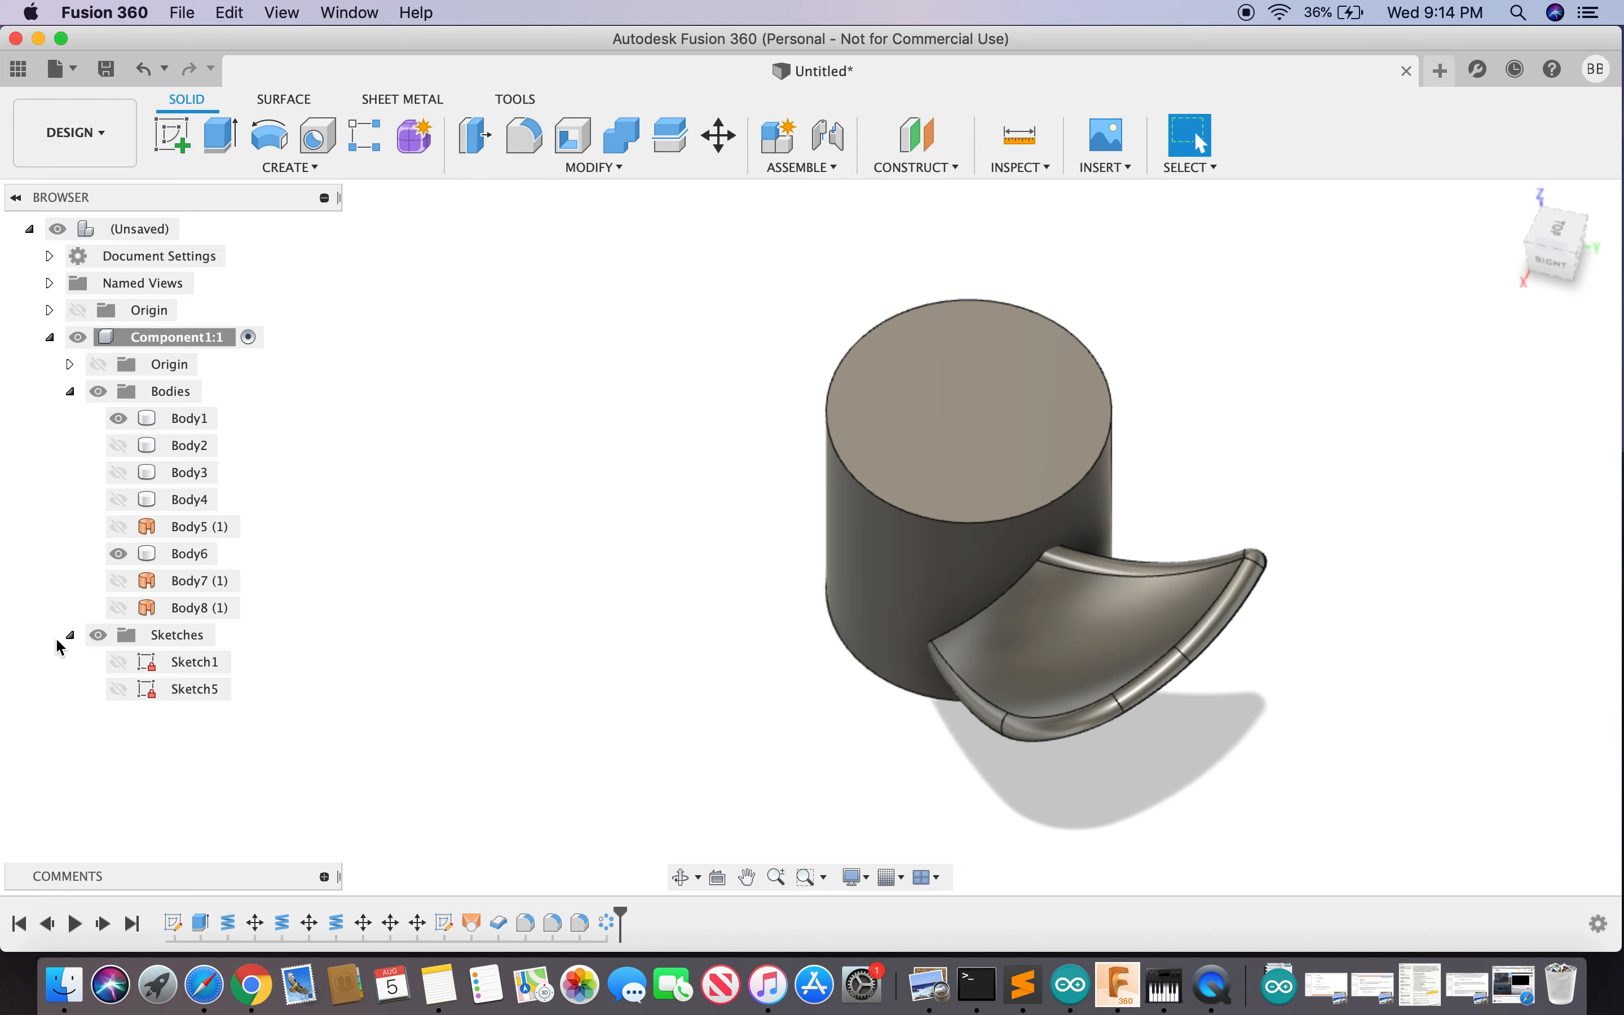
left_click(119, 581)
left_click(119, 607)
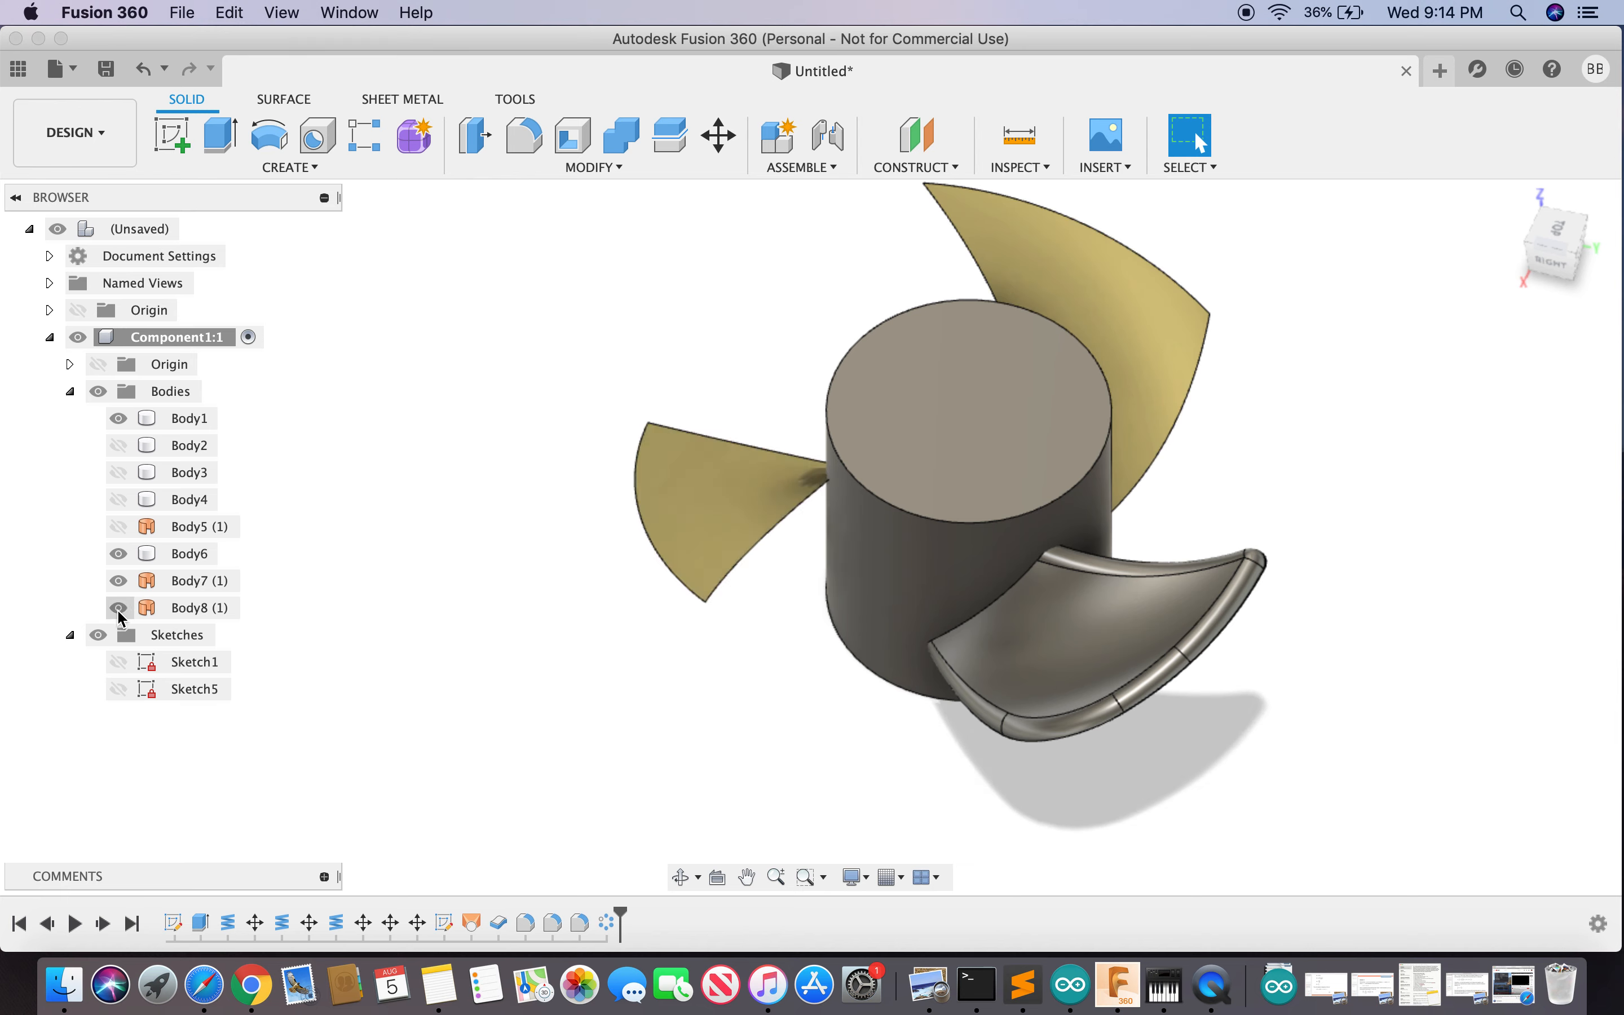
left_click(144, 70)
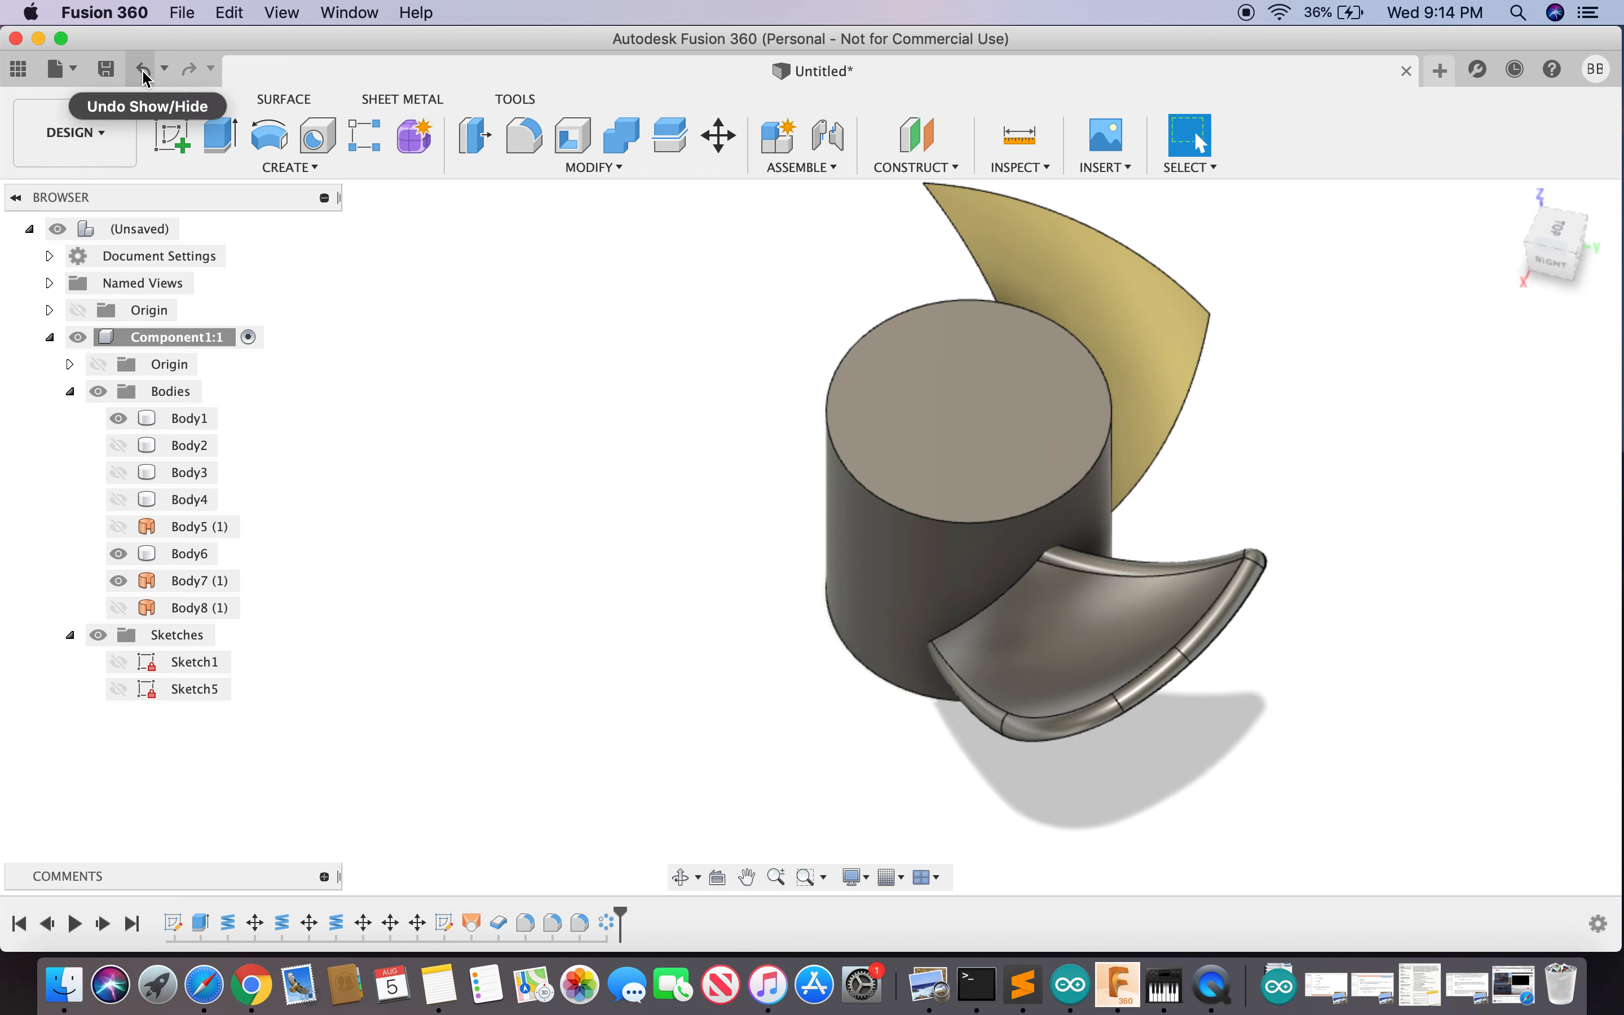
left_click(144, 70)
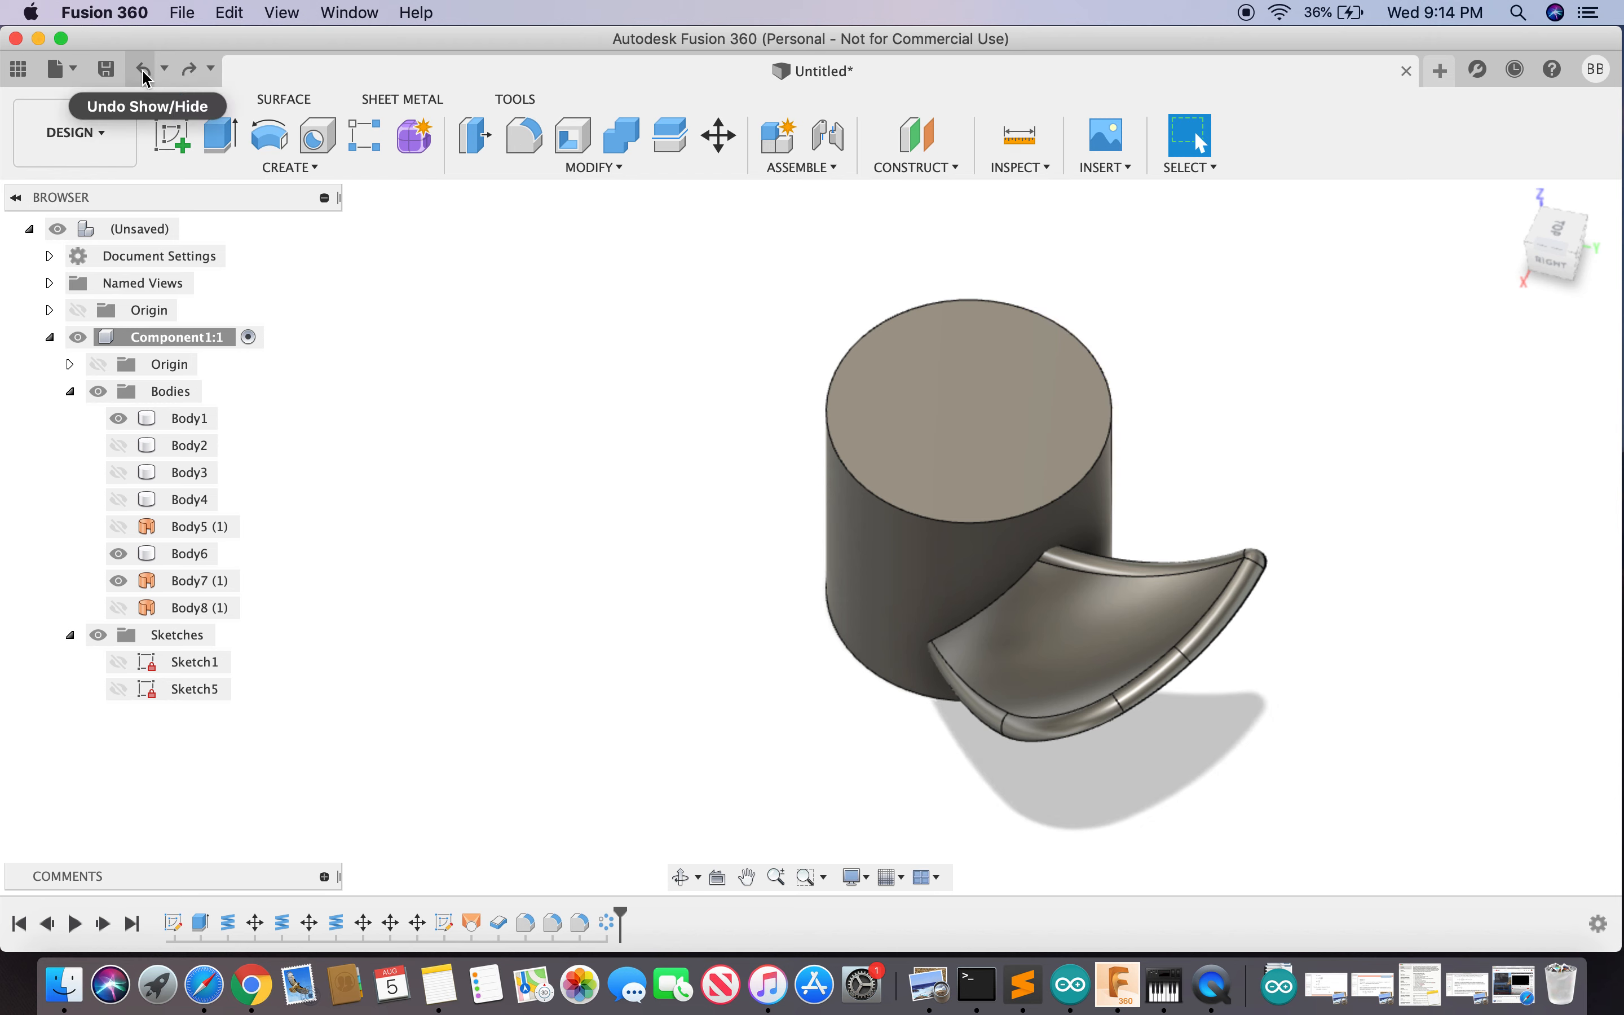
left_click(190, 70)
left_click(190, 70)
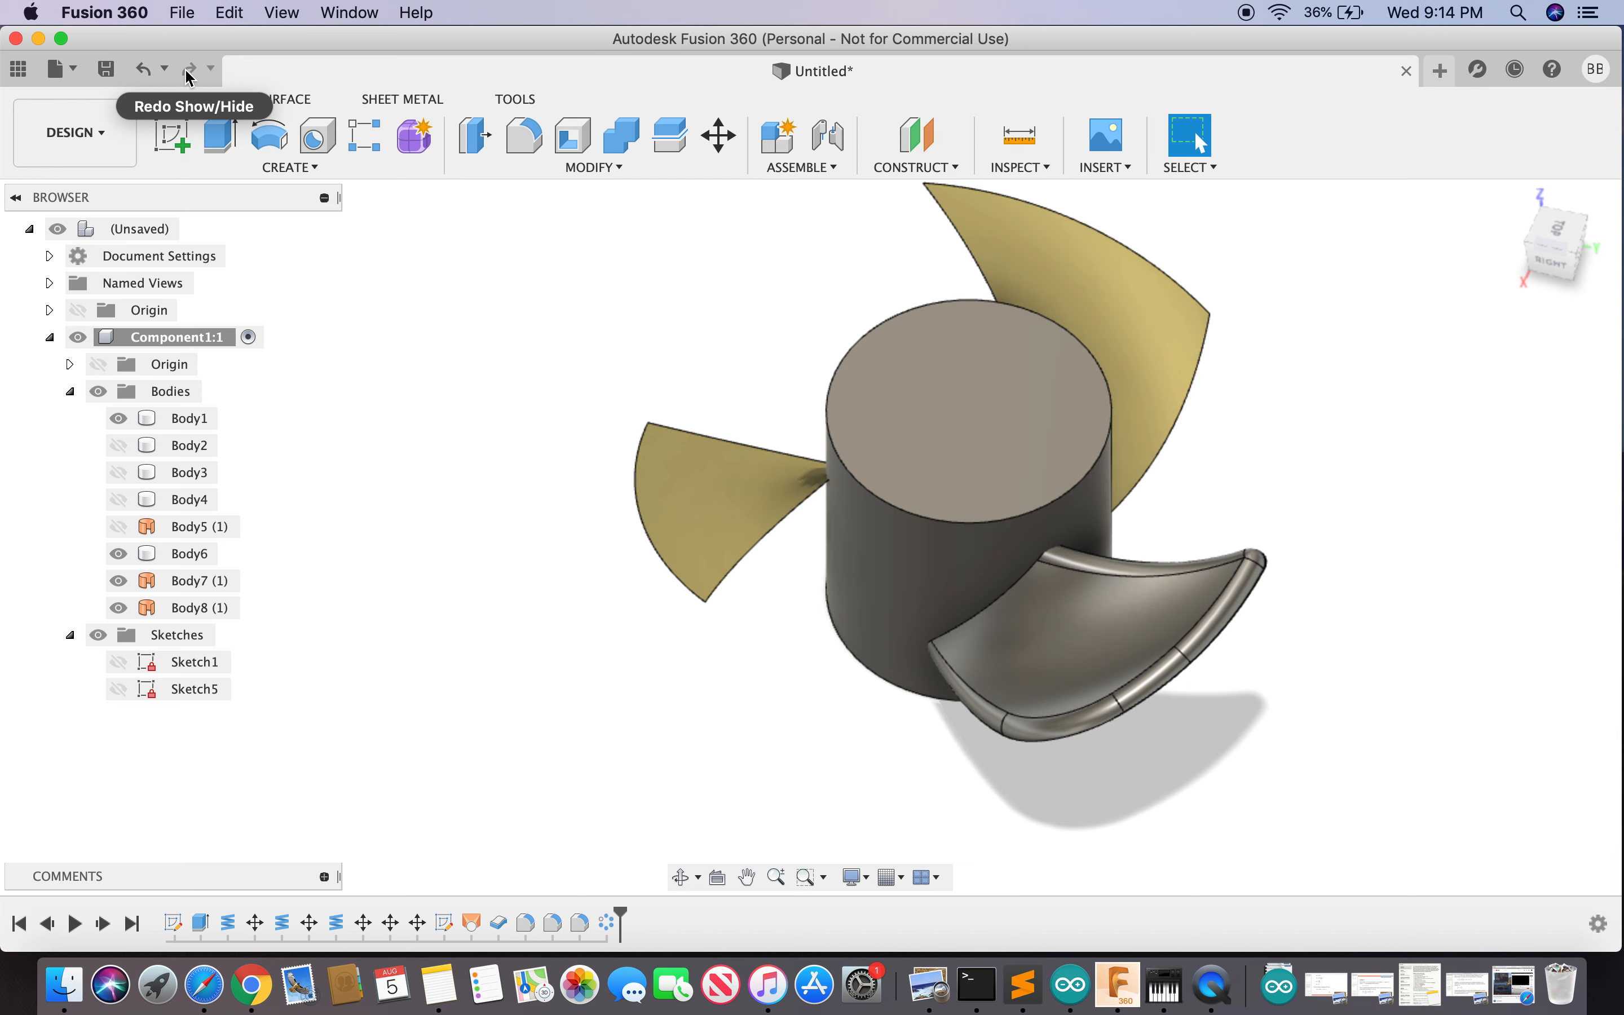
left_click(151, 71)
left_click(150, 71)
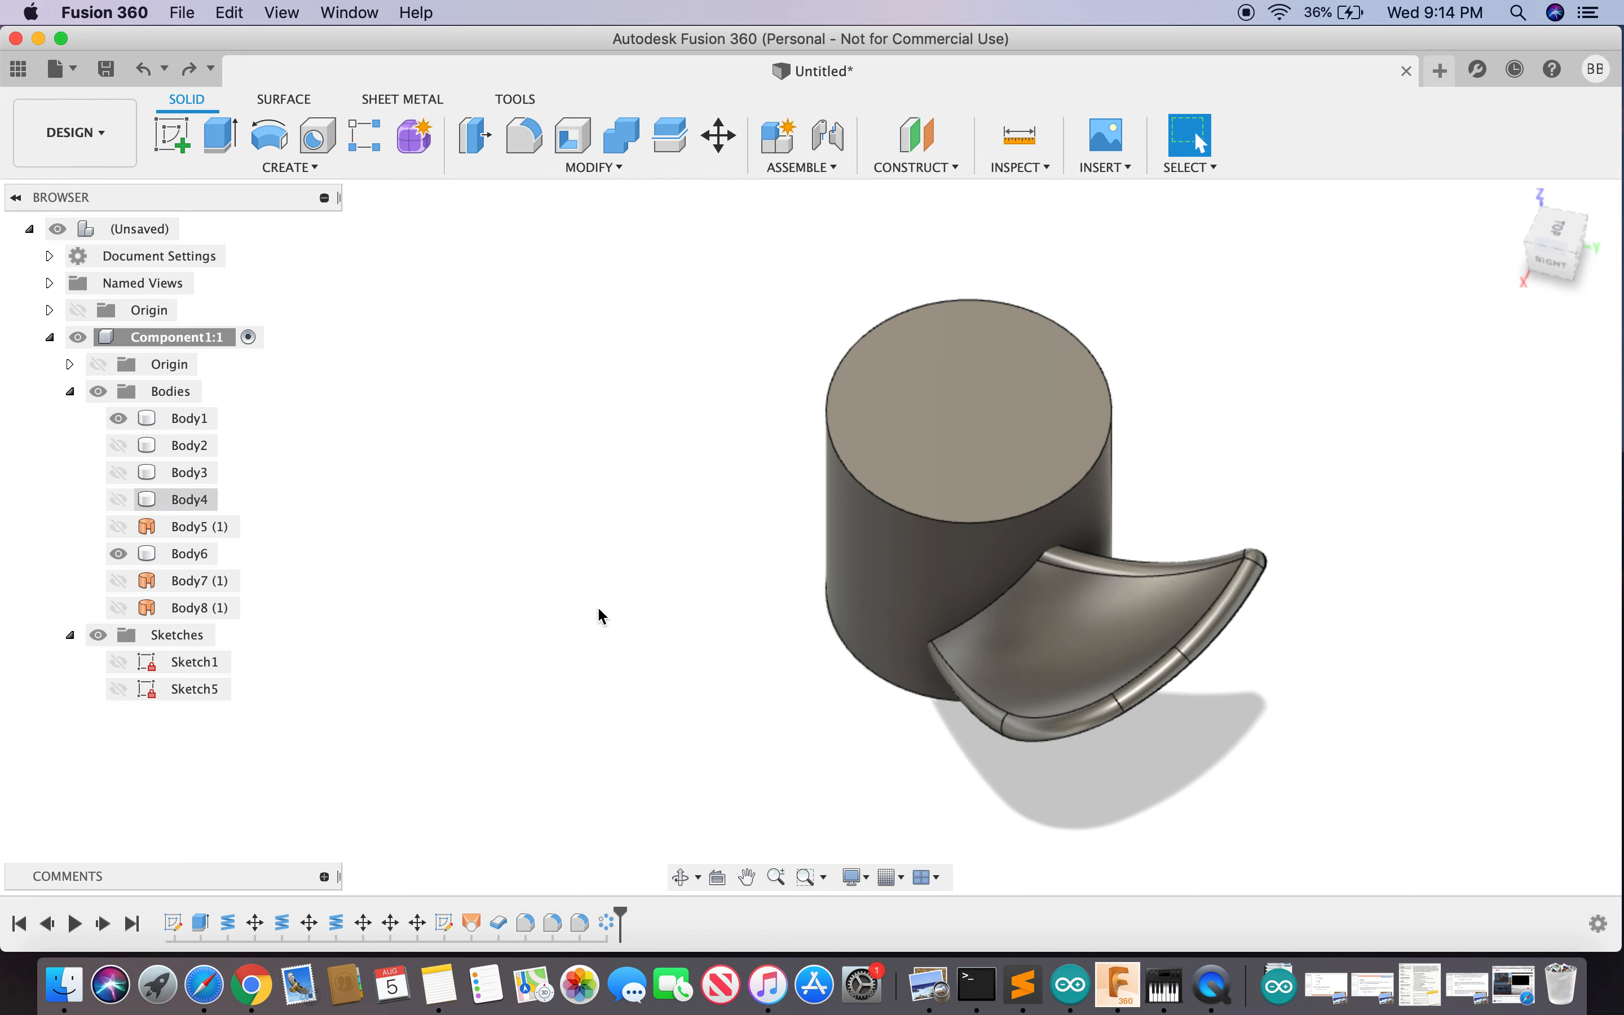
- Check Body2, Body3 and Body4 in the model, then delete Body4 and its dependent copies
left_click(203, 501)
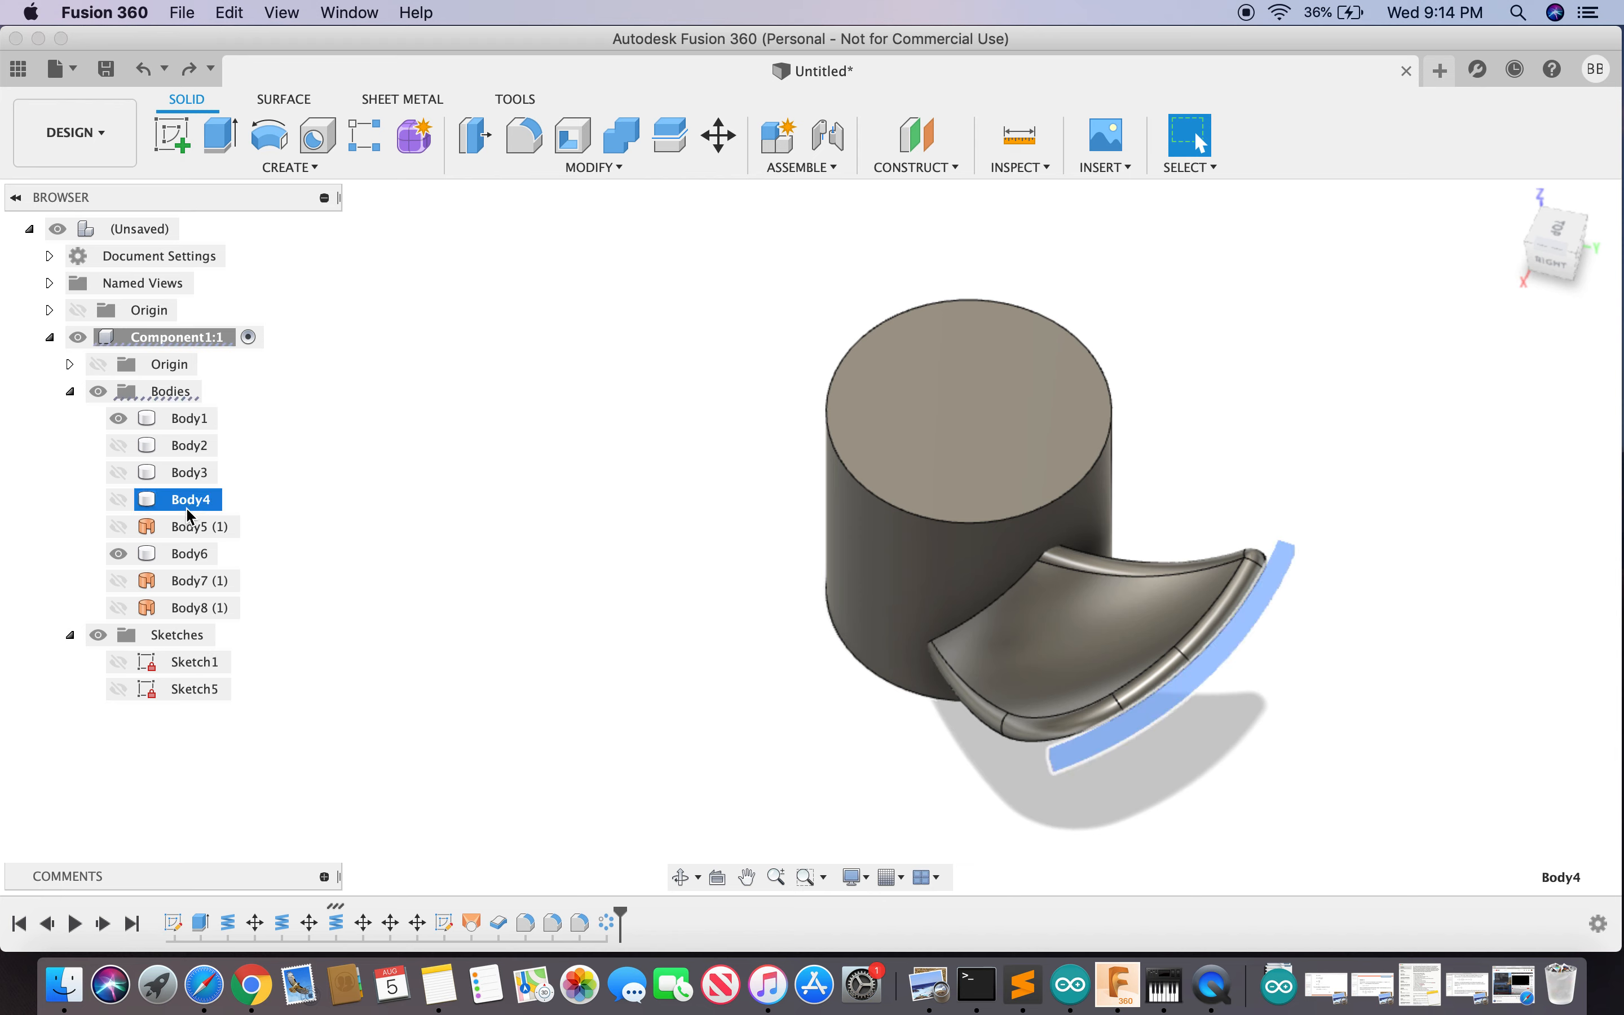
left_click(187, 473)
left_click(184, 494)
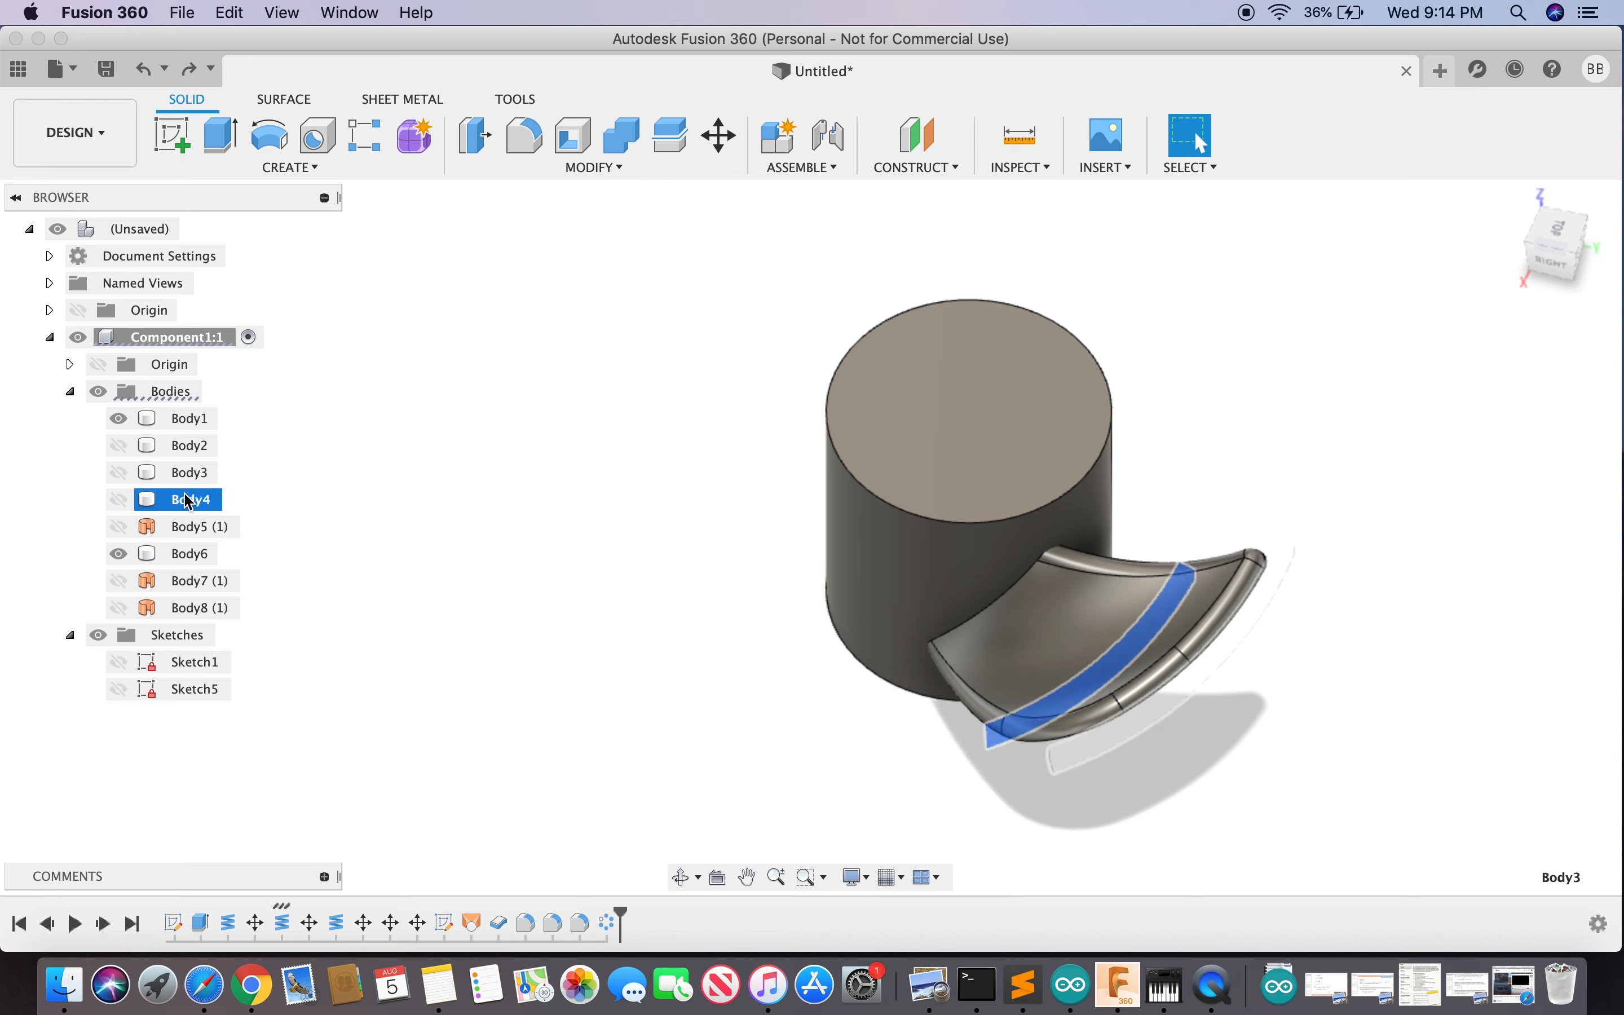
left_click(185, 474)
left_click(181, 450)
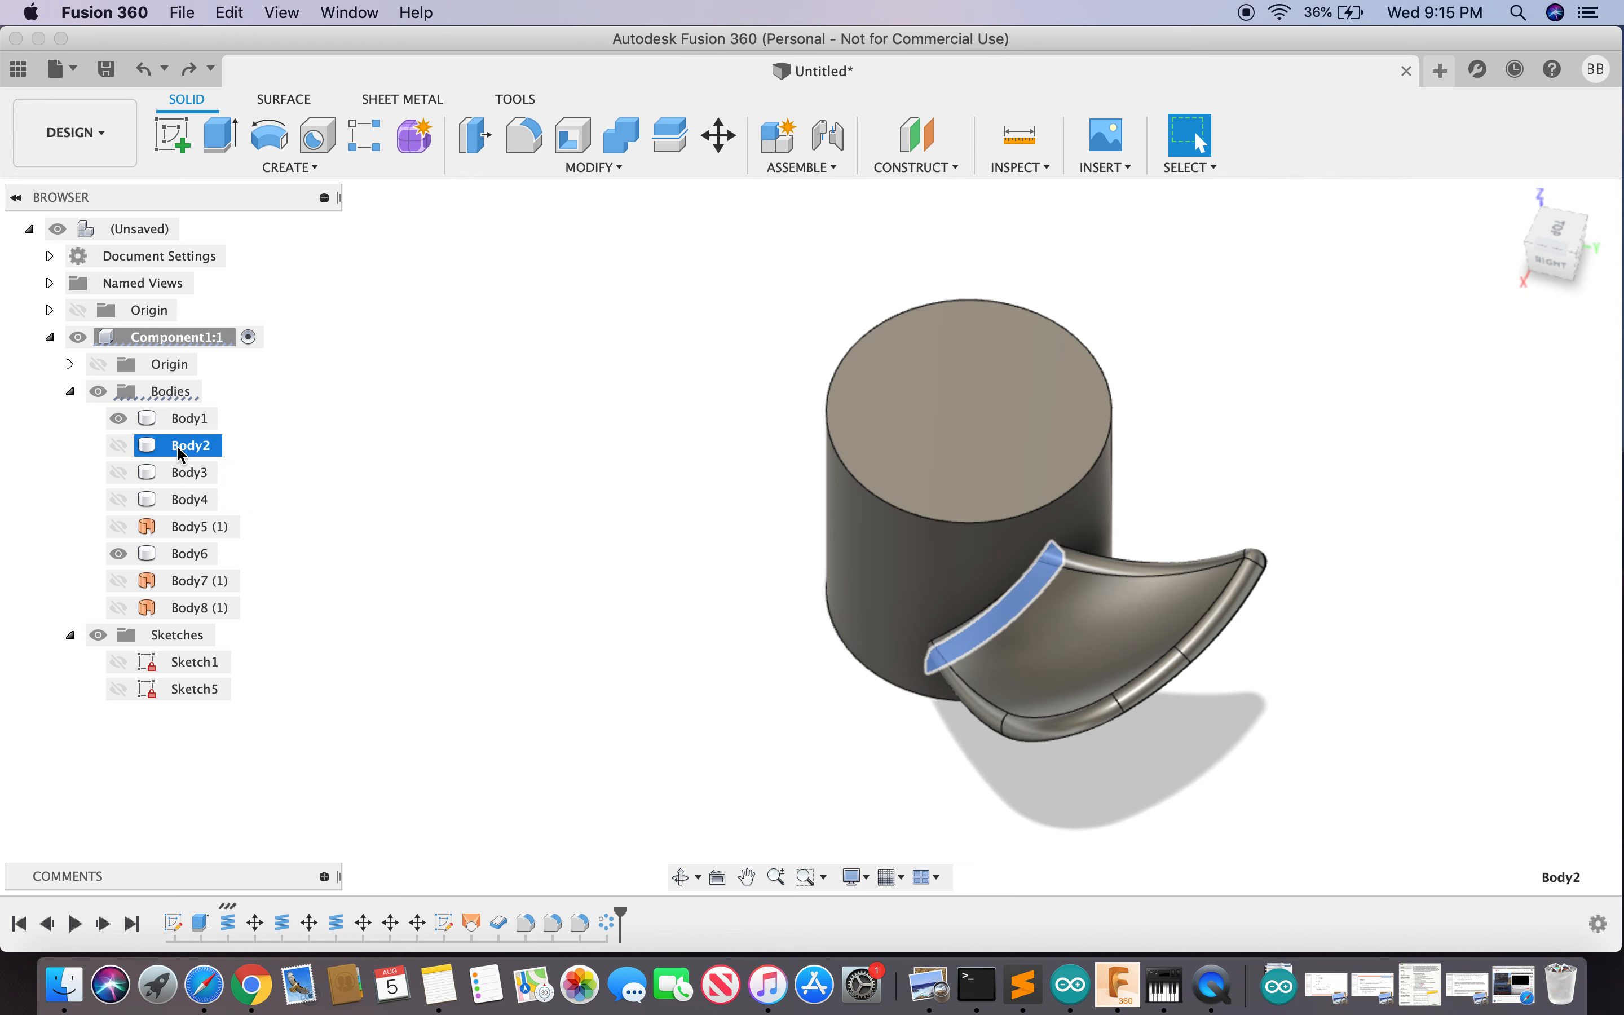
left_click(188, 499)
right_click(187, 499)
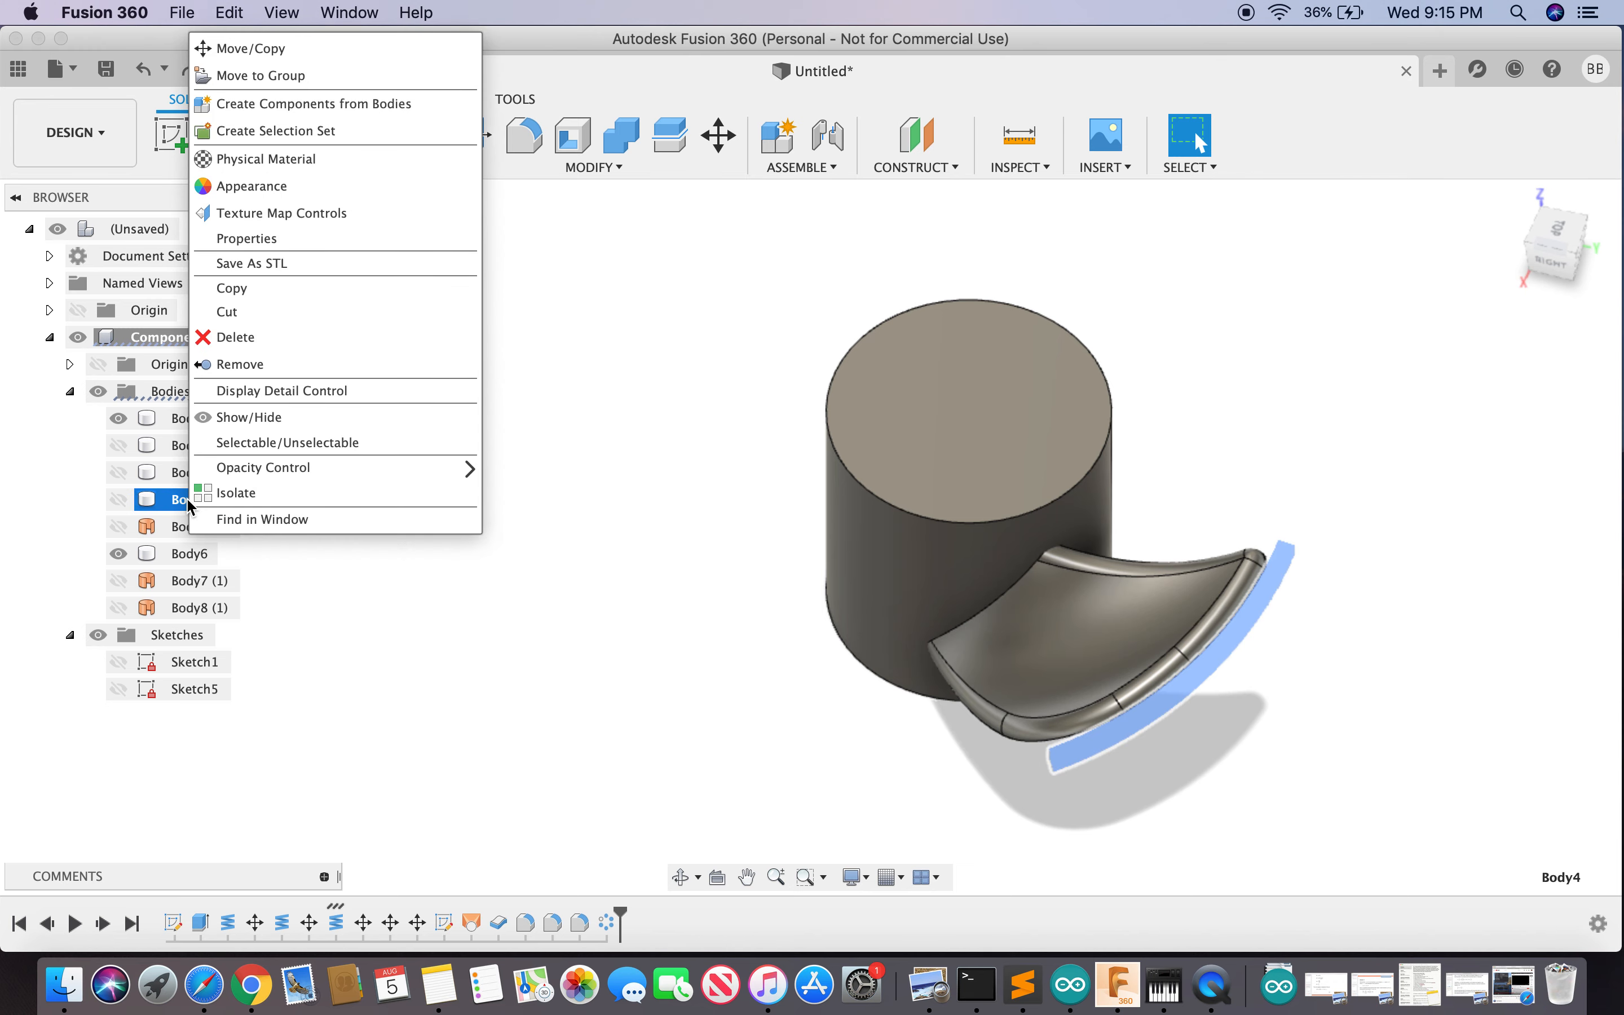
left_click(289, 336)
left_click(680, 515)
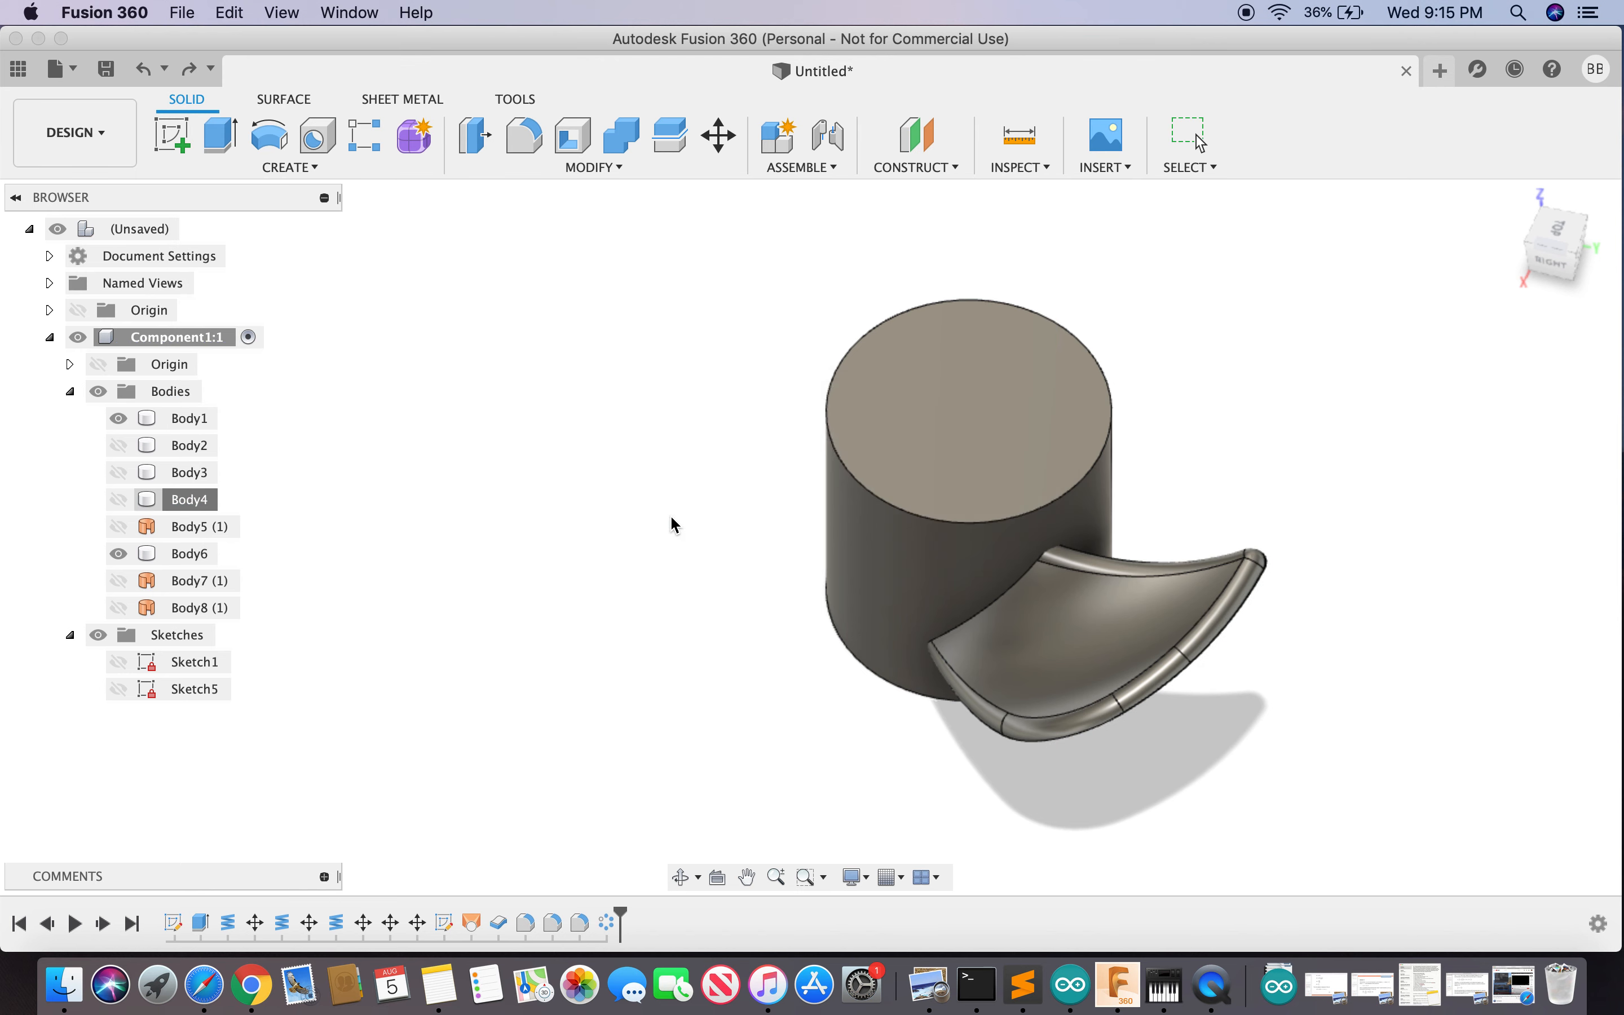
- Show Body3 from the back and above, then delete it
left_click(121, 479)
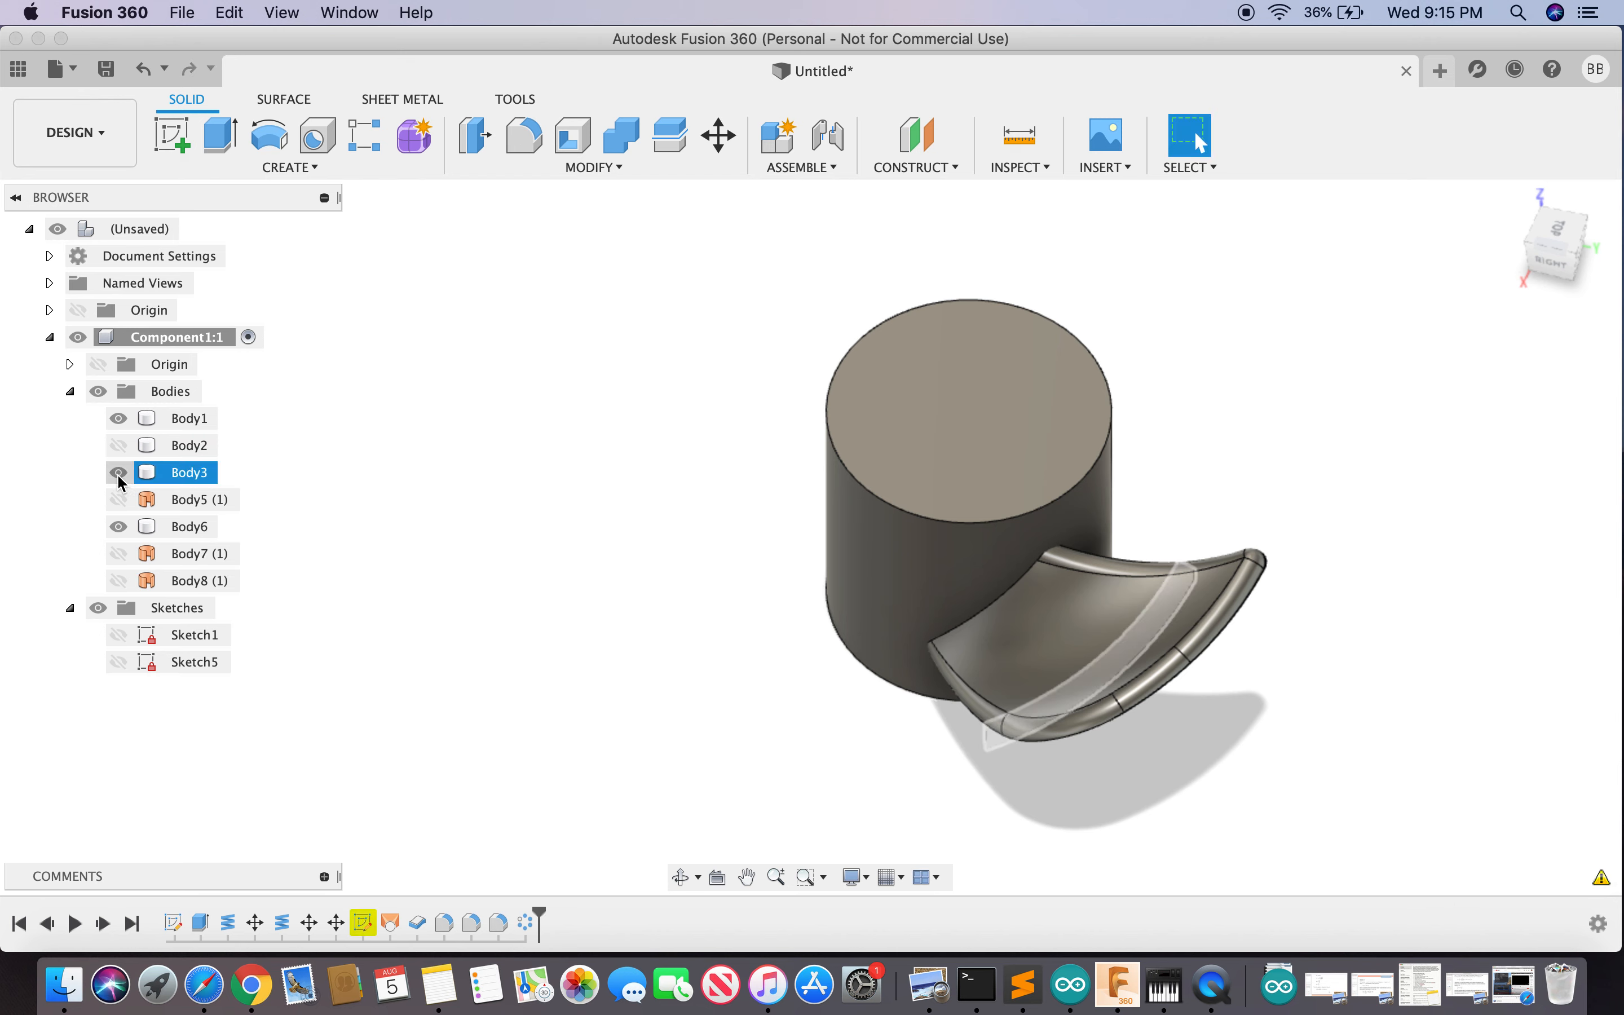
left_click(120, 474)
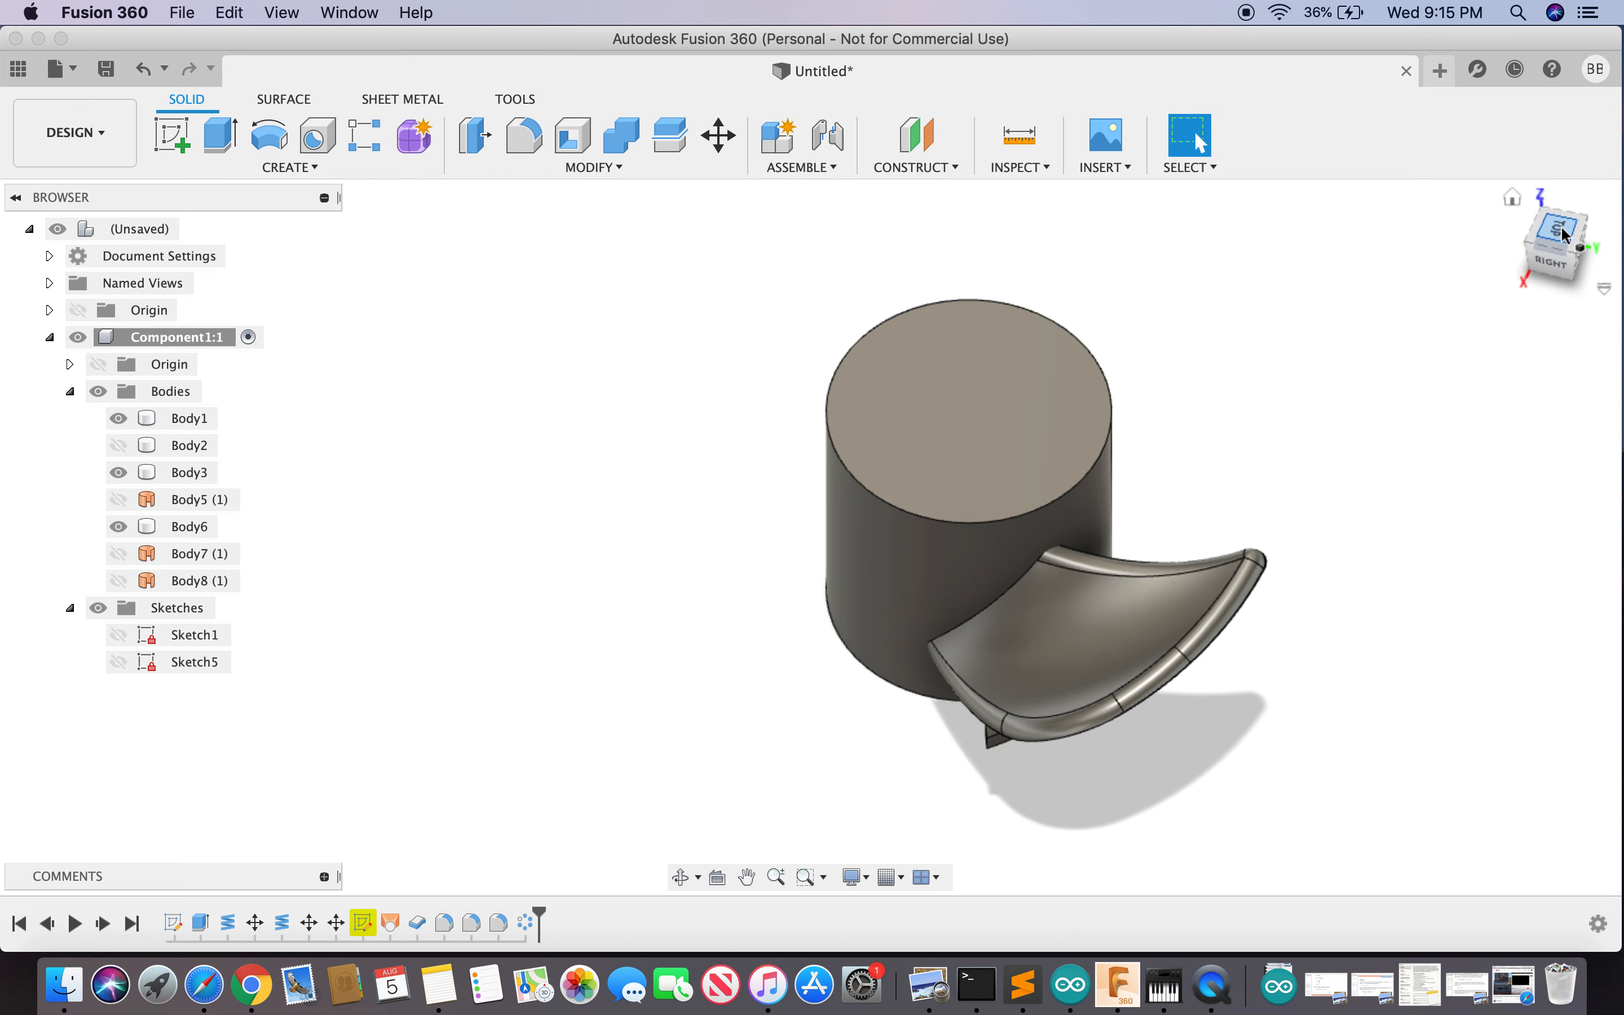
left_click(1573, 243)
mouse_move(1433, 151)
left_mouse_down()
mouse_move(1360, 158)
mouse_move(1408, 204)
left_mouse_up()
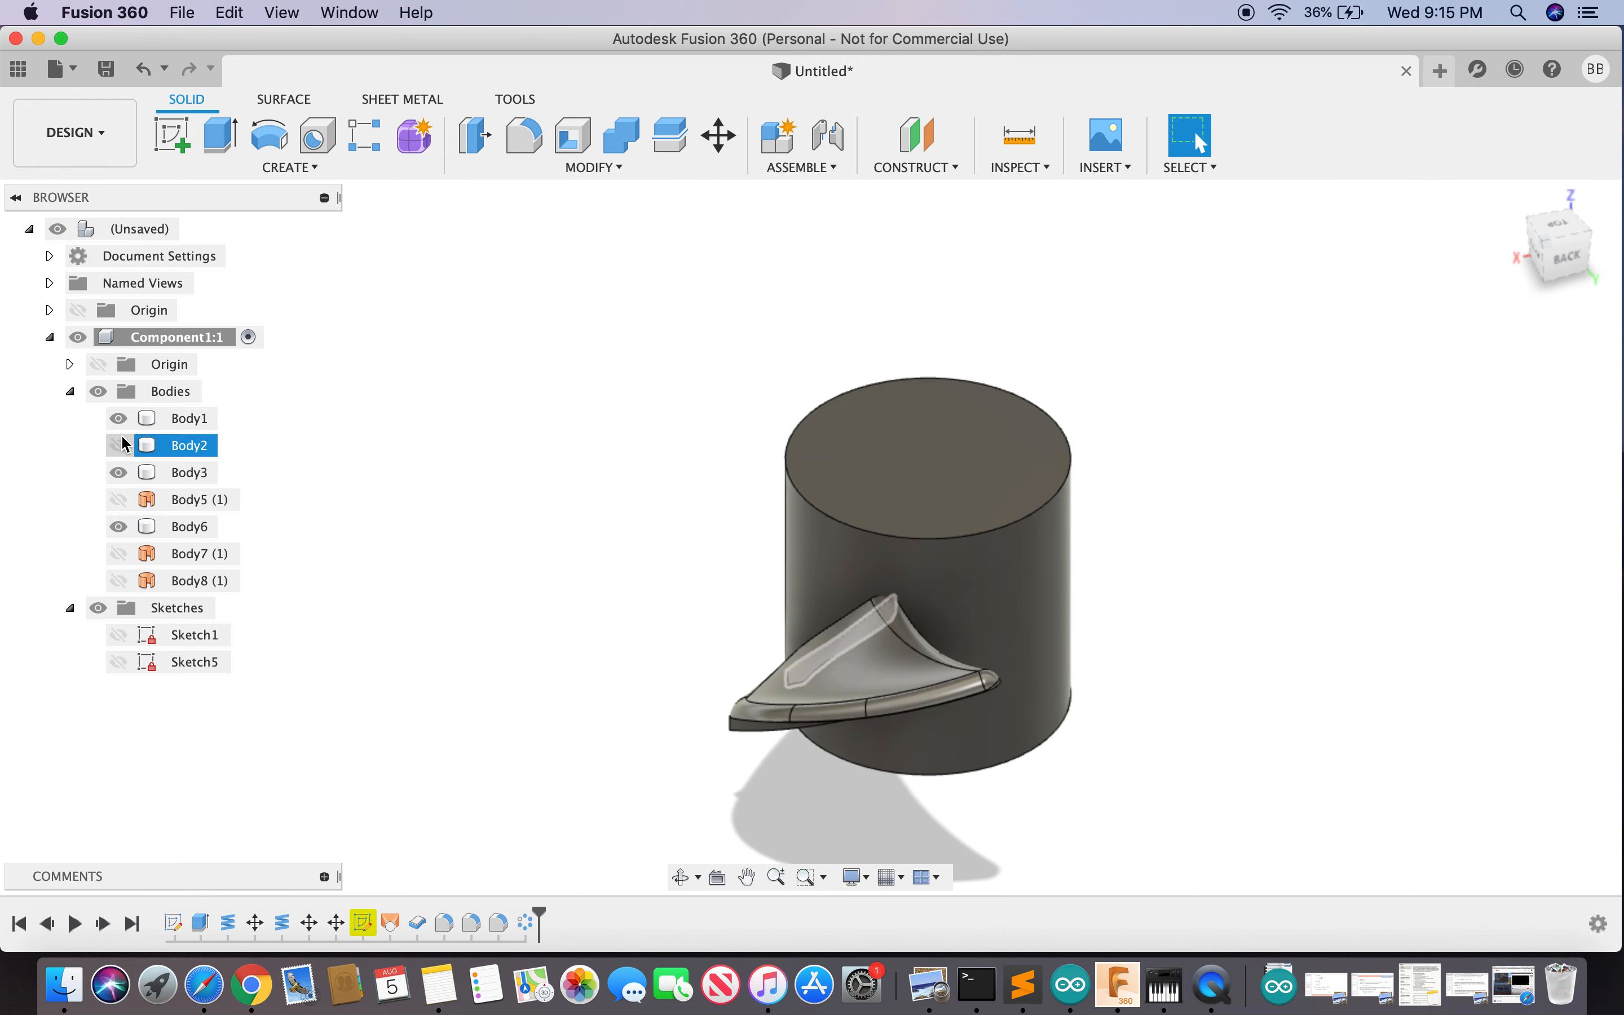
right_click(171, 472)
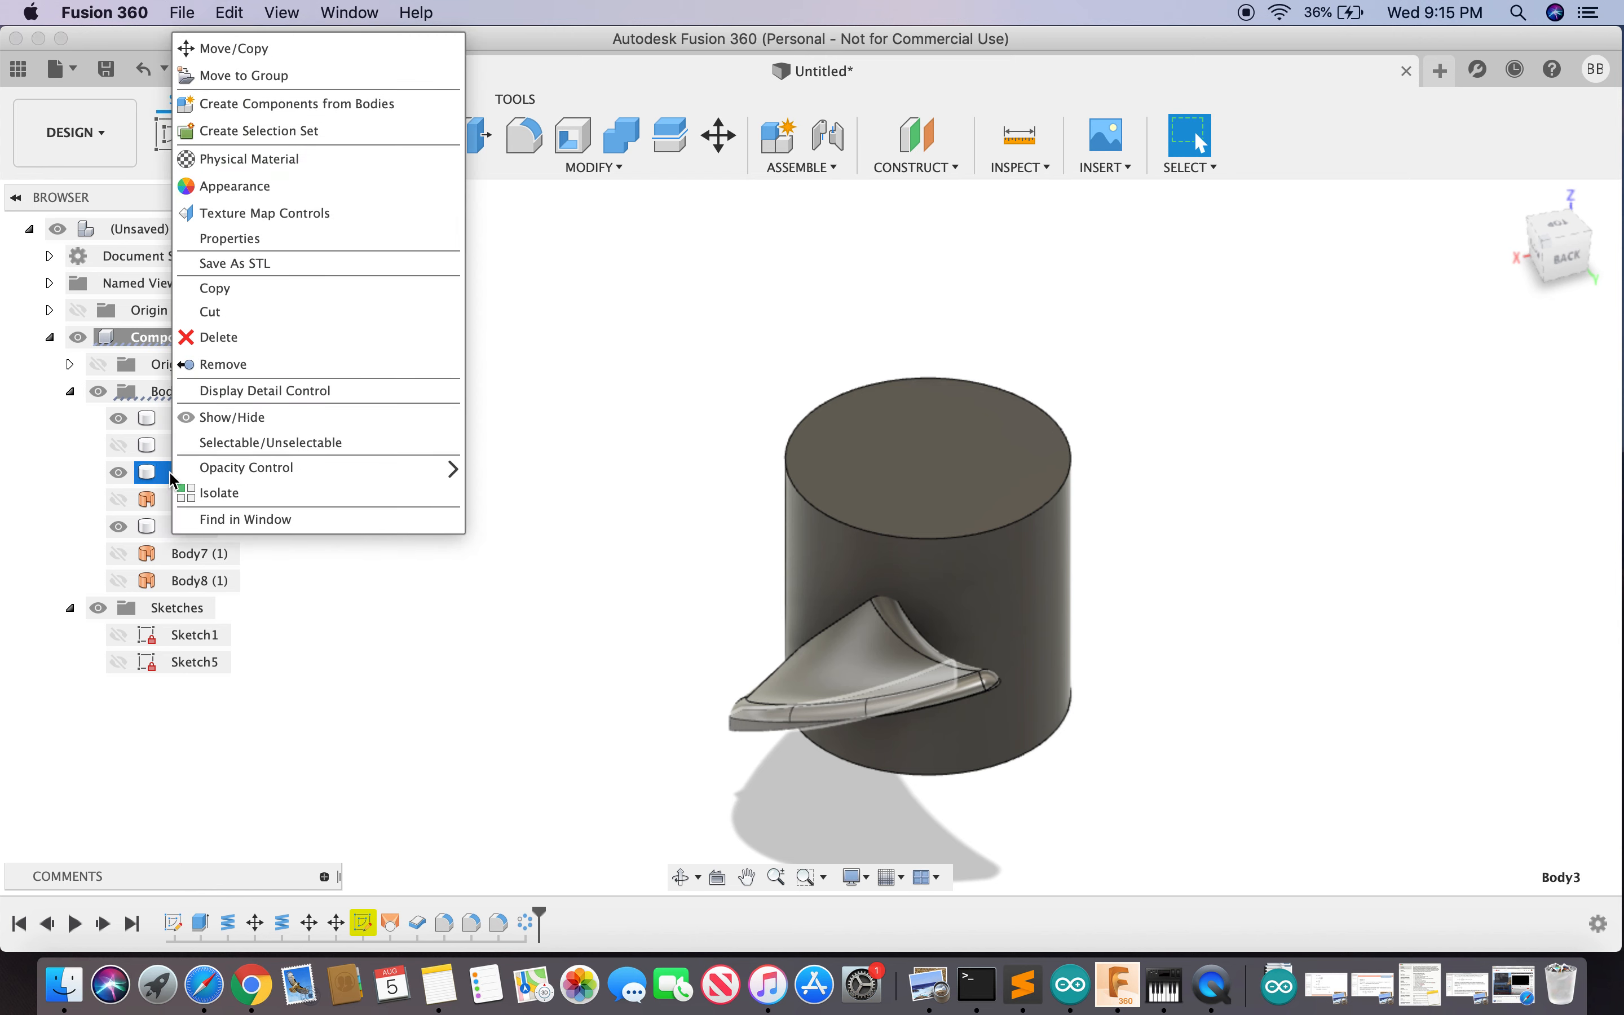
mouse_move(323, 467)
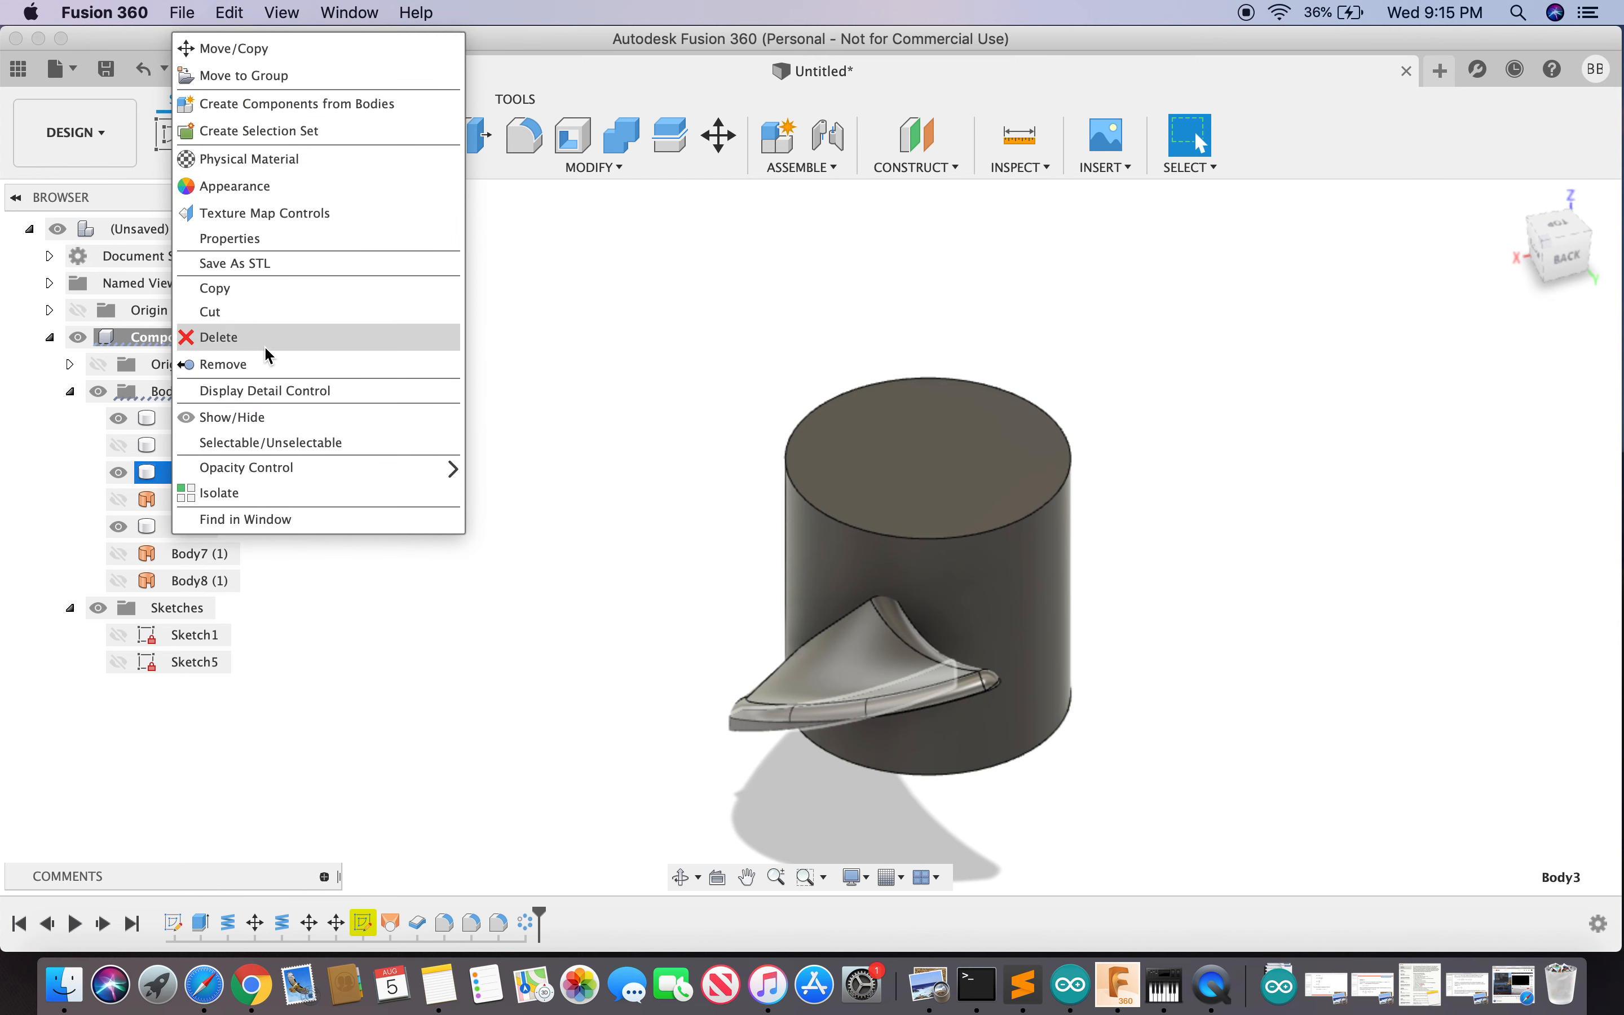
left_click(264, 339)
left_click(656, 515)
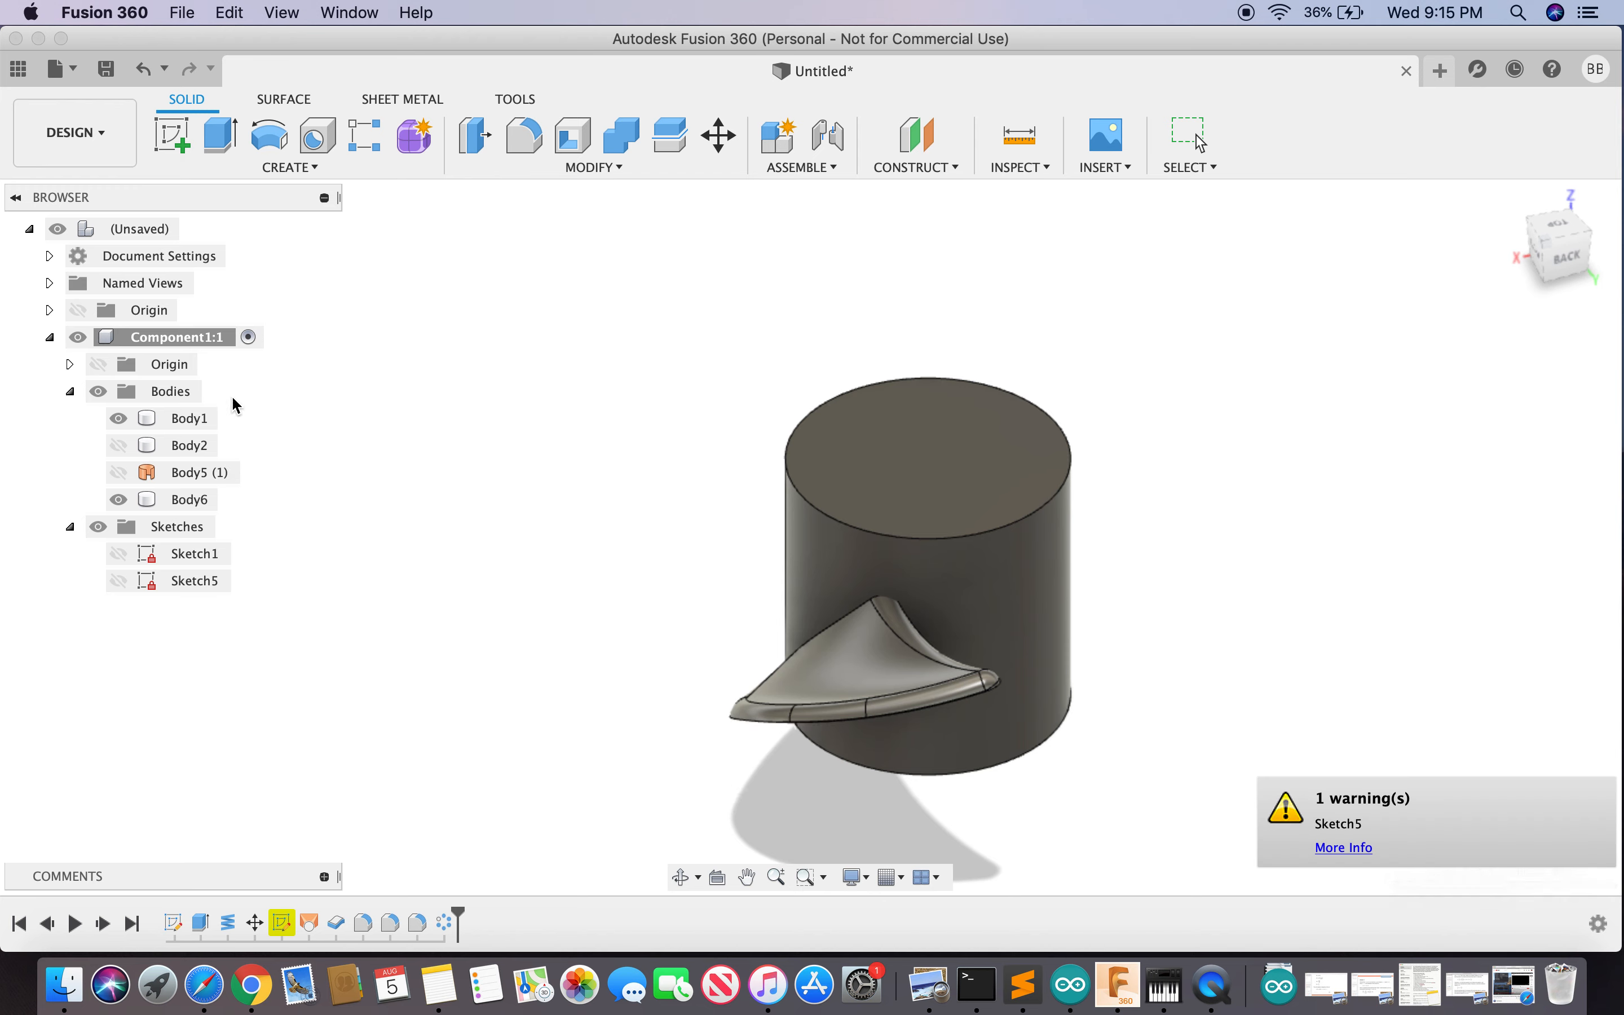
- Delete Body2 from the browser
left_click(188, 446)
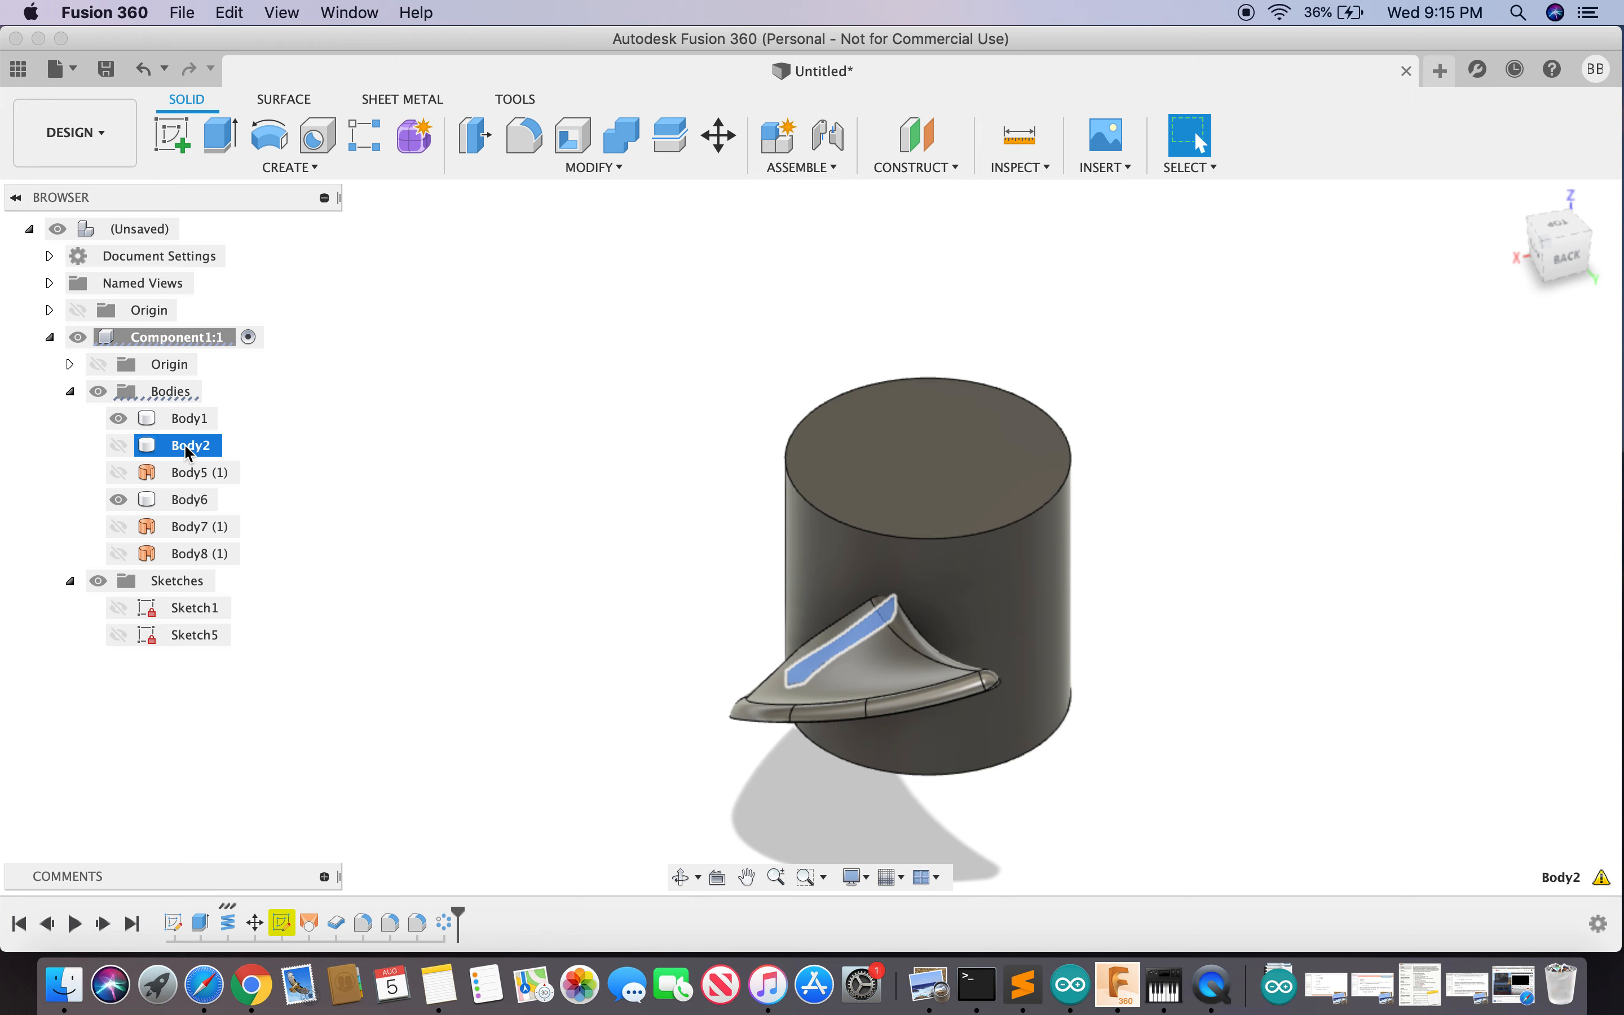
right_click(188, 445)
left_click(252, 755)
left_click(703, 516)
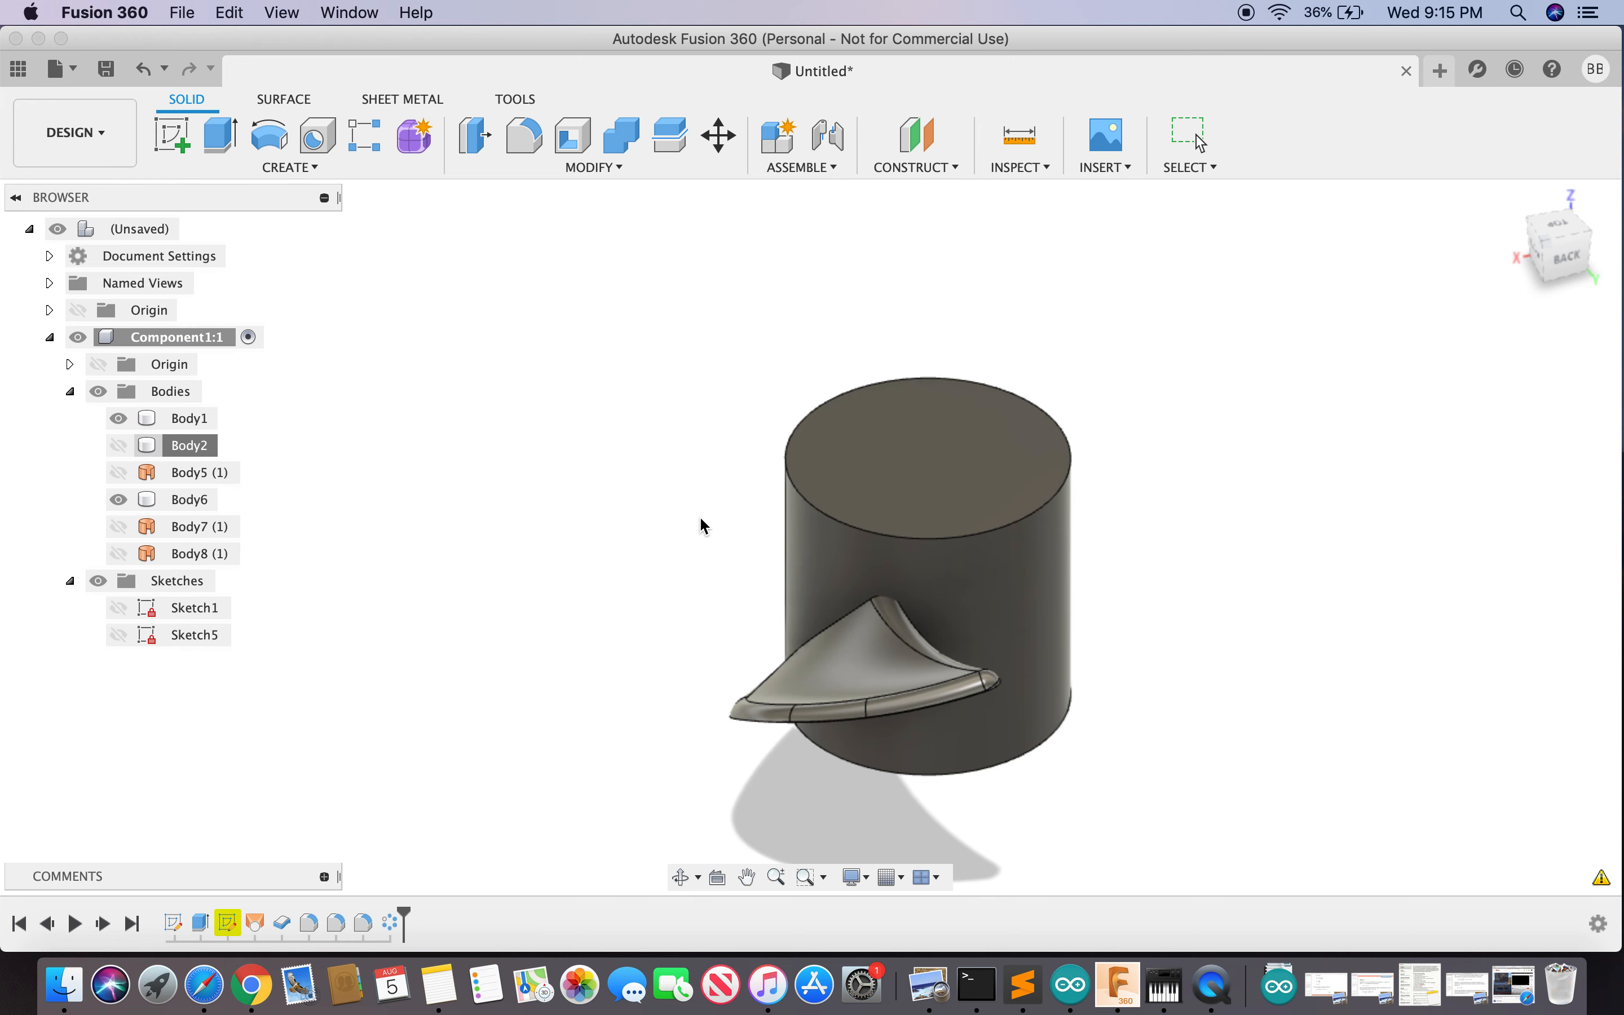
- Delete Body8, then request deletion of Body5 (1)
left_click(1567, 260)
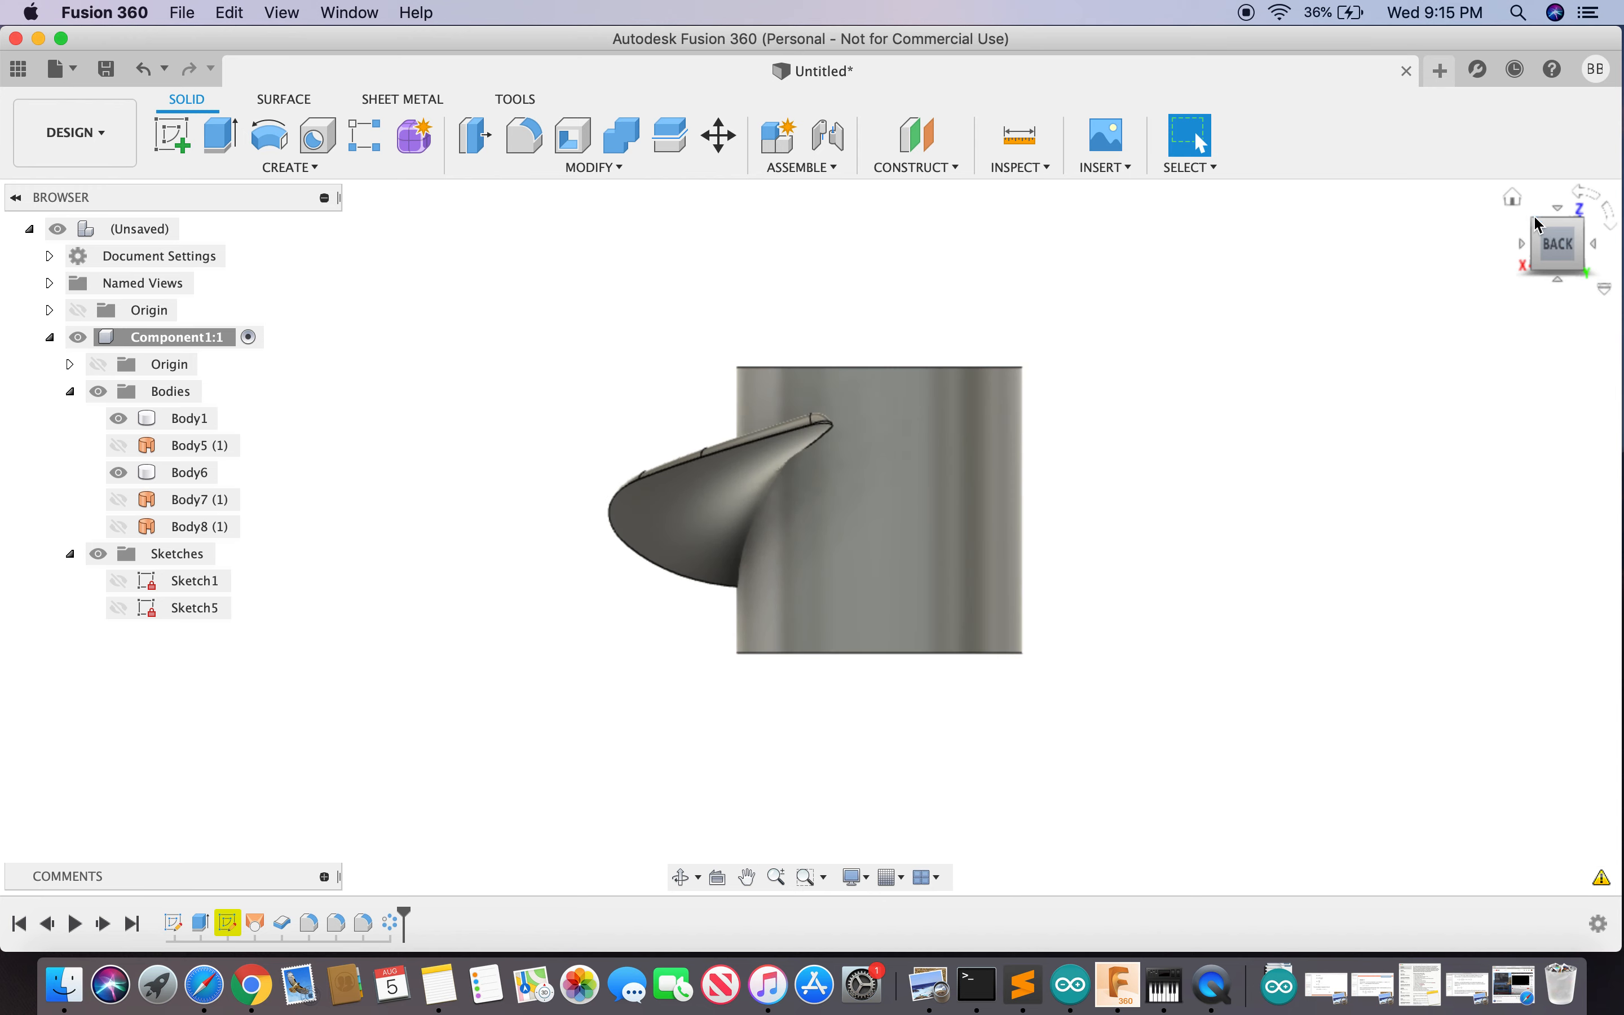
mouse_move(1562, 252)
left_mouse_down()
mouse_move(1154, 342)
mouse_move(925, 201)
mouse_move(724, 318)
left_mouse_up()
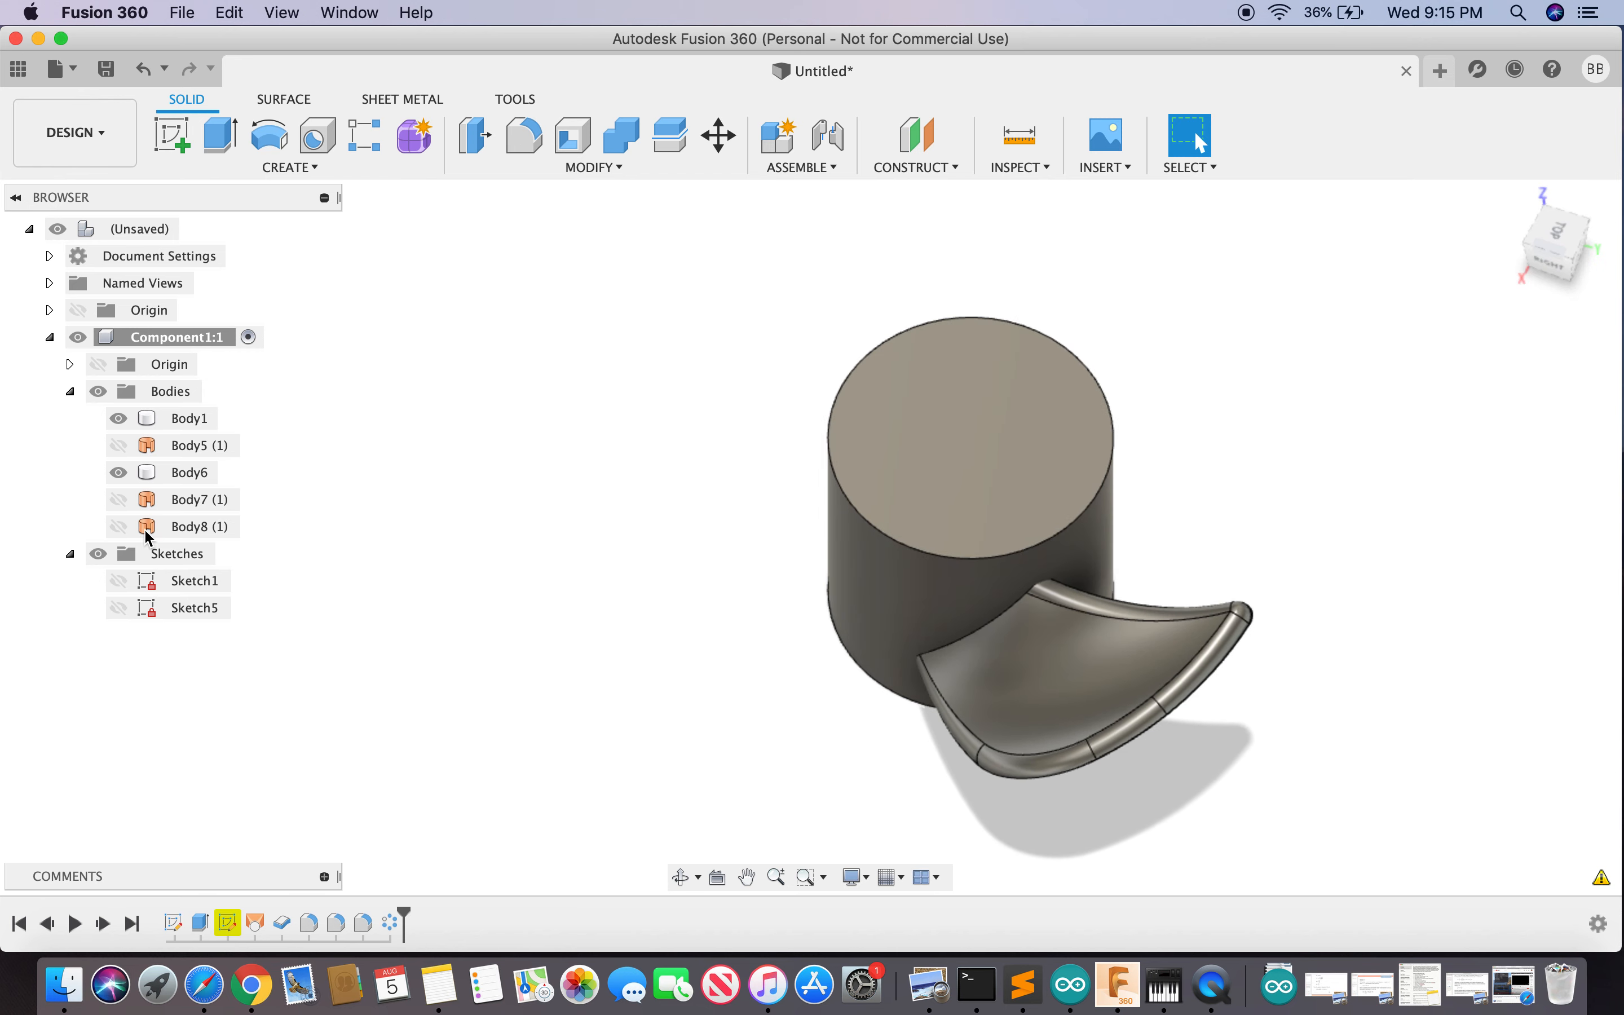
left_click(186, 530)
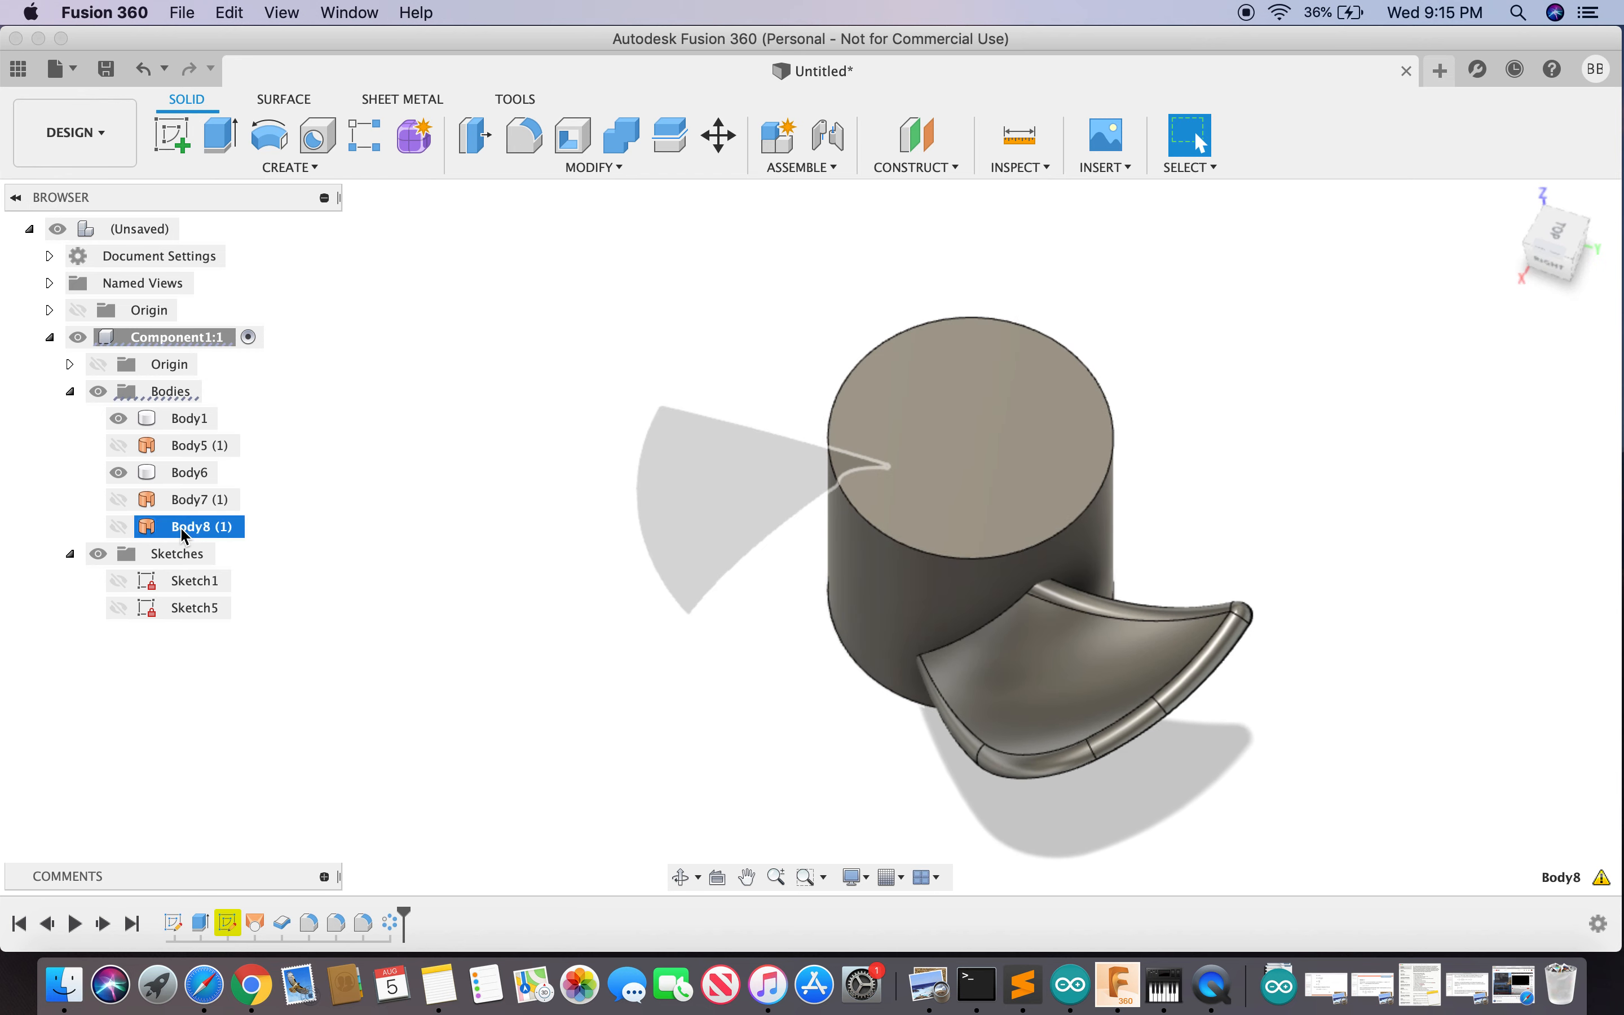
right_click(184, 530)
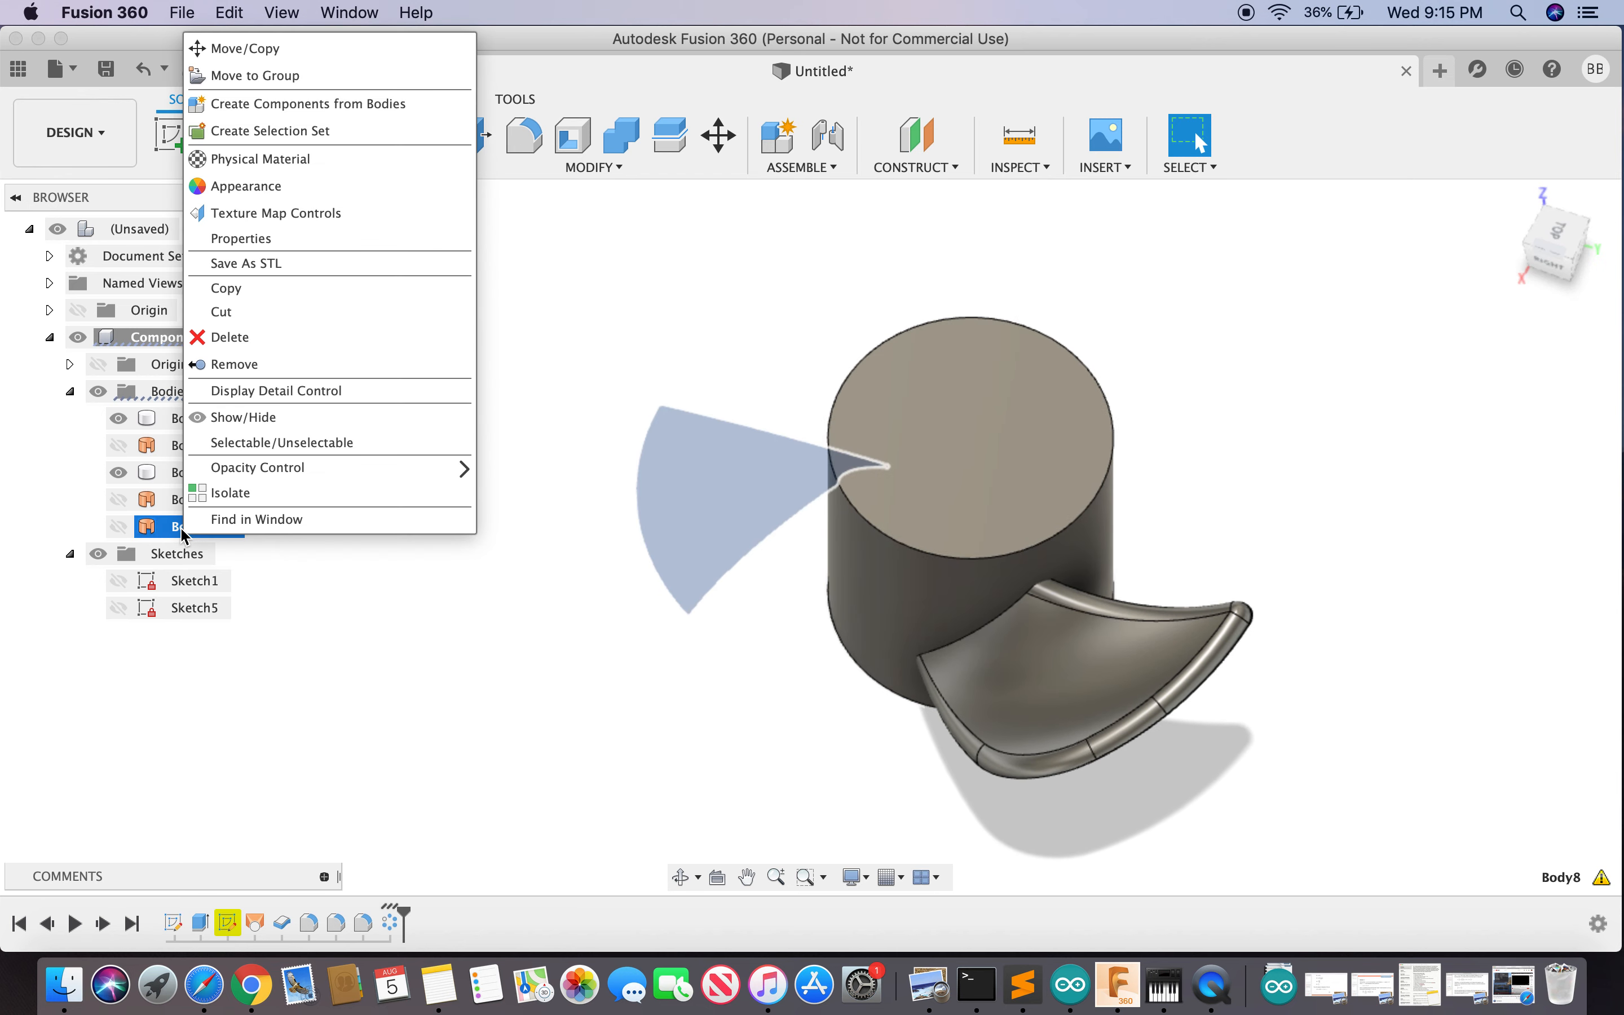
left_click(261, 341)
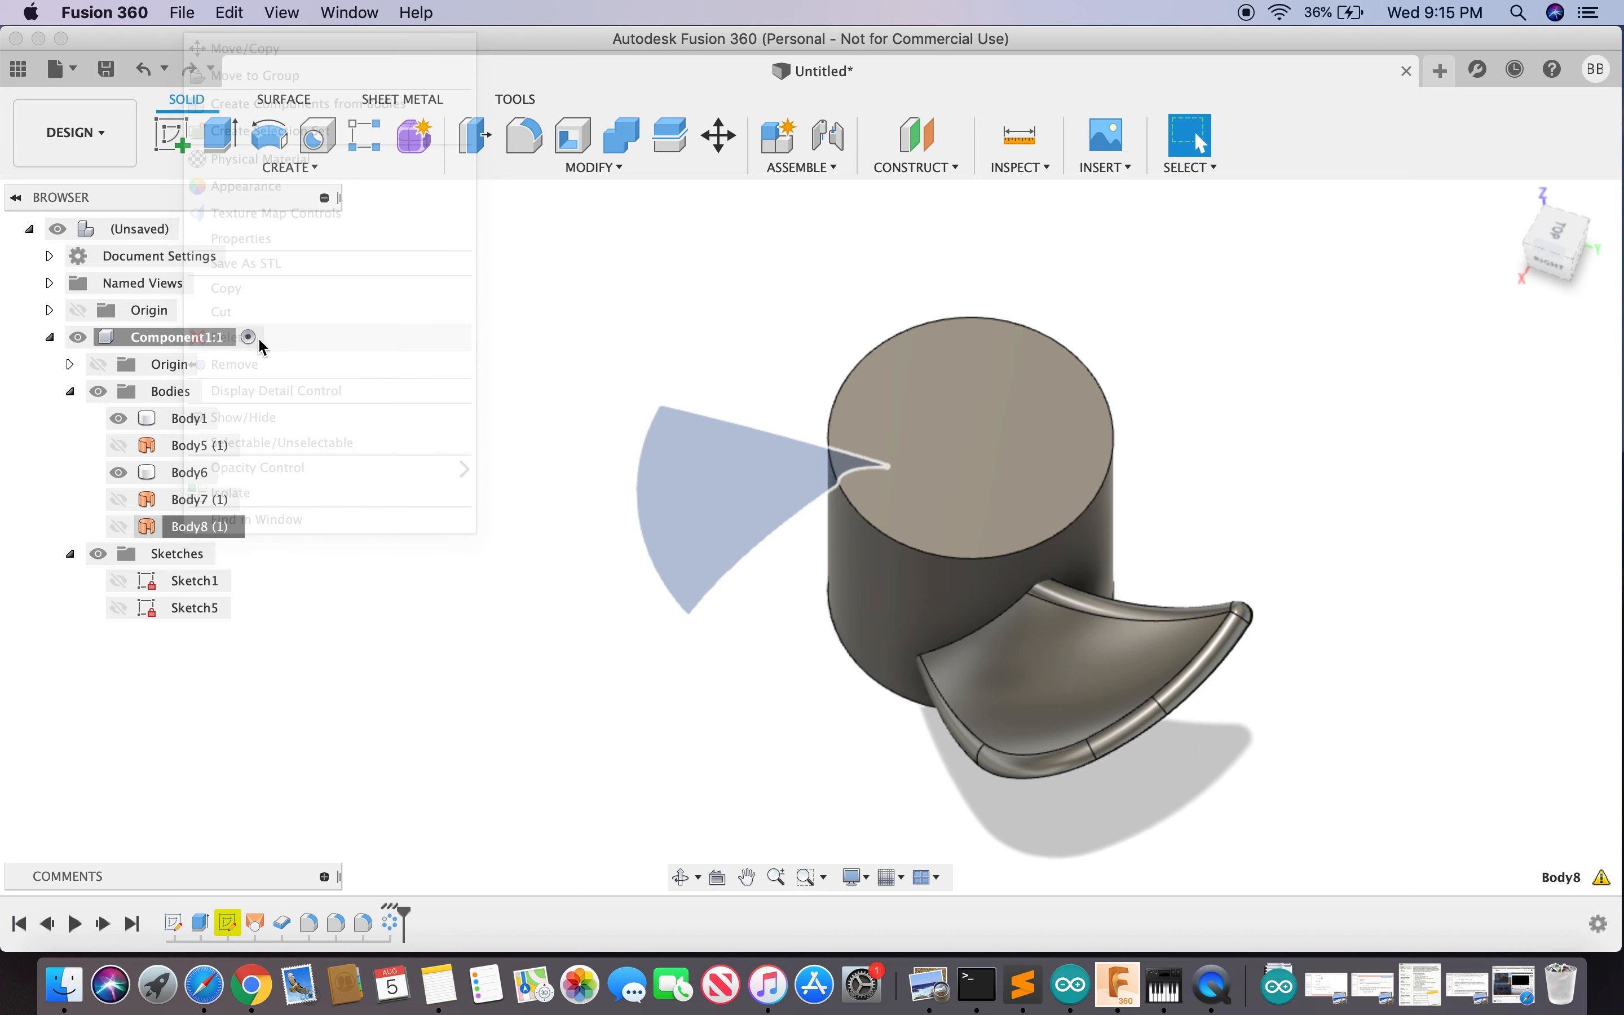
right_click(188, 461)
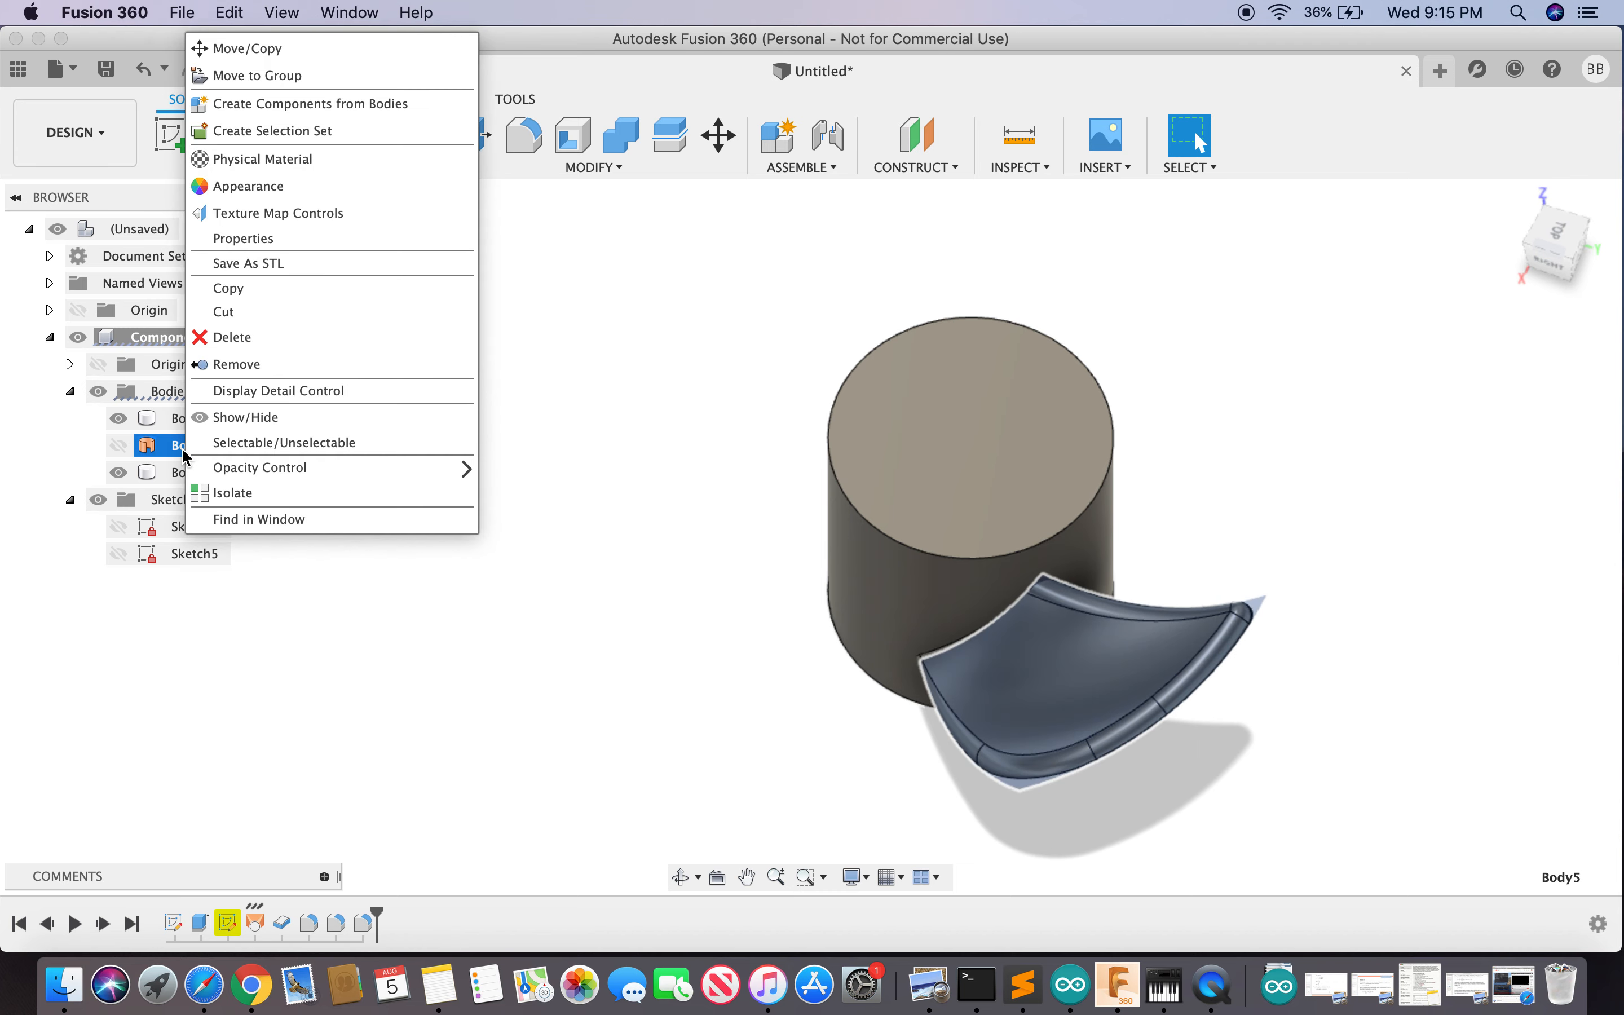
left_click(263, 341)
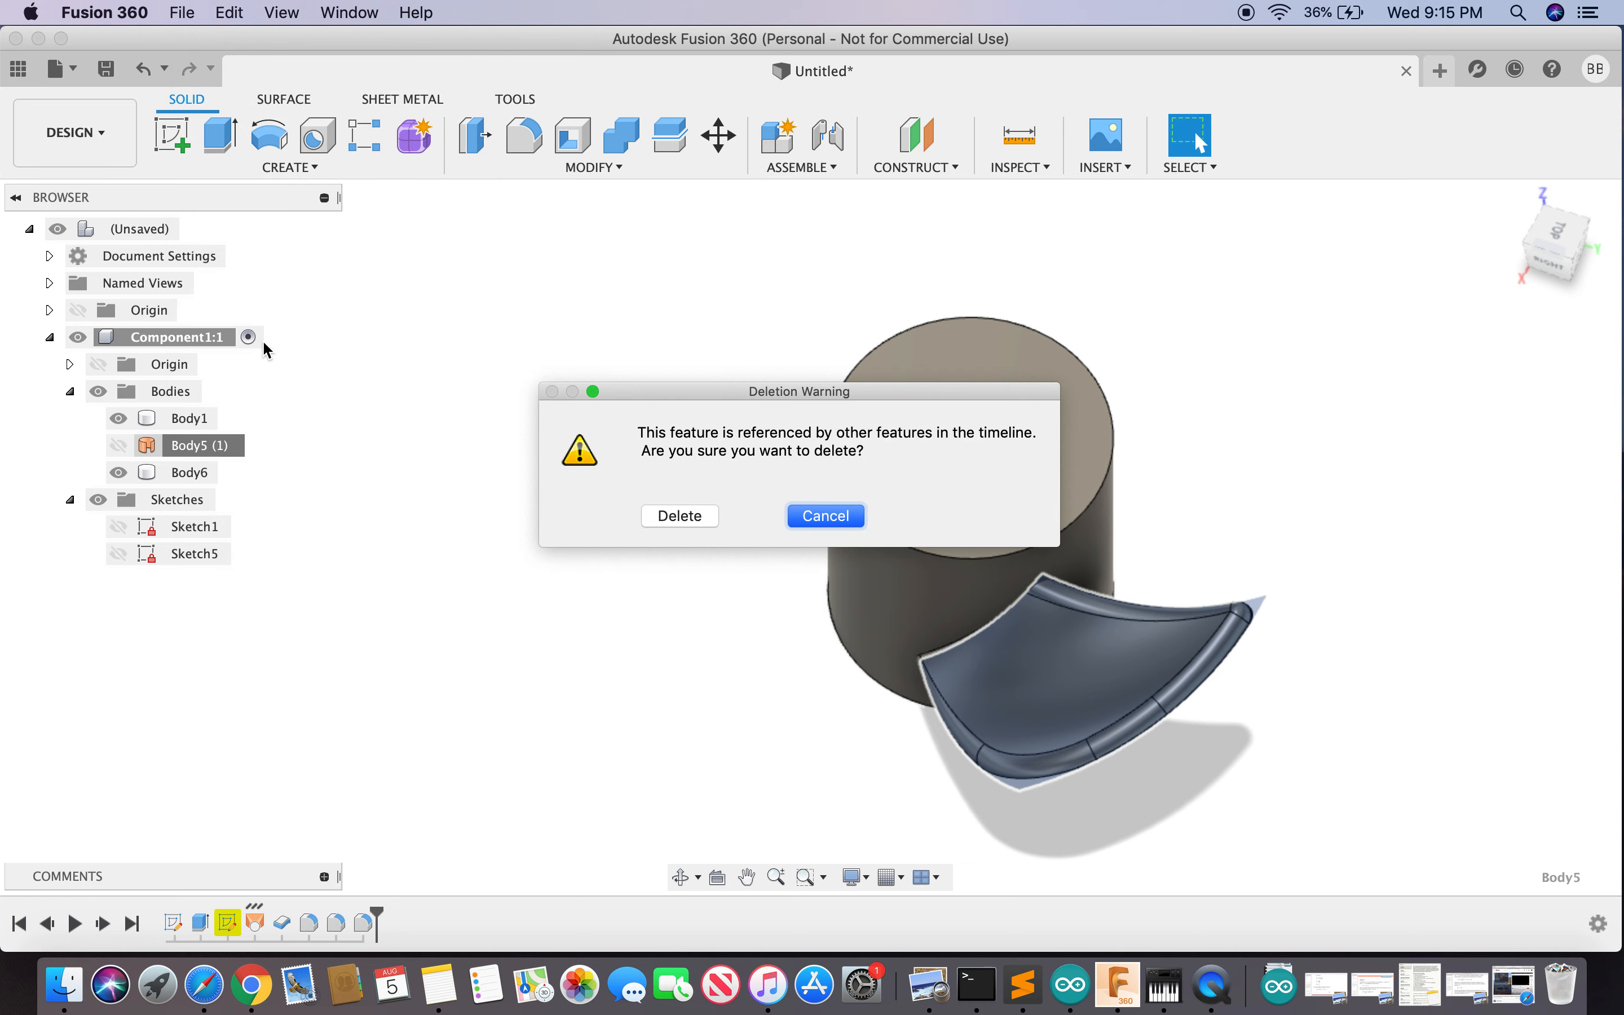
- Confirm deleting Body5 (1), leaving Body1 and Body6, and view the model at an angle
left_click(682, 526)
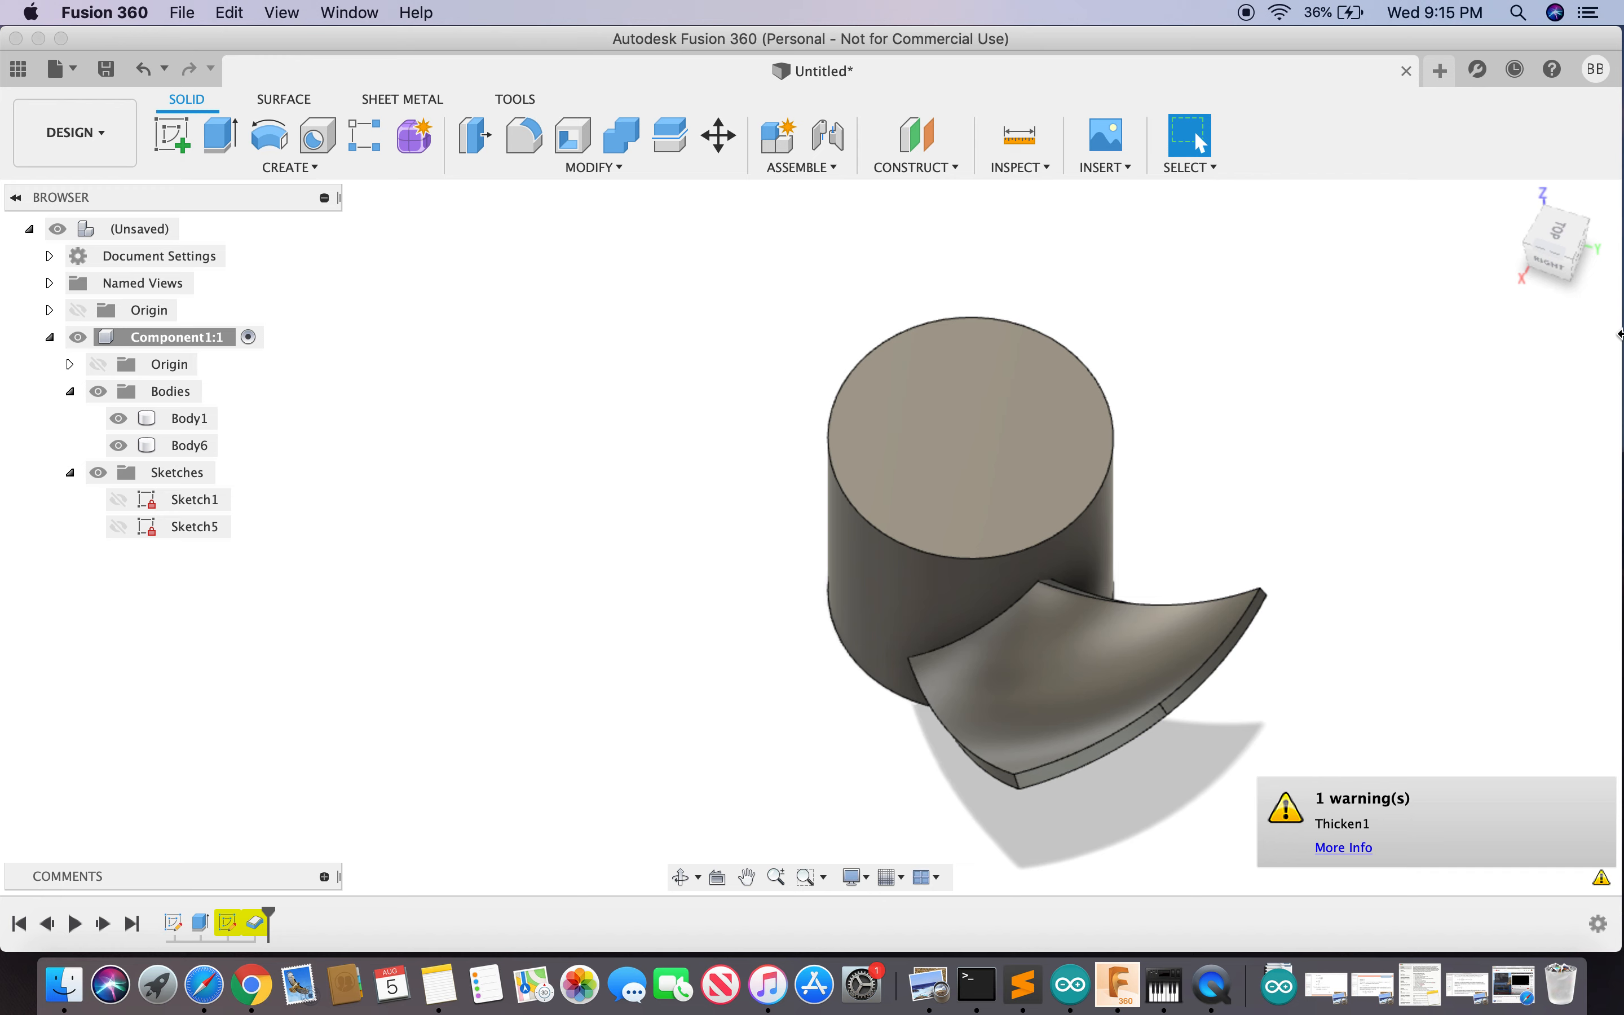
left_click(1560, 250)
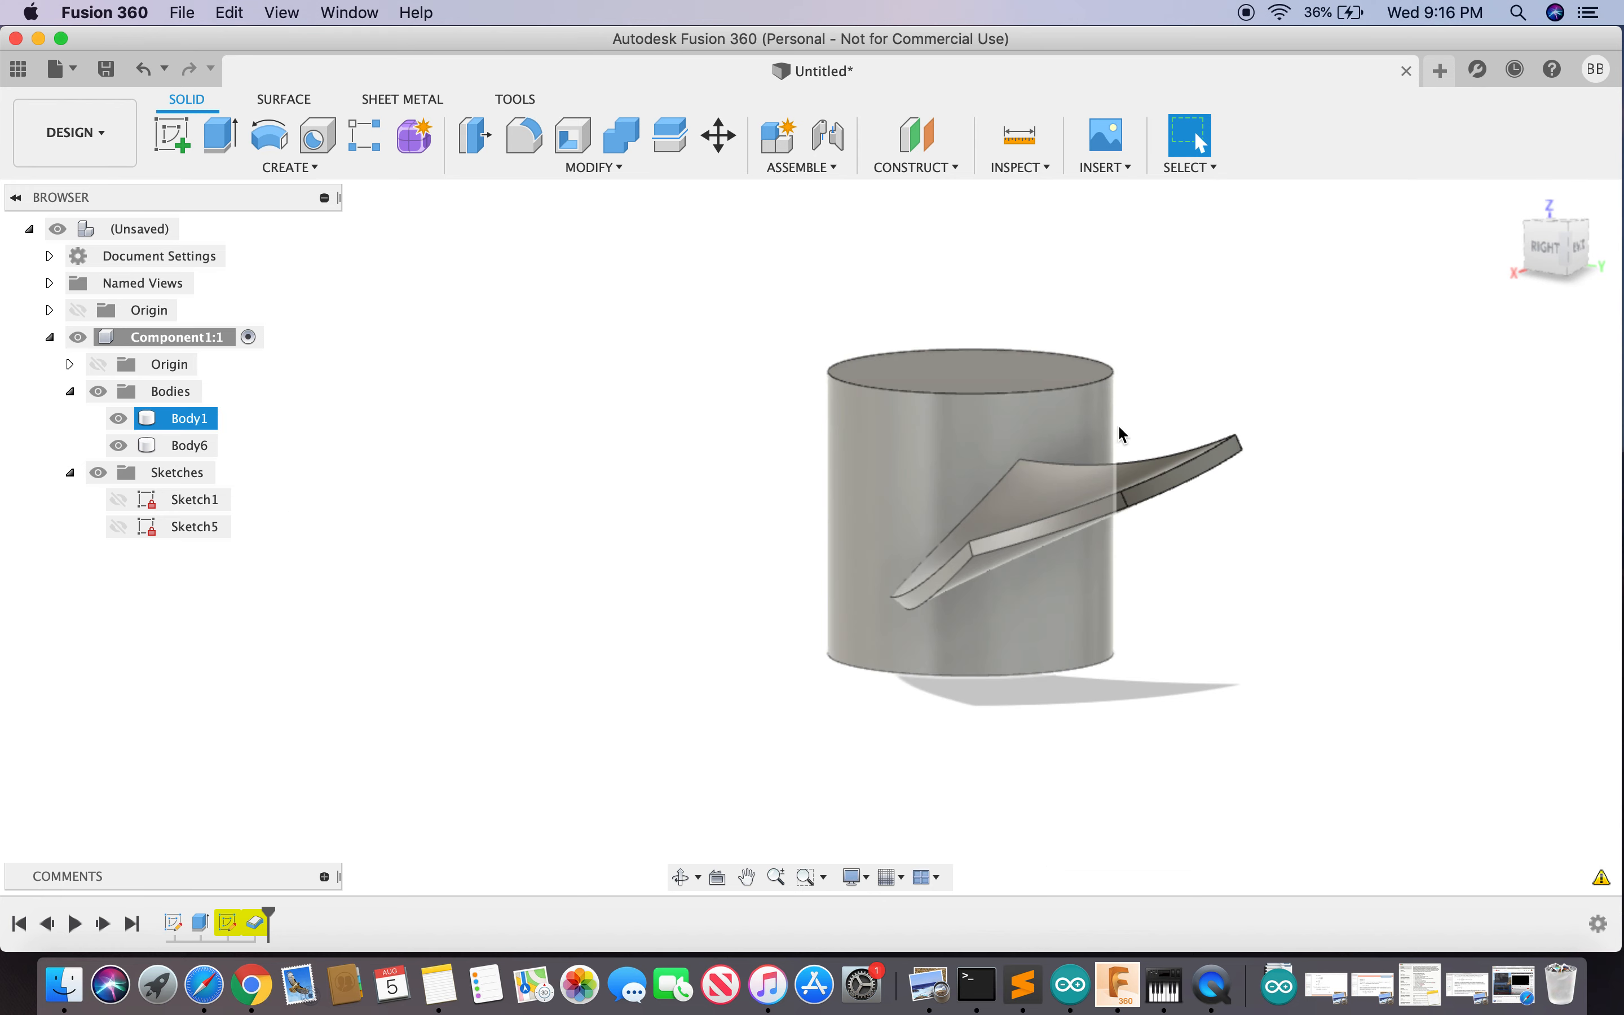
mouse_move(1558, 260)
left_mouse_down()
mouse_move(1618, 275)
mouse_move(1503, 297)
mouse_move(1142, 253)
mouse_move(1065, 274)
left_mouse_up()
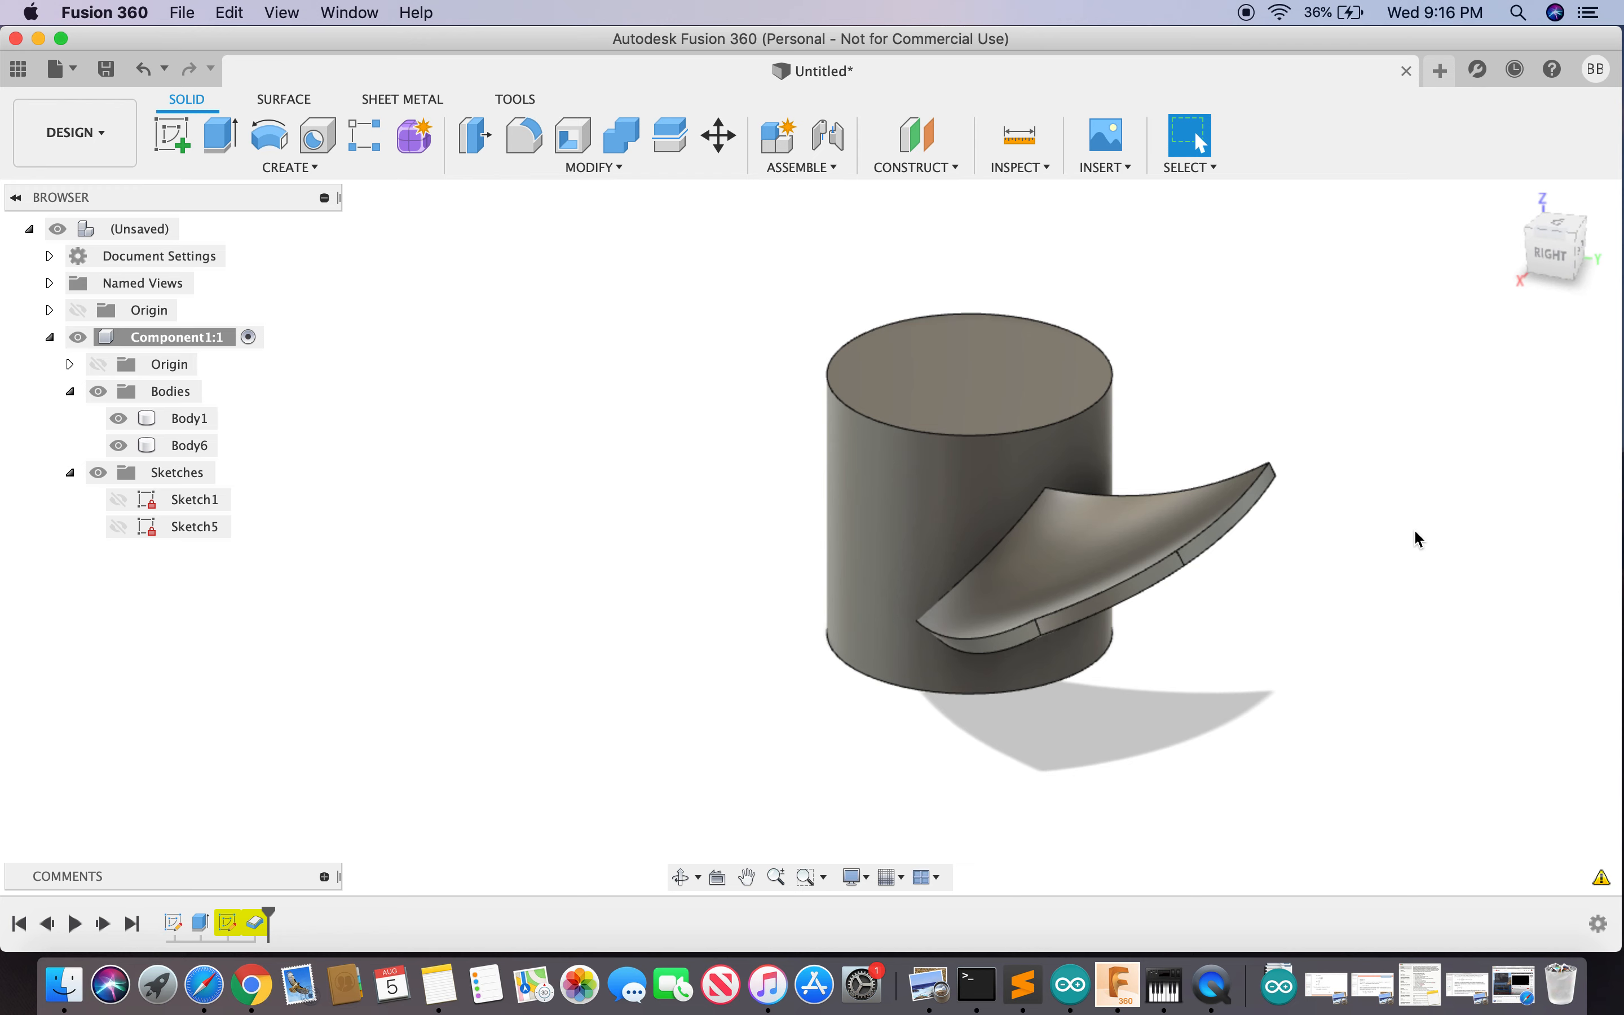
- Start a fillet on a blade edge, then cancel it
key("s")
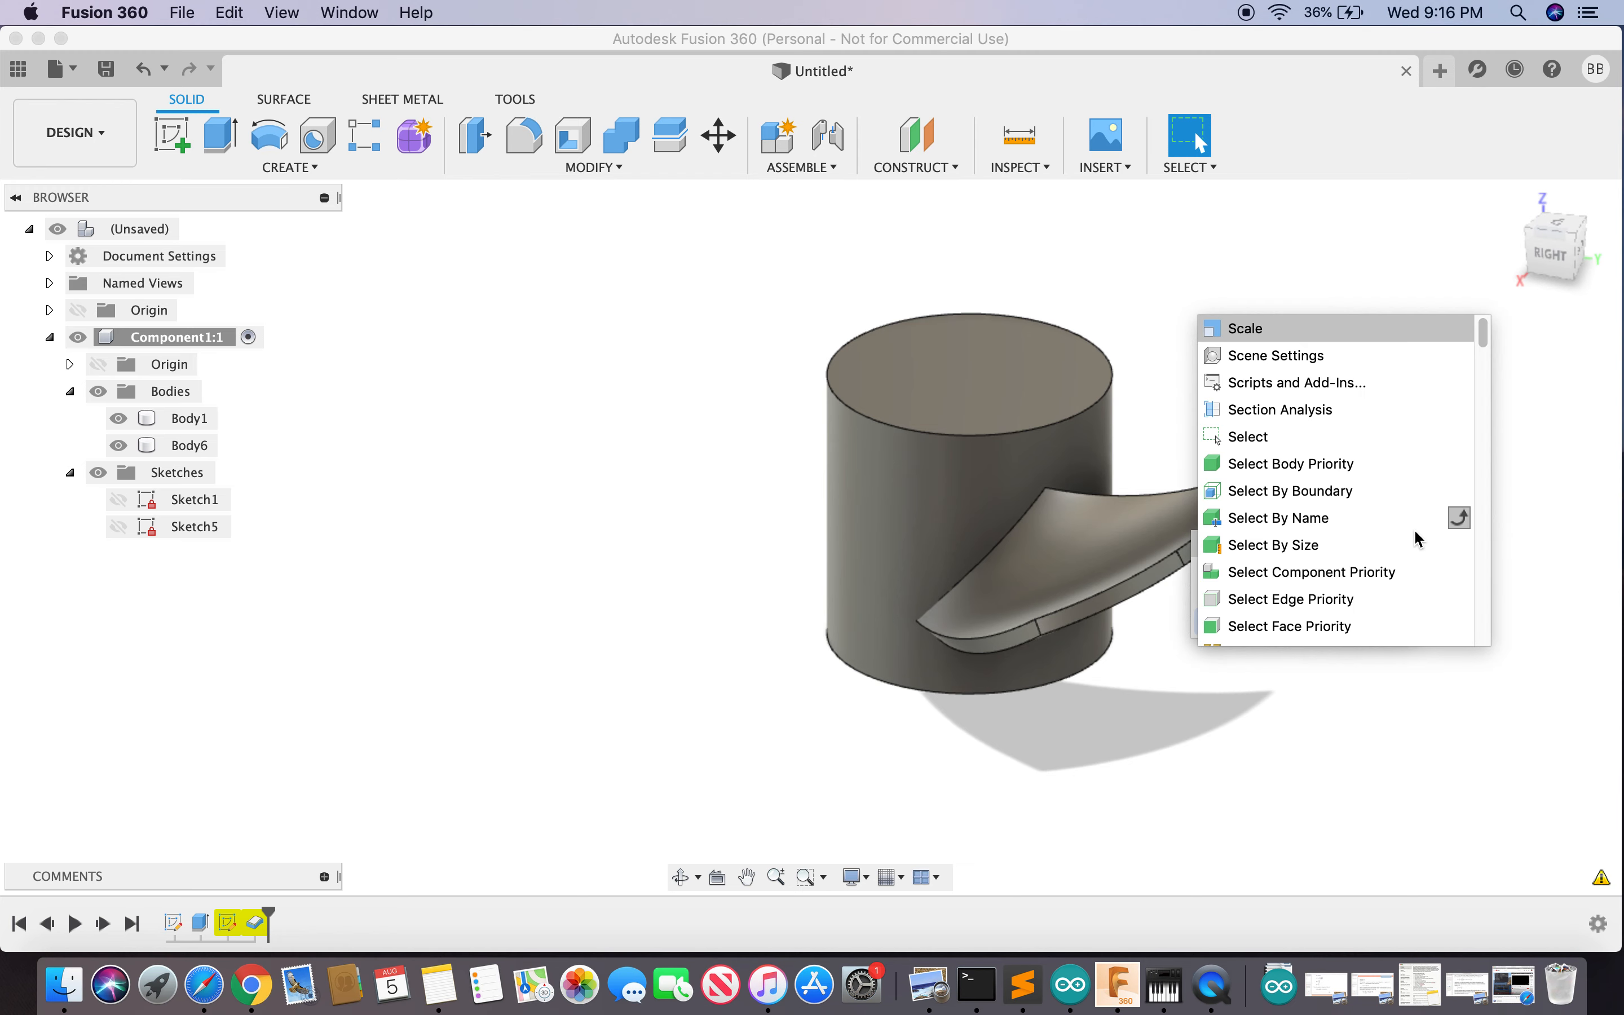
type("fill")
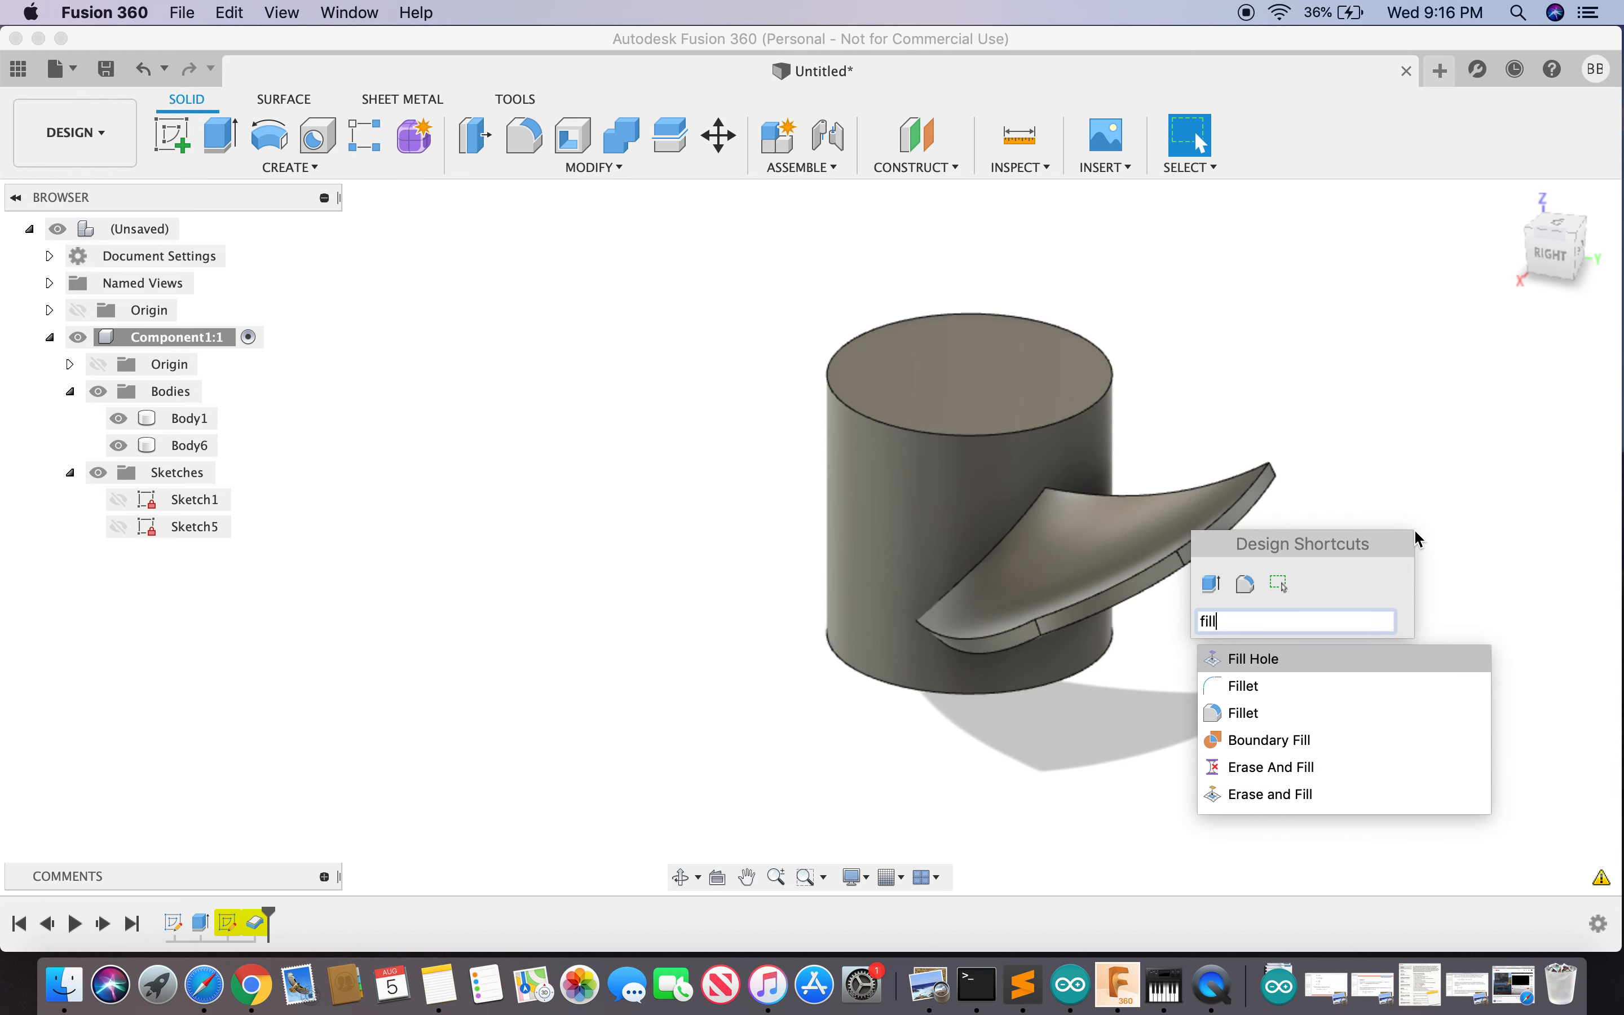
left_click(1248, 712)
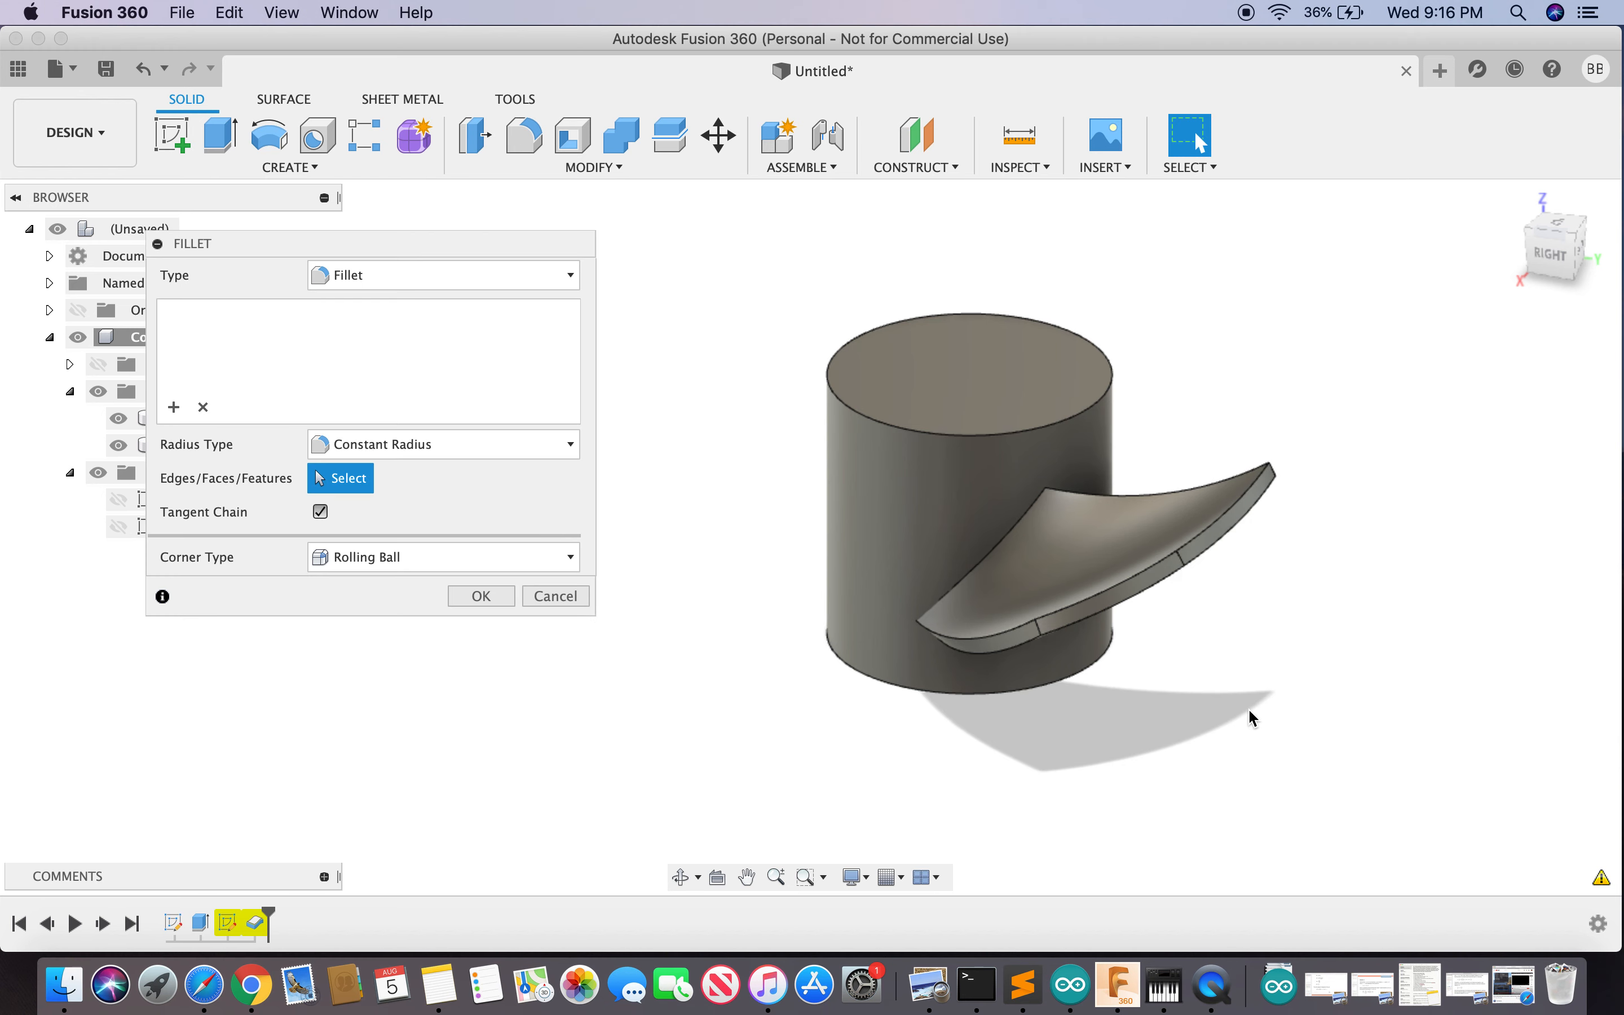
left_click(1012, 640)
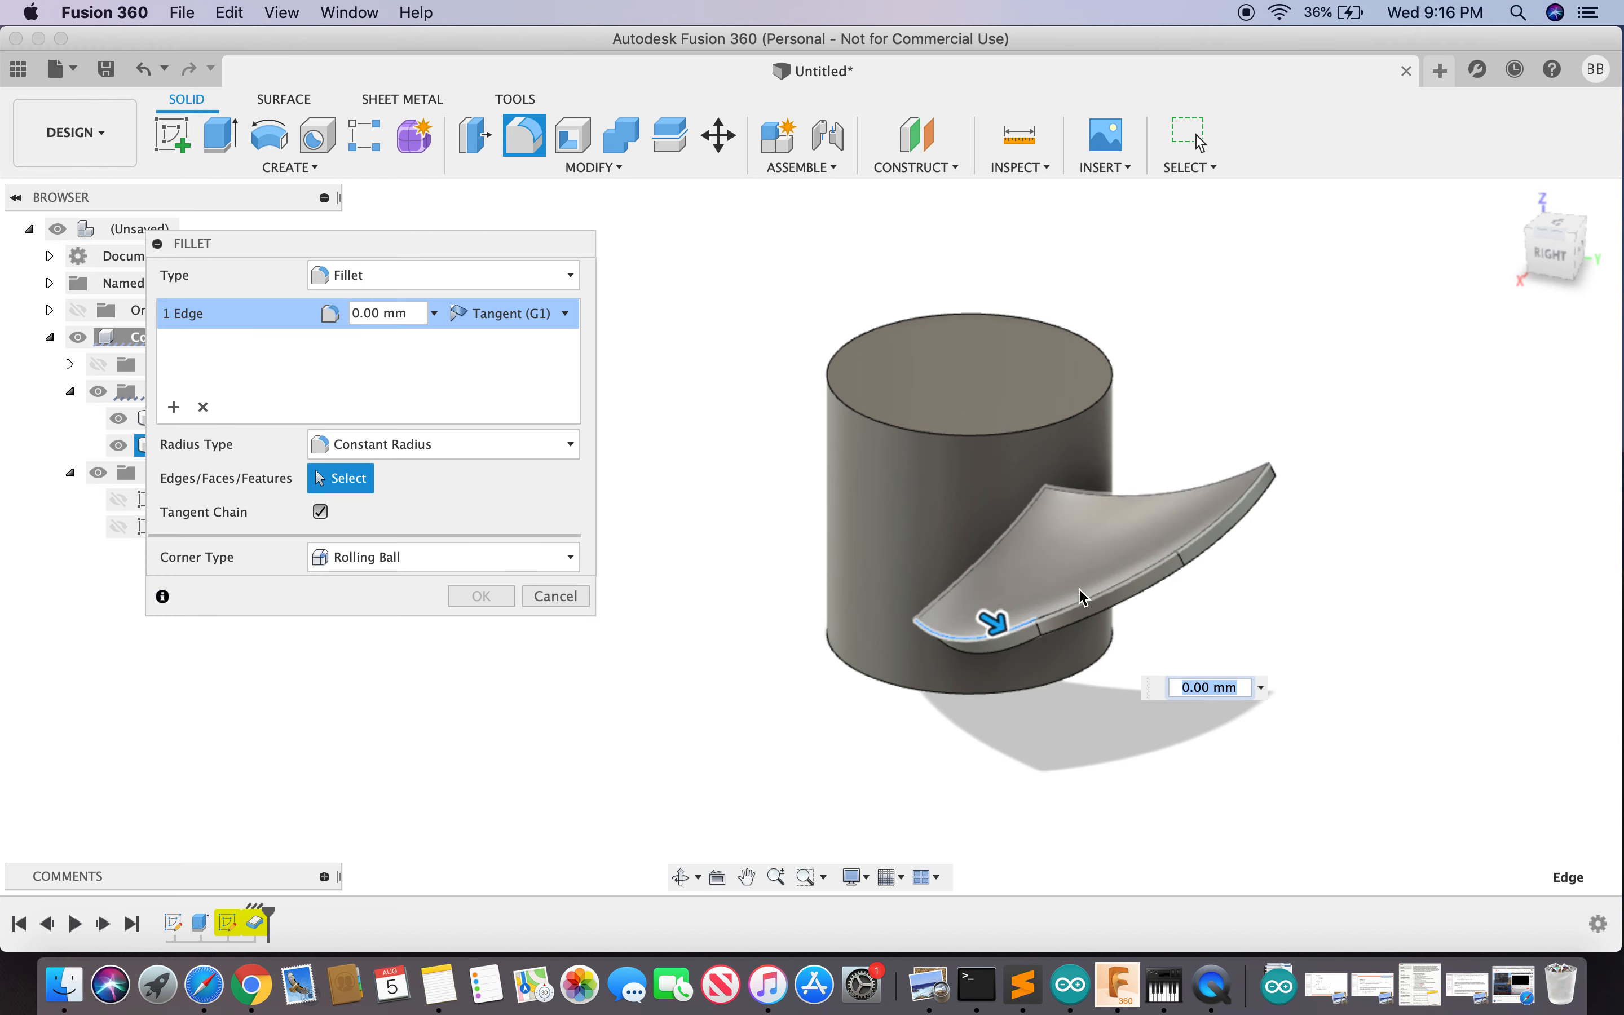
key("Escape")
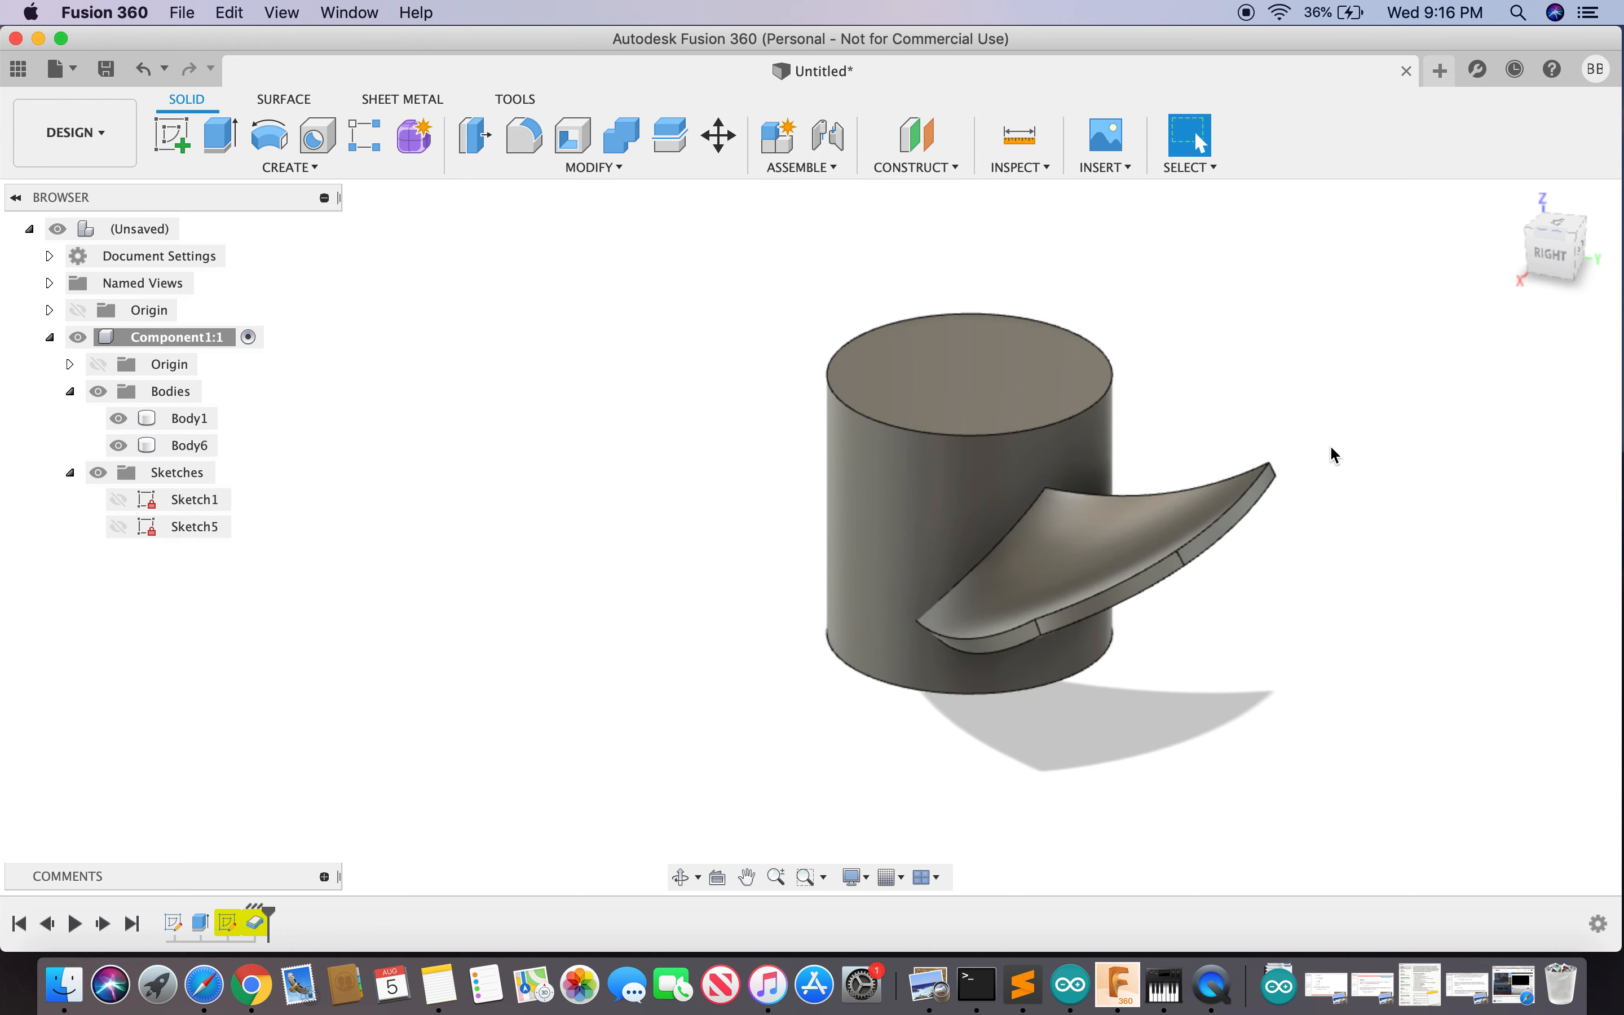
- Fillet the short 3 mm edge at the blade's inner end with a 10 mm radius
left_click(1560, 261)
left_click_drag(1555, 246, 1488, 503)
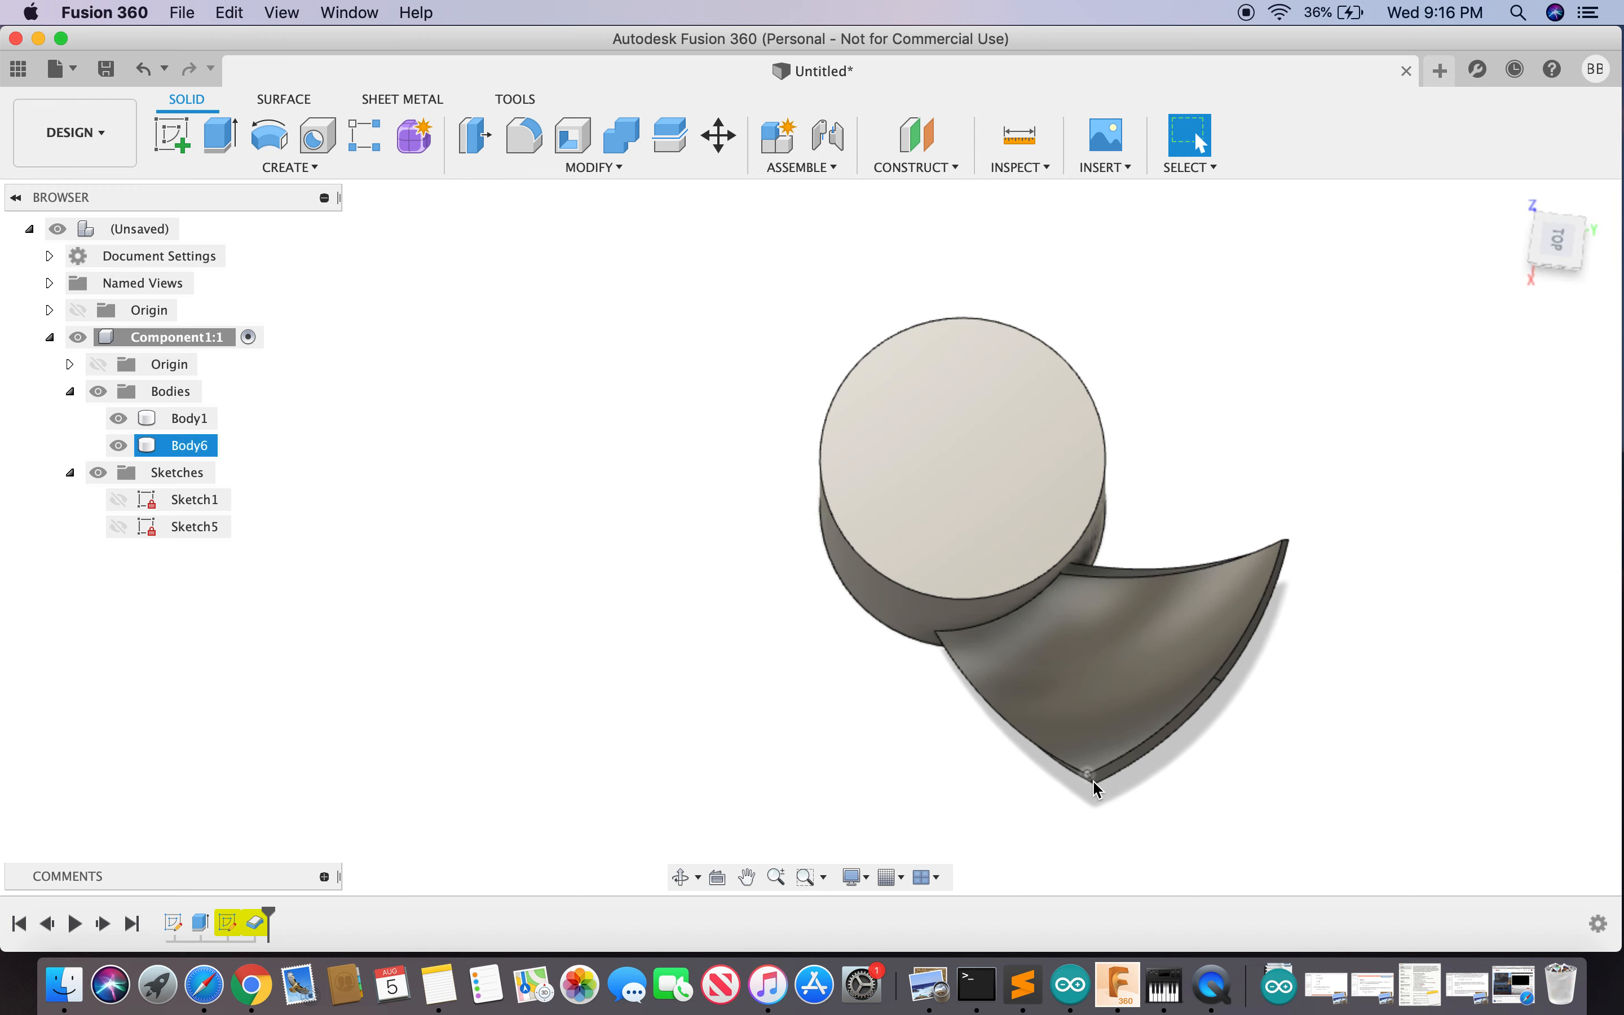
left_click_drag(1553, 239, 1563, 158)
scroll(1099, 614, "up", 3)
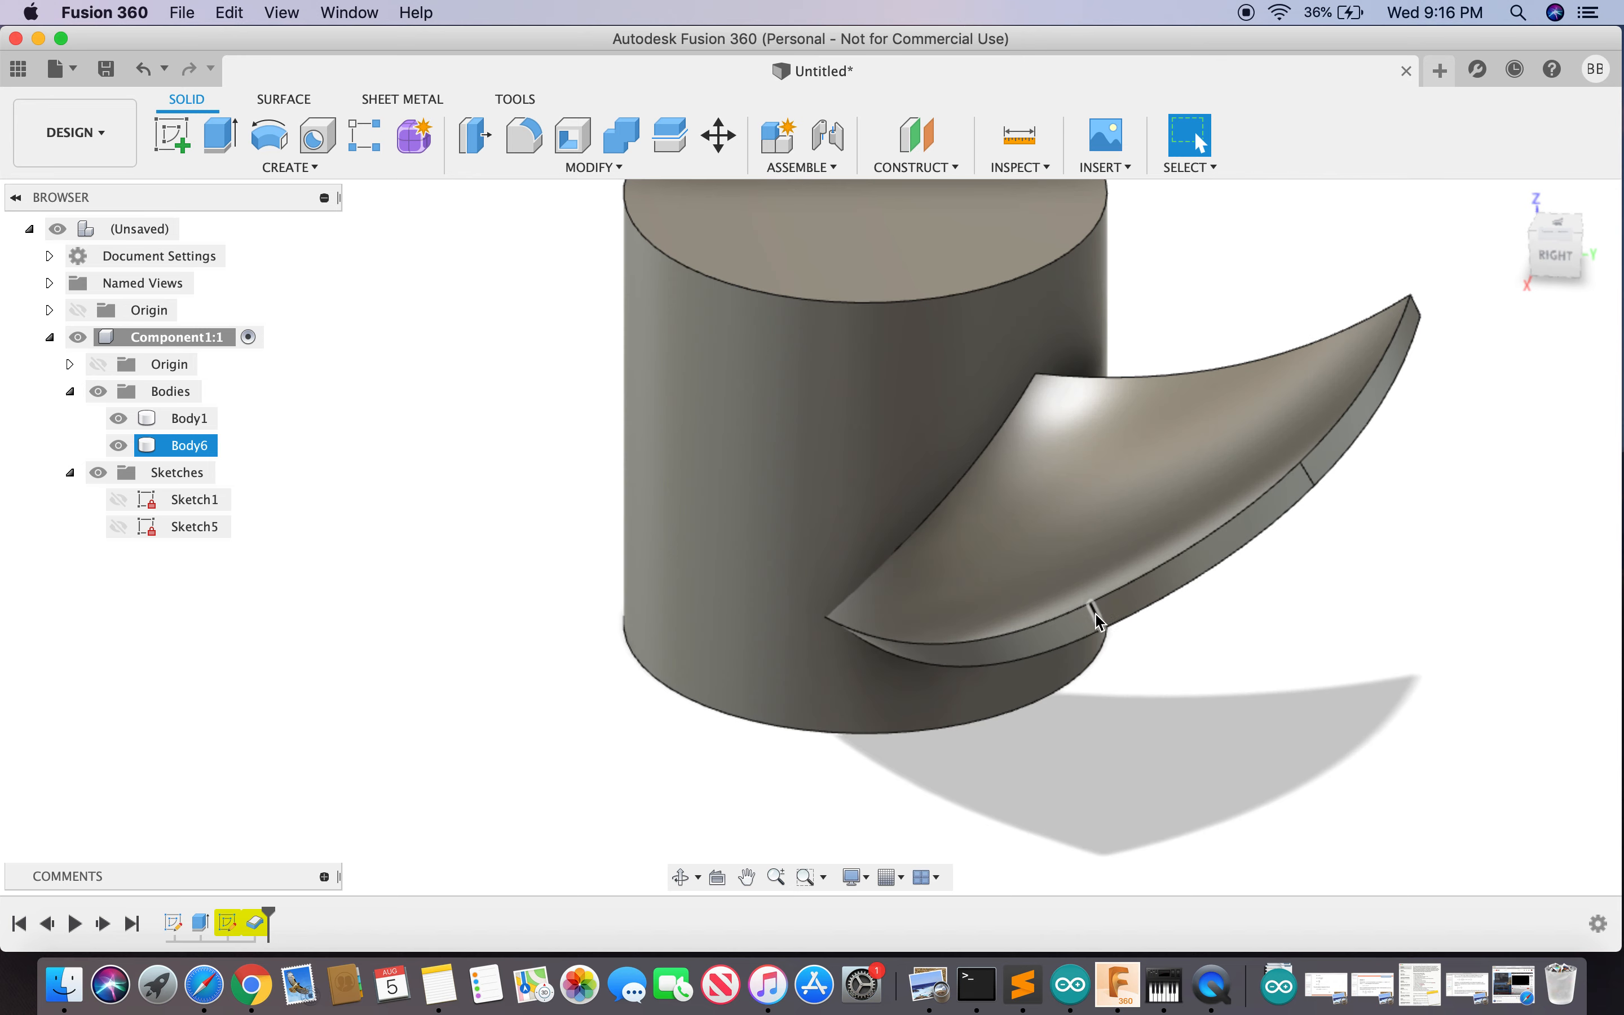
left_click(1098, 615)
type("sfill")
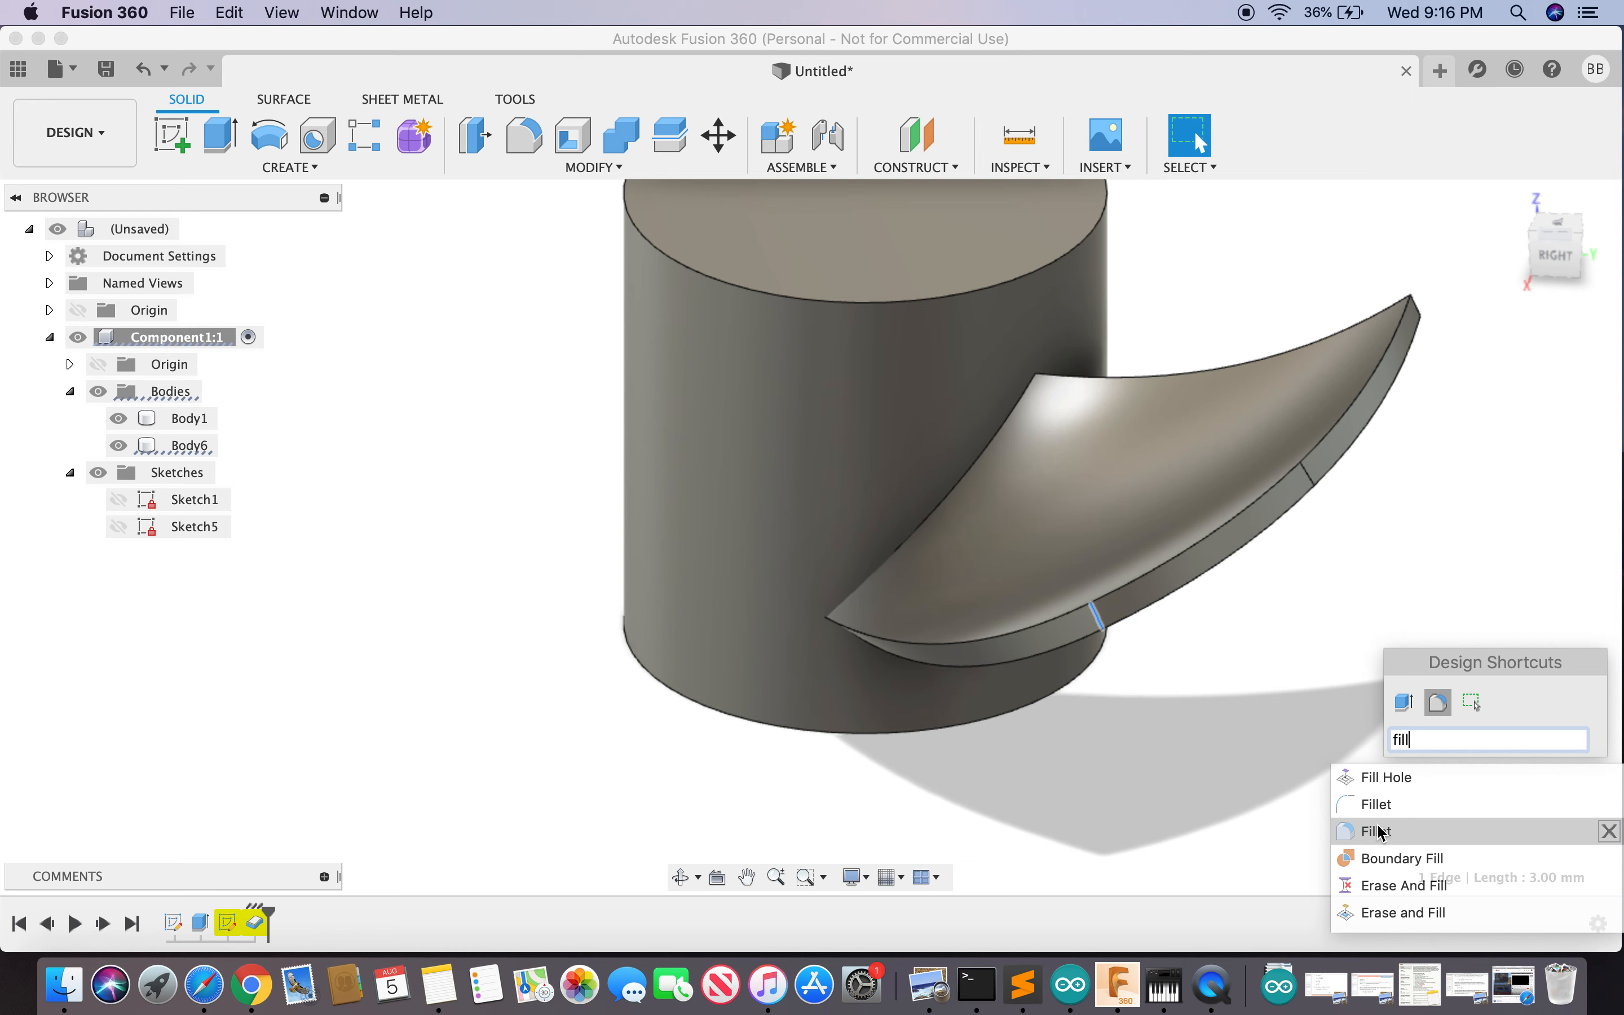
left_click(1379, 831)
type("10")
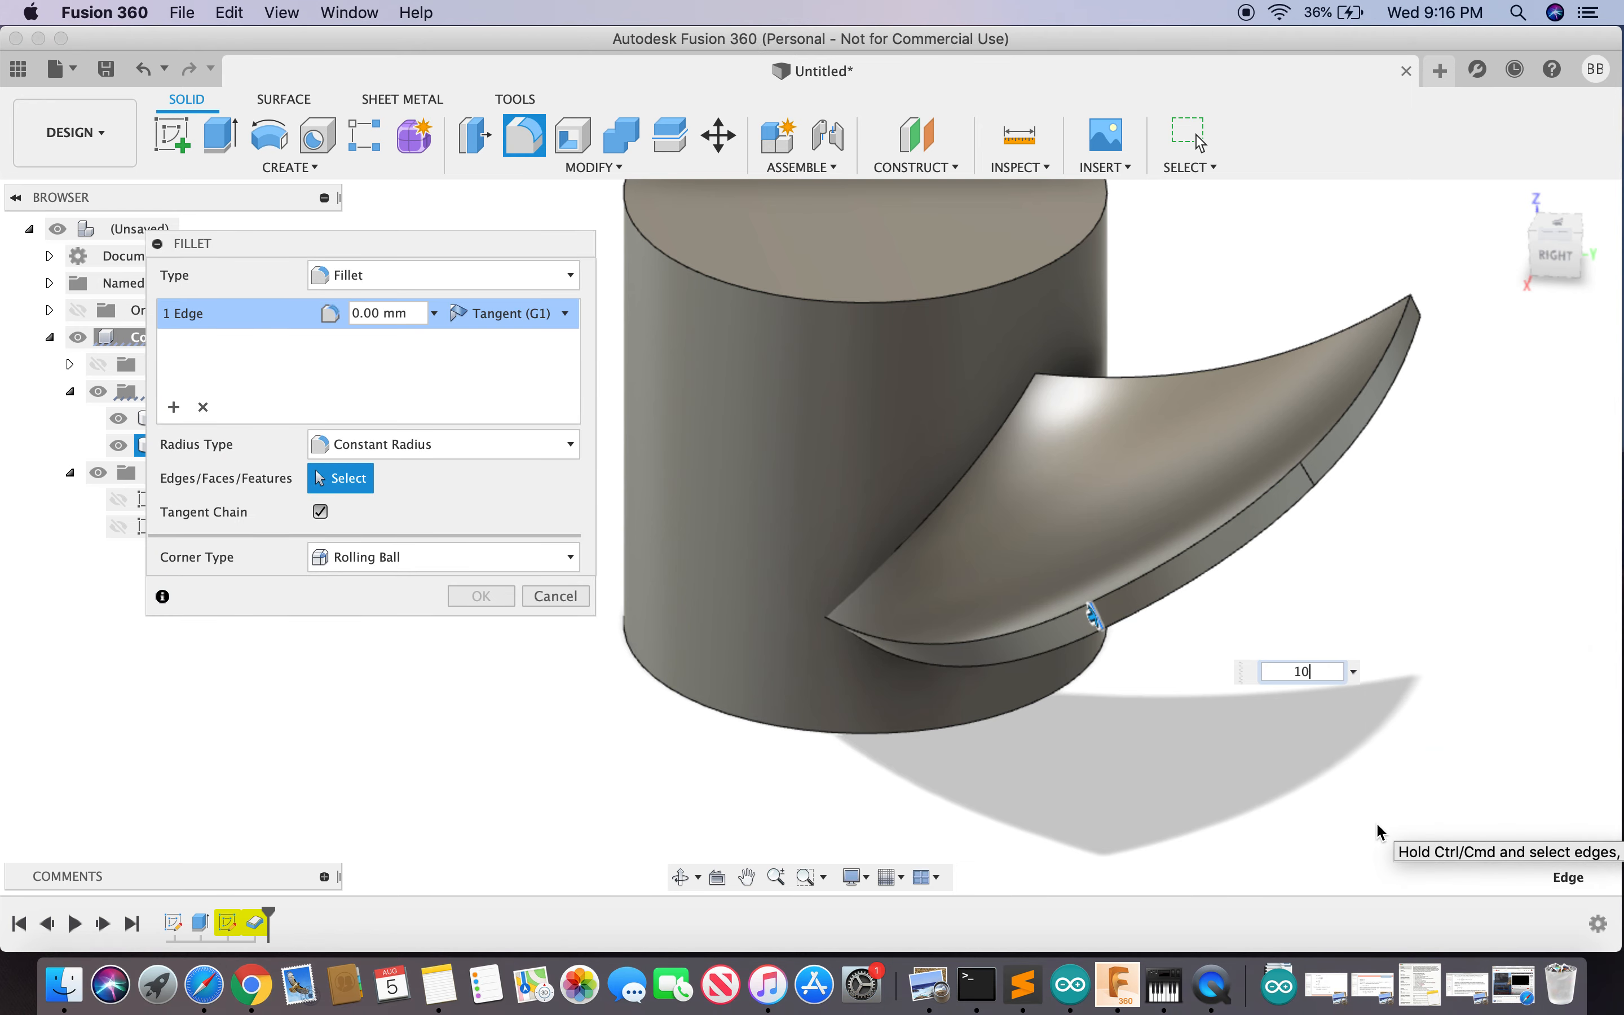
key("Return")
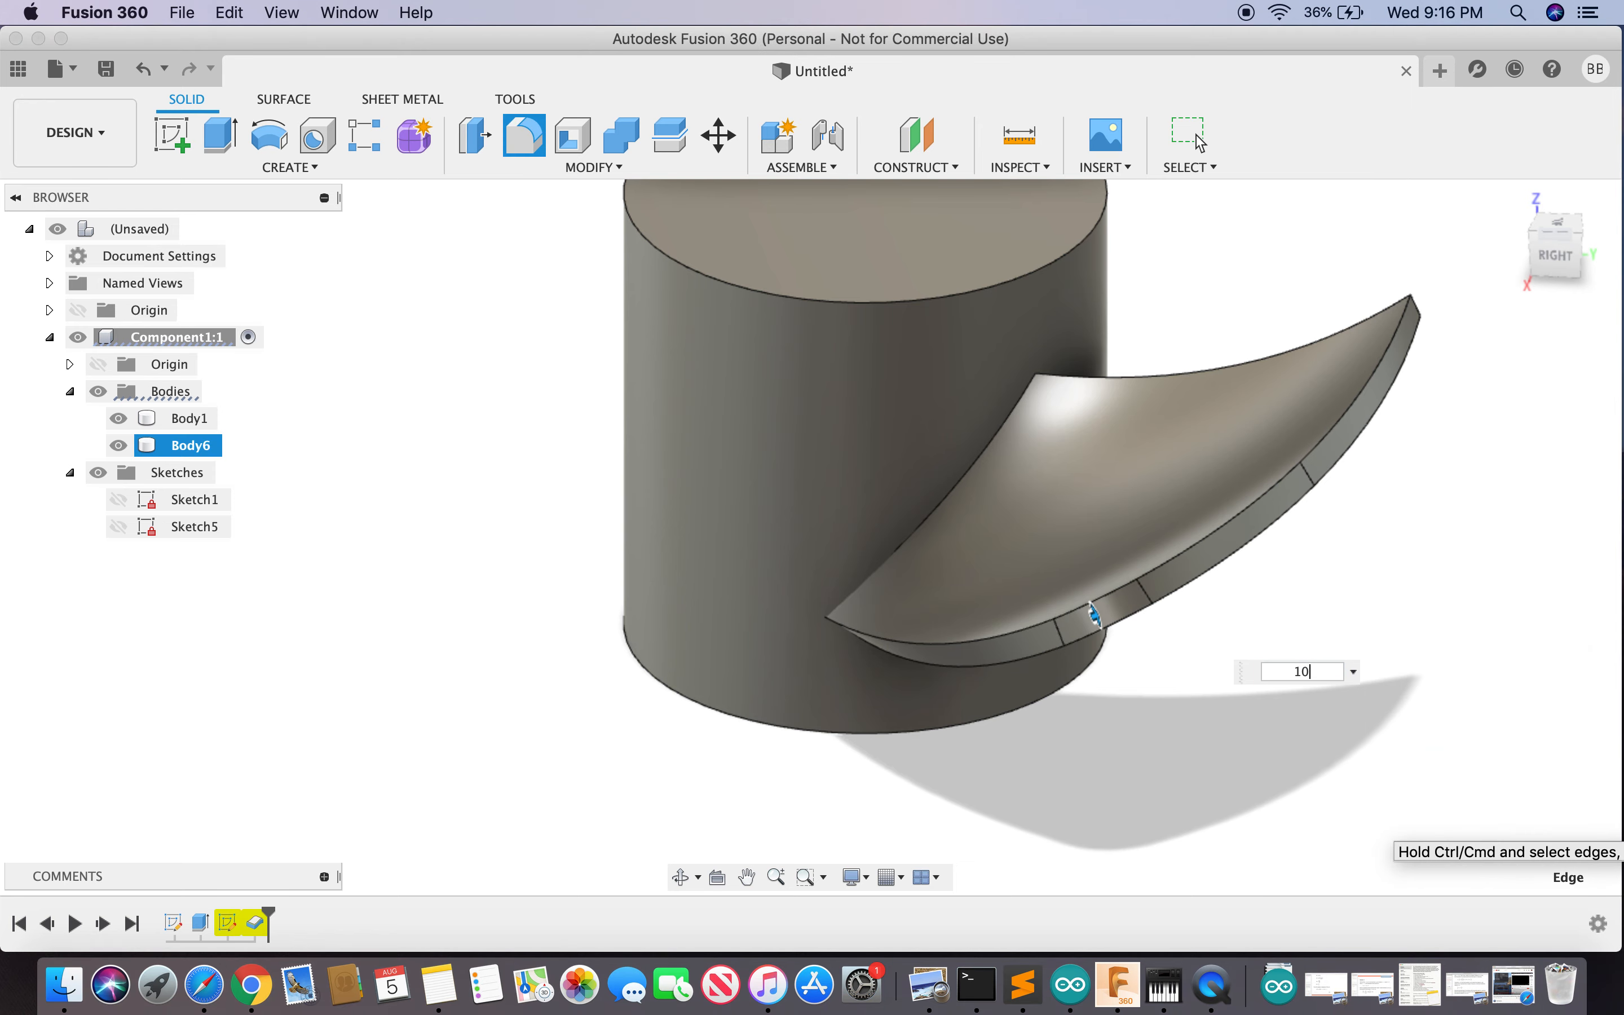
middle_click_drag(1556, 254, 1536, 321, "shift")
left_click_drag(1535, 321, 1547, 255)
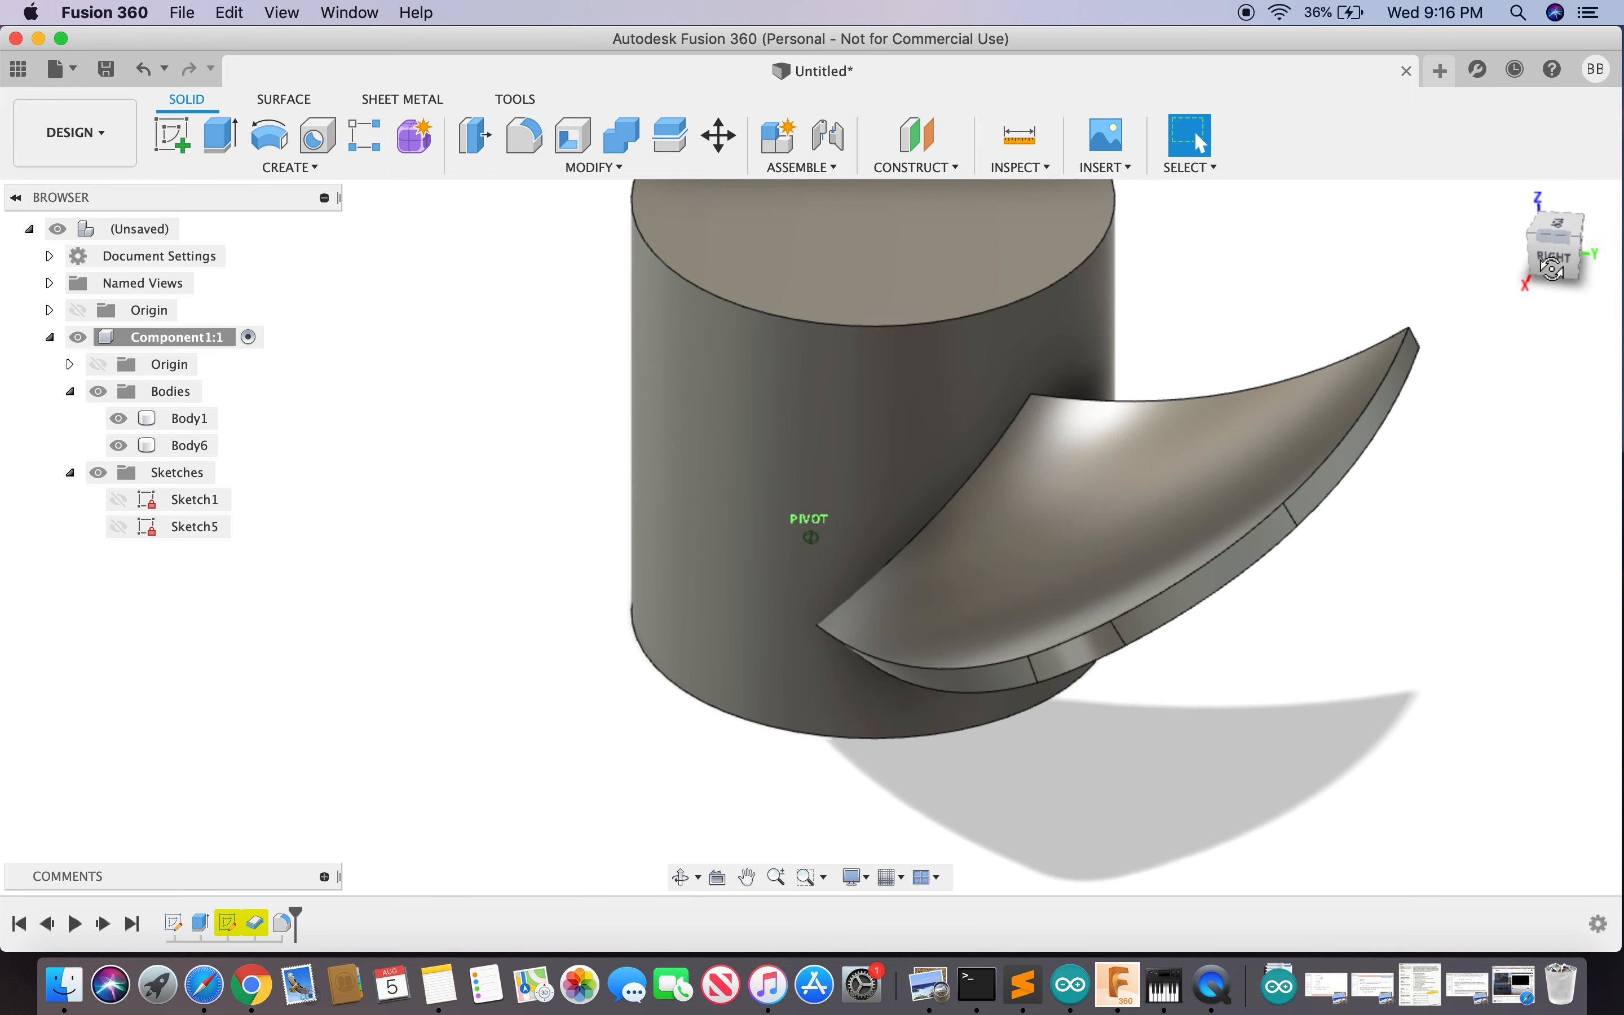
- Undo the last fillet and refillet the blade edge with a 20 mm radius
left_click(143, 67)
type("sfille")
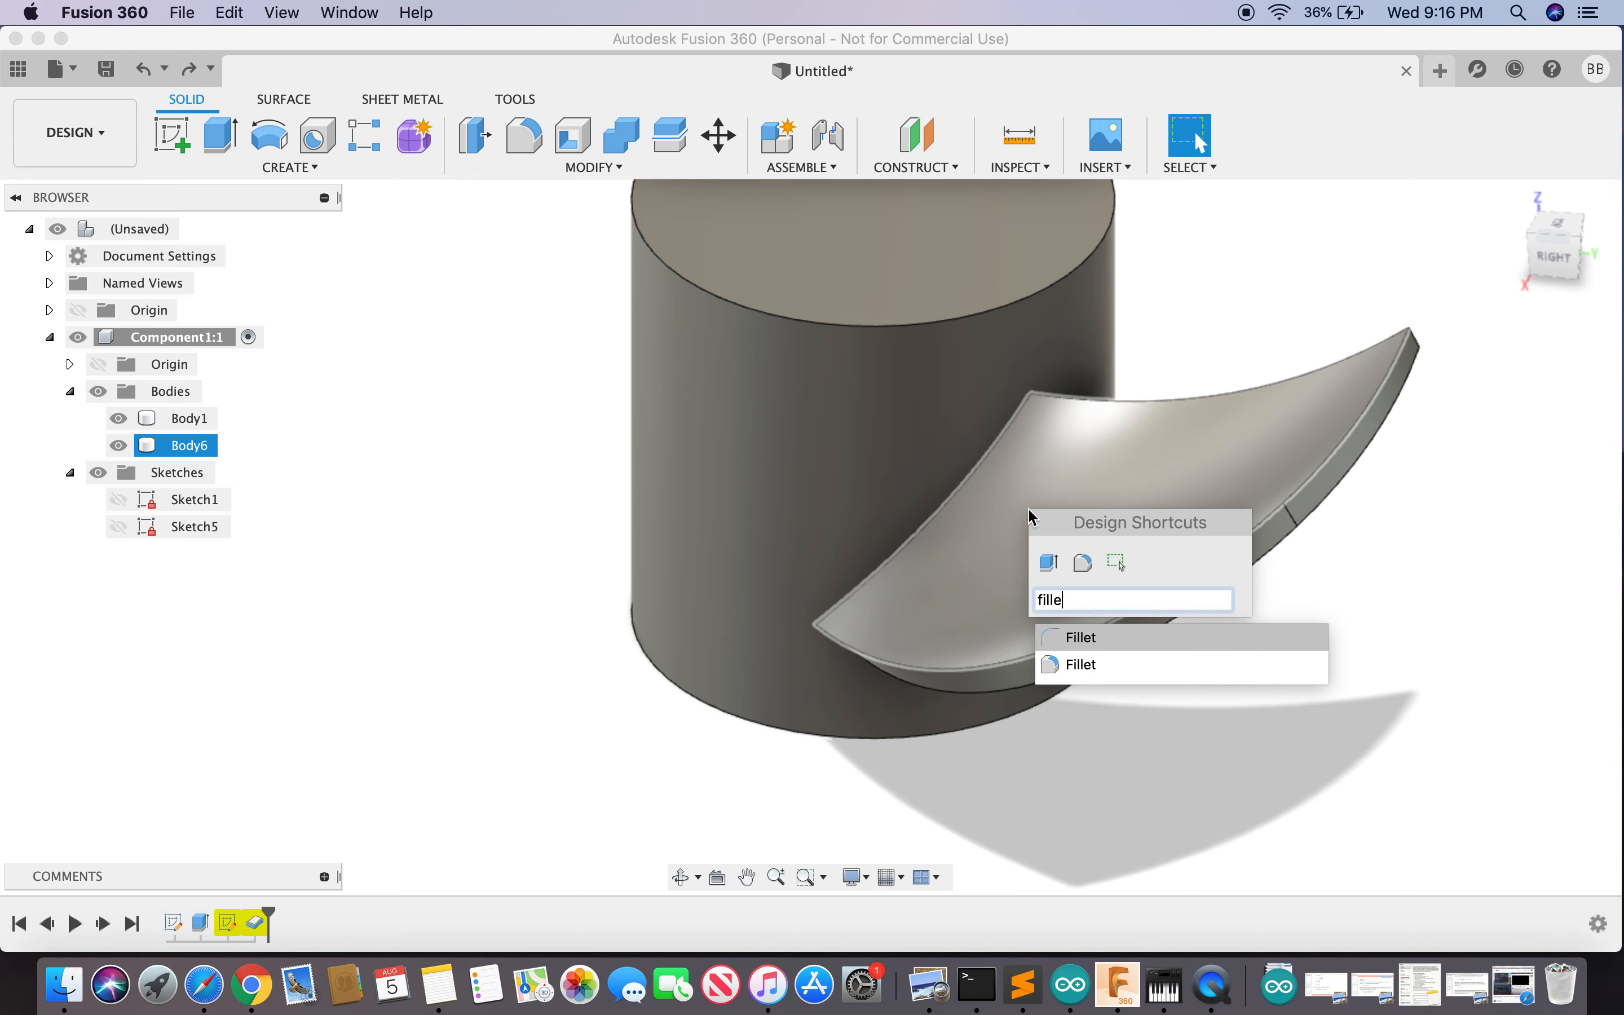
left_click(1083, 666)
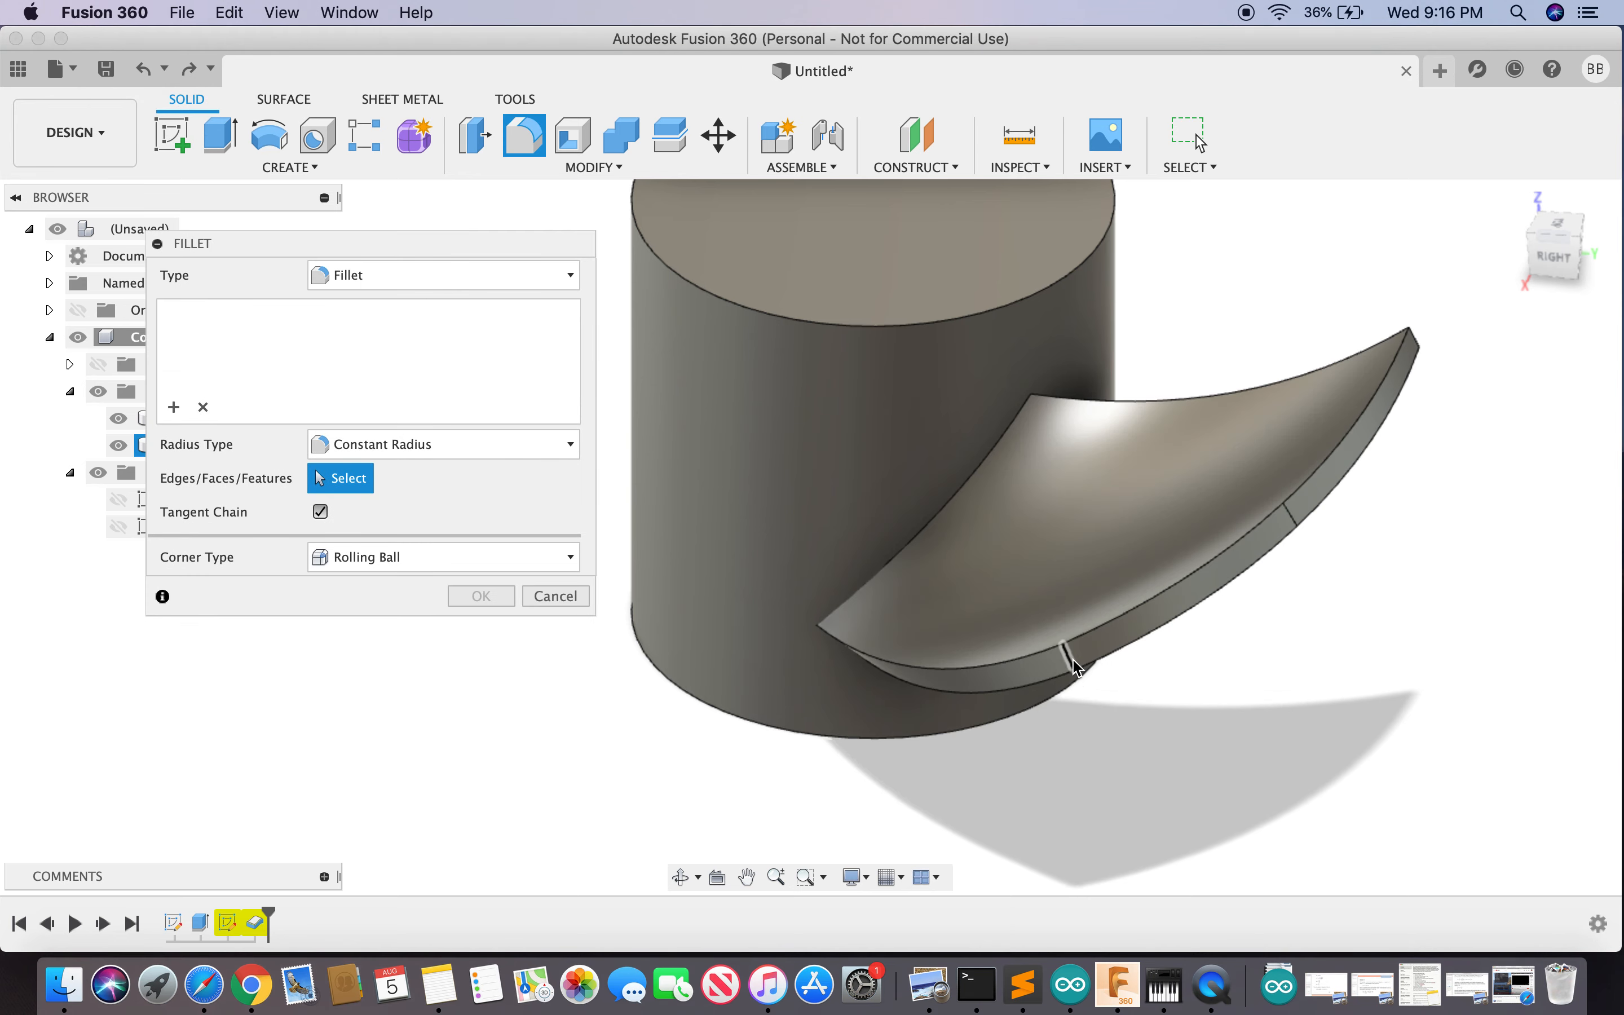
left_click(1084, 659)
type("10")
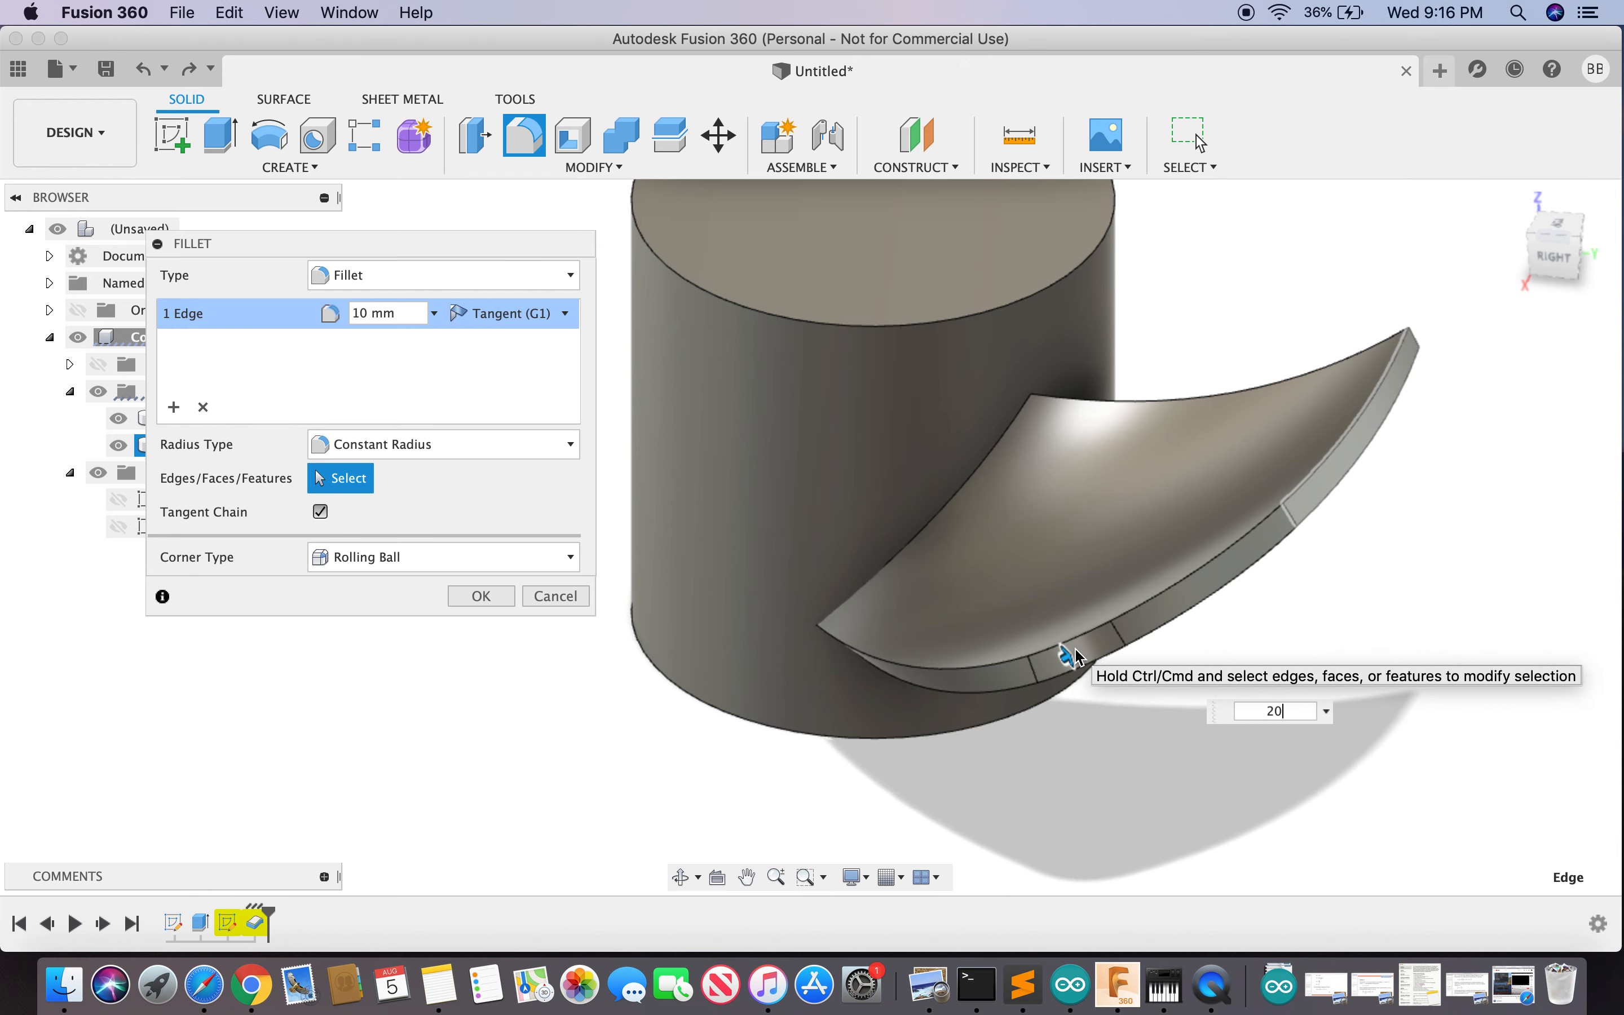
key("Return")
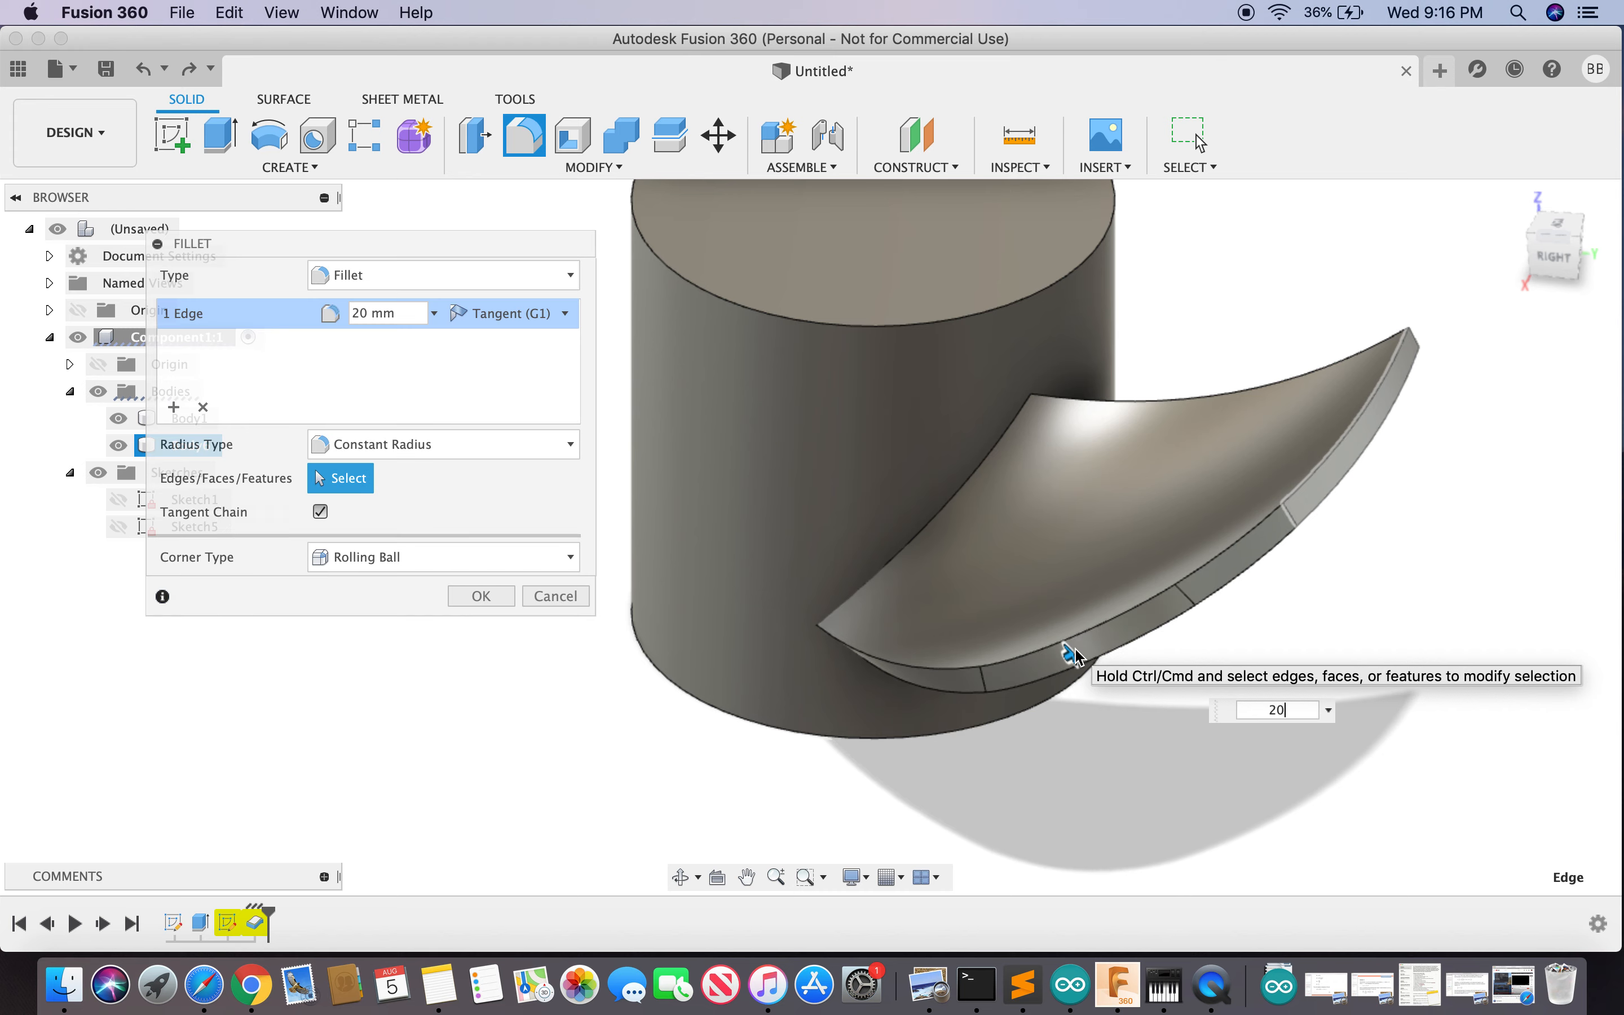
mouse_move(1560, 242)
left_mouse_down()
mouse_move(1559, 307)
mouse_move(1513, 341)
left_mouse_up()
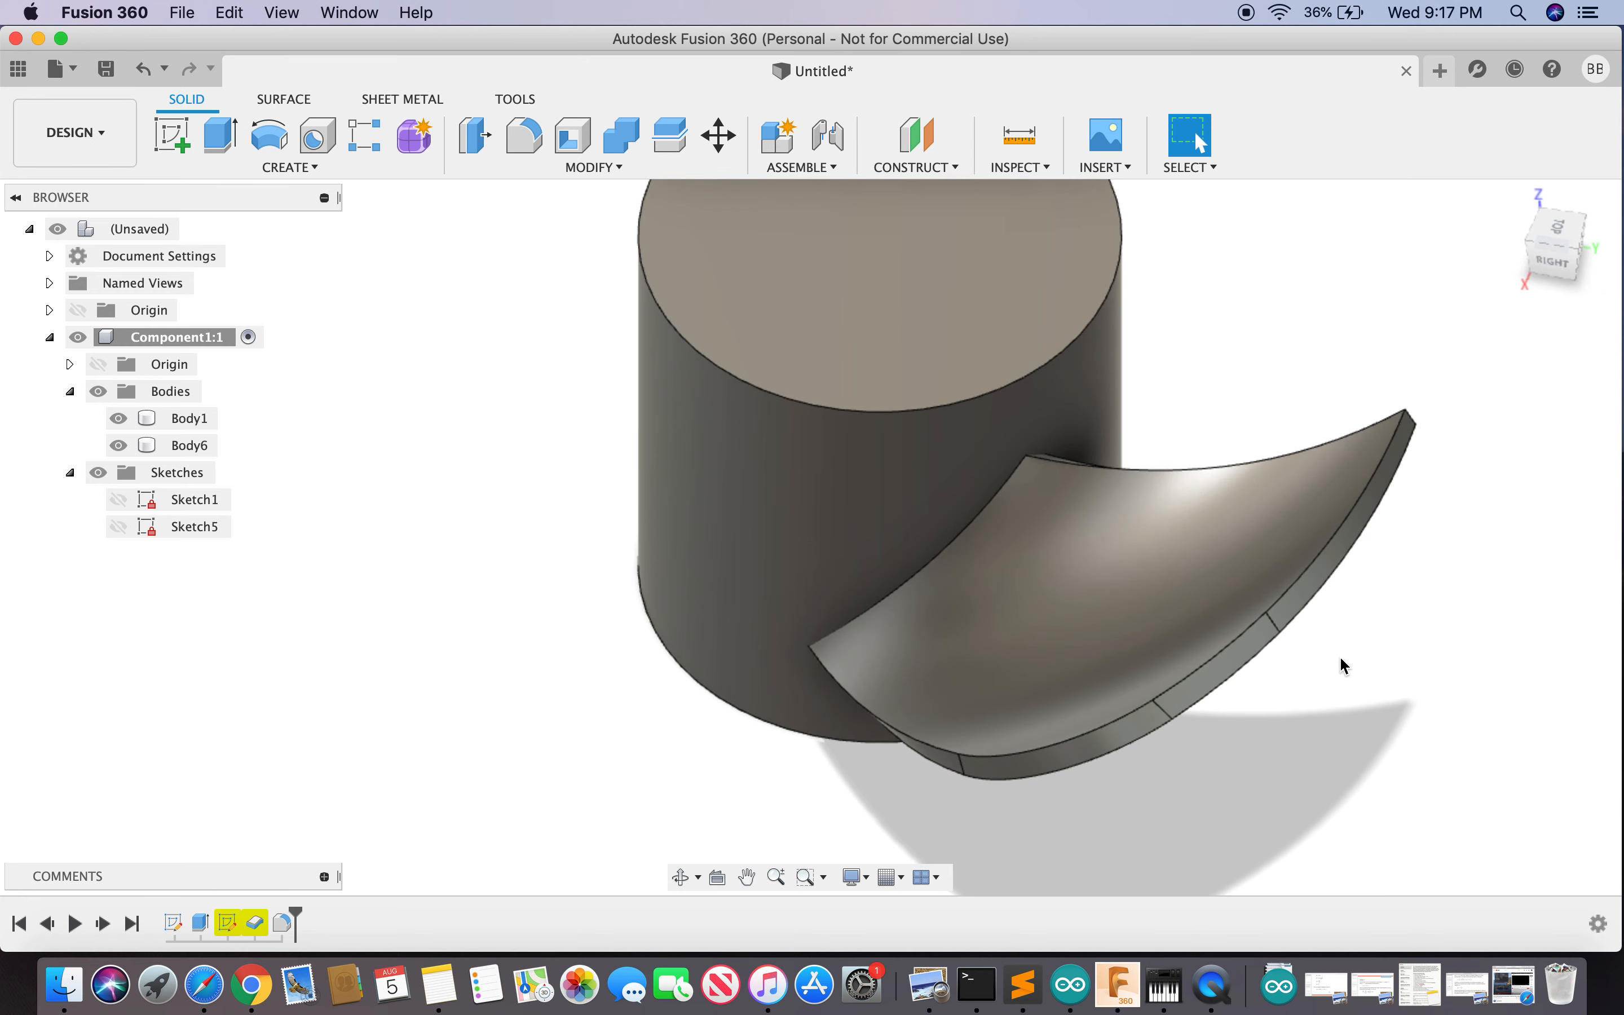
- Try a 3 mm fillet on the blade's lower edge chain, then cancel it
type("sf")
left_click(1377, 510)
left_click(1095, 737)
type("3")
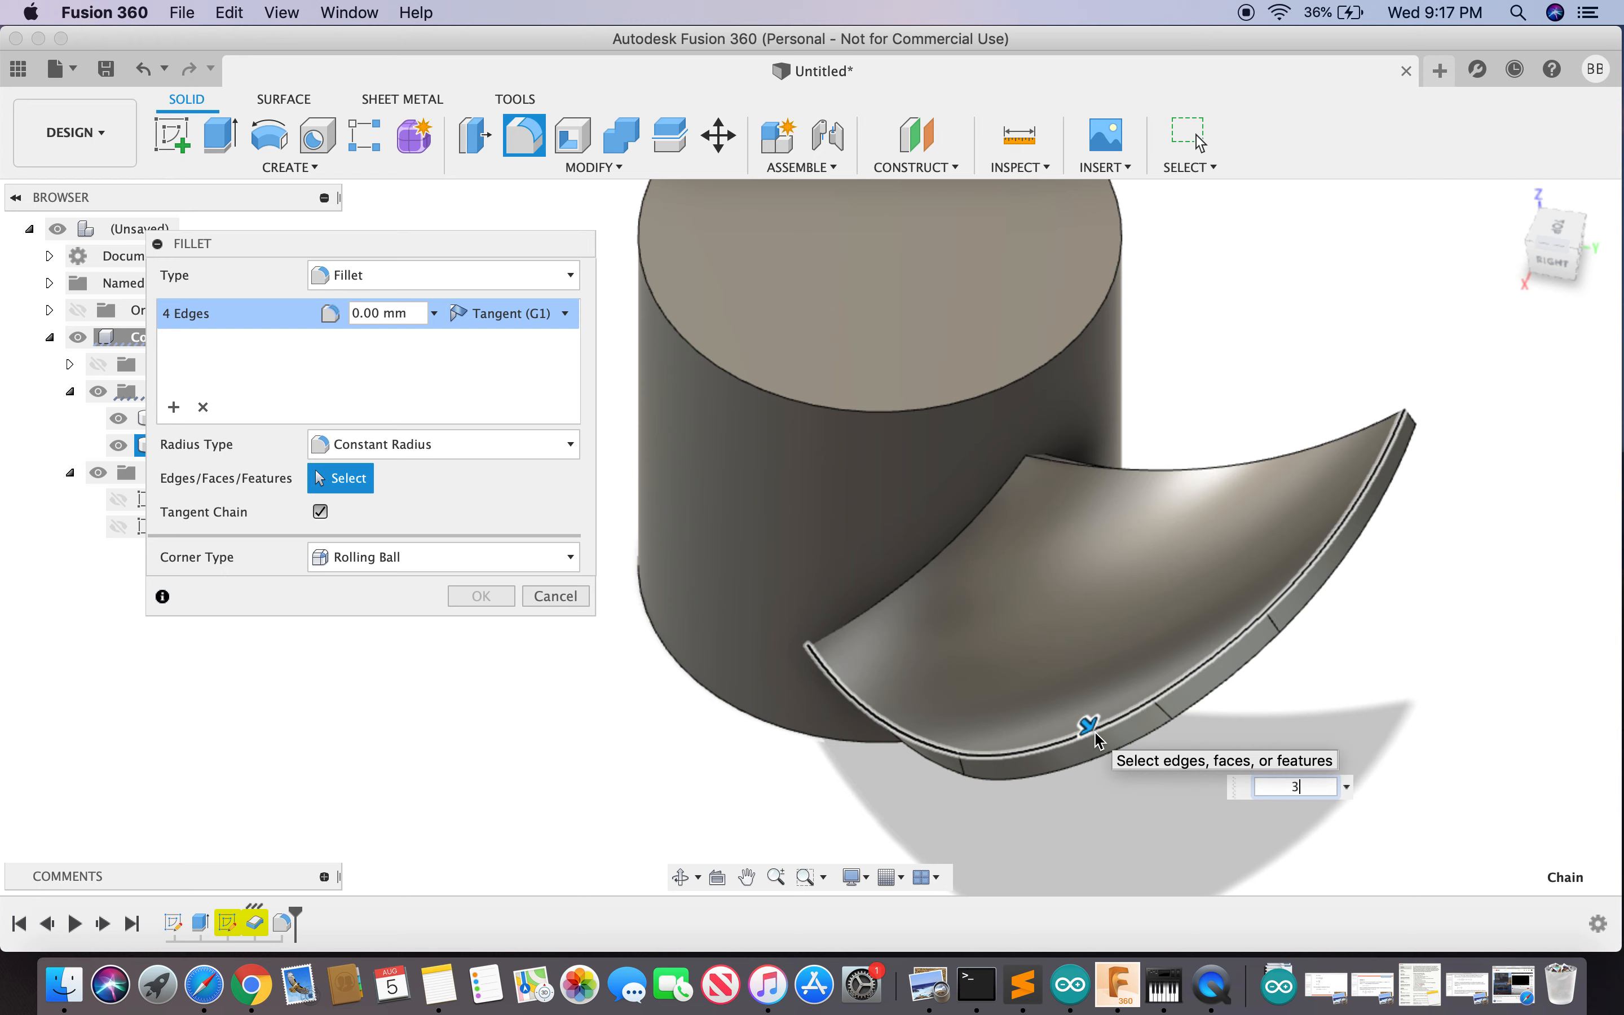
key("Return")
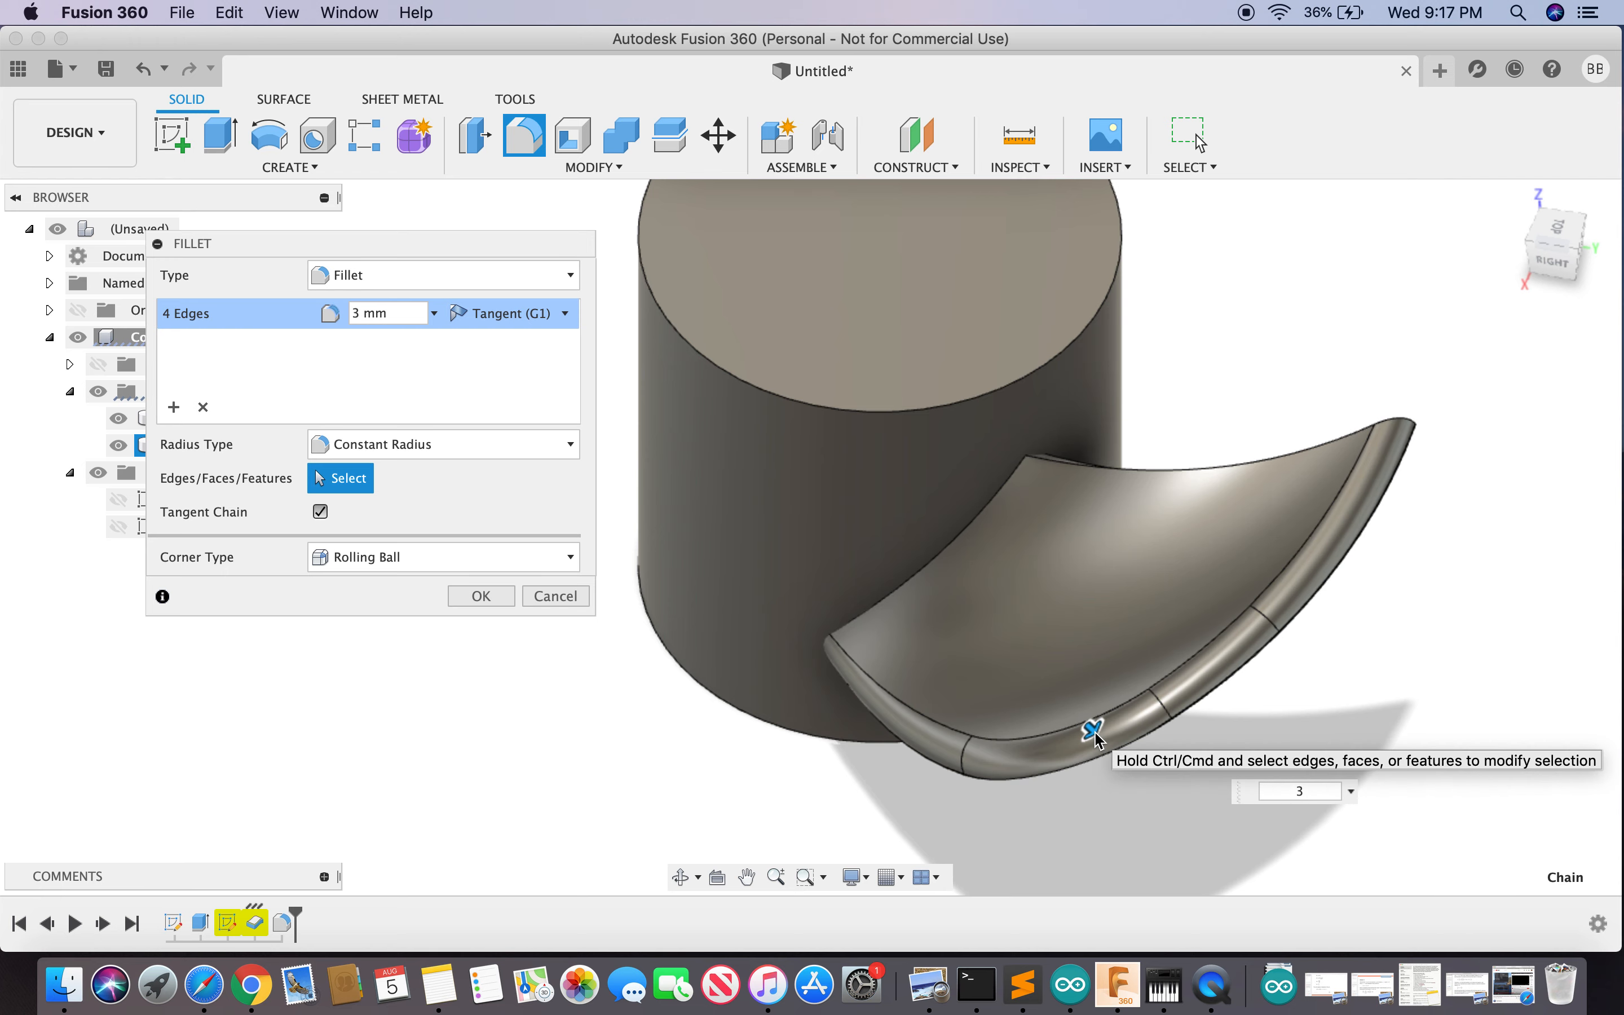
key("Escape")
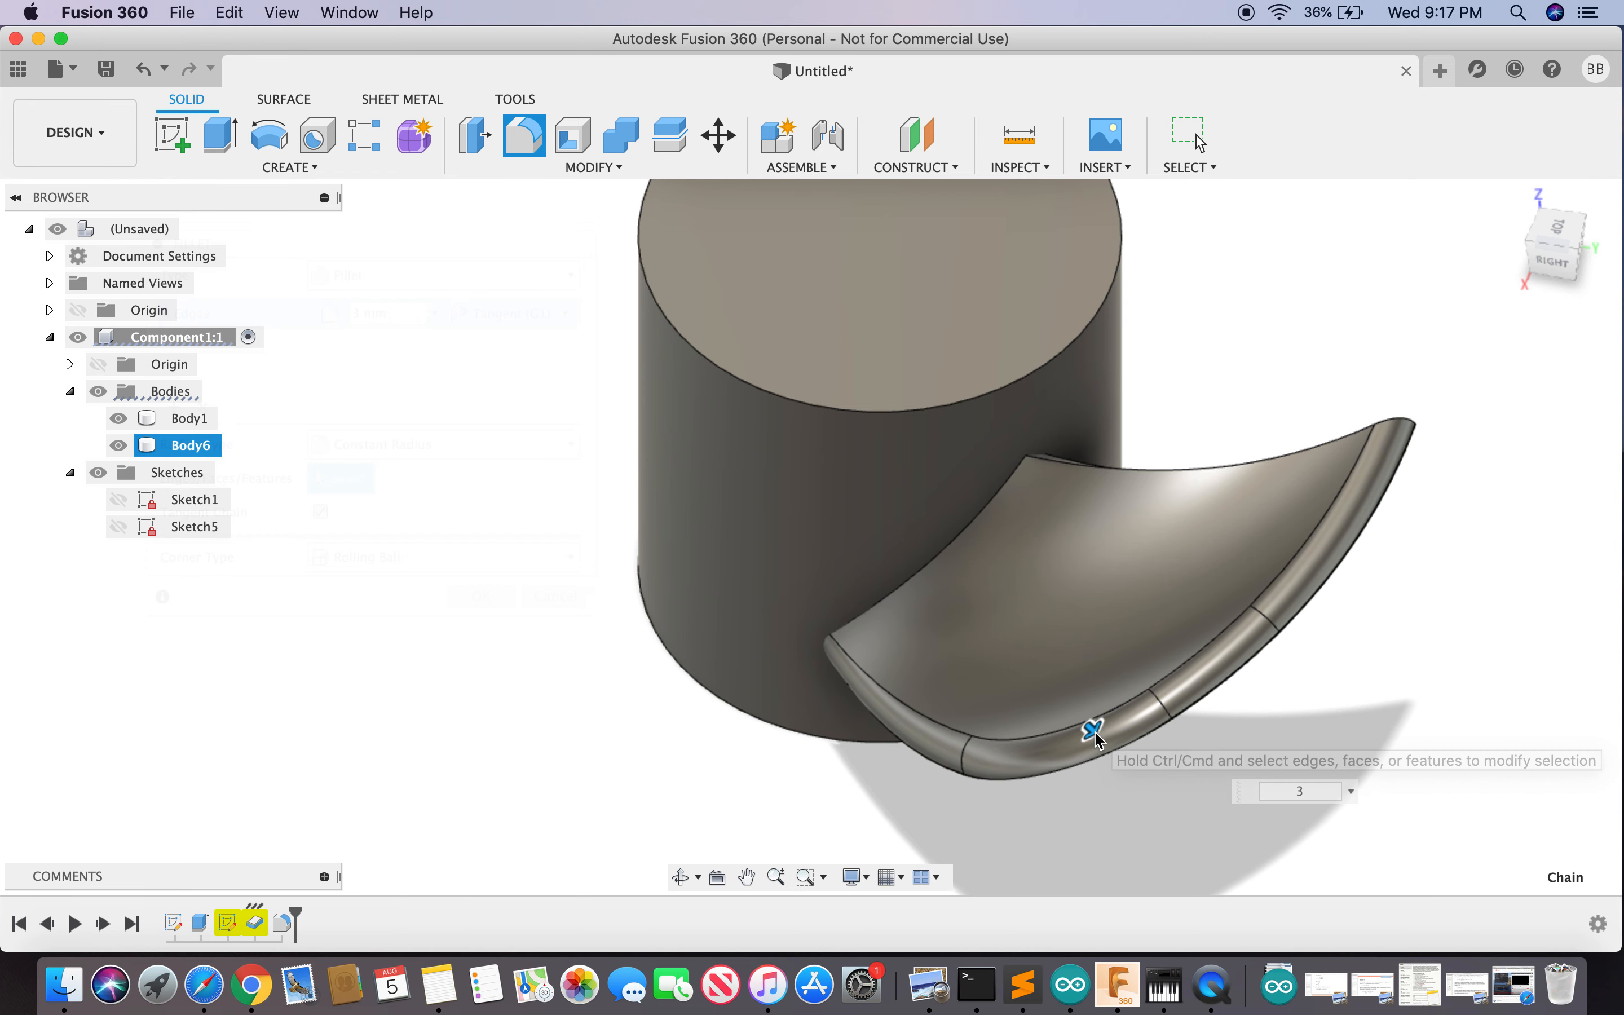
left_click(1562, 267)
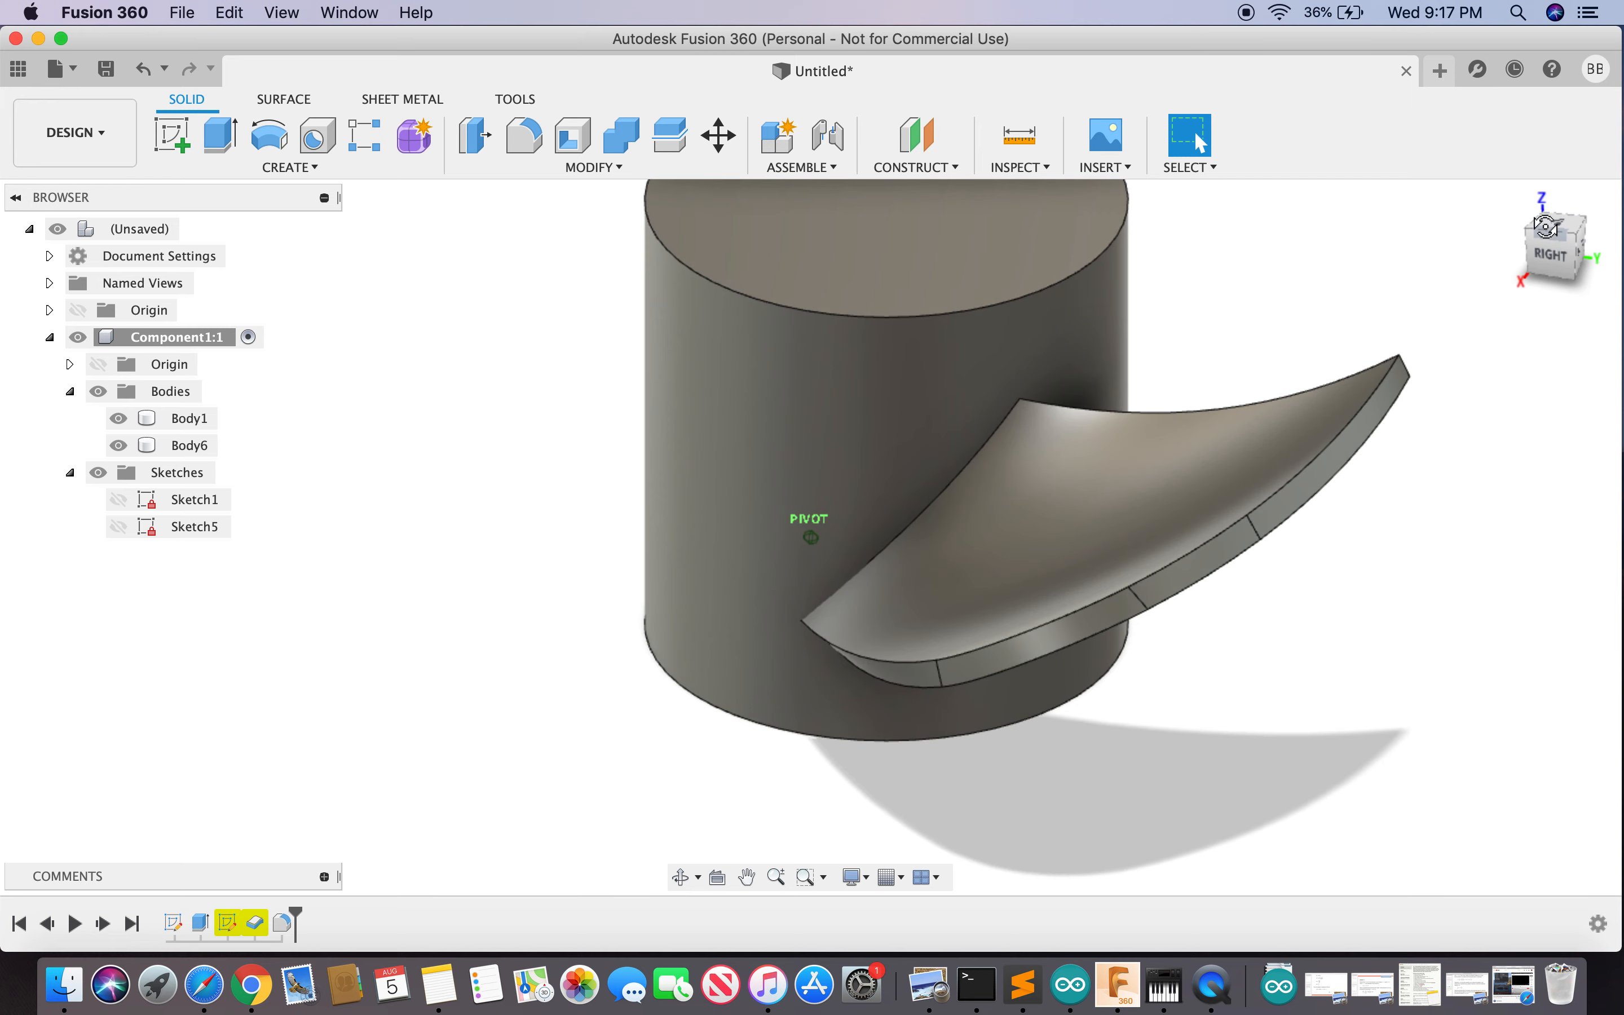
type("s")
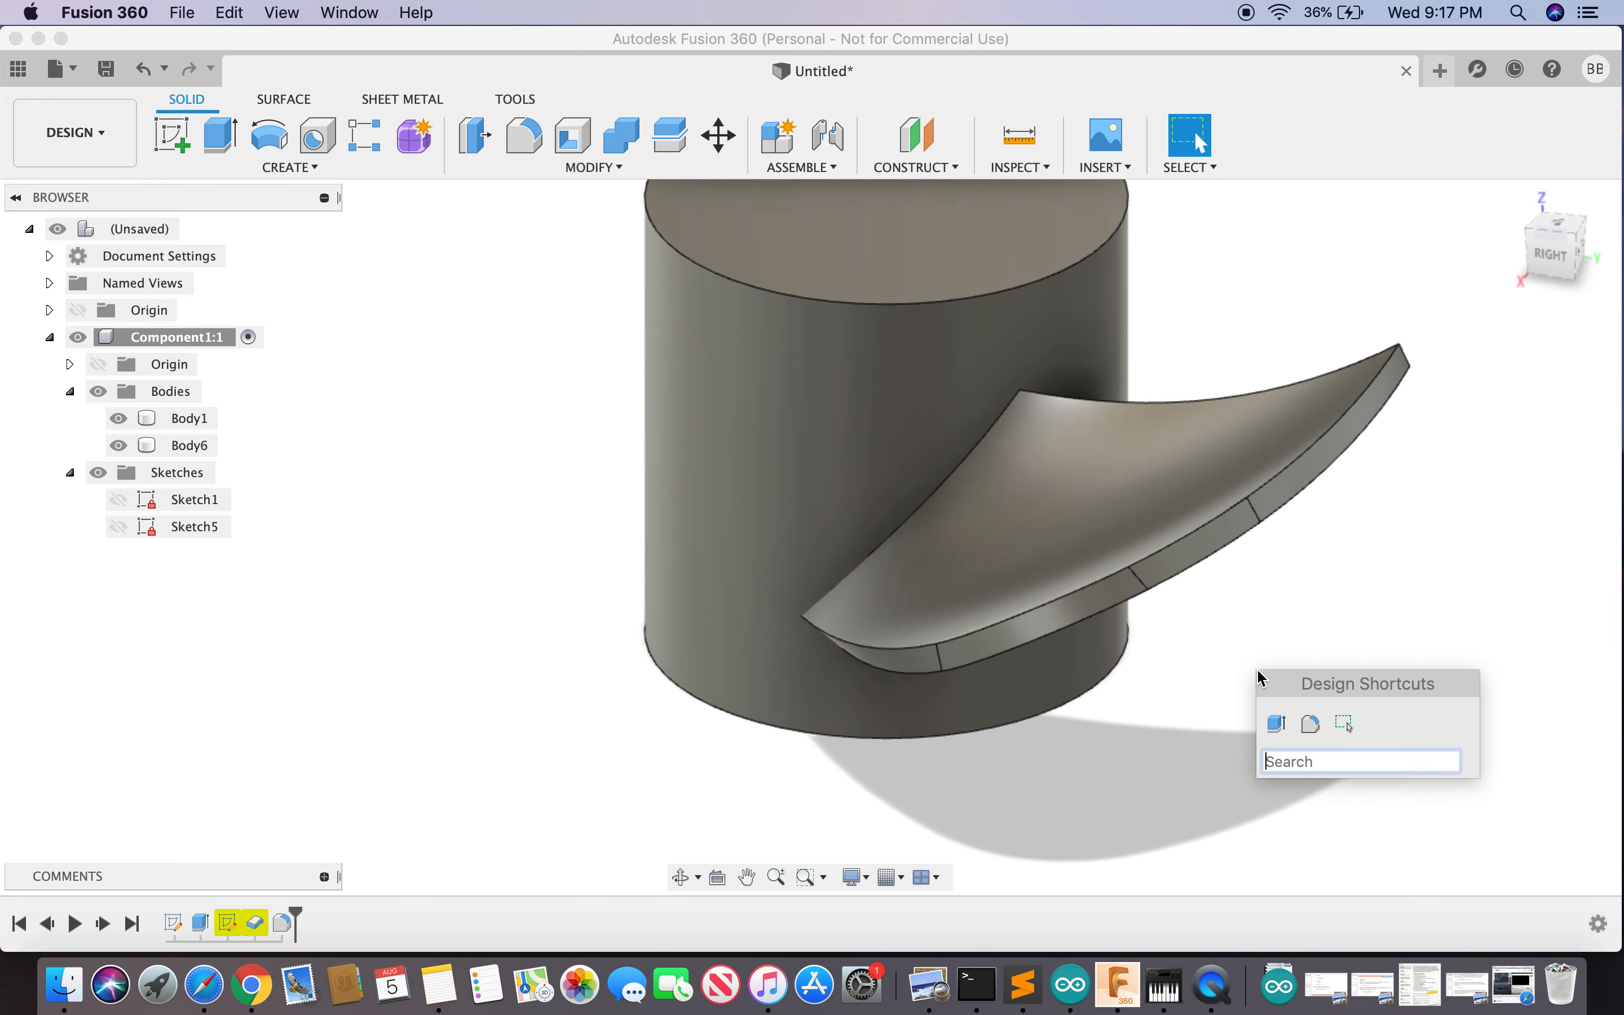
type("fill")
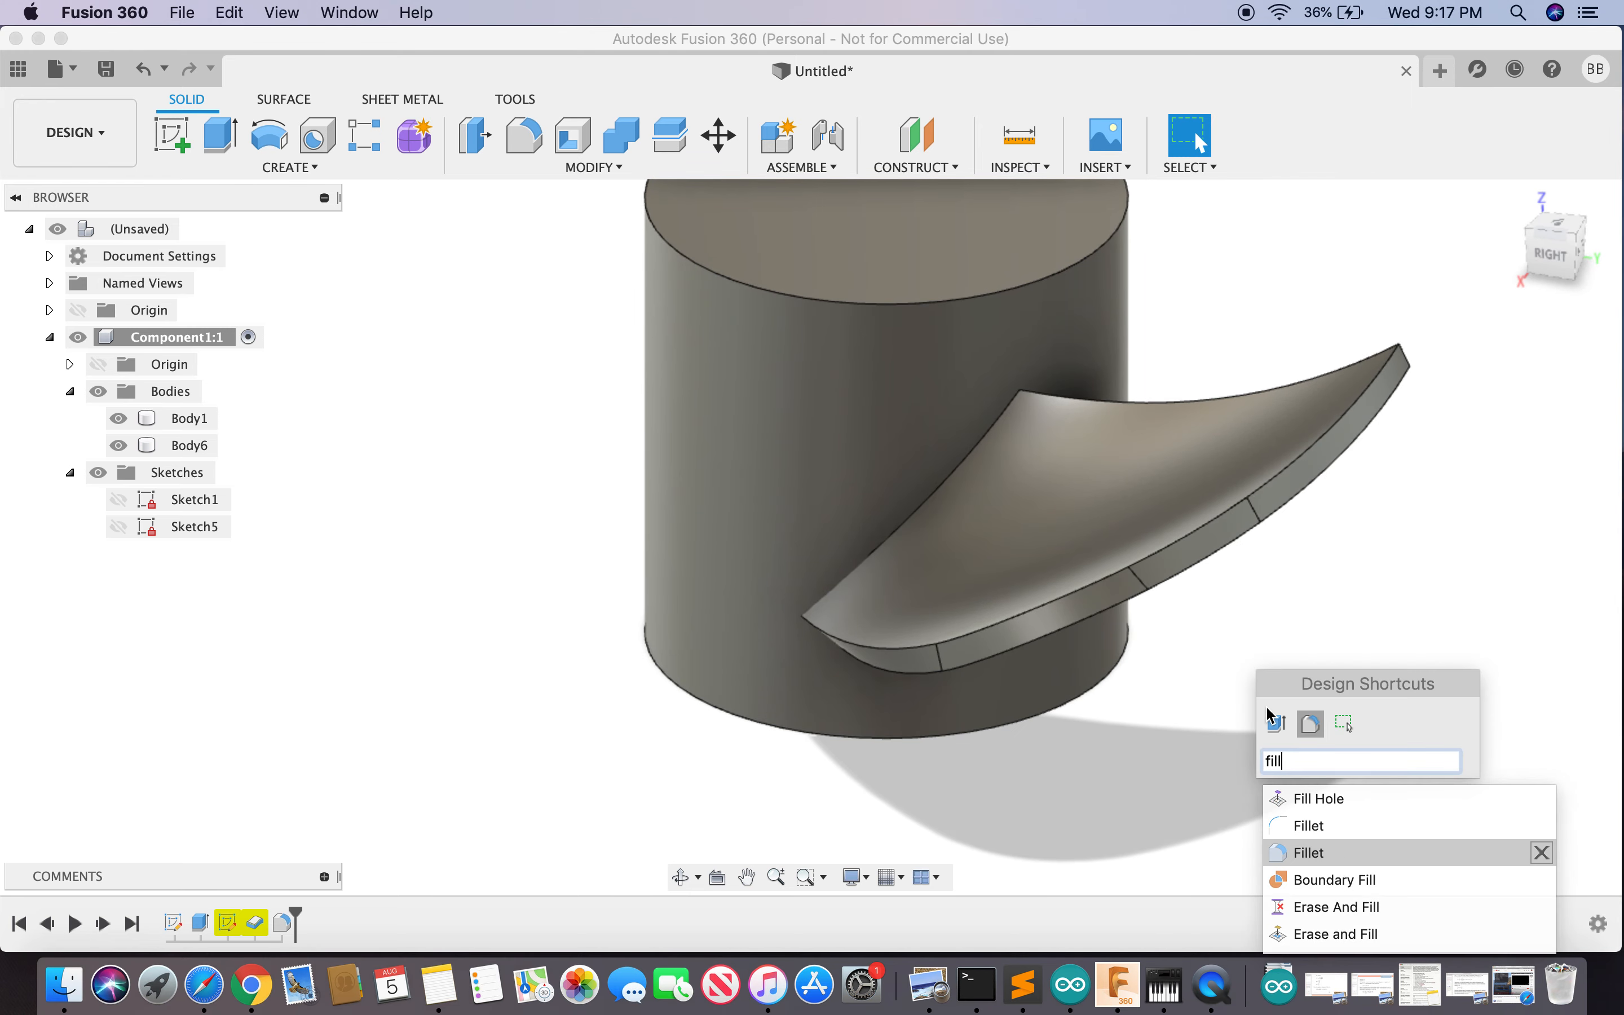
left_click(1312, 852)
left_click(1186, 573)
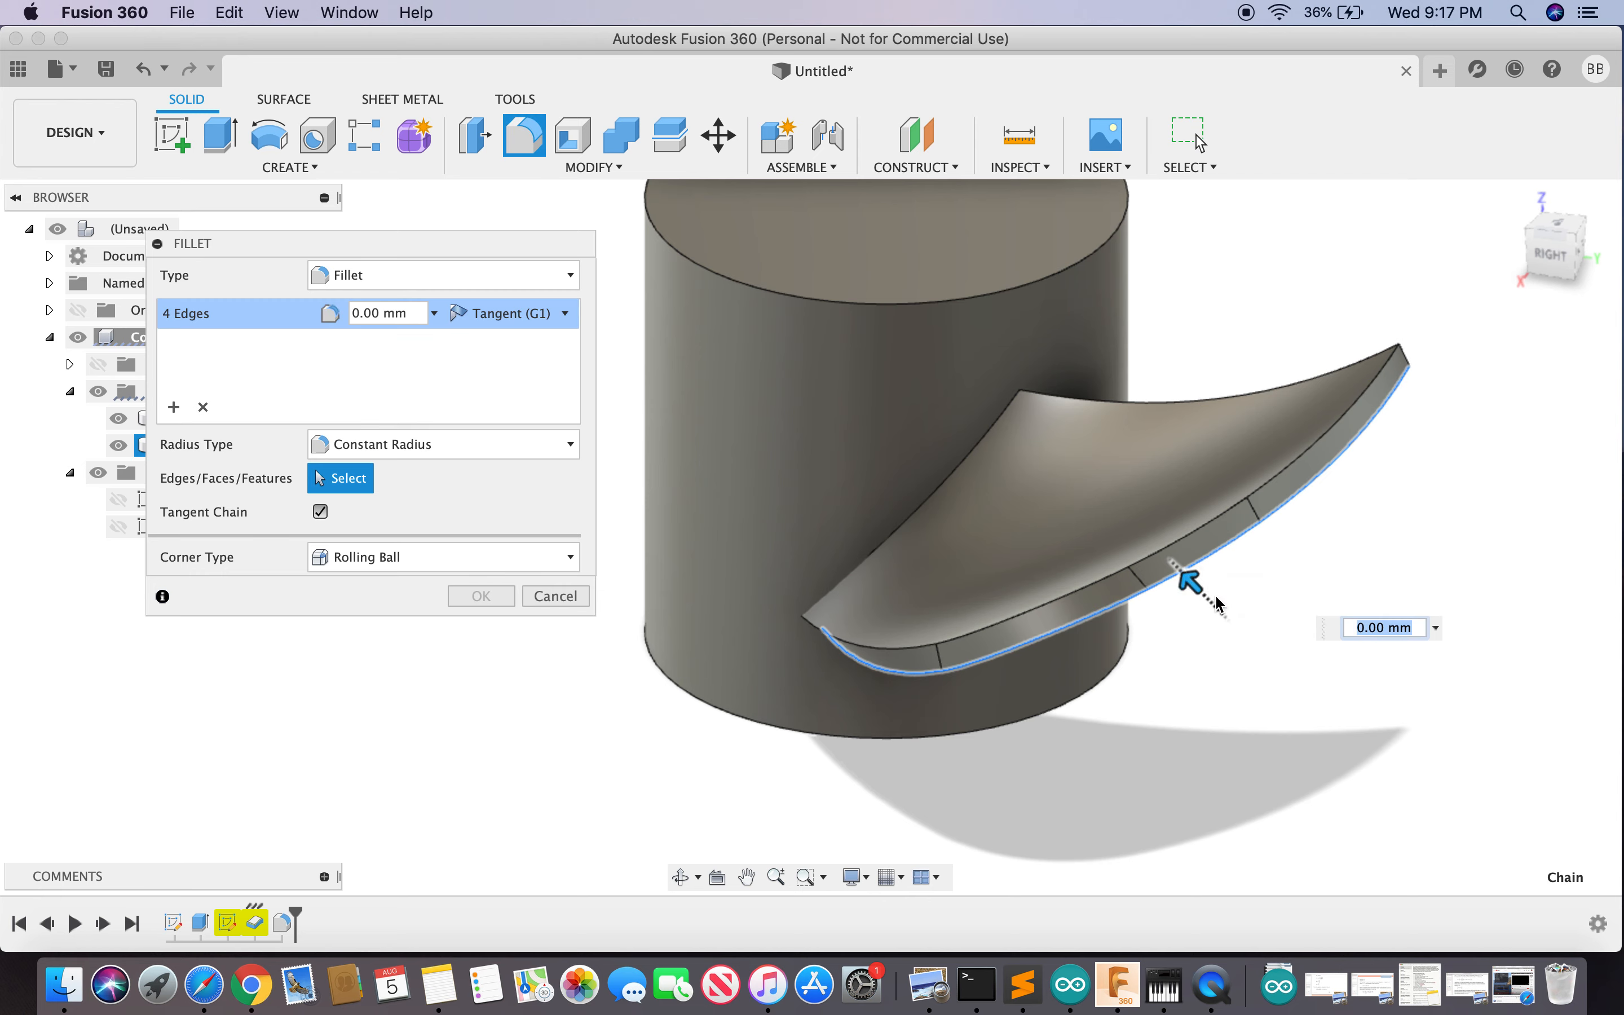
type("3")
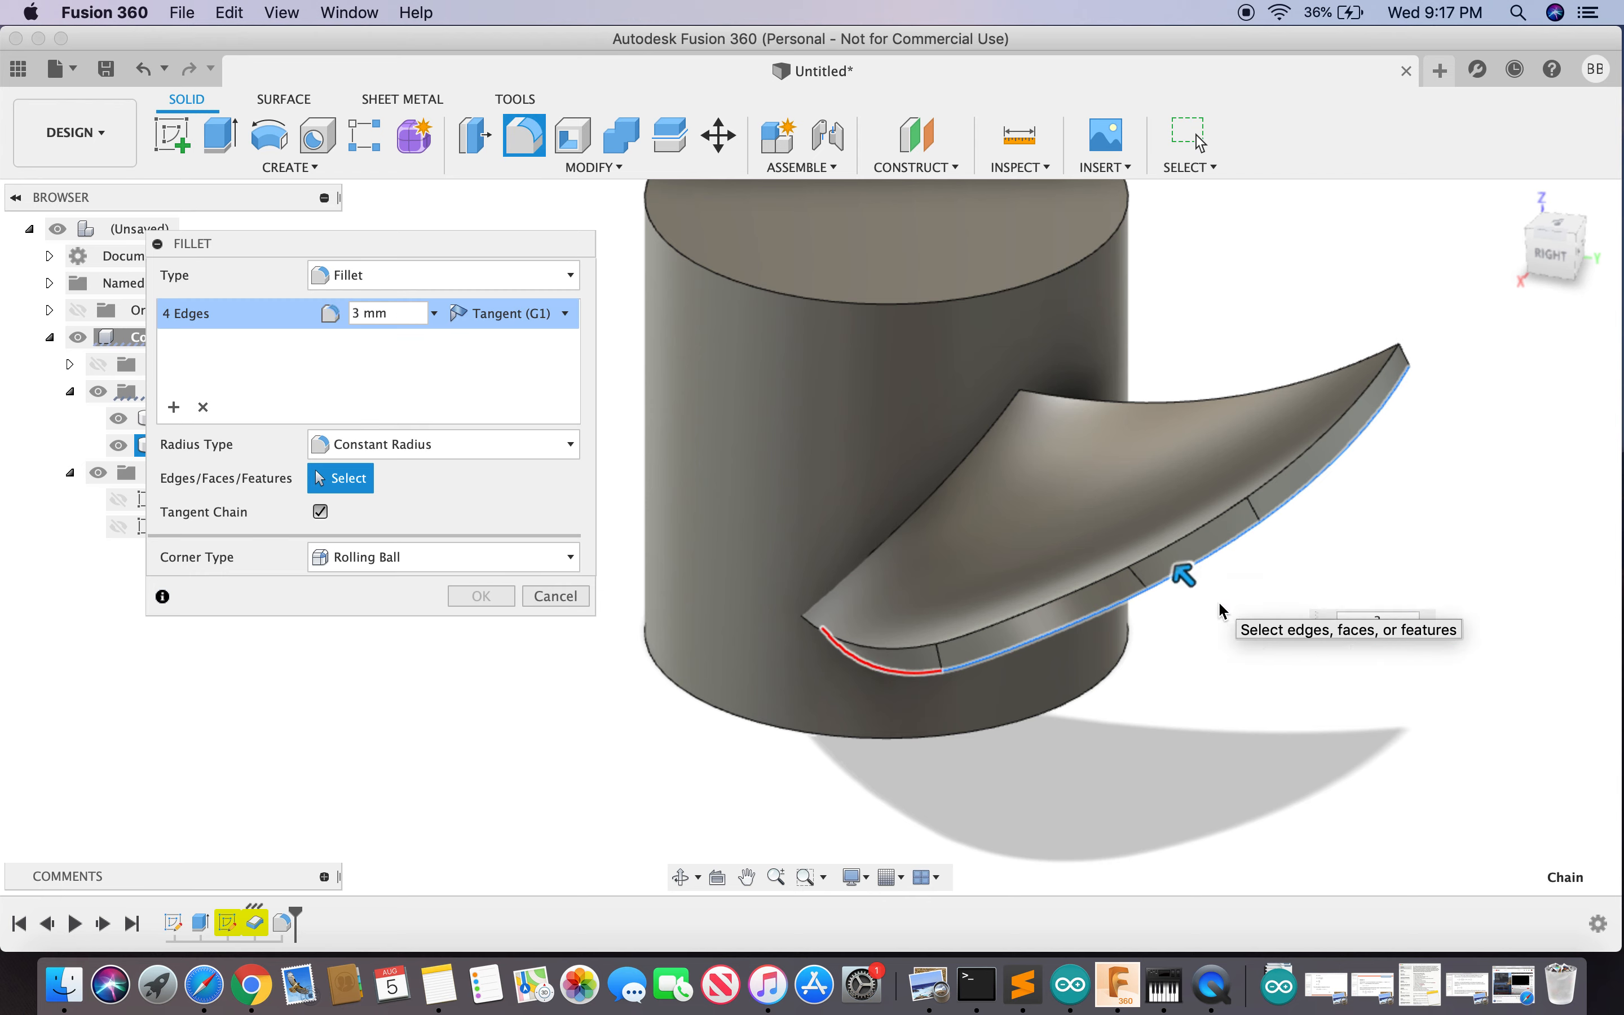
left_click_drag(1548, 261, 1548, 229)
key("Escape")
type("sfill")
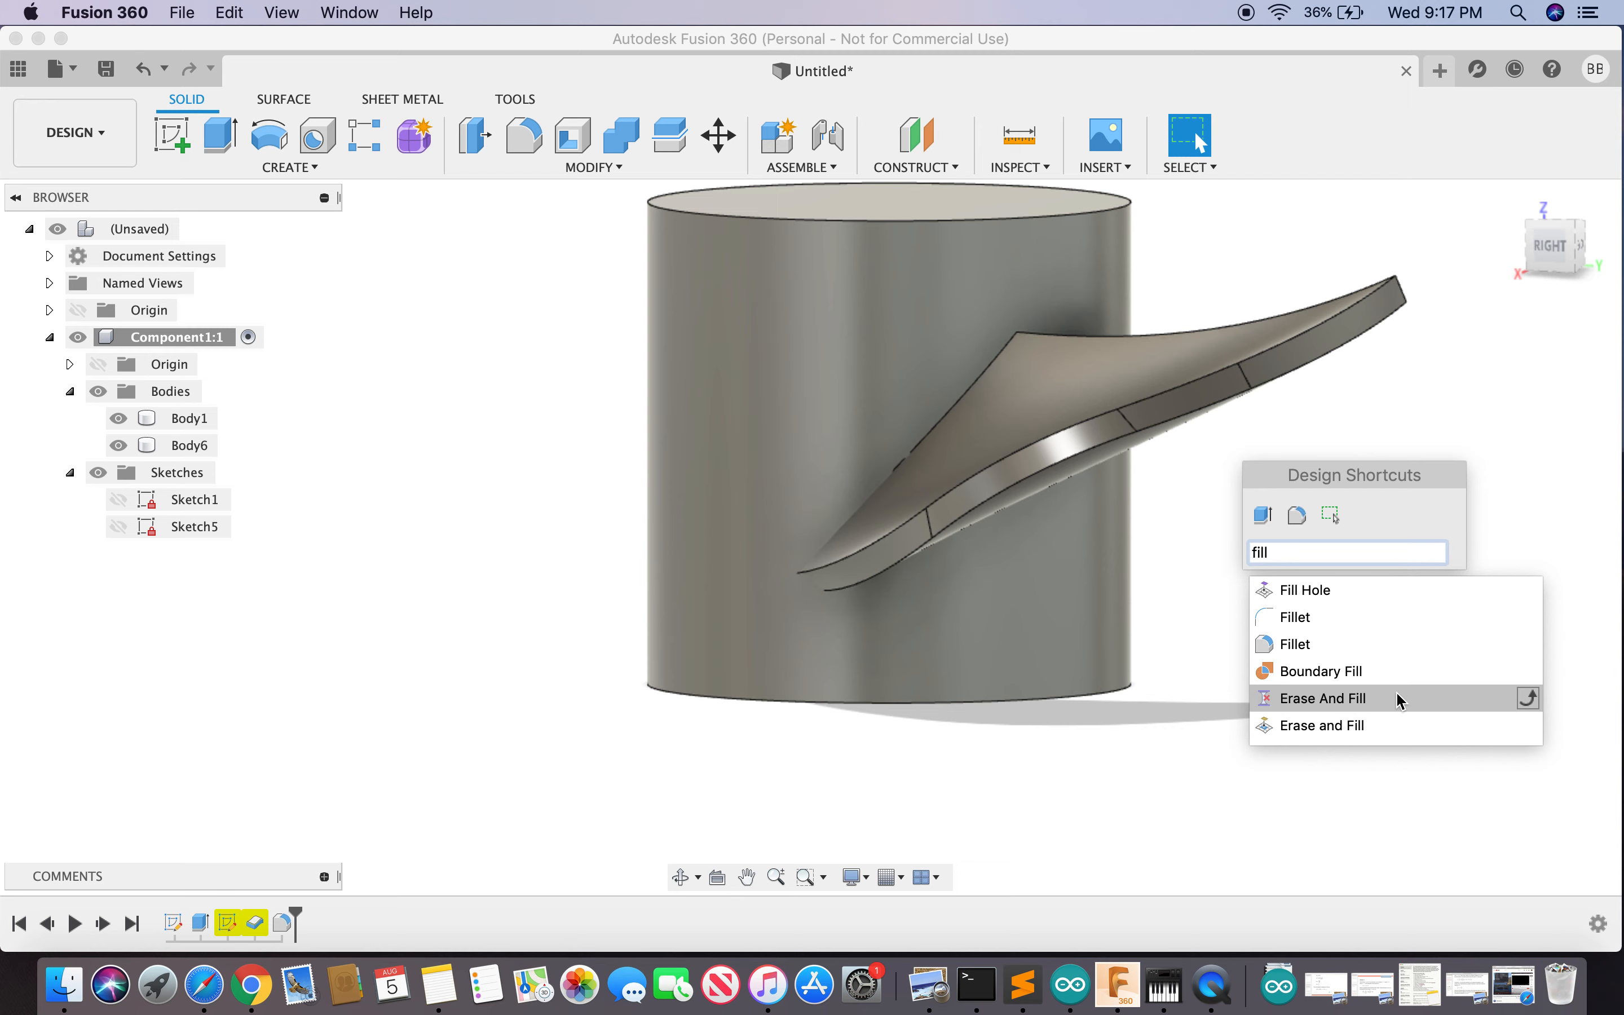
- Fillet the blade rim's four-edge tangent chain with a 2.5 mm radius
left_click(1300, 646)
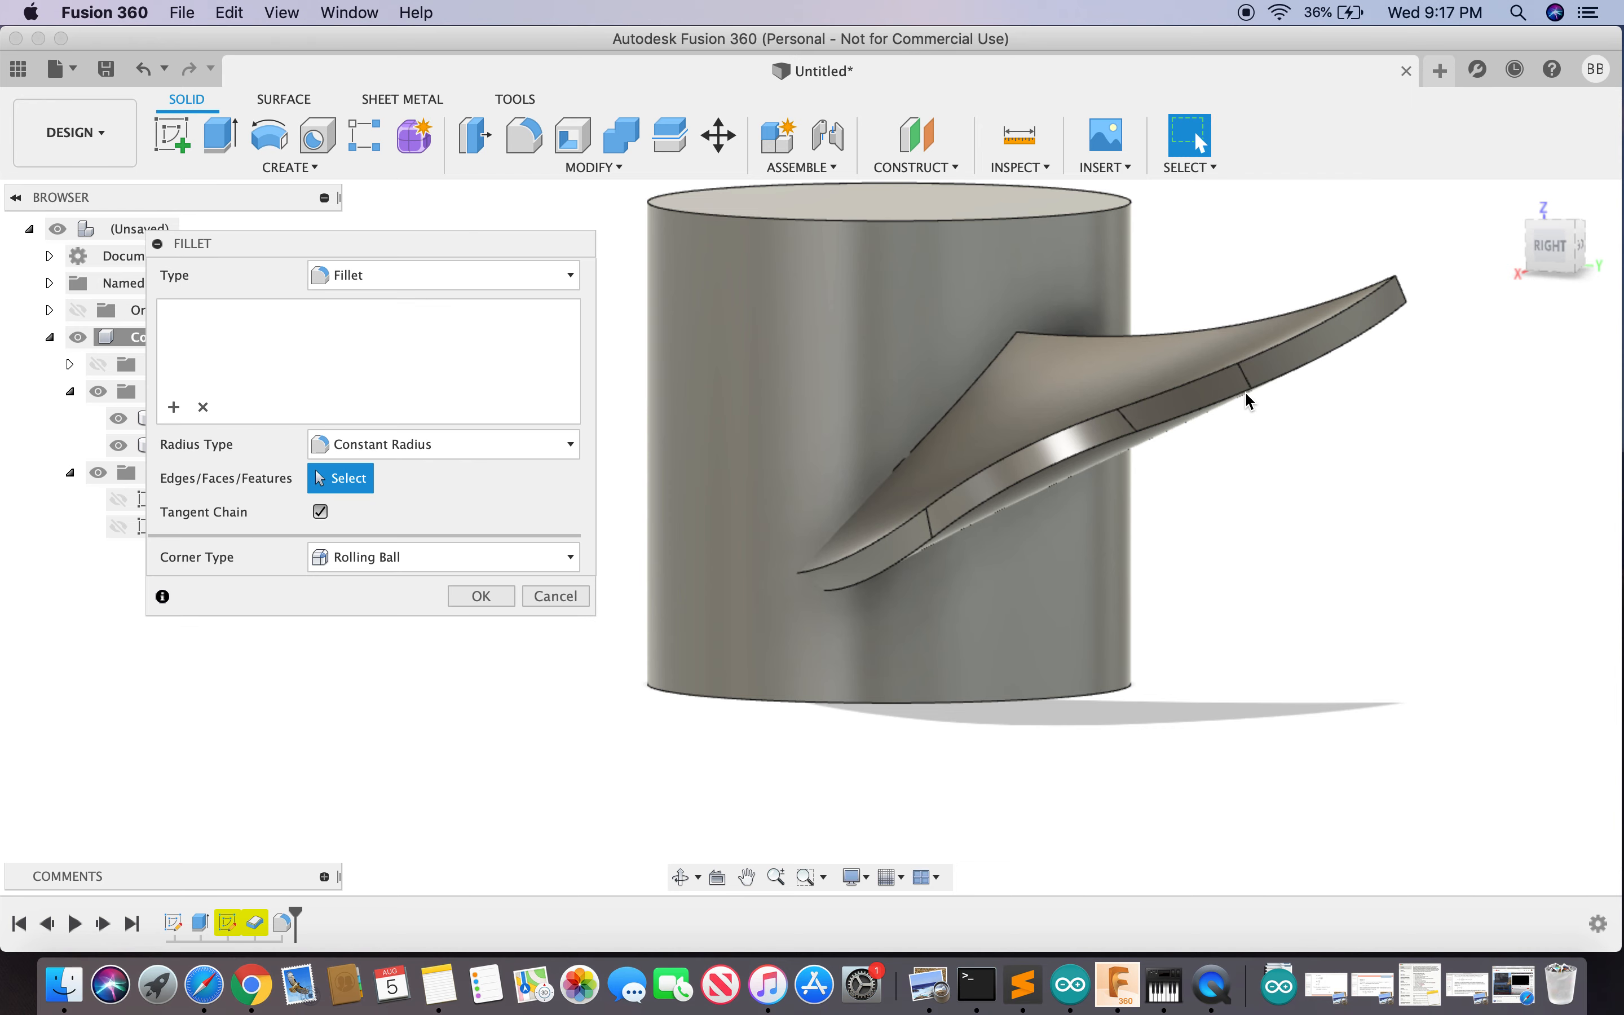
left_click(1281, 376)
type("2")
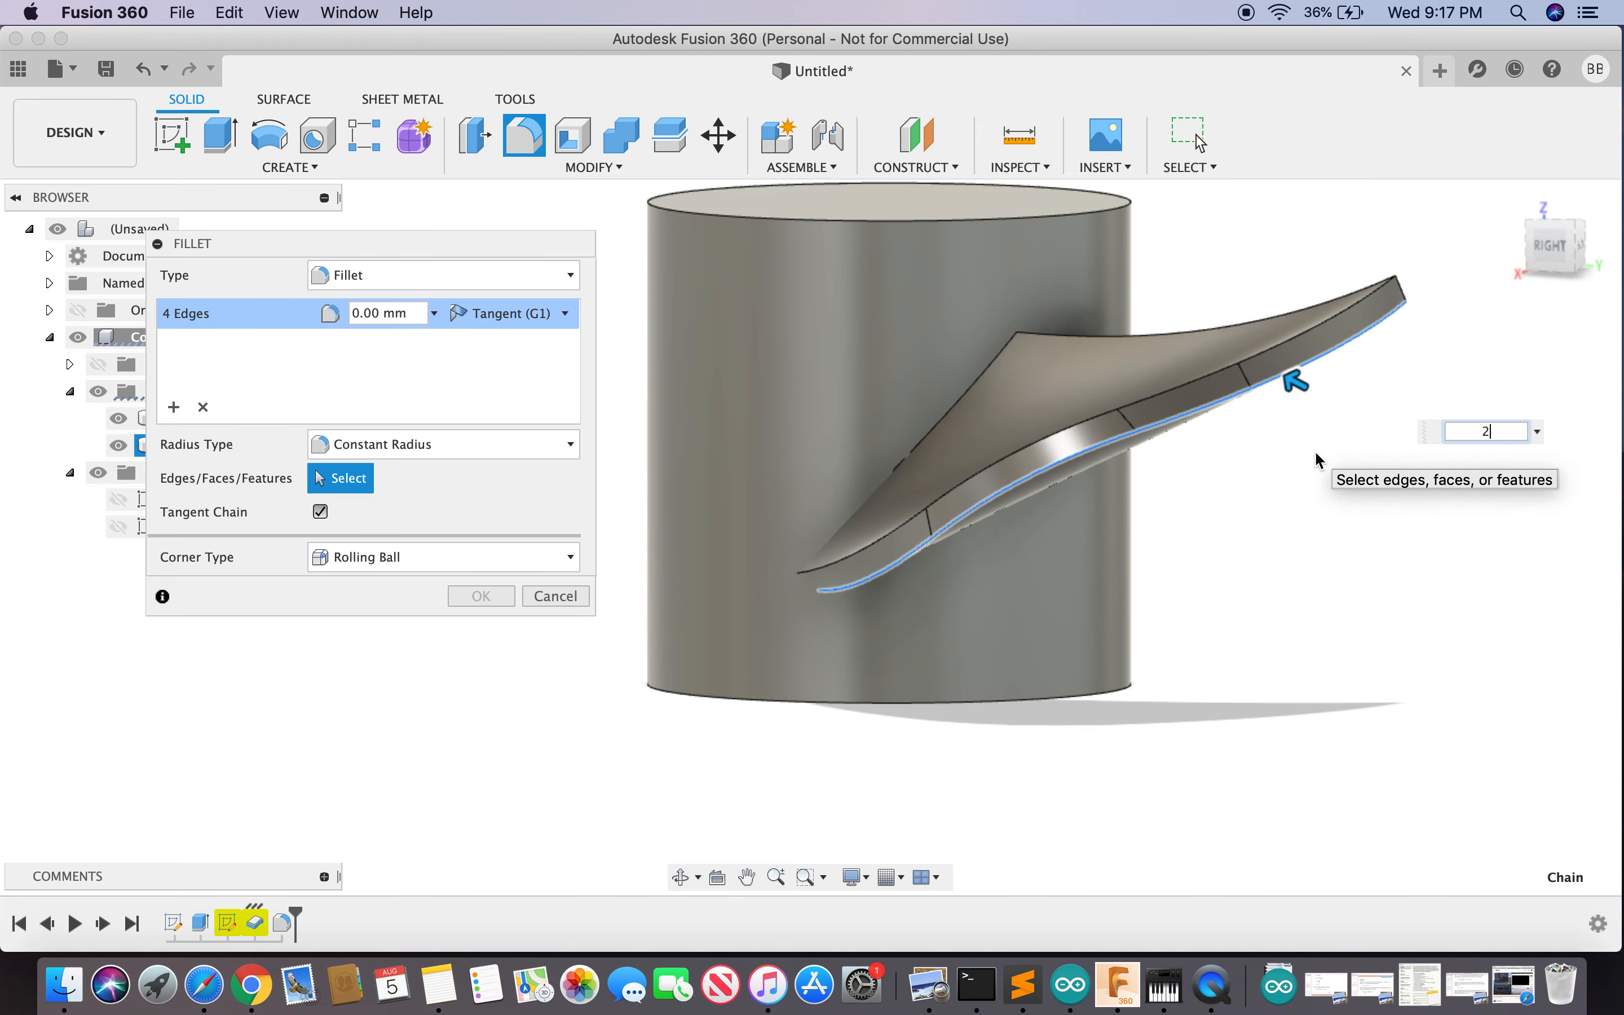
key("Return")
type(".5")
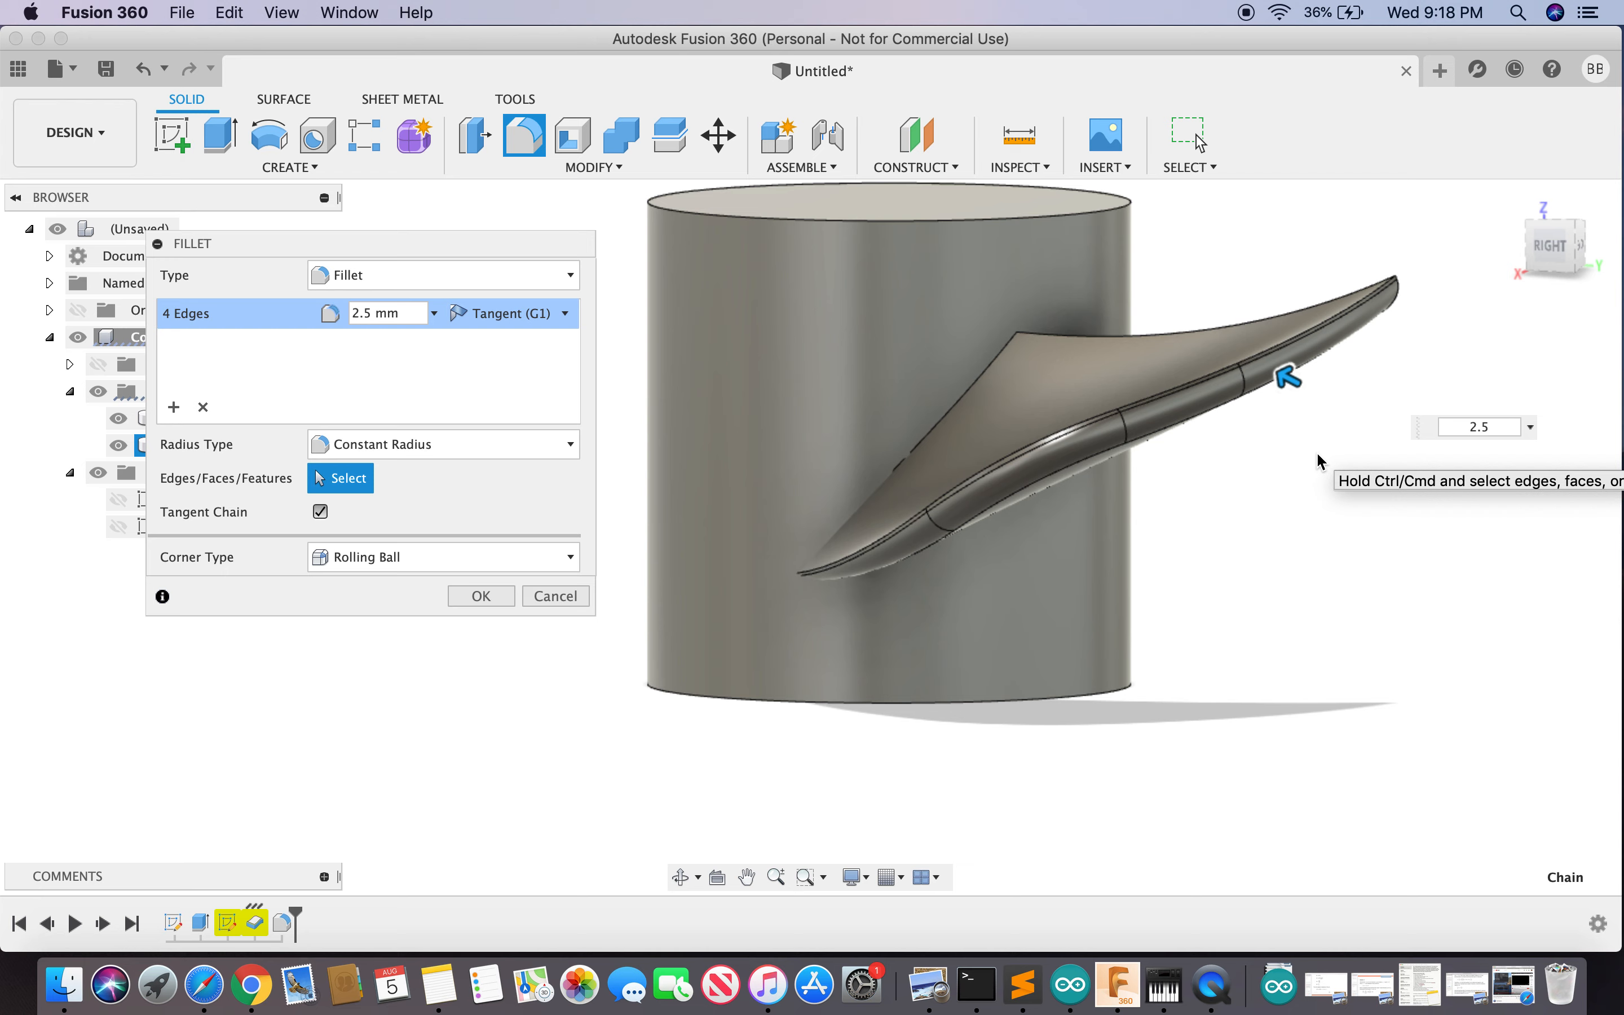
key("Return")
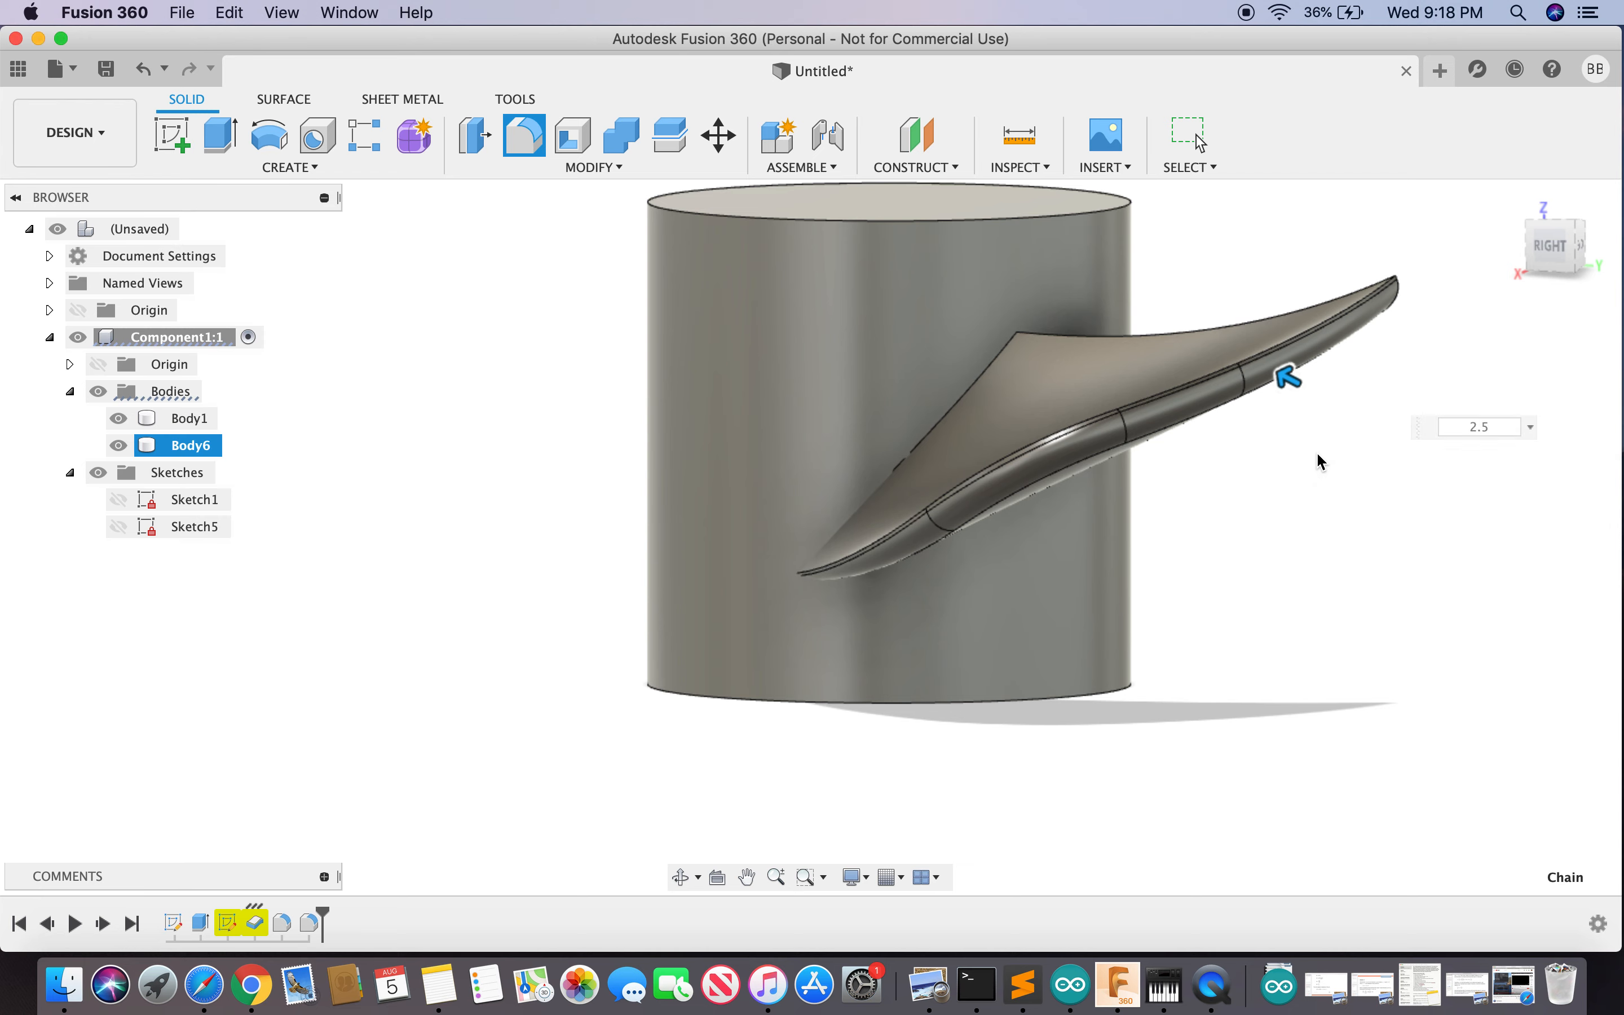
left_click_drag(1538, 261, 1463, 282)
type("sfil")
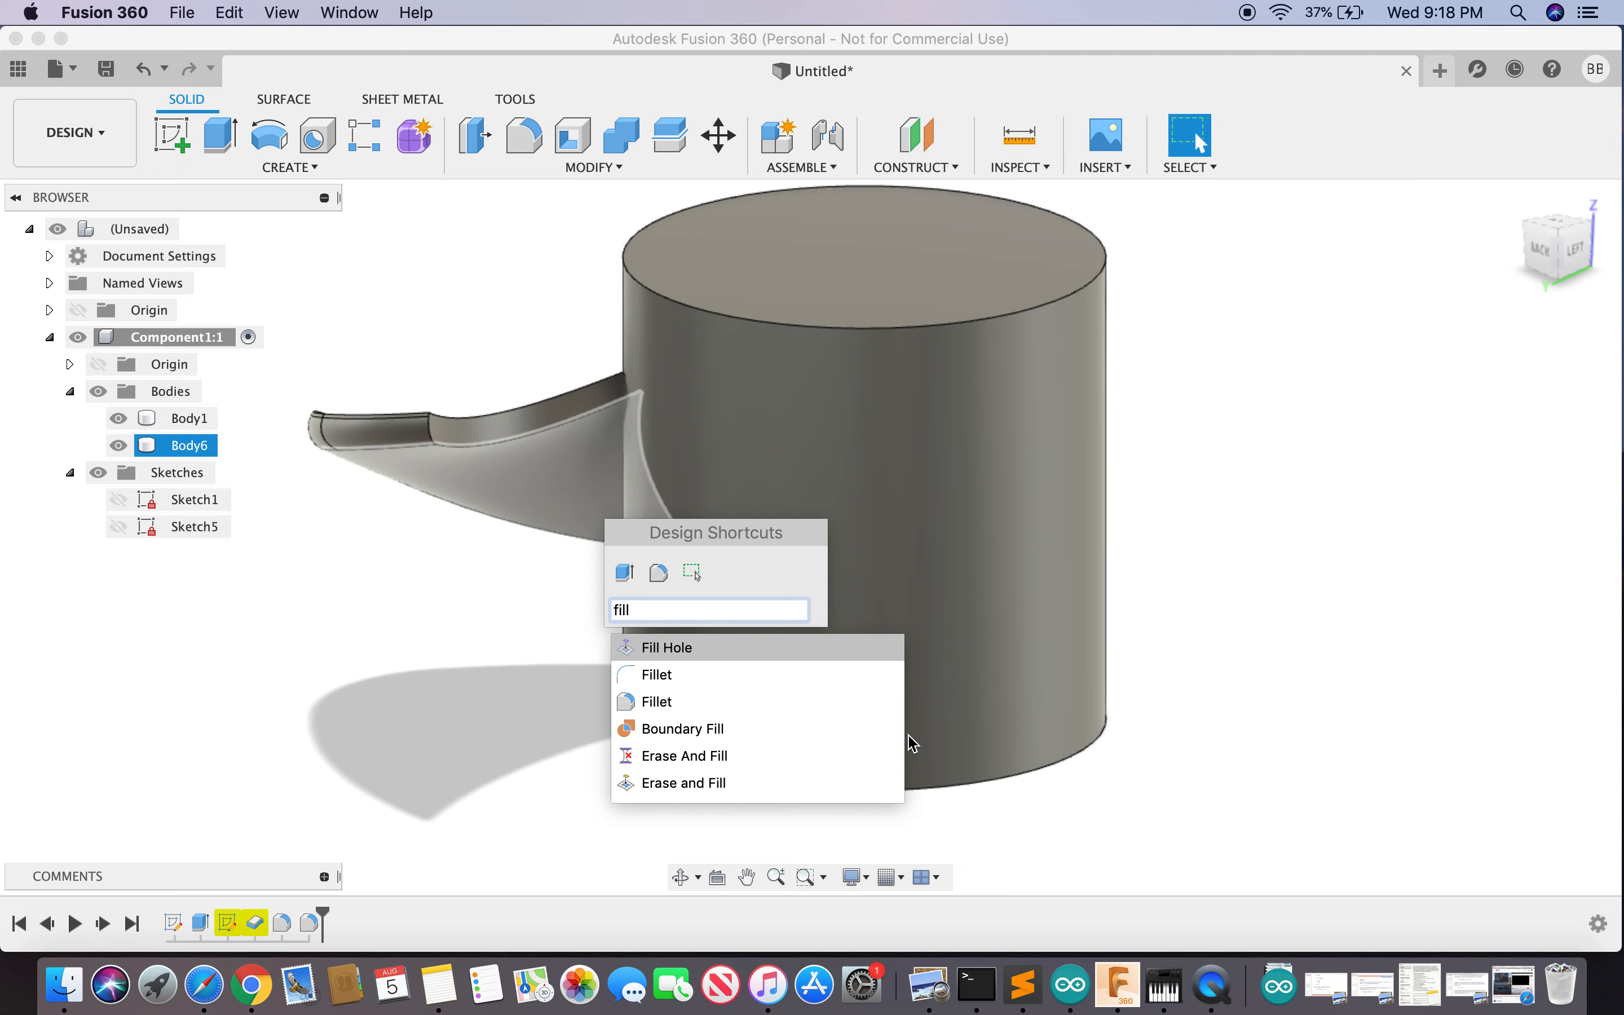
- Fillet the three-edge chain on the blade's back side with a 2.6 mm radius
left_click(727, 695)
left_click_drag(469, 244, 1595, 286)
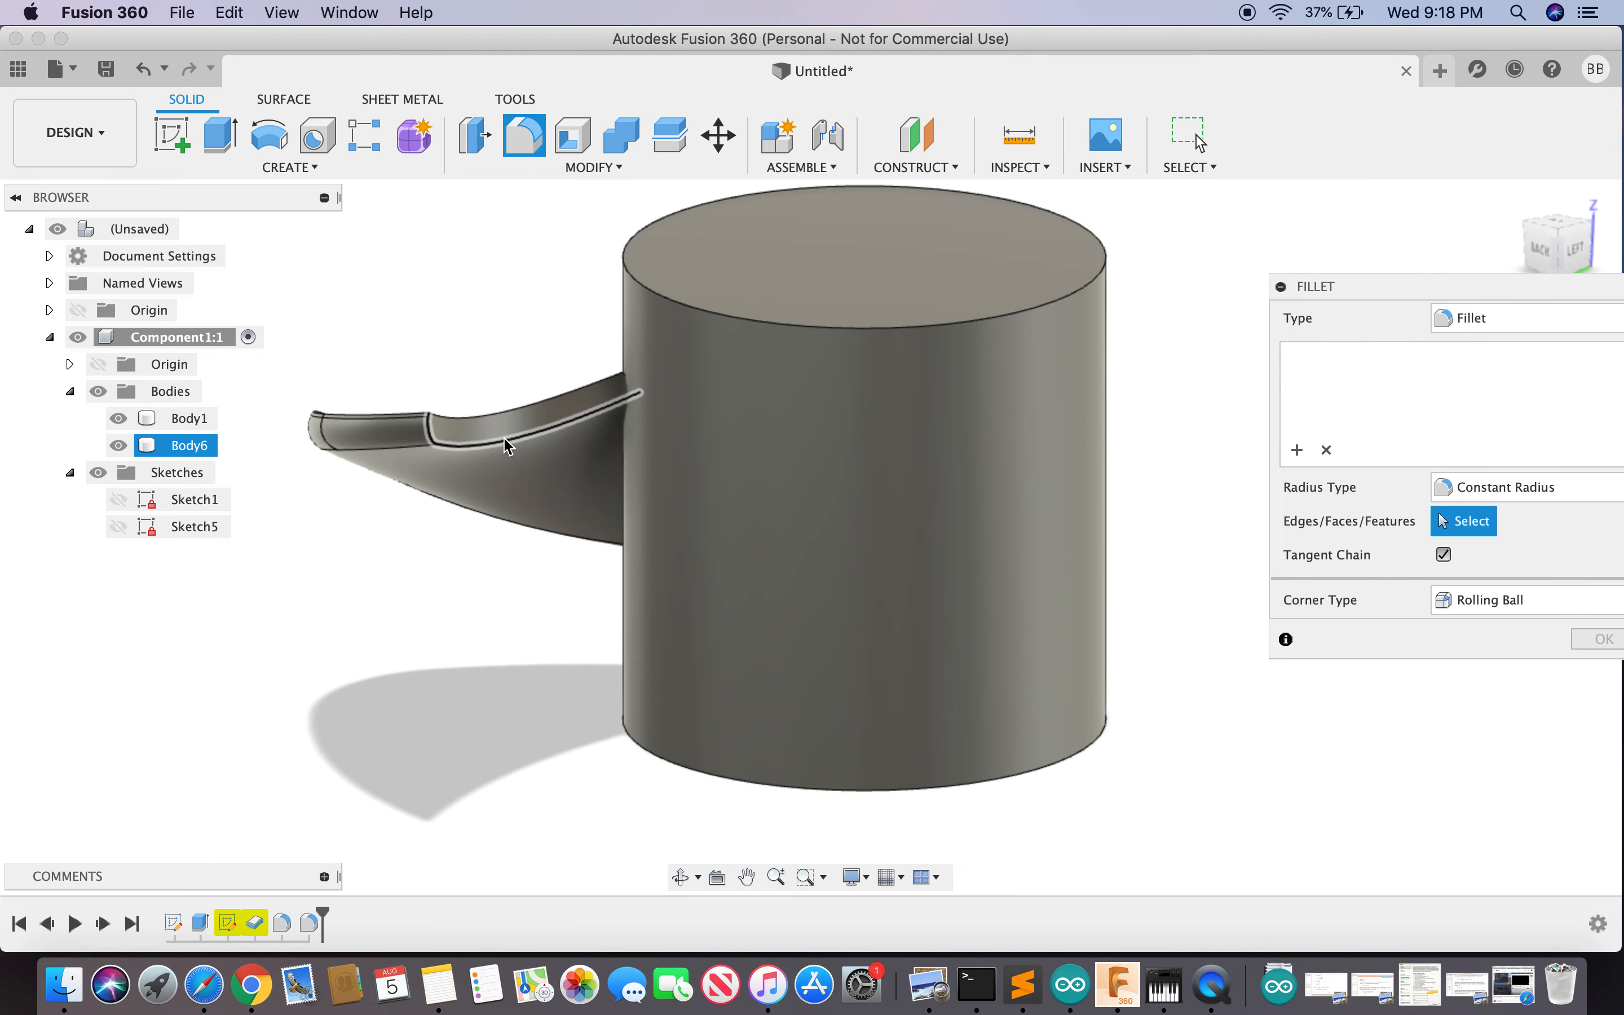
left_click(509, 438)
type("2.6")
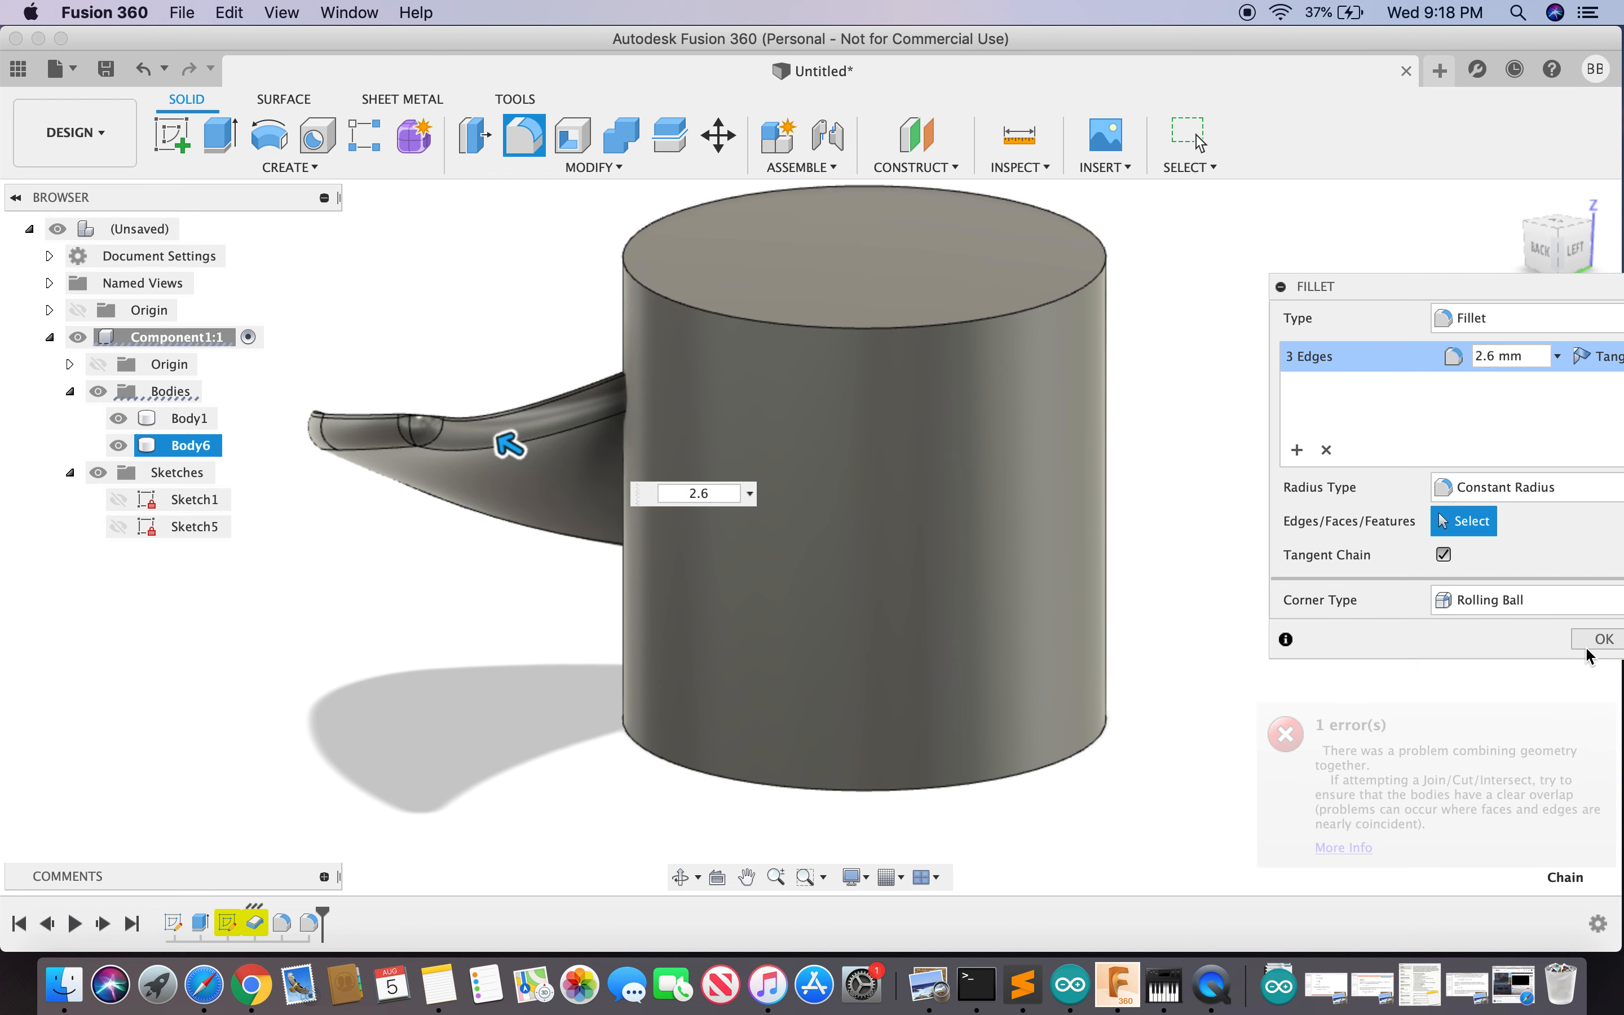
left_click(1600, 639)
mouse_move(1577, 257)
left_mouse_down()
mouse_move(1275, 443)
mouse_move(1066, 315)
mouse_move(889, 144)
mouse_move(839, 261)
mouse_move(812, 114)
mouse_move(798, 275)
mouse_move(805, 91)
mouse_move(725, 195)
mouse_move(728, 228)
mouse_move(768, 272)
mouse_move(926, 268)
mouse_move(852, 409)
mouse_move(758, 279)
left_mouse_up()
- Orbit to the model's right side and select the blade body, Body6
middle_click_drag(758, 278, 925, 289, "shift")
left_click(190, 445)
scroll(1268, 209, "down", 10)
scroll(1264, 204, "up", 8)
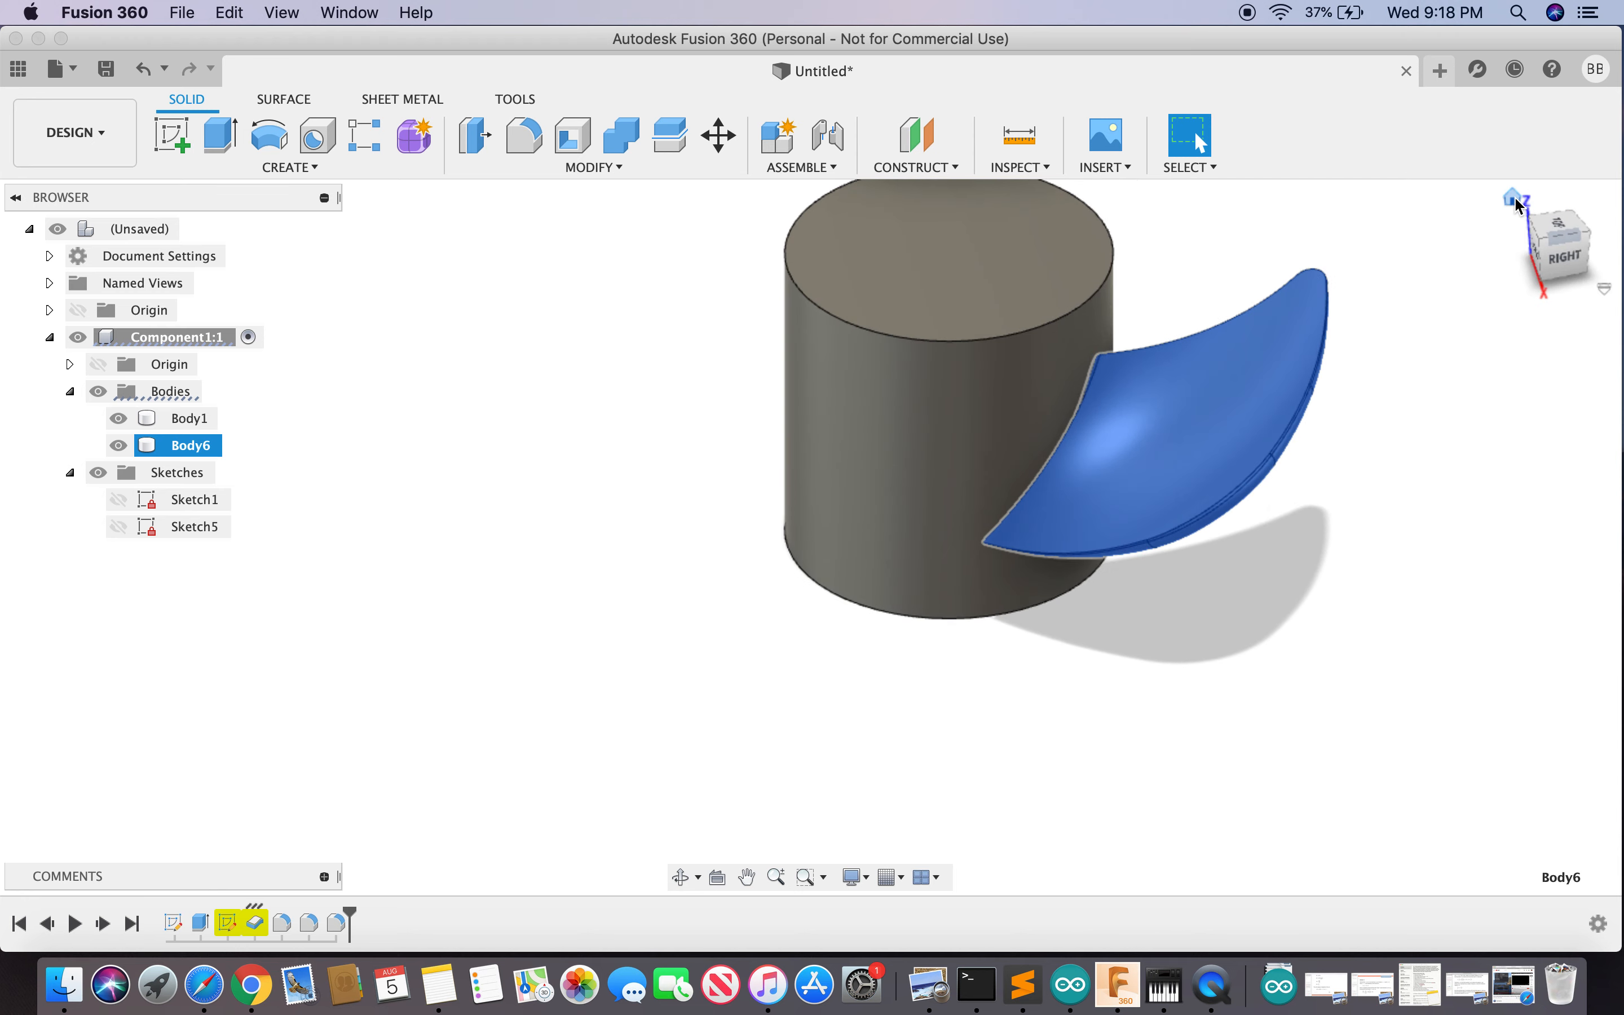
- Return to the Home view, clear the Body6 selection, and bring up Design Shortcuts
left_click(1516, 200)
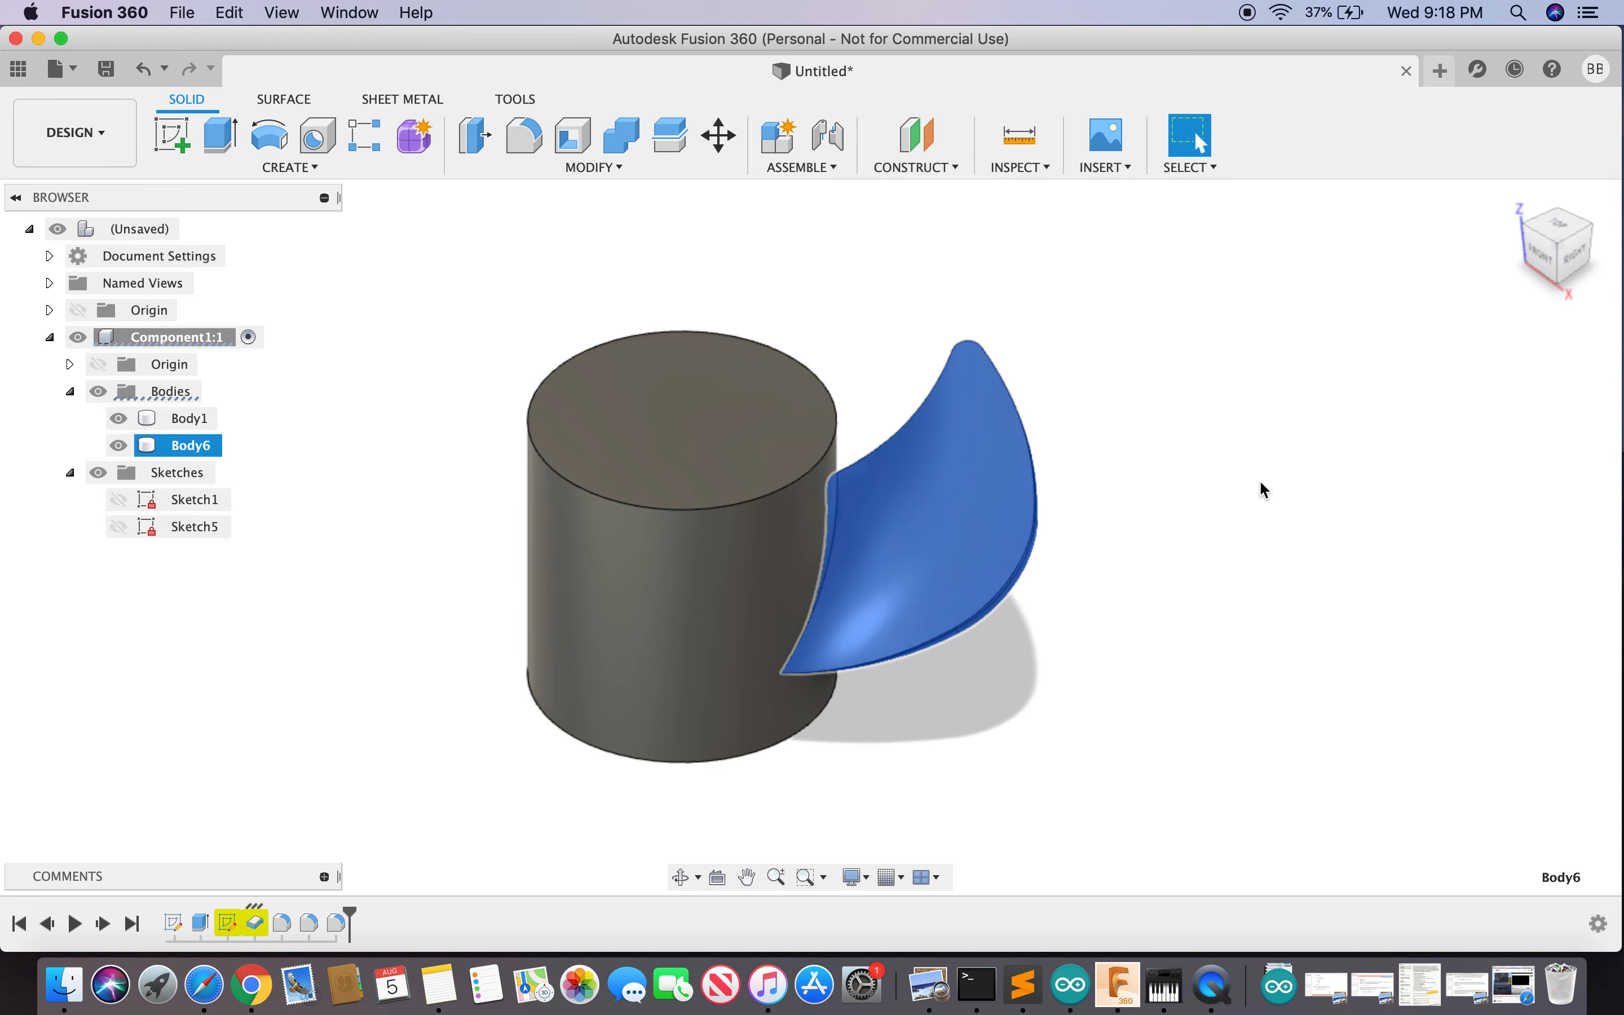
left_click(1239, 365)
key("s")
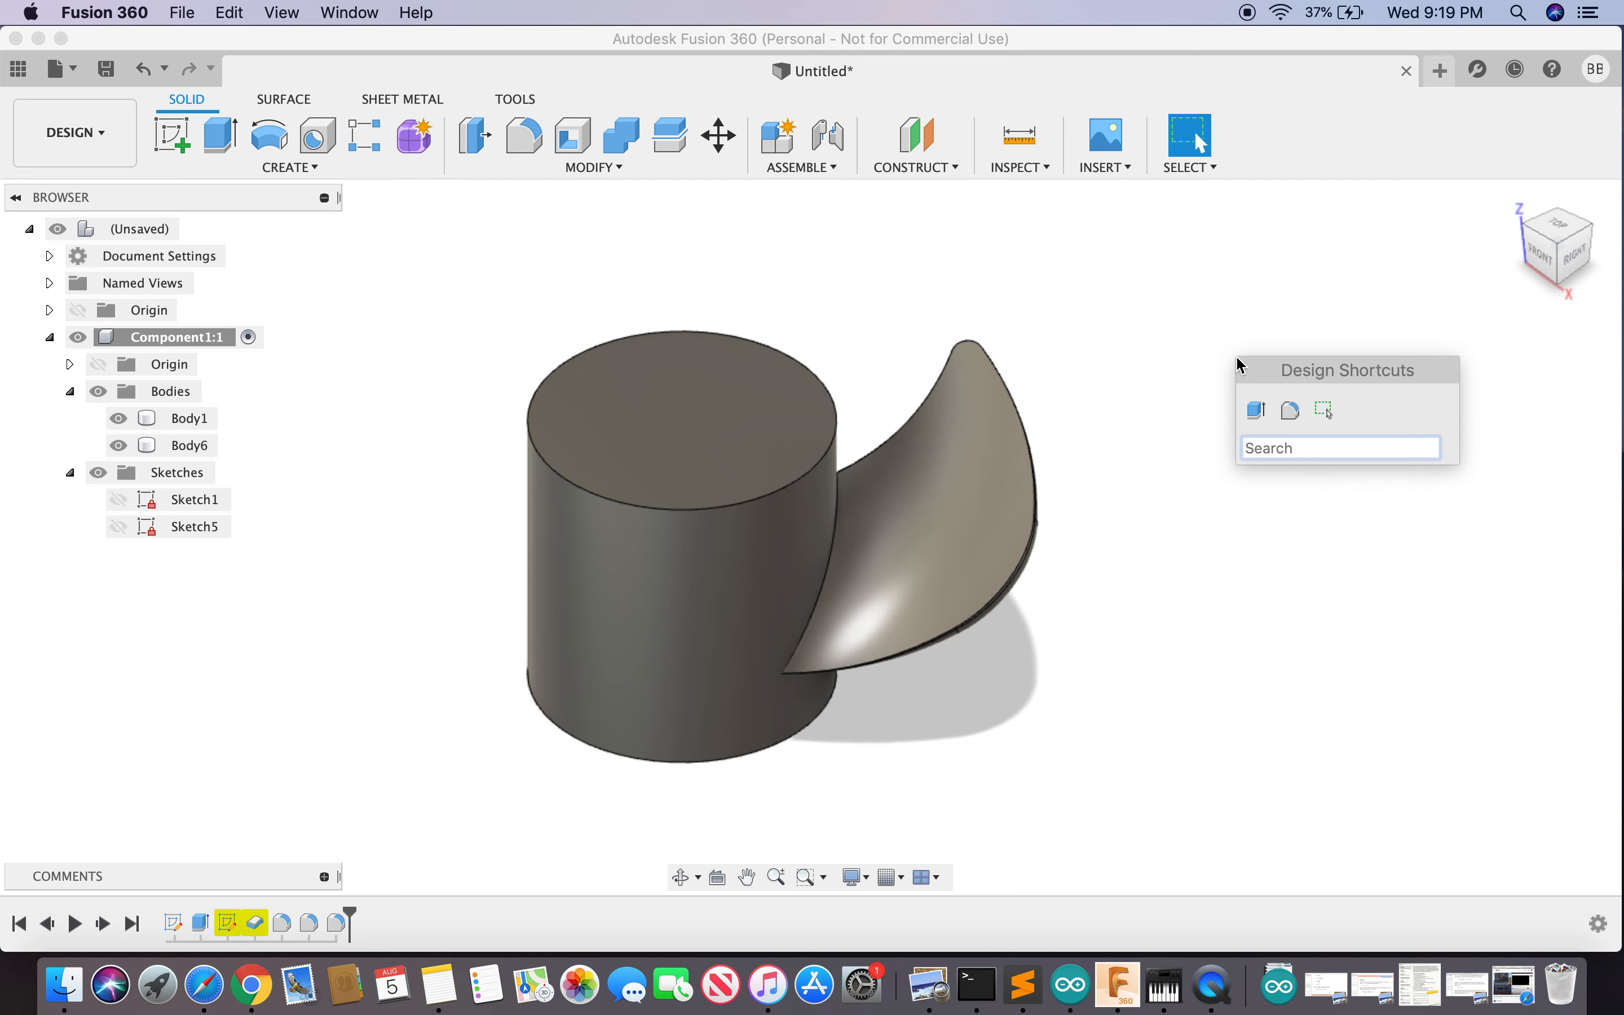
- Search Design Shortcuts for 'ci', then 'patt', and dismiss the search
type("patt")
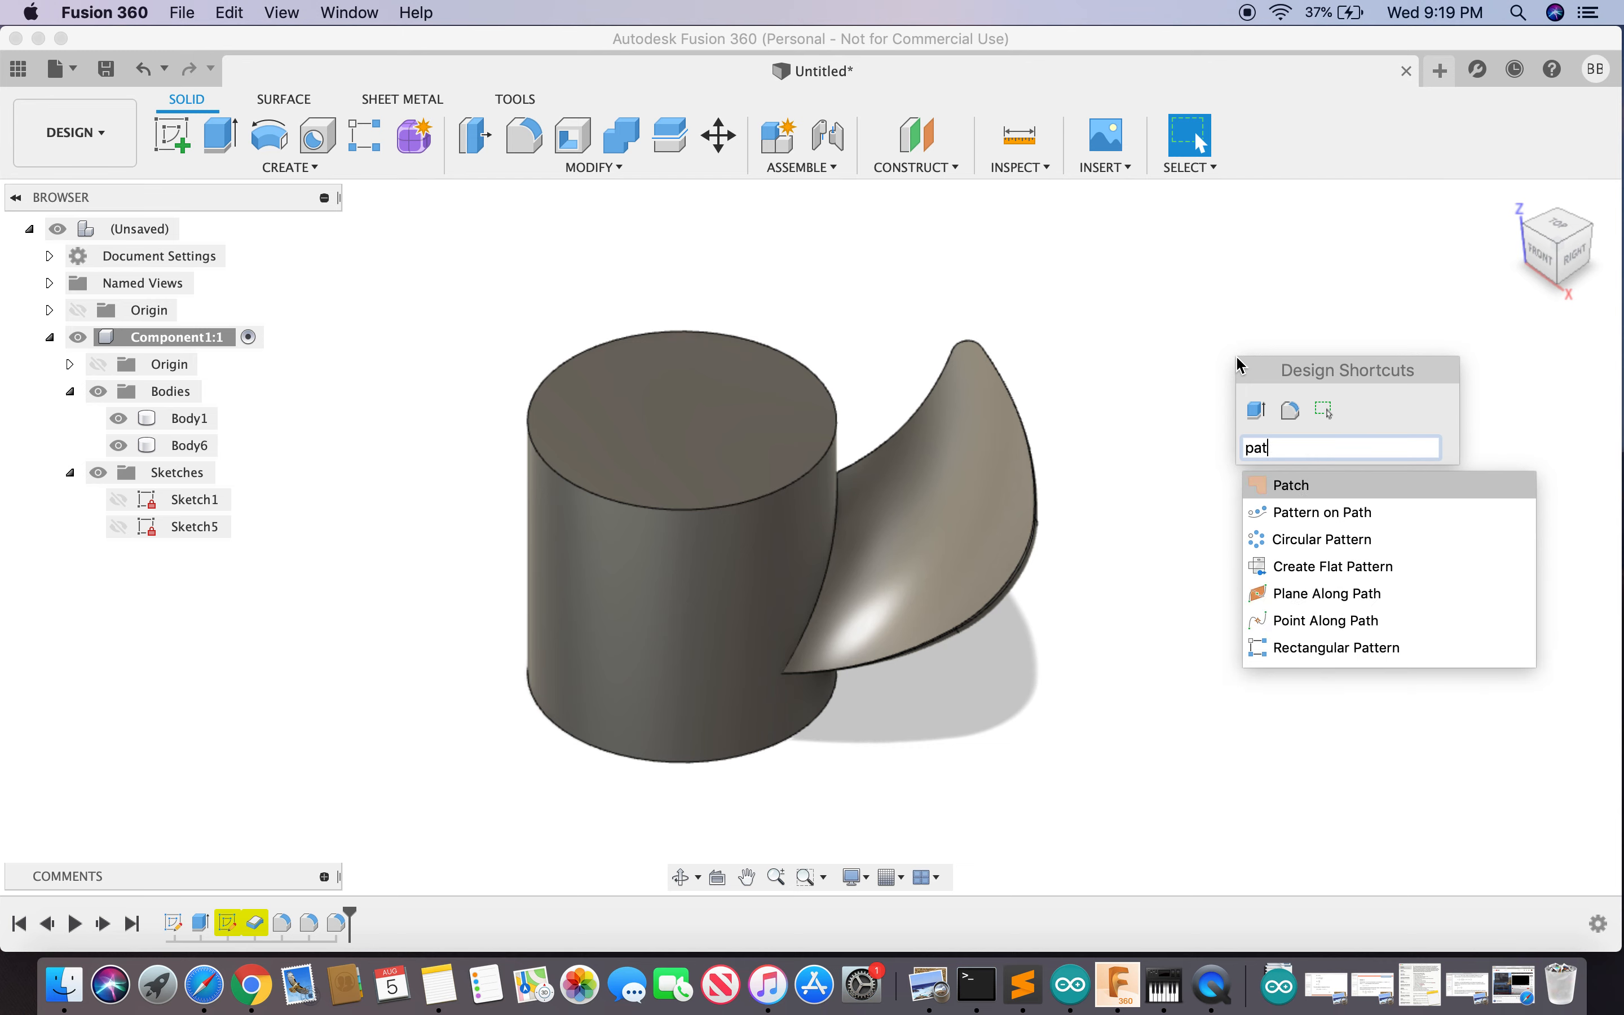
key("Escape")
- From a side view, select Body6, search 'ci' and browse the Circular pattern options
middle_click_drag(1237, 364, 1047, 194, "shift")
left_click(190, 446)
type("sci")
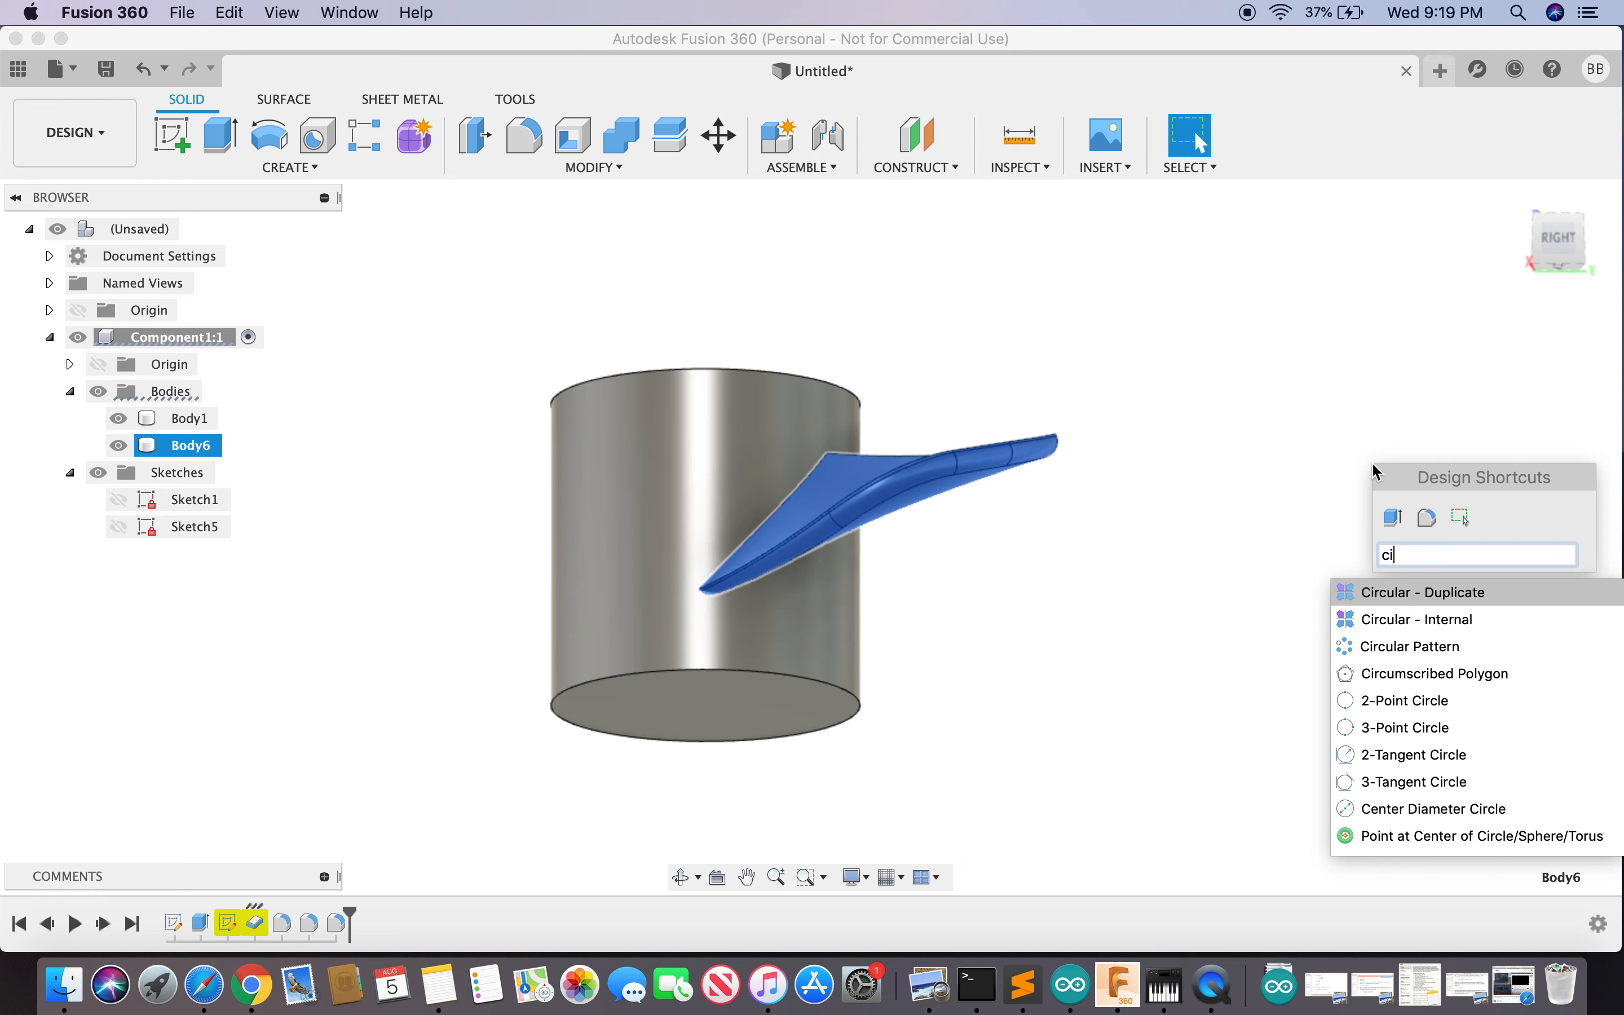
key("Down")
key("Down")
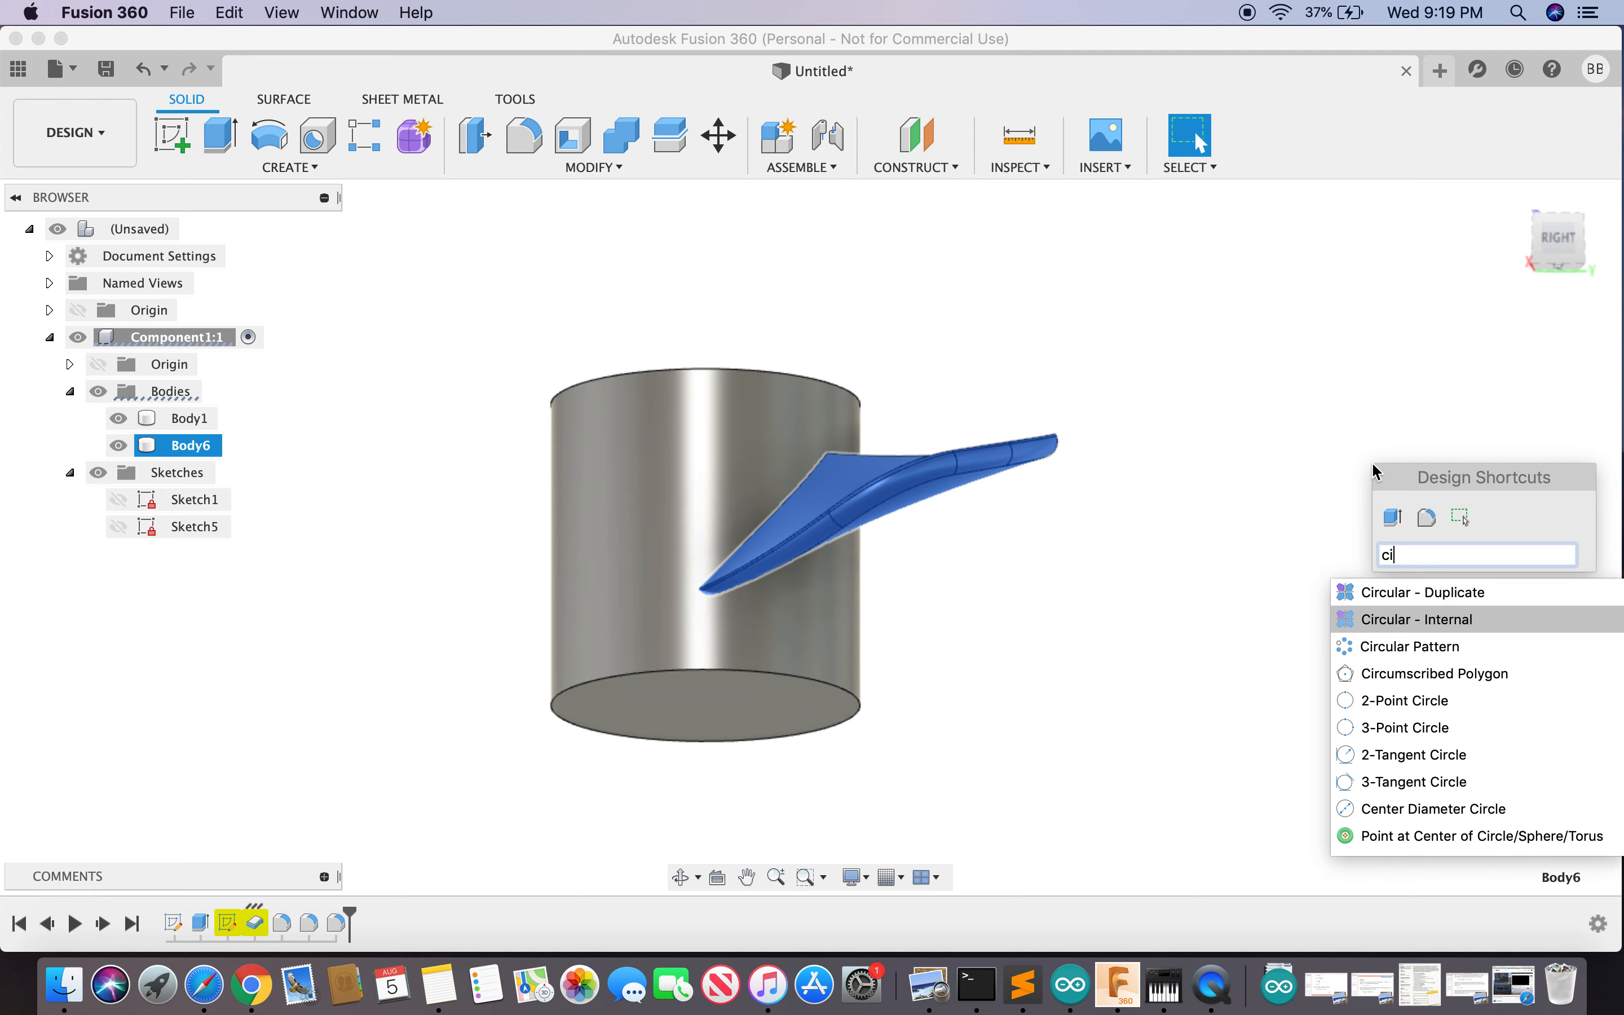
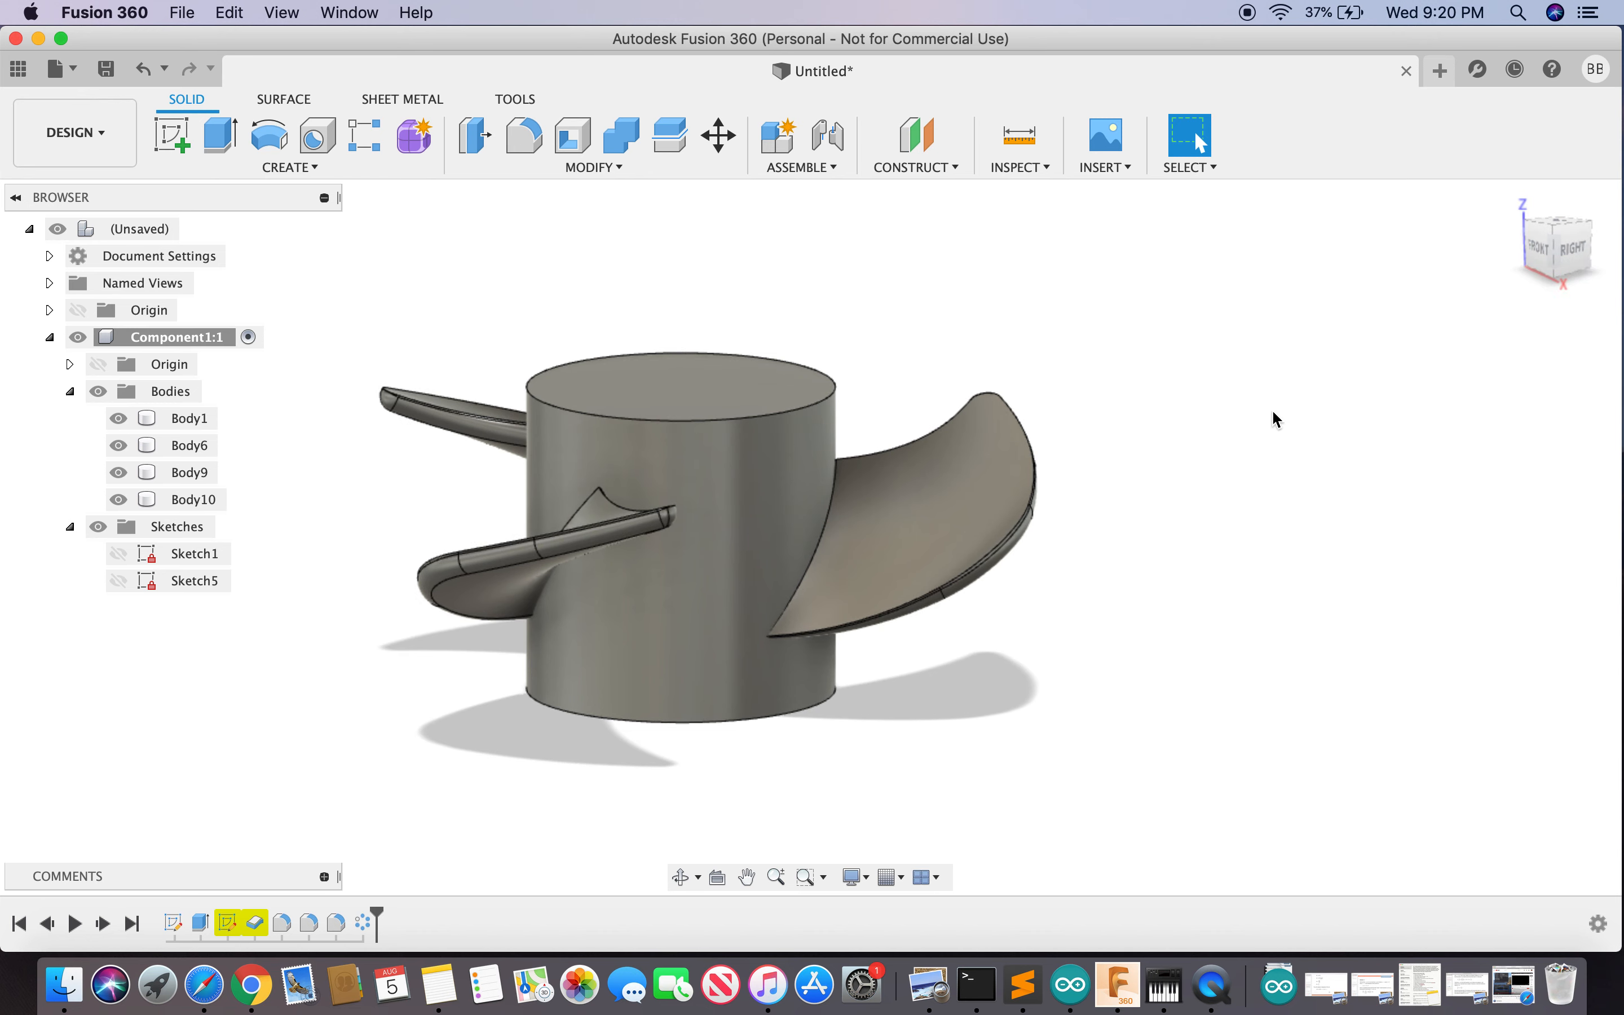
- Orbit the three-bladed propeller to inspect its top and underside
left_click_drag(1575, 247, 1554, 258)
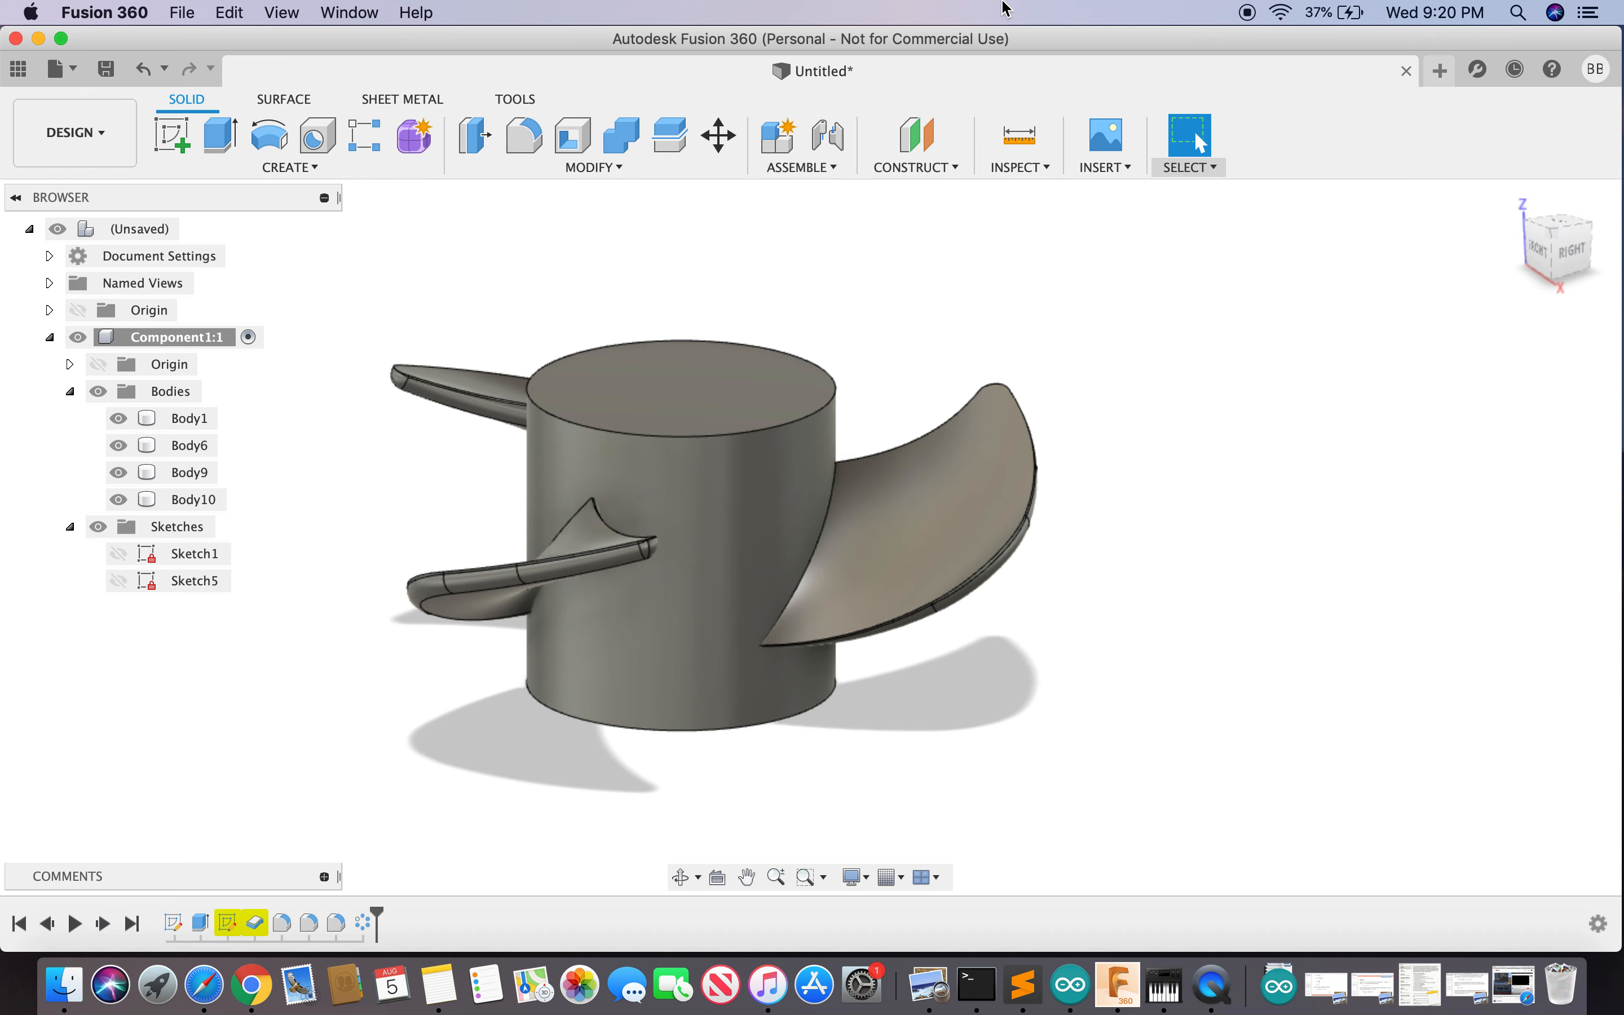
left_click_drag(1568, 253, 1557, 158)
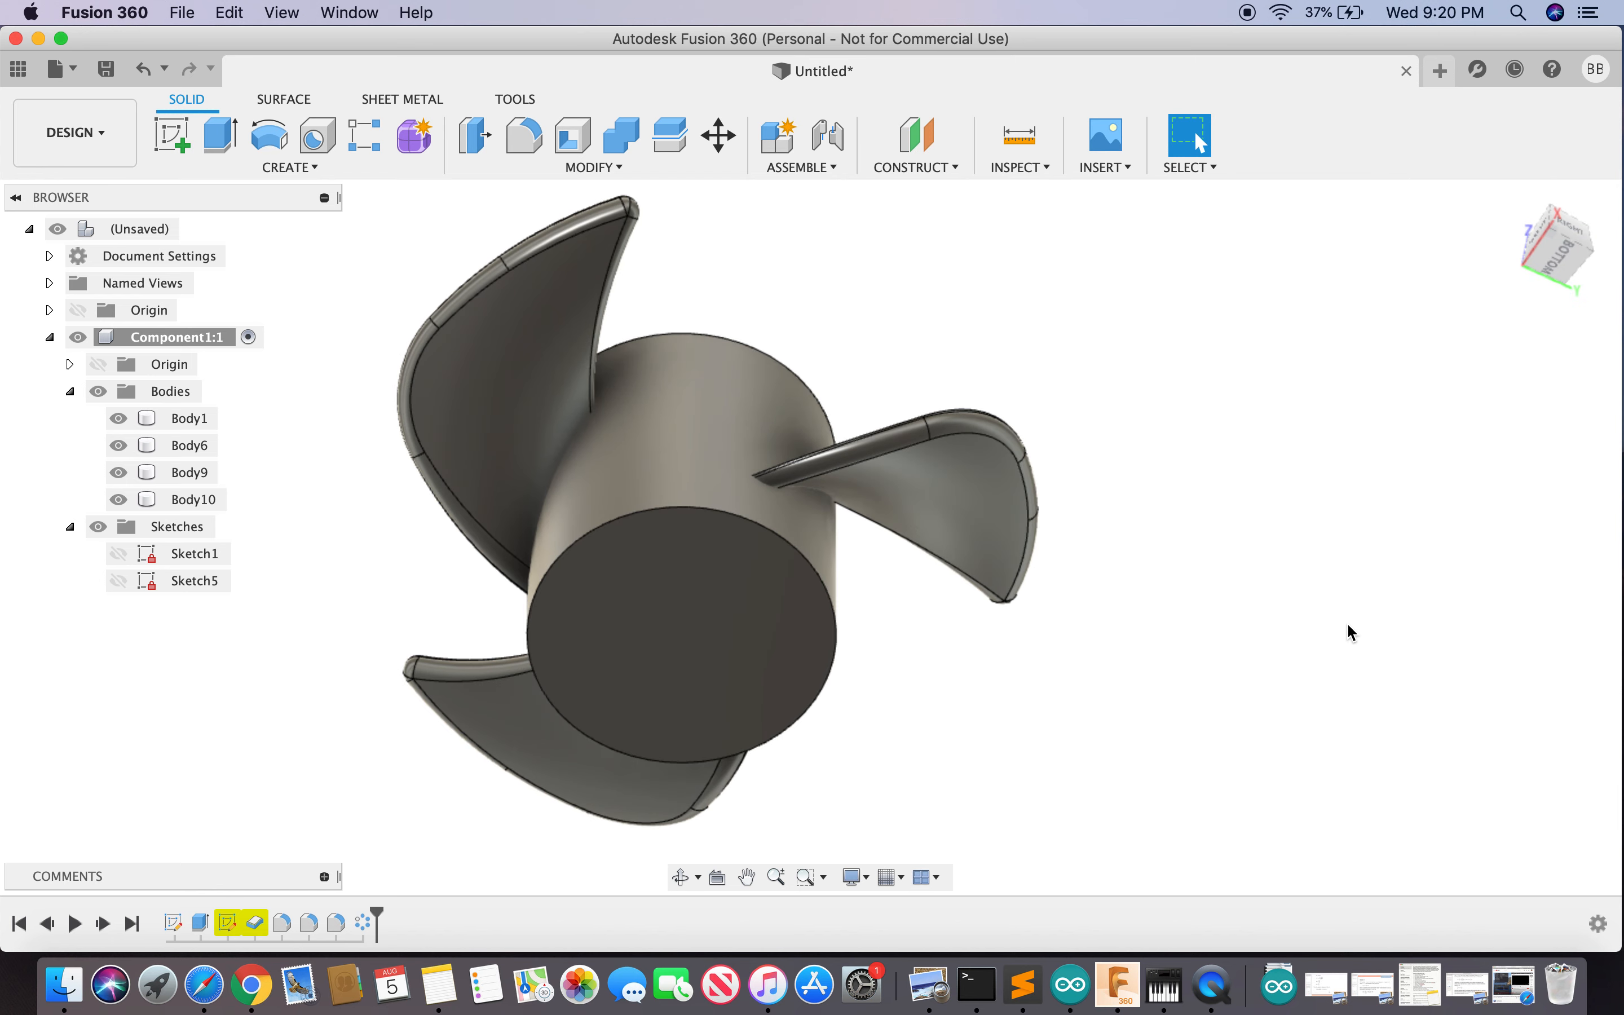
type("sshel")
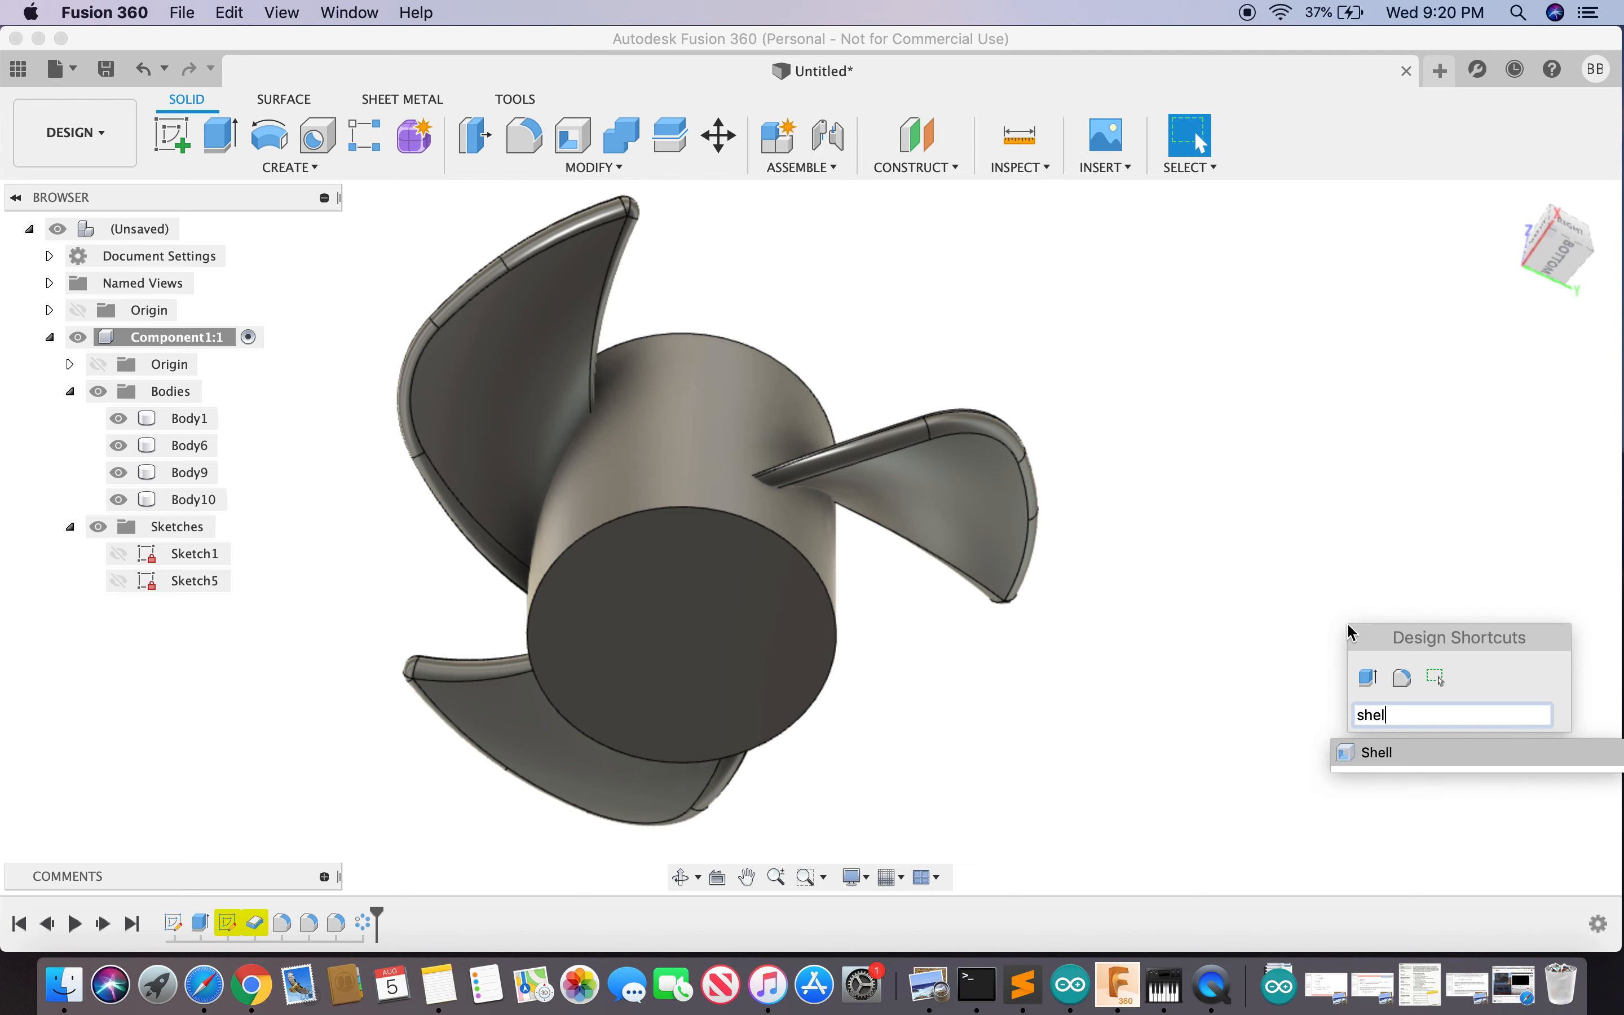
- Shell the hub with 3 mm walls, removing its end face to leave it open
left_click(1384, 752)
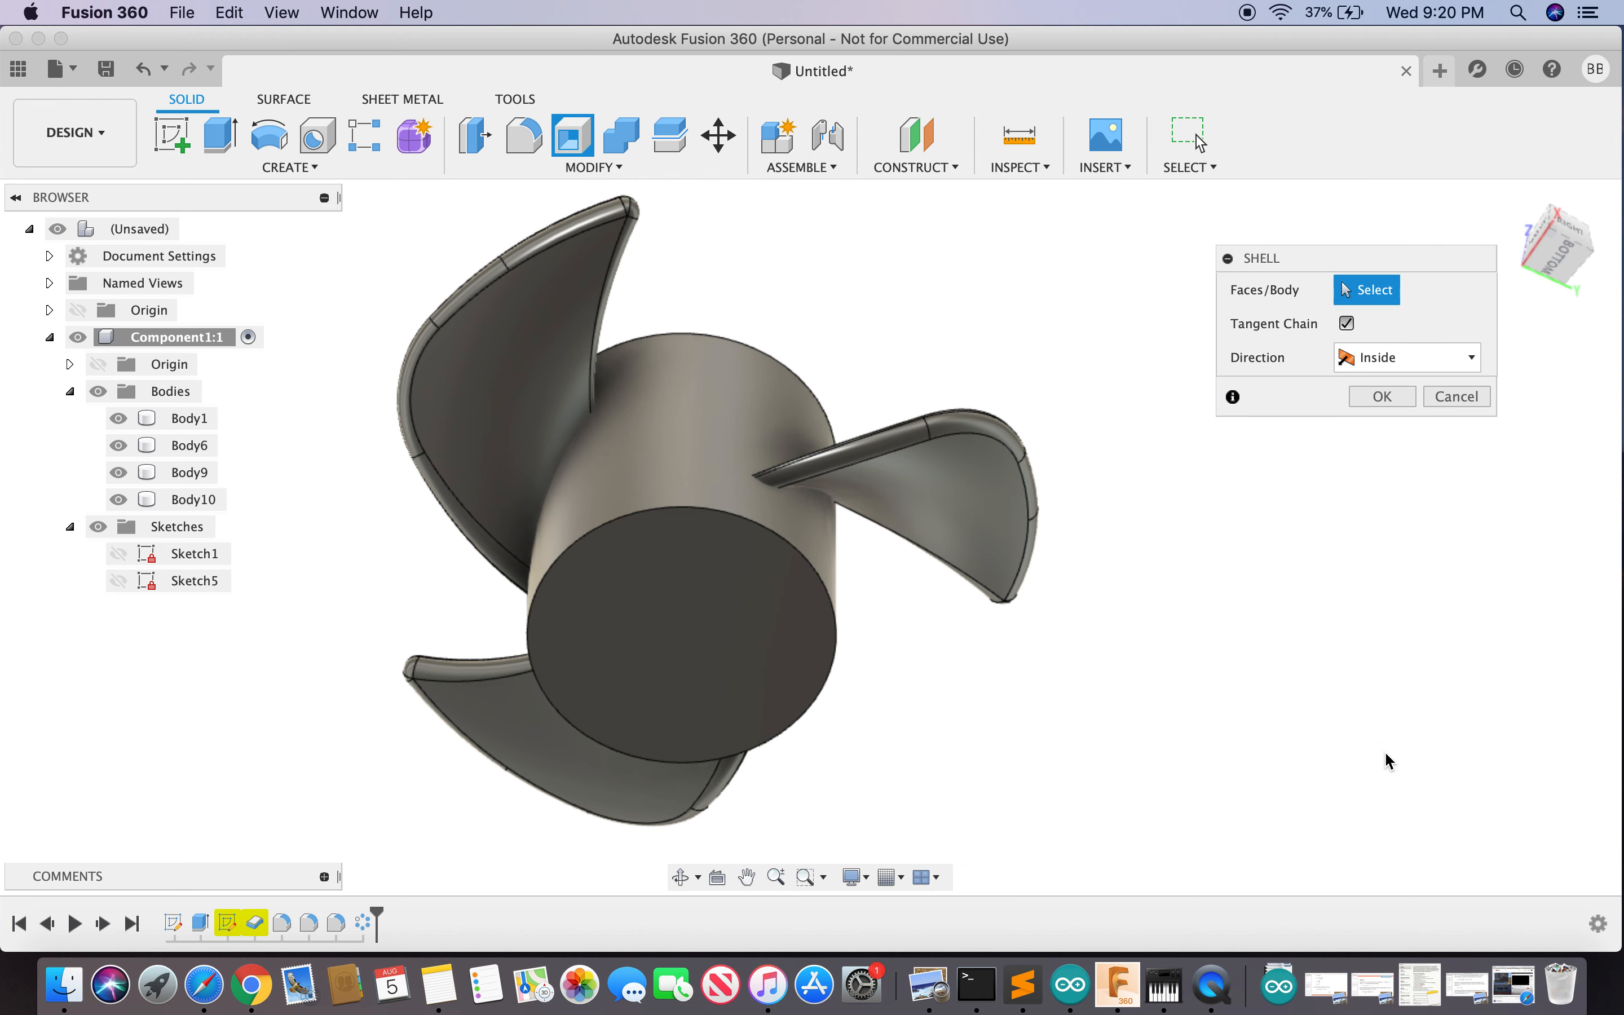
left_click(702, 638)
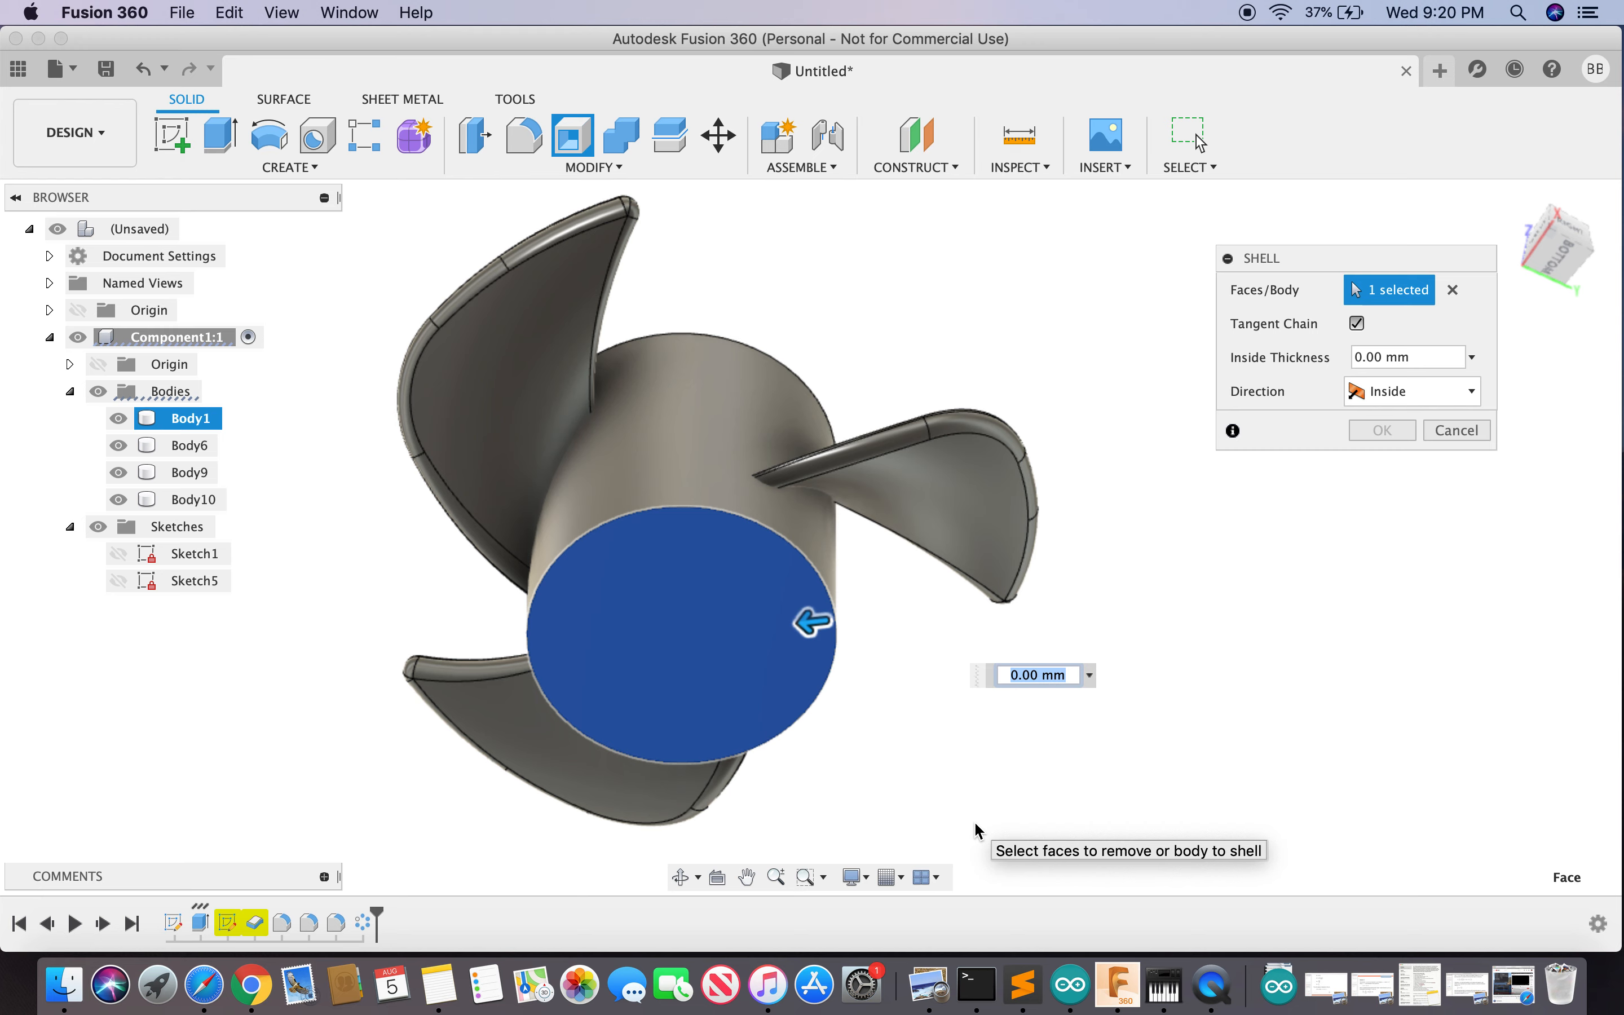
type("1")
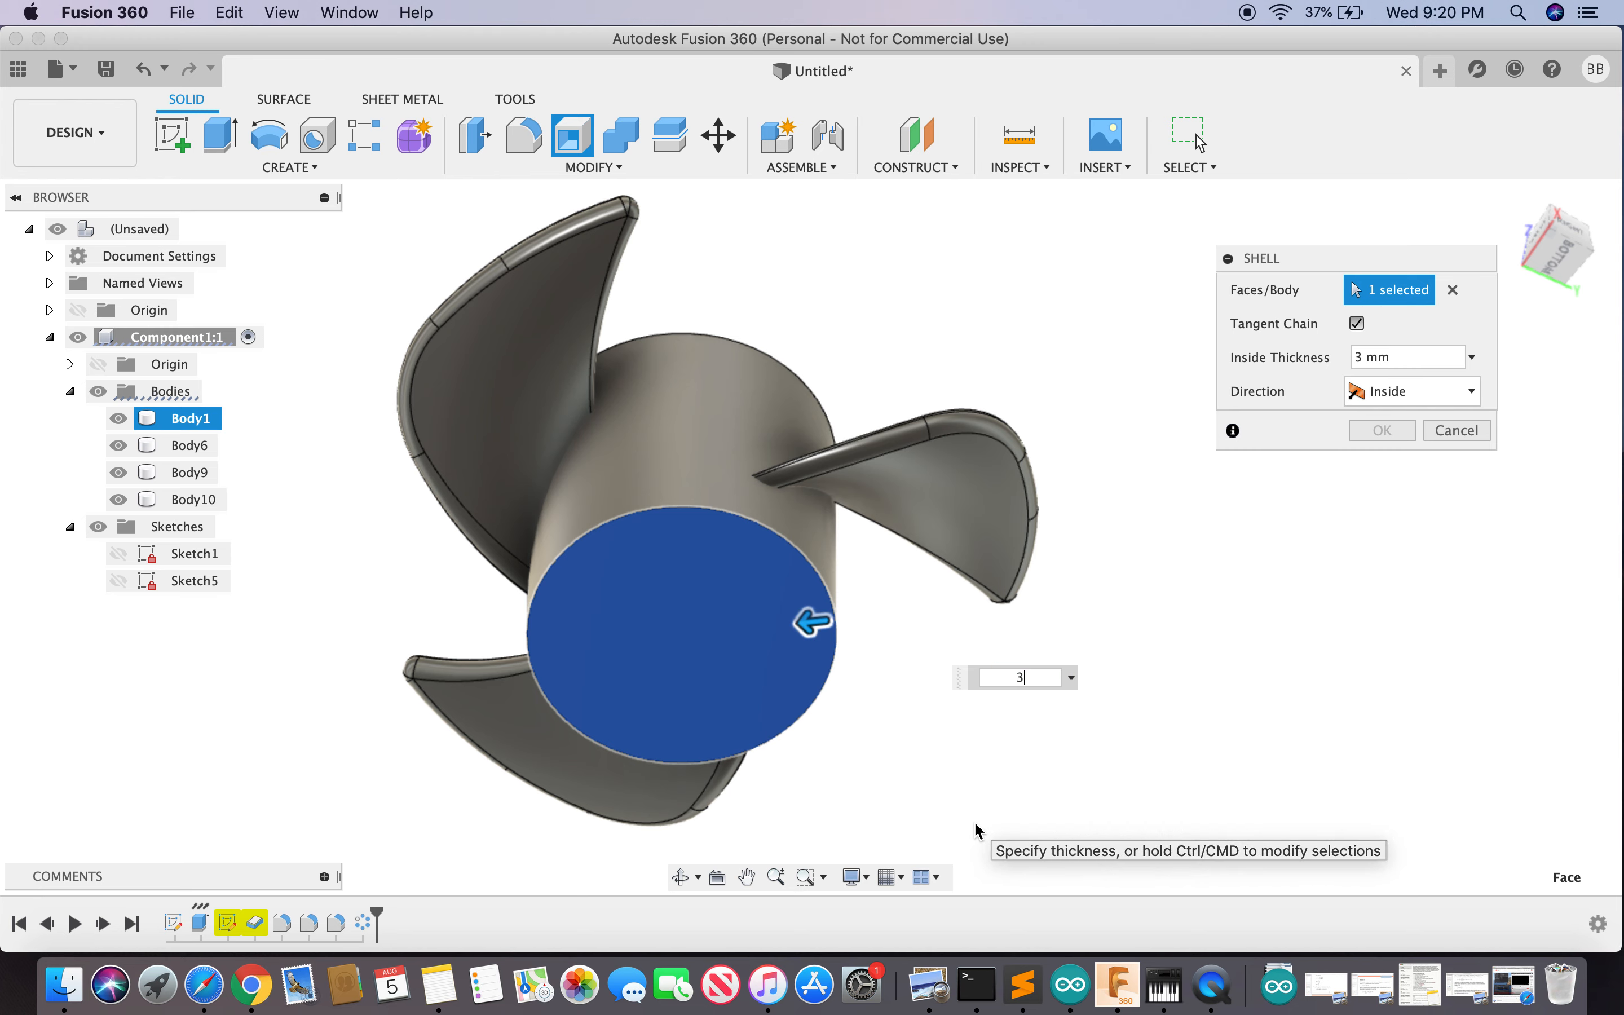
key("Return")
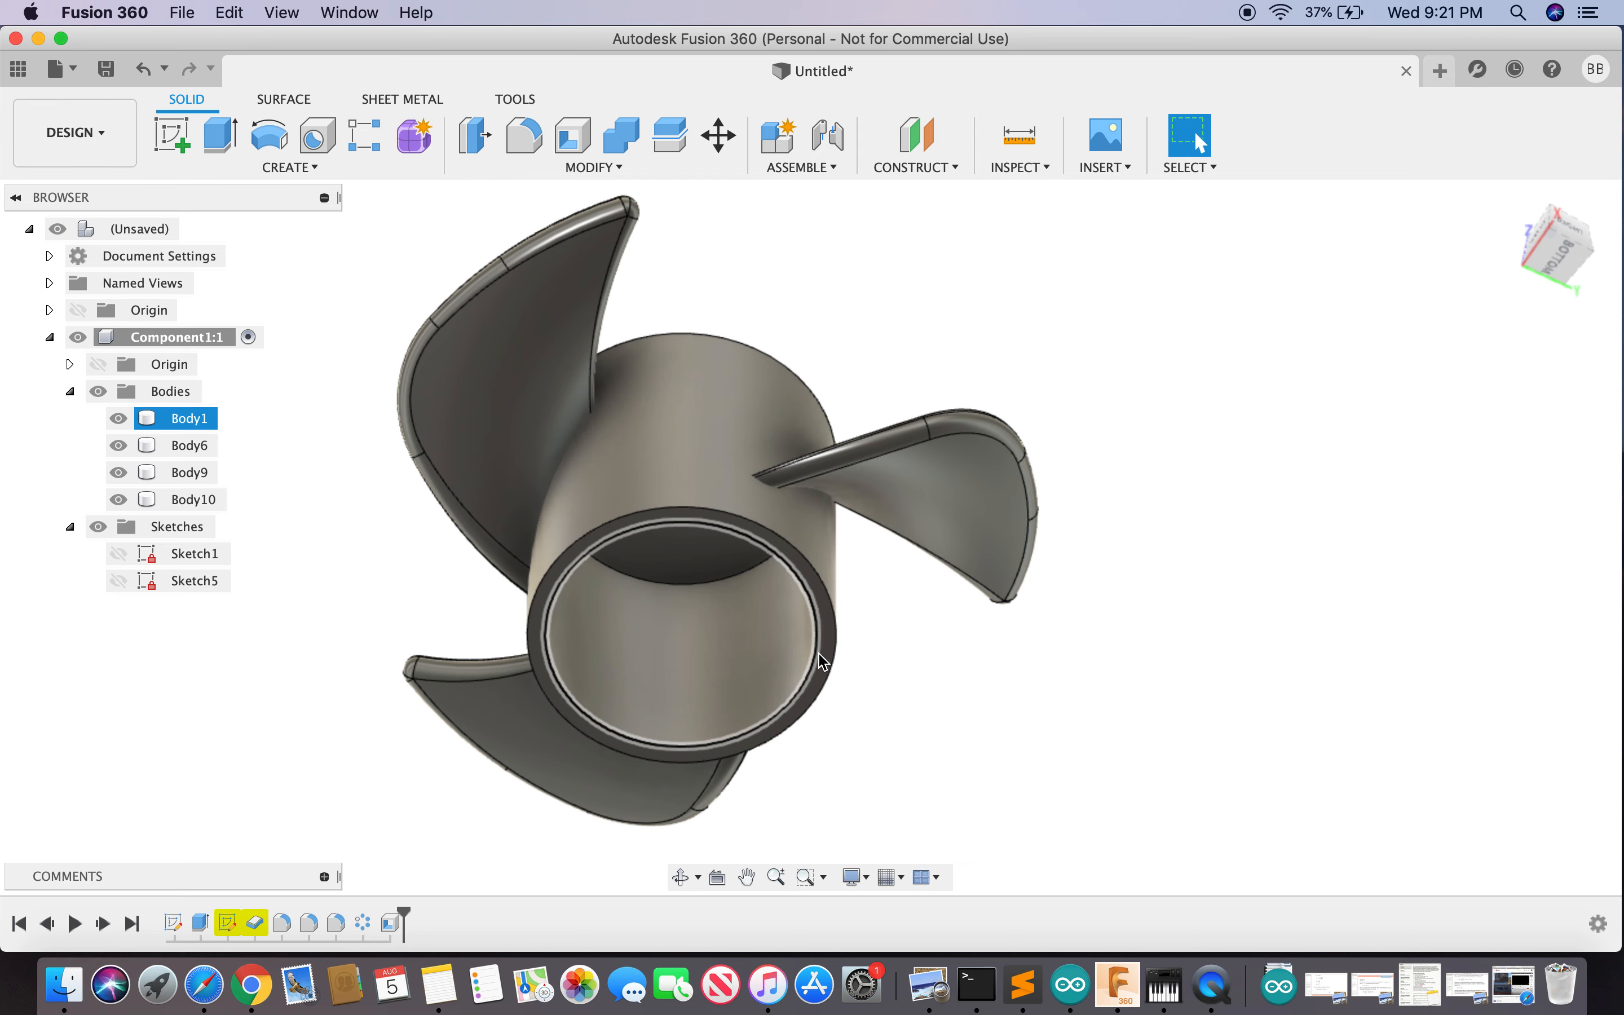
left_click(1402, 680)
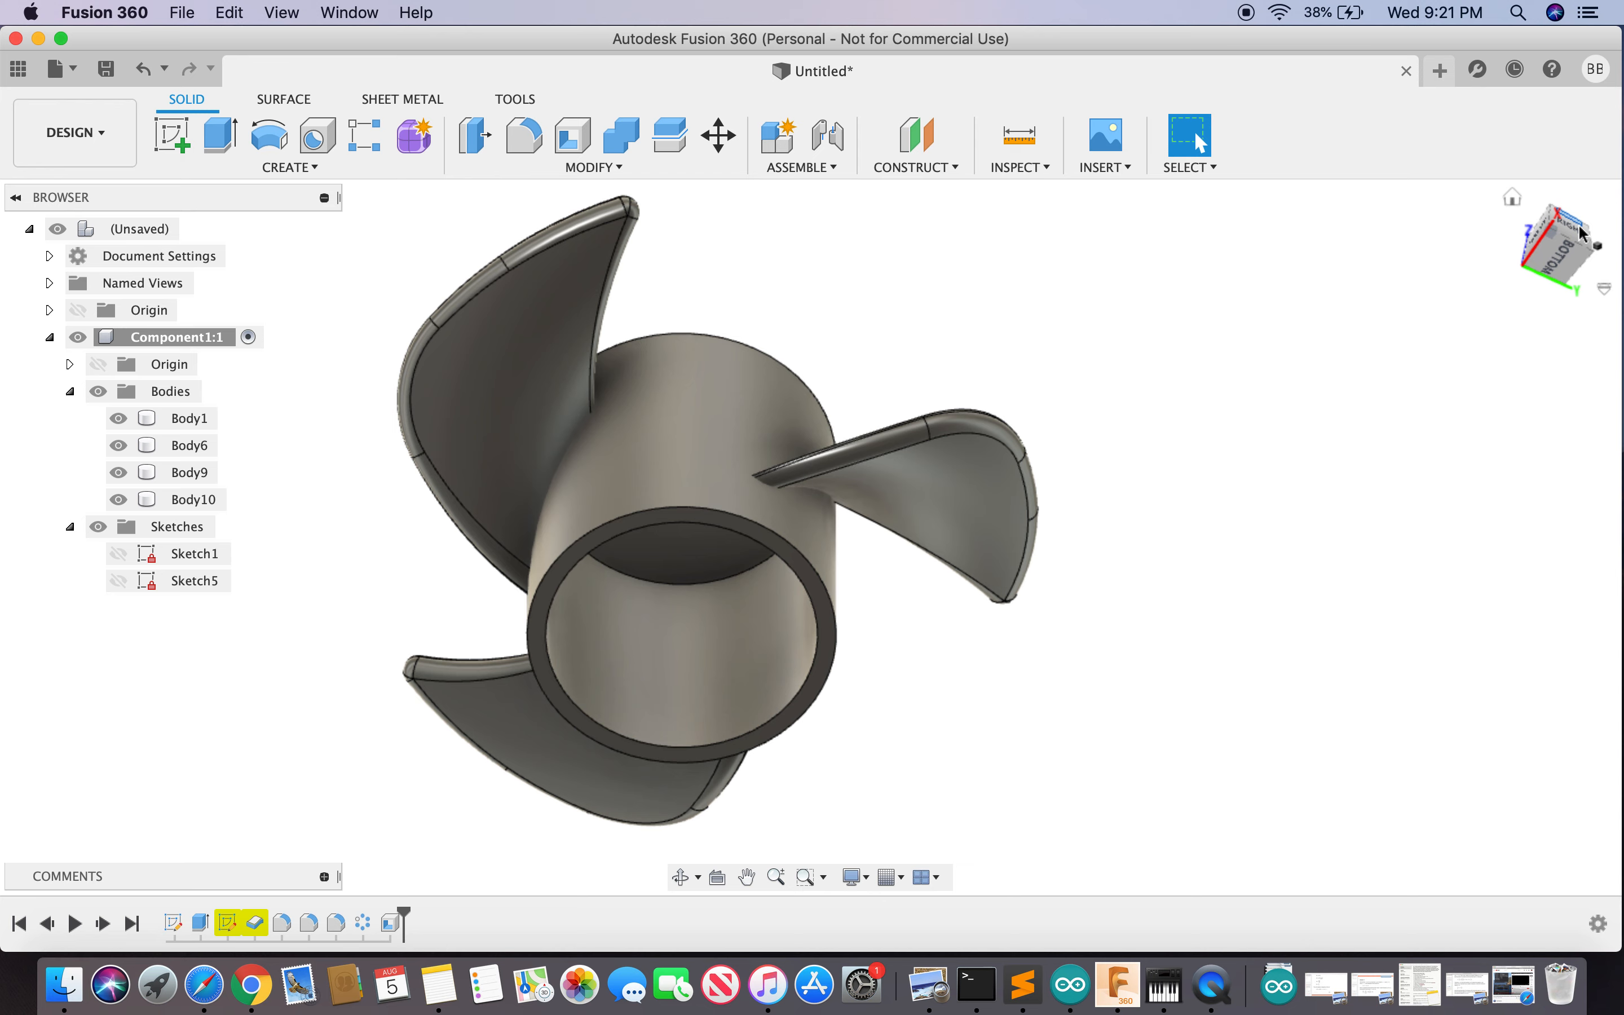
left_click(635, 750)
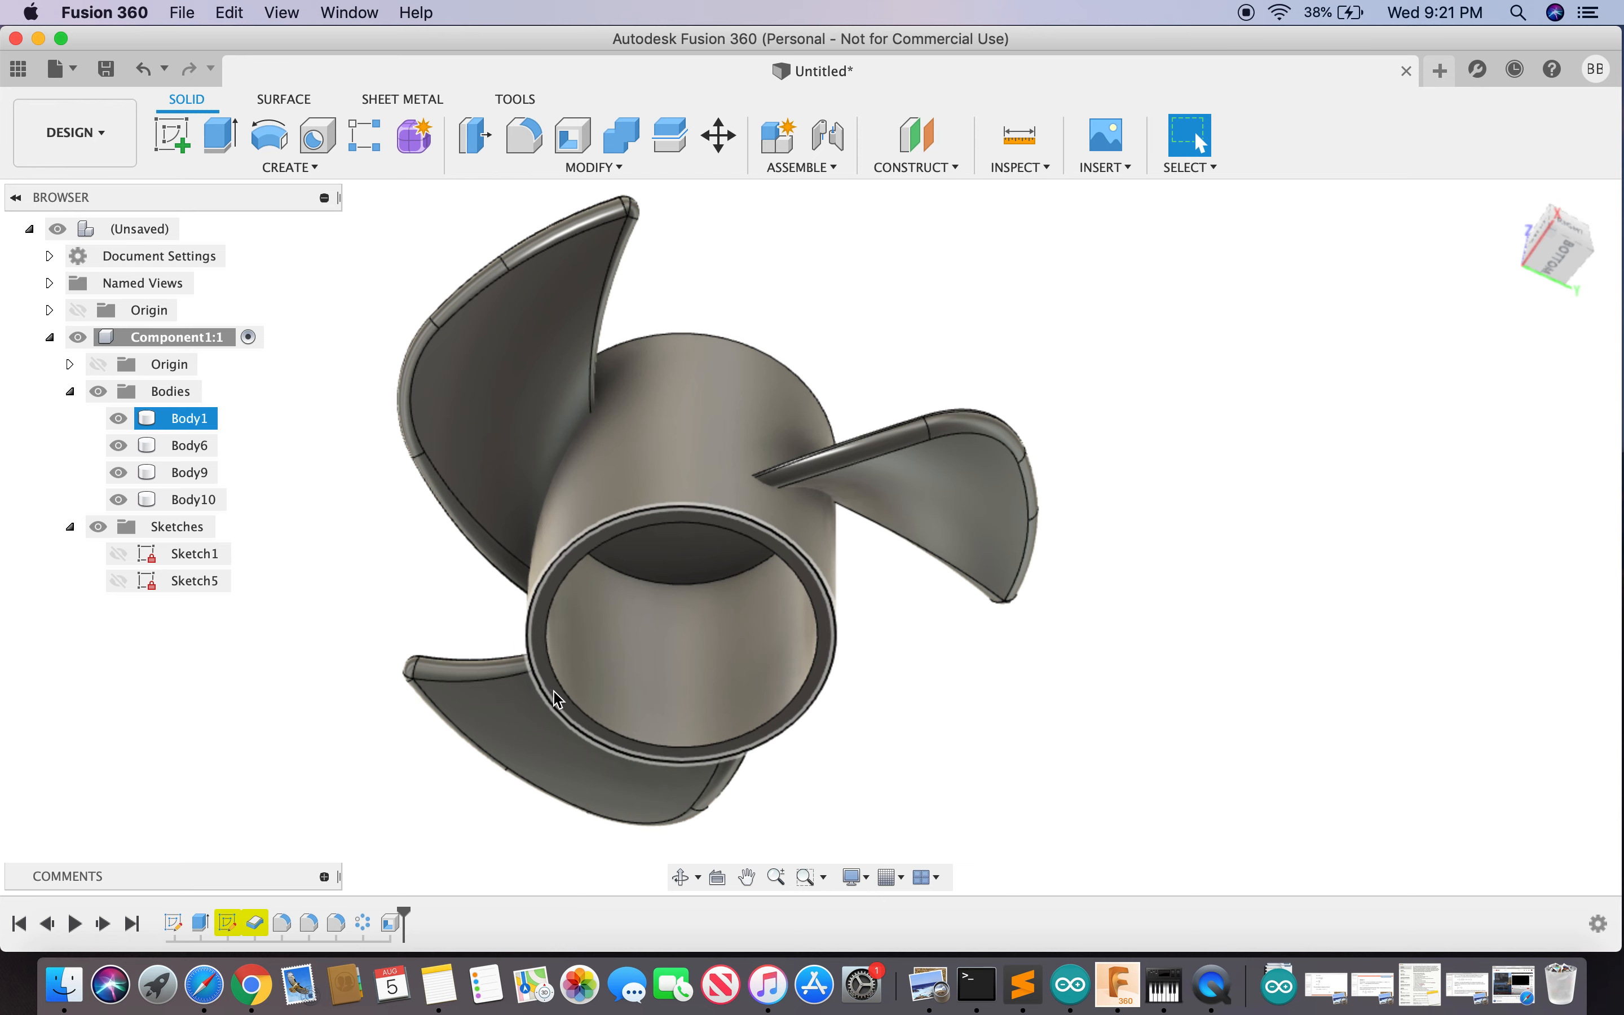
left_click(1232, 541)
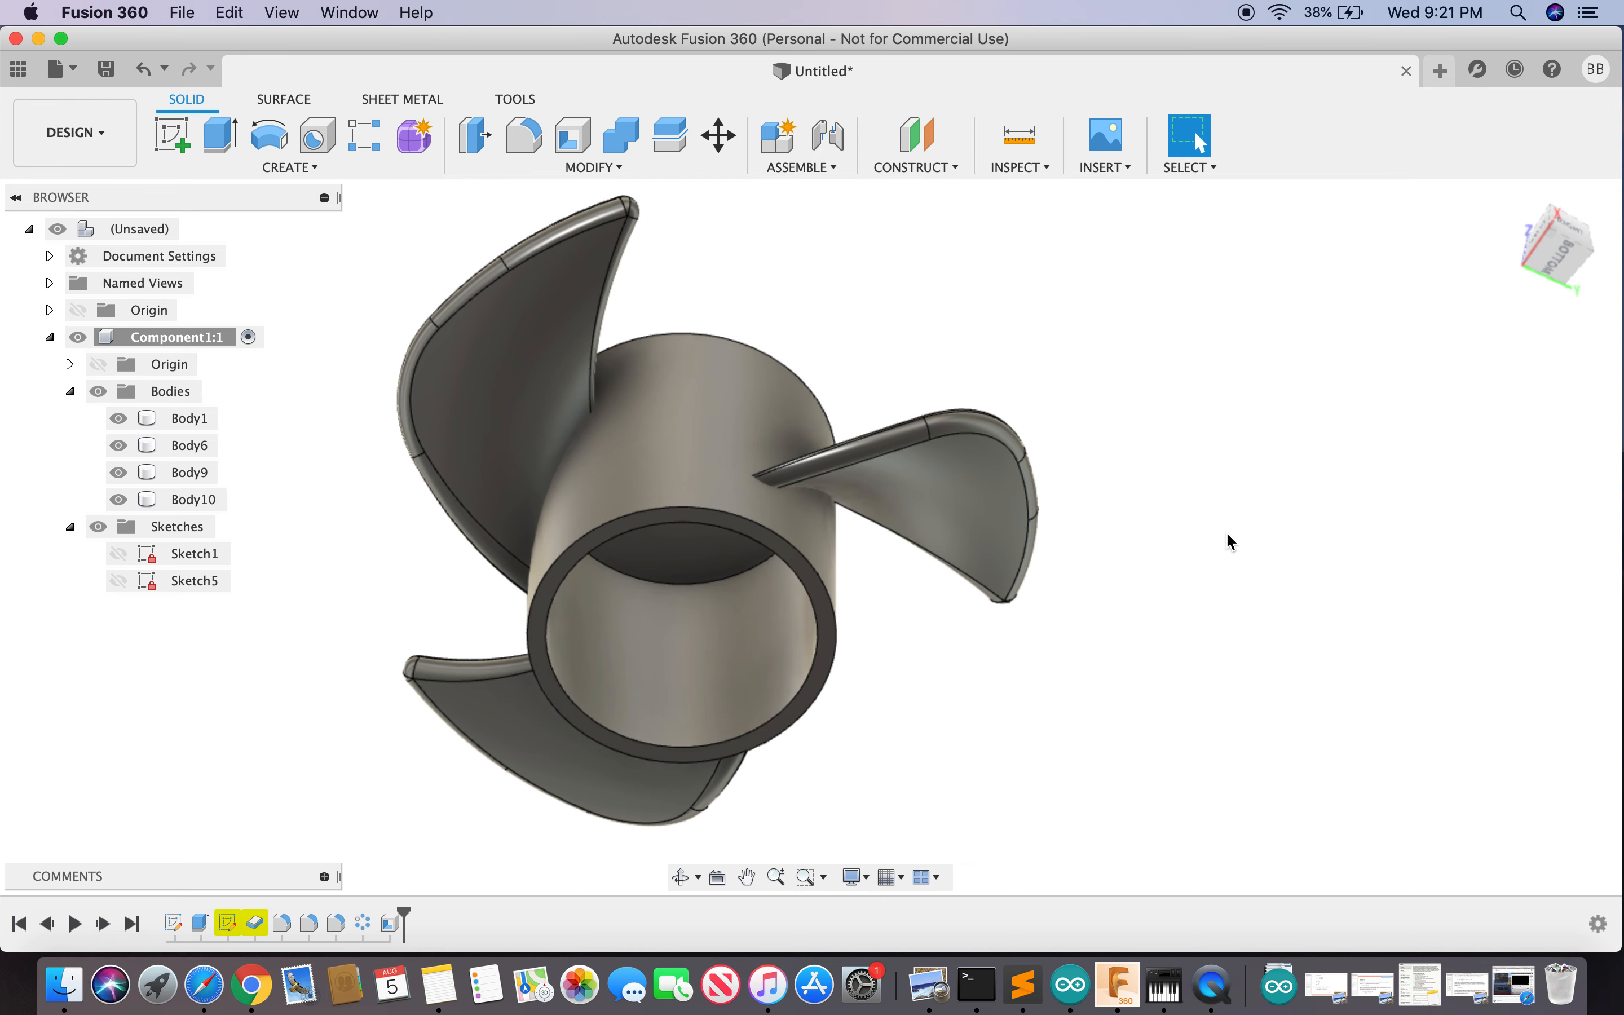
mouse_move(1584, 250)
left_mouse_down()
mouse_move(1538, 265)
mouse_move(1544, 226)
mouse_move(1541, 281)
left_mouse_up()
scroll(1067, 349, "down", 6)
scroll(1023, 228, "up", 5)
left_click_drag(1558, 239, 1547, 201)
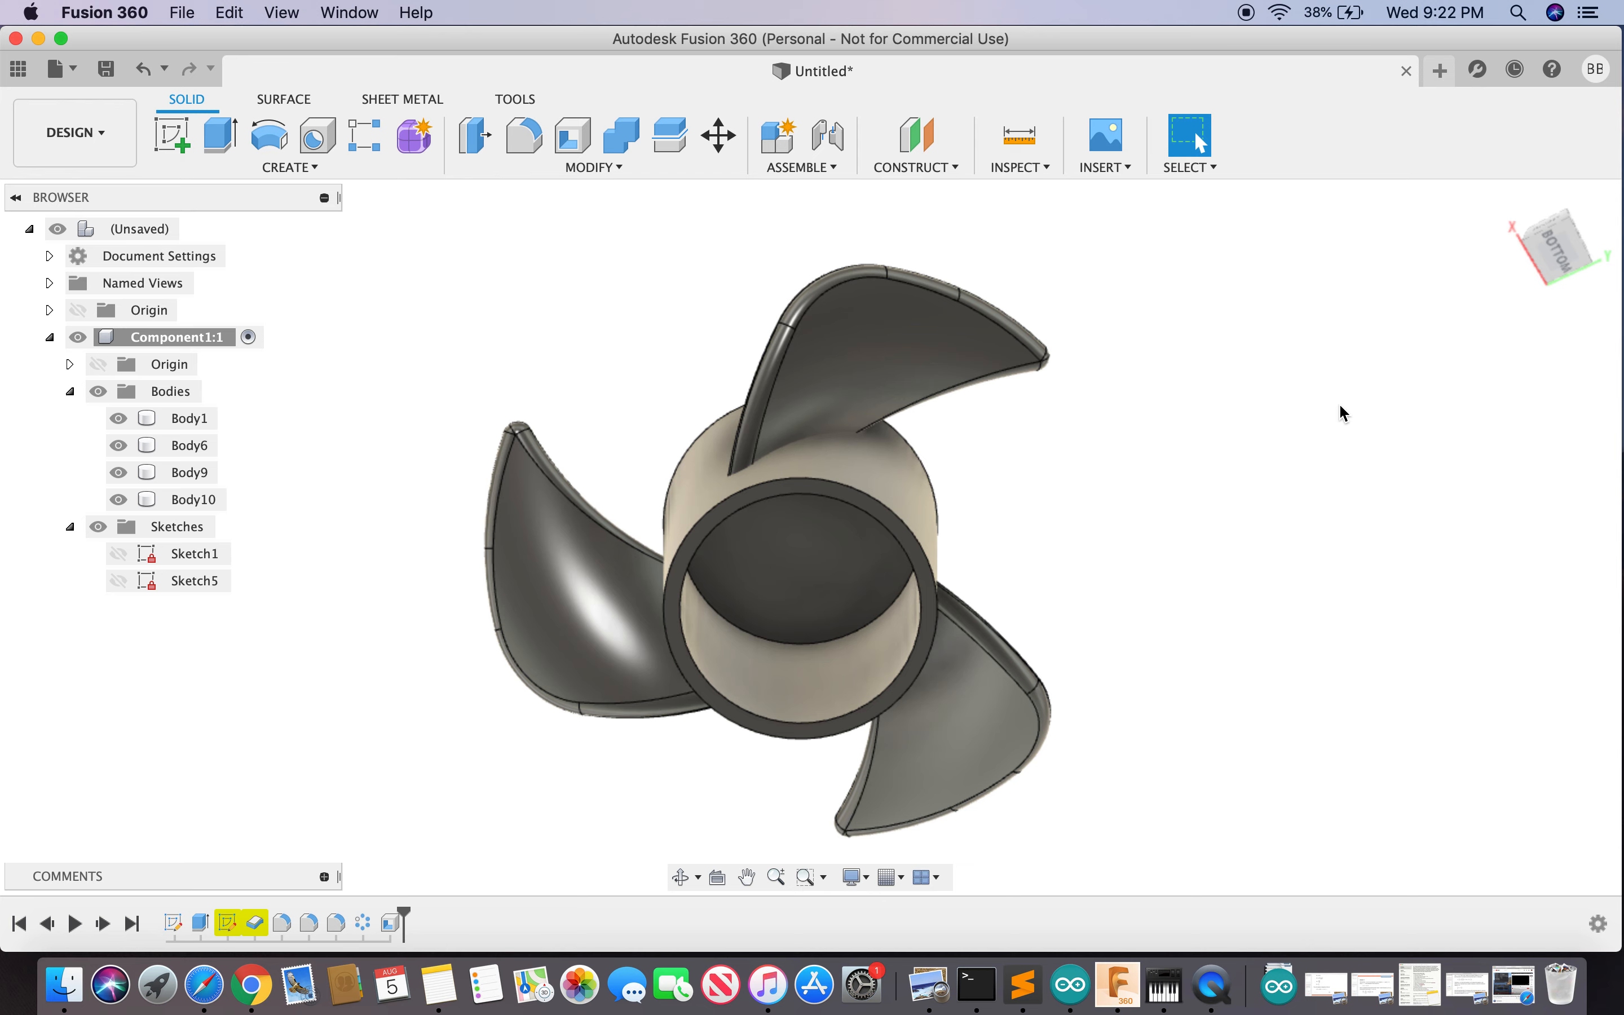
mouse_move(1554, 254)
left_mouse_down()
mouse_move(1520, 426)
mouse_move(1491, 433)
left_mouse_up()
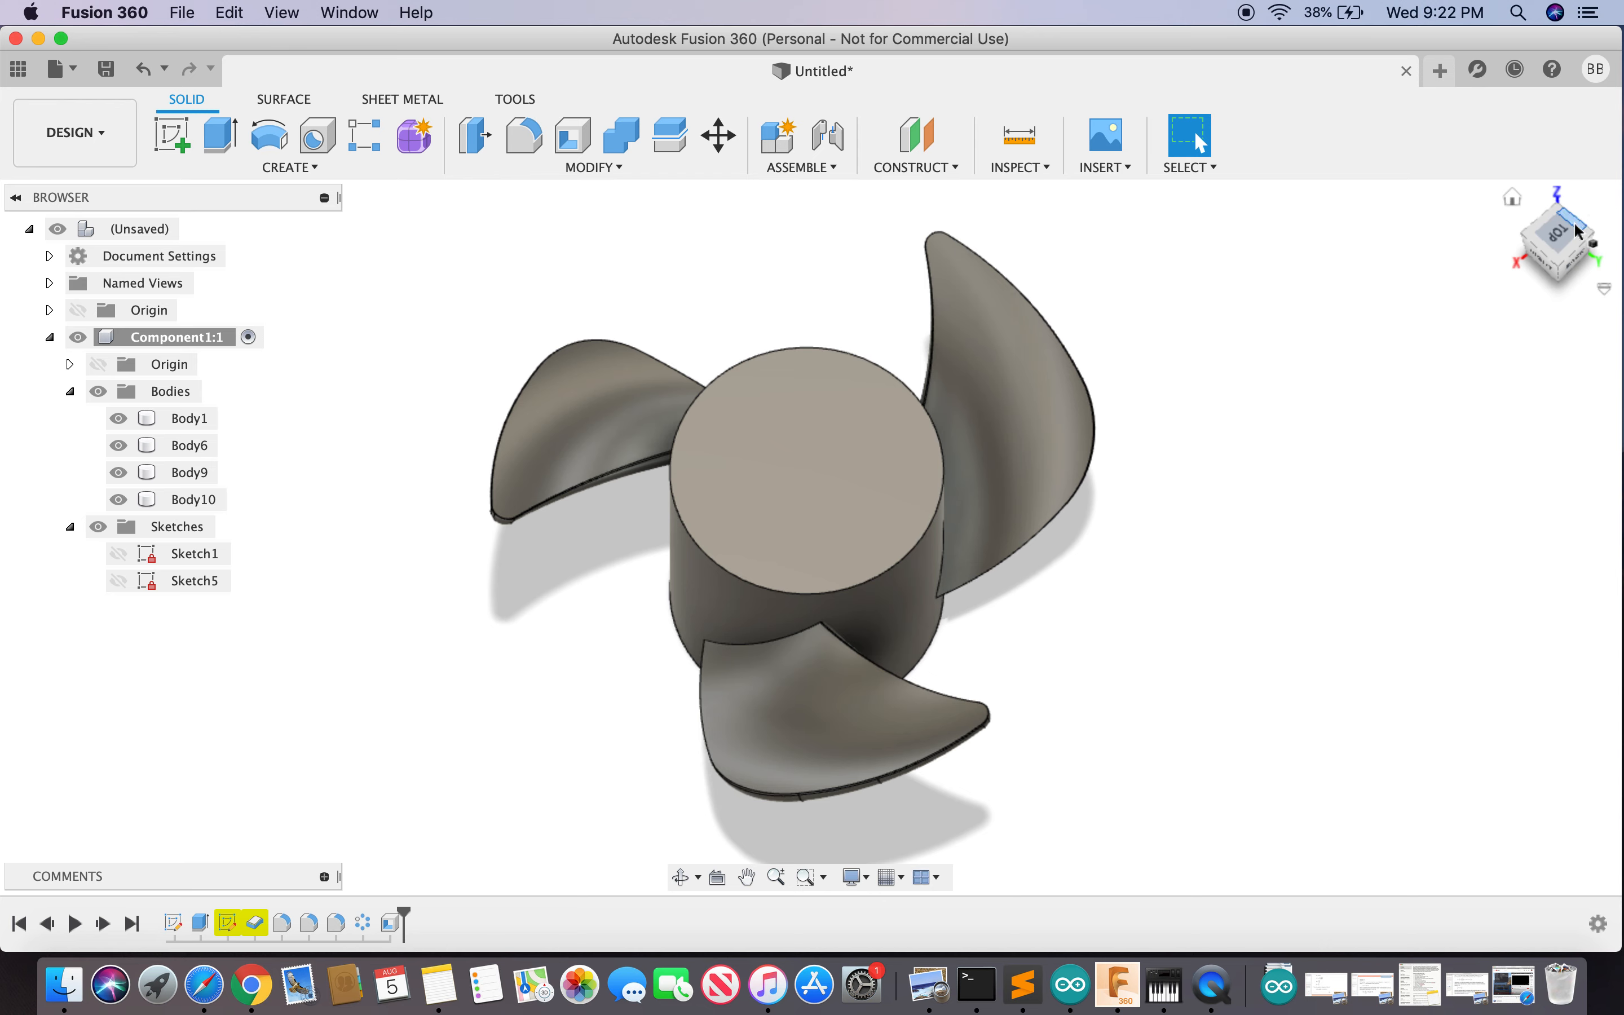
mouse_move(1567, 233)
left_mouse_down()
mouse_move(1468, 319)
mouse_move(1556, 61)
mouse_move(1490, 155)
mouse_move(1456, 772)
mouse_move(1401, 652)
left_mouse_up()
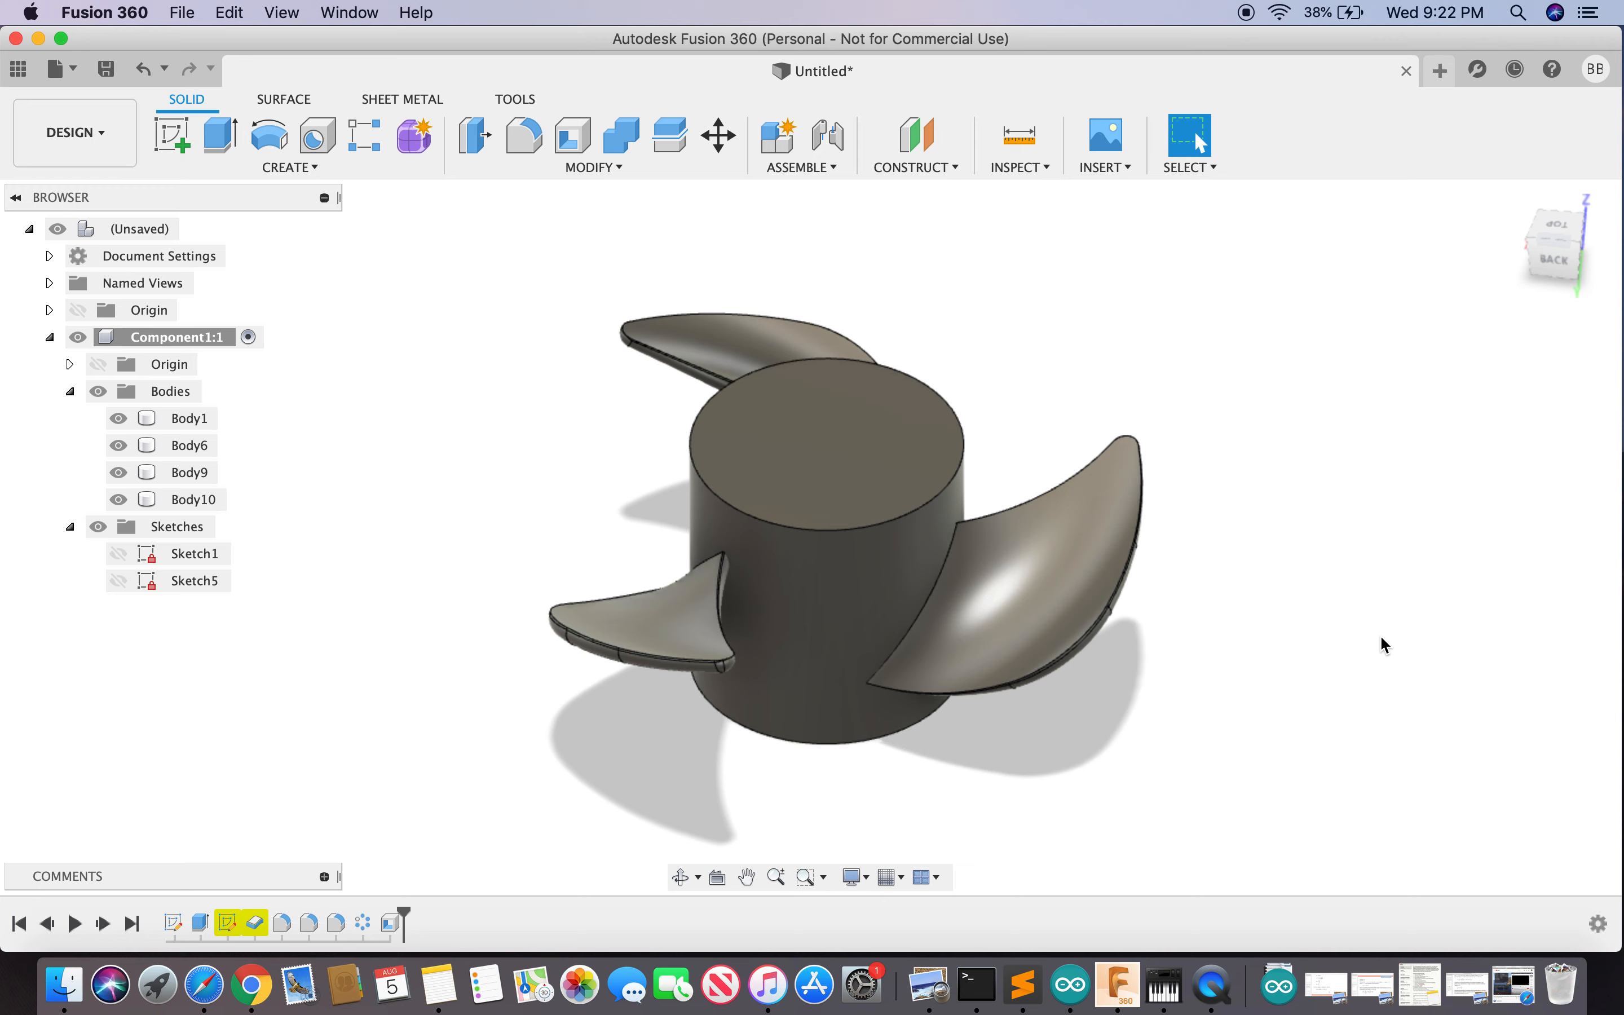
type("sfill")
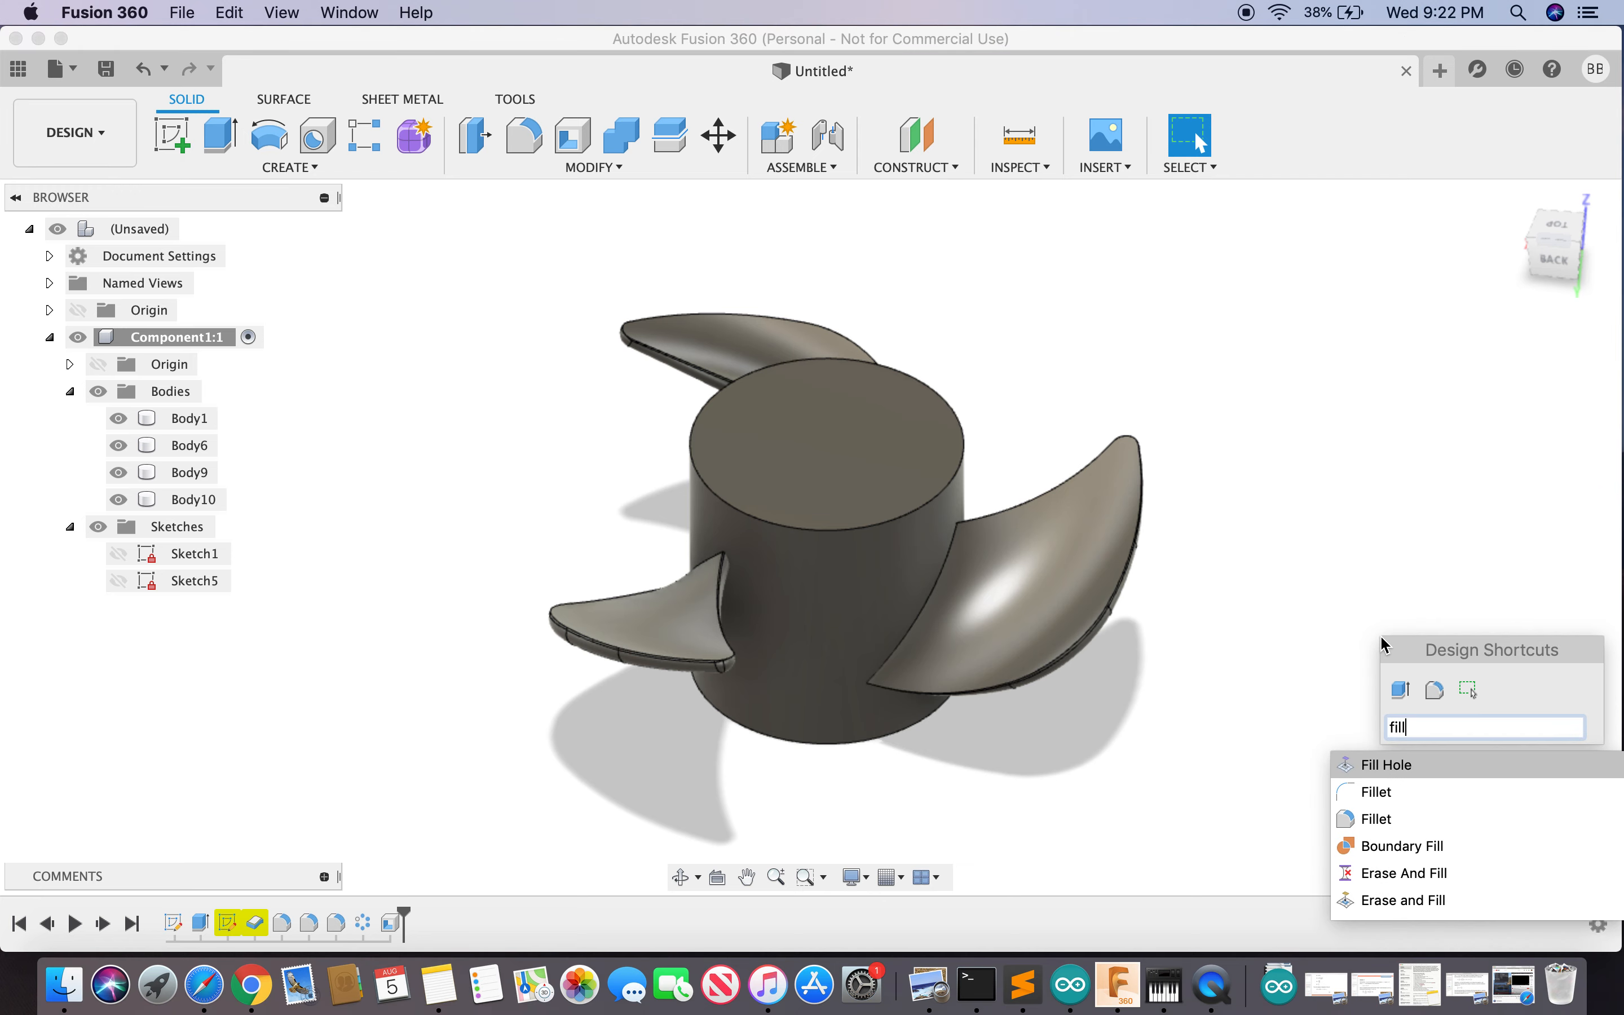
left_click(1376, 820)
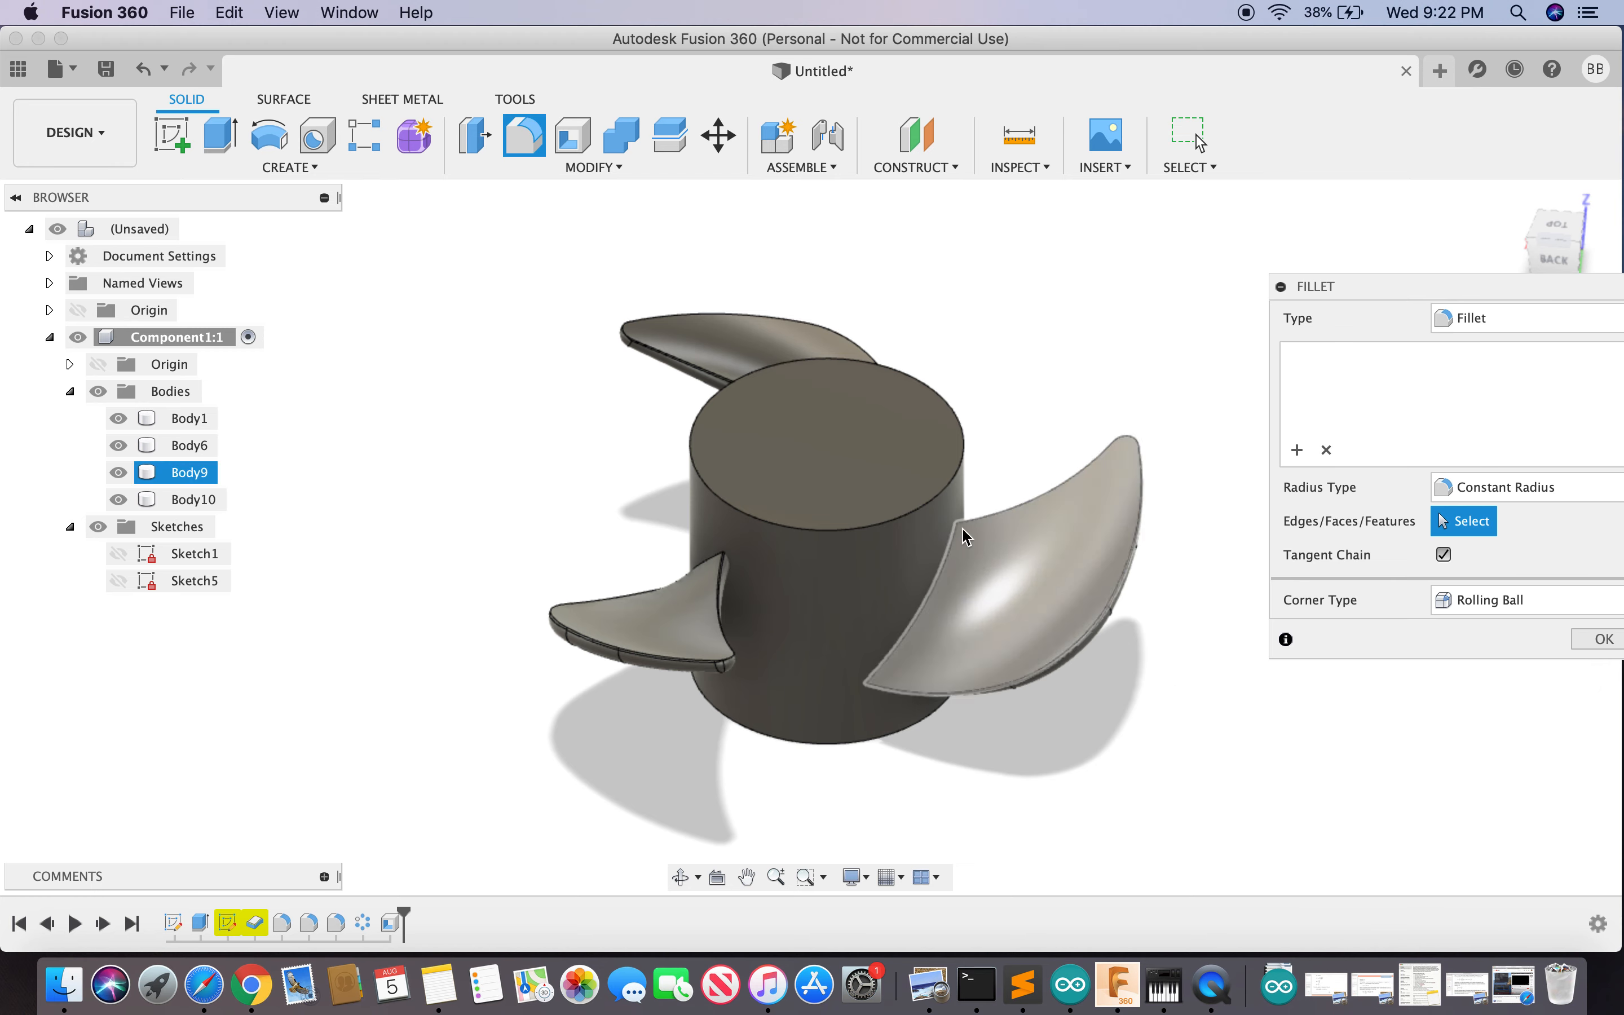
left_click(941, 508)
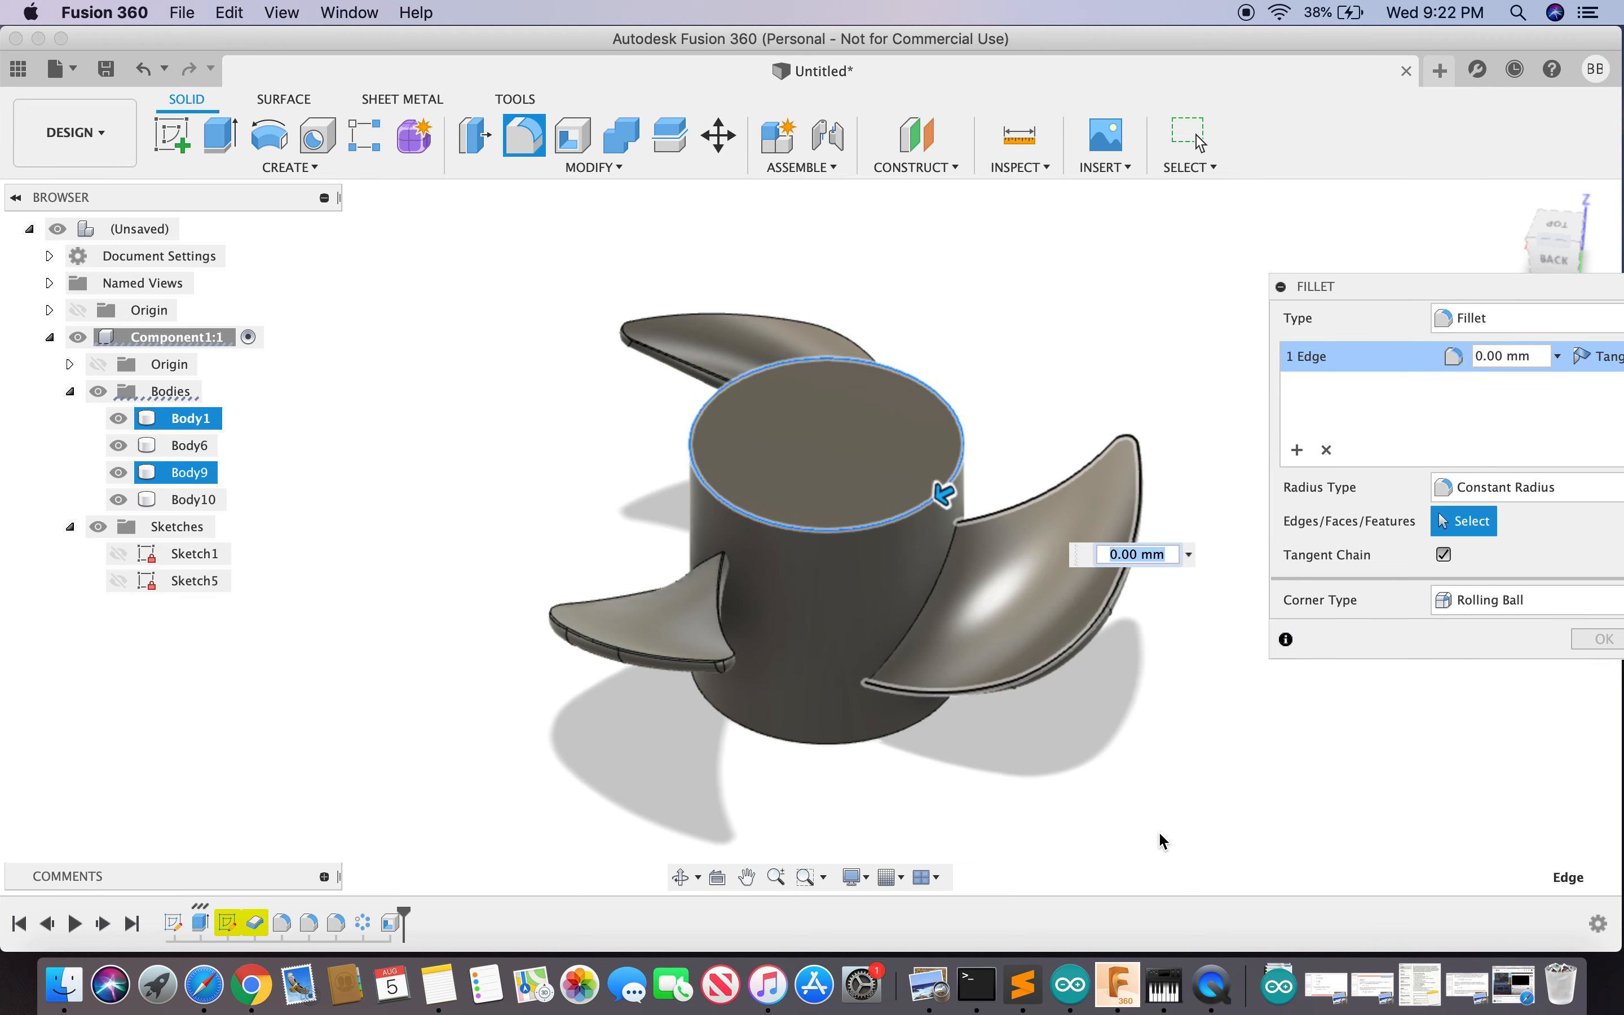
type("3")
key("Return")
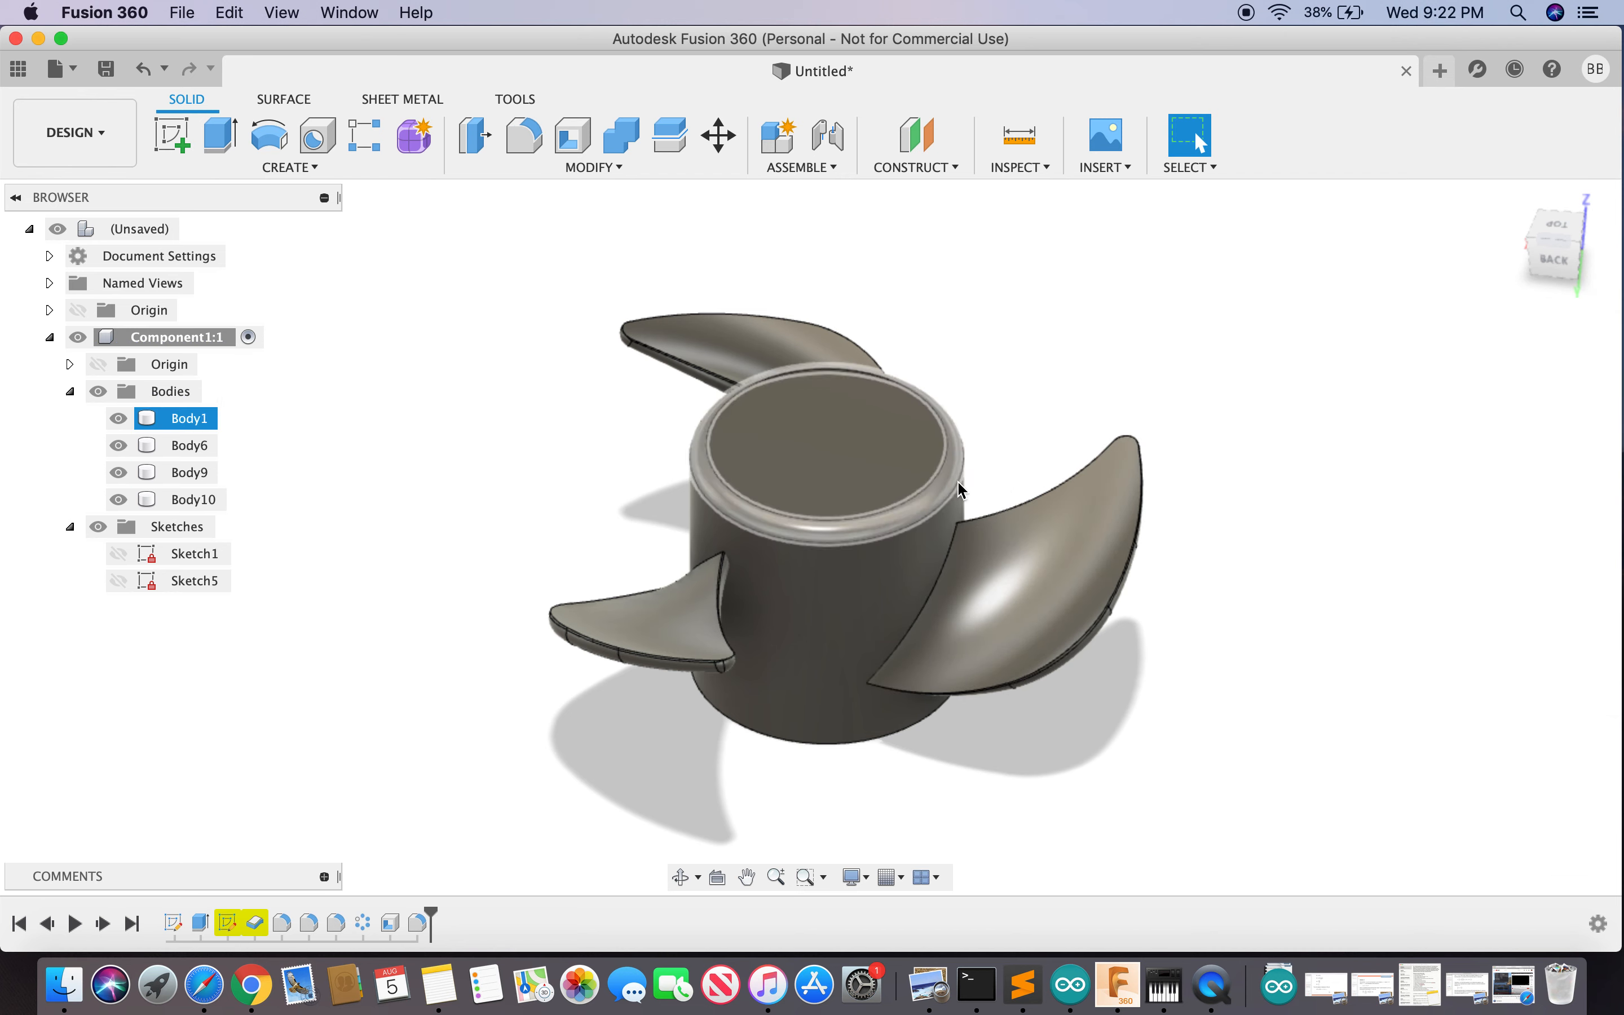
left_click_drag(1558, 261, 1518, 116)
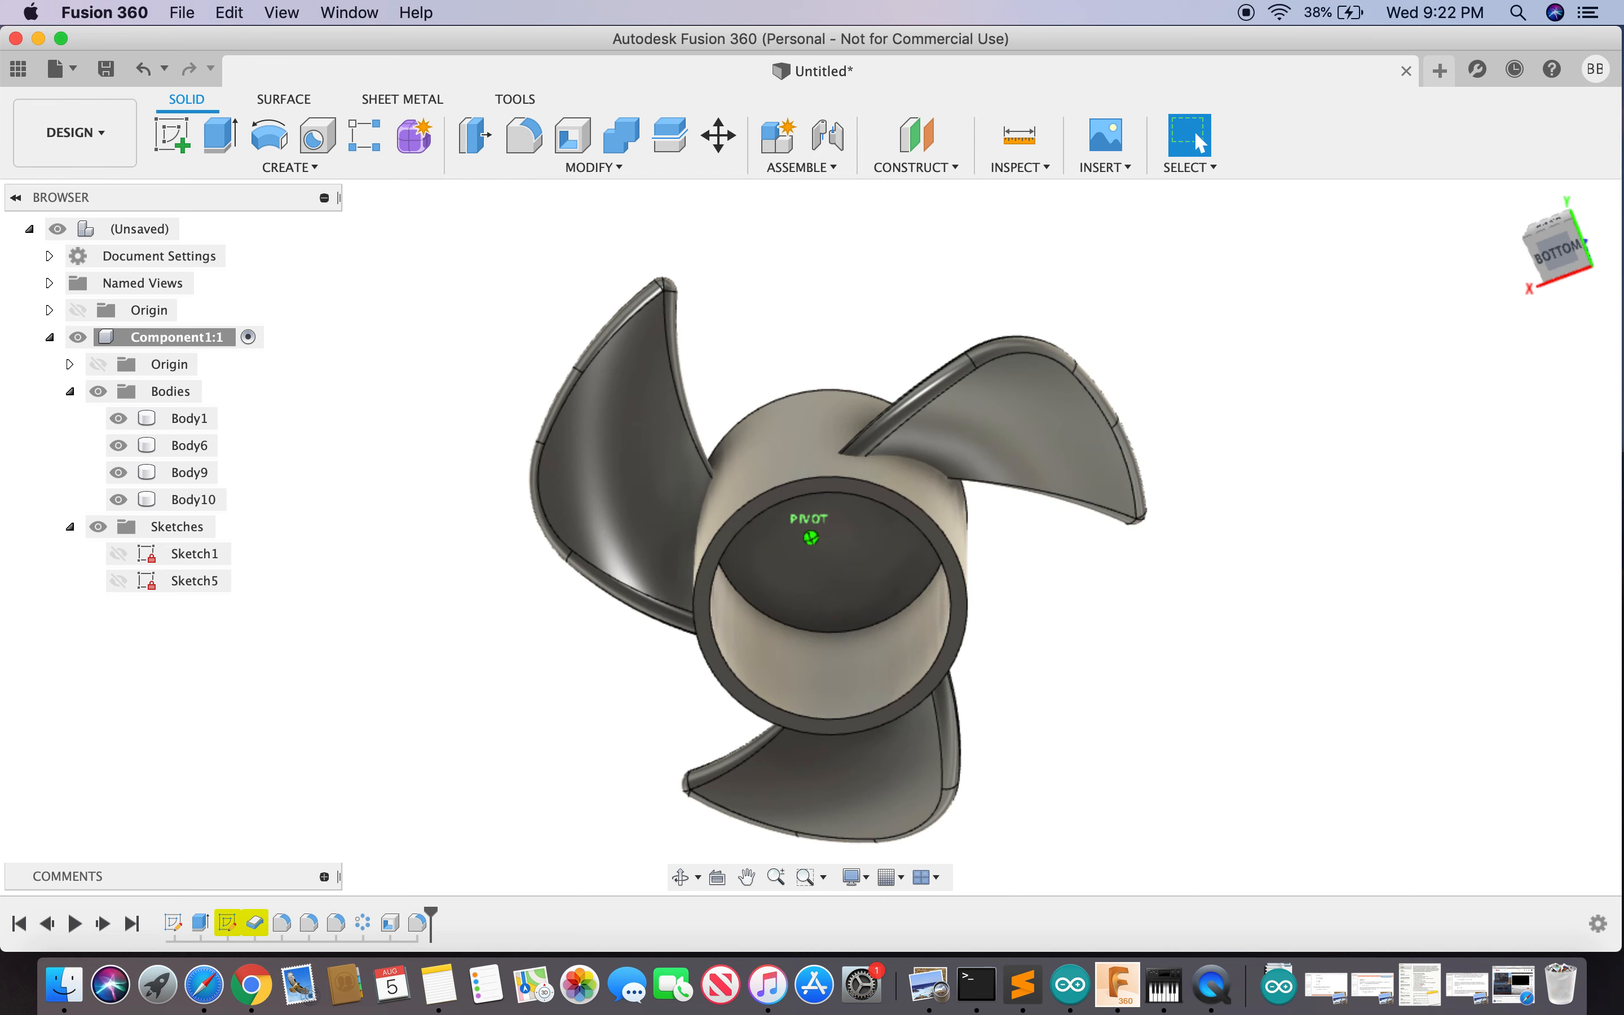
left_click_drag(1561, 260, 1567, 437)
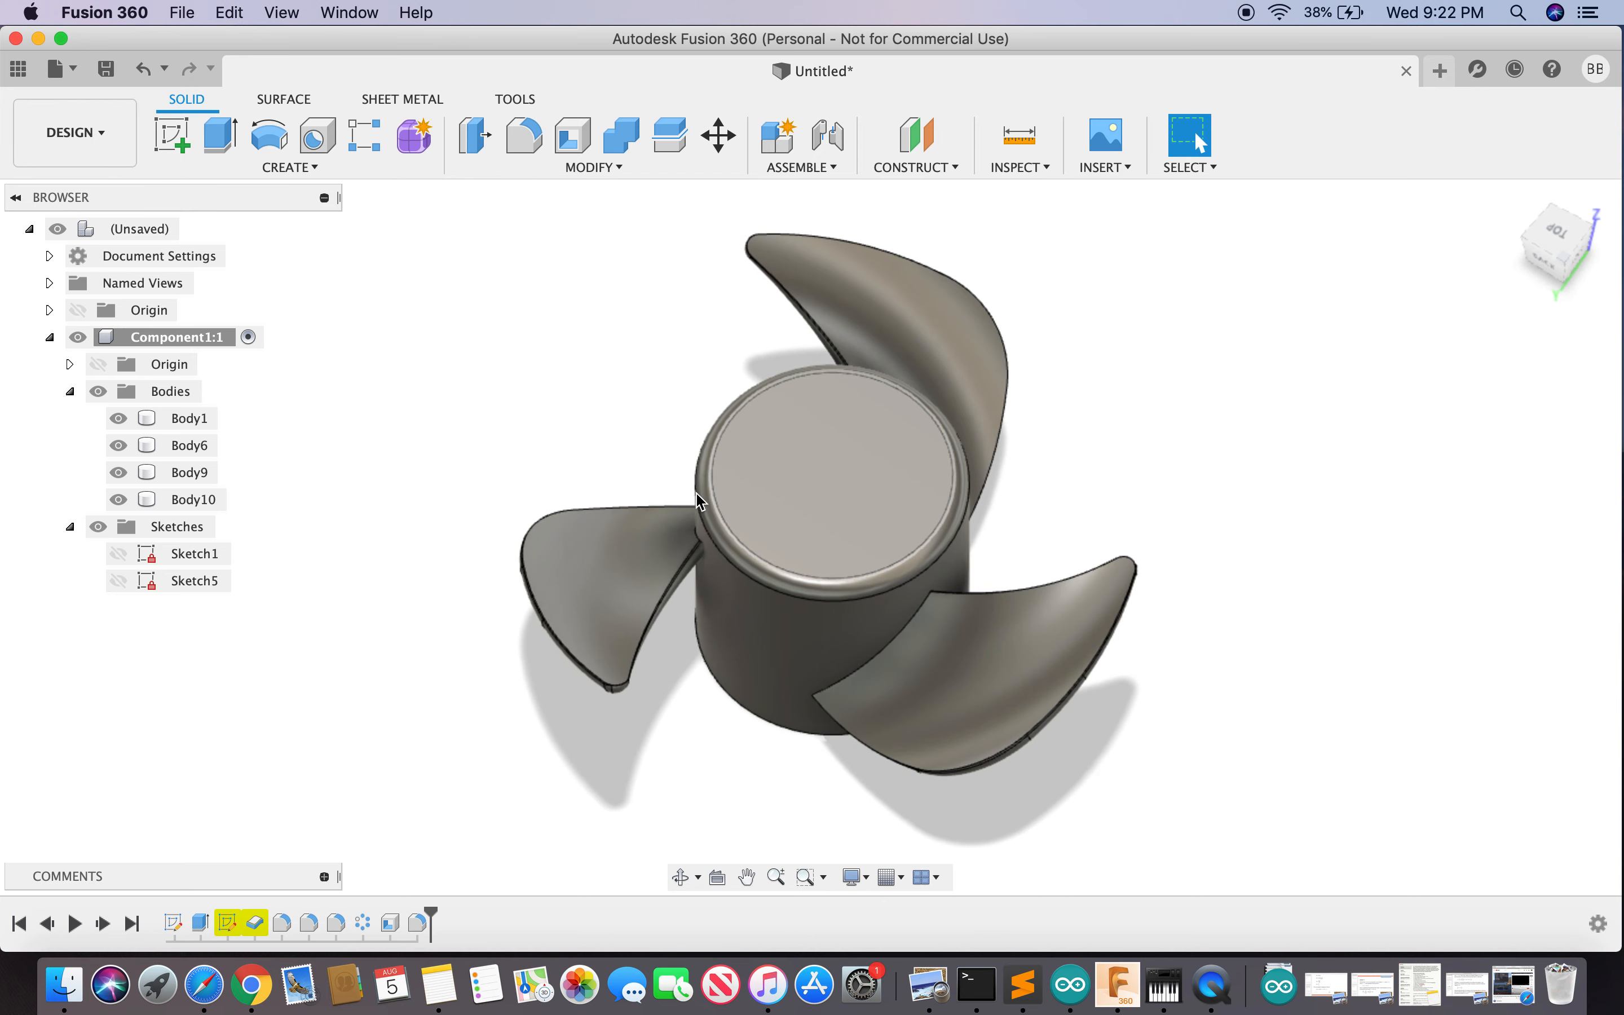
left_click(839, 556)
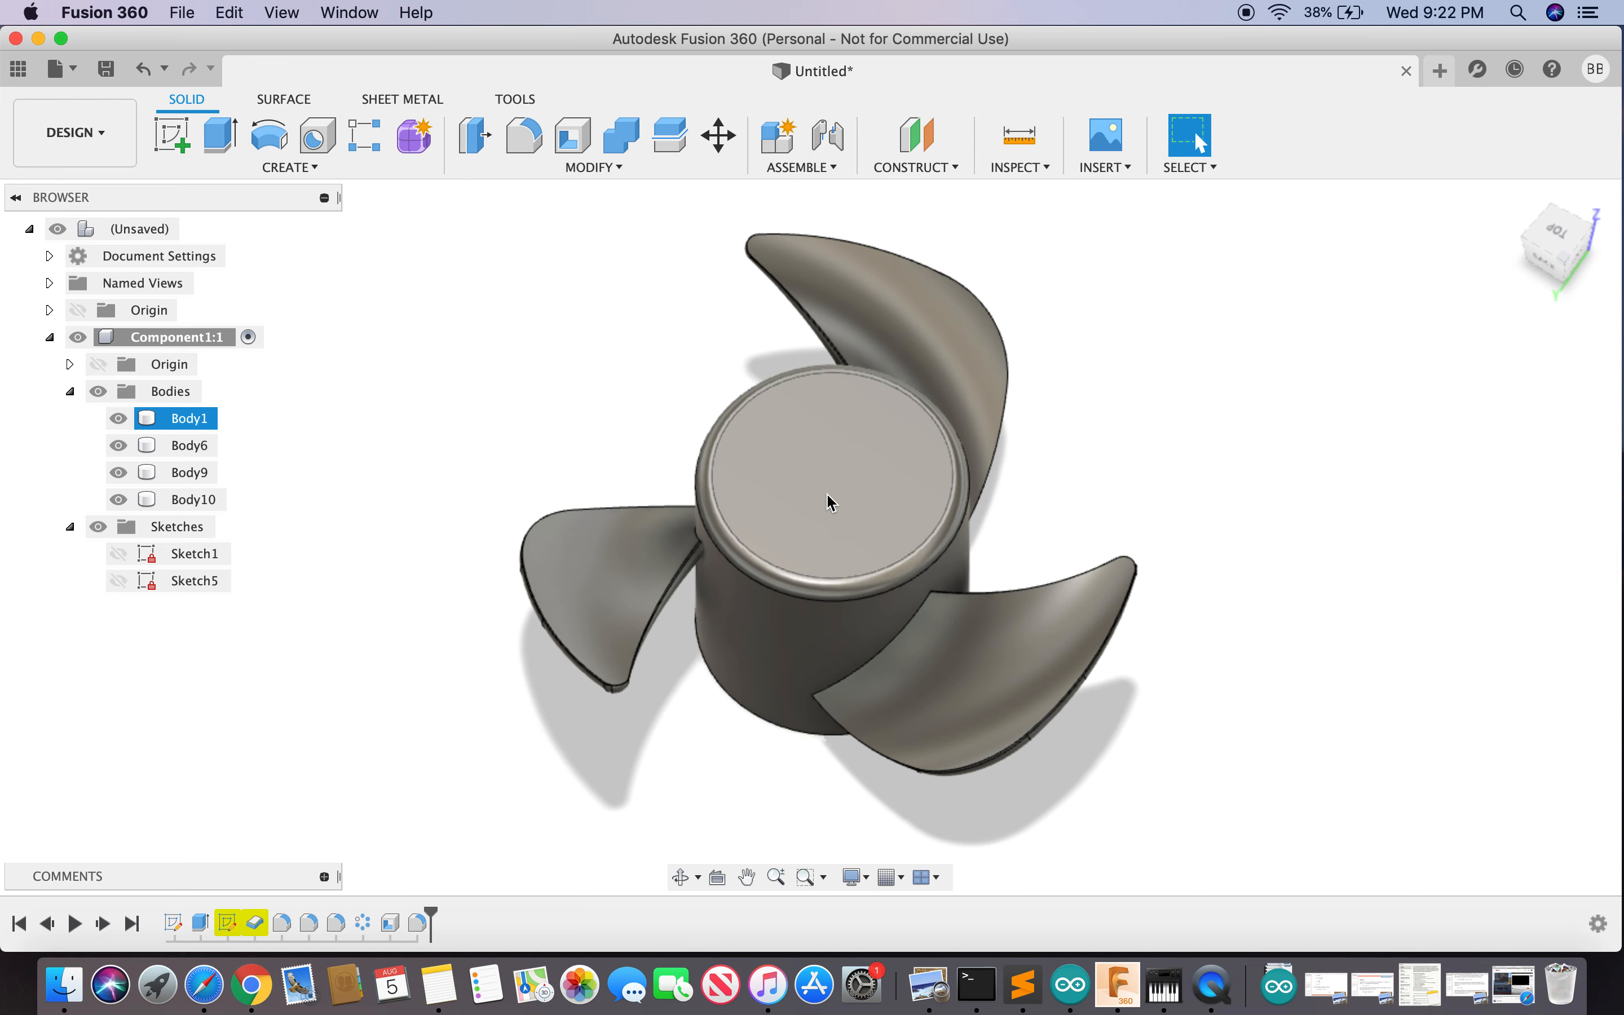
left_click(1053, 448)
left_click(814, 496)
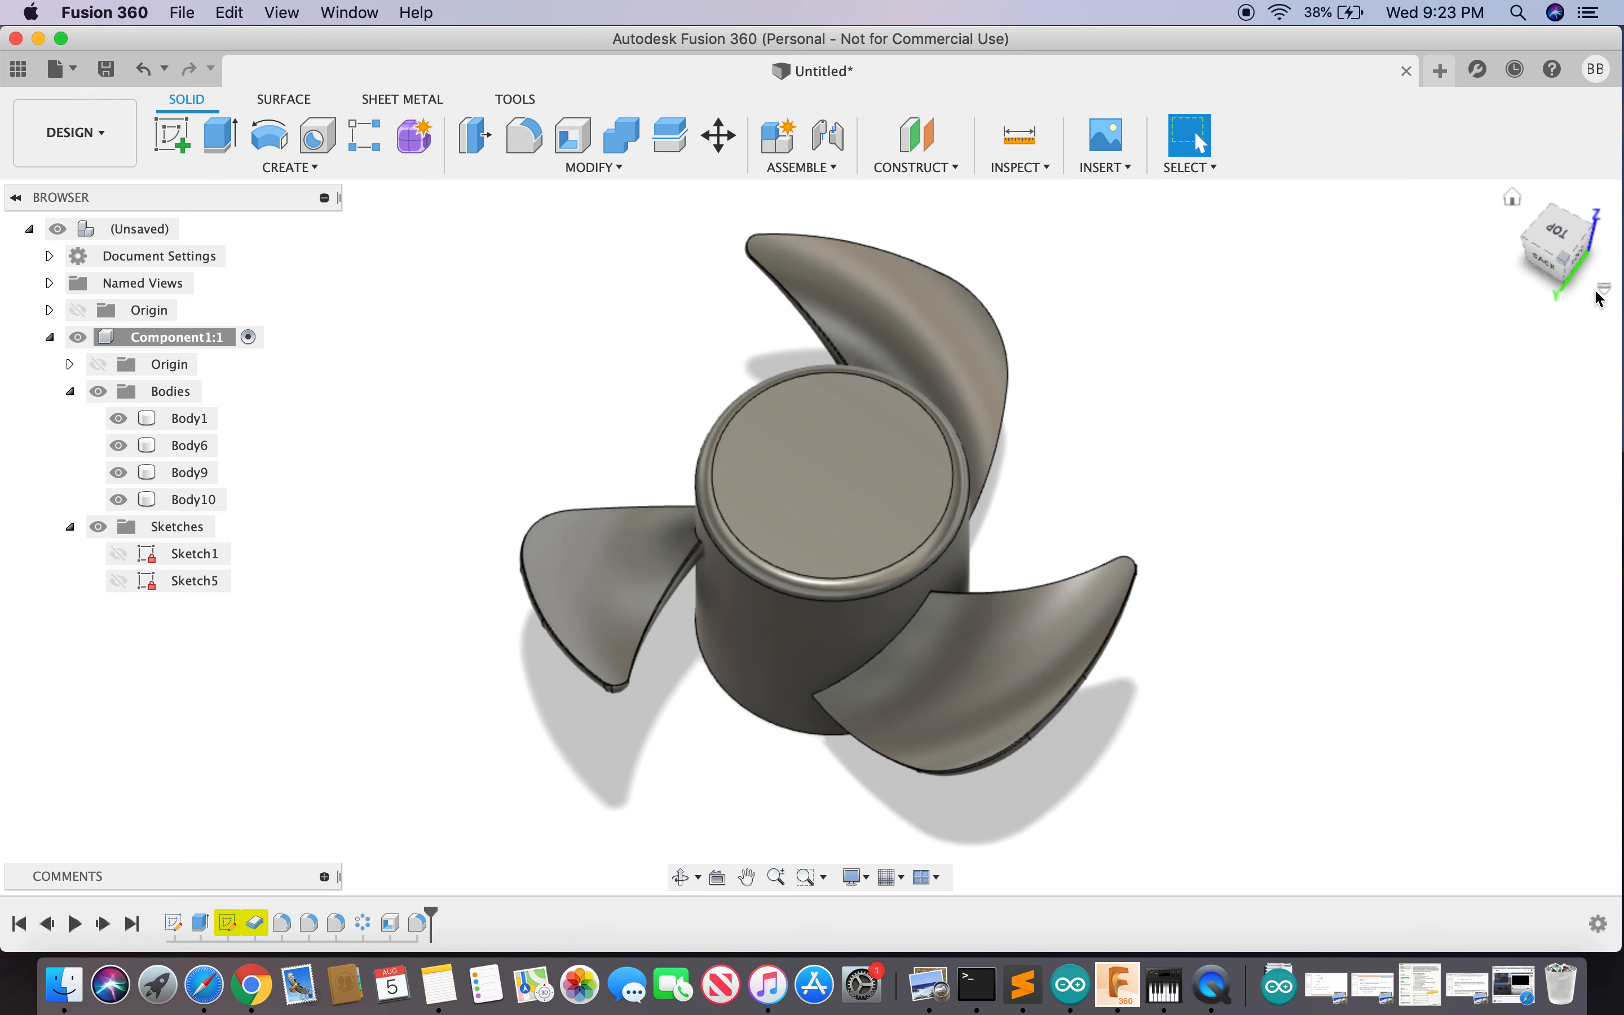
left_click_drag(1550, 229, 1549, 186)
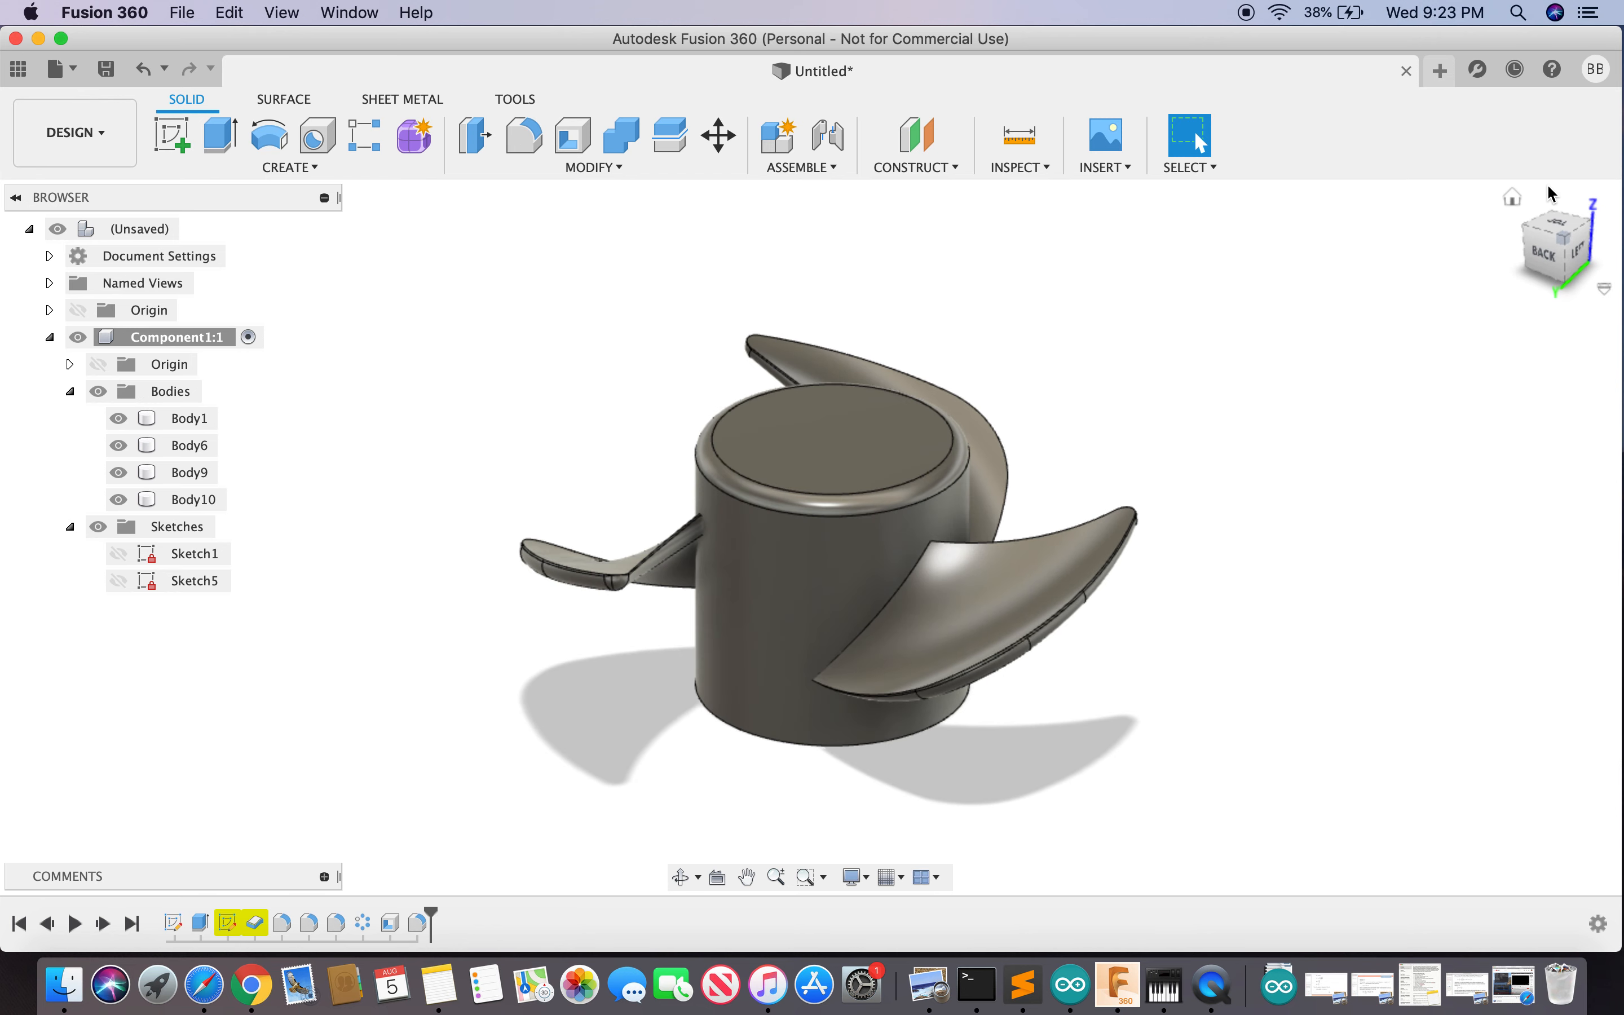
left_click(148, 70)
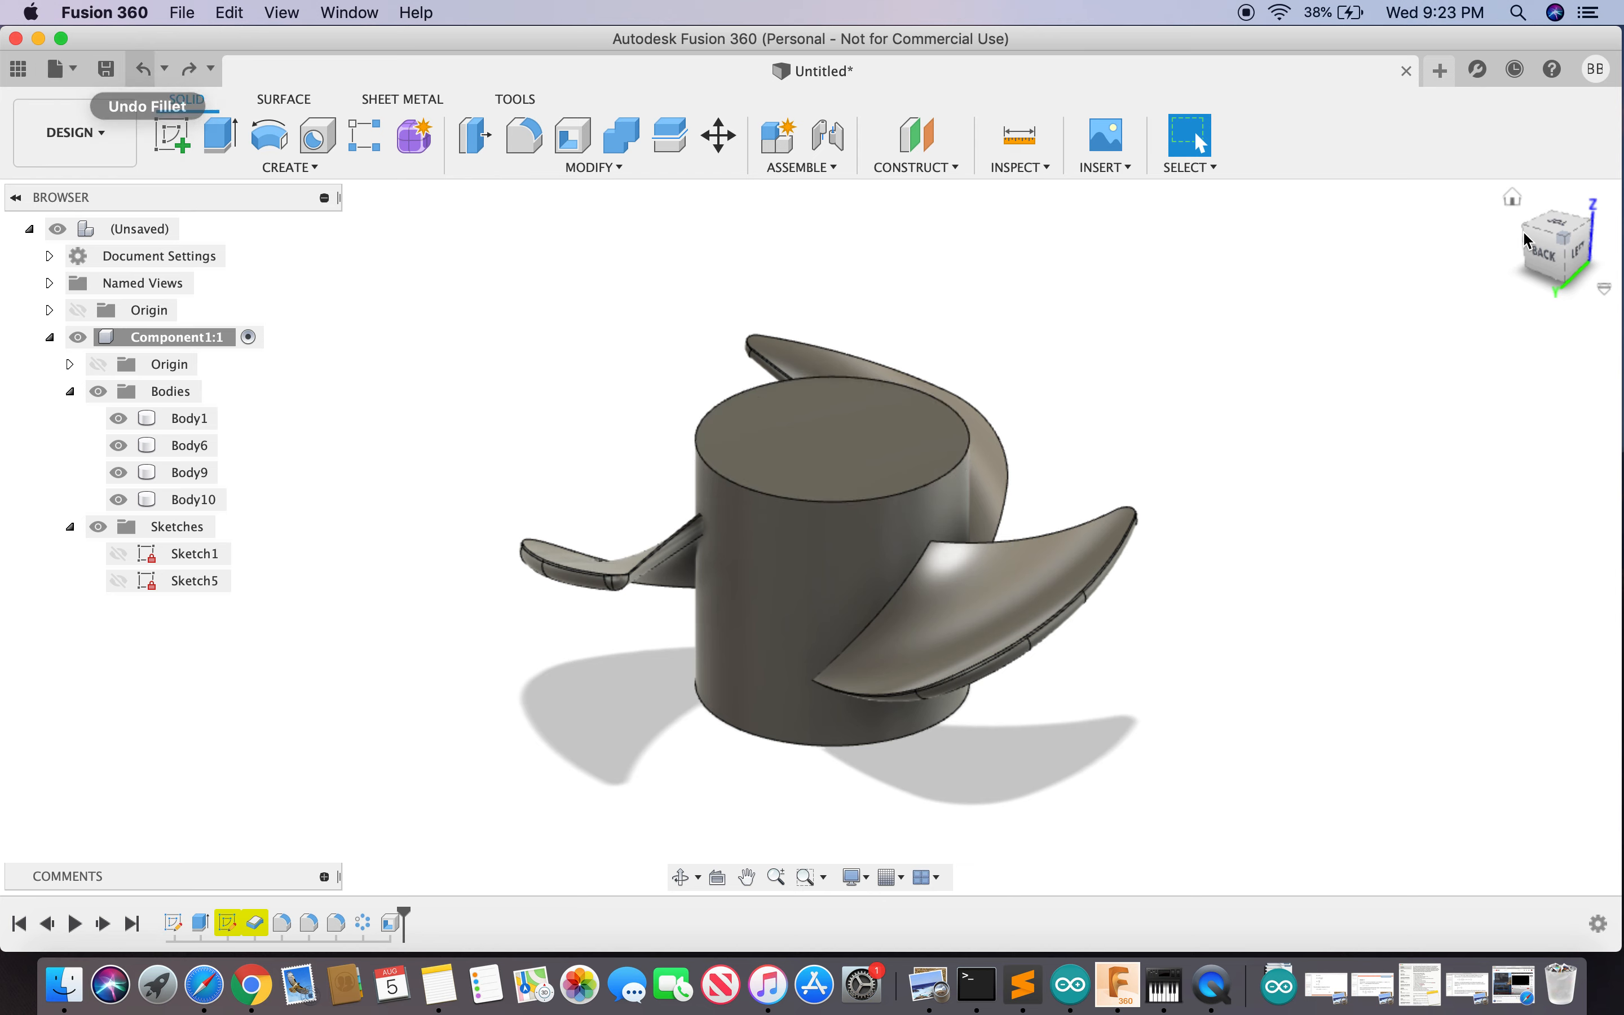
left_click(913, 443)
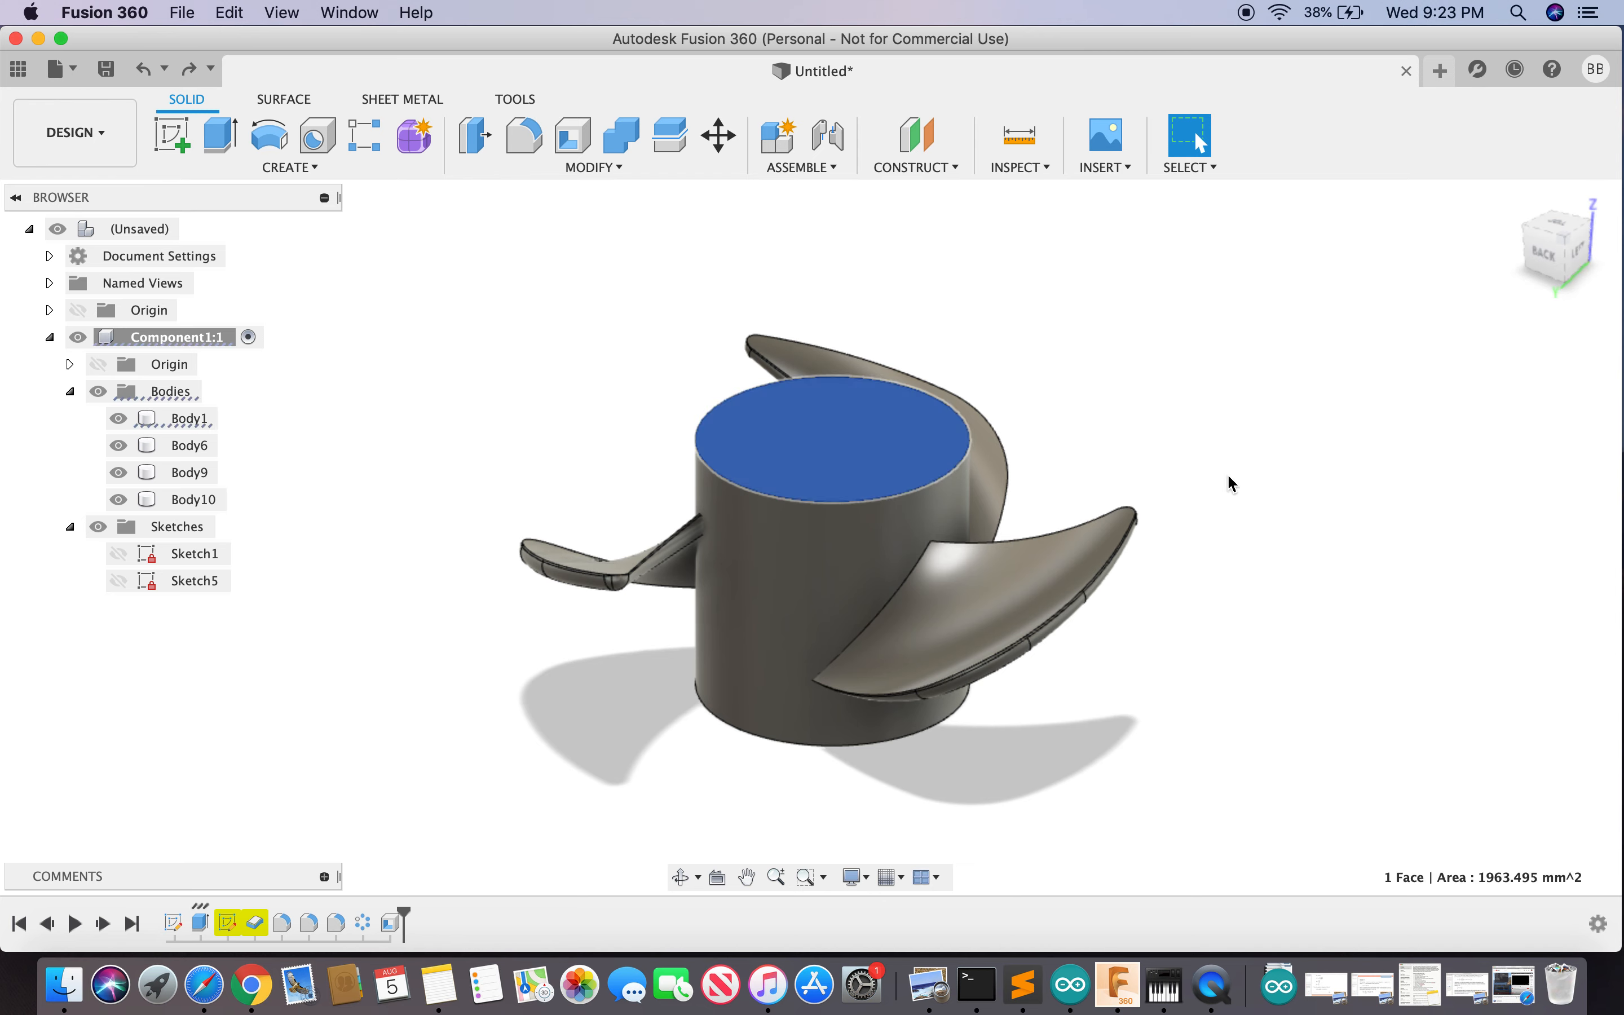
left_click(474, 138)
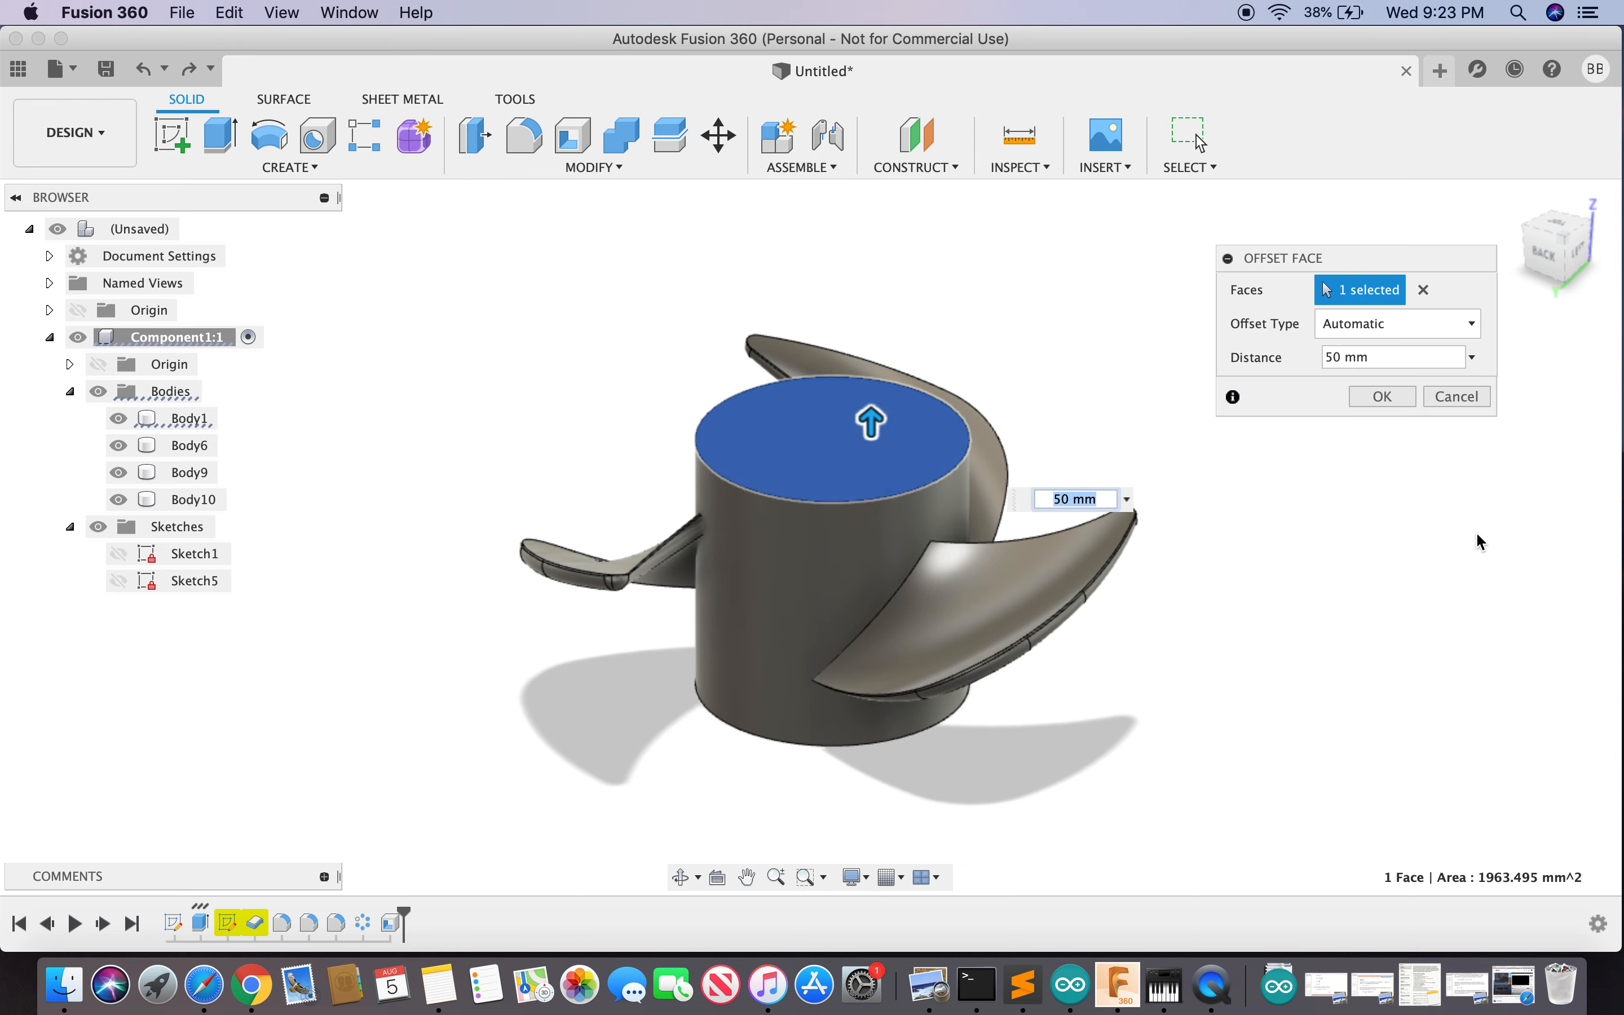
key("BackSpace")
type("3")
key("Return")
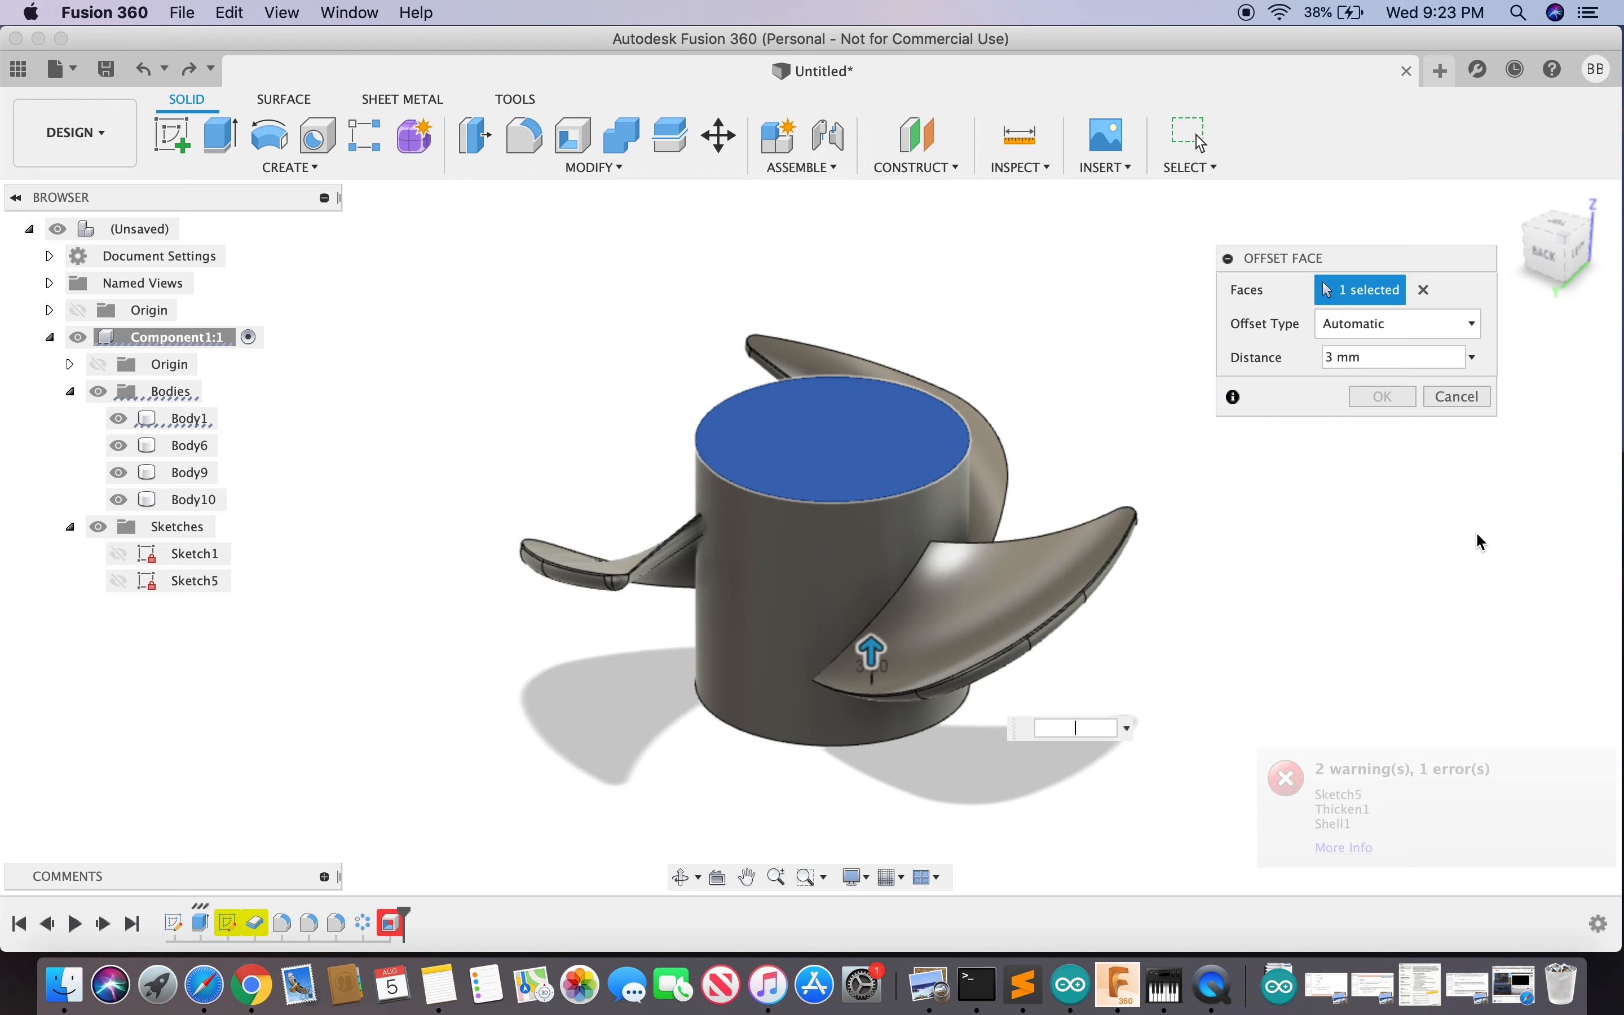
left_click(1460, 395)
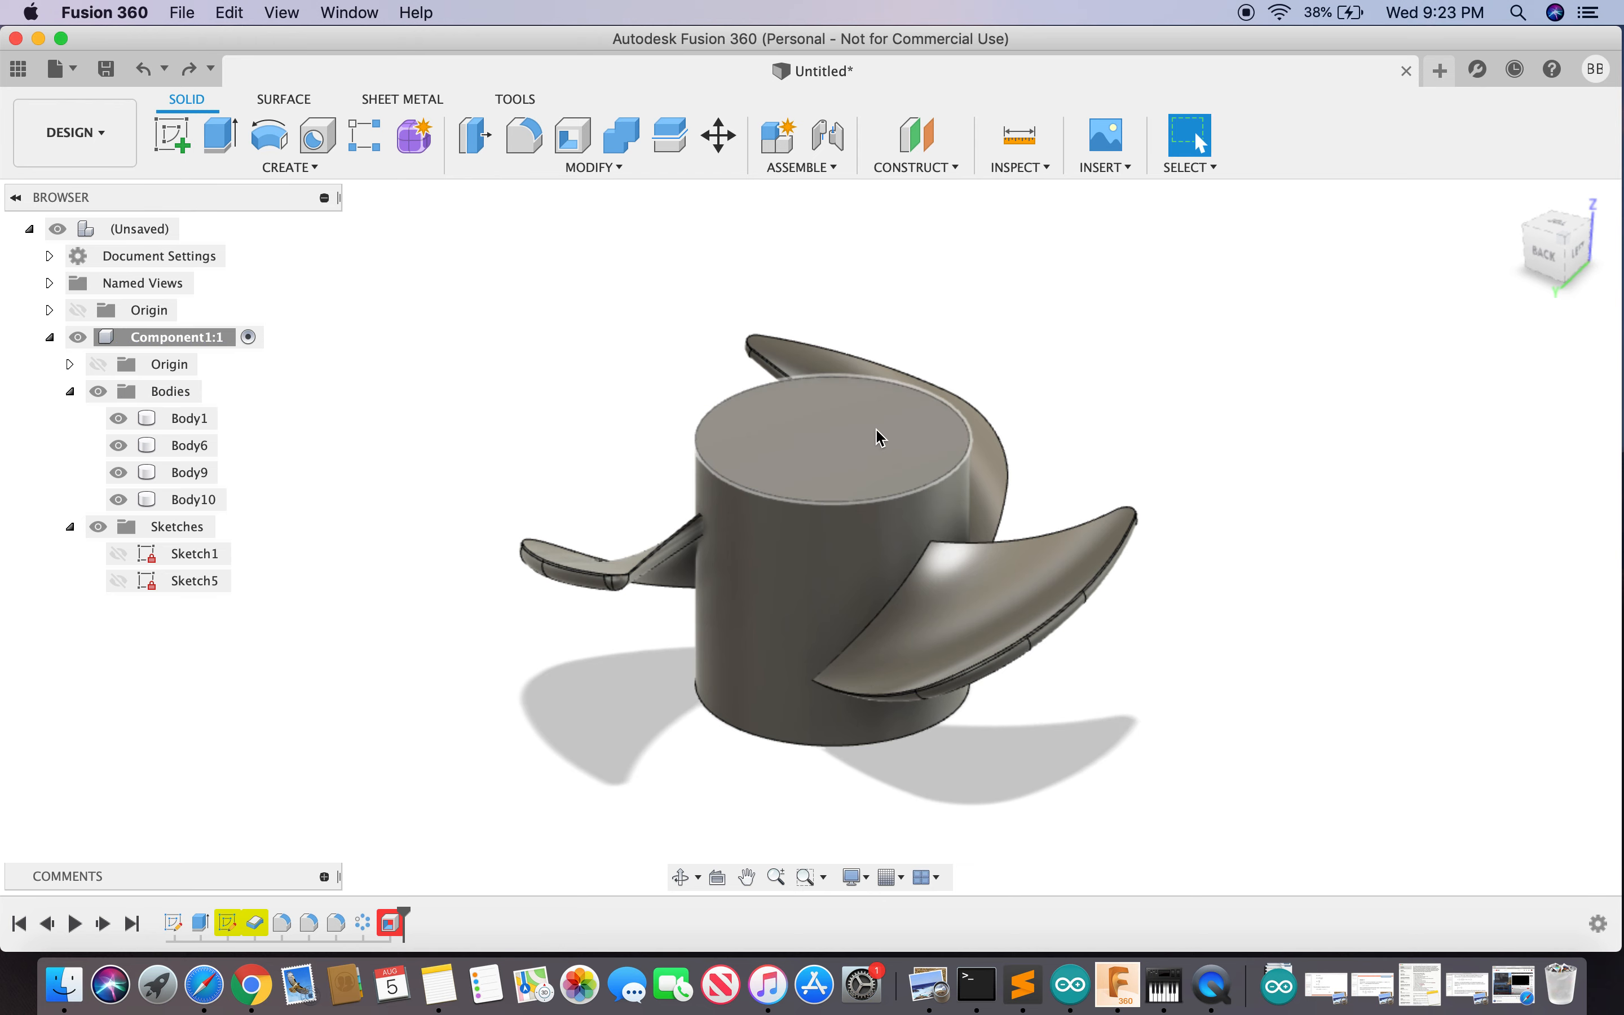
left_click(842, 451)
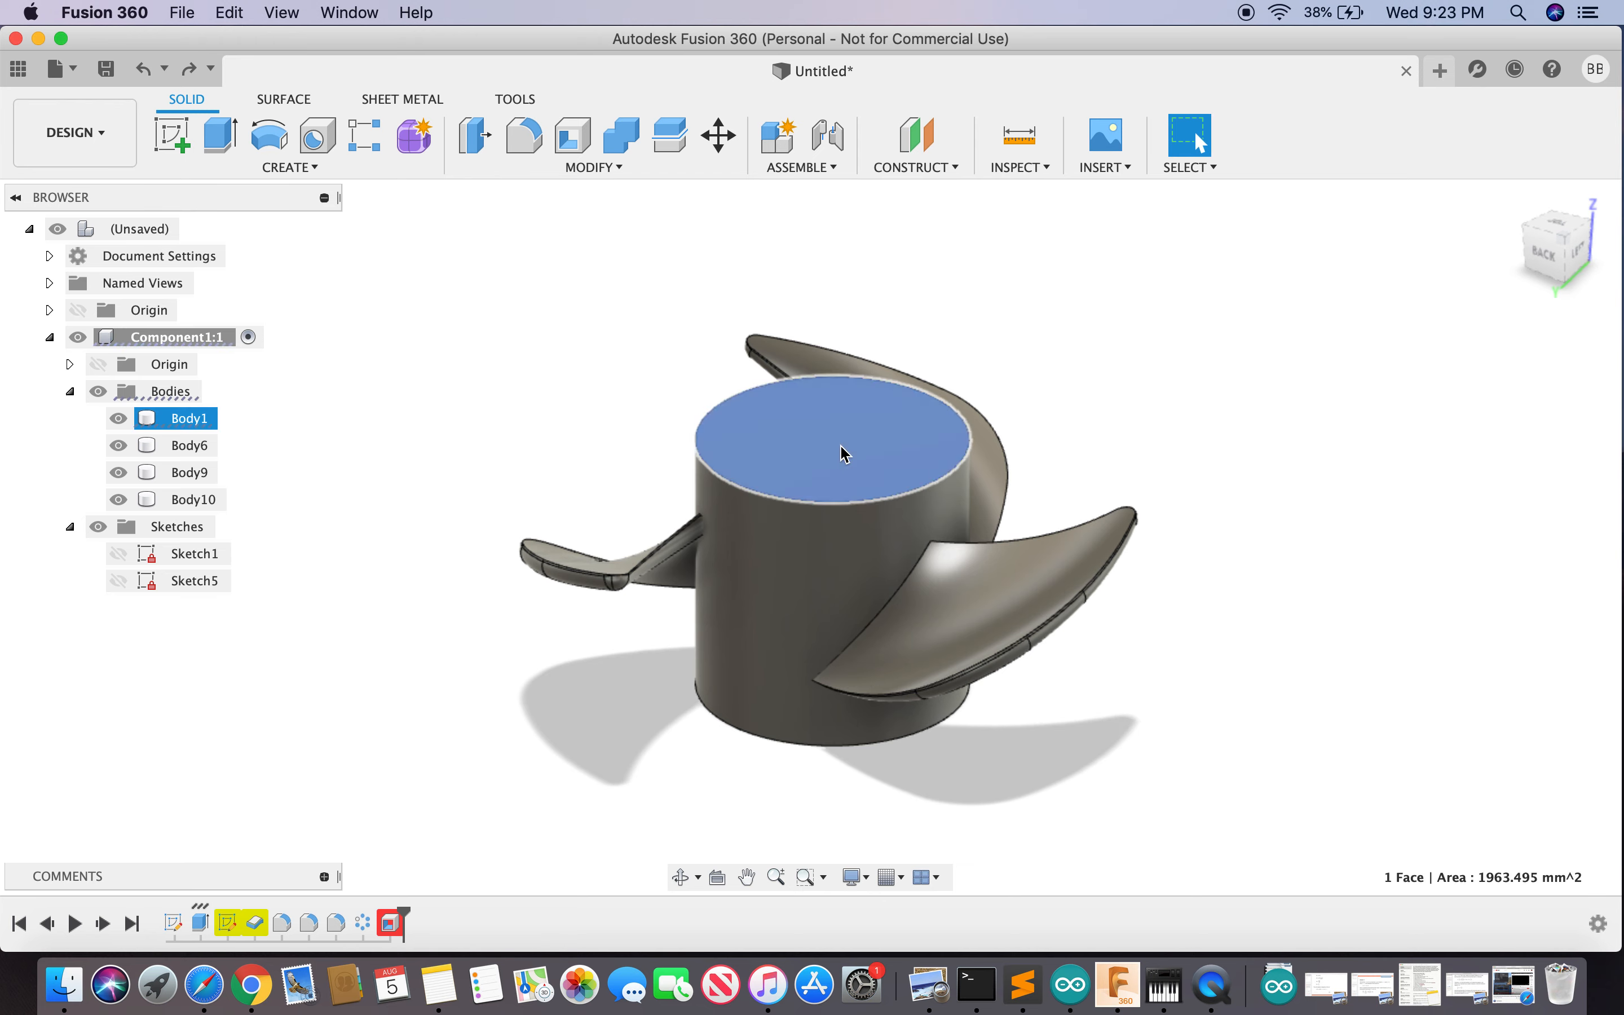
left_click(475, 135)
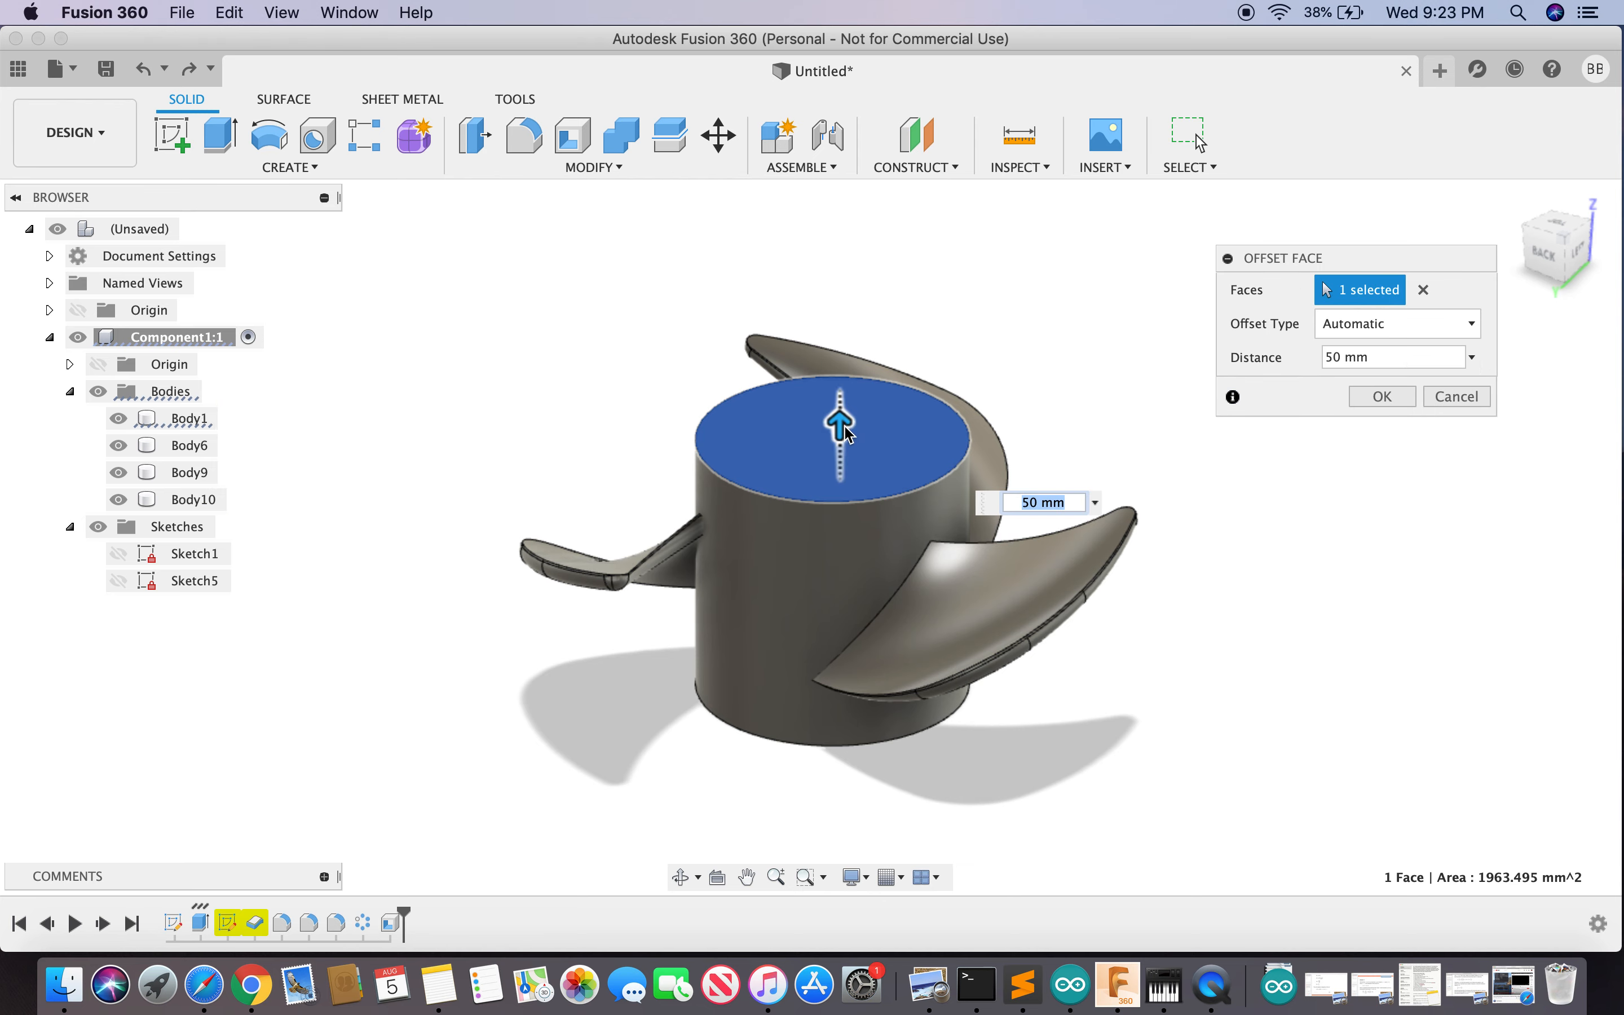
left_click_drag(840, 424, 838, 388)
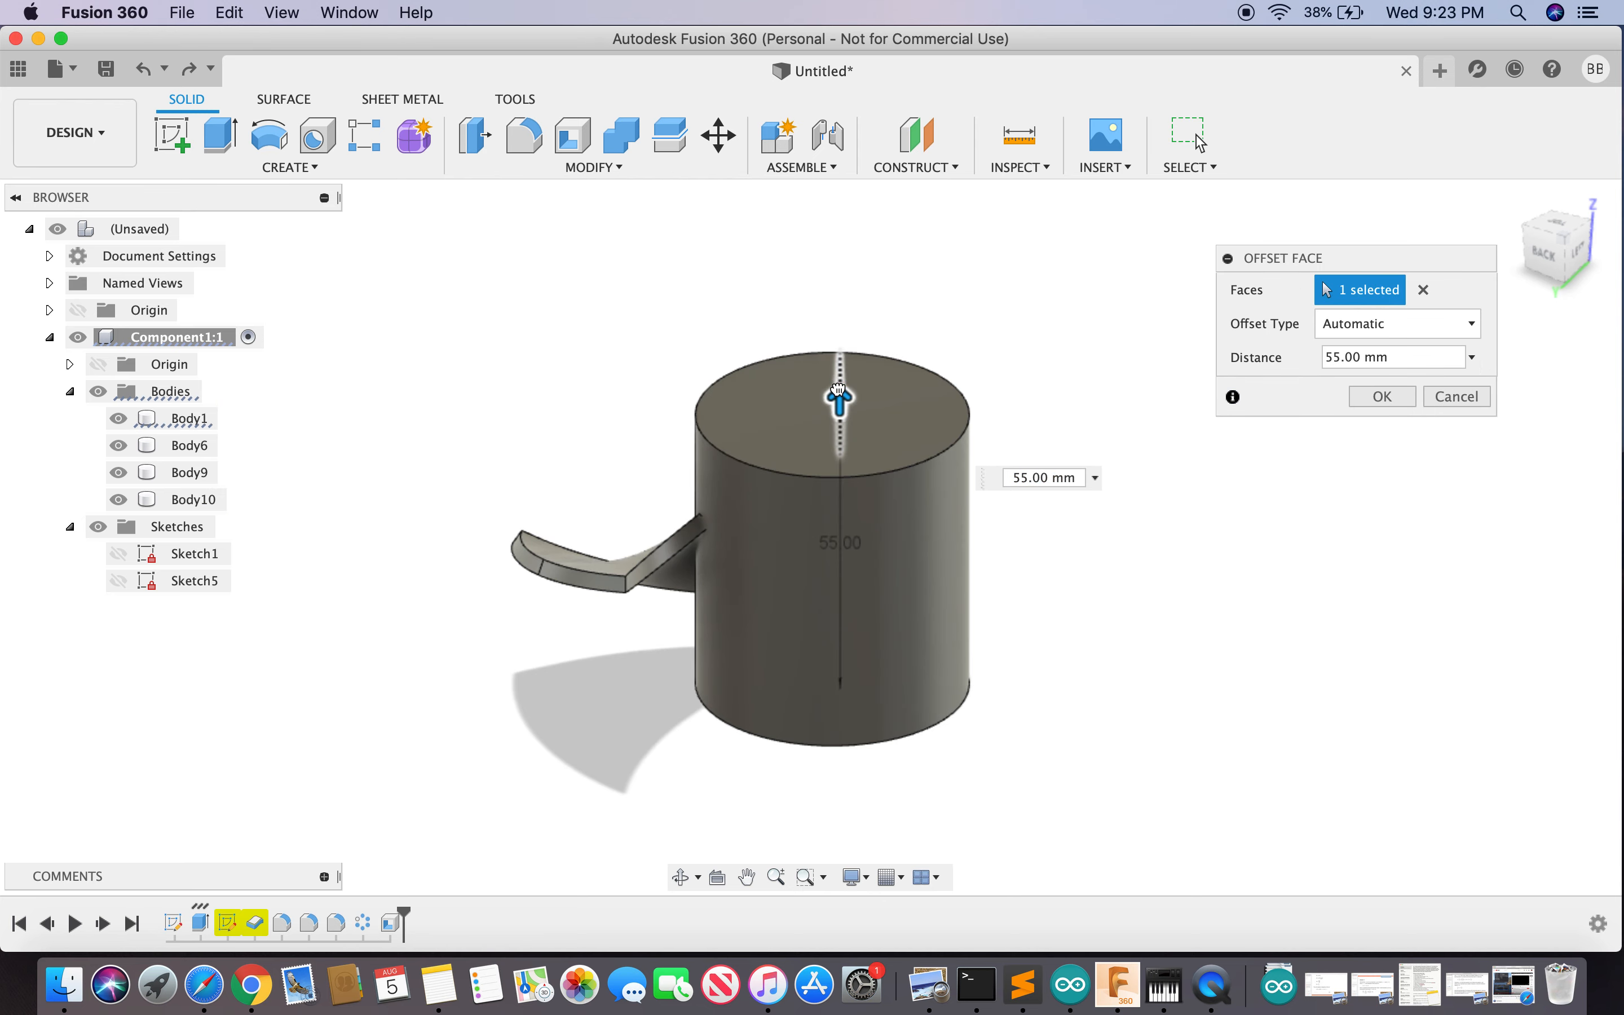
left_click_drag(841, 395, 838, 437)
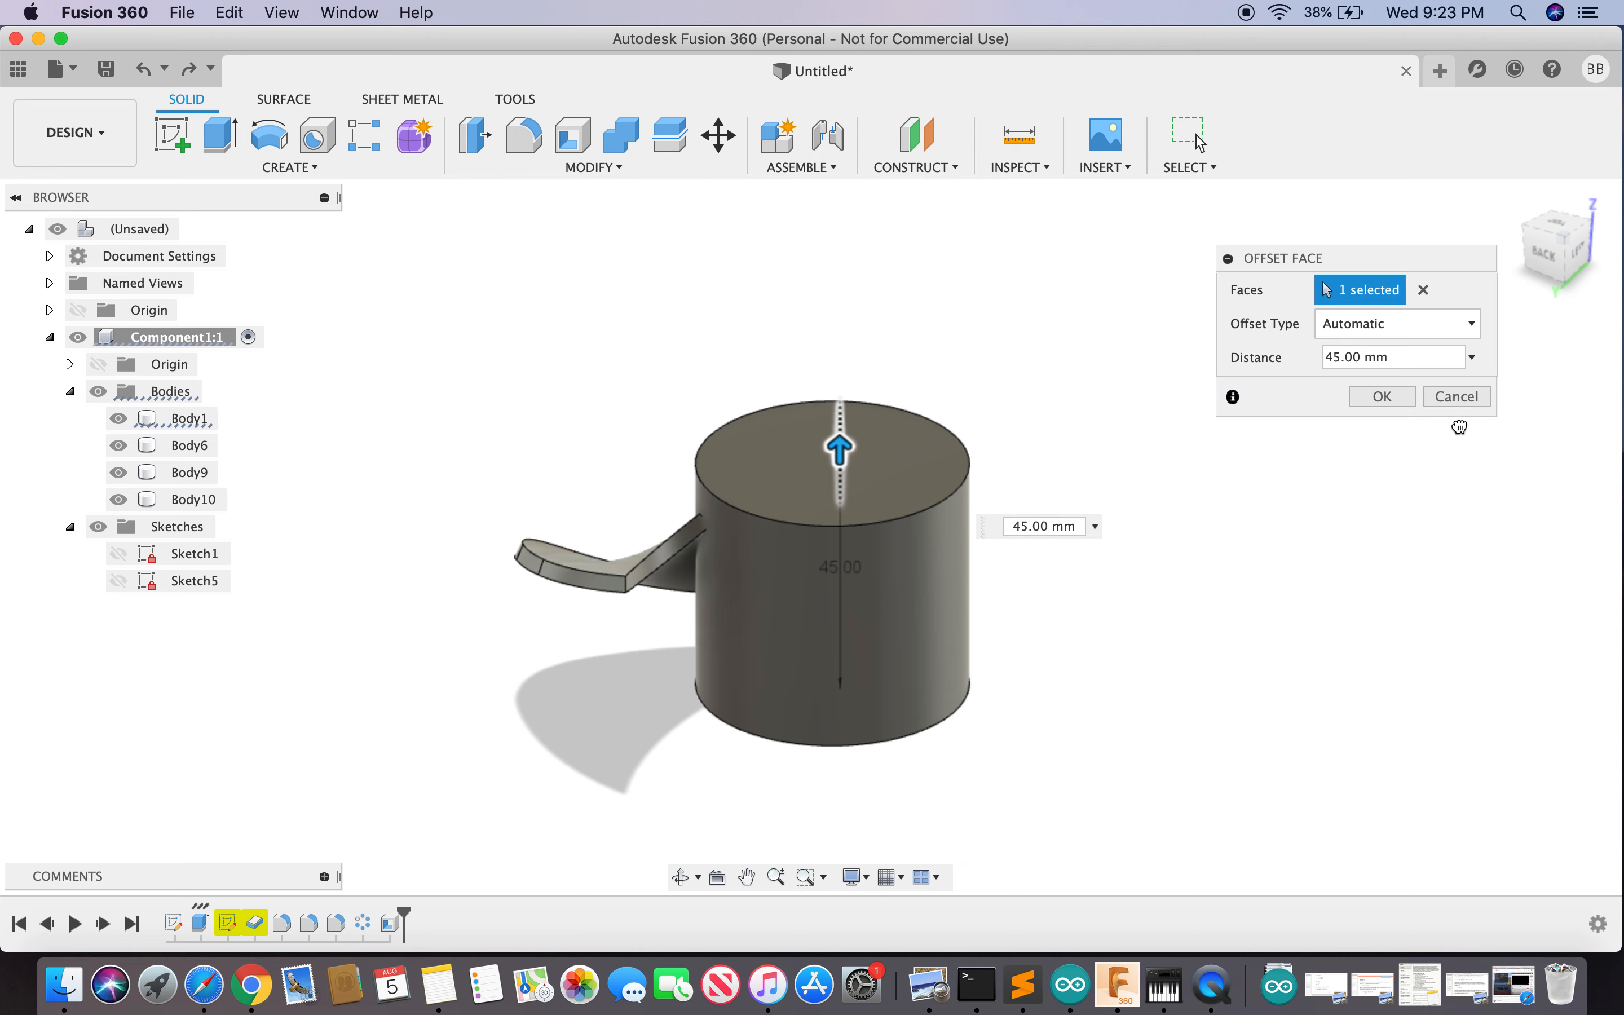
left_click(1456, 402)
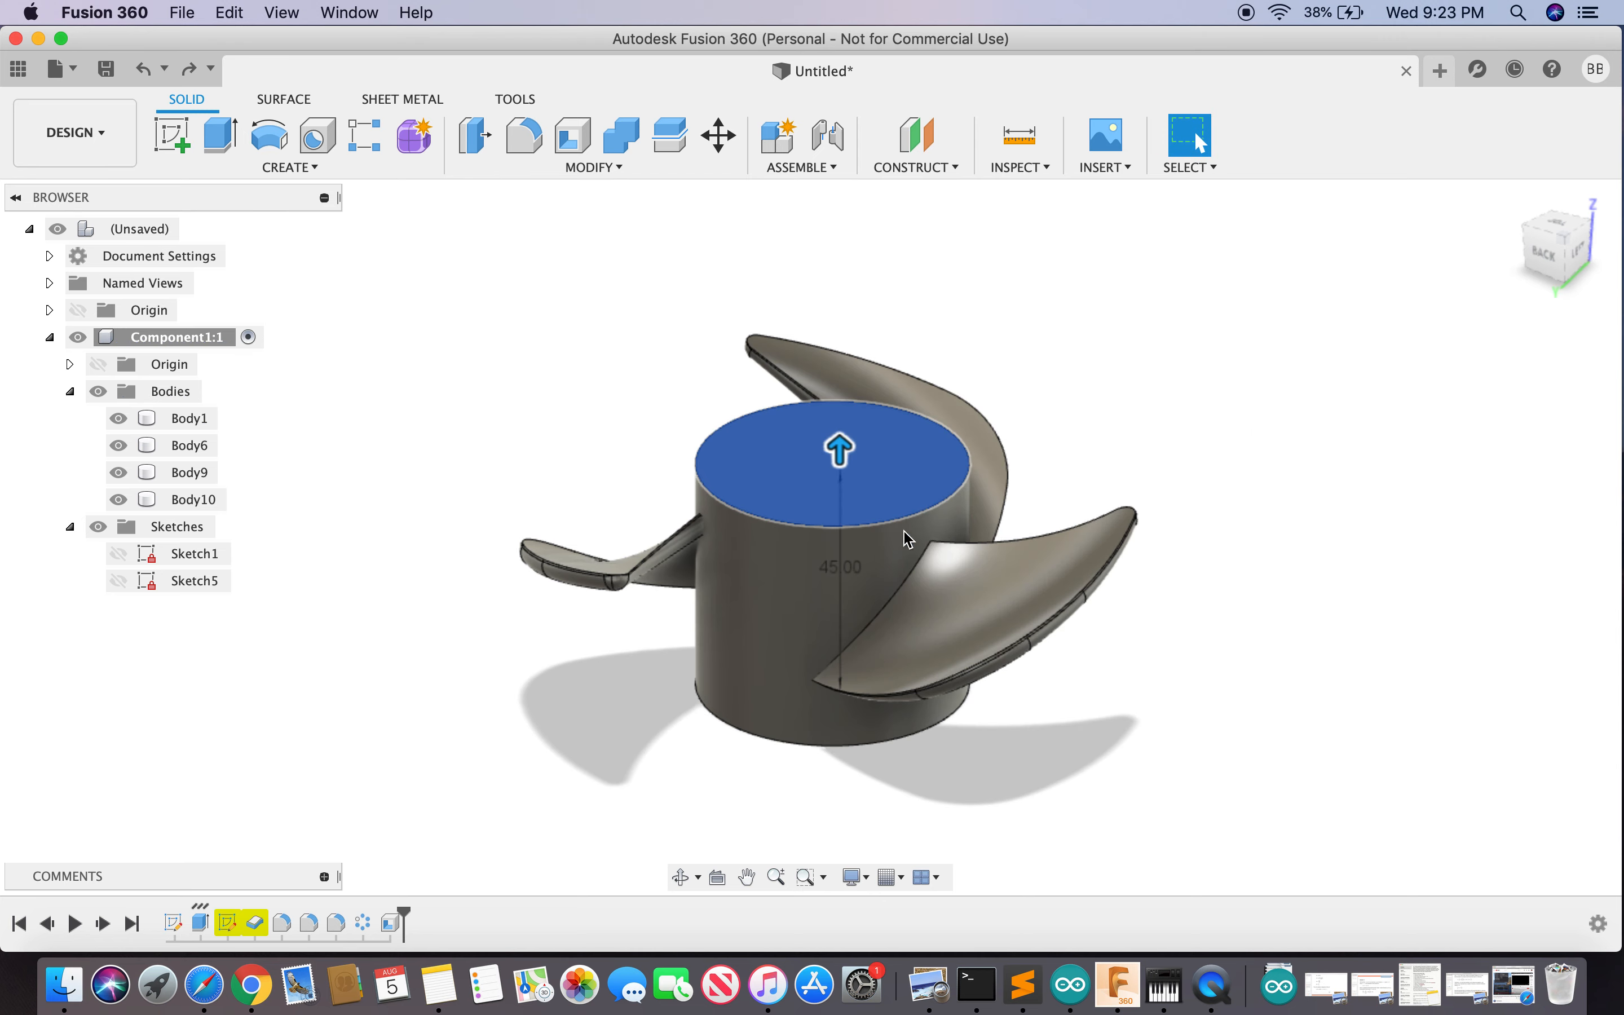
left_click(1318, 503)
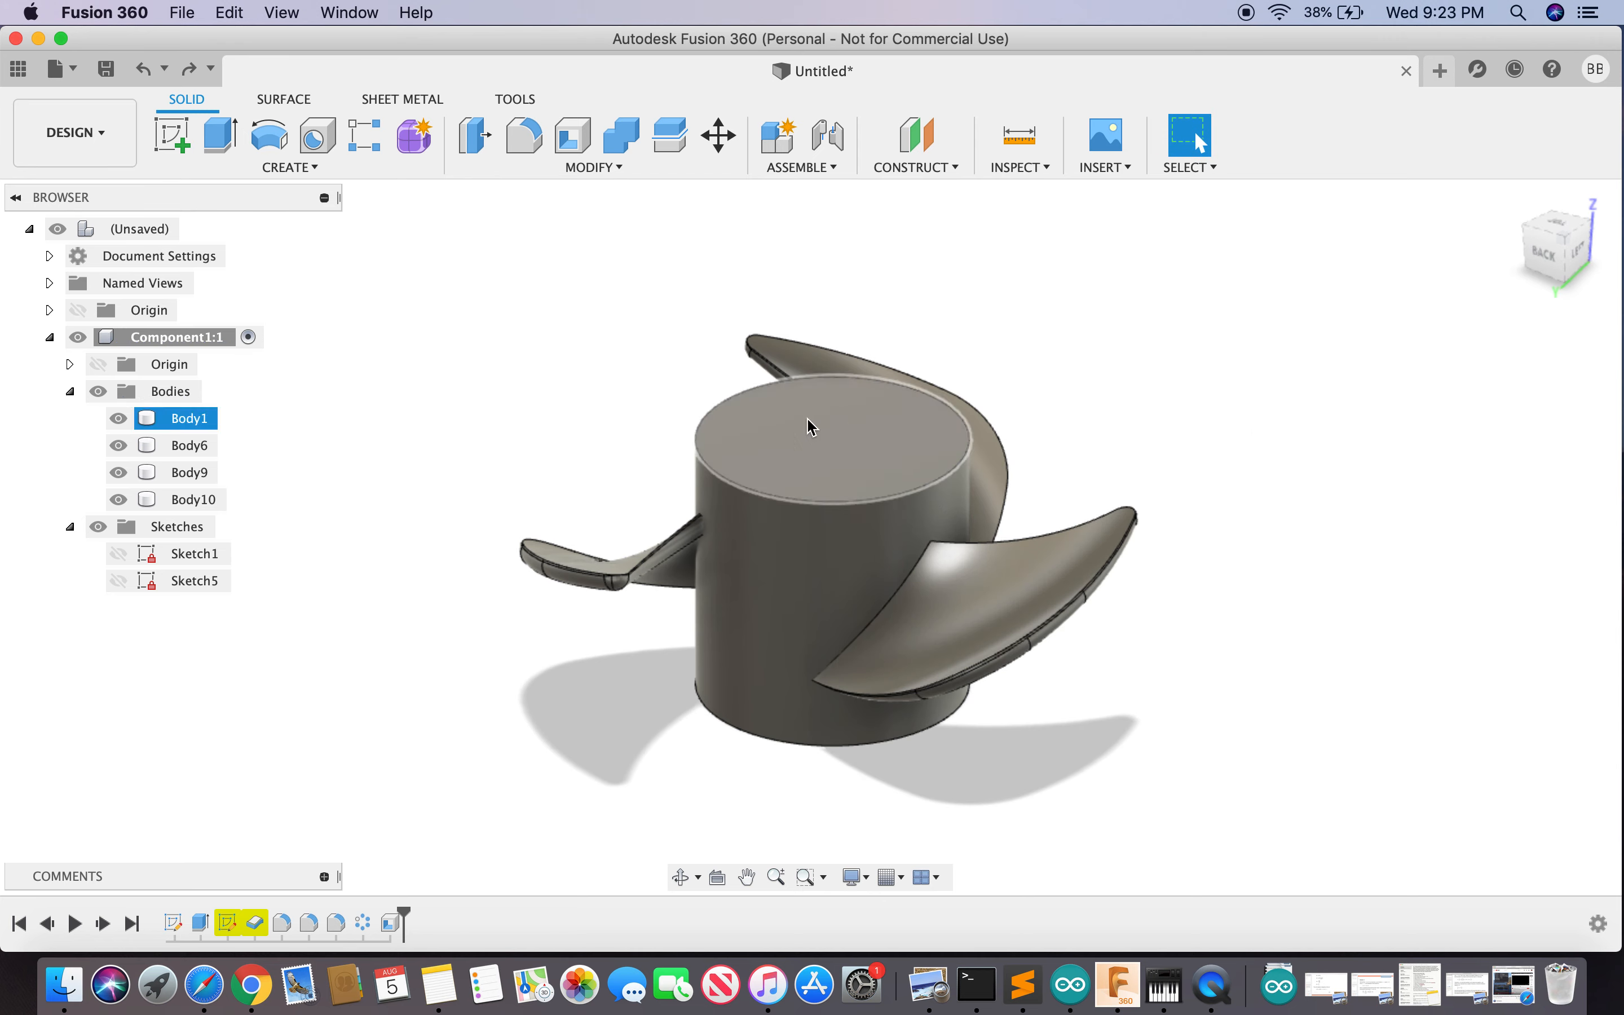
- Extrude the hub's top face 5 mm upward, joined to the propeller body
type("sex")
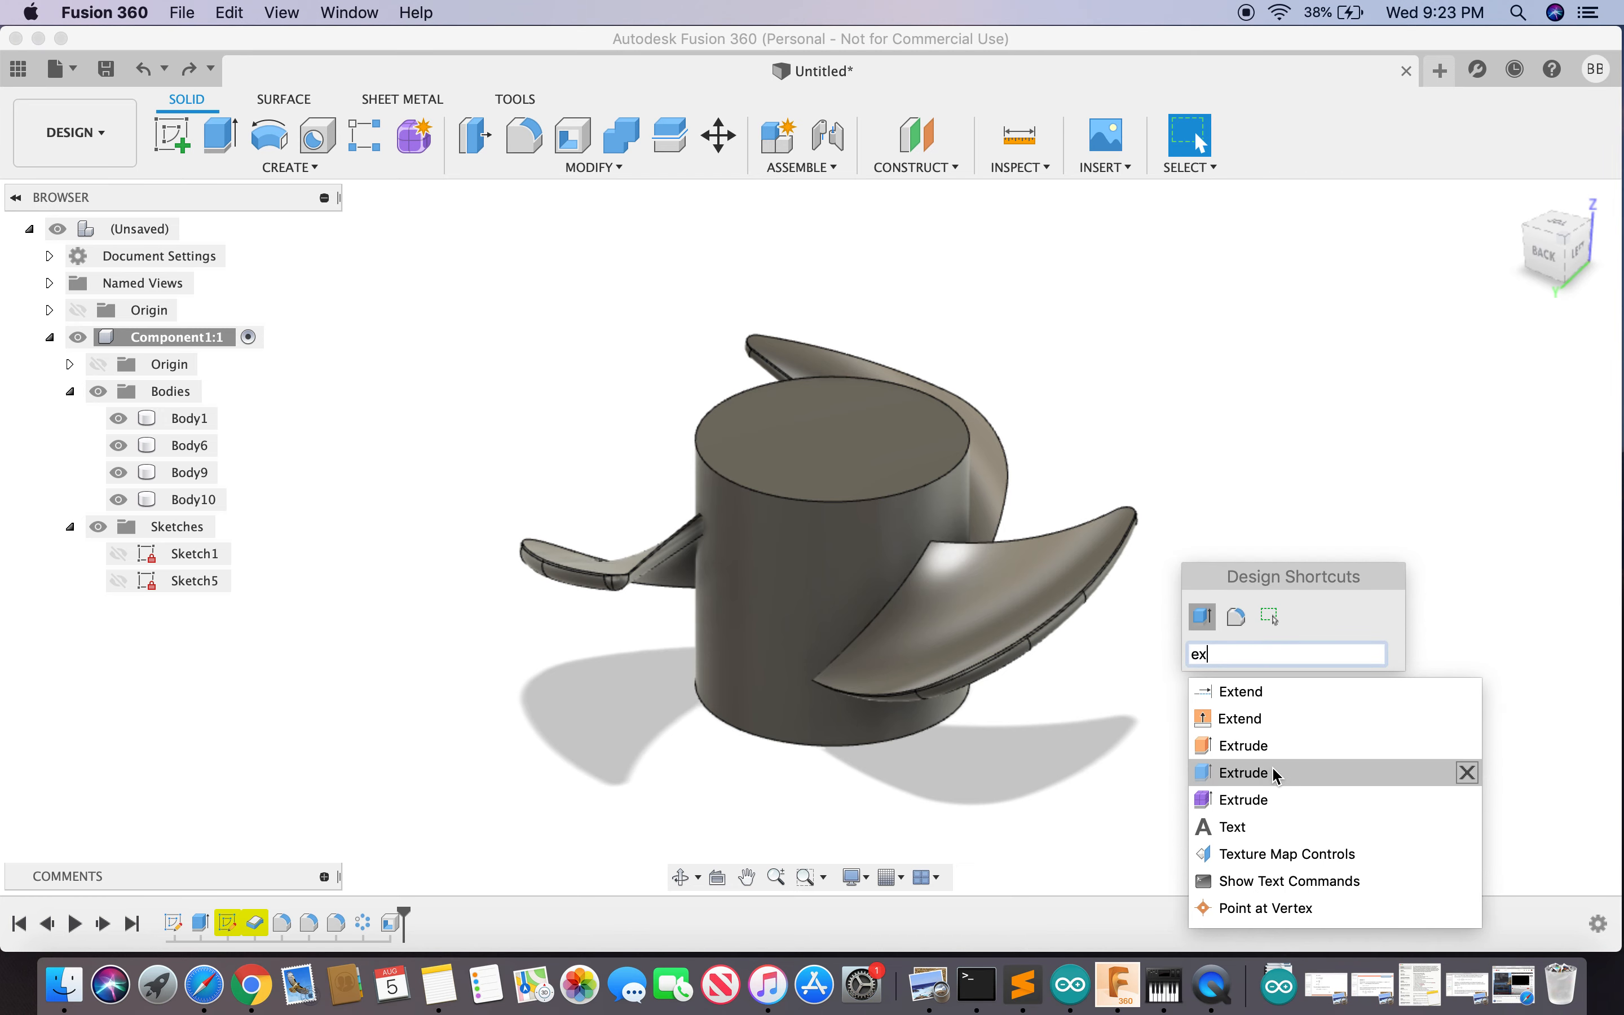
left_click(1270, 779)
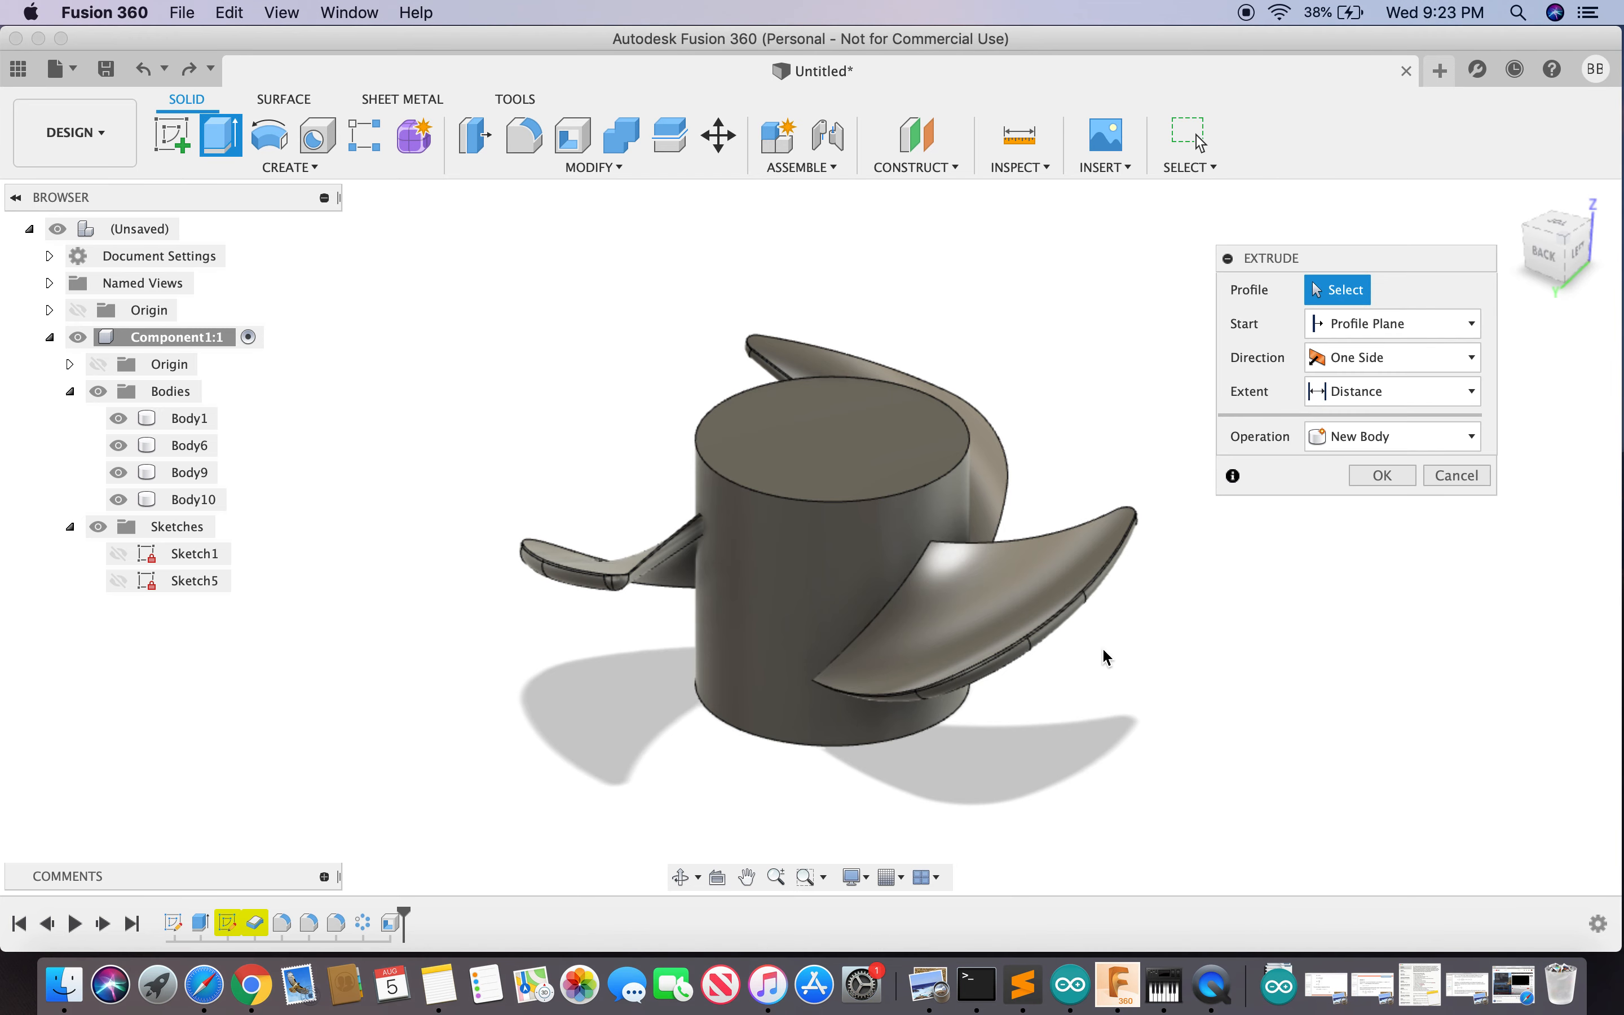
left_click(882, 437)
left_click_drag(879, 434, 884, 402)
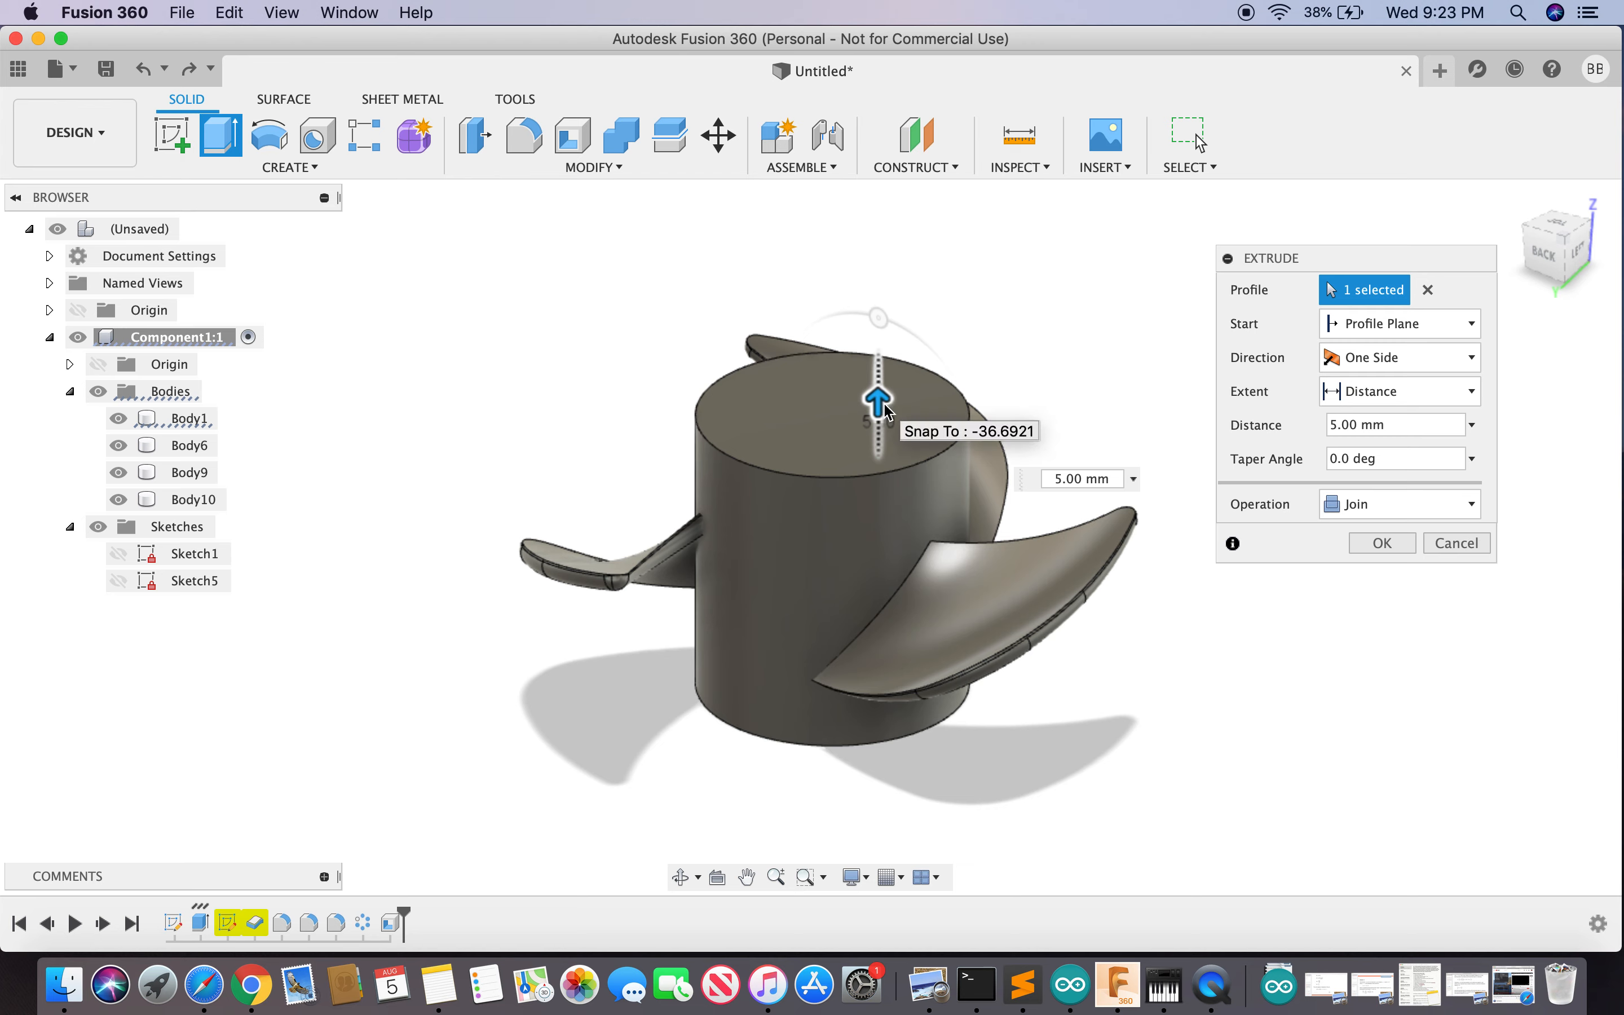
left_click(1379, 545)
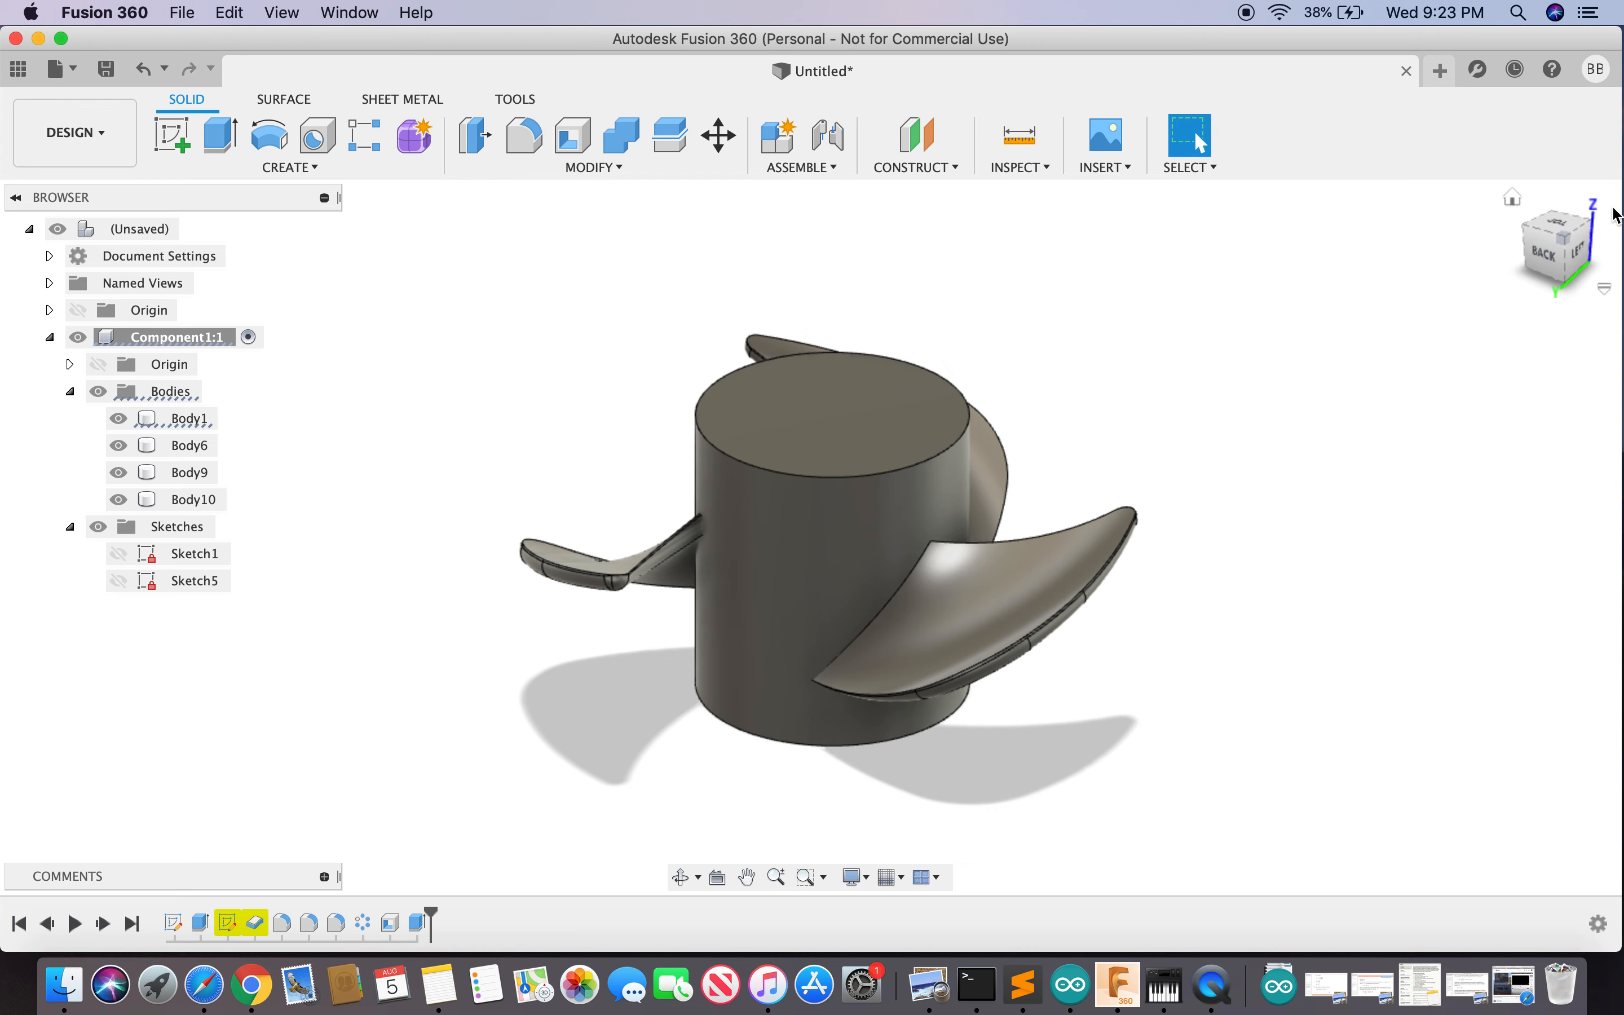
mouse_move(1617, 215)
middle_mouse_down("shift")
mouse_move(1508, 180)
mouse_move(1490, 120)
mouse_move(1362, 178)
mouse_move(1373, 310)
mouse_move(1352, 265)
middle_mouse_up("shift")
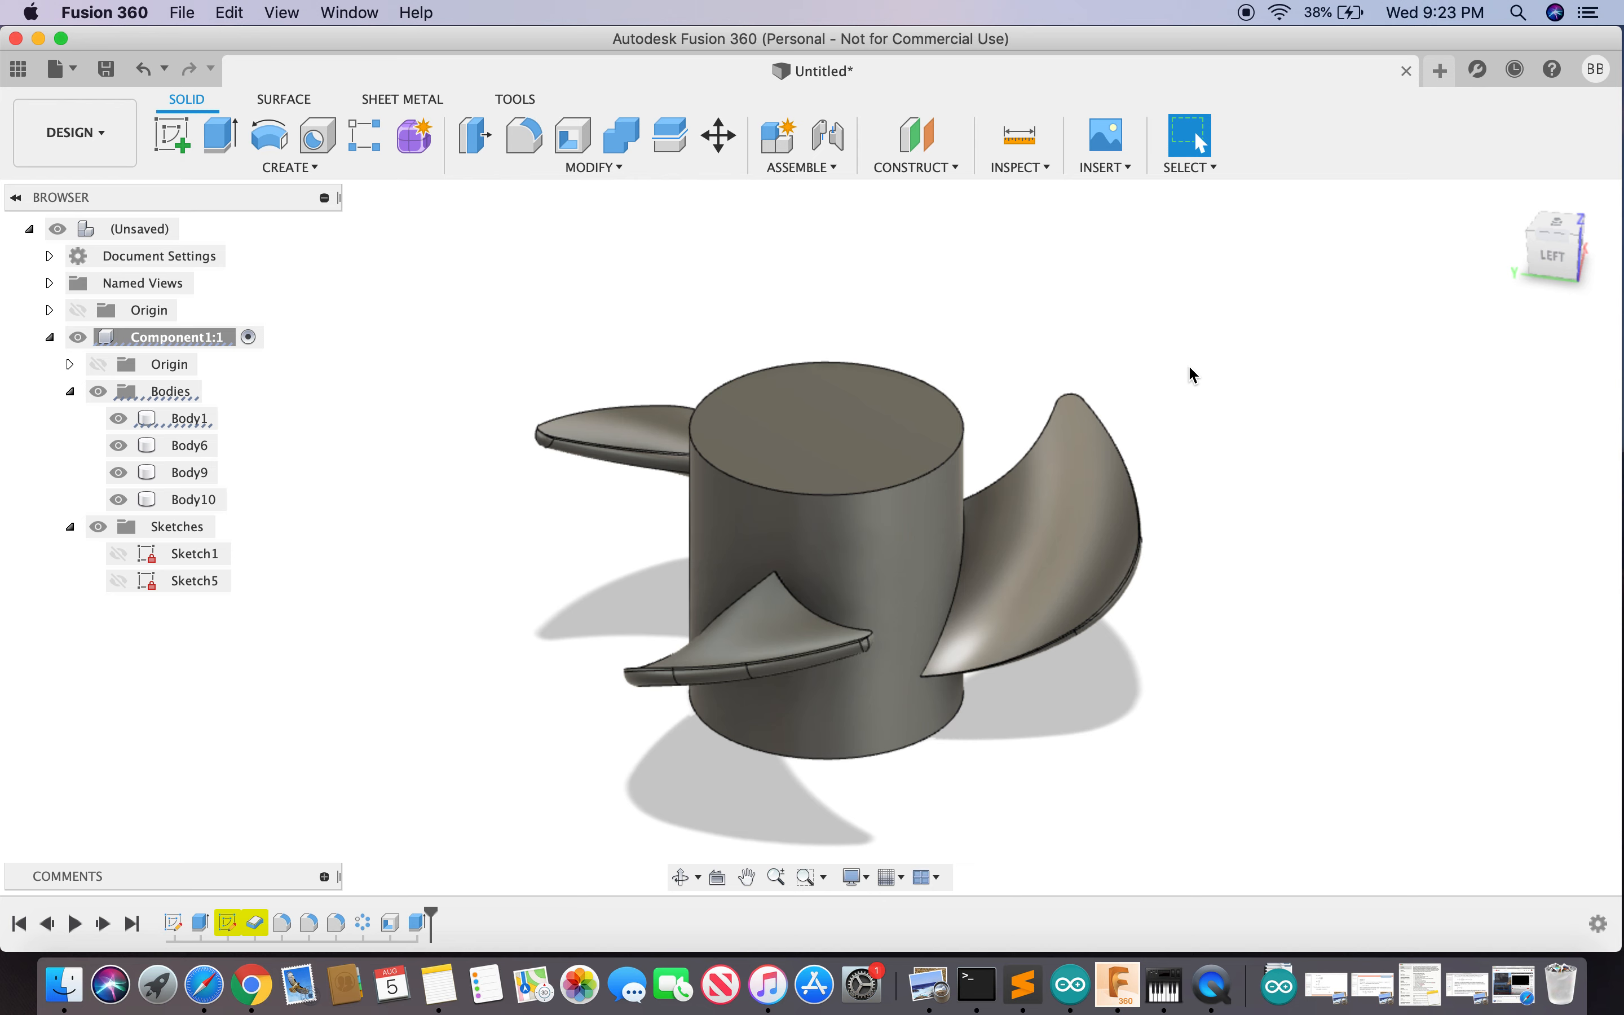
key("s")
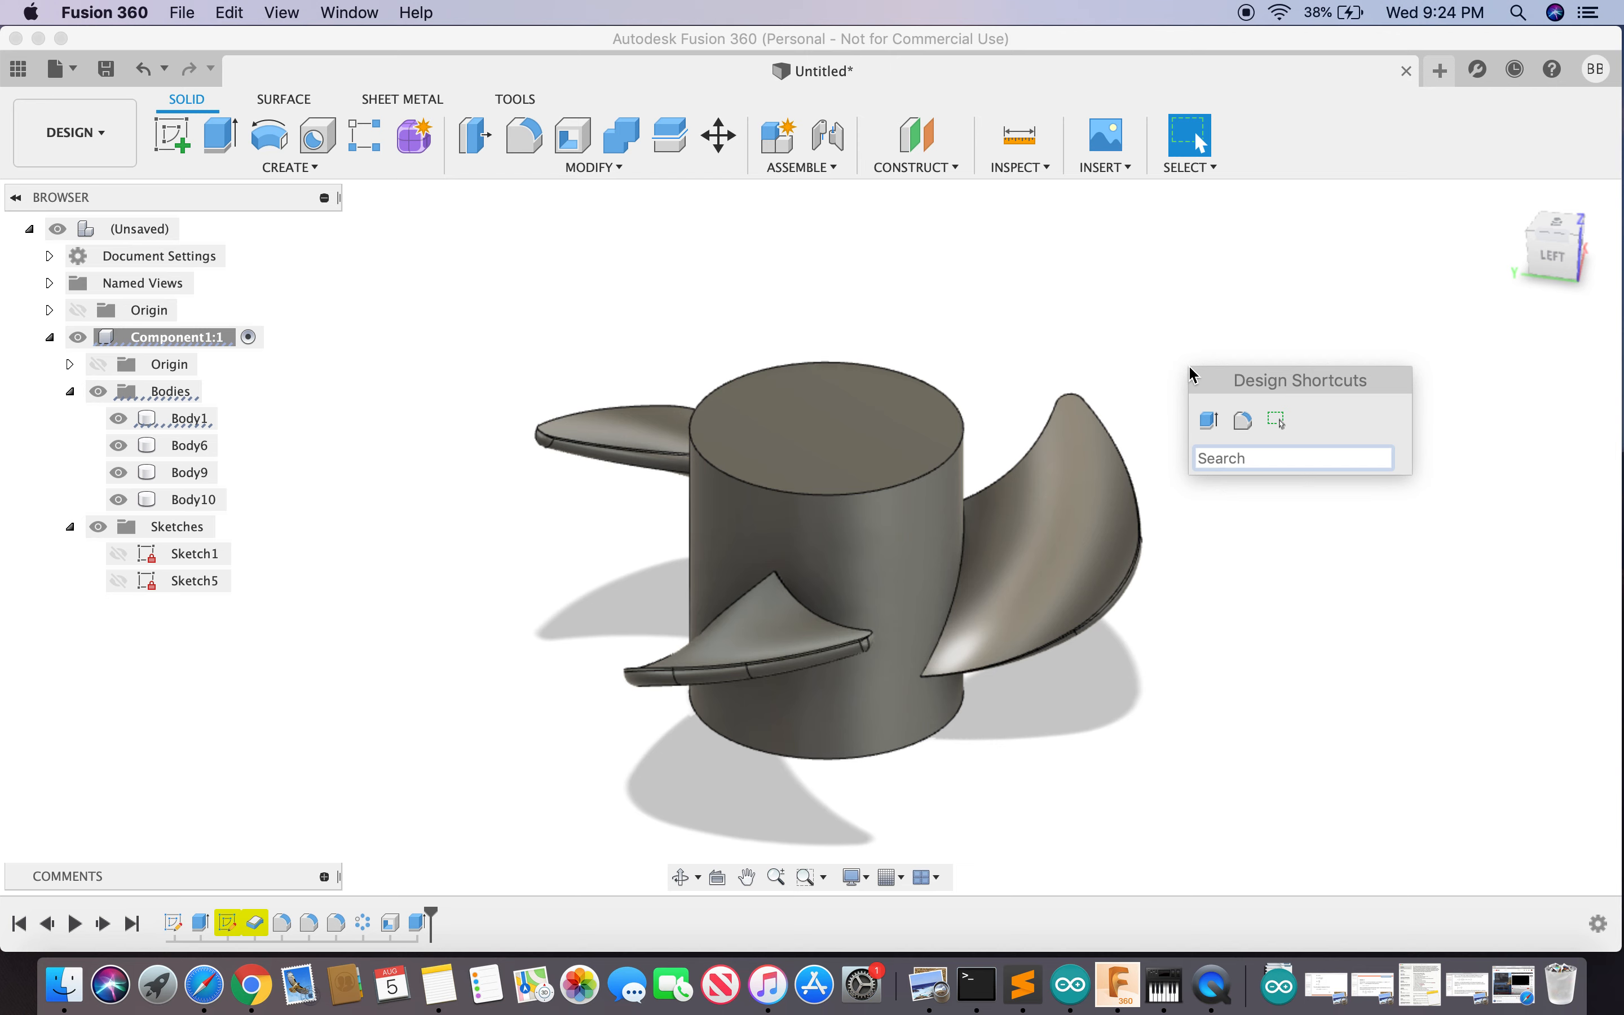
- Fillet the hub's top rim edge with a 7 mm radius
type("fill")
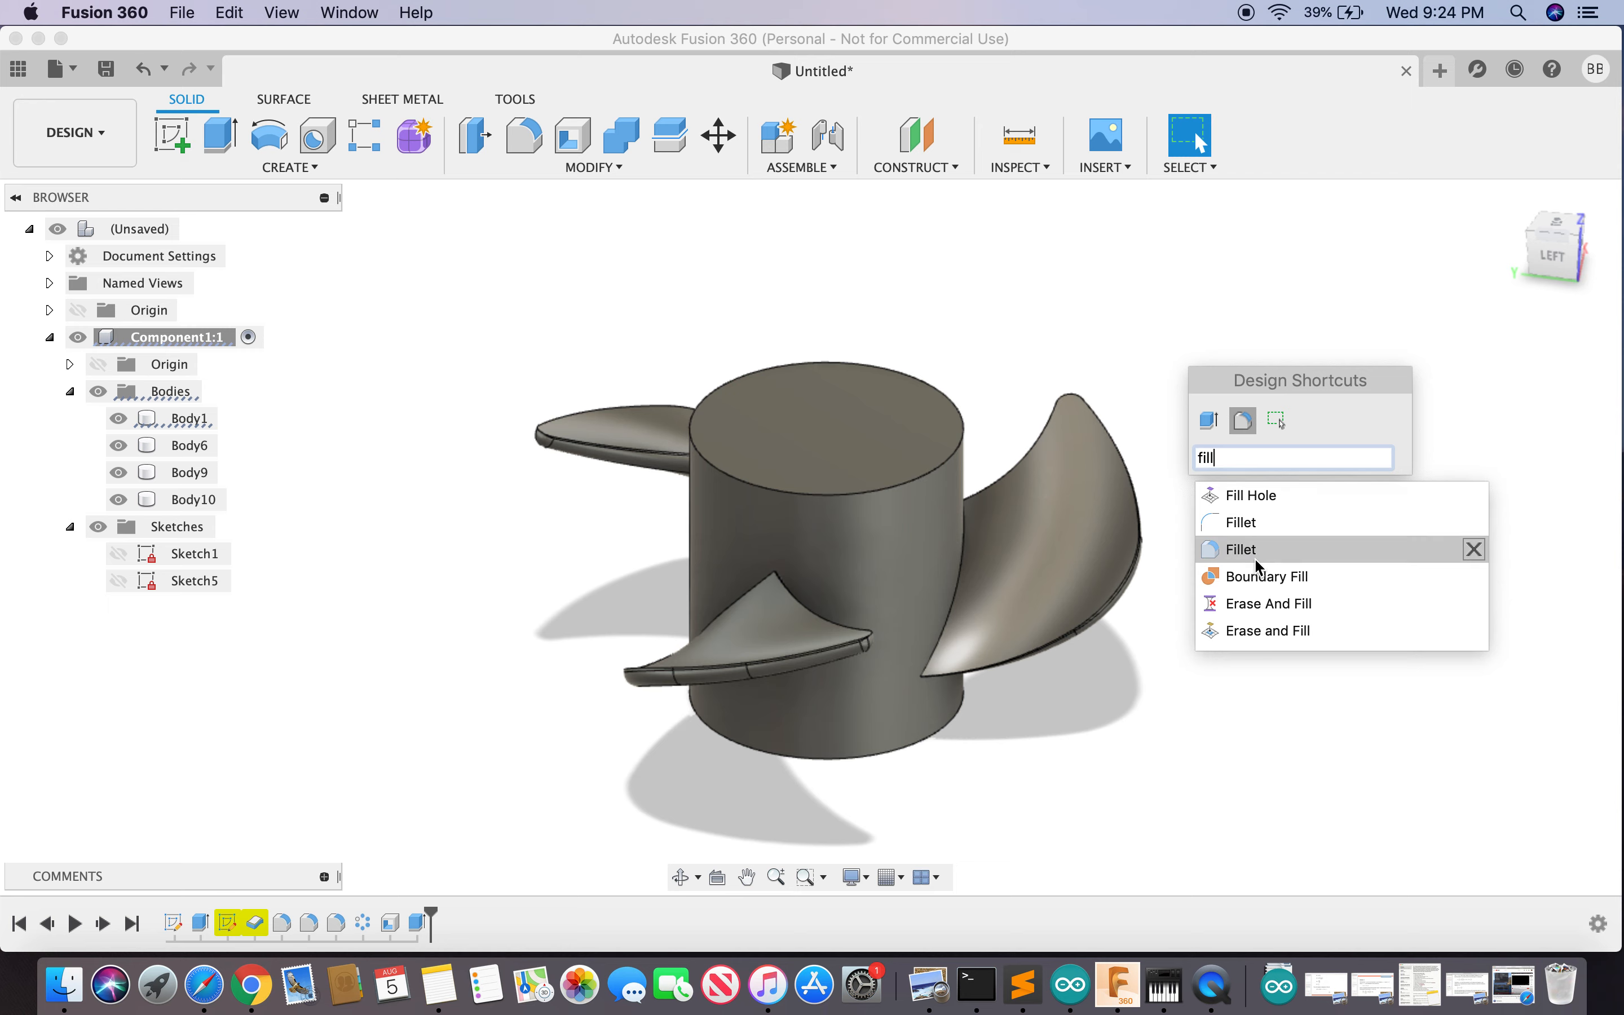
left_click(1463, 549)
left_click(950, 476)
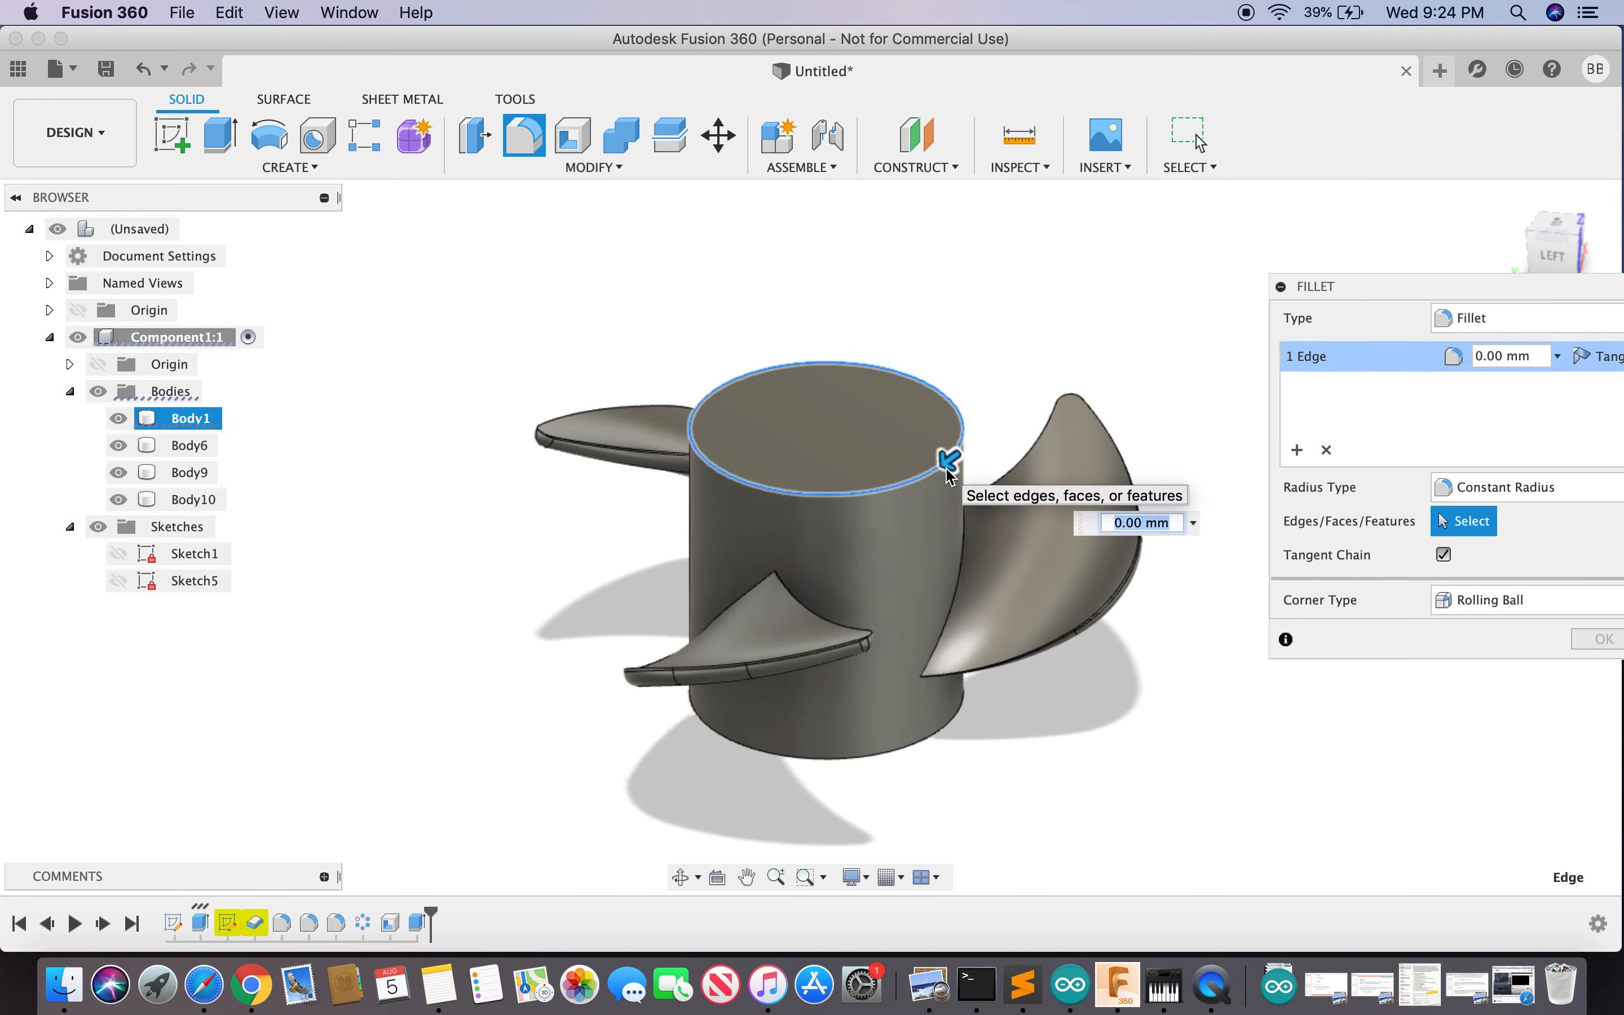
type("3")
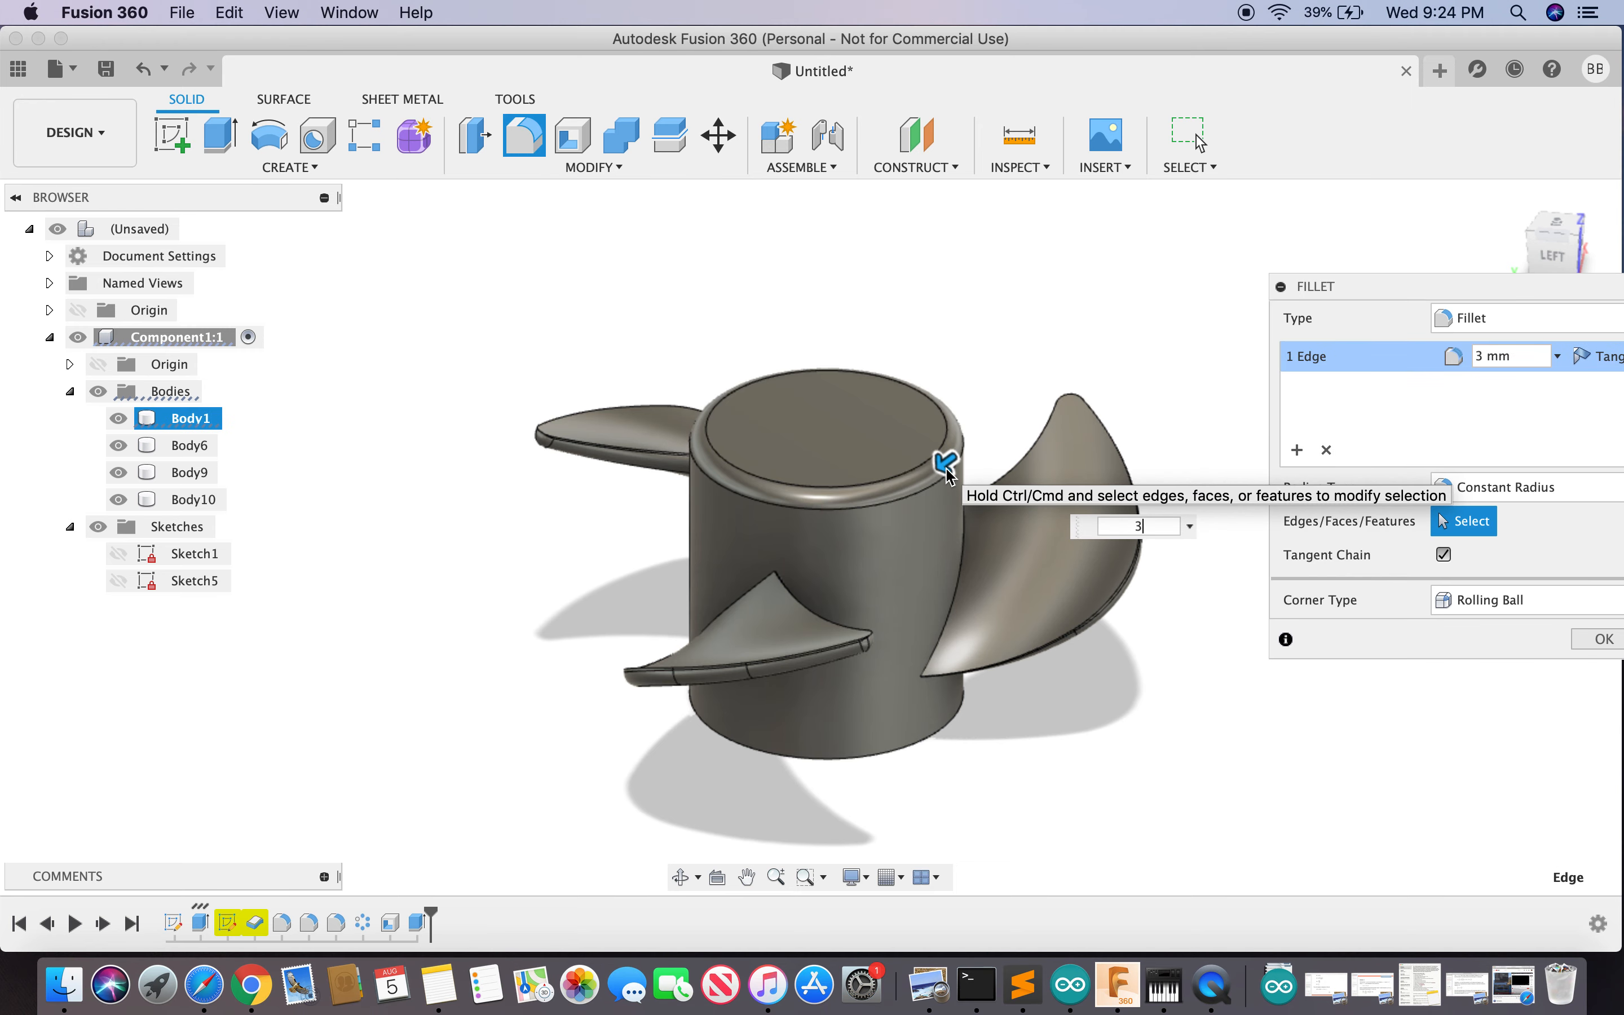
key("BackSpace")
type("5")
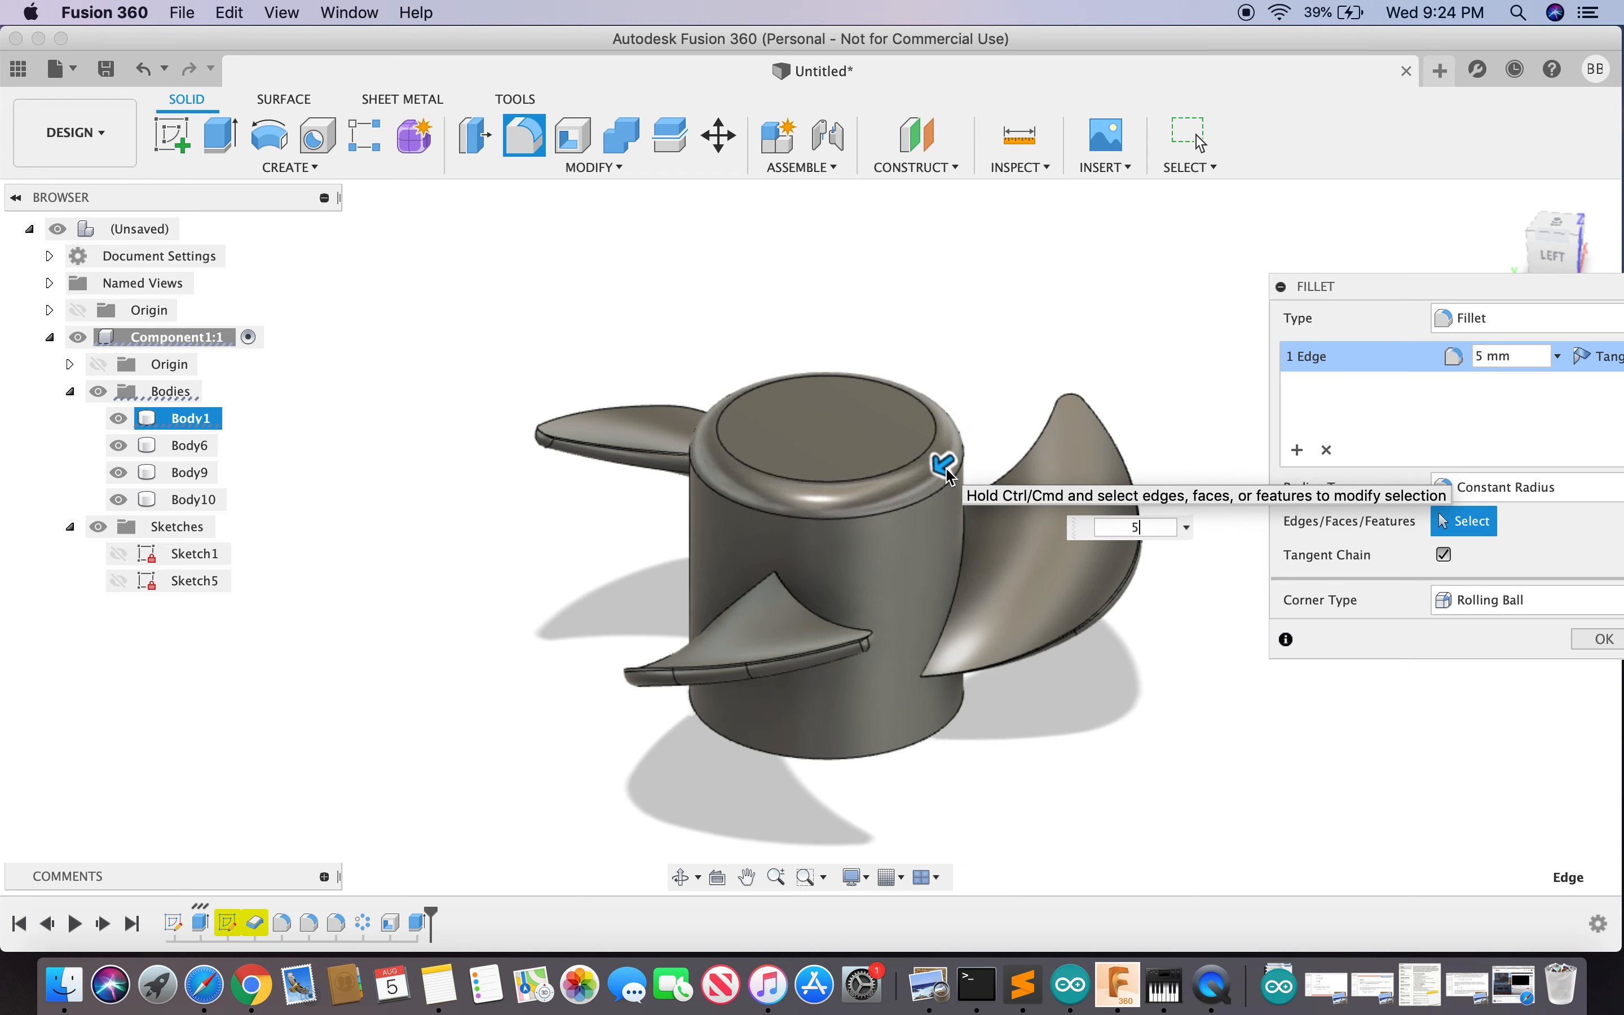
type("6")
key("BackSpace")
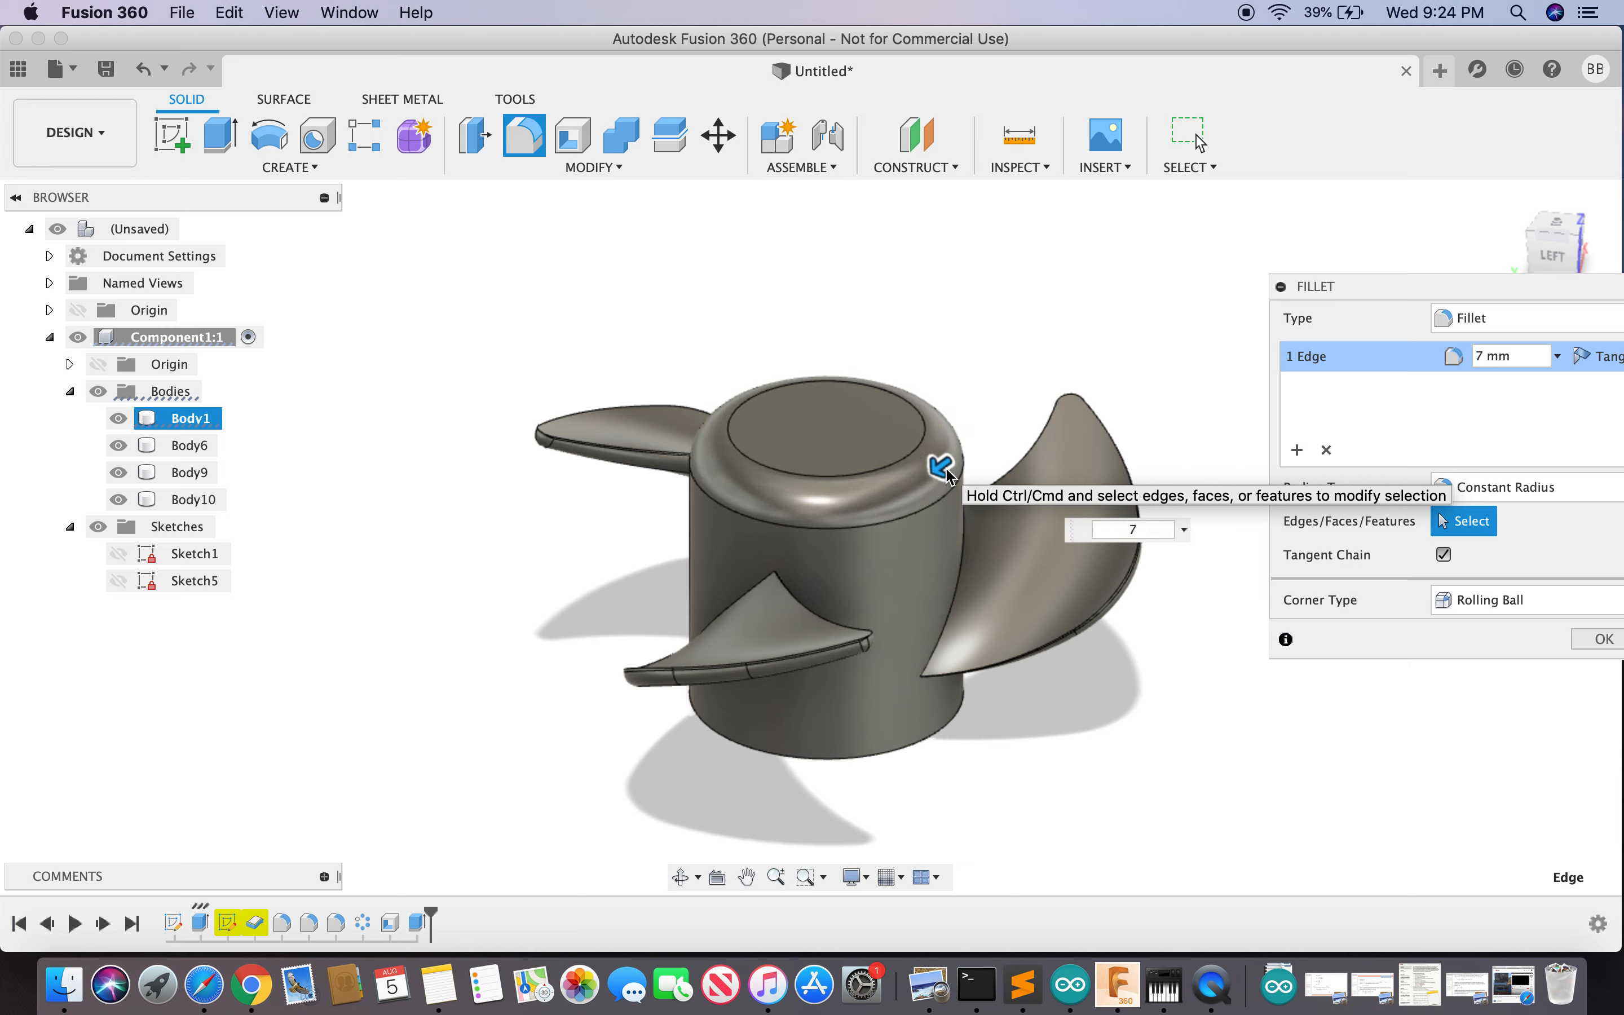
key("Return")
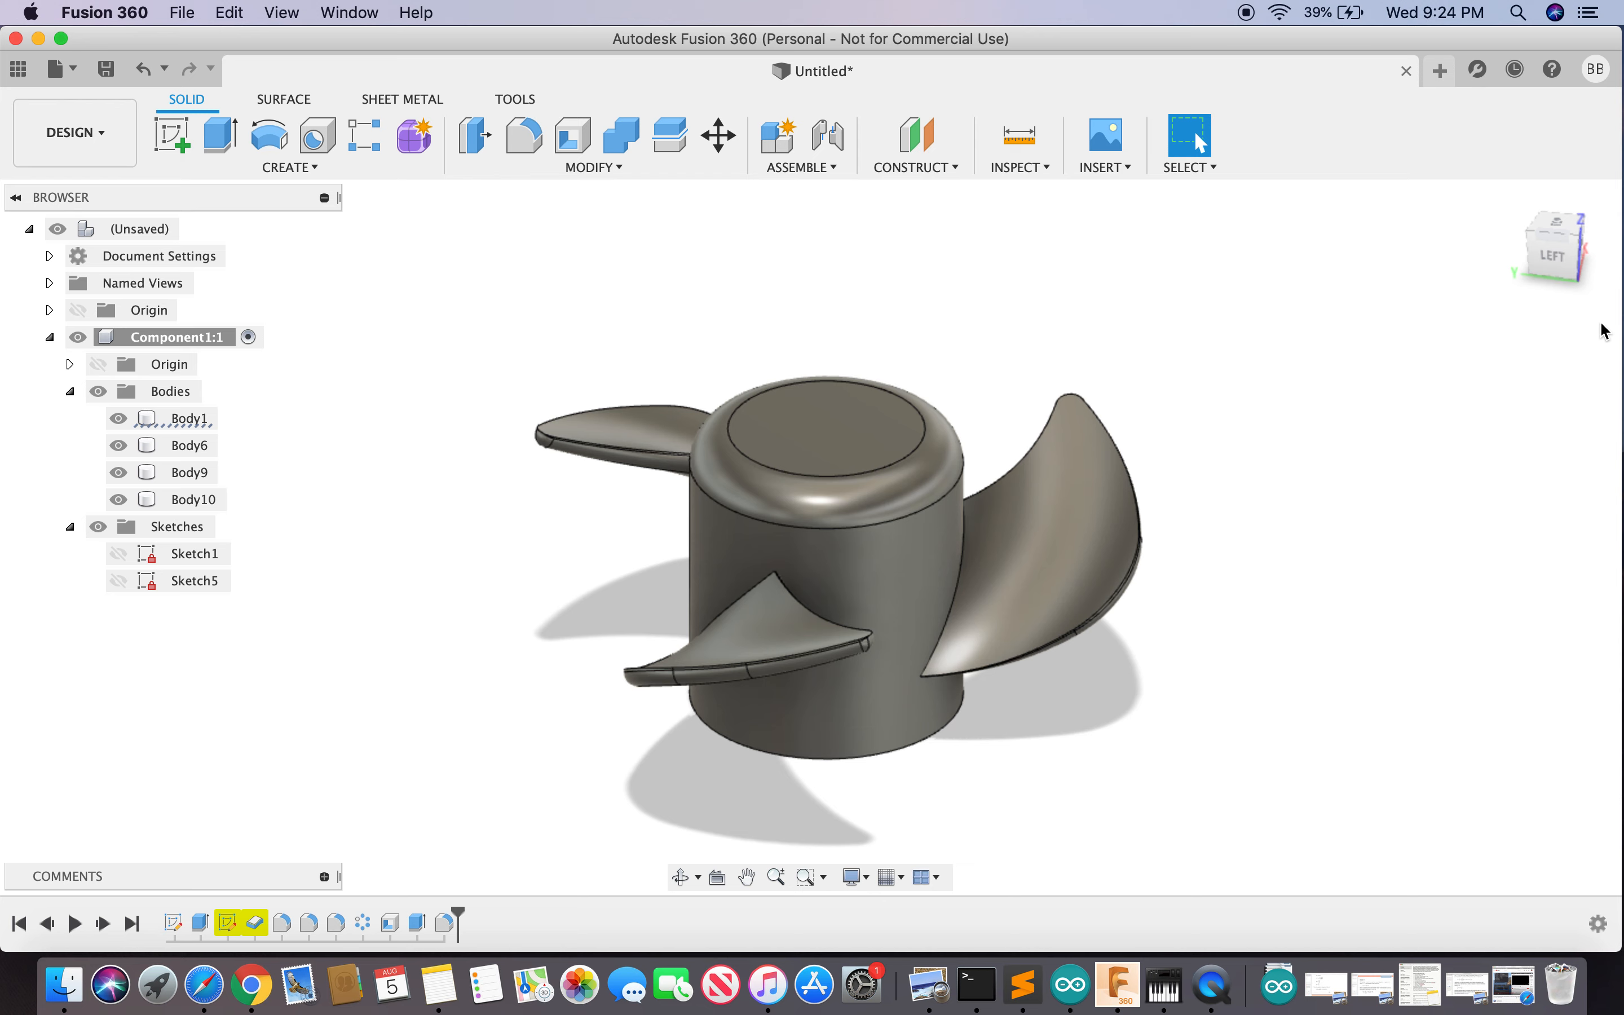
left_click(1557, 257)
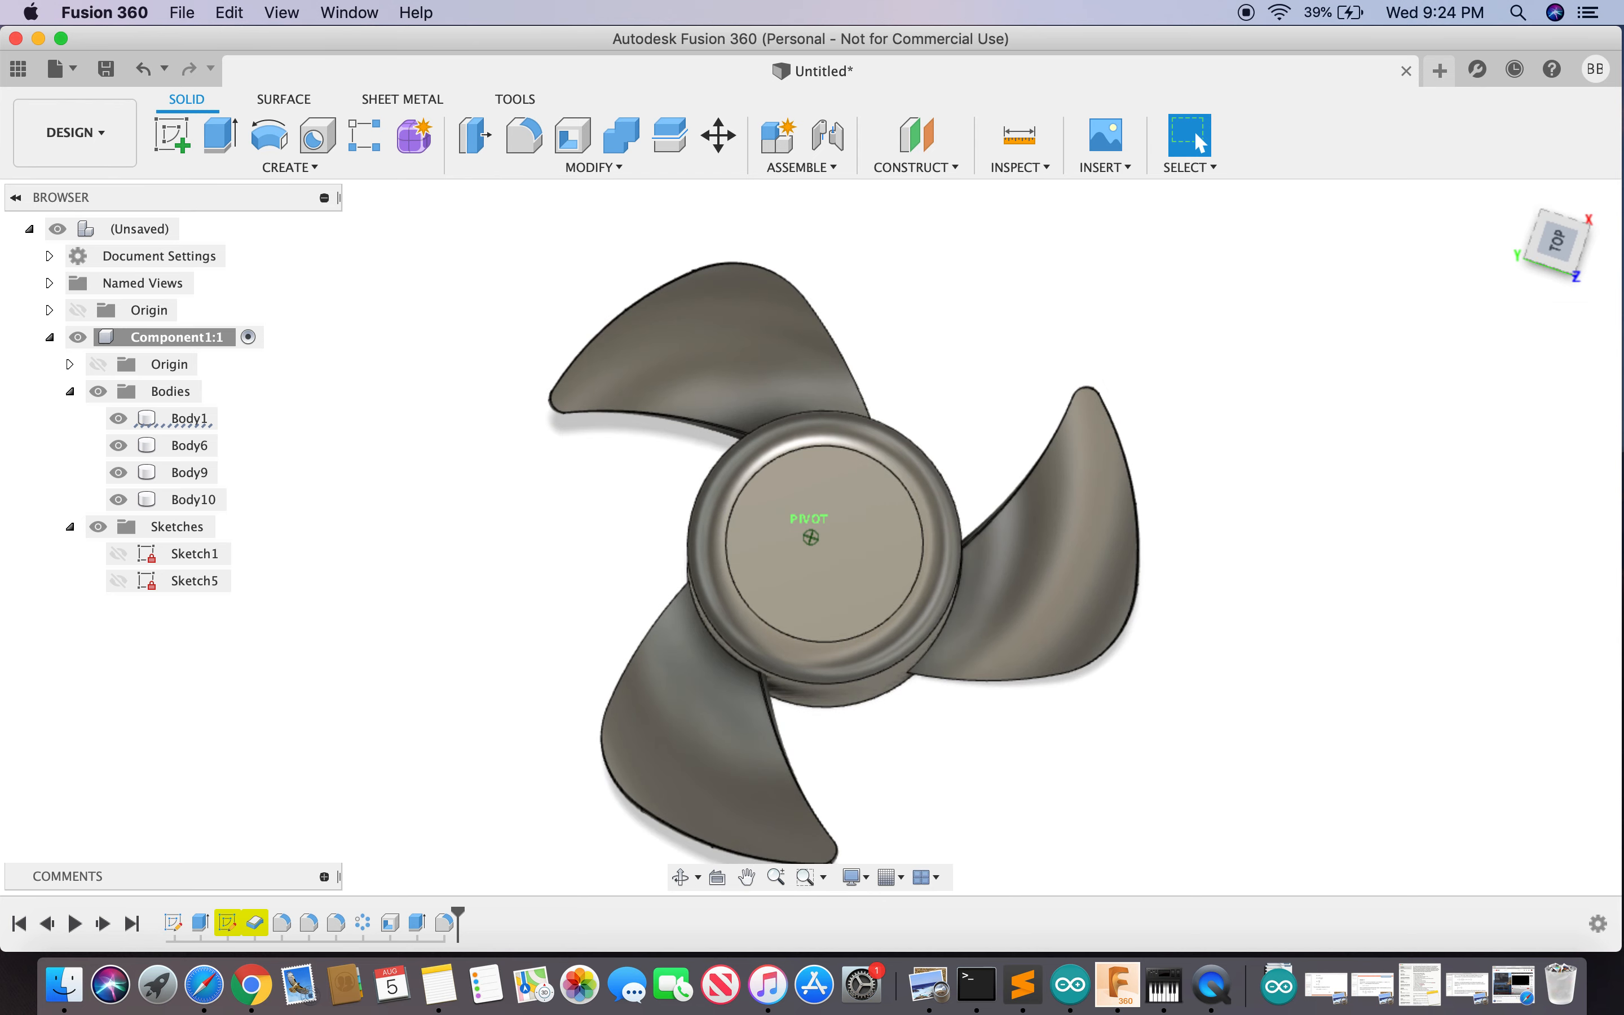
- On the hub's top face, draw an 11 mm diameter circle at the centre and finish the sketch
left_click(828, 564)
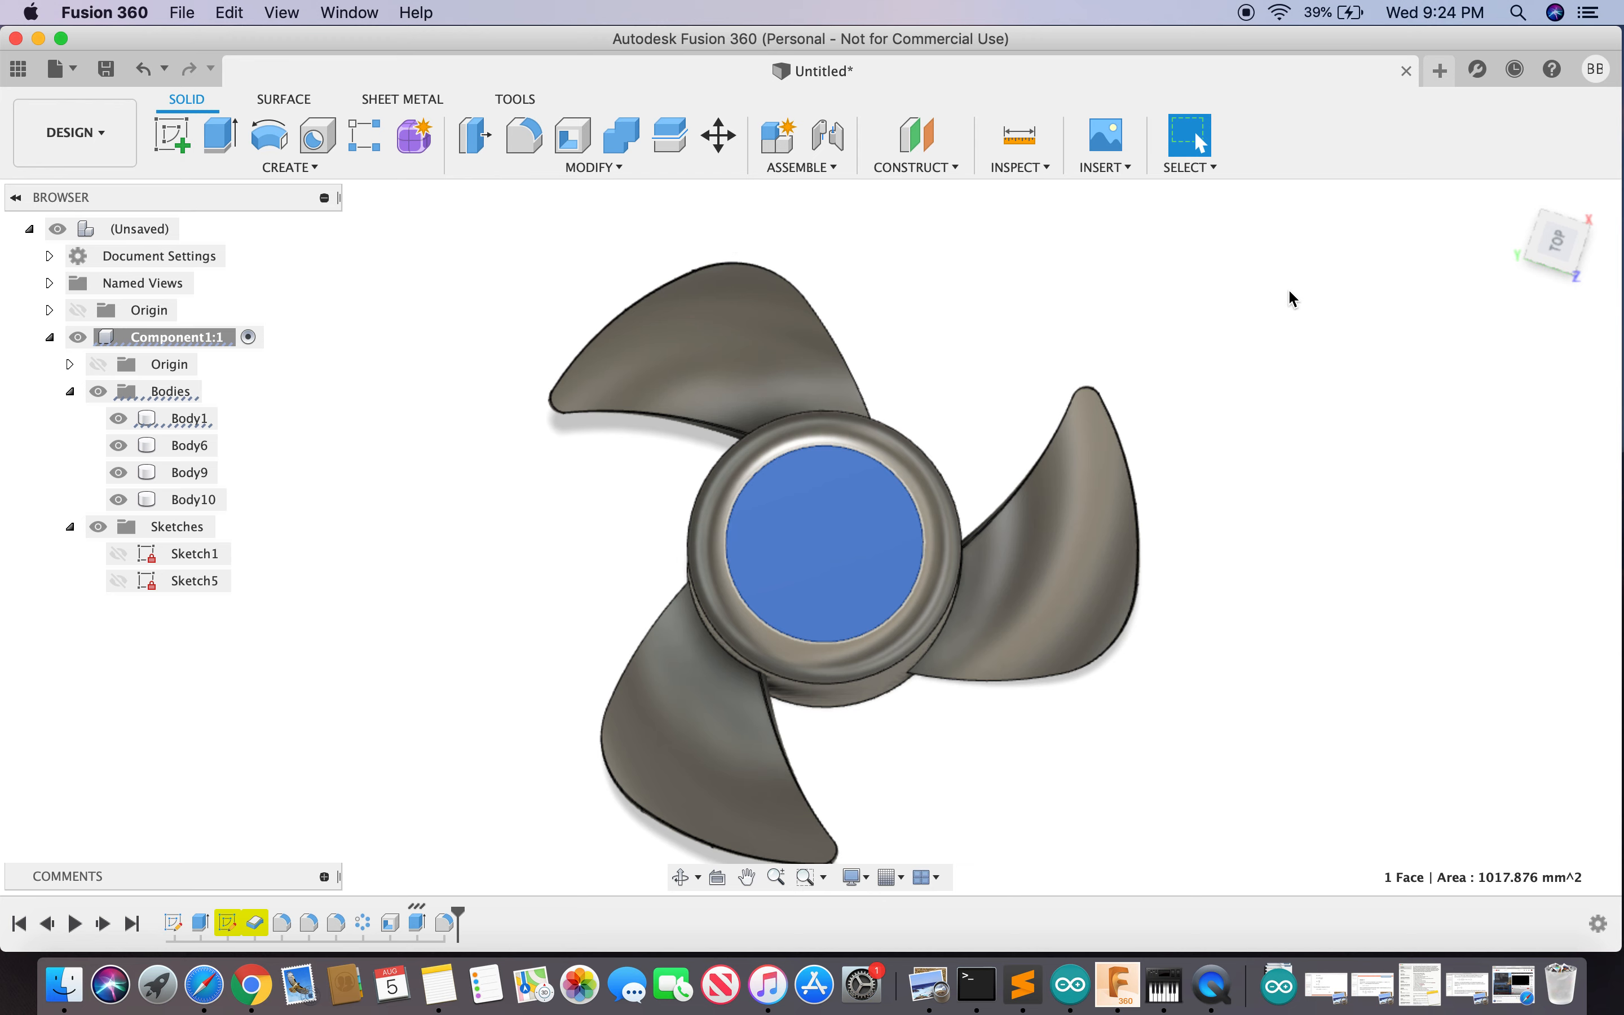
type("s")
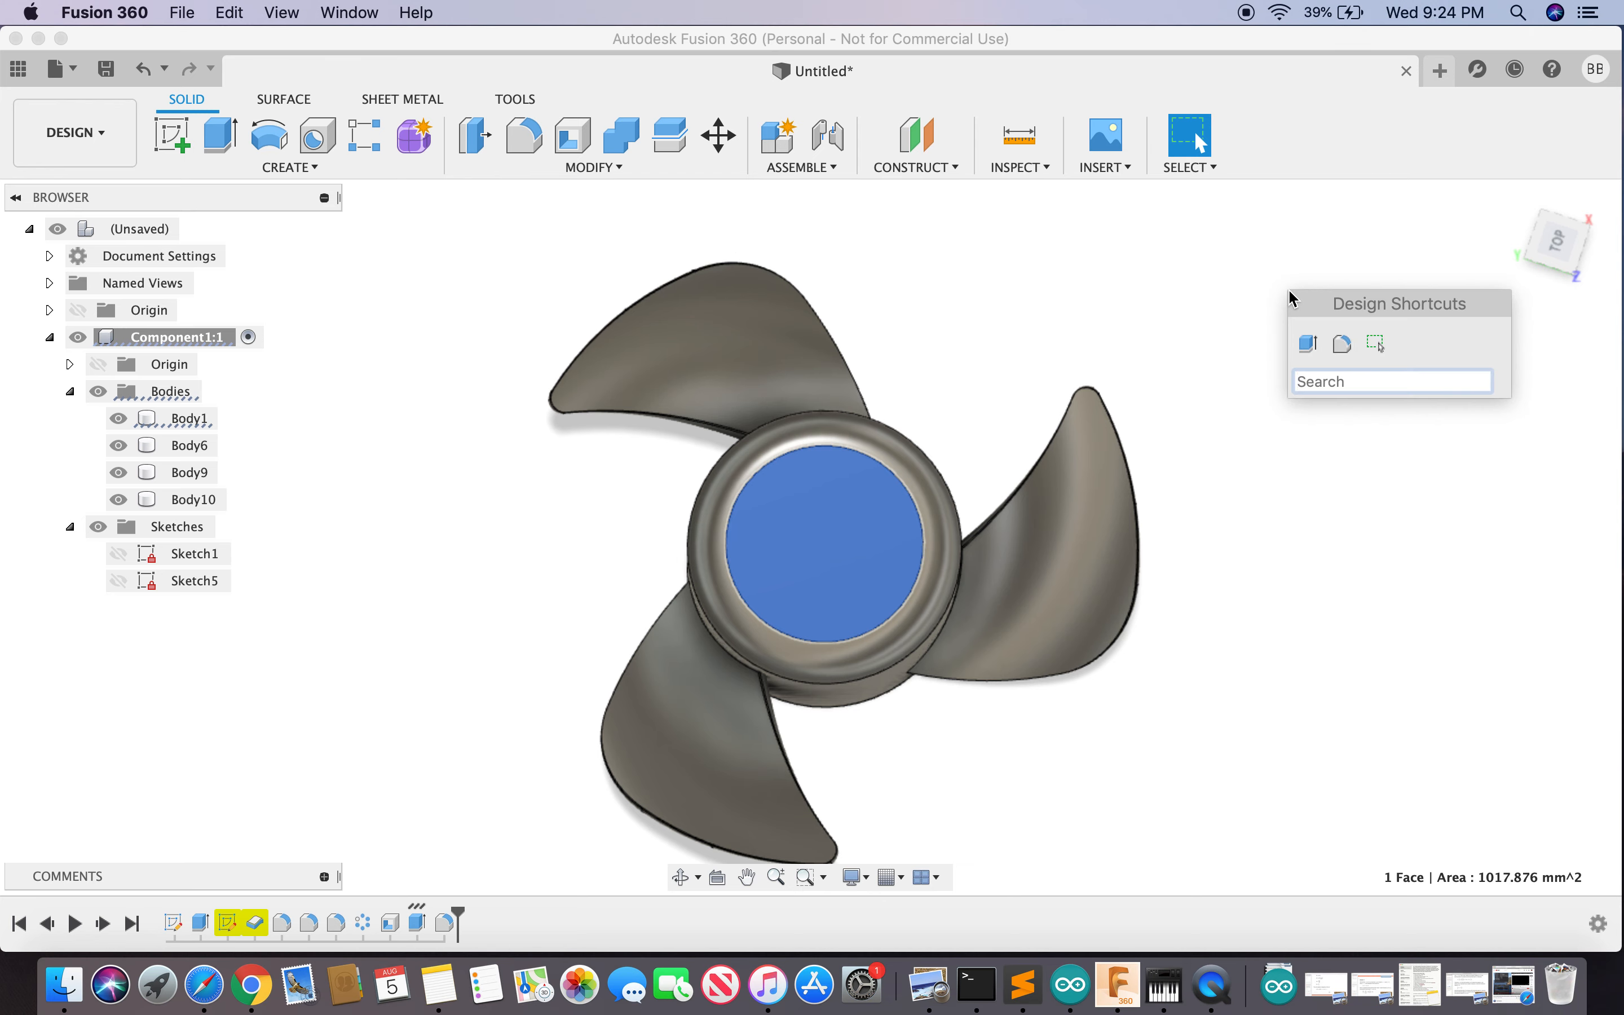
type("cen")
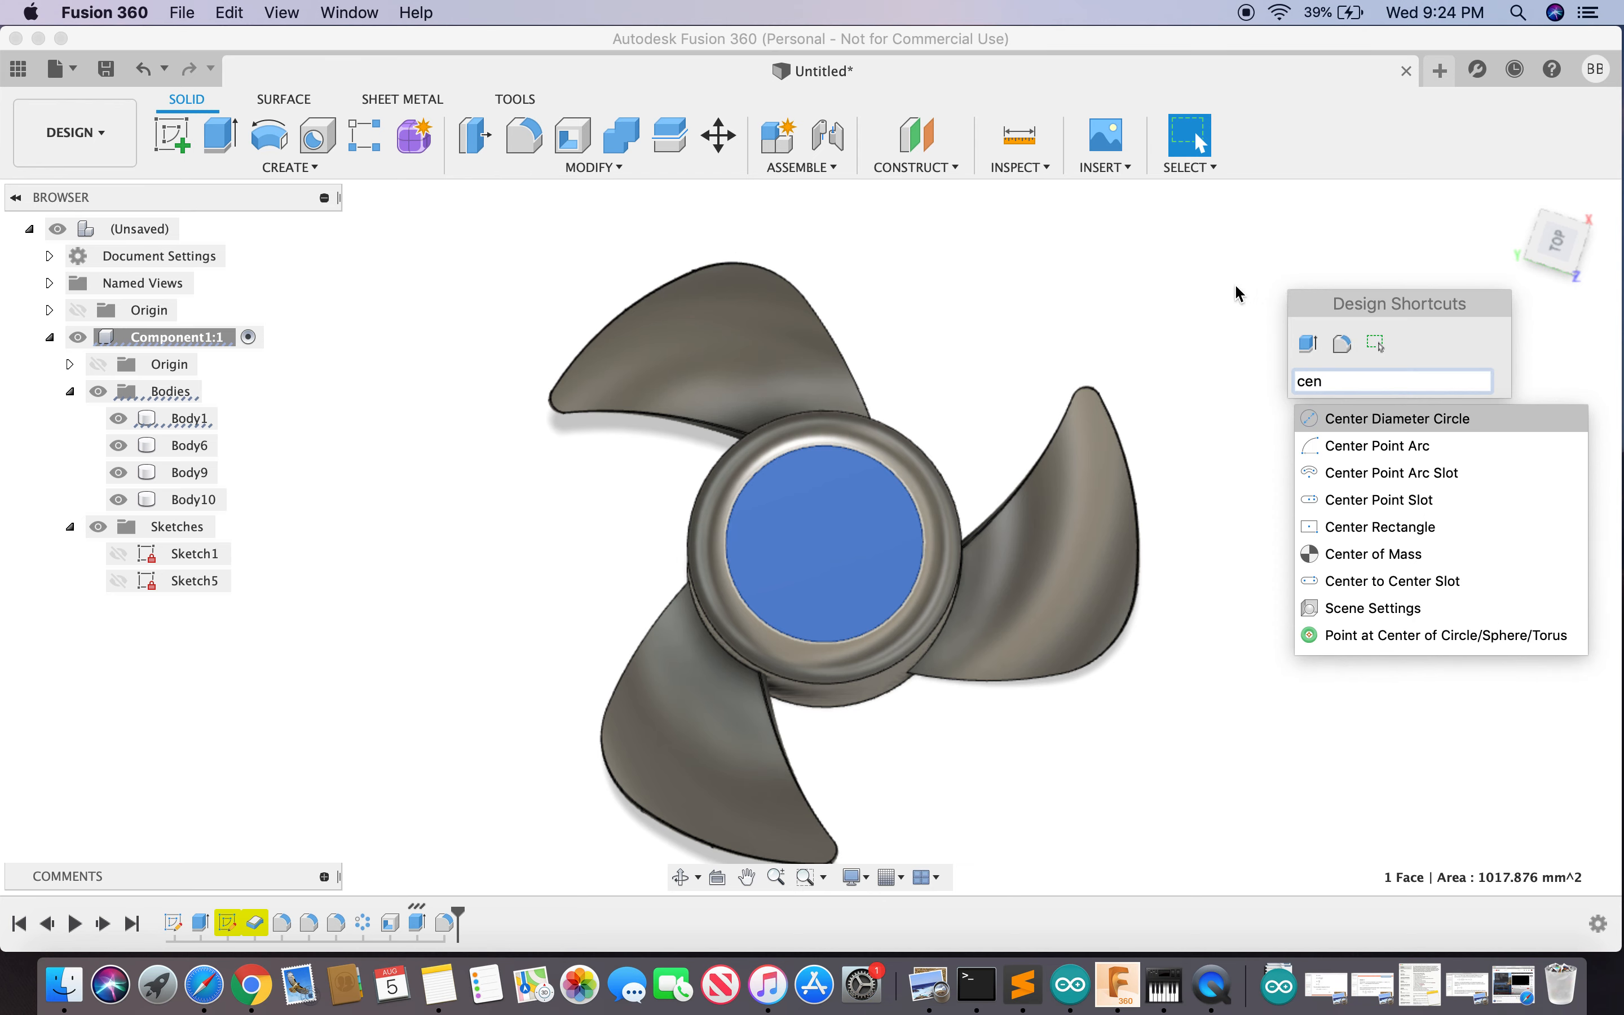
left_click(1416, 417)
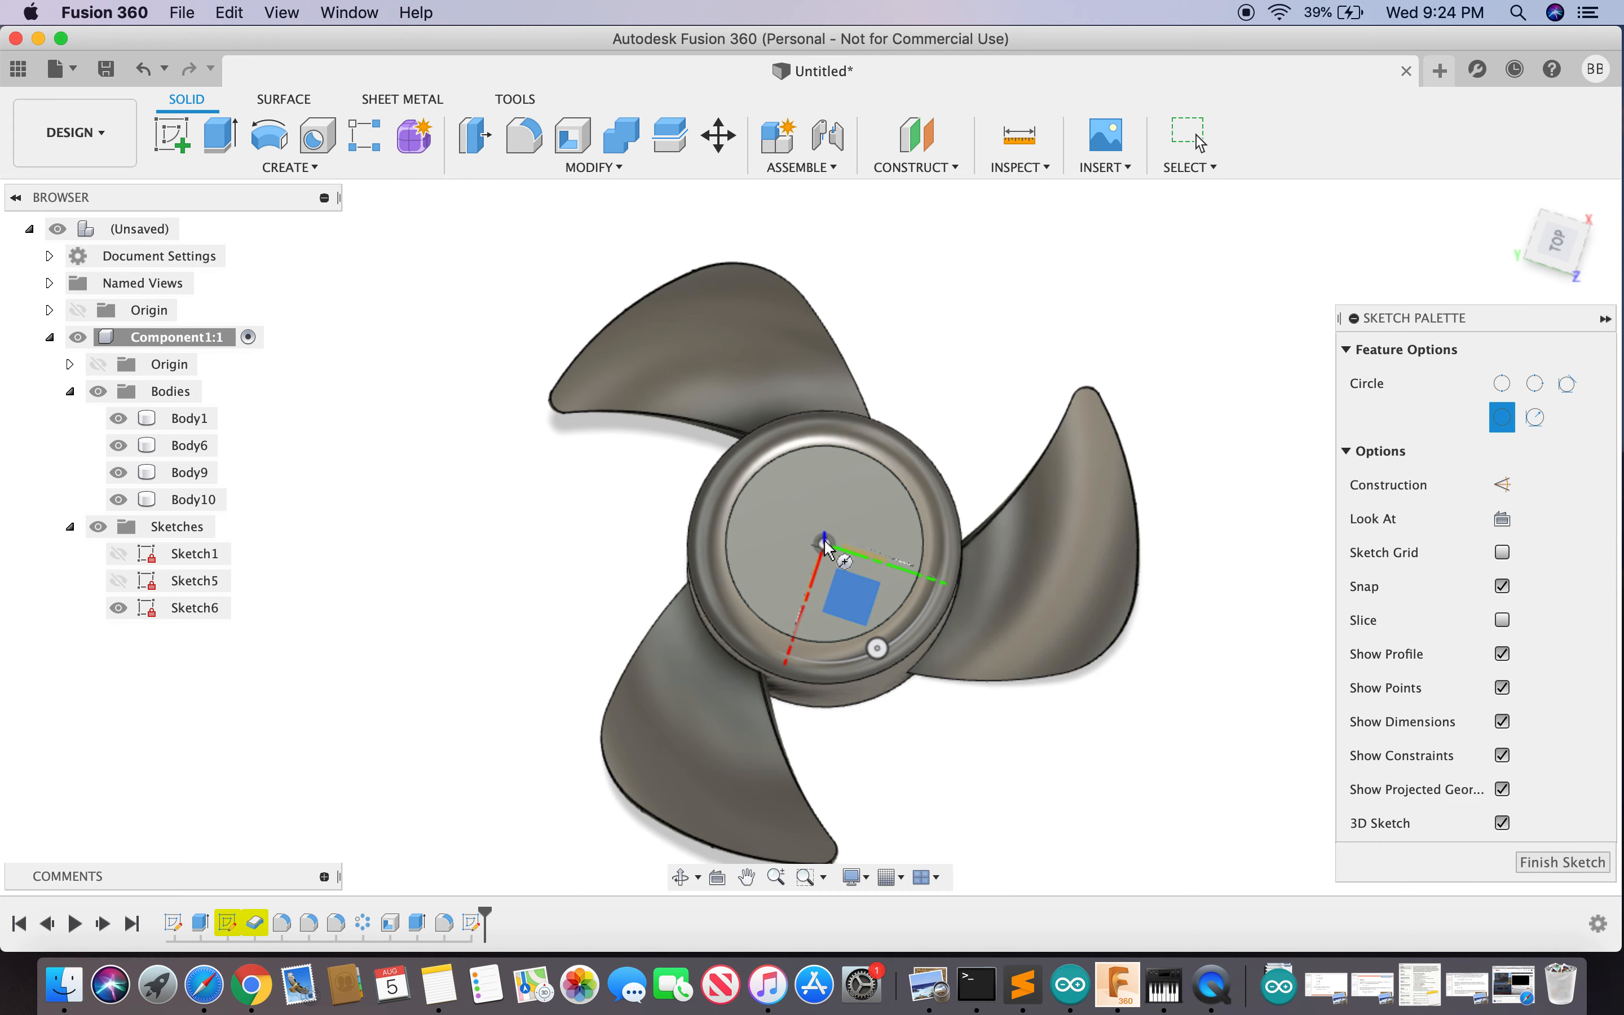
left_click(825, 542)
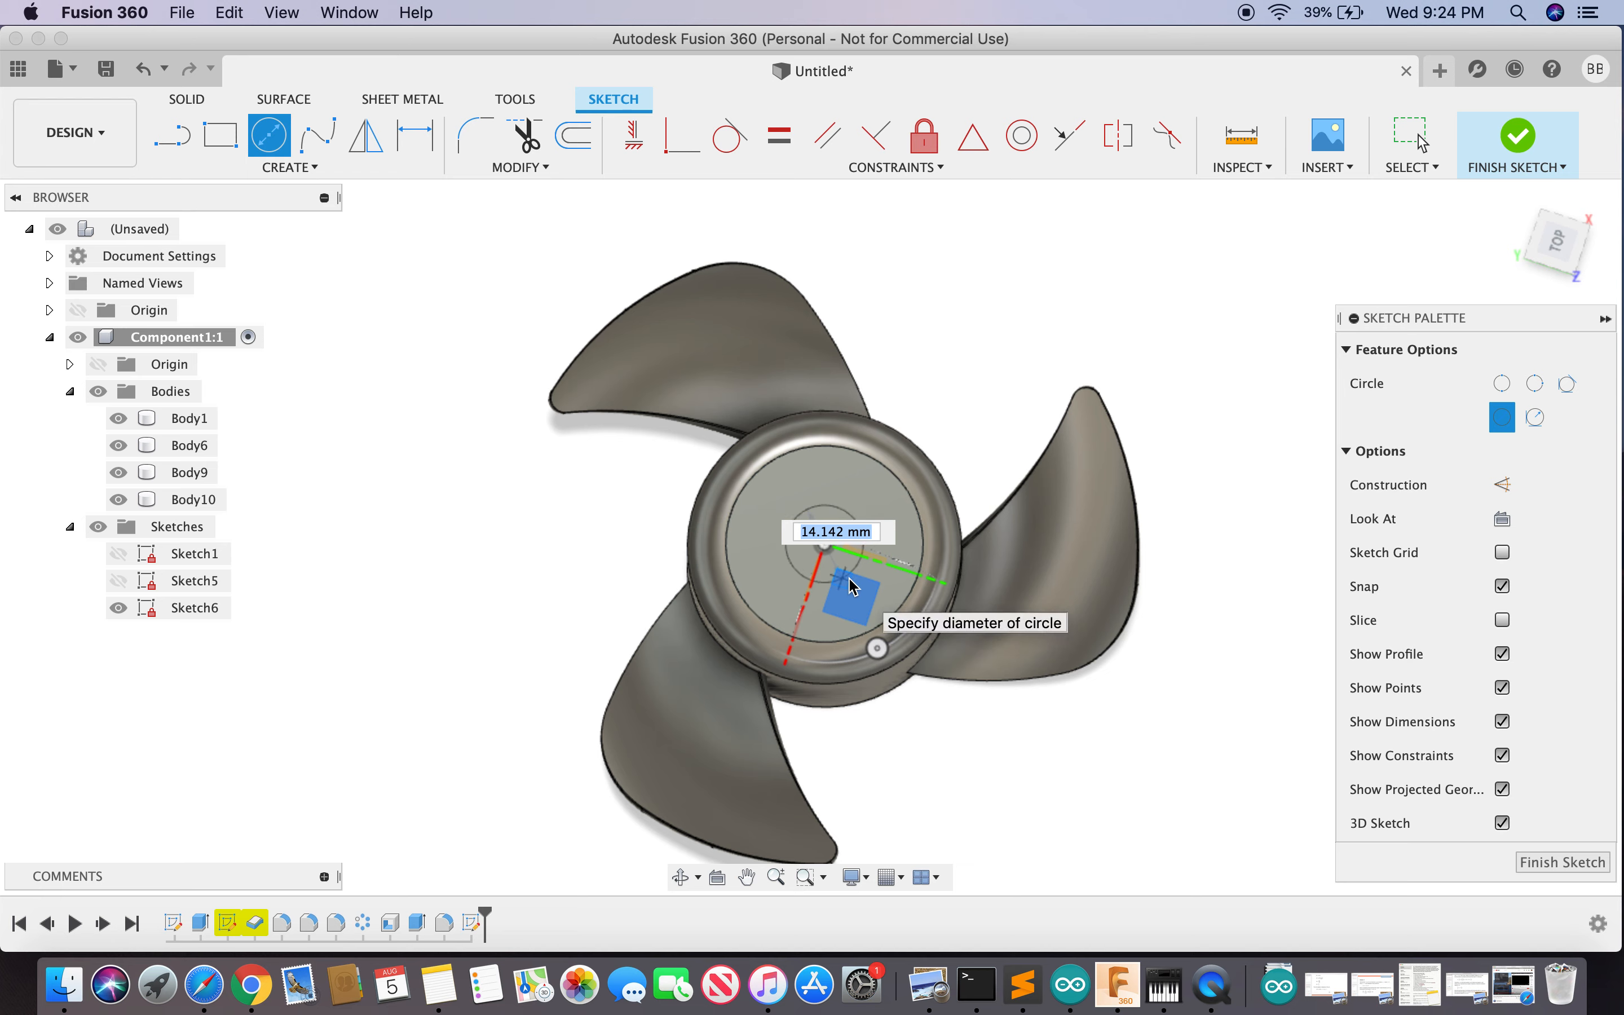
type("11")
key("Tab")
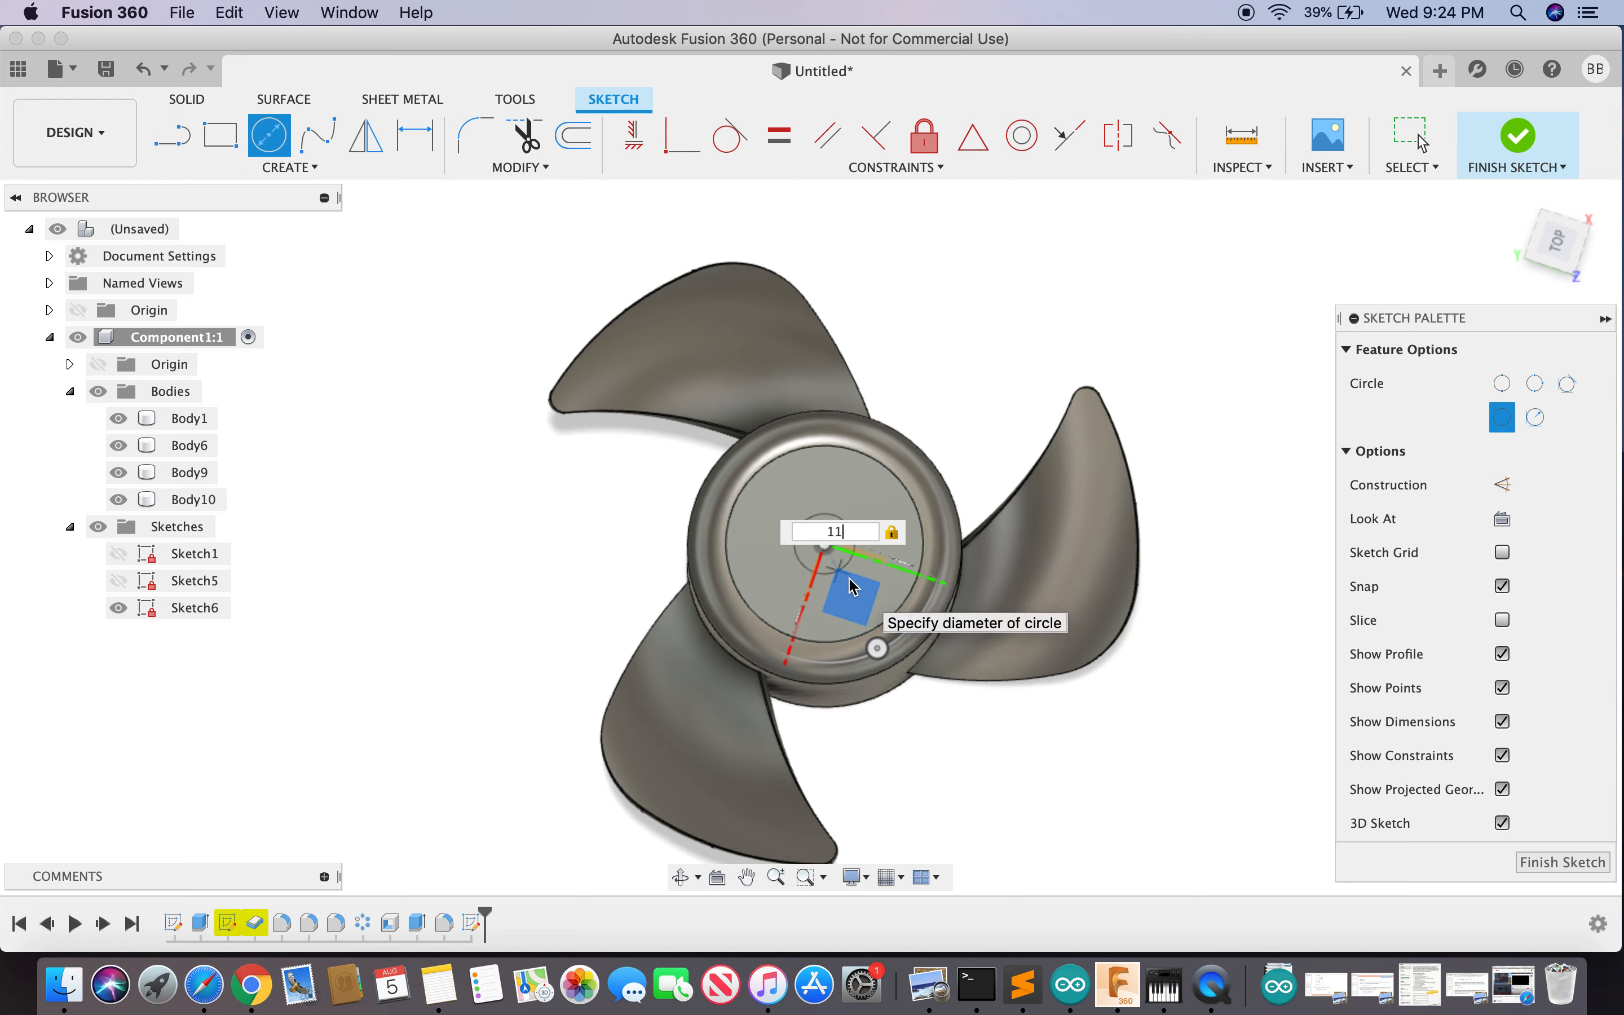
key("Return")
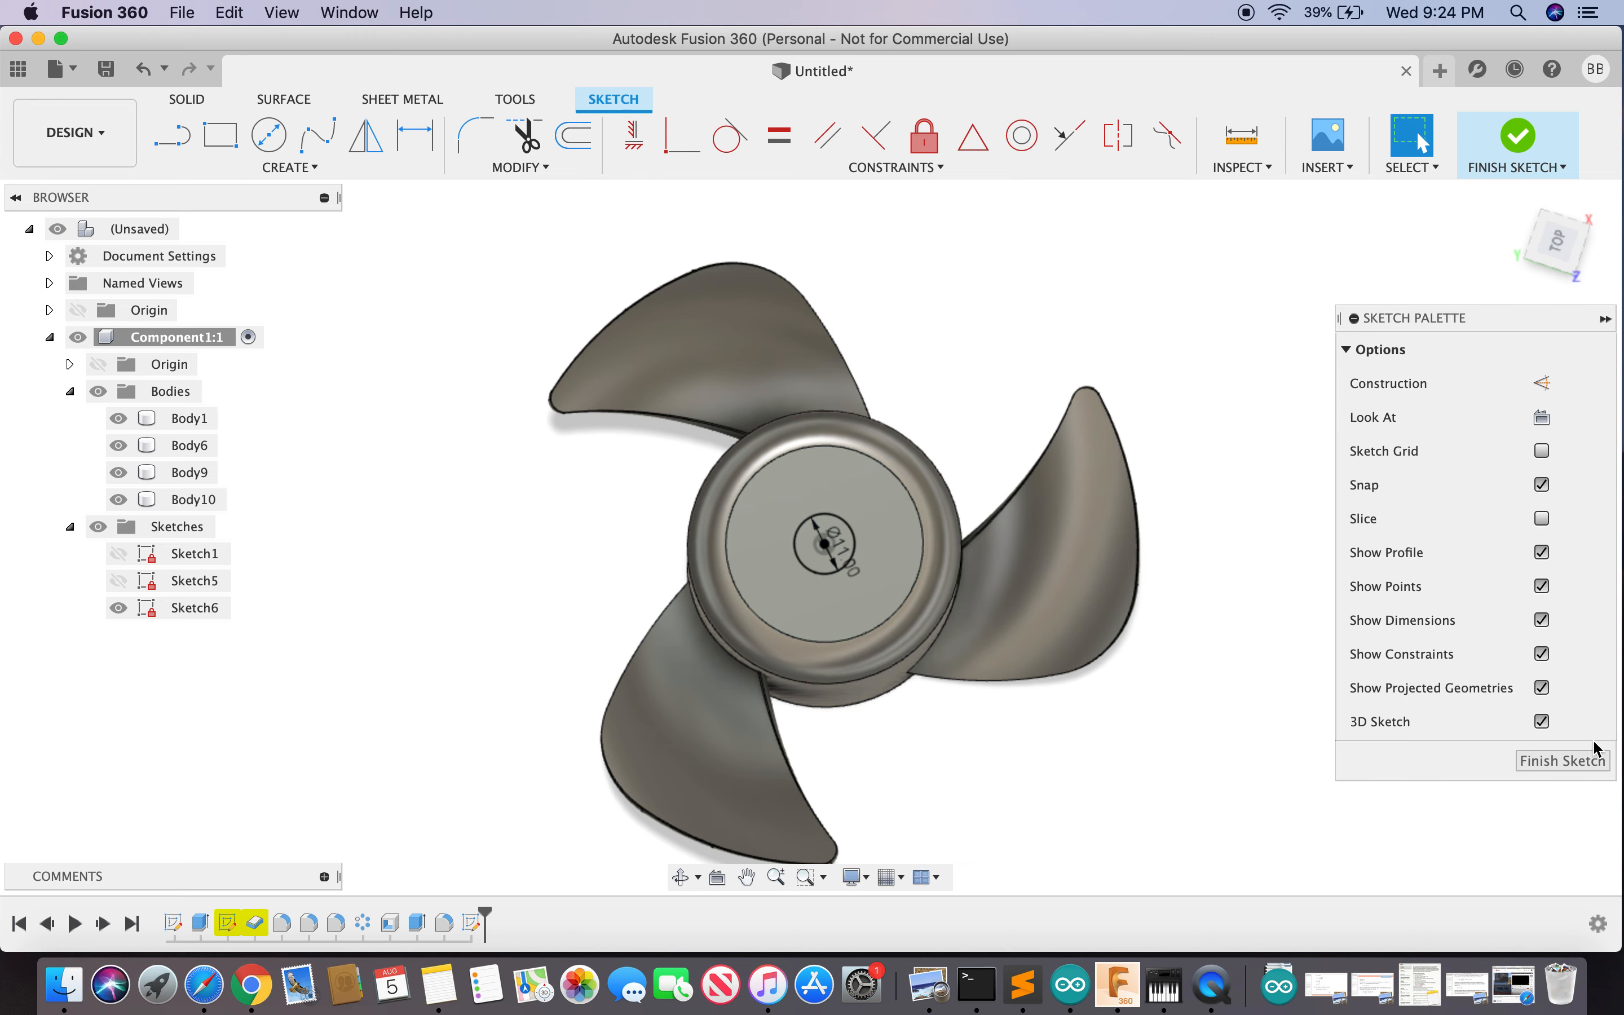
left_click(1583, 762)
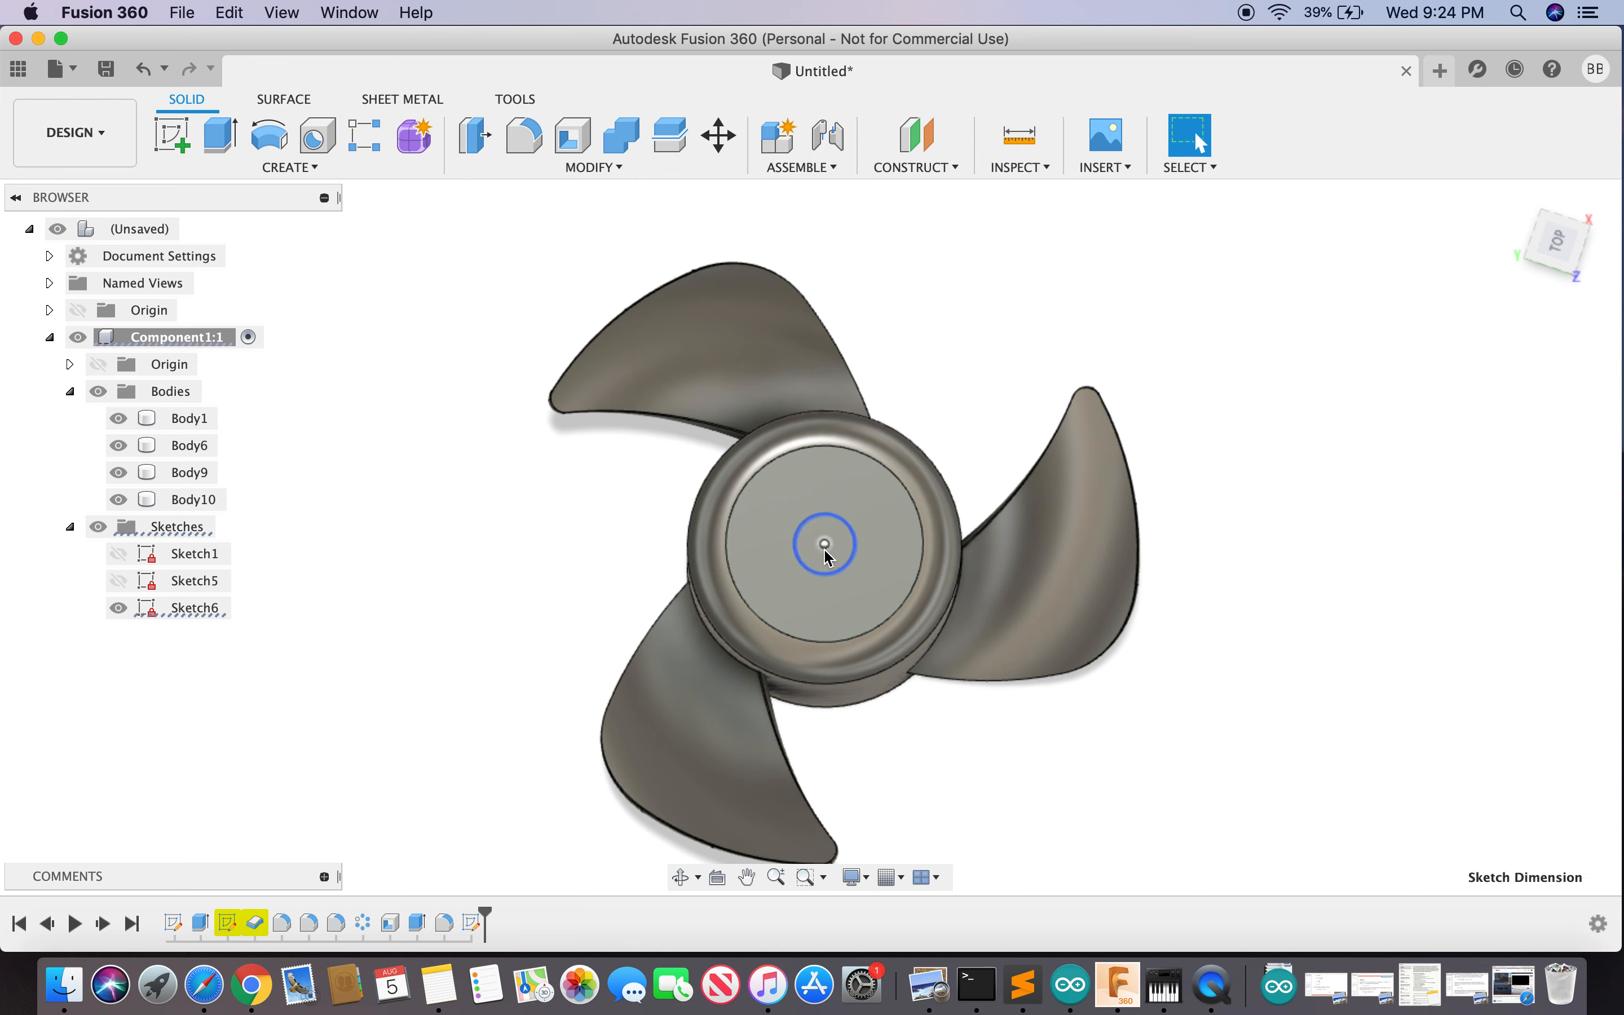
- Press Pull the 11 mm centre circle -8 mm as a Cut to form the shaft hole
left_click(475, 139)
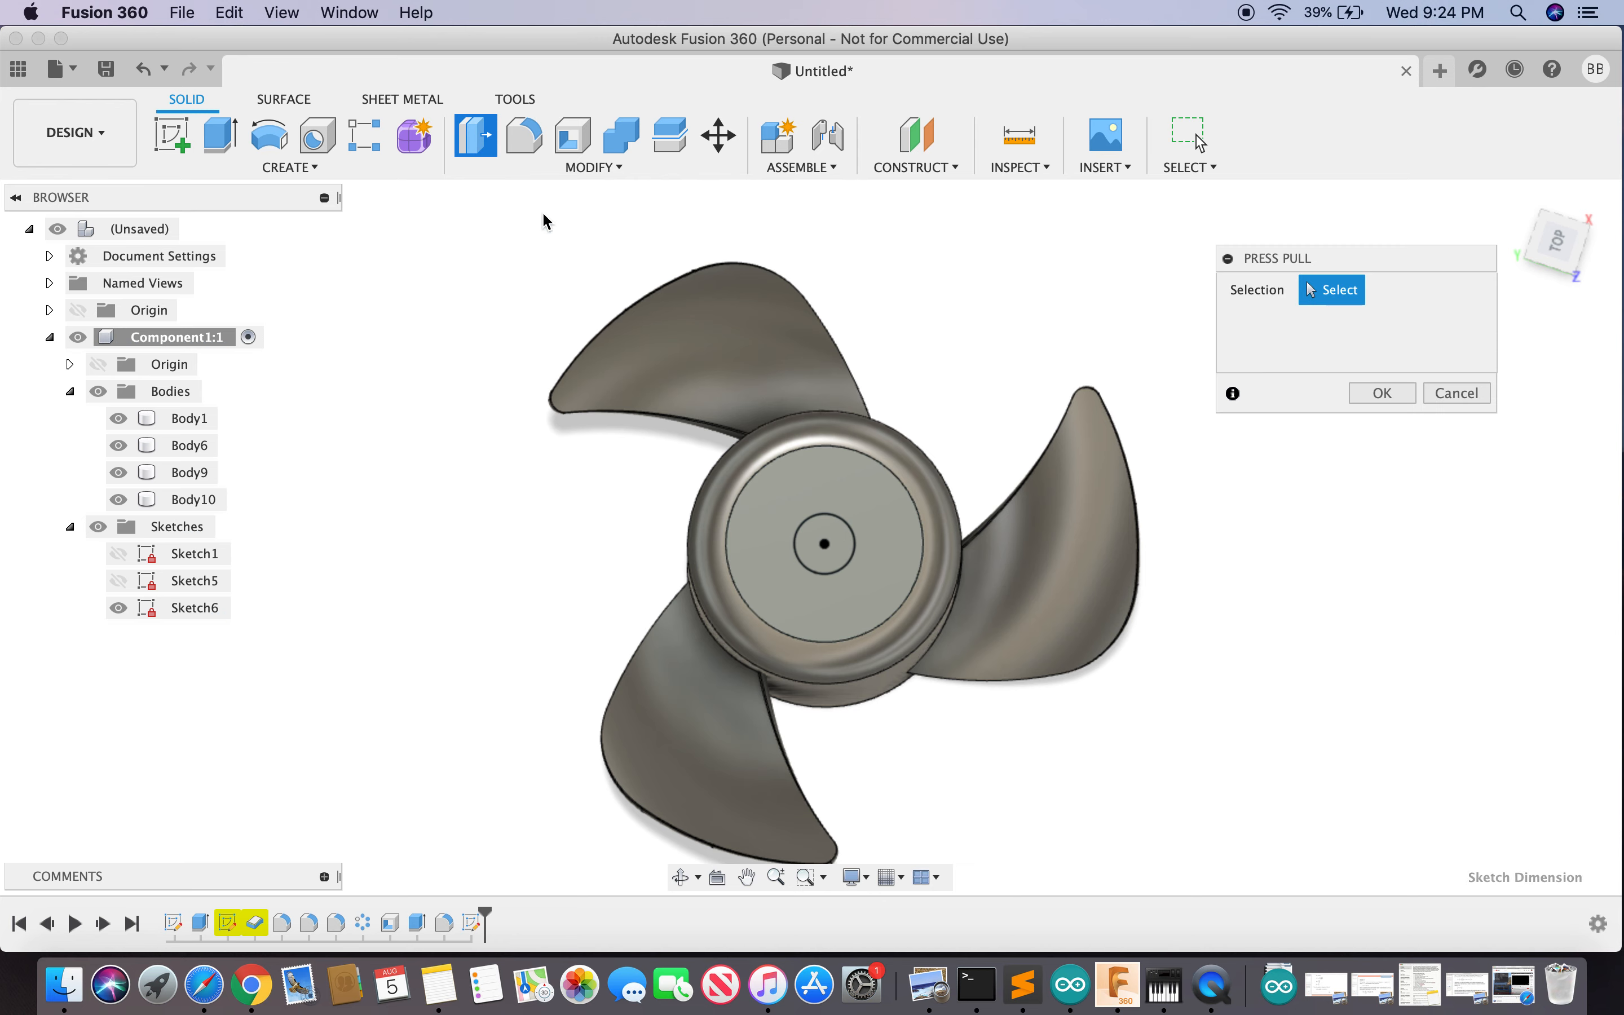
left_click(834, 535)
left_click(1510, 198)
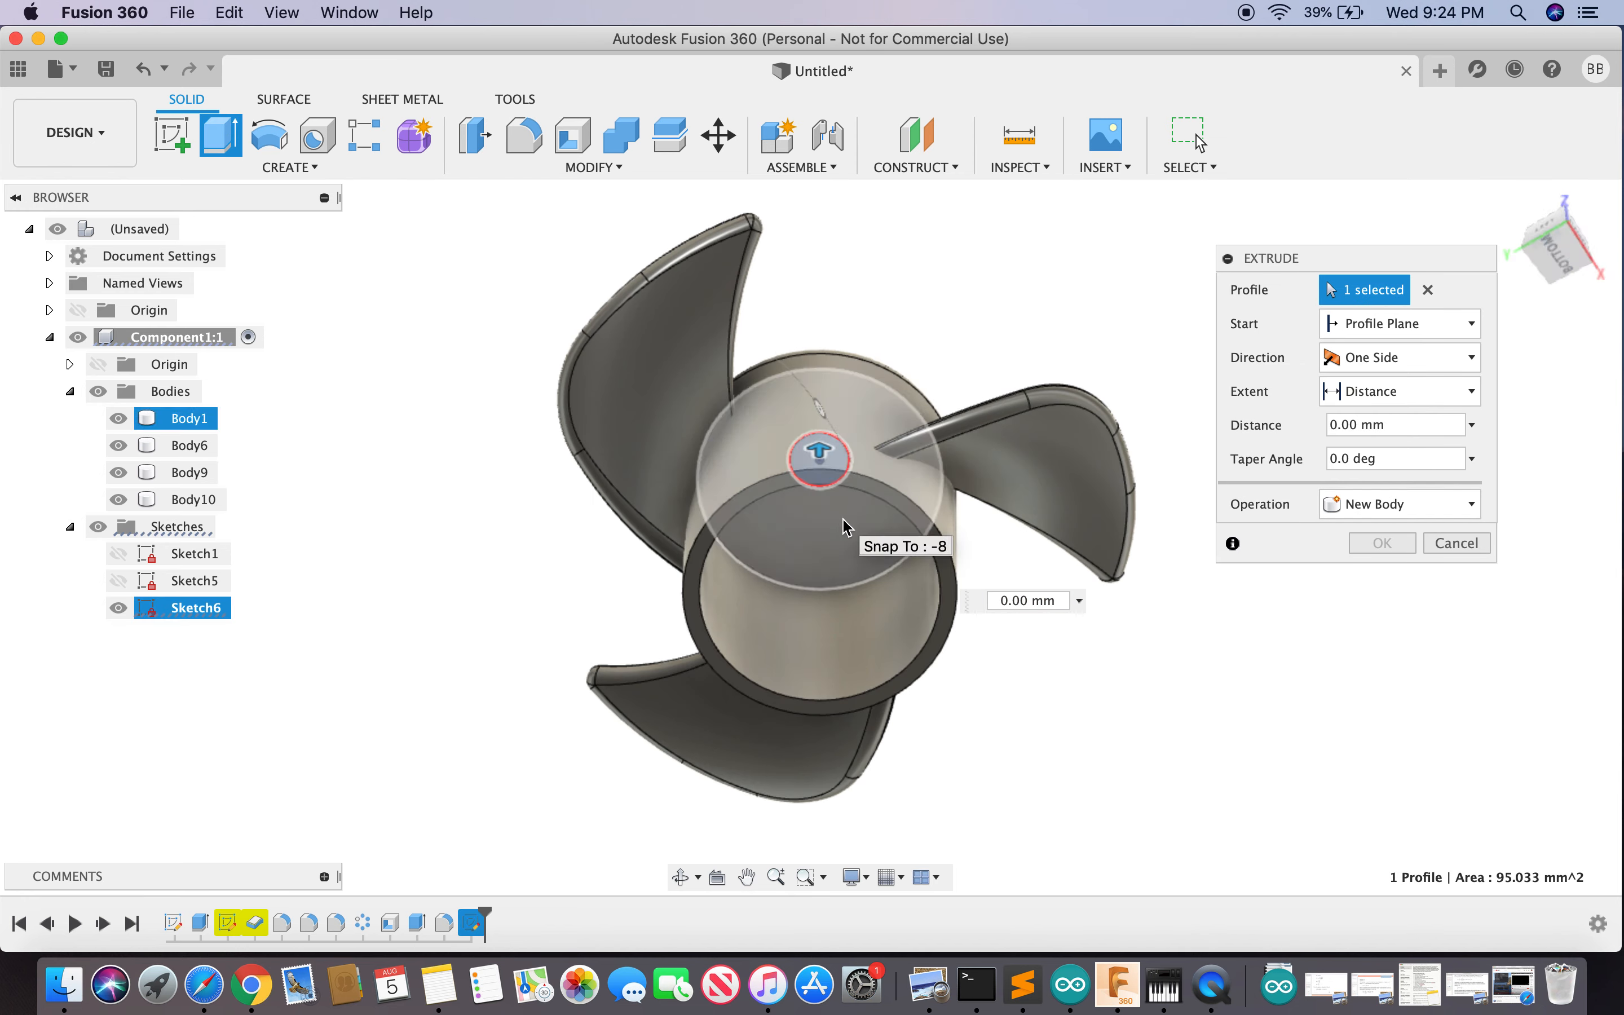
left_click(847, 528)
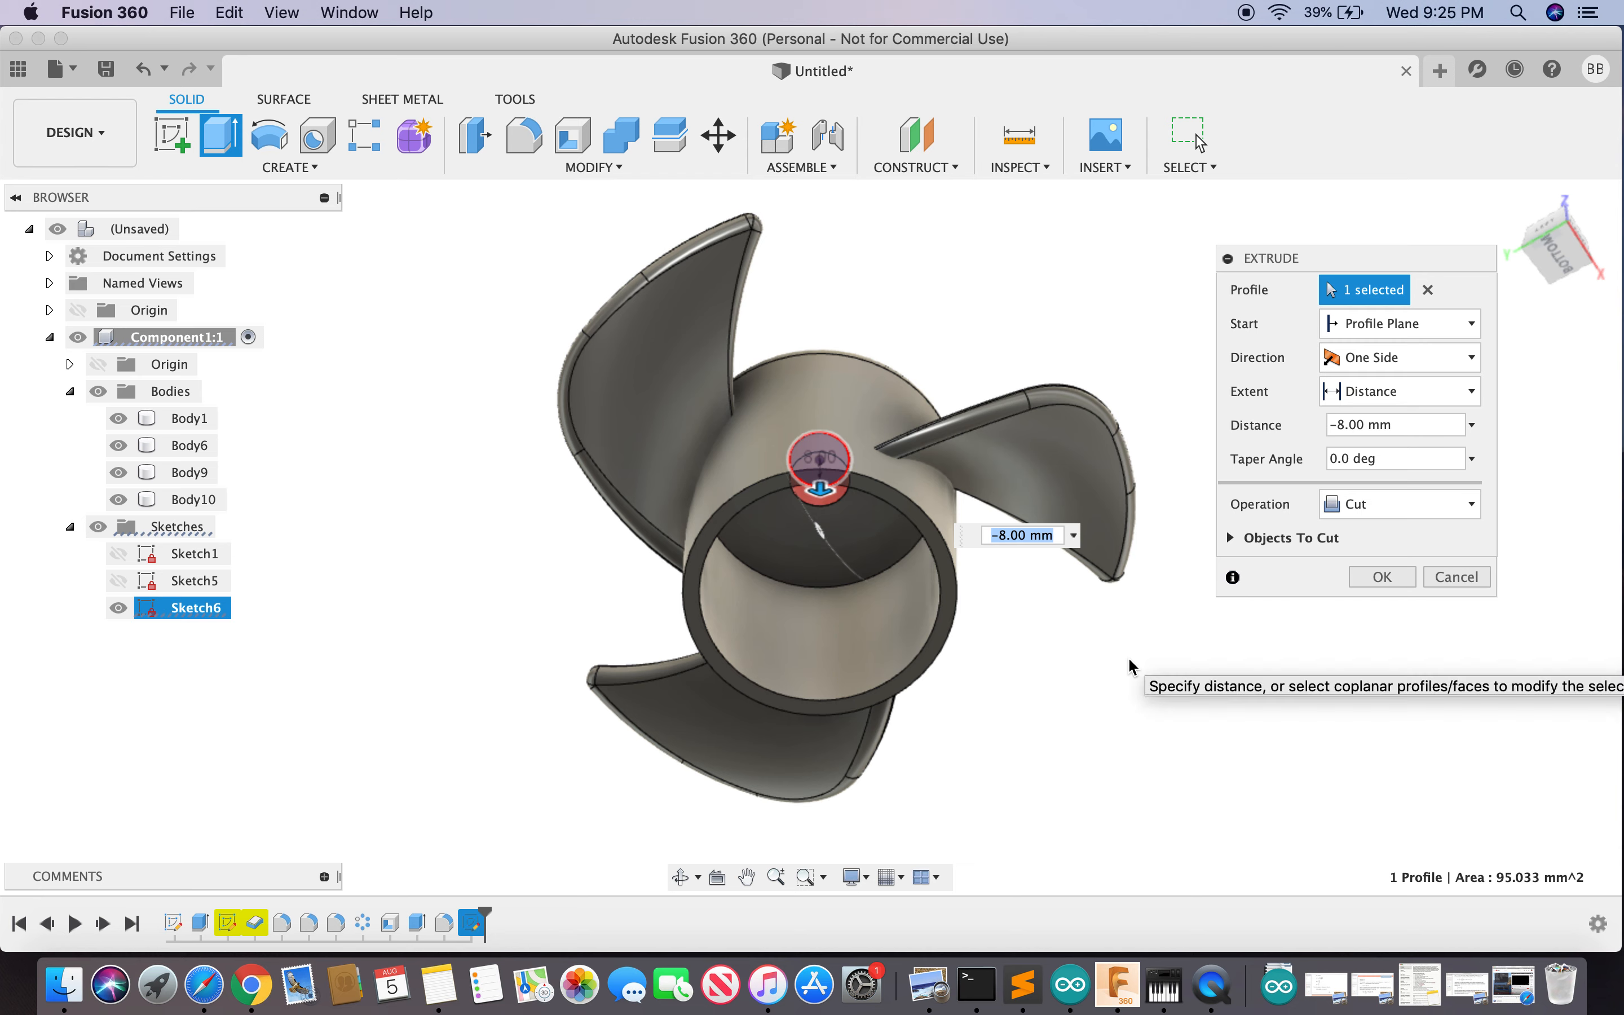
left_click(1560, 265)
left_click_drag(1557, 258, 1557, 239)
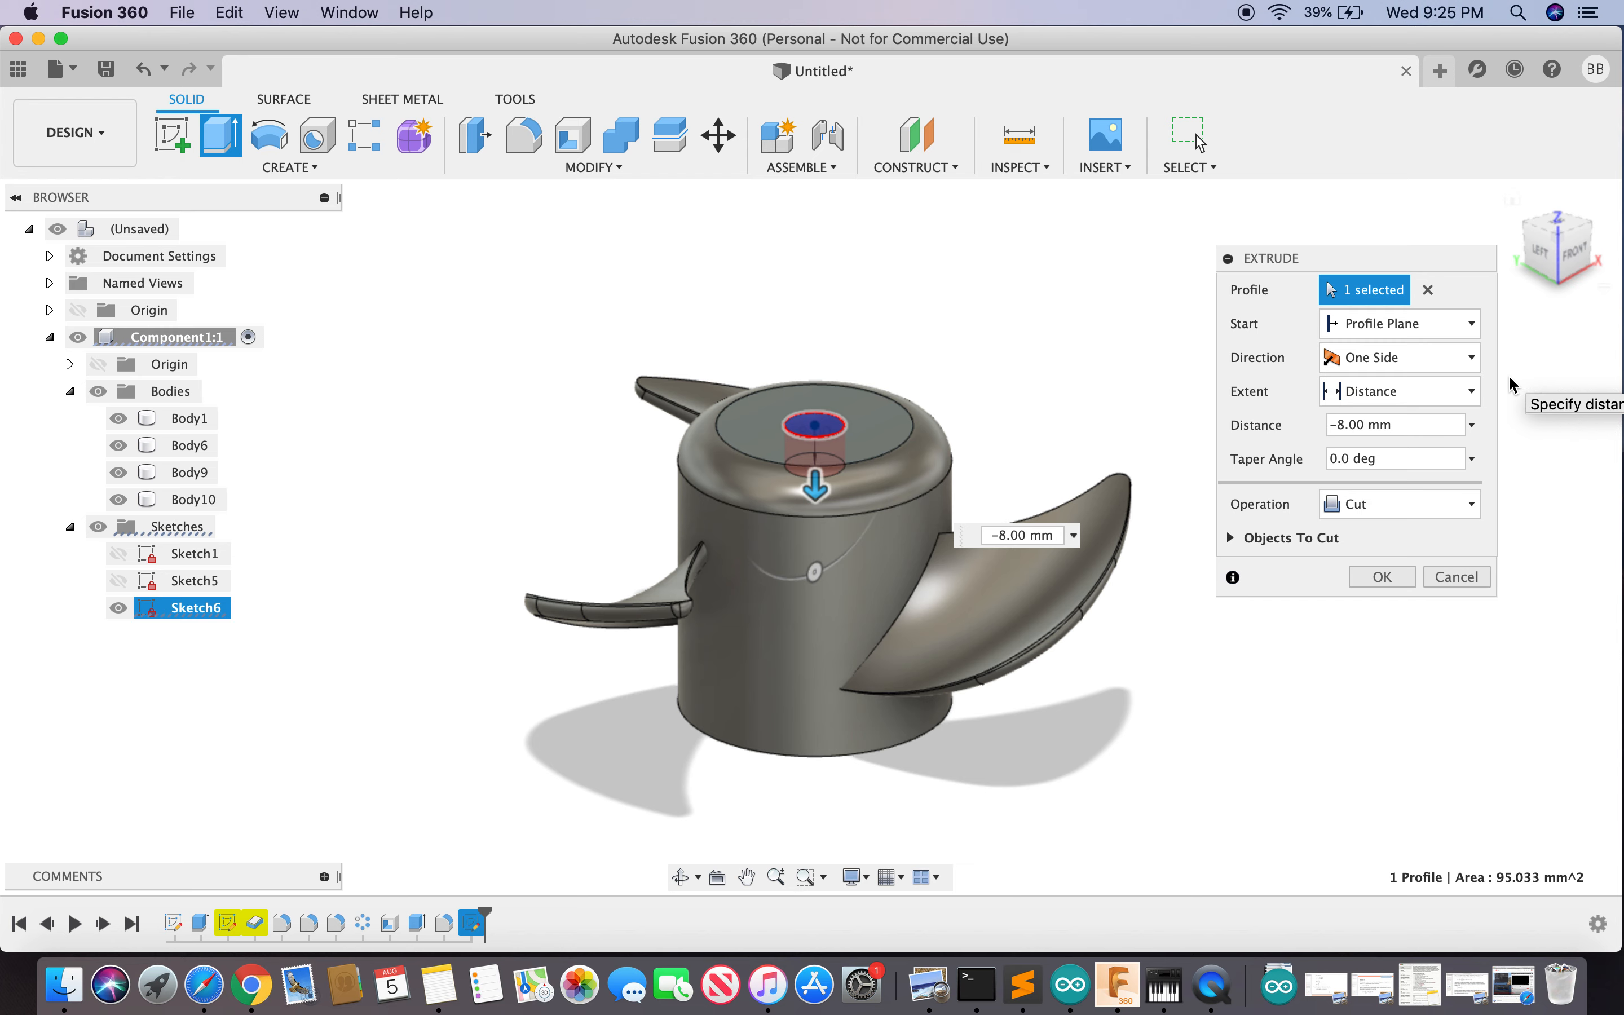
key("Return")
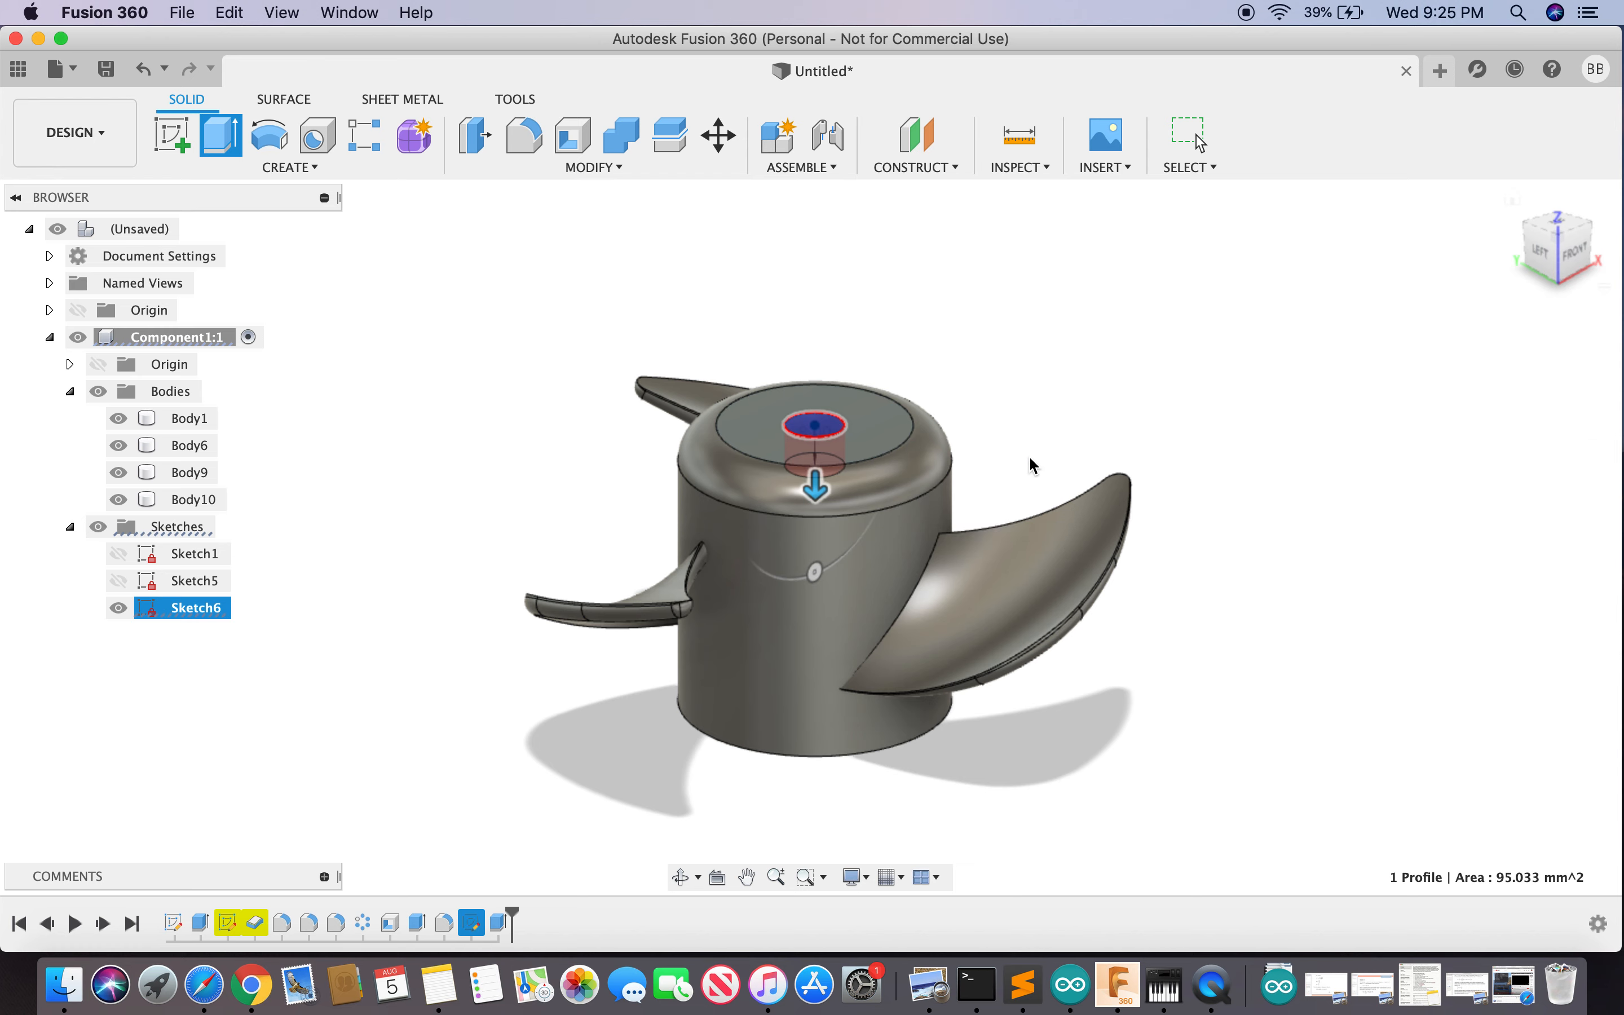
left_click(1562, 243)
- Orbit around the propeller to check the new shaft hole from below and above
mouse_move(1562, 243)
left_mouse_down()
mouse_move(1446, 136)
mouse_move(1413, 345)
mouse_move(1425, 253)
mouse_move(1409, 102)
mouse_move(1416, 213)
left_mouse_up()
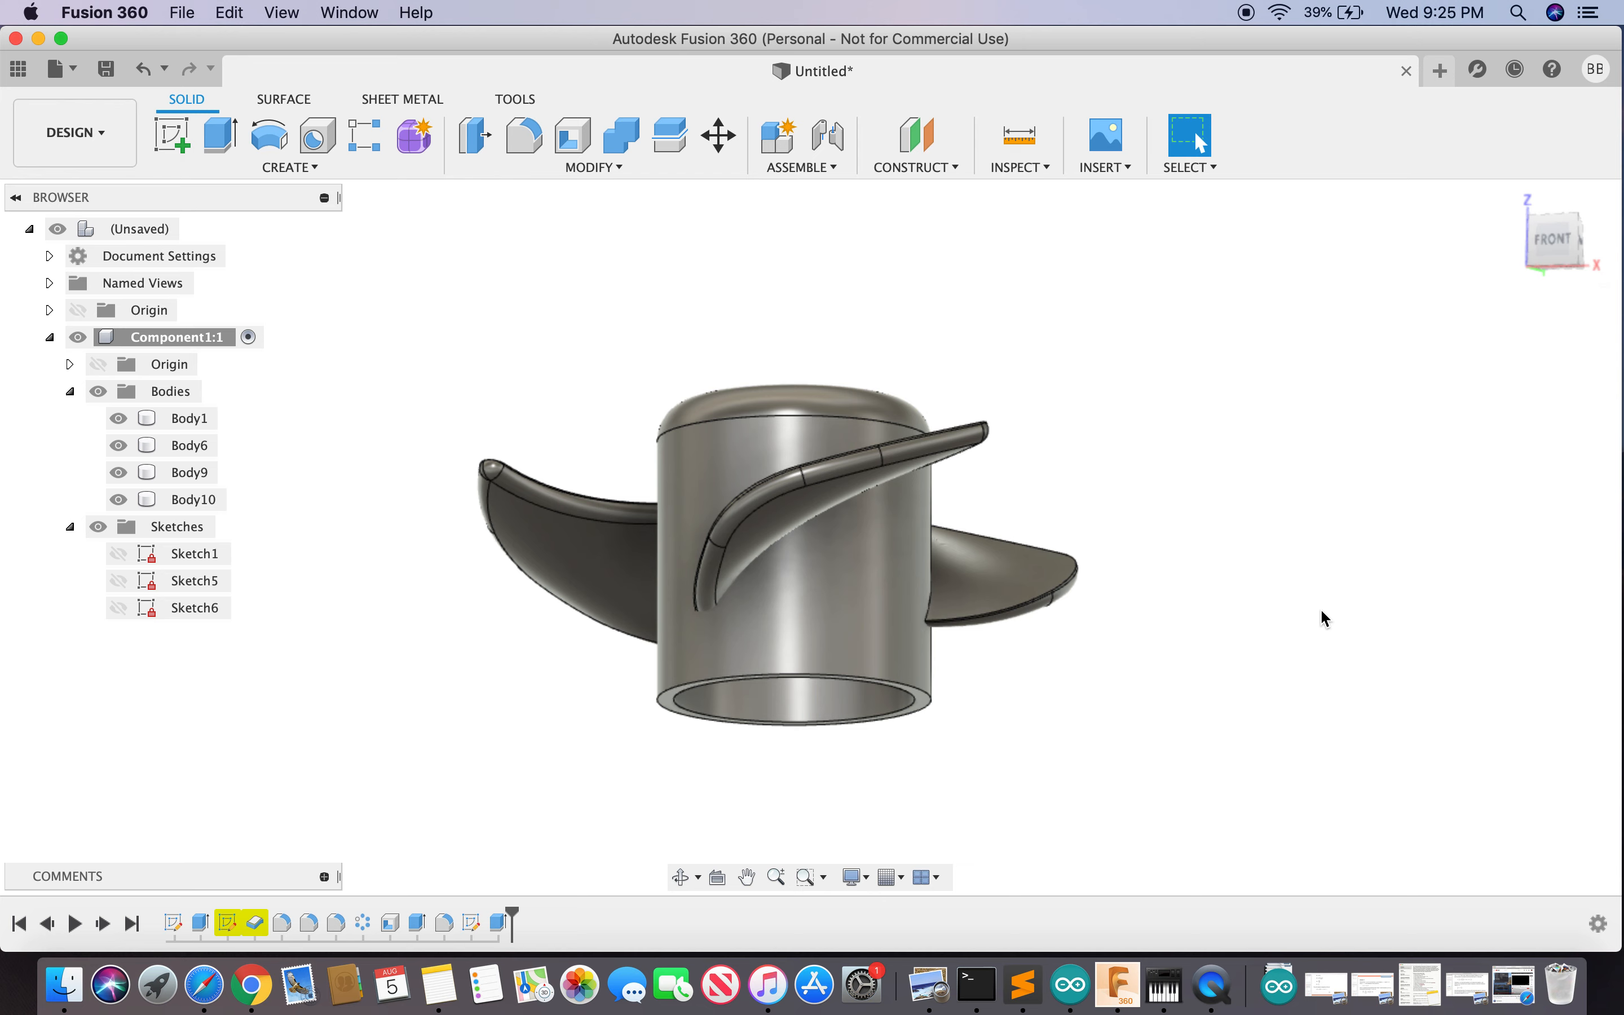
mouse_move(1551, 240)
left_mouse_down()
mouse_move(1563, 282)
mouse_move(1516, 384)
left_mouse_up()
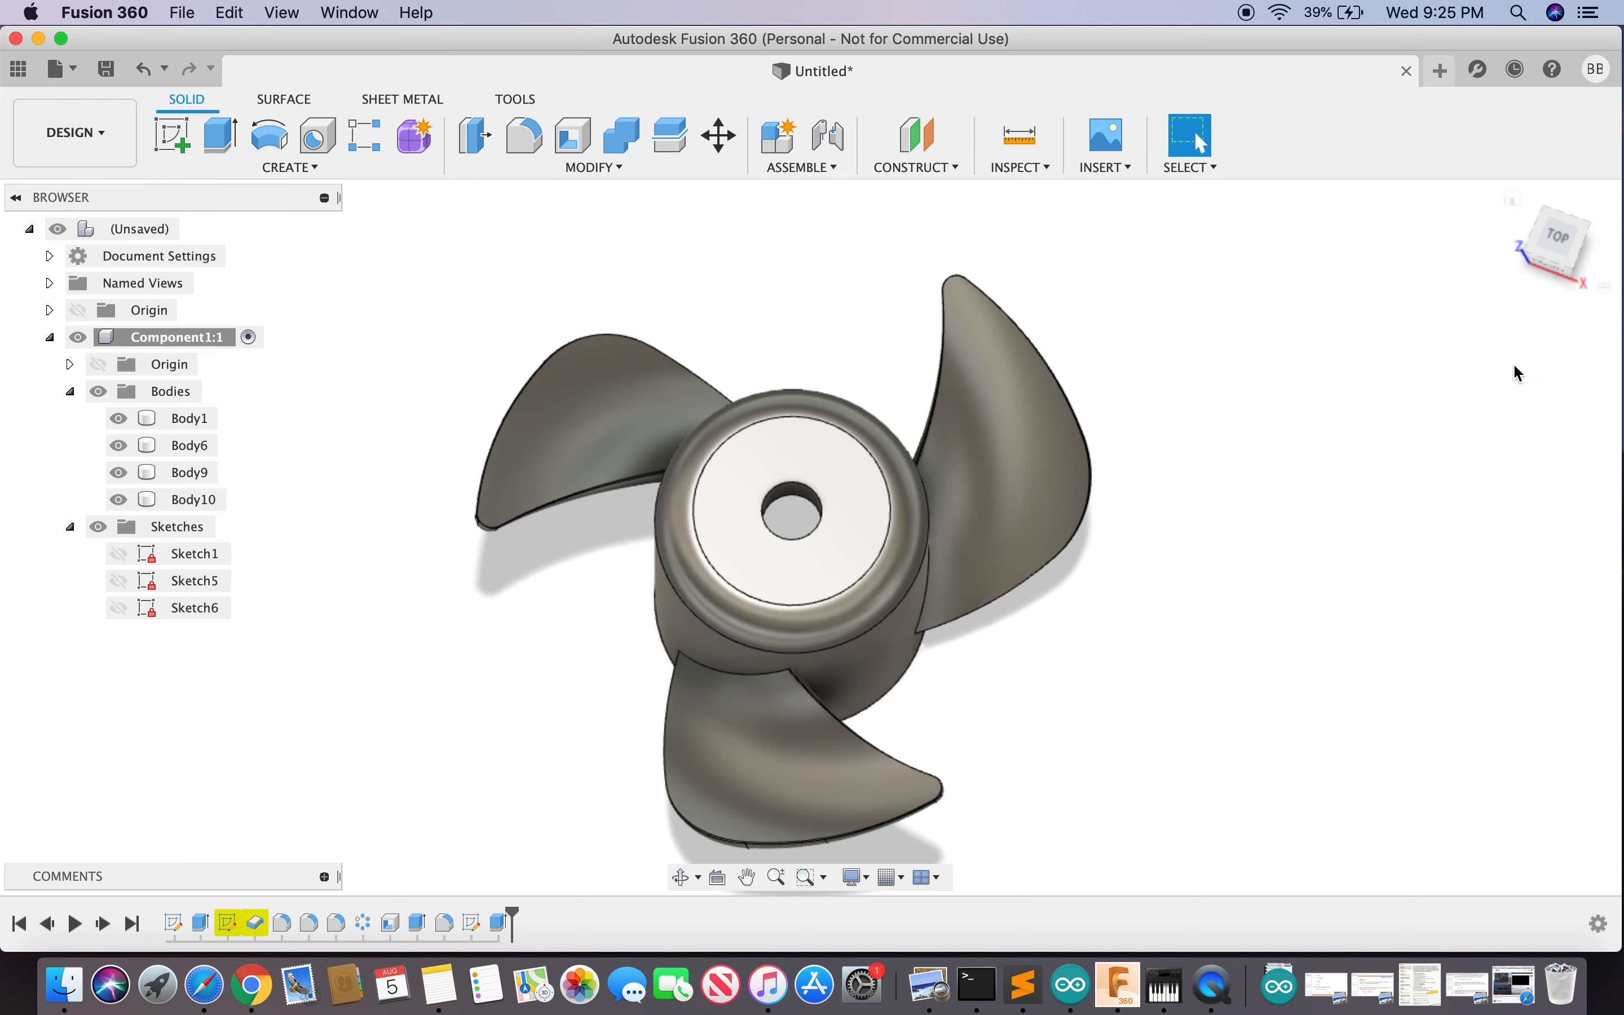
type("s")
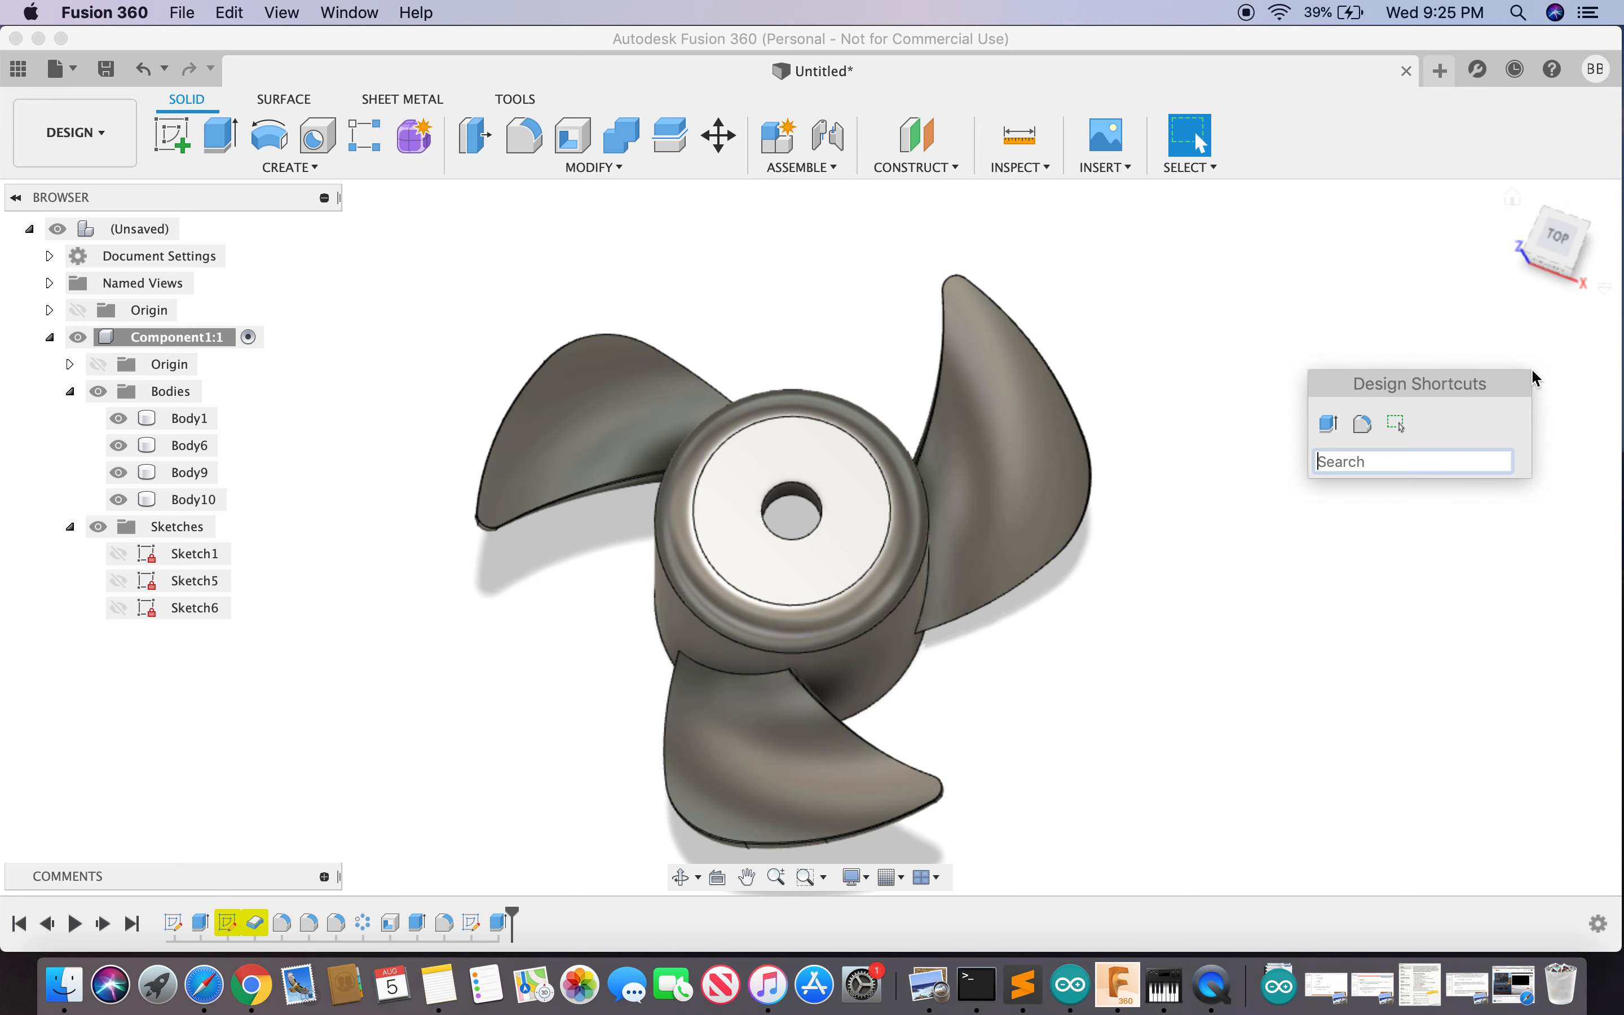
type("c")
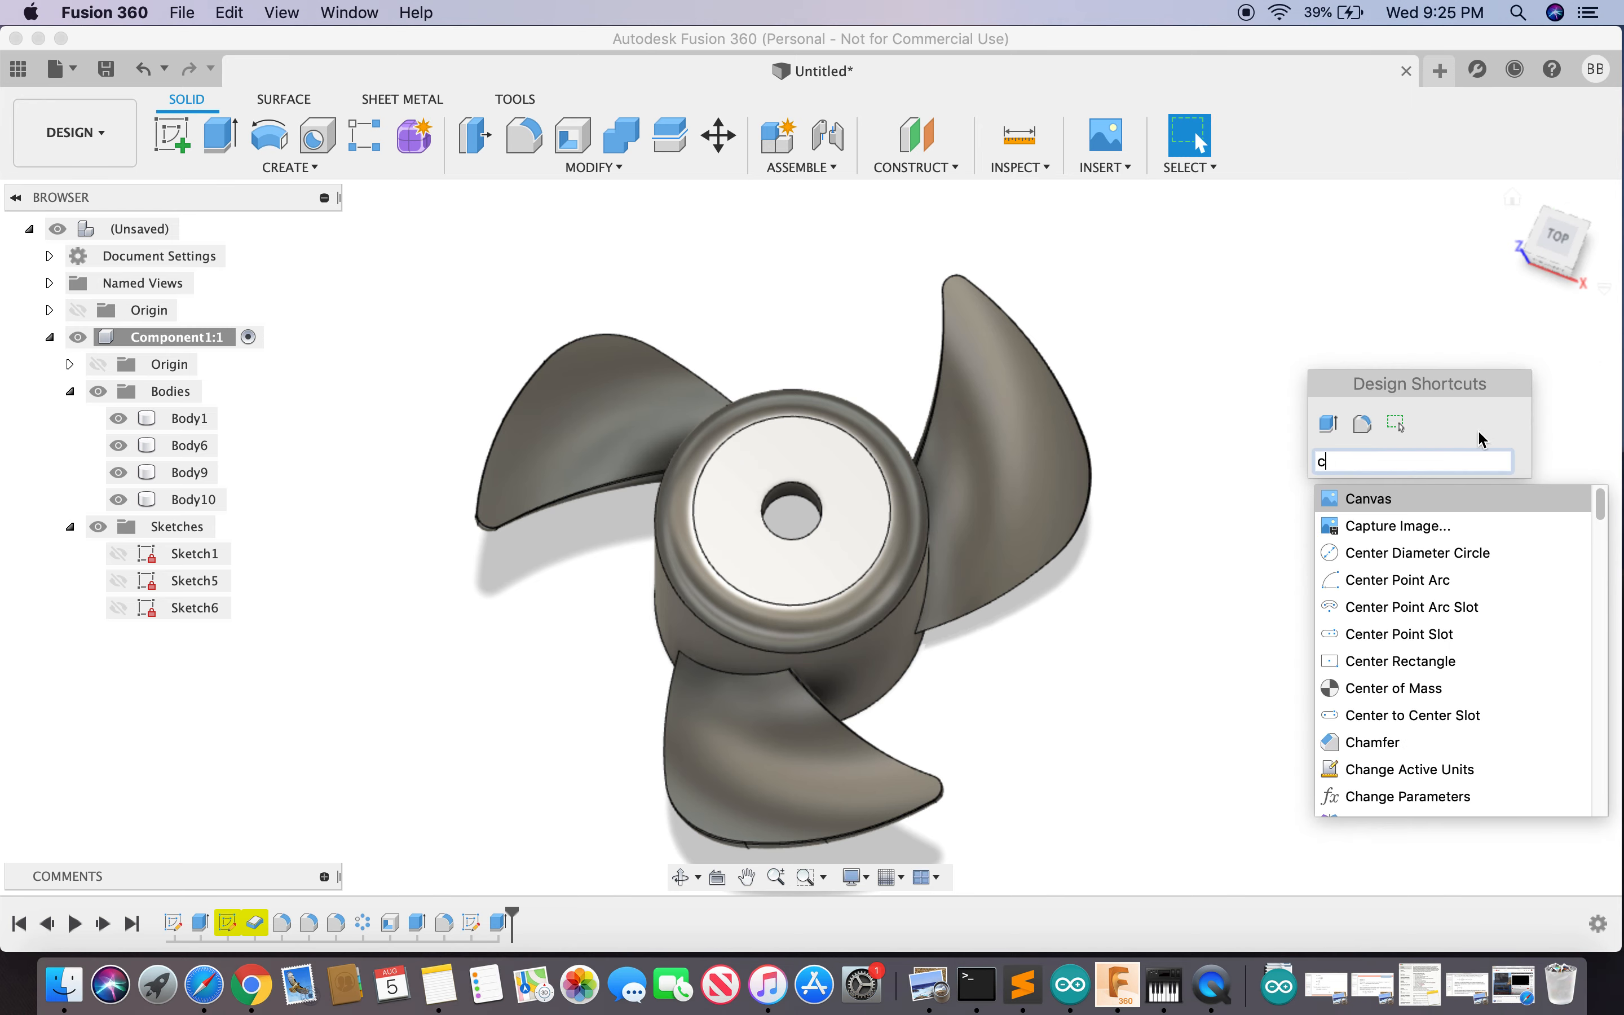
- Draw a 30 mm diameter circle centred on the hub top around the shaft hole, then finish the sketch
left_click(1449, 554)
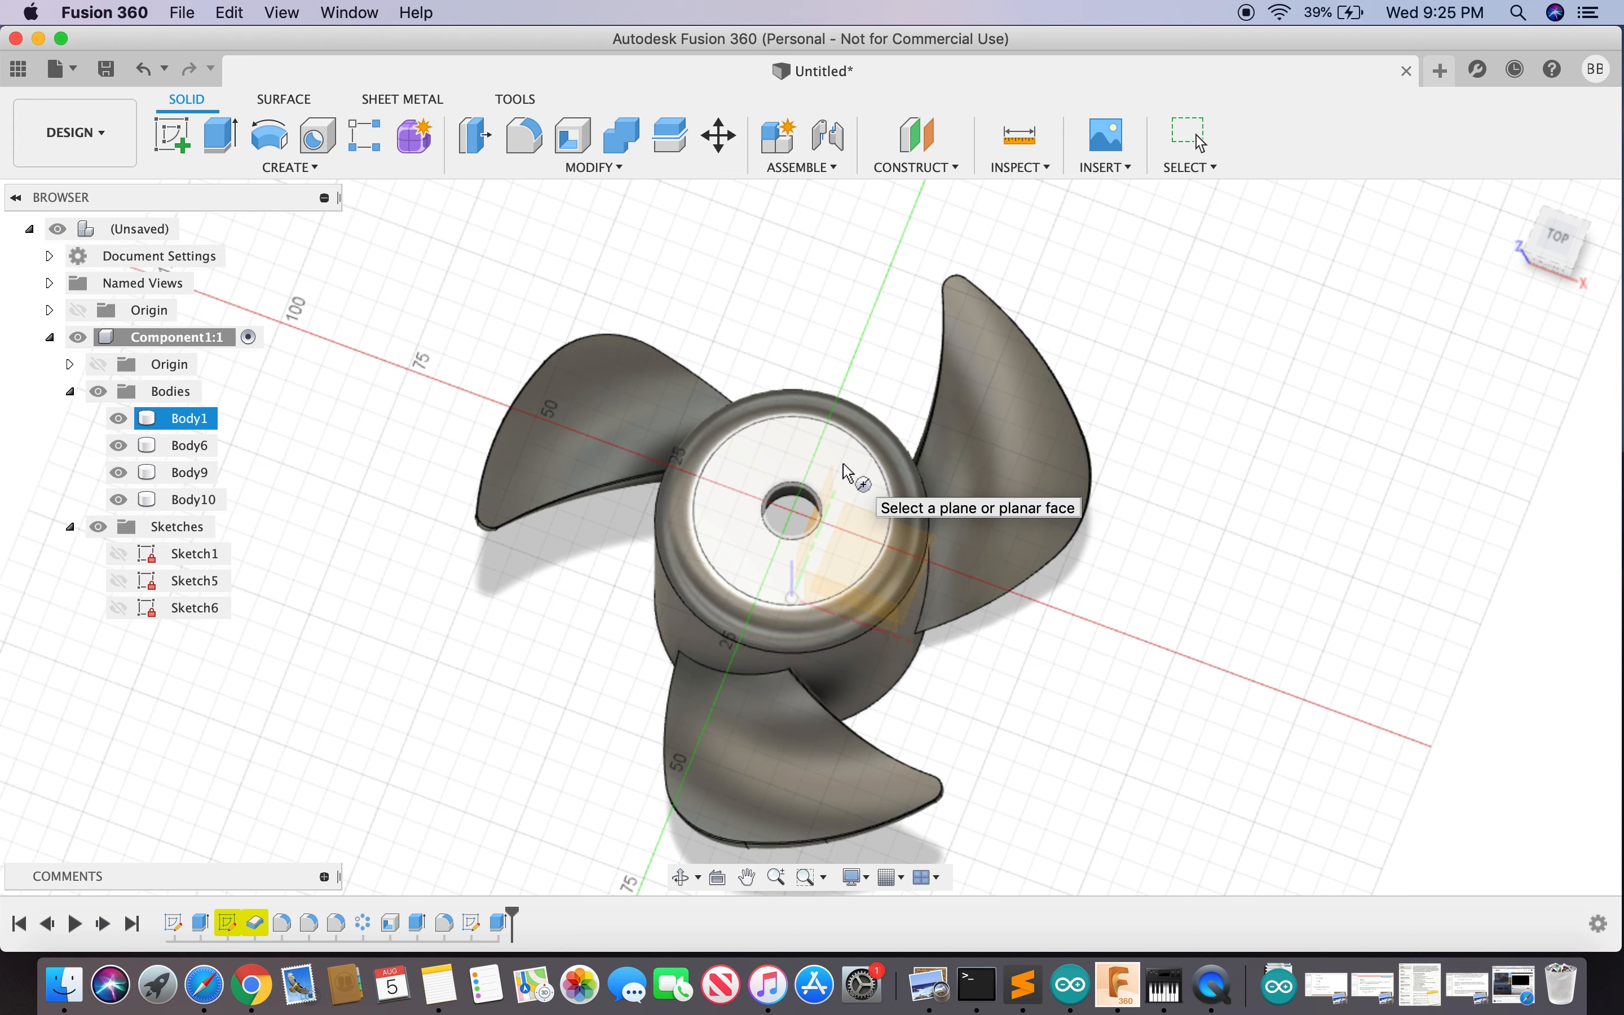
left_click(854, 487)
left_click(793, 510)
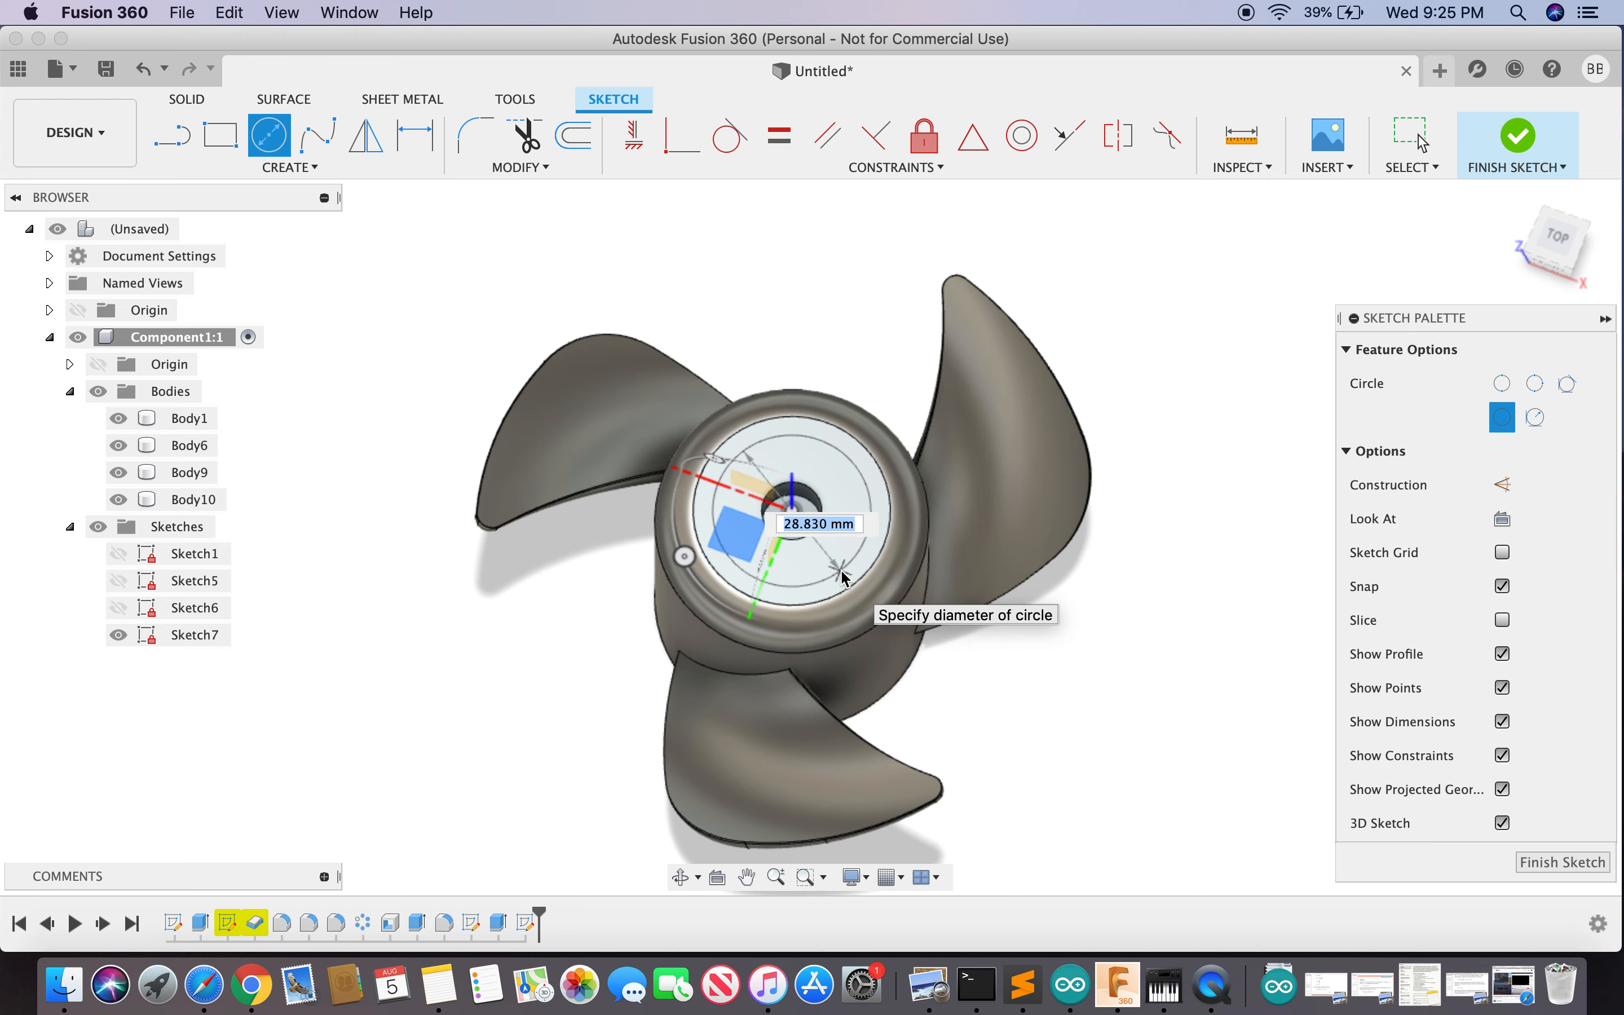
type("25")
key("Tab")
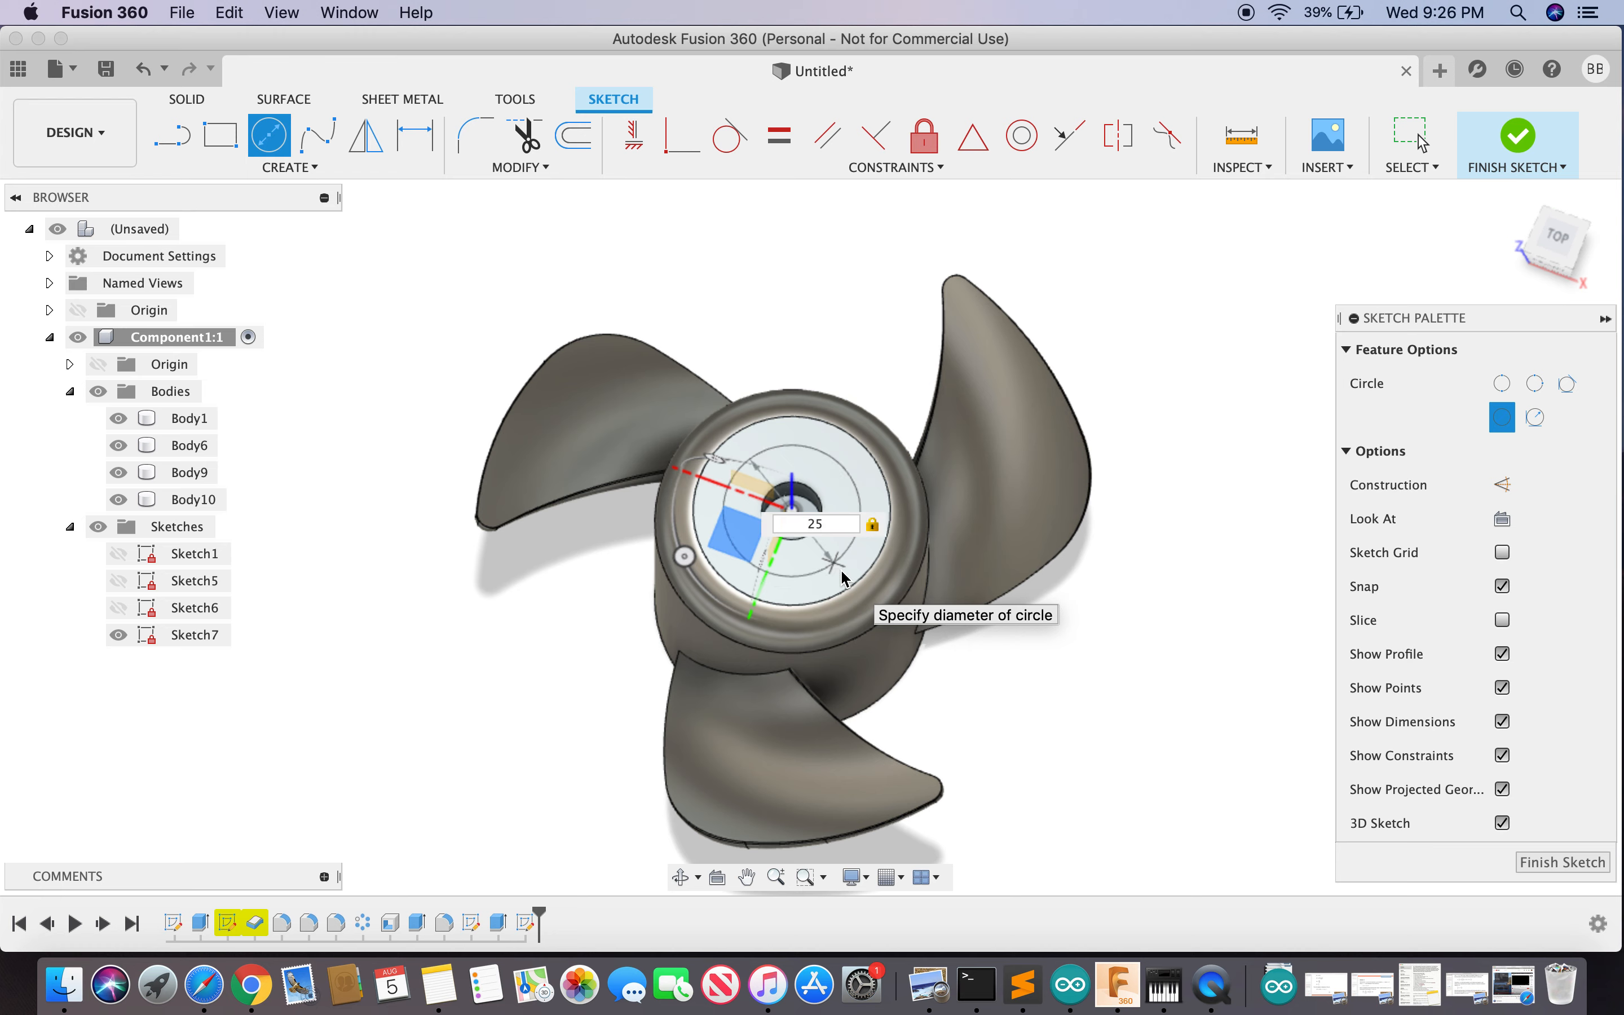
key("Tab")
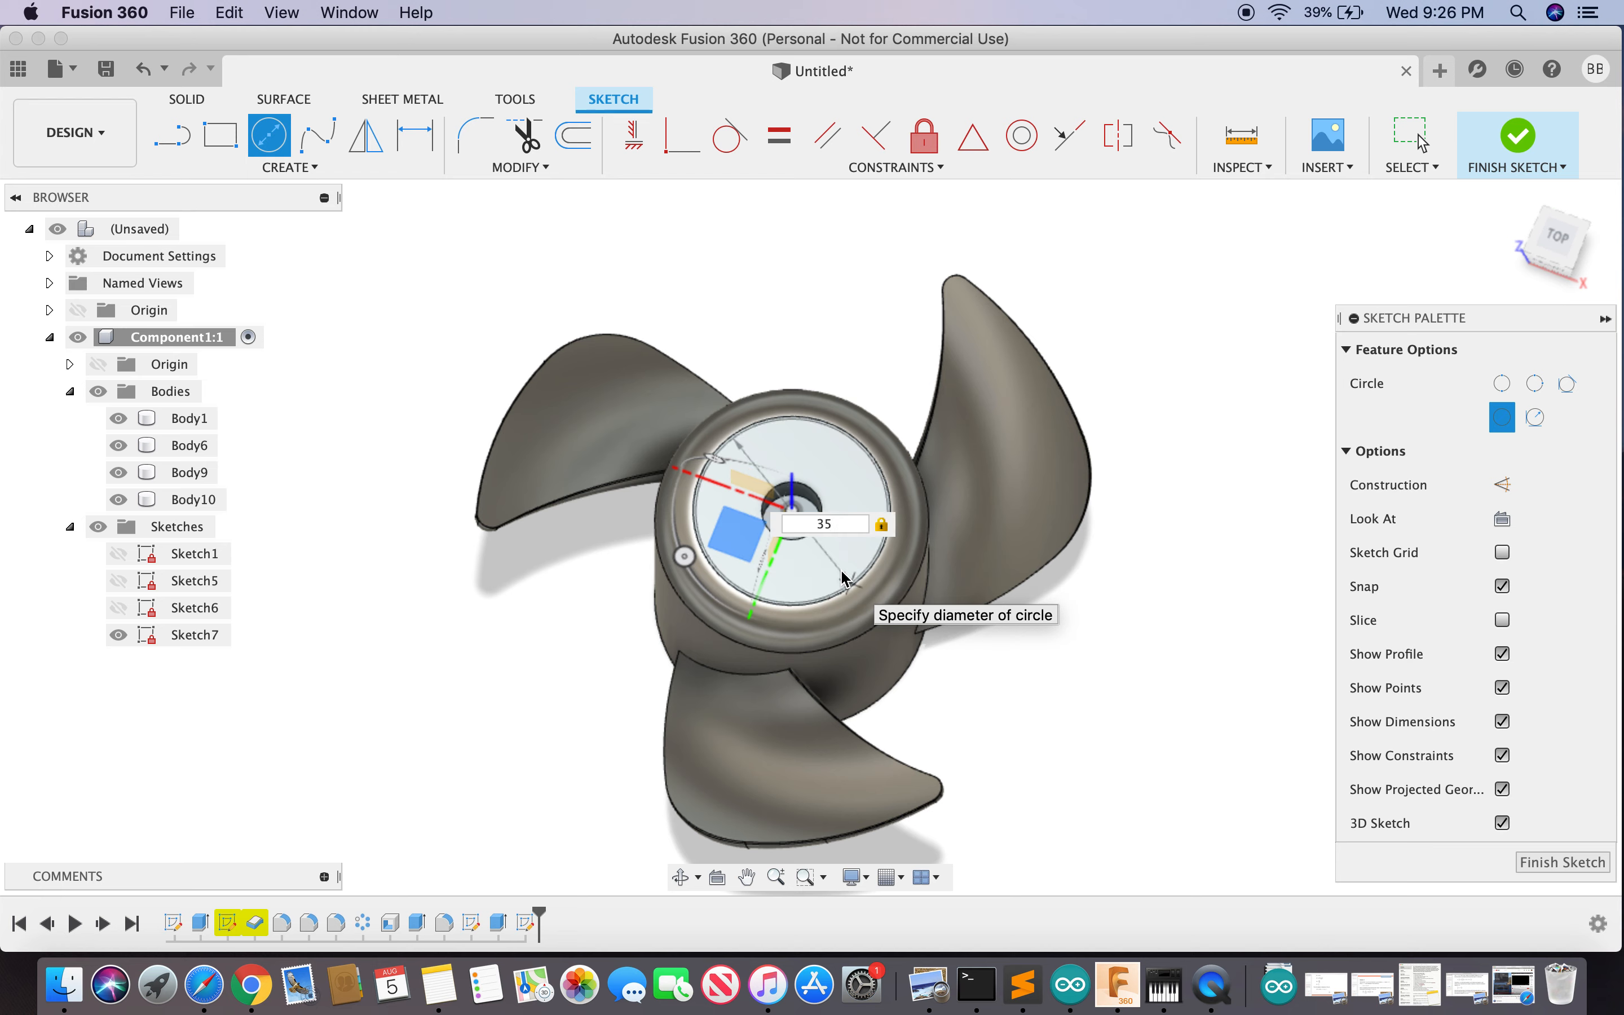
type("30")
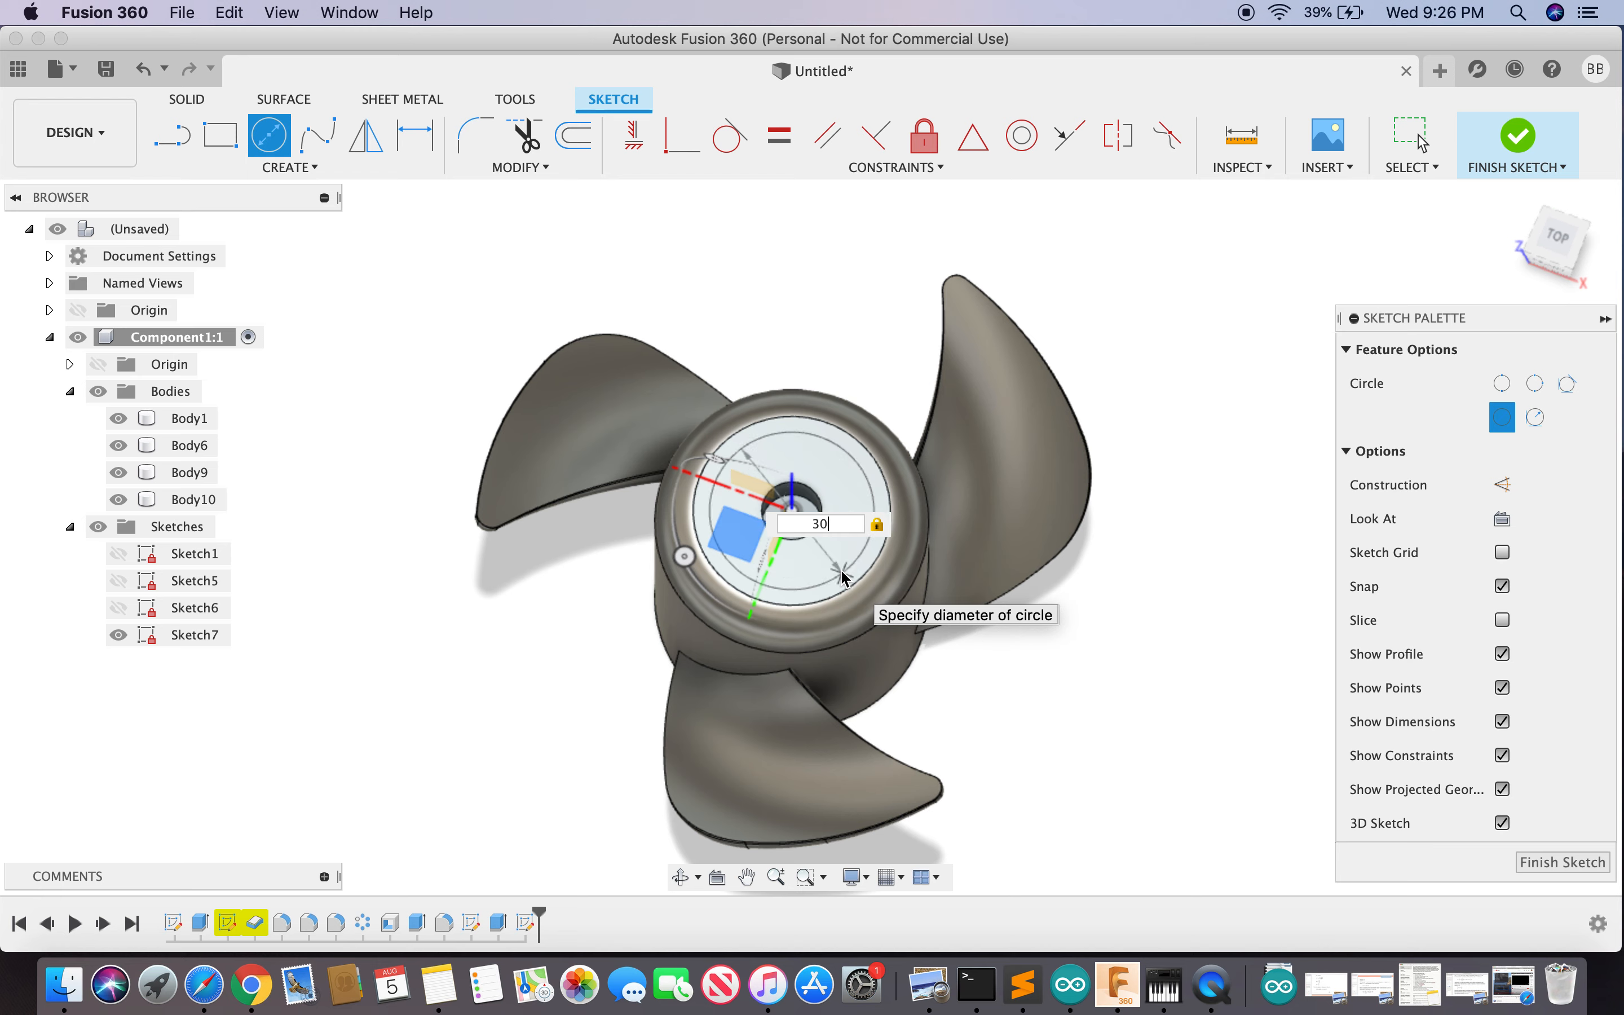
key("Return")
key("Escape")
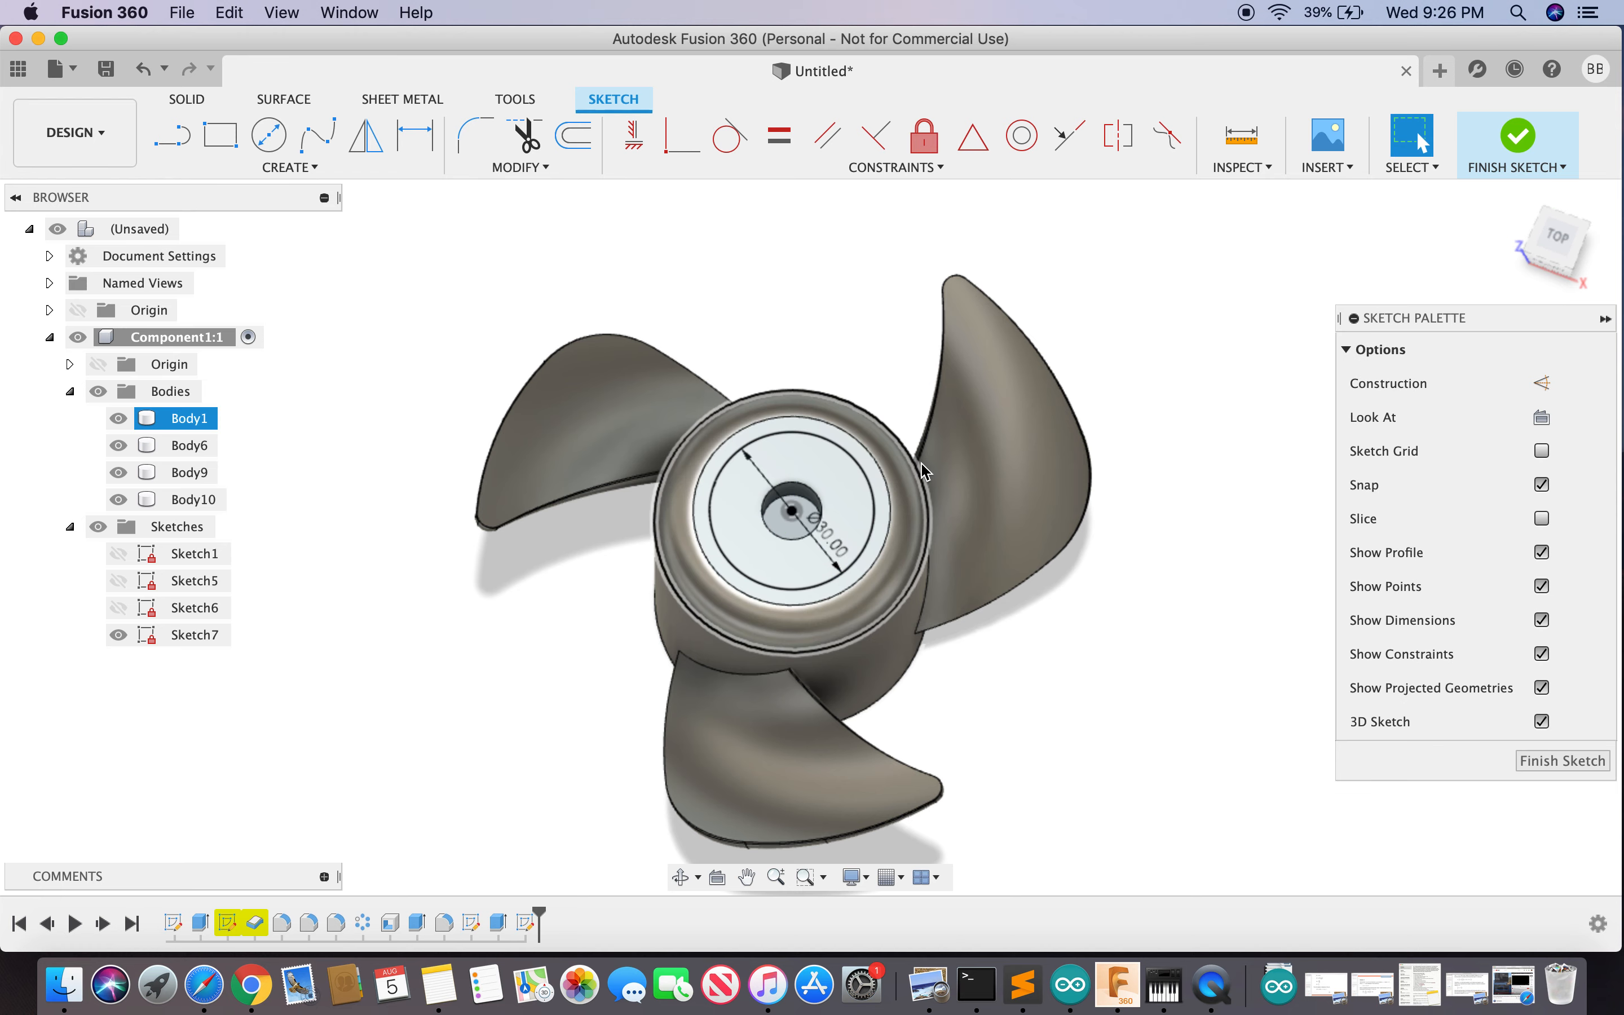
left_click(1563, 760)
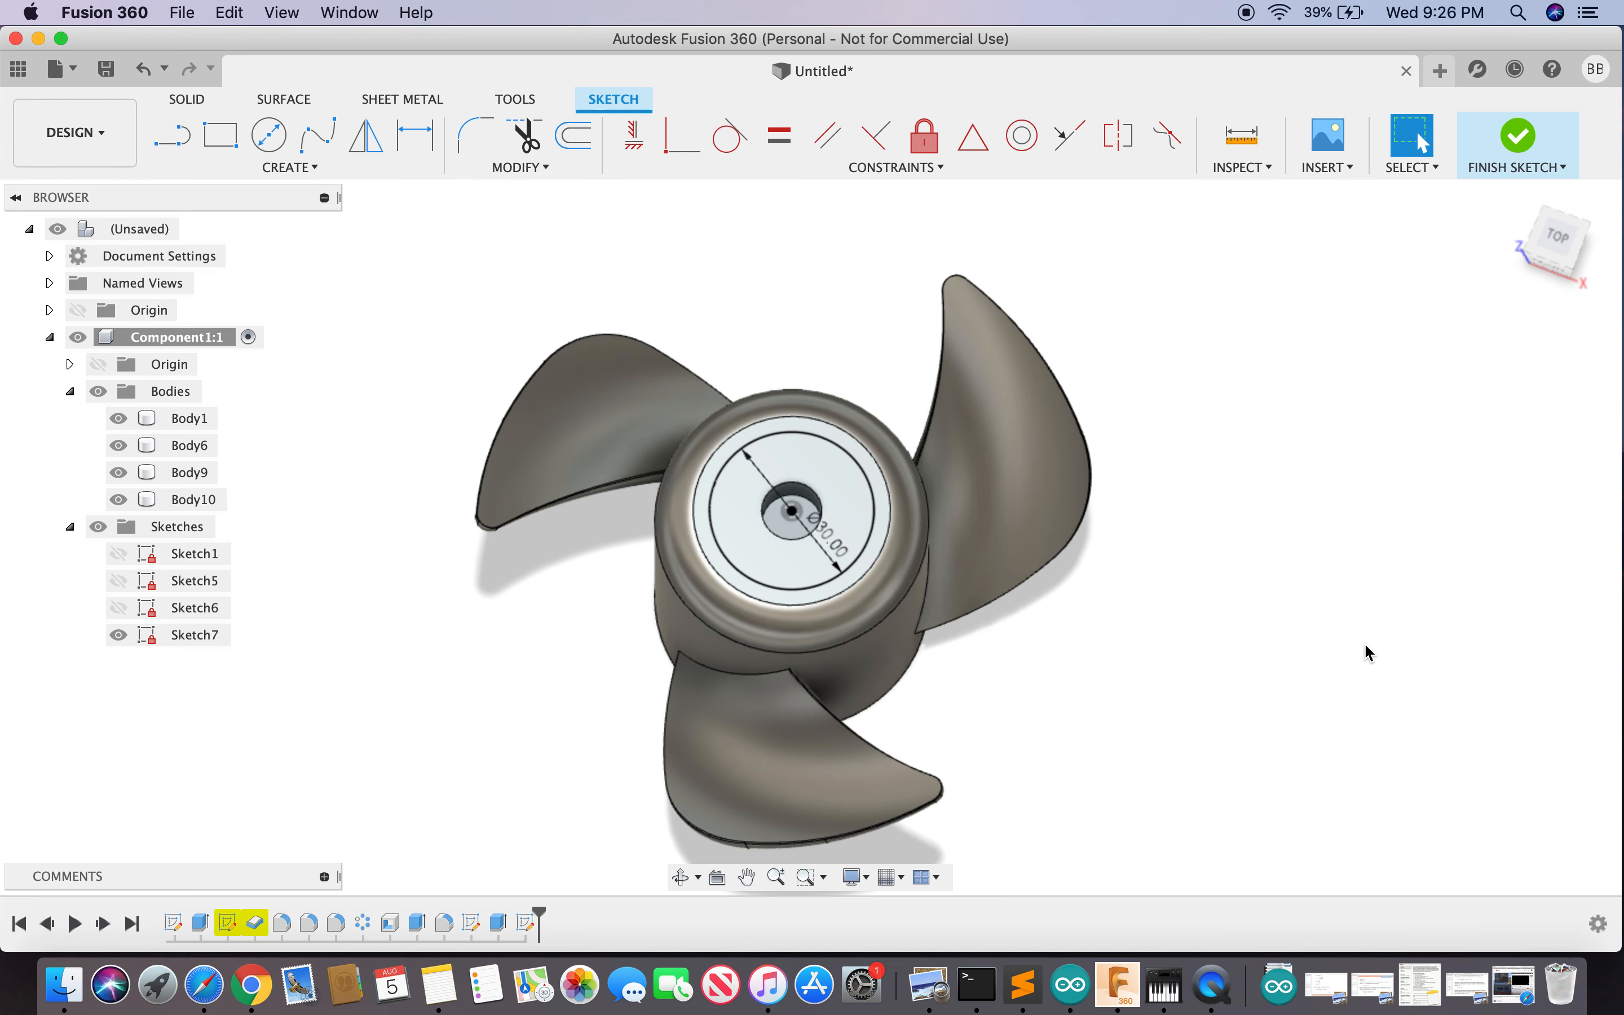
type("s")
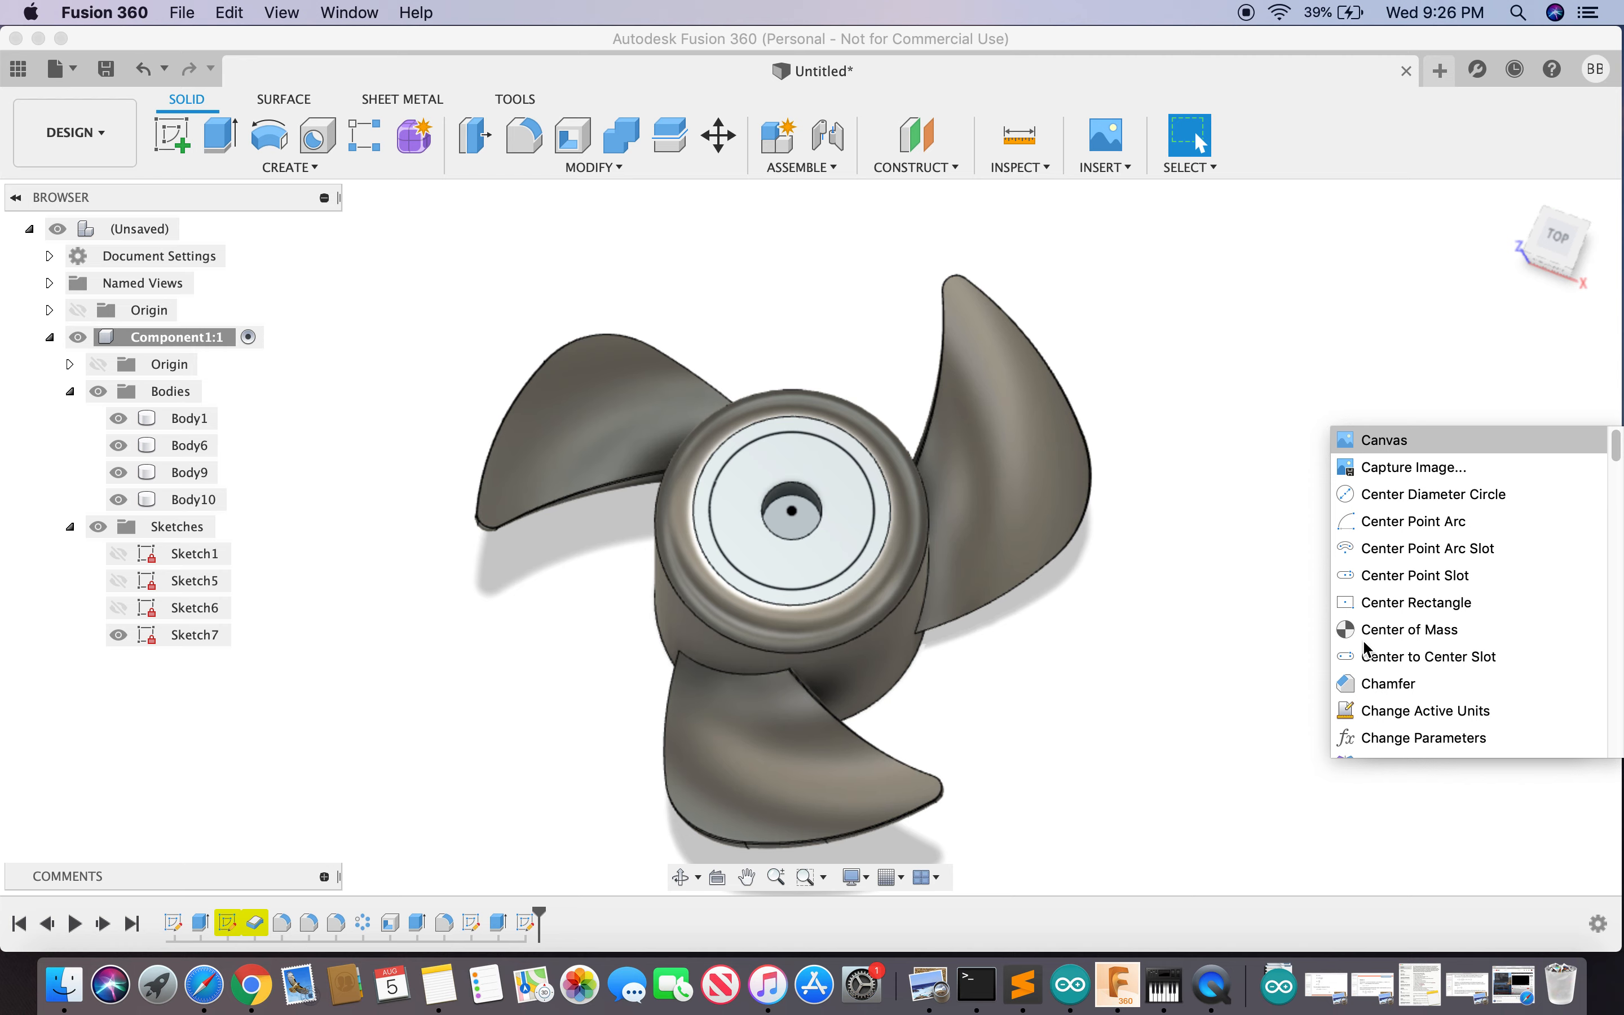
type("e")
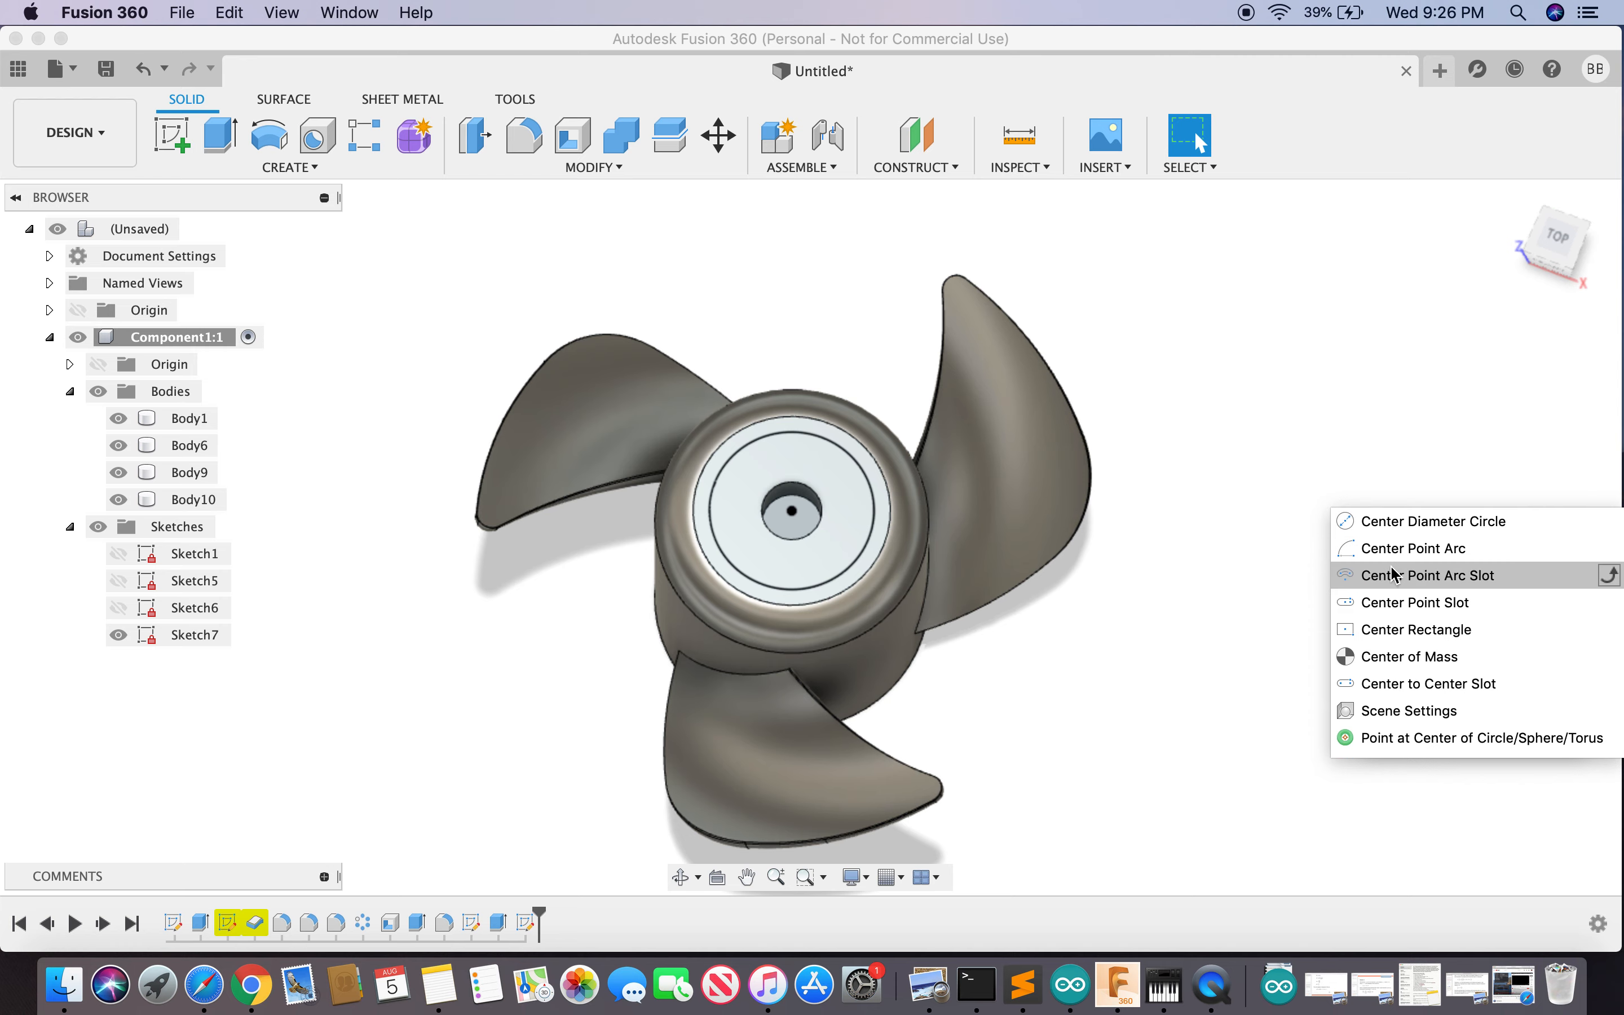
- On Sketch7's plane, add a 5 mm circle centred on the 30 mm circle's top point
left_click(1414, 529)
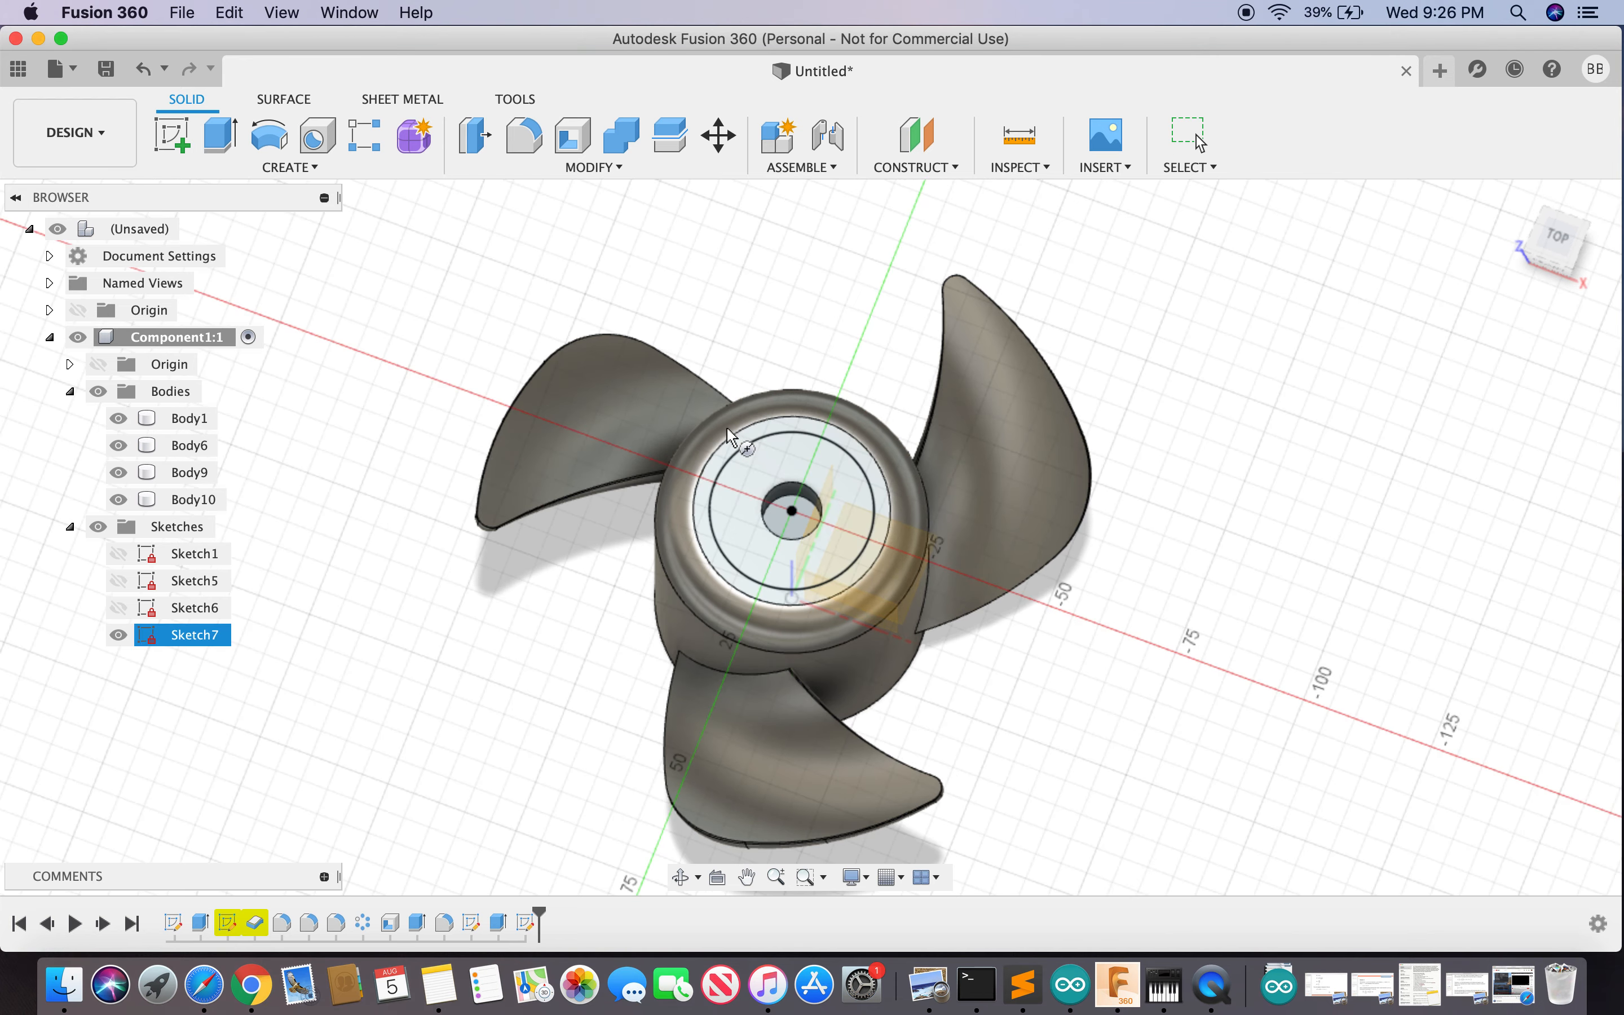
left_click(765, 444)
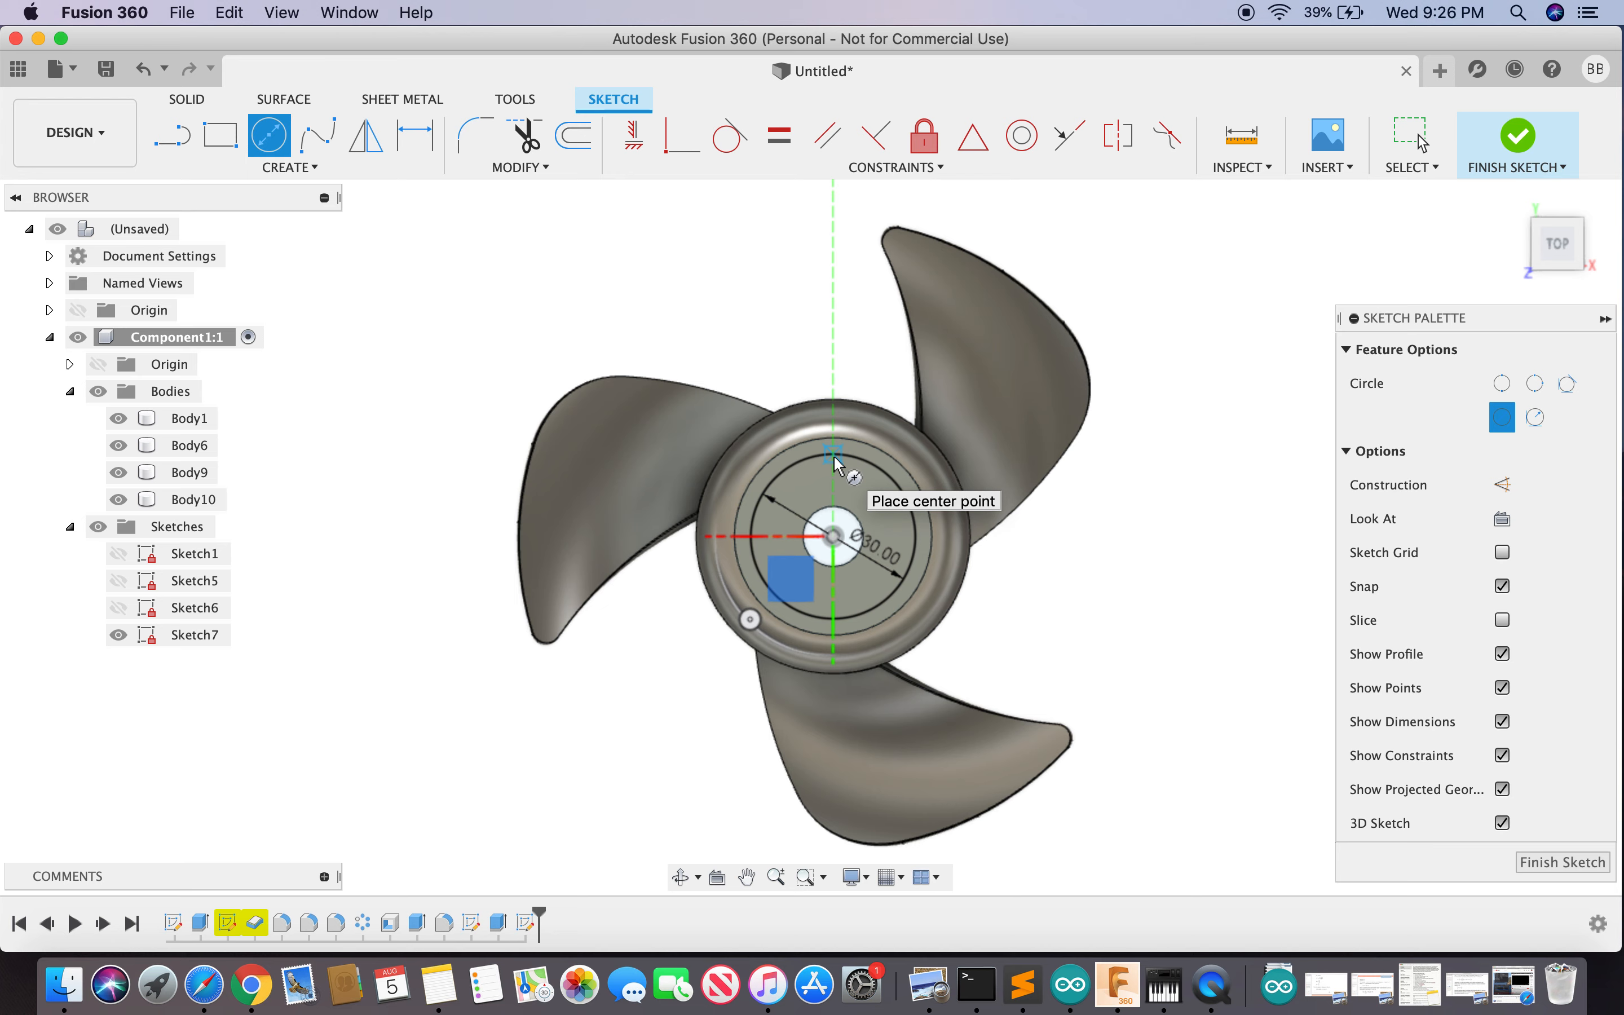
left_click(834, 455)
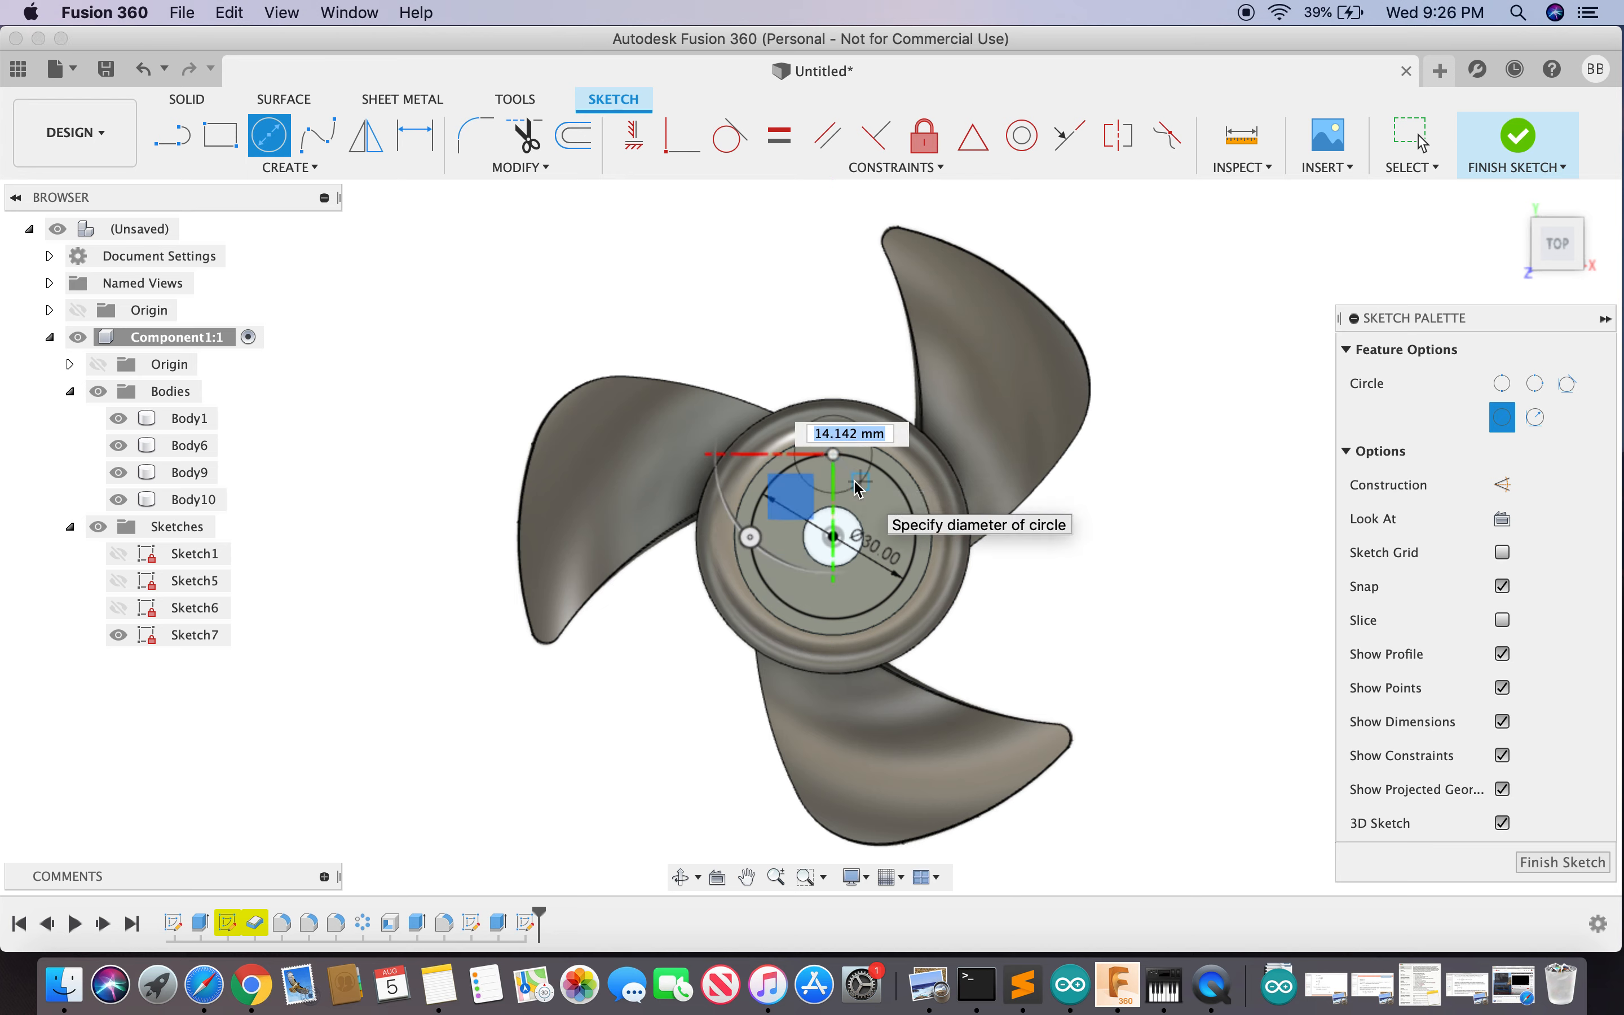
type("5")
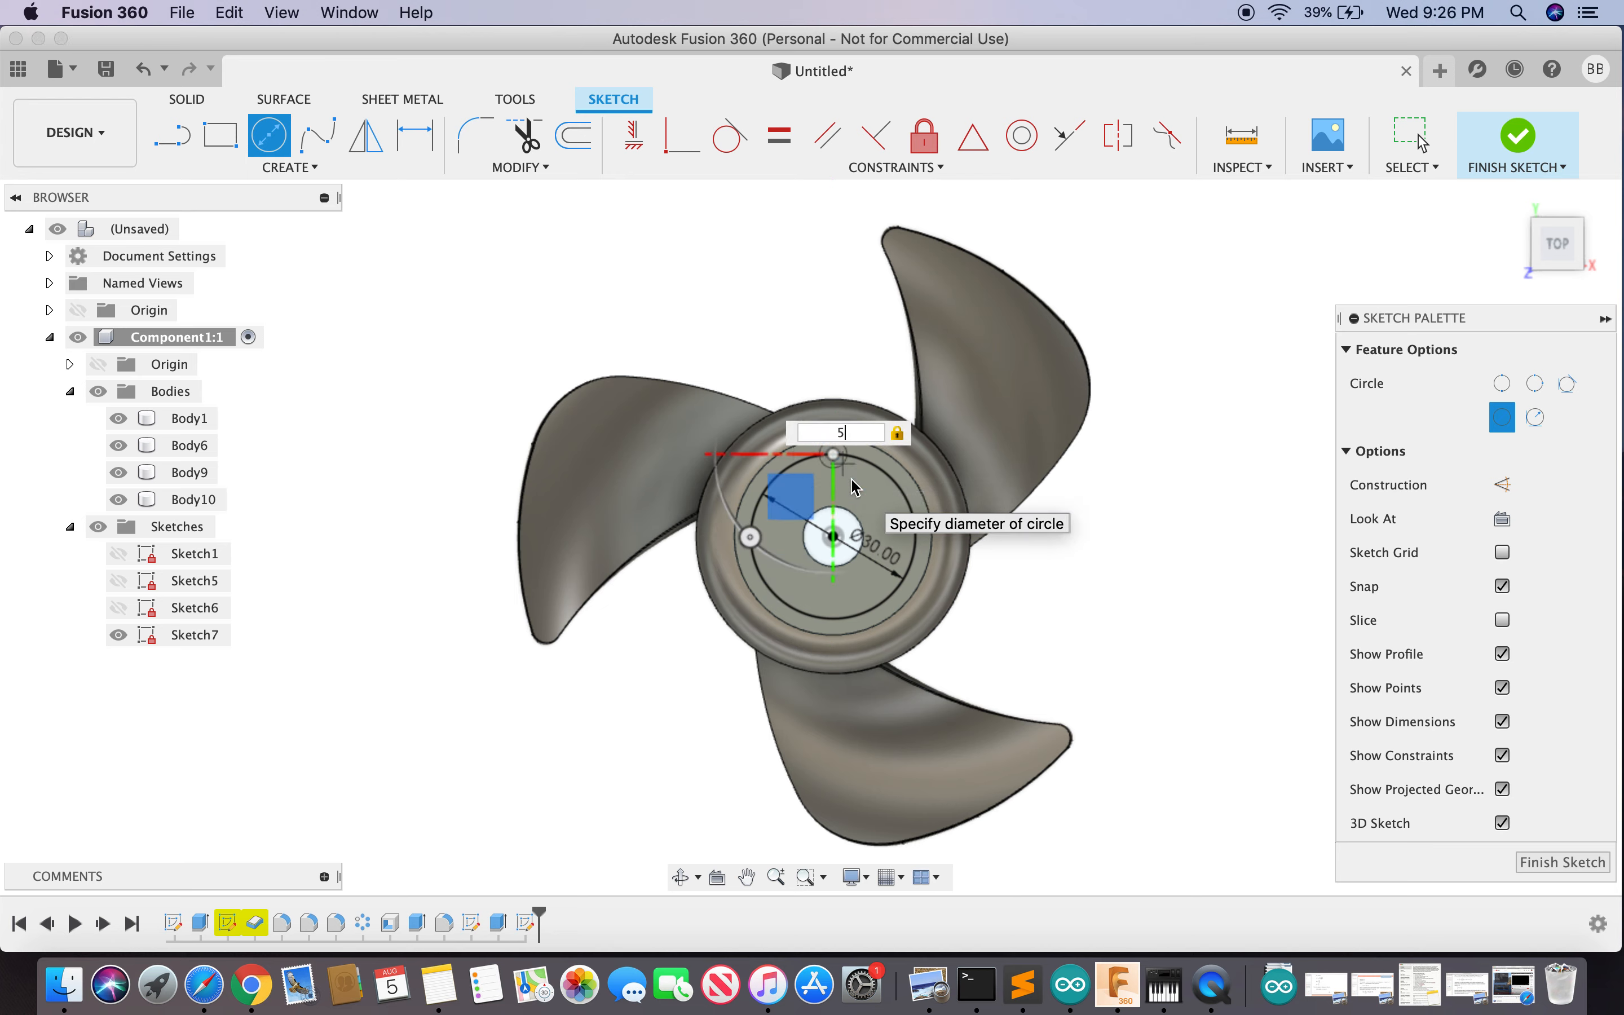
key("Return")
key("Escape")
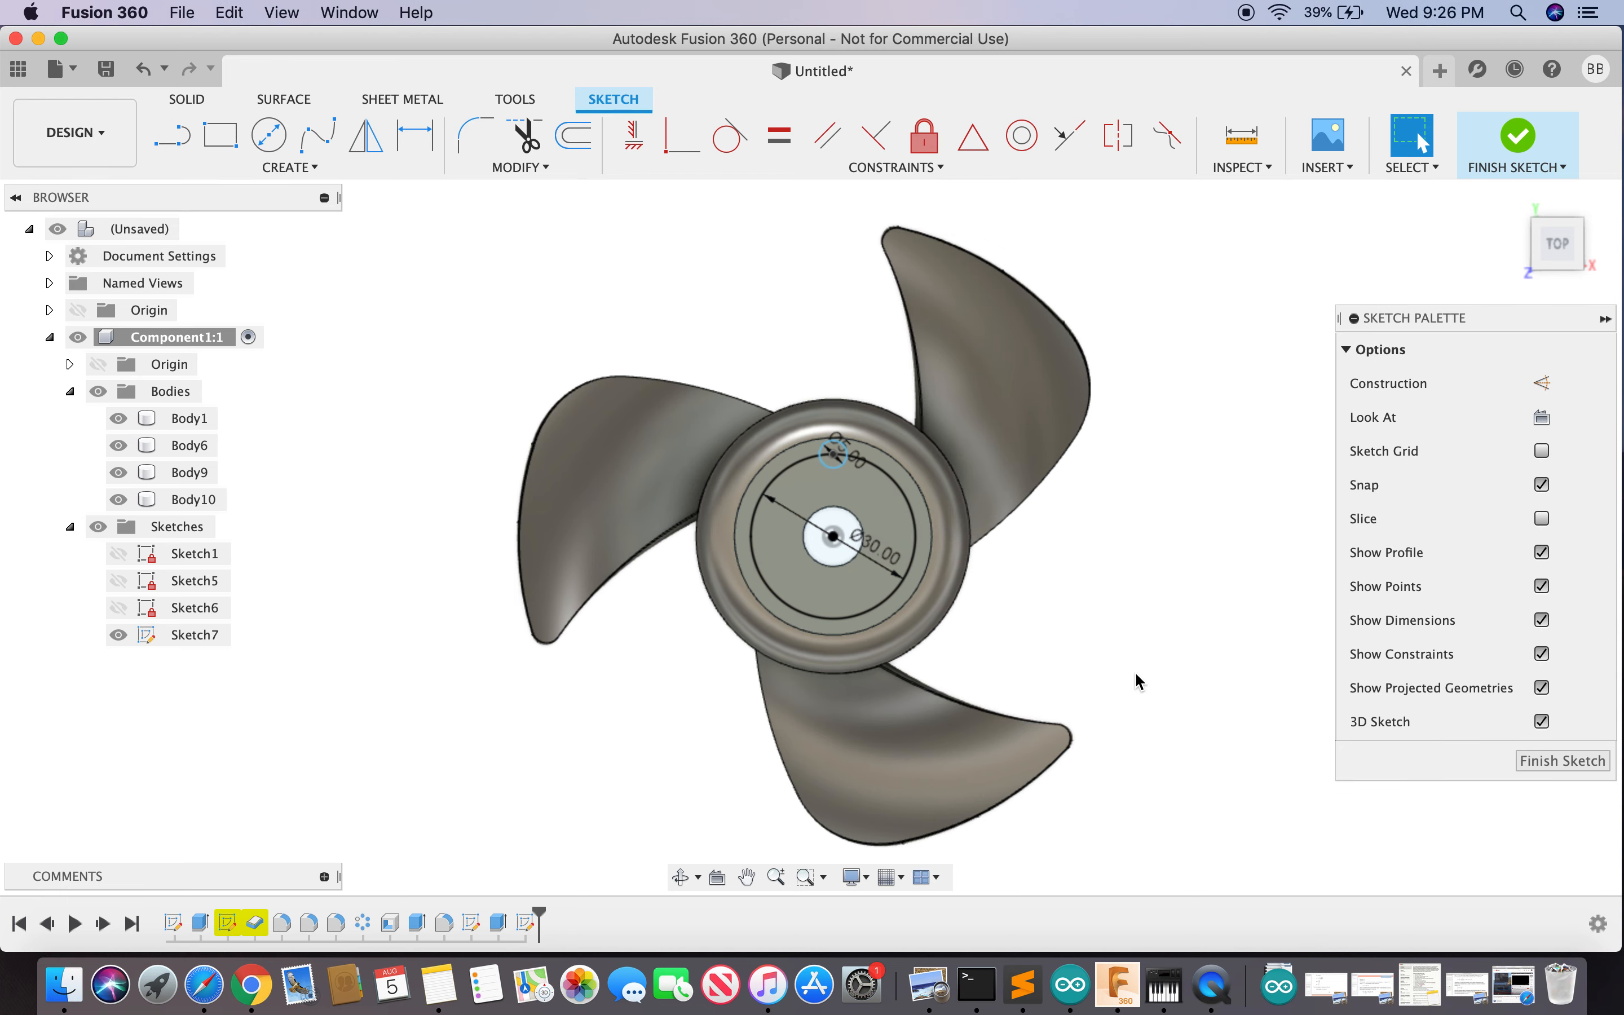
left_click(1562, 762)
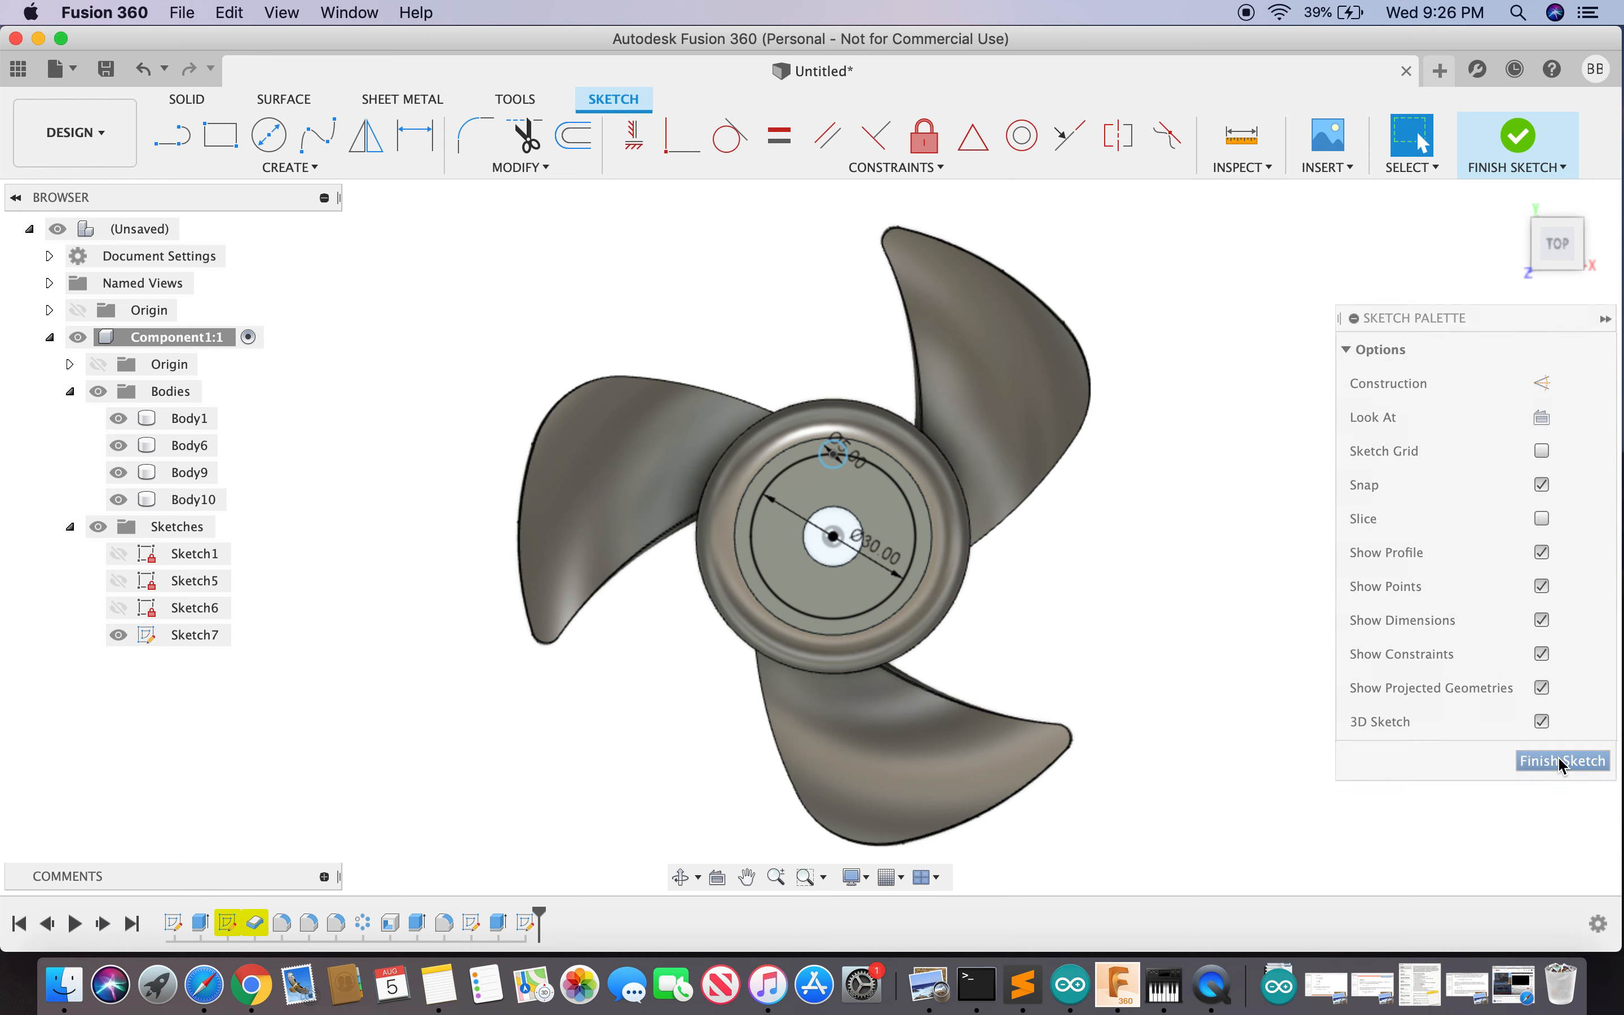
scroll(832, 443, "up", 4)
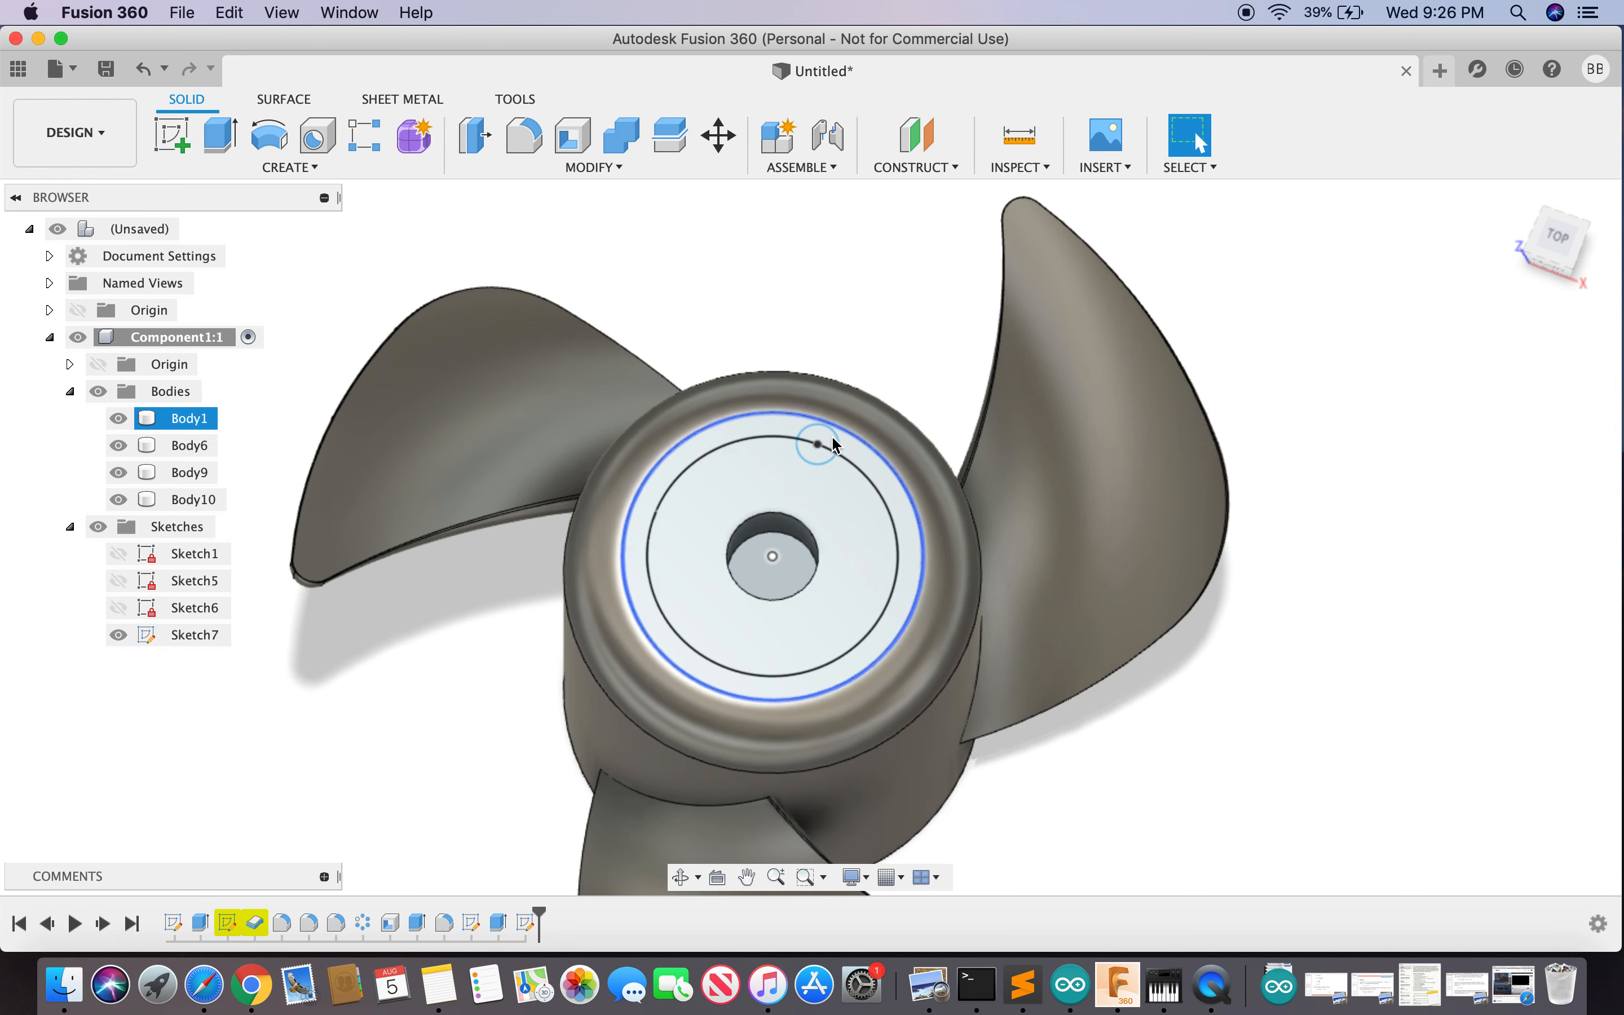
scroll(832, 440, "up", 3)
- Press Pull the 5 mm circle profile -8 mm as a Cut to make a pin hole
left_click(826, 437)
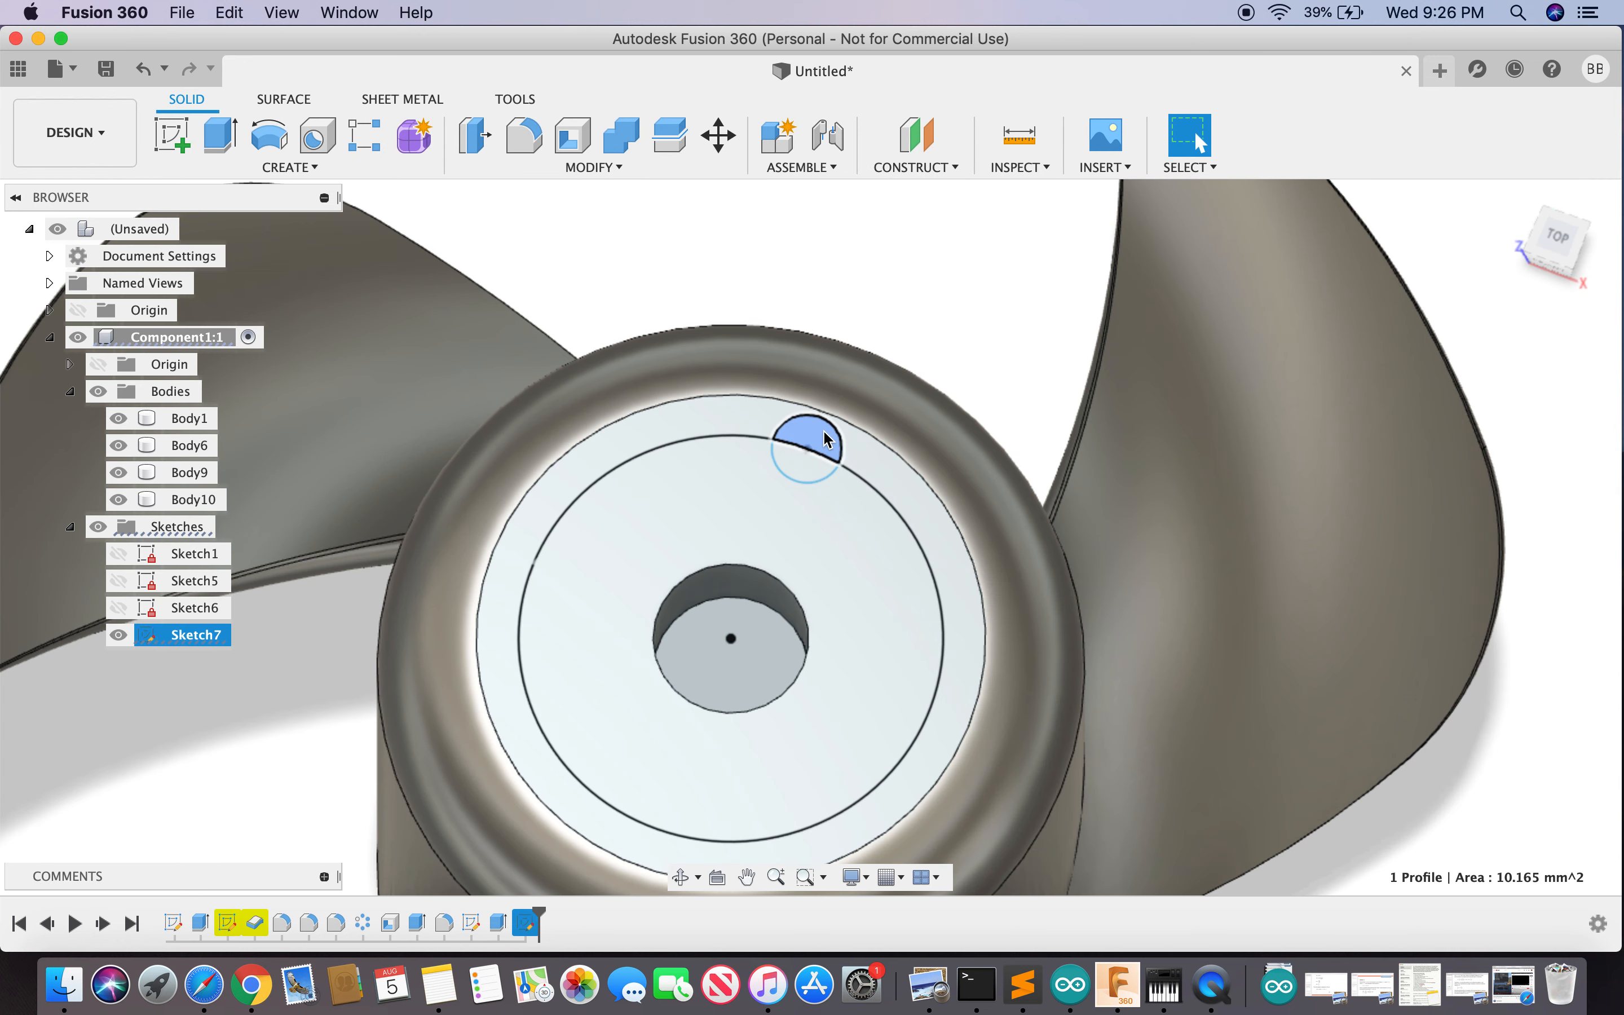
left_click(804, 466)
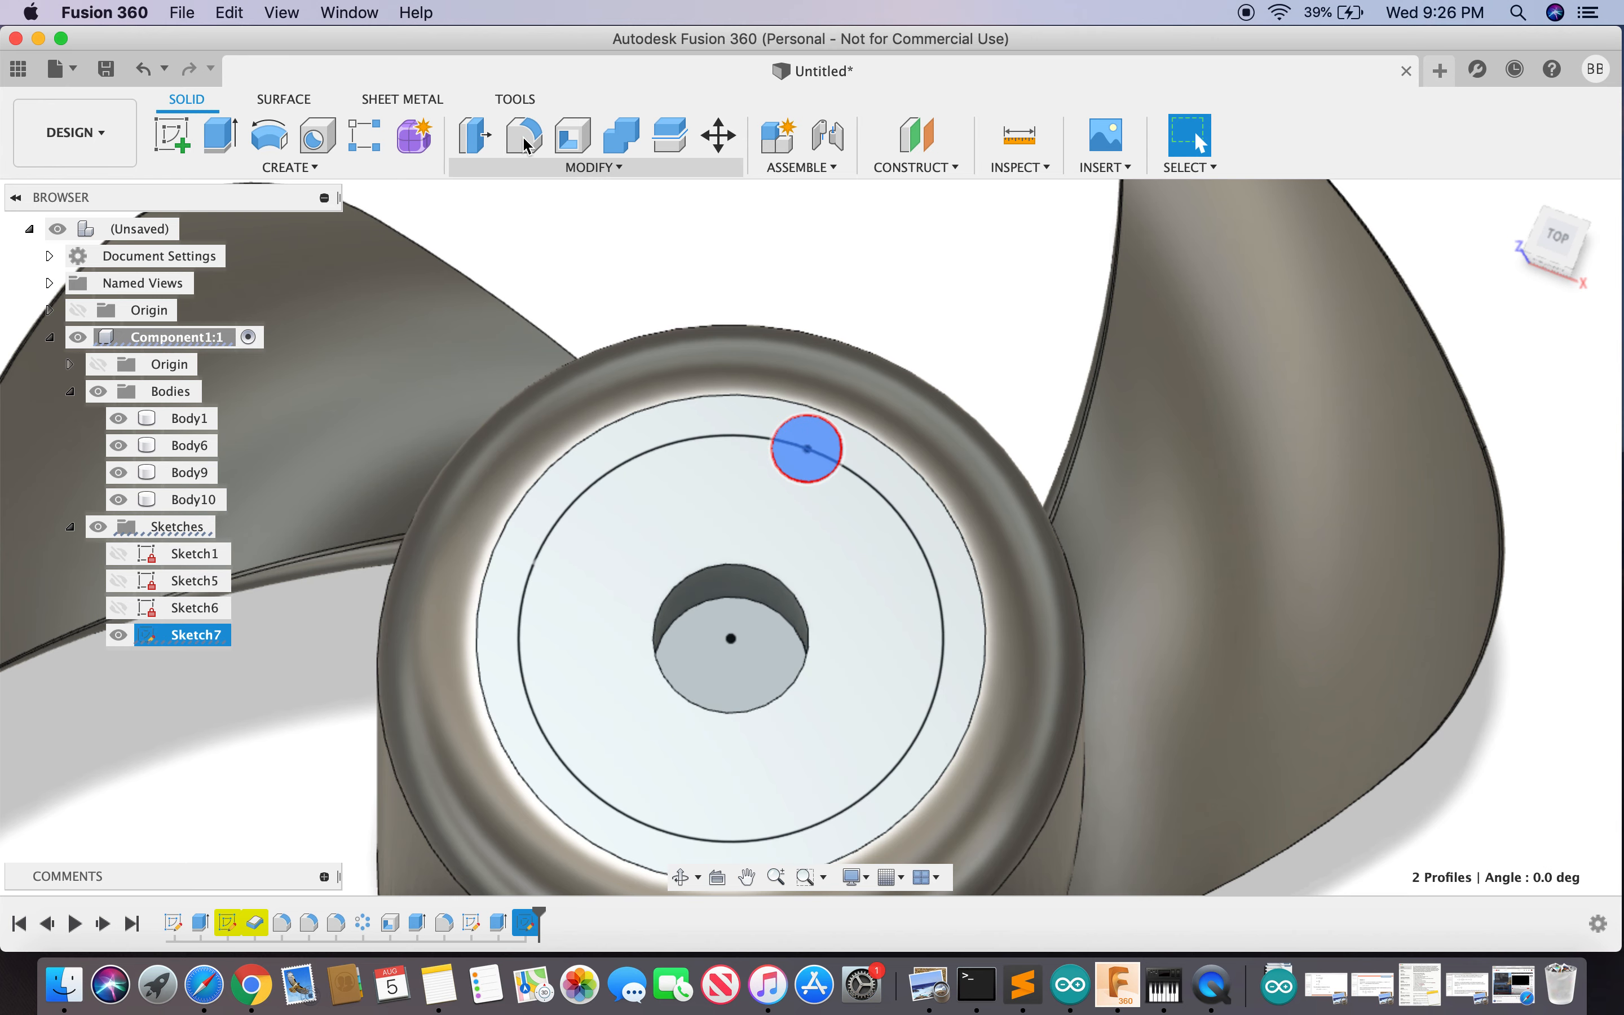
left_click(476, 144)
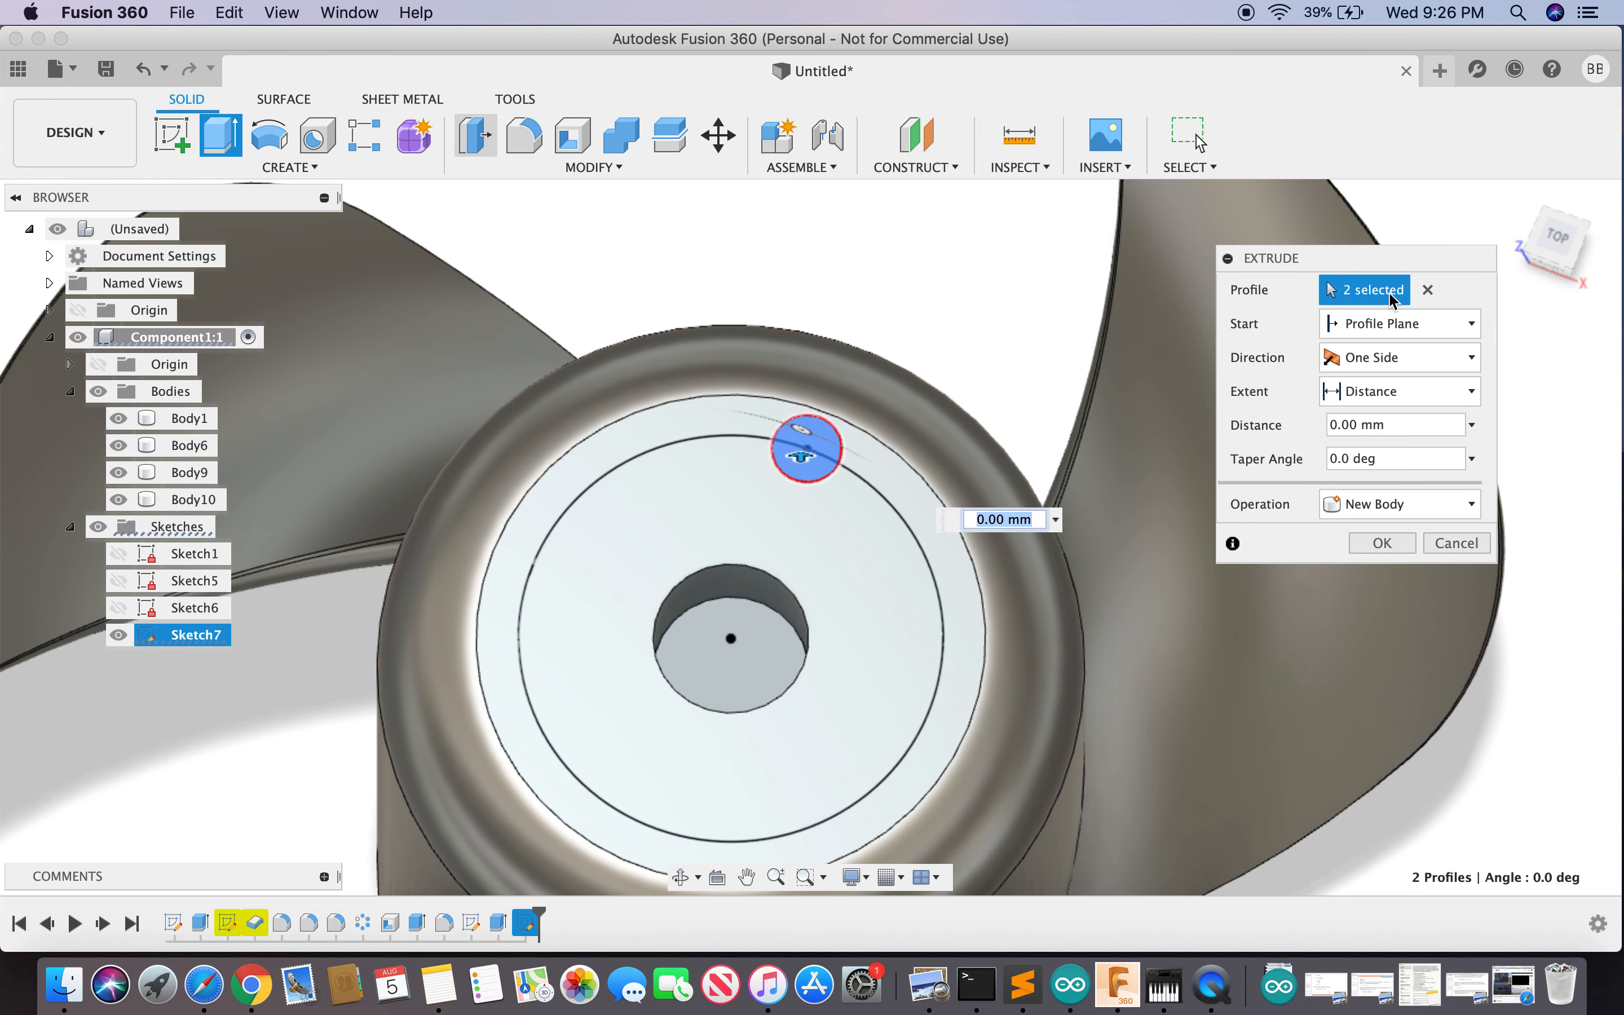
middle_click_drag(1451, 330, 1436, 738, "shift")
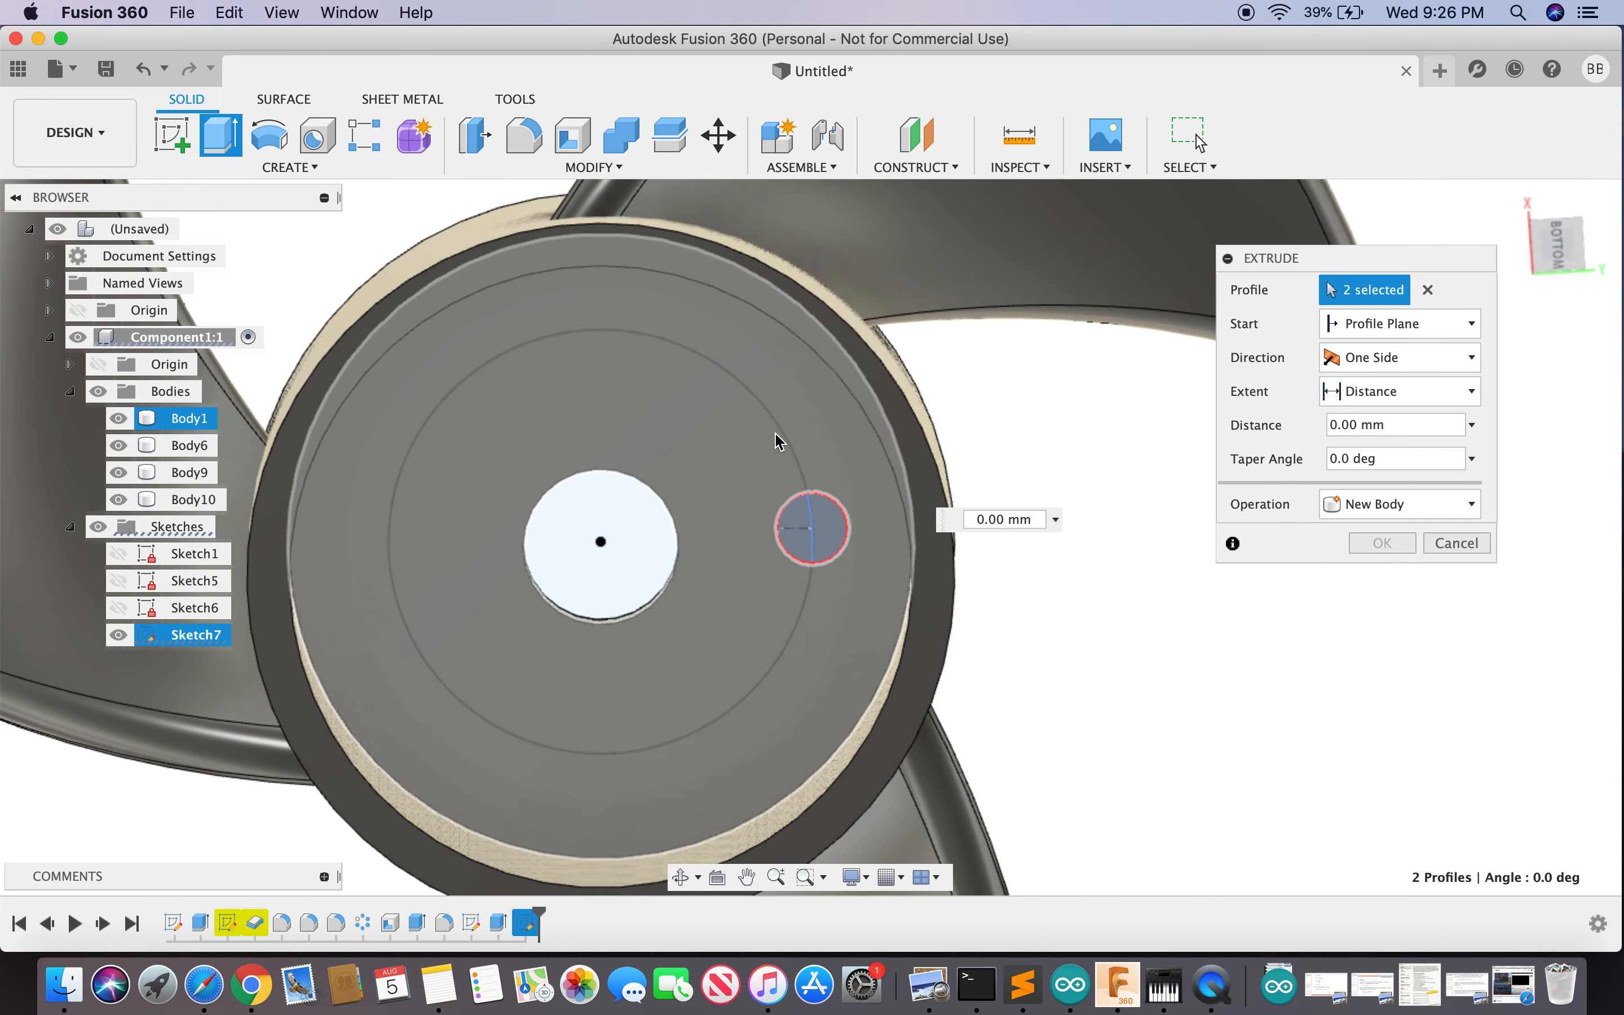
left_click(786, 430)
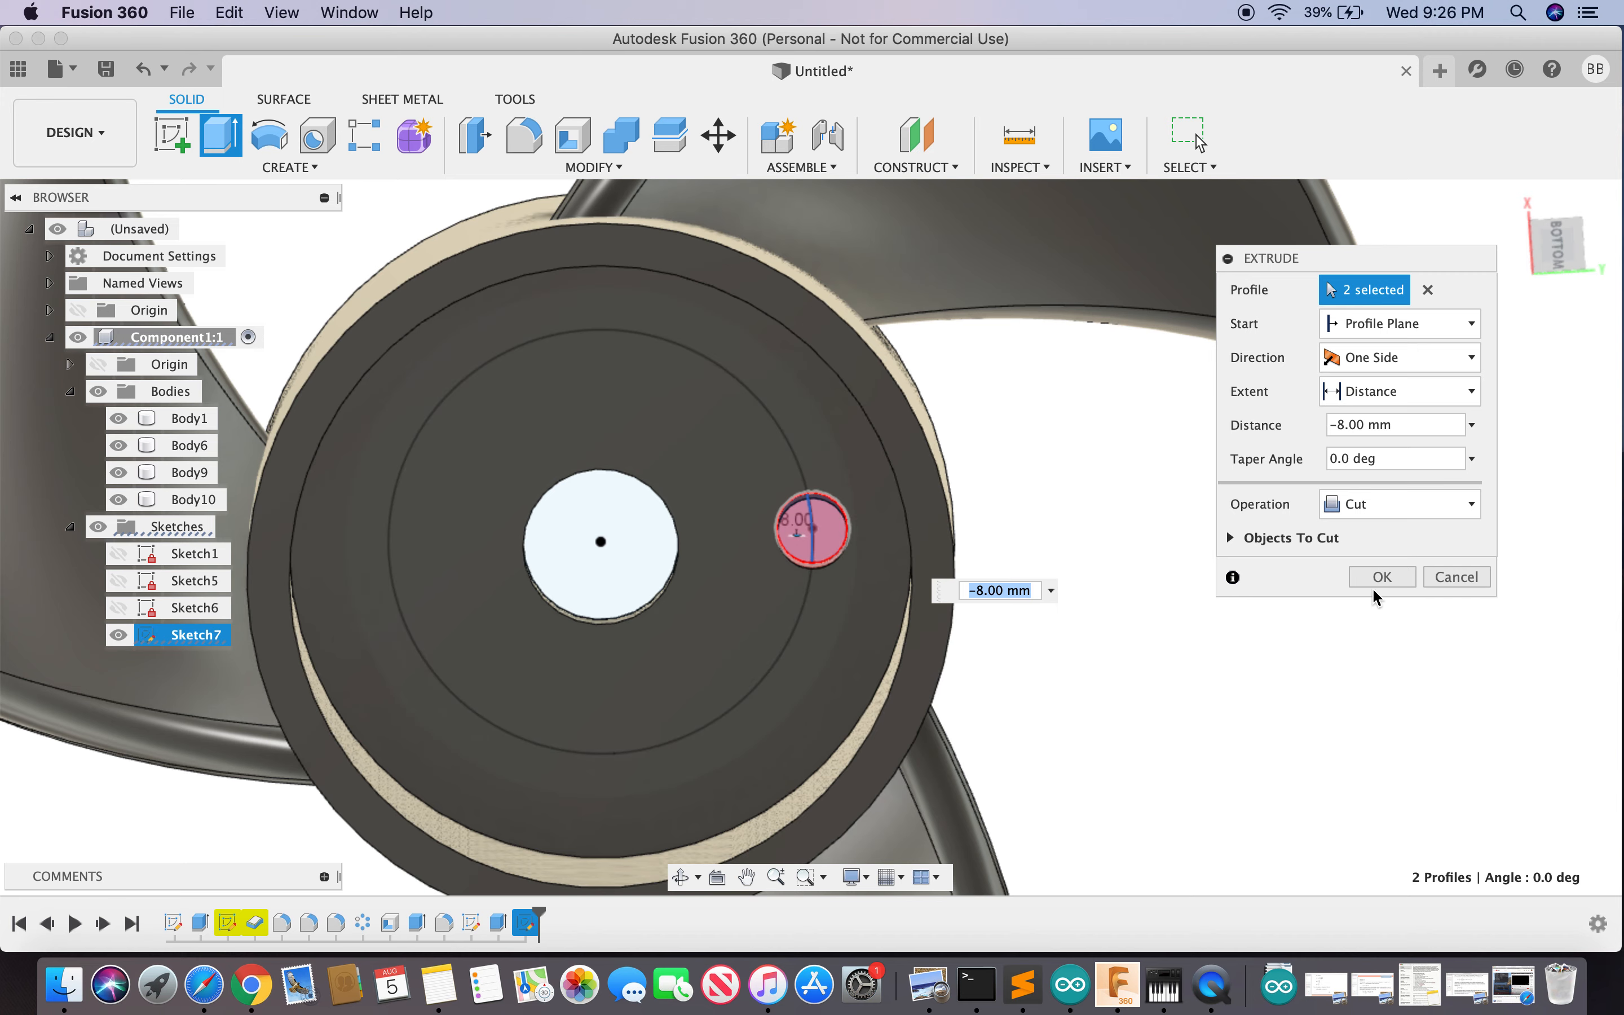
left_click(1383, 577)
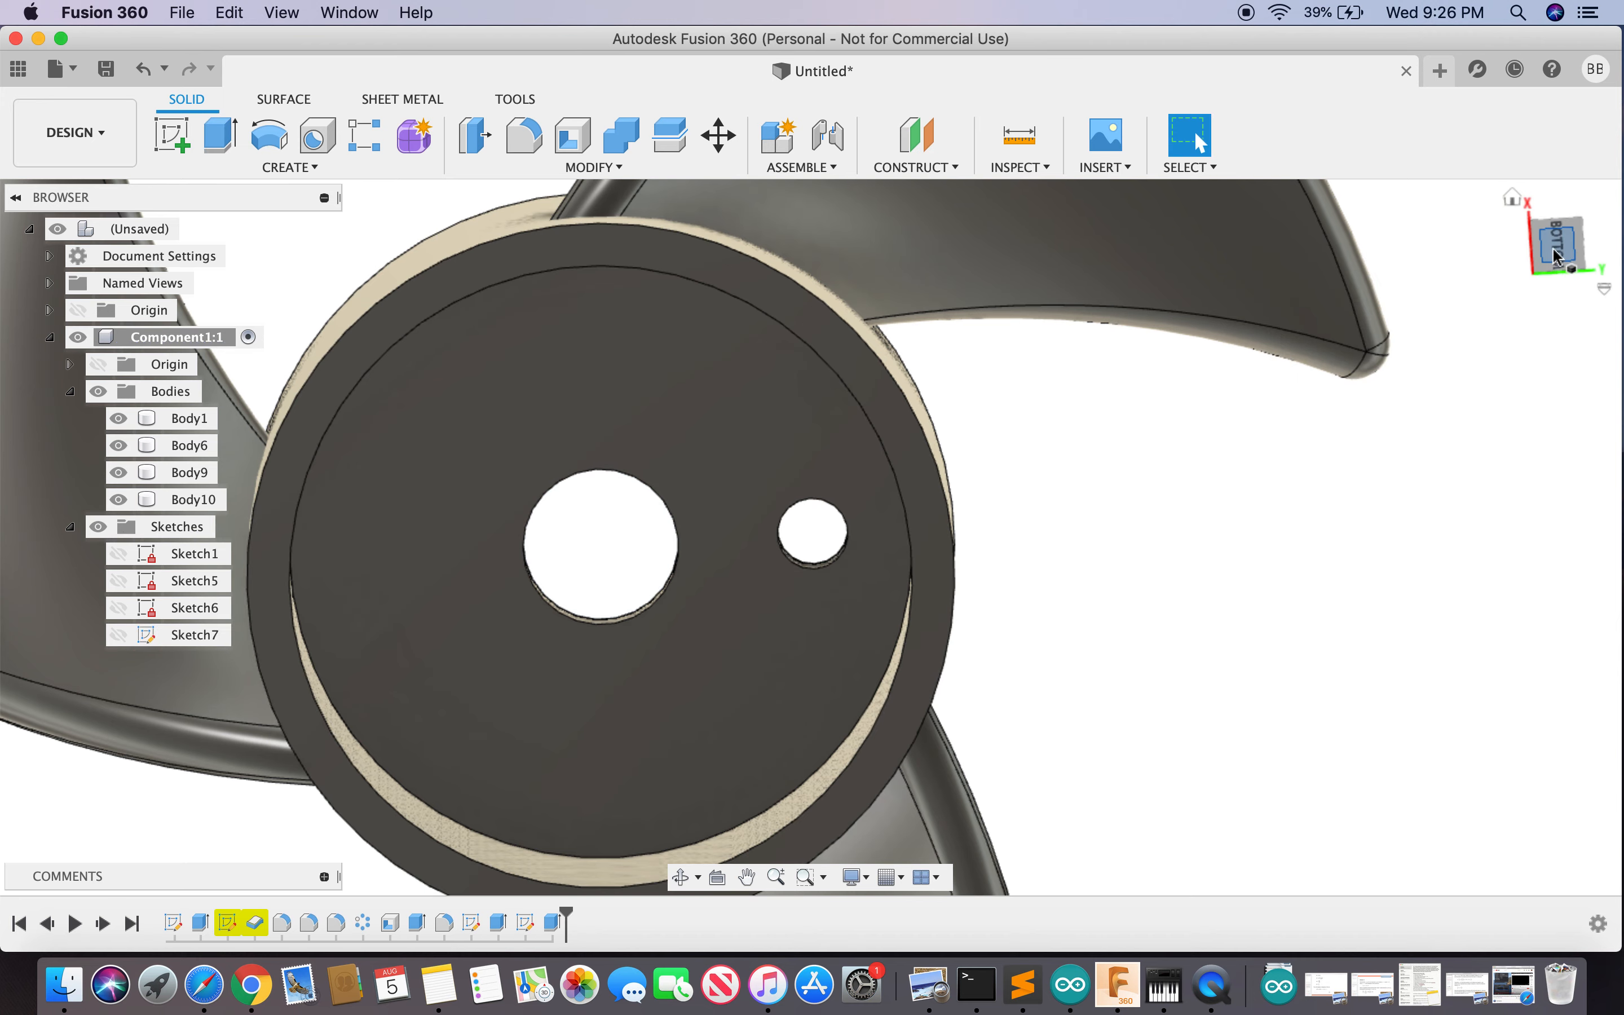
left_click(1555, 255)
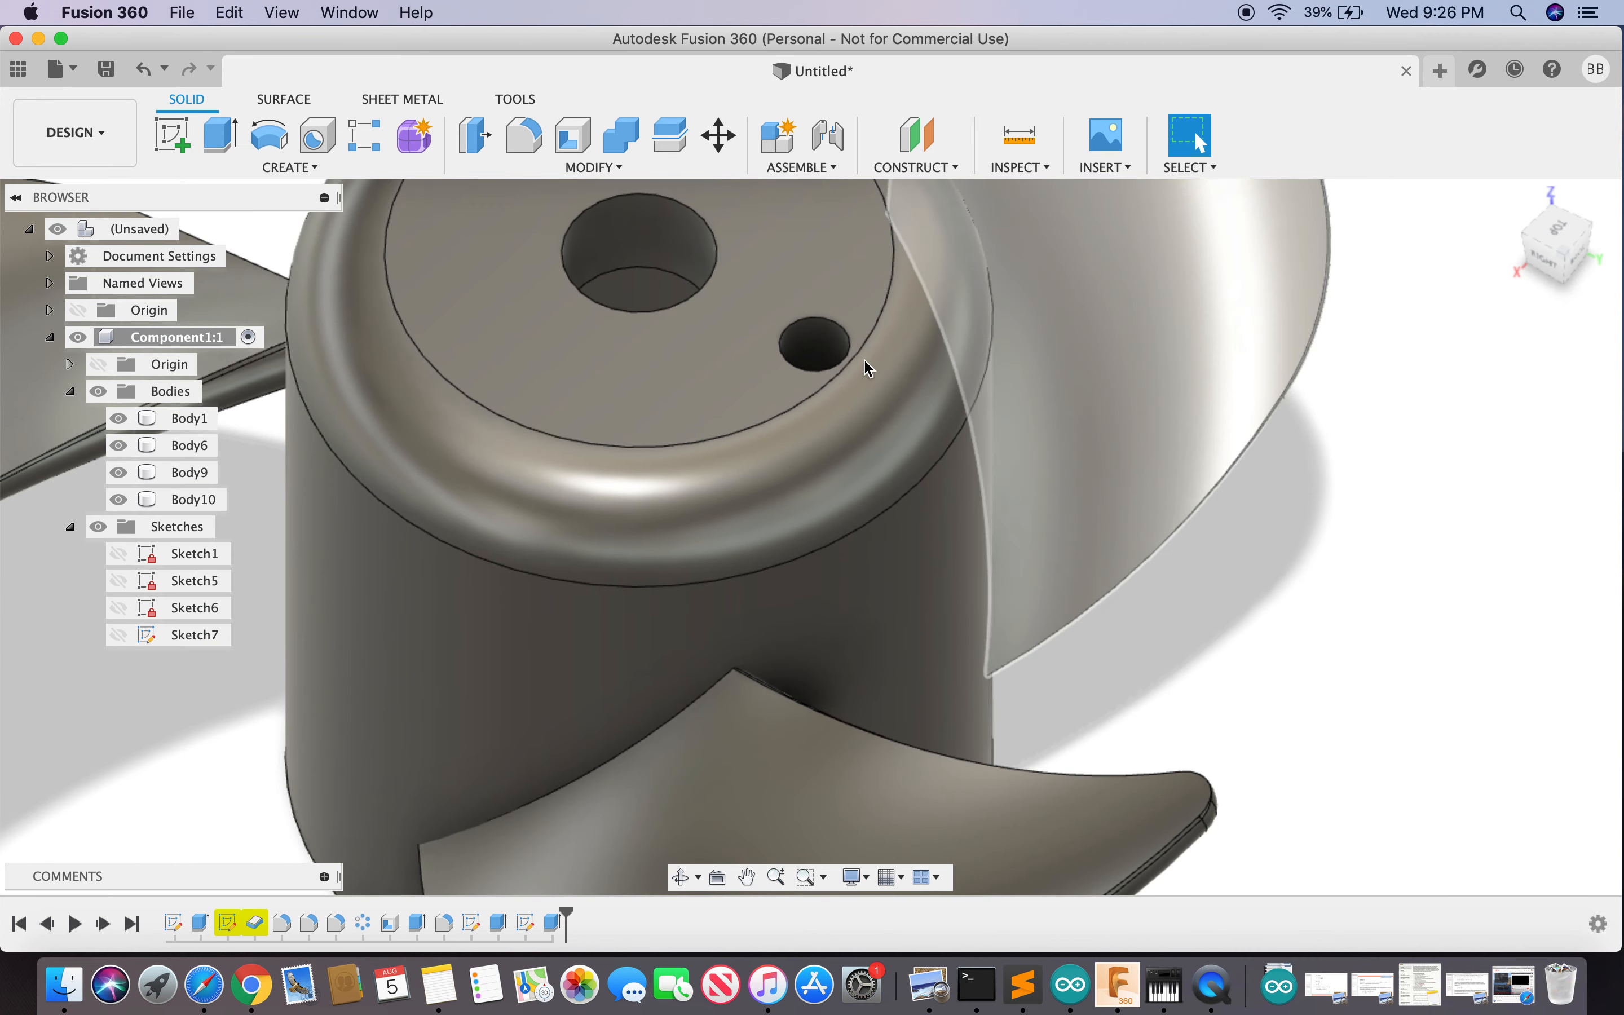
scroll(871, 332, "down", 6)
scroll(832, 243, "up", 4)
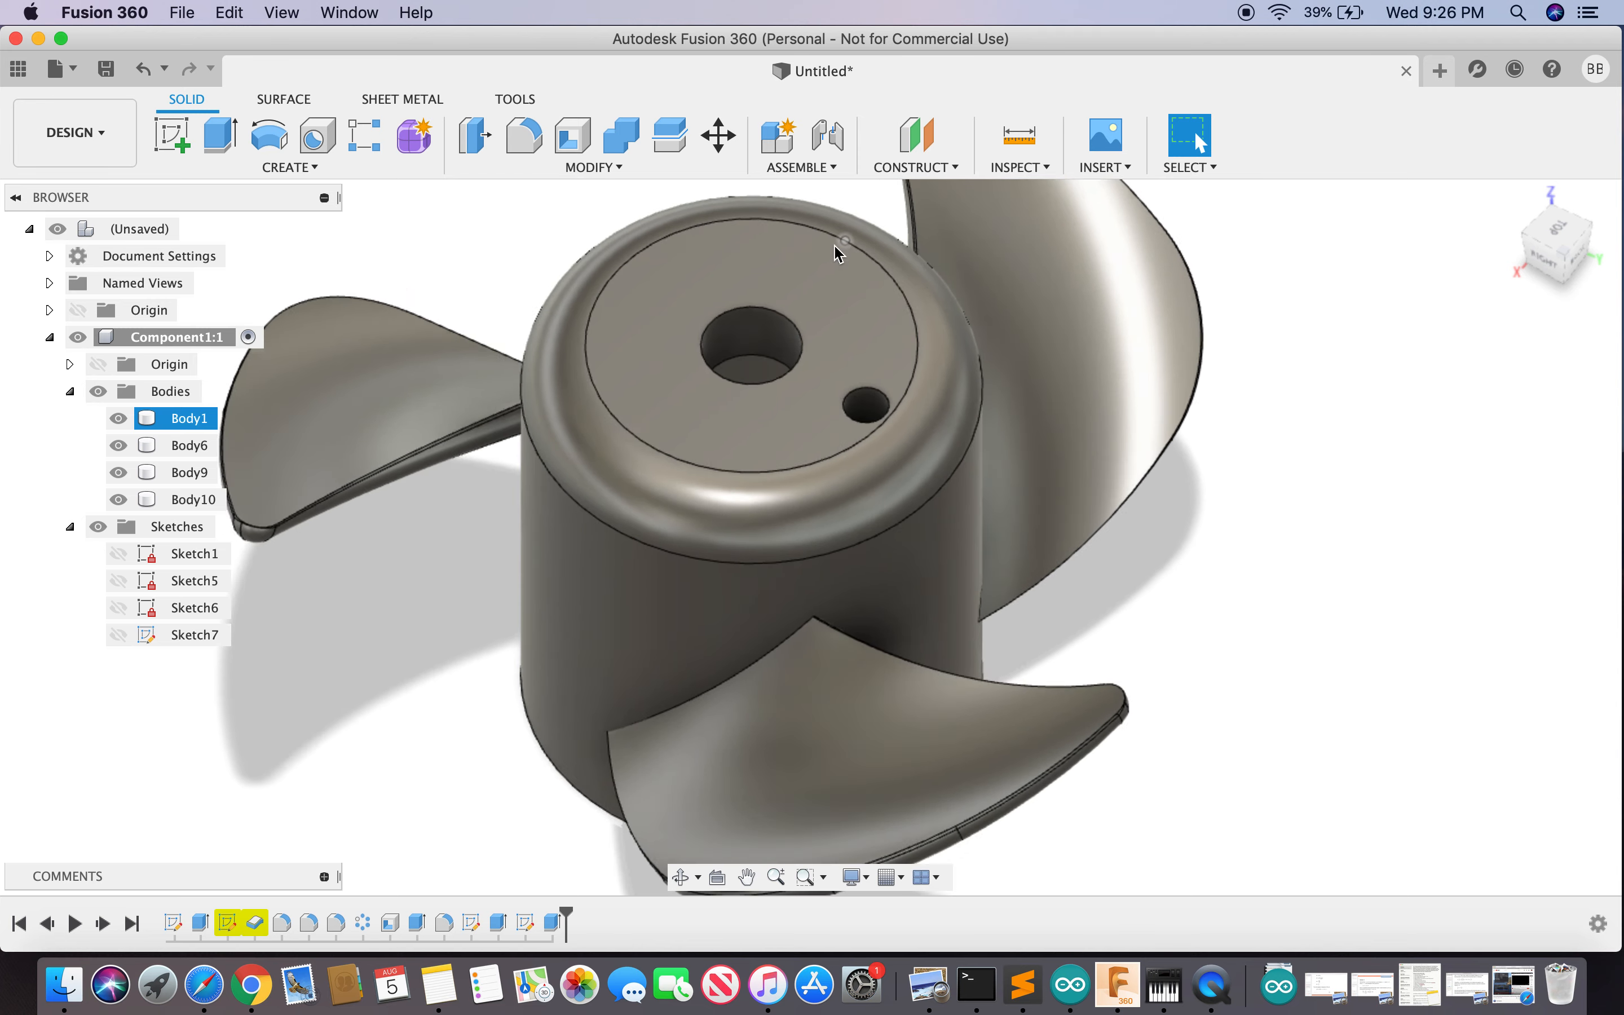
scroll(839, 253, "up", 2)
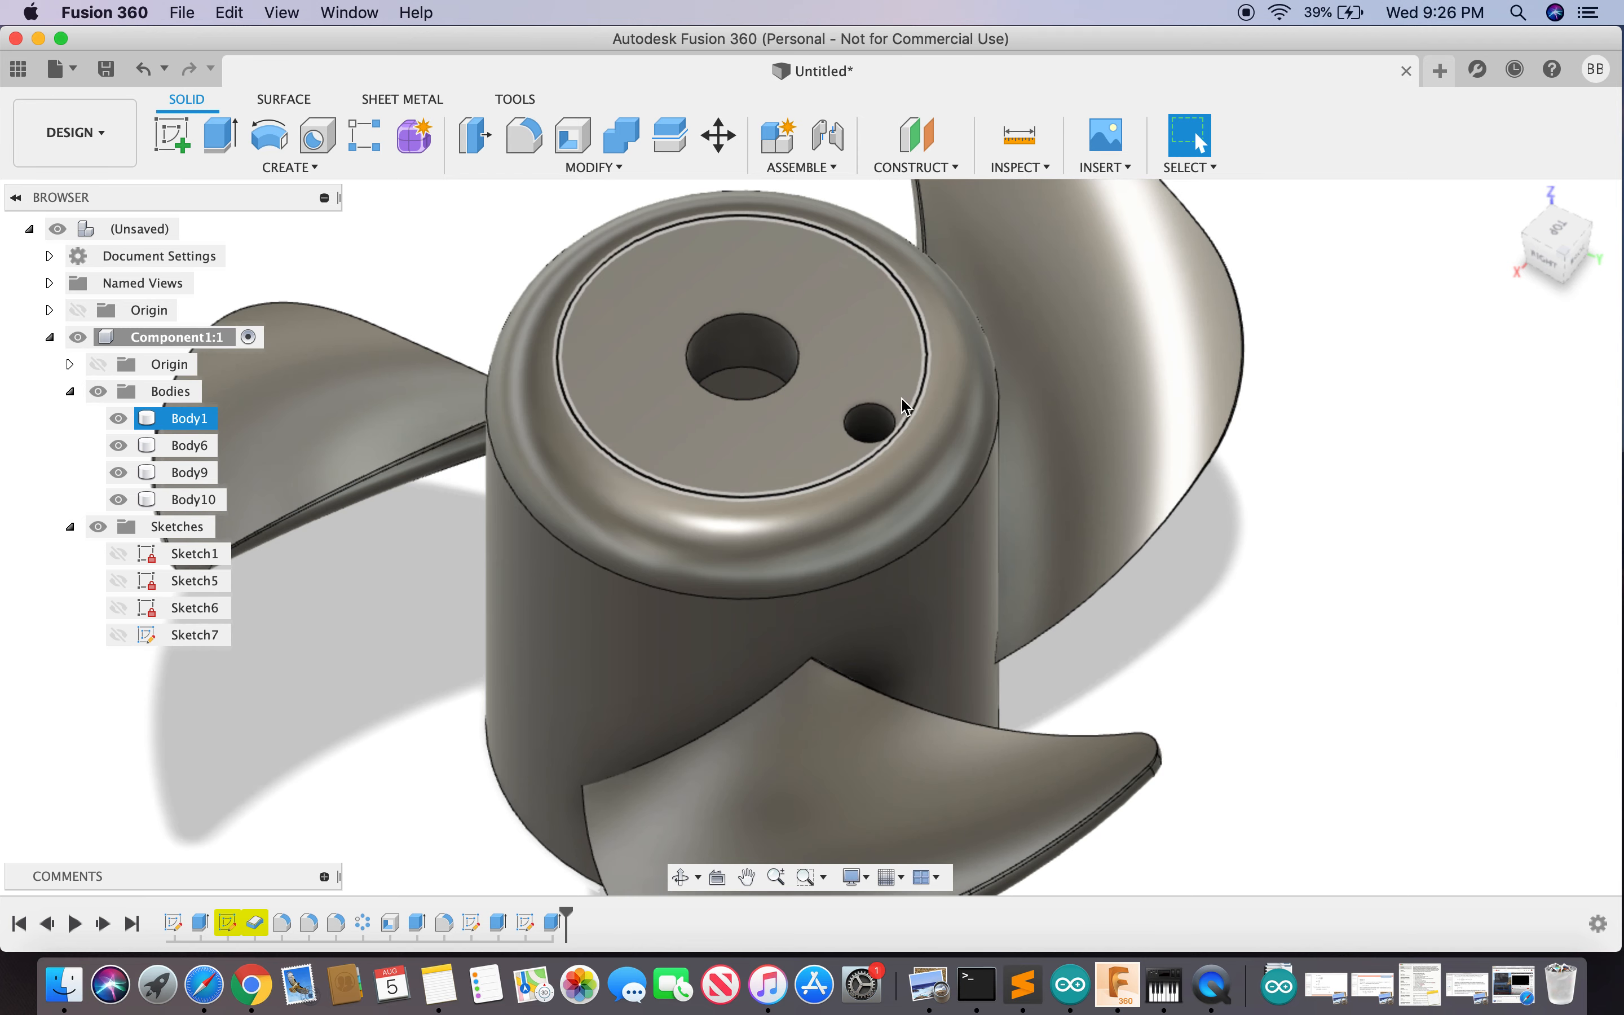
- Select the pin hole face and start a Circular Pattern on it
left_click(881, 429)
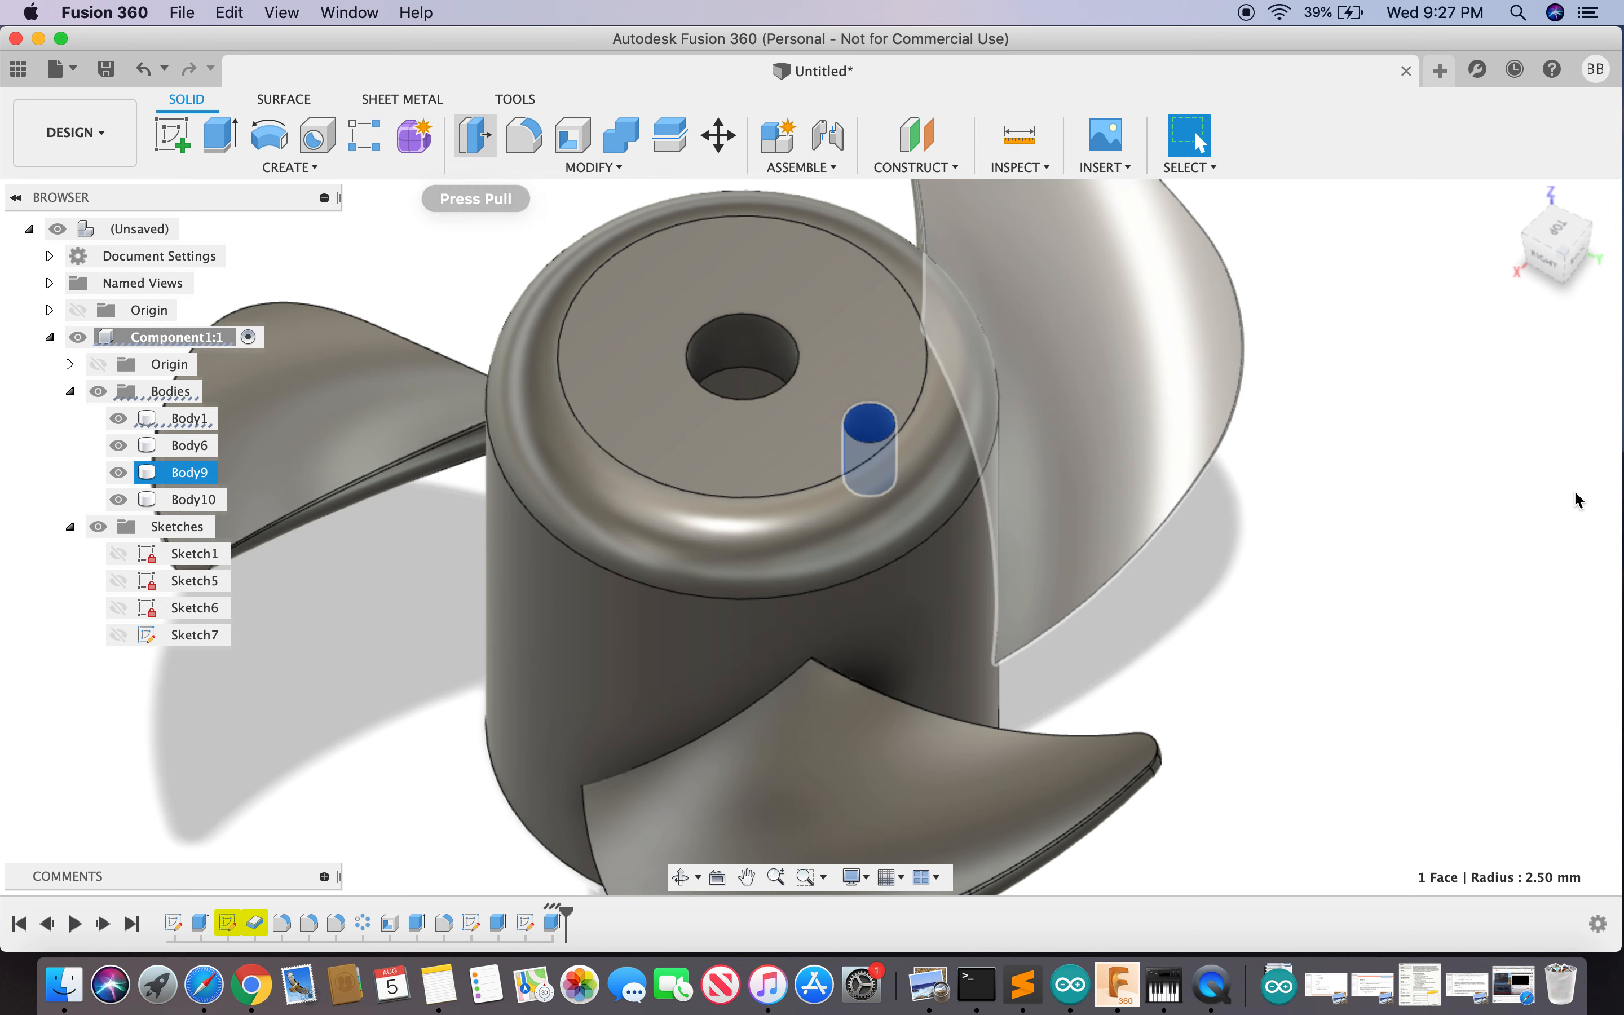
key("s")
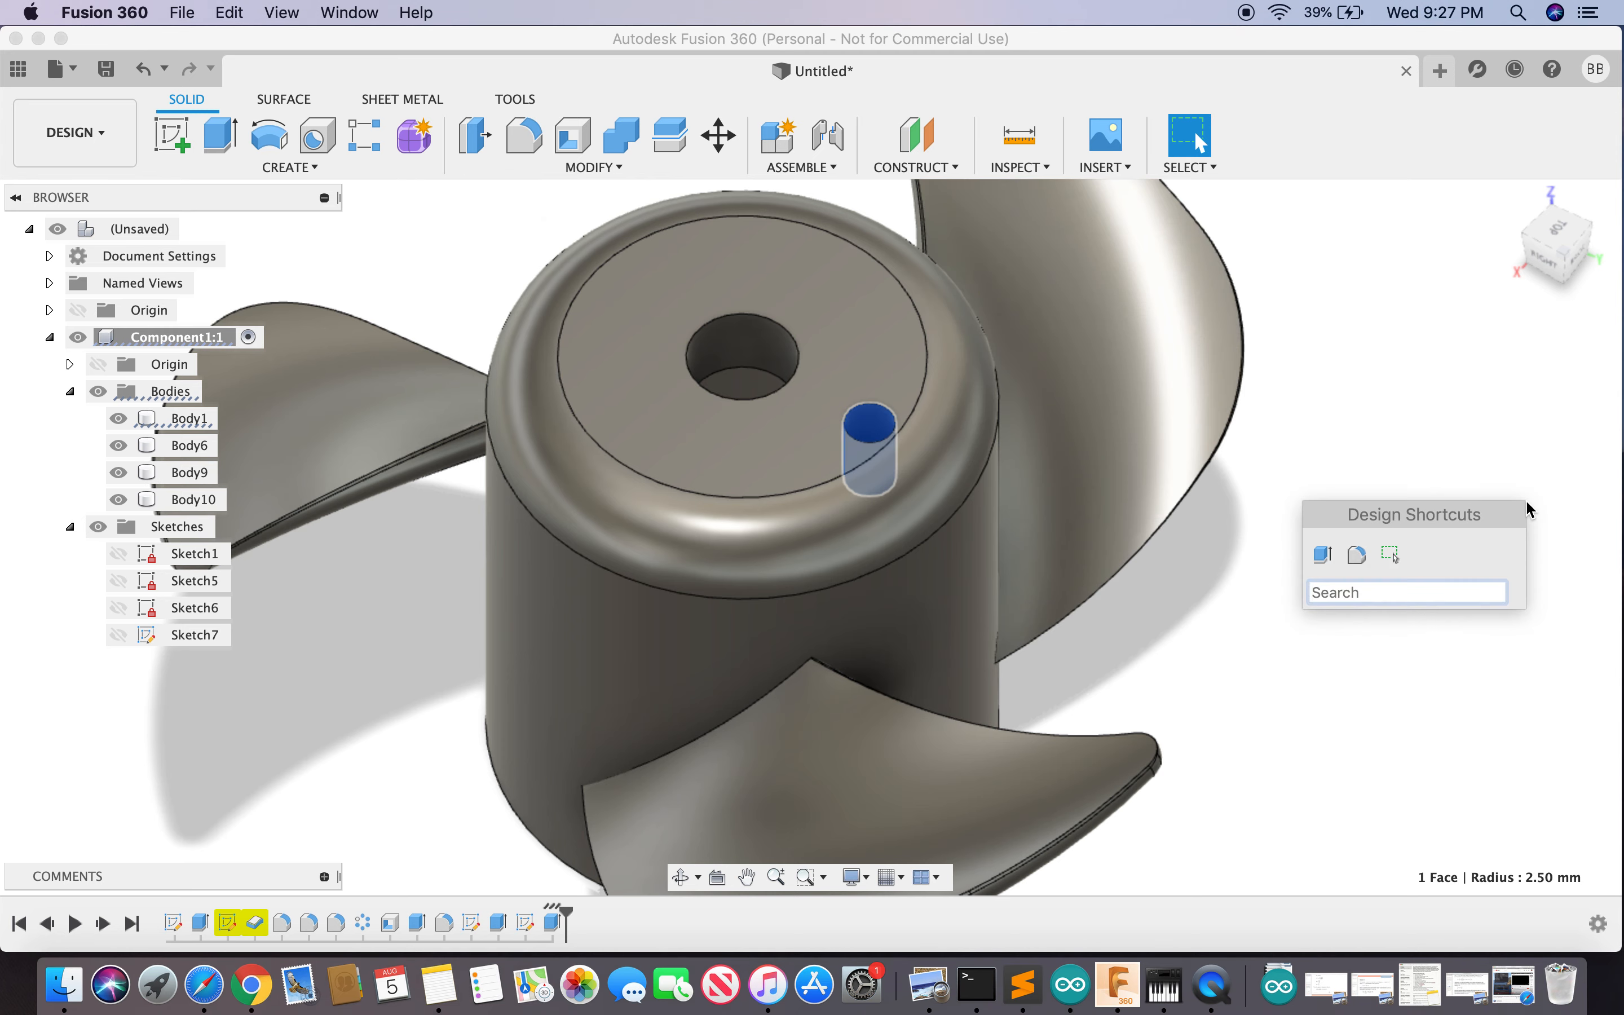
type("pa")
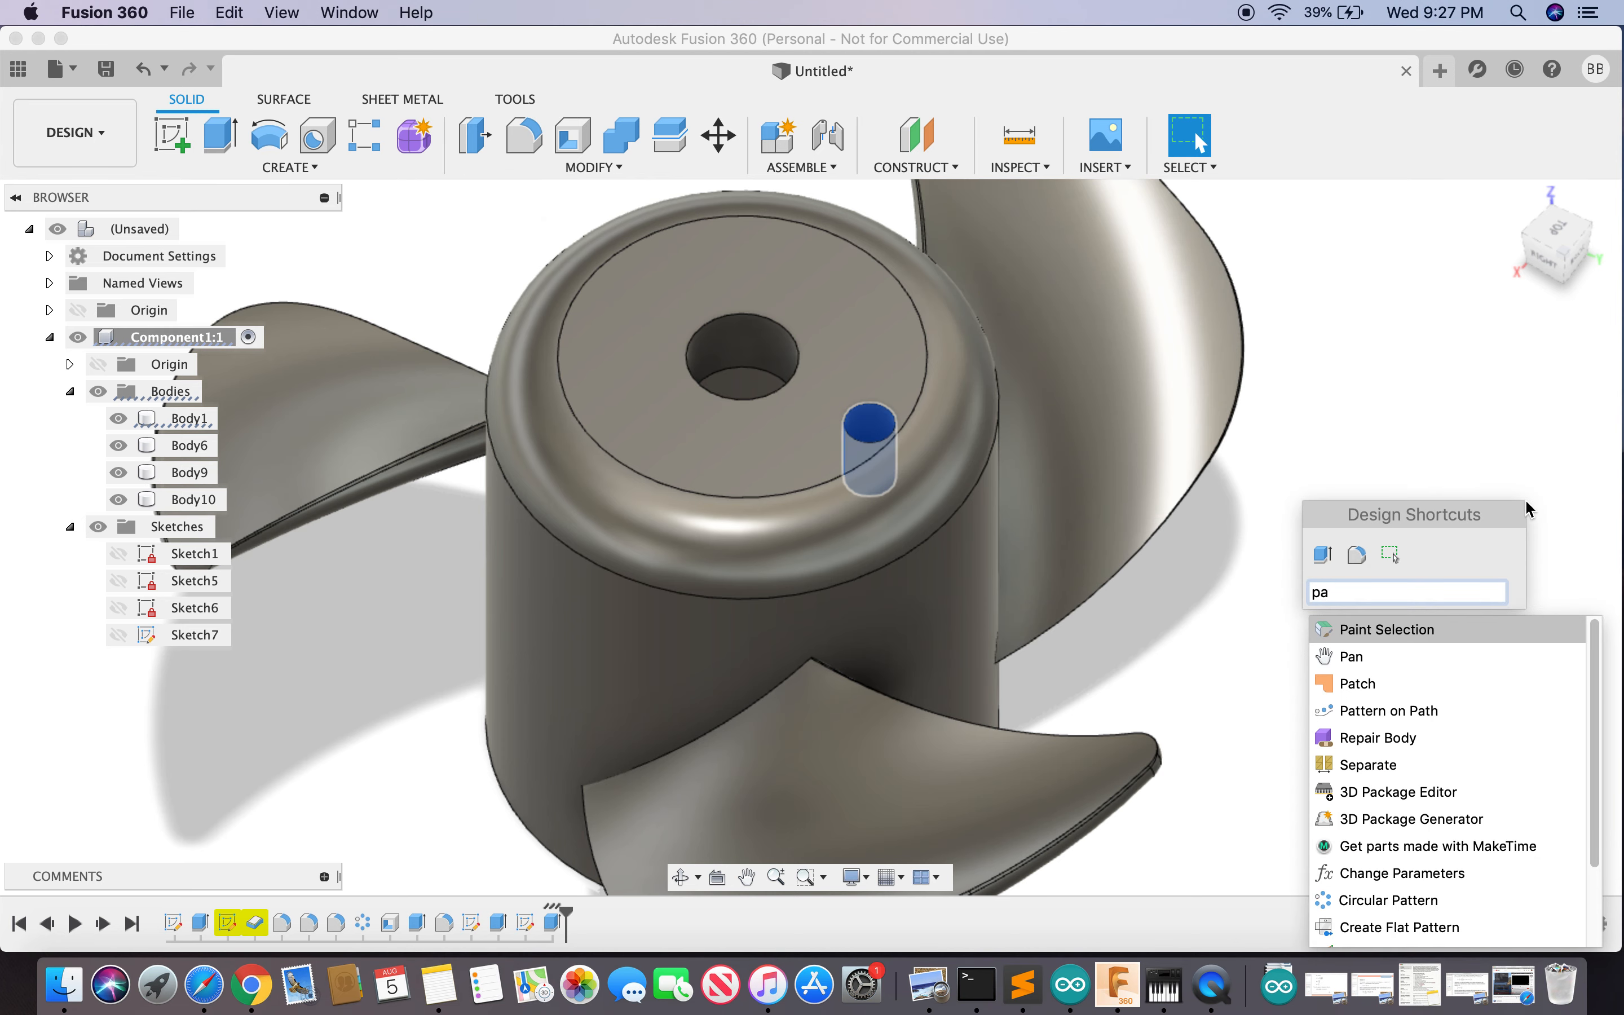
scroll(1511, 847, "down", 1)
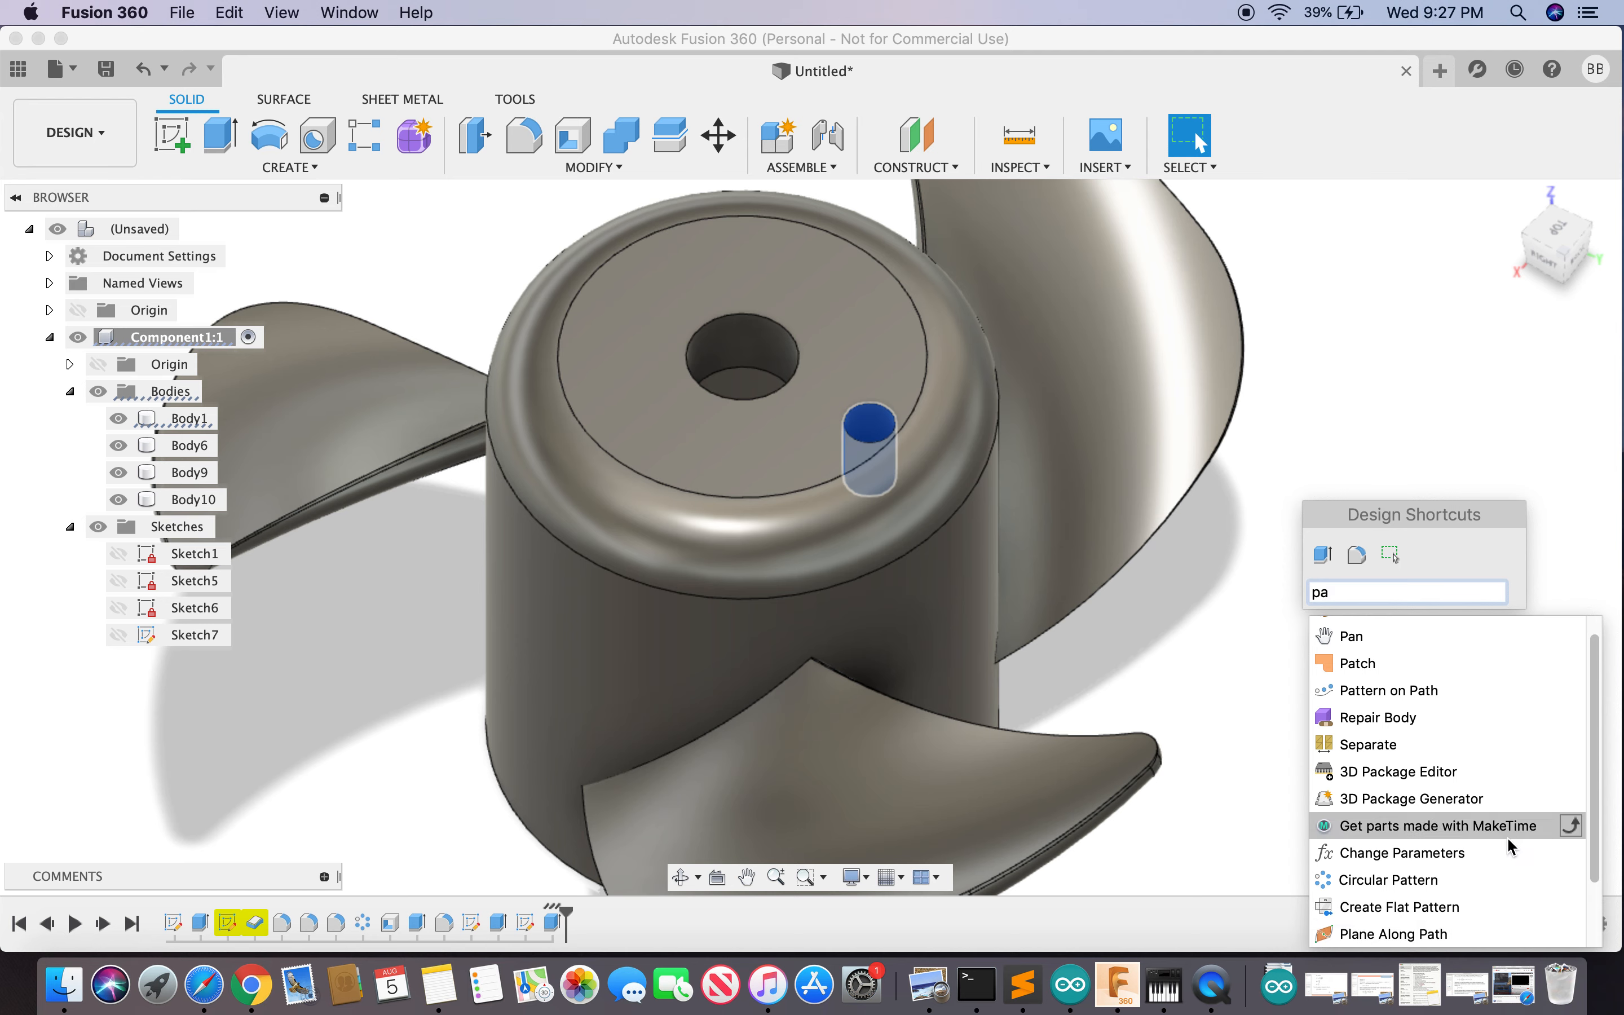
left_click(1415, 884)
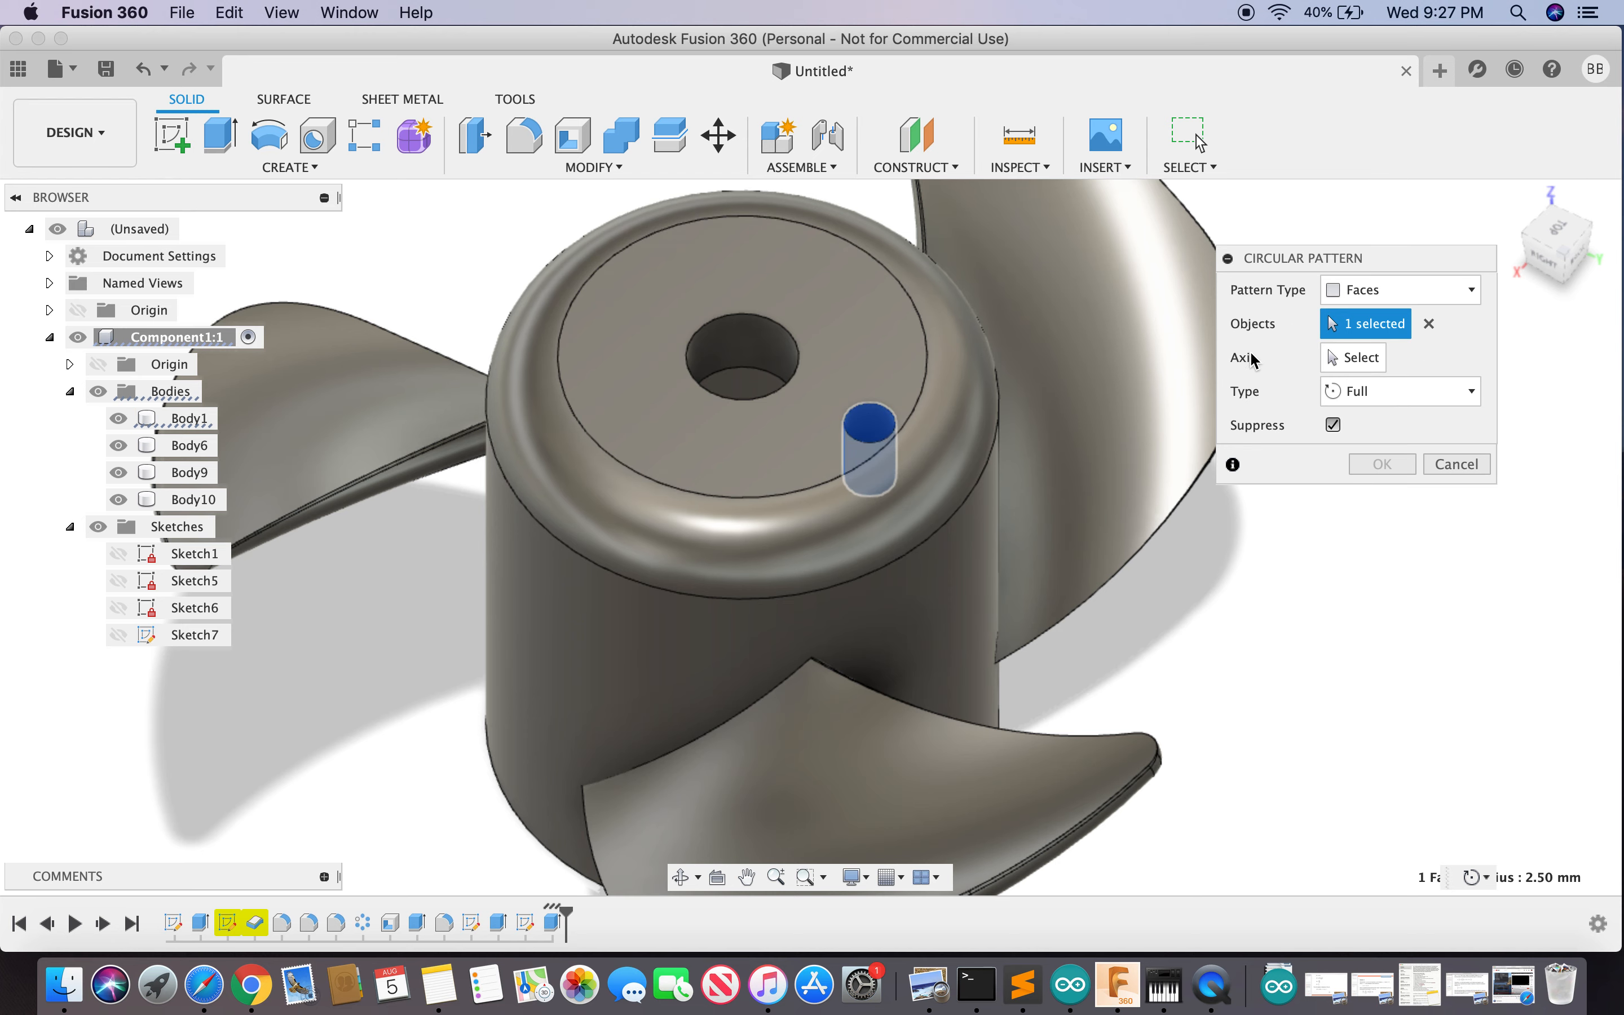
- Pattern the pin hole around the central shaft hole with quantity 2
left_click(1354, 363)
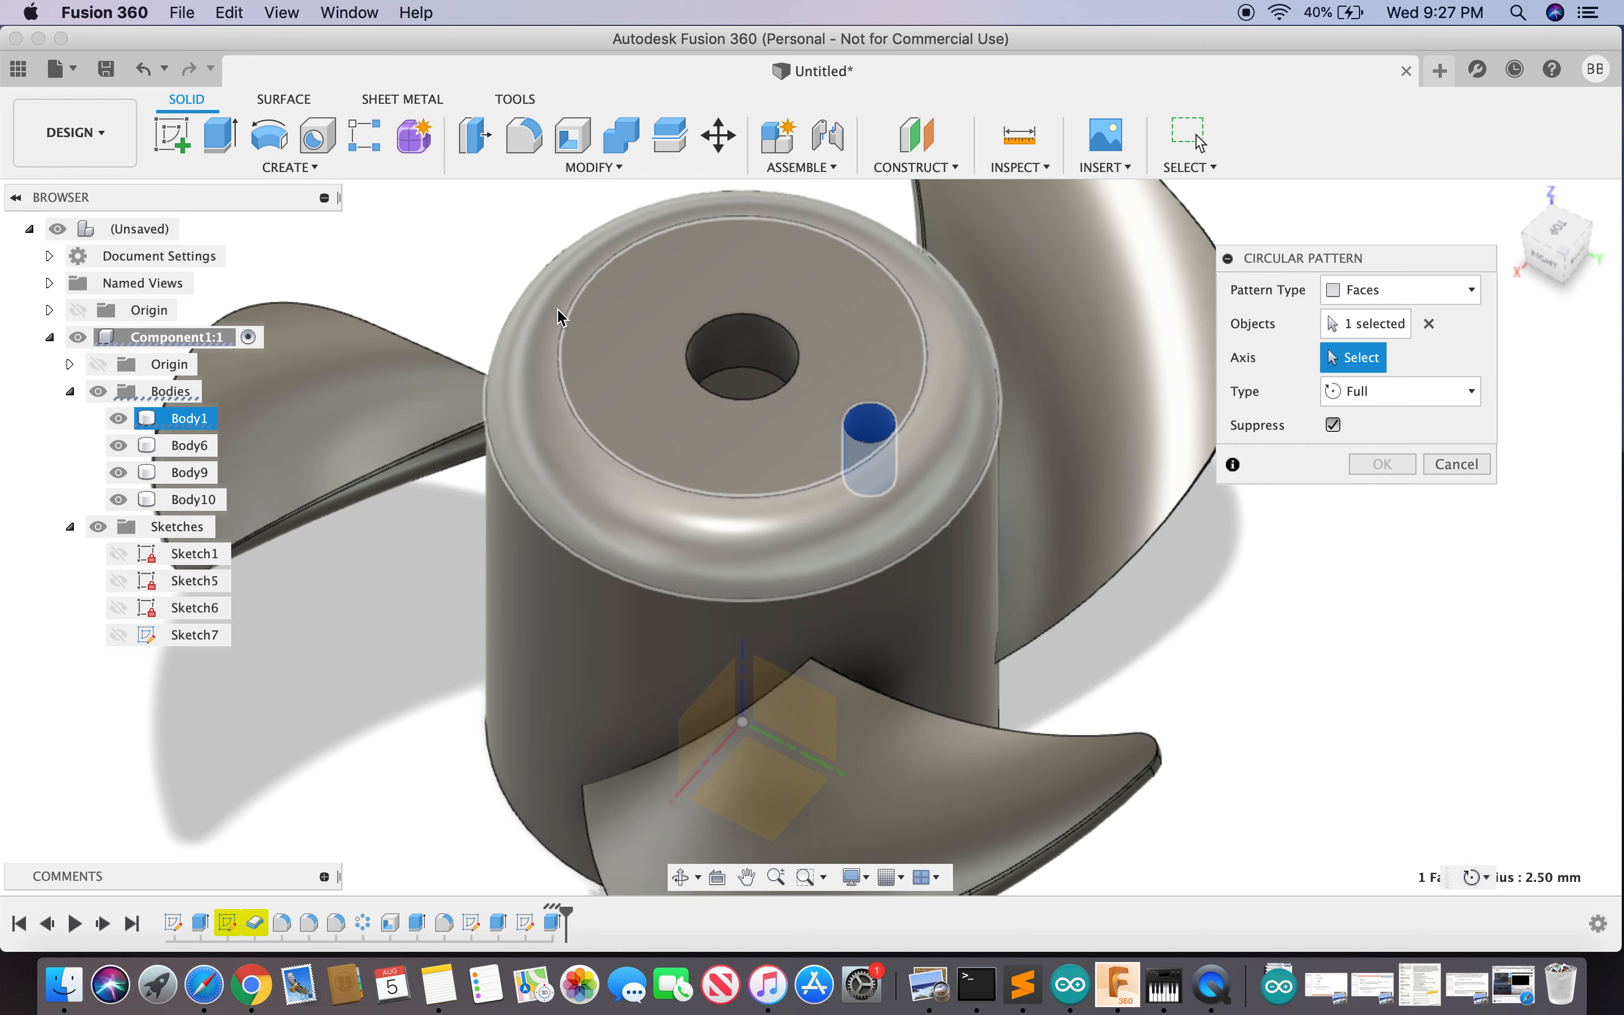
left_click(742, 326)
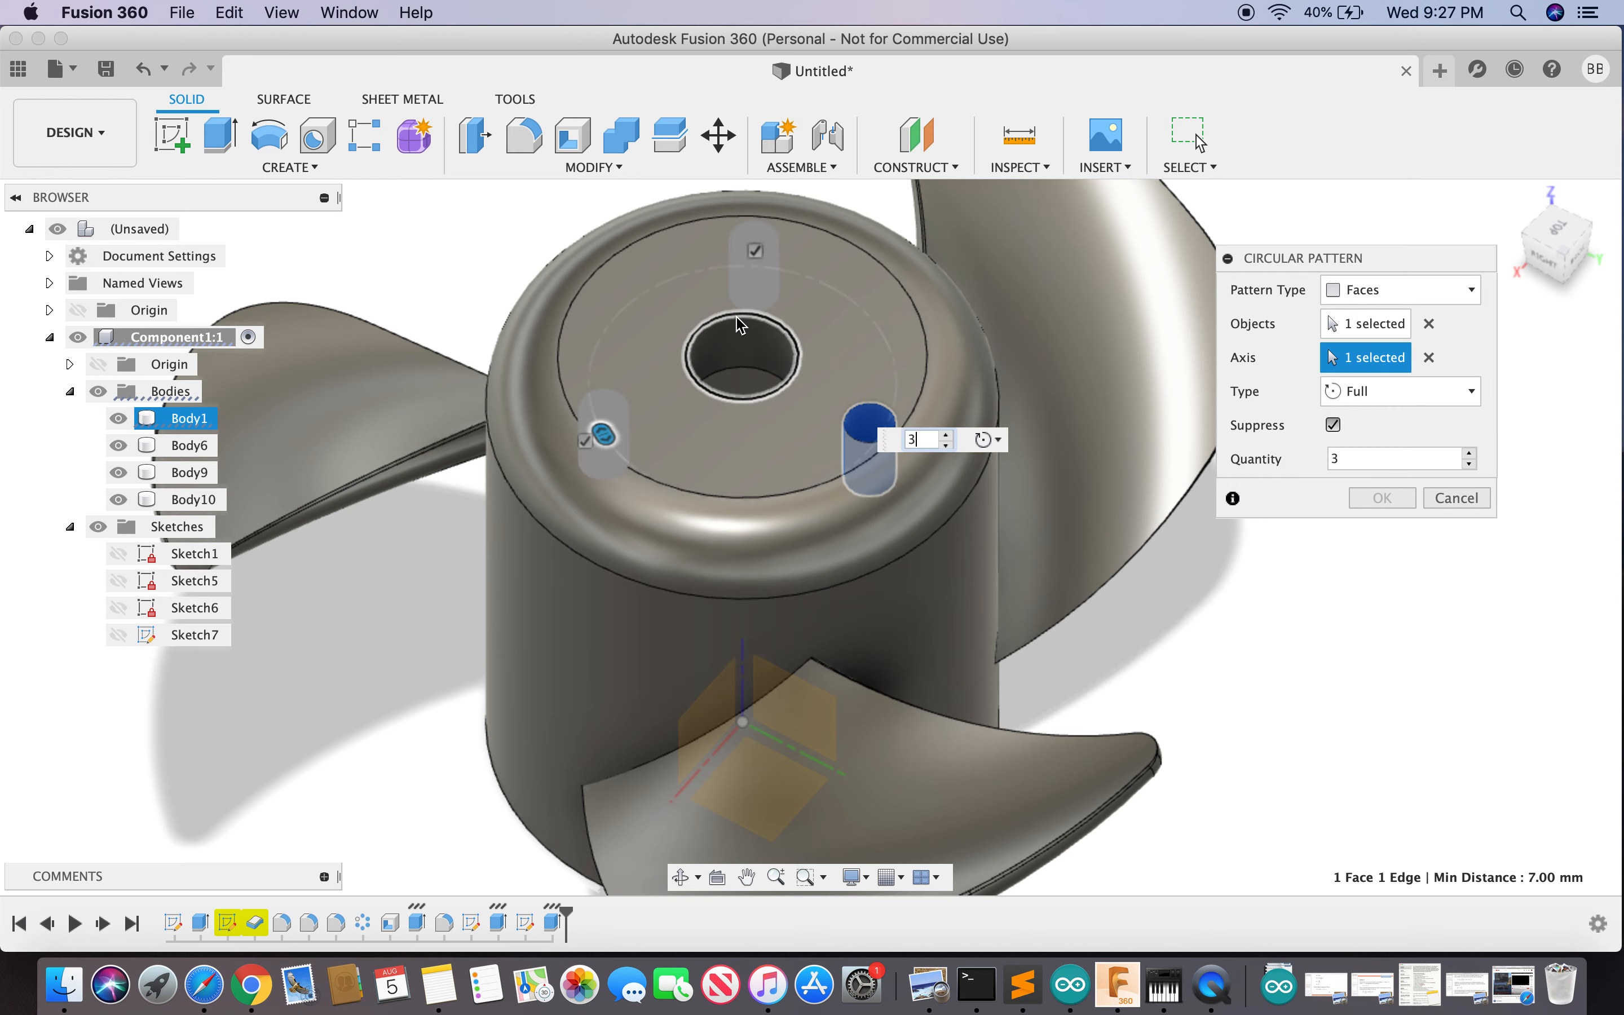
left_click(948, 435)
left_click(948, 436)
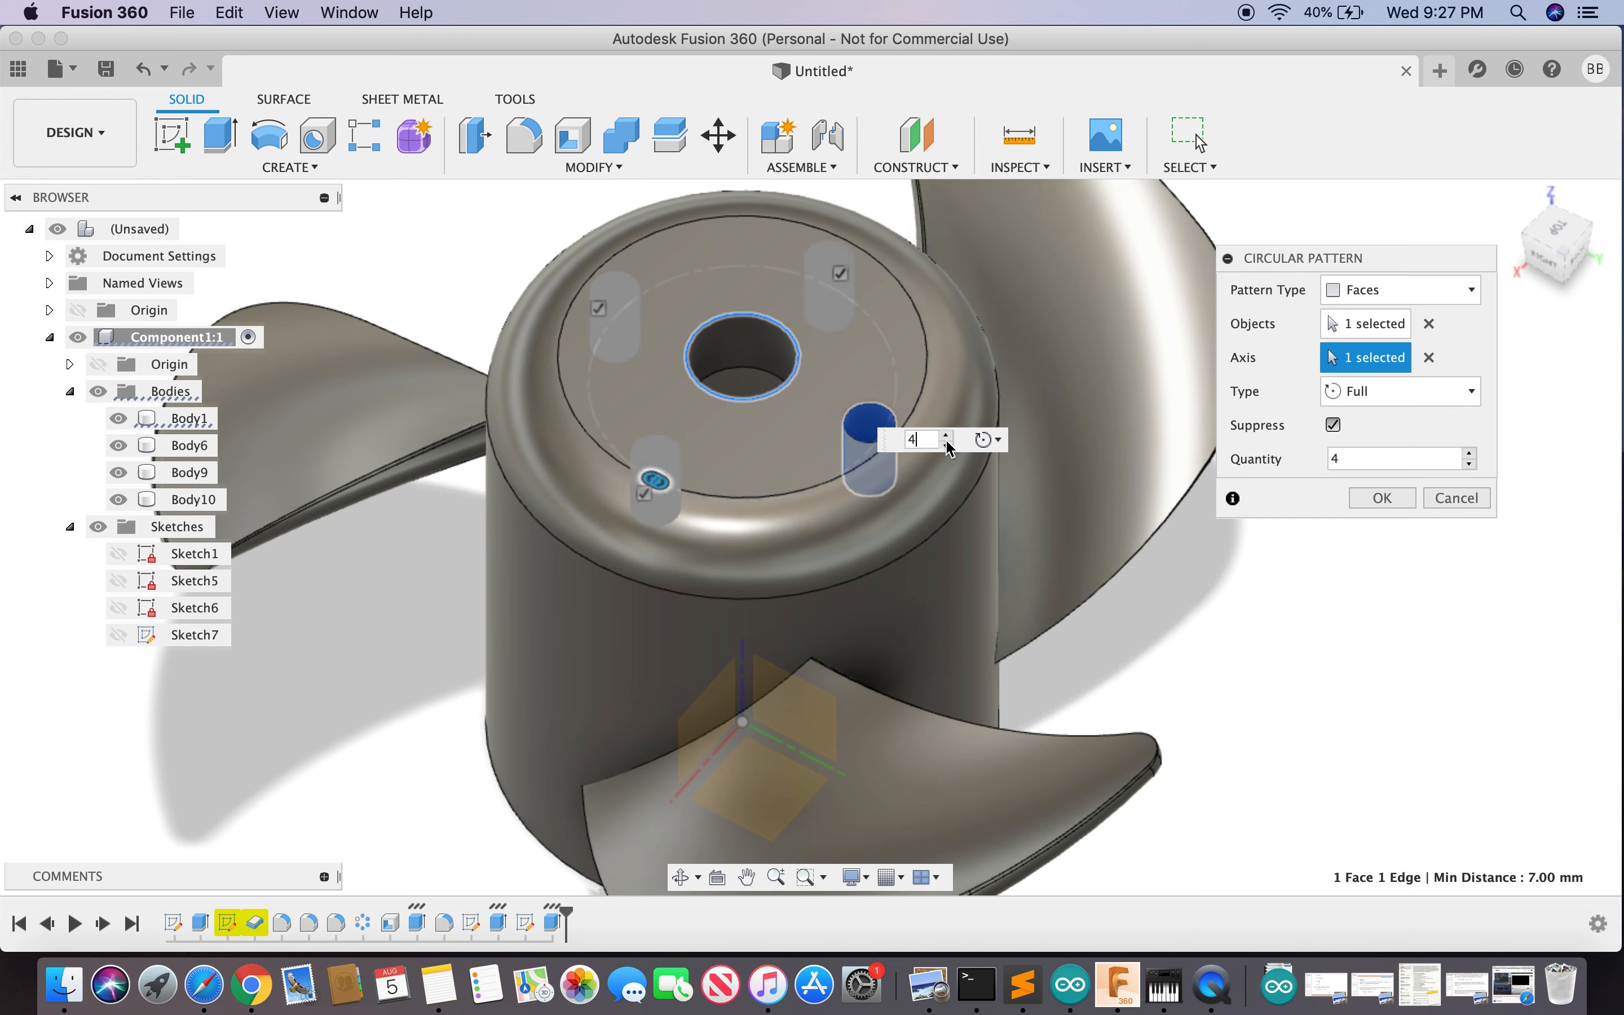
left_click(947, 446)
left_click(947, 445)
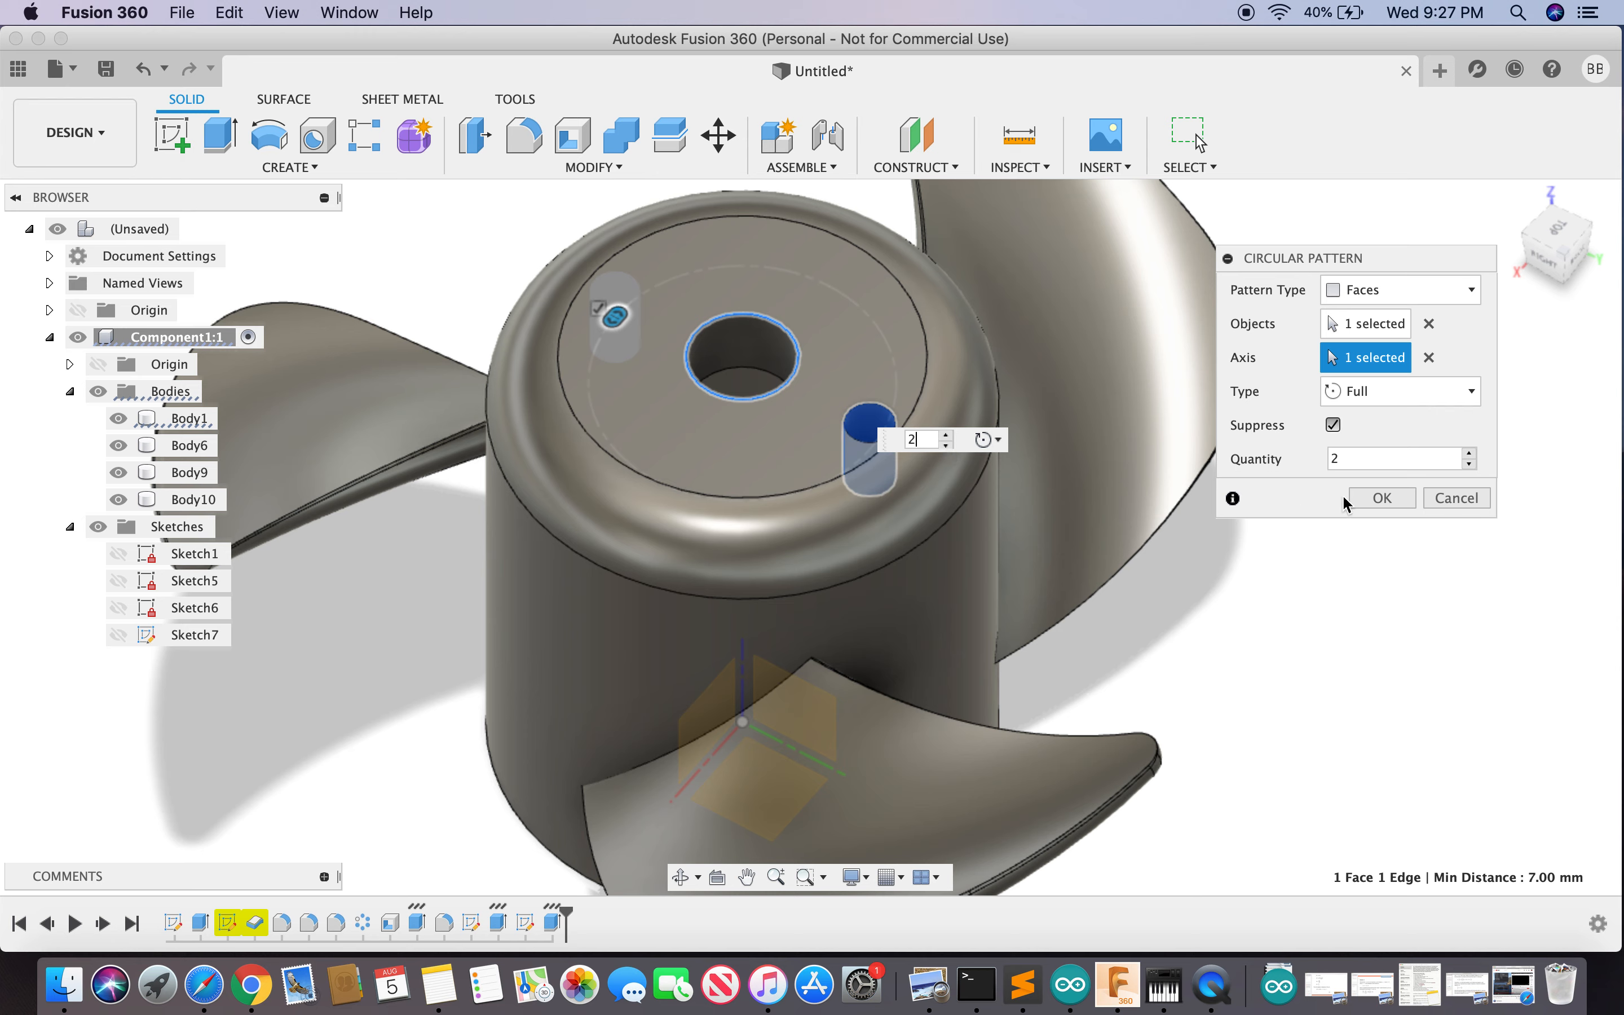
left_click(1401, 497)
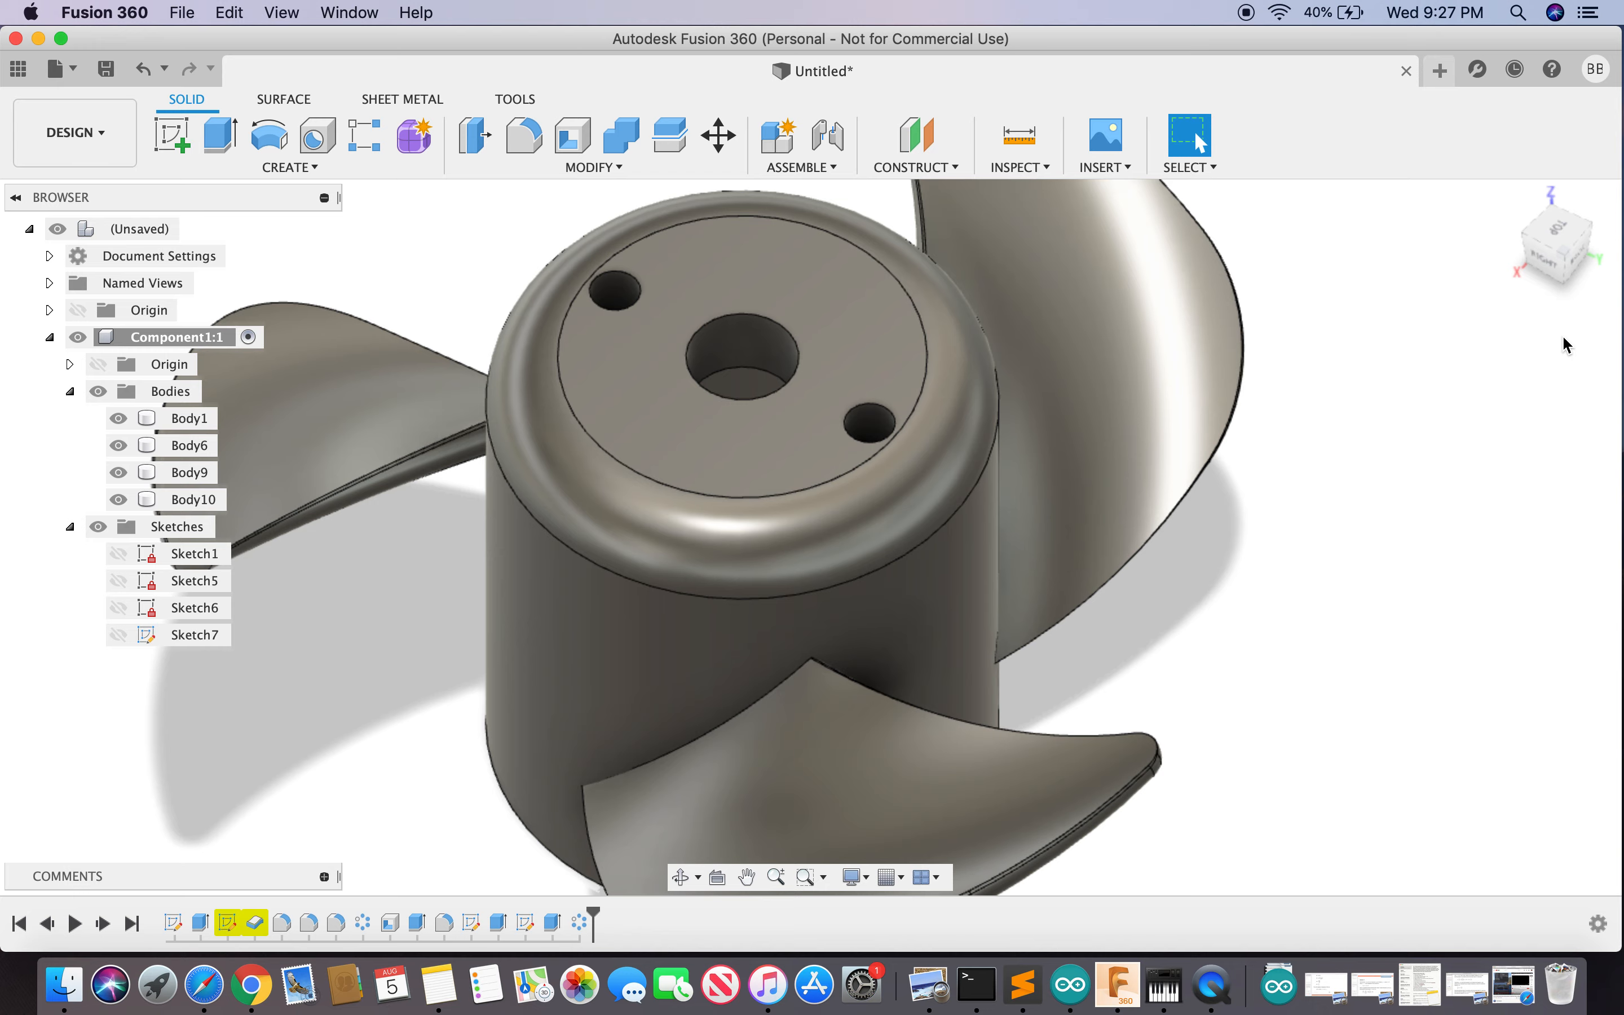
mouse_move(1552, 227)
left_mouse_down()
mouse_move(1530, 290)
mouse_move(1543, 463)
mouse_move(1522, 571)
mouse_move(1429, 681)
mouse_move(1377, 661)
left_mouse_up()
- Zoom and orbit the propeller back to a top isometric view, then show the workspace list
scroll(1377, 661, "down", 5)
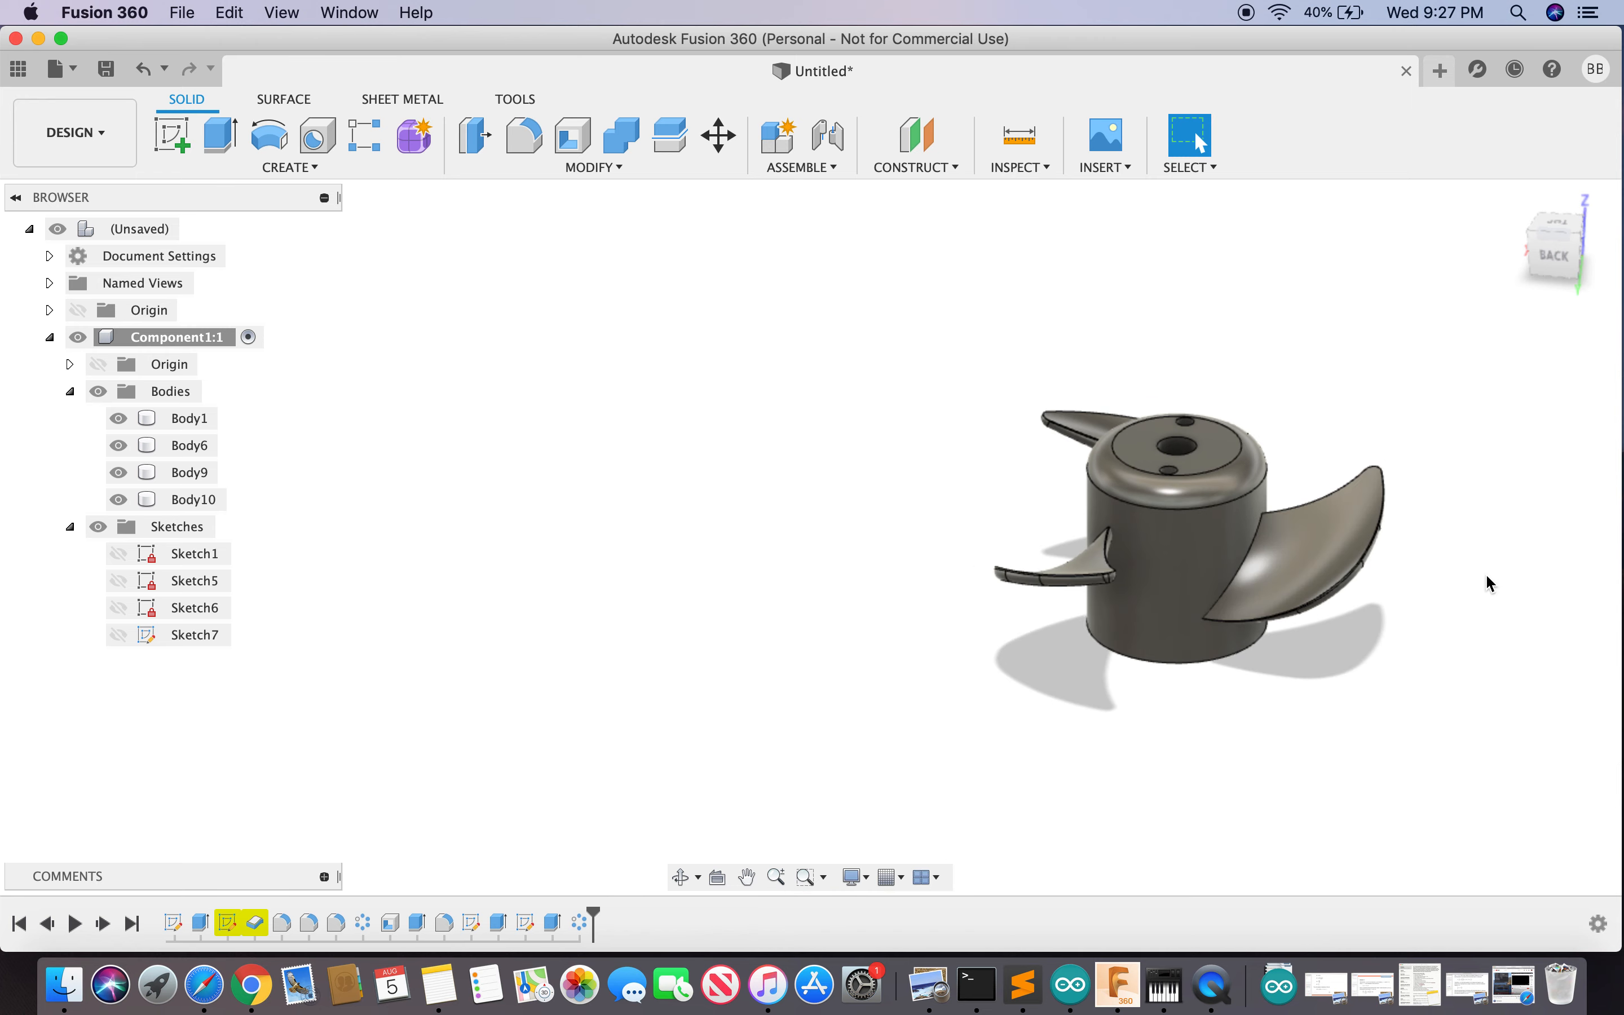
scroll(1433, 490, "up", 2)
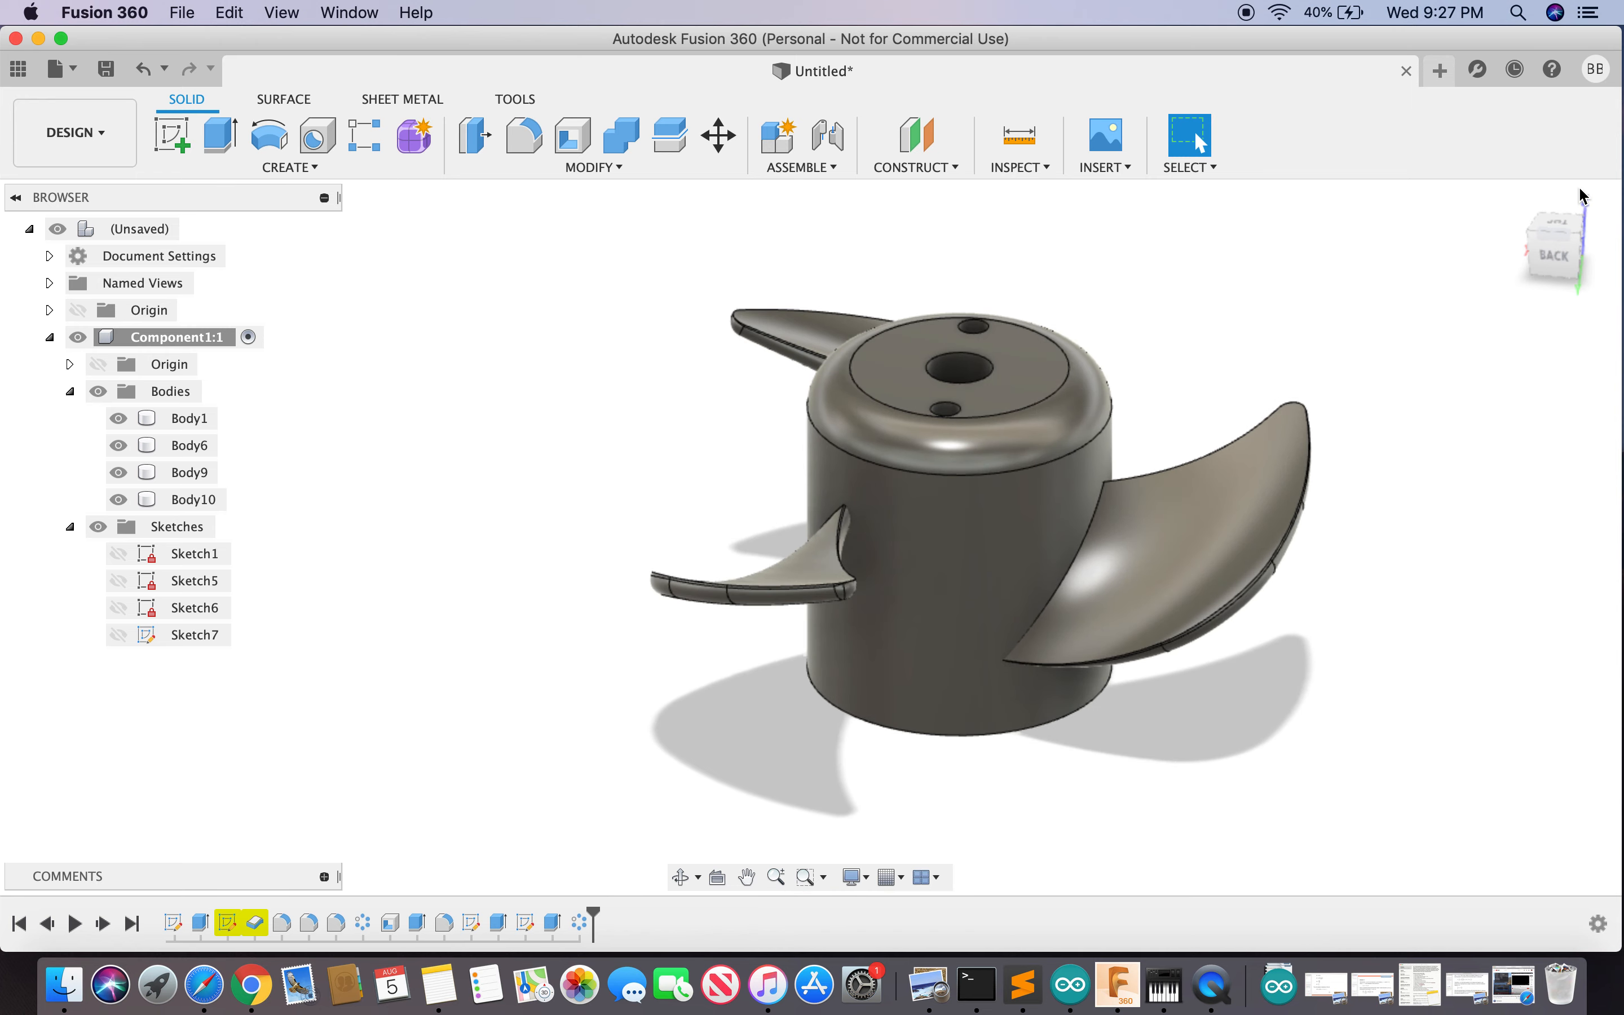
mouse_move(1559, 261)
left_mouse_down()
mouse_move(1556, 235)
mouse_move(1438, 192)
mouse_move(1449, 222)
left_mouse_up()
left_click(94, 145)
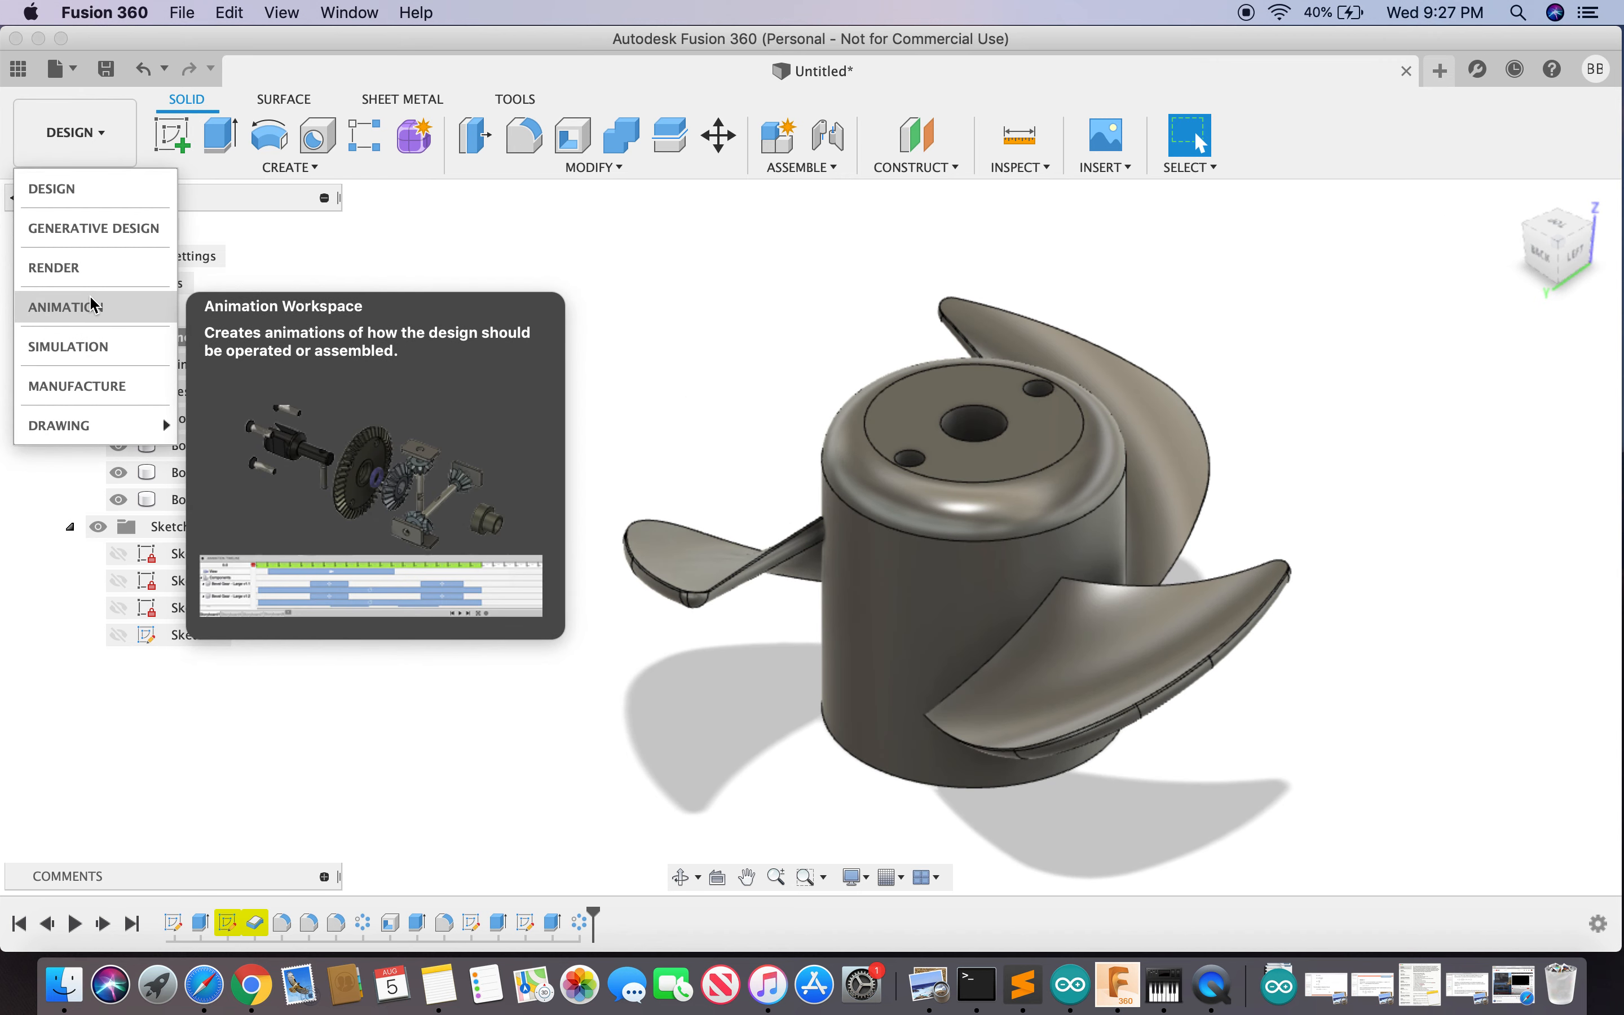
- Preview the propeller in the Render workspace from underneath and side-on, then return to Design
left_click(94, 272)
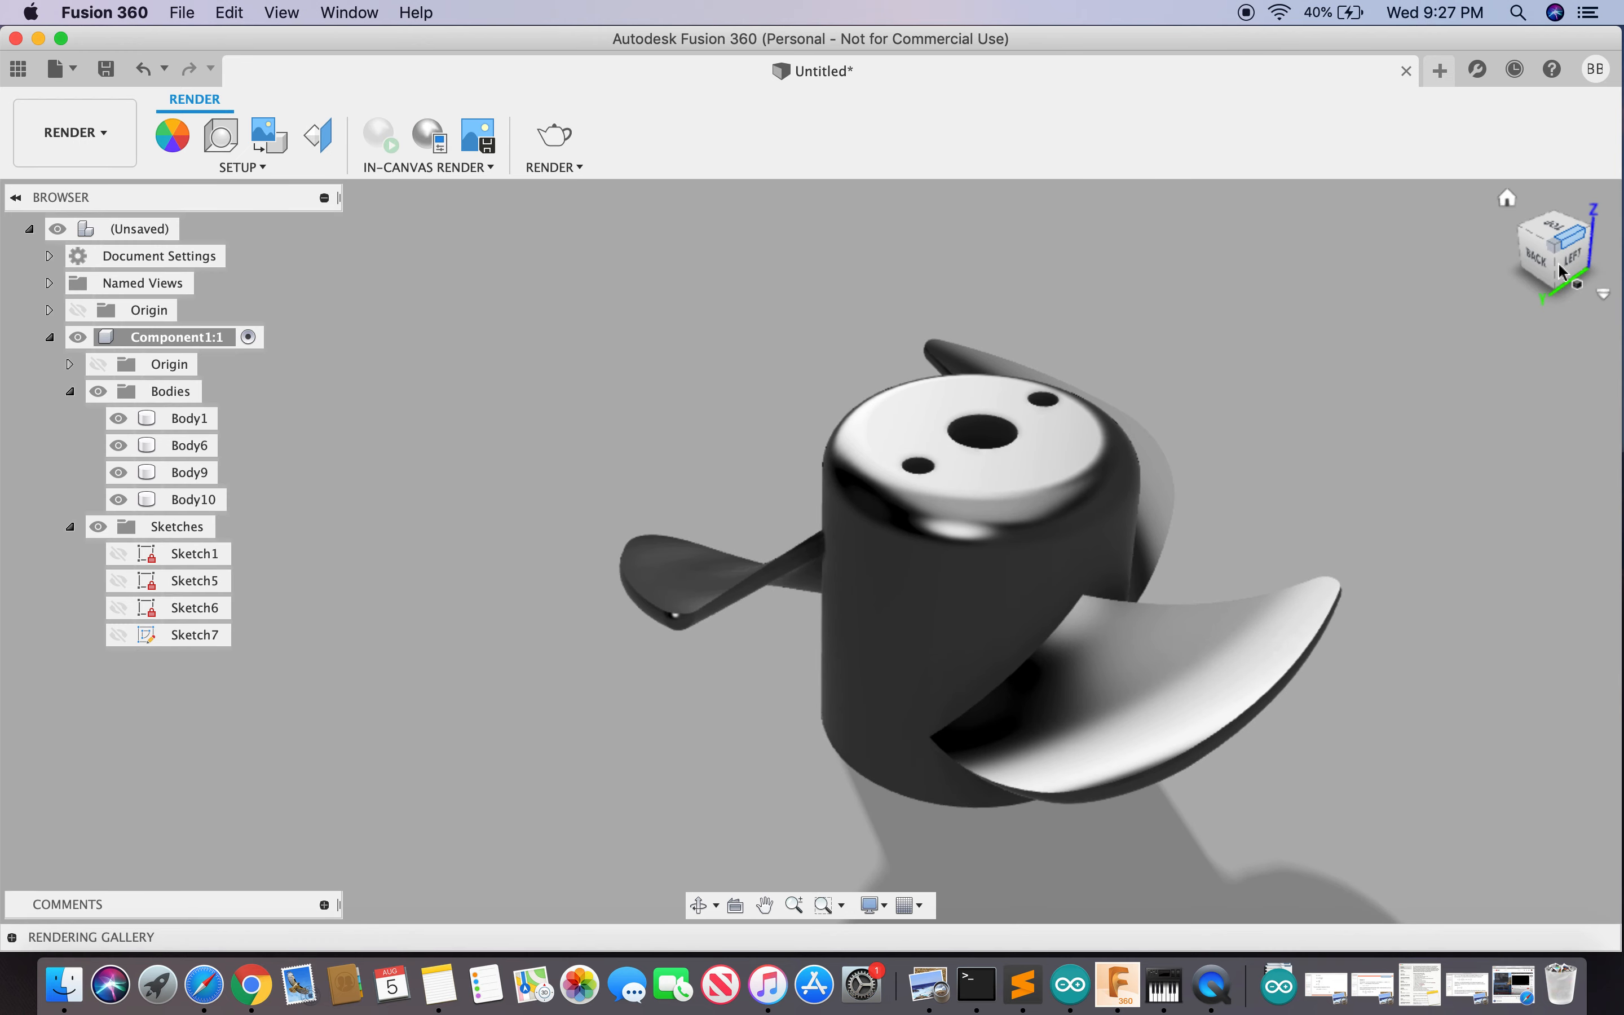
mouse_move(1506, 239)
left_mouse_down()
mouse_move(1488, 191)
mouse_move(1449, 263)
mouse_move(1416, 214)
mouse_move(1543, 246)
mouse_move(1528, 276)
mouse_move(1513, 251)
left_mouse_up()
mouse_move(1006, 254)
left_mouse_down()
mouse_move(940, 178)
mouse_move(840, 225)
left_mouse_up()
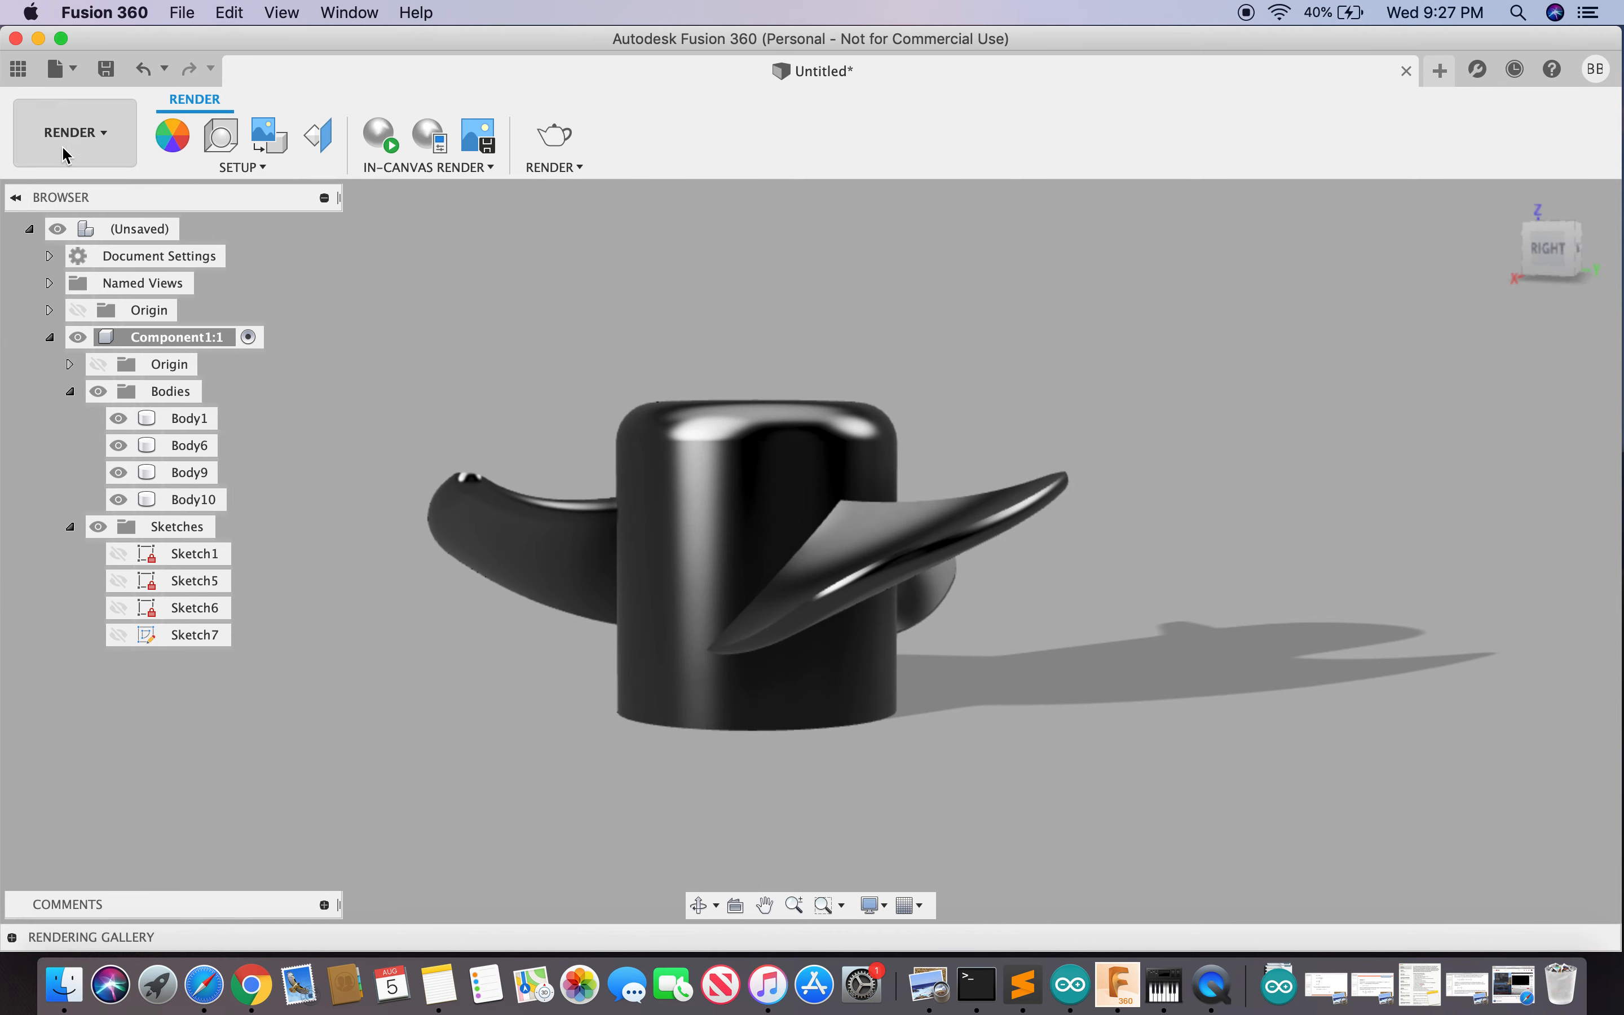
left_click(74, 135)
left_click(67, 187)
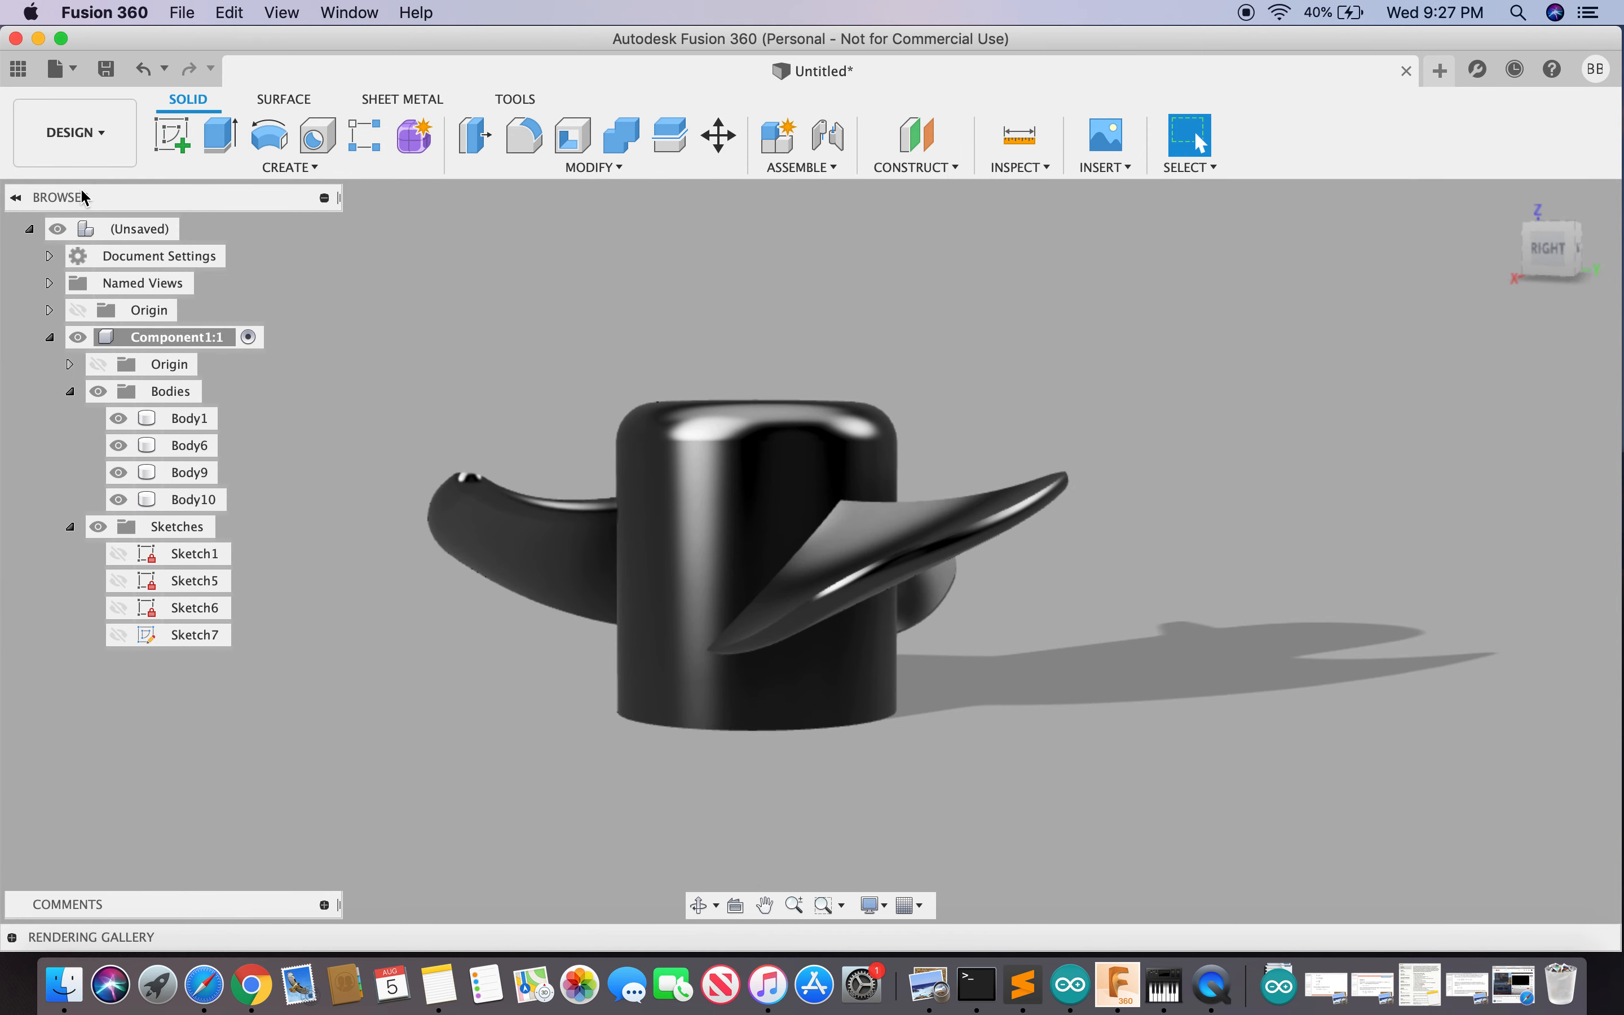
mouse_move(1548, 268)
left_mouse_down()
mouse_move(1541, 311)
mouse_move(1497, 235)
mouse_move(1458, 246)
mouse_move(1466, 295)
left_mouse_up()
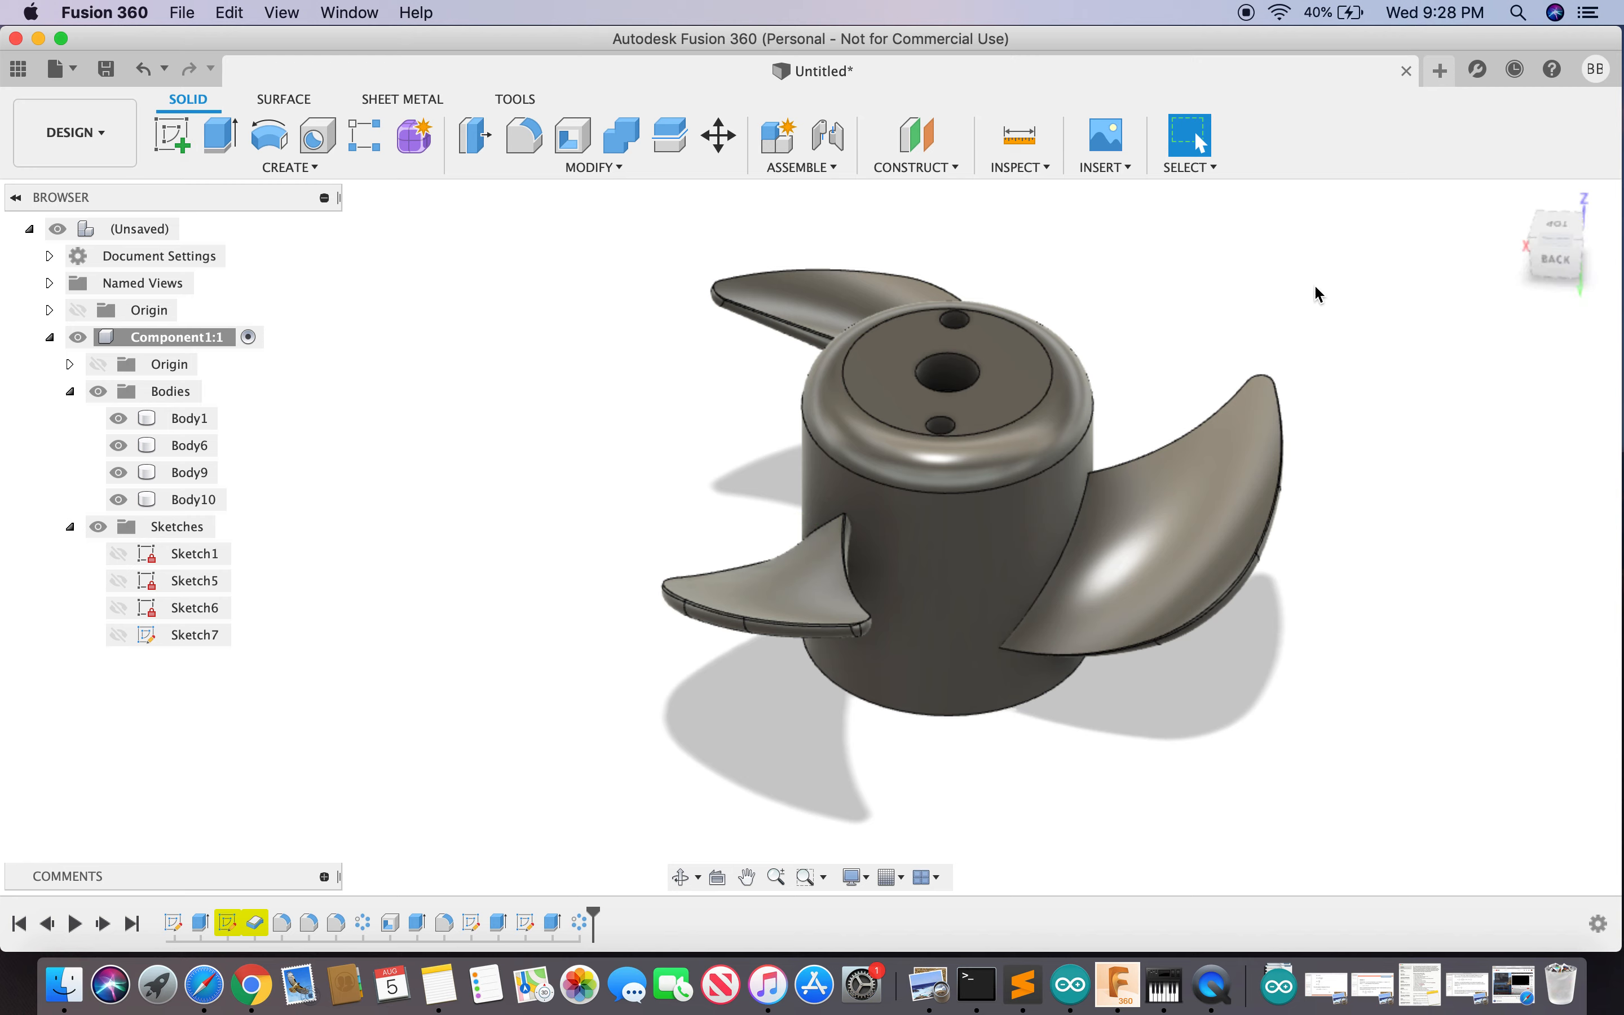